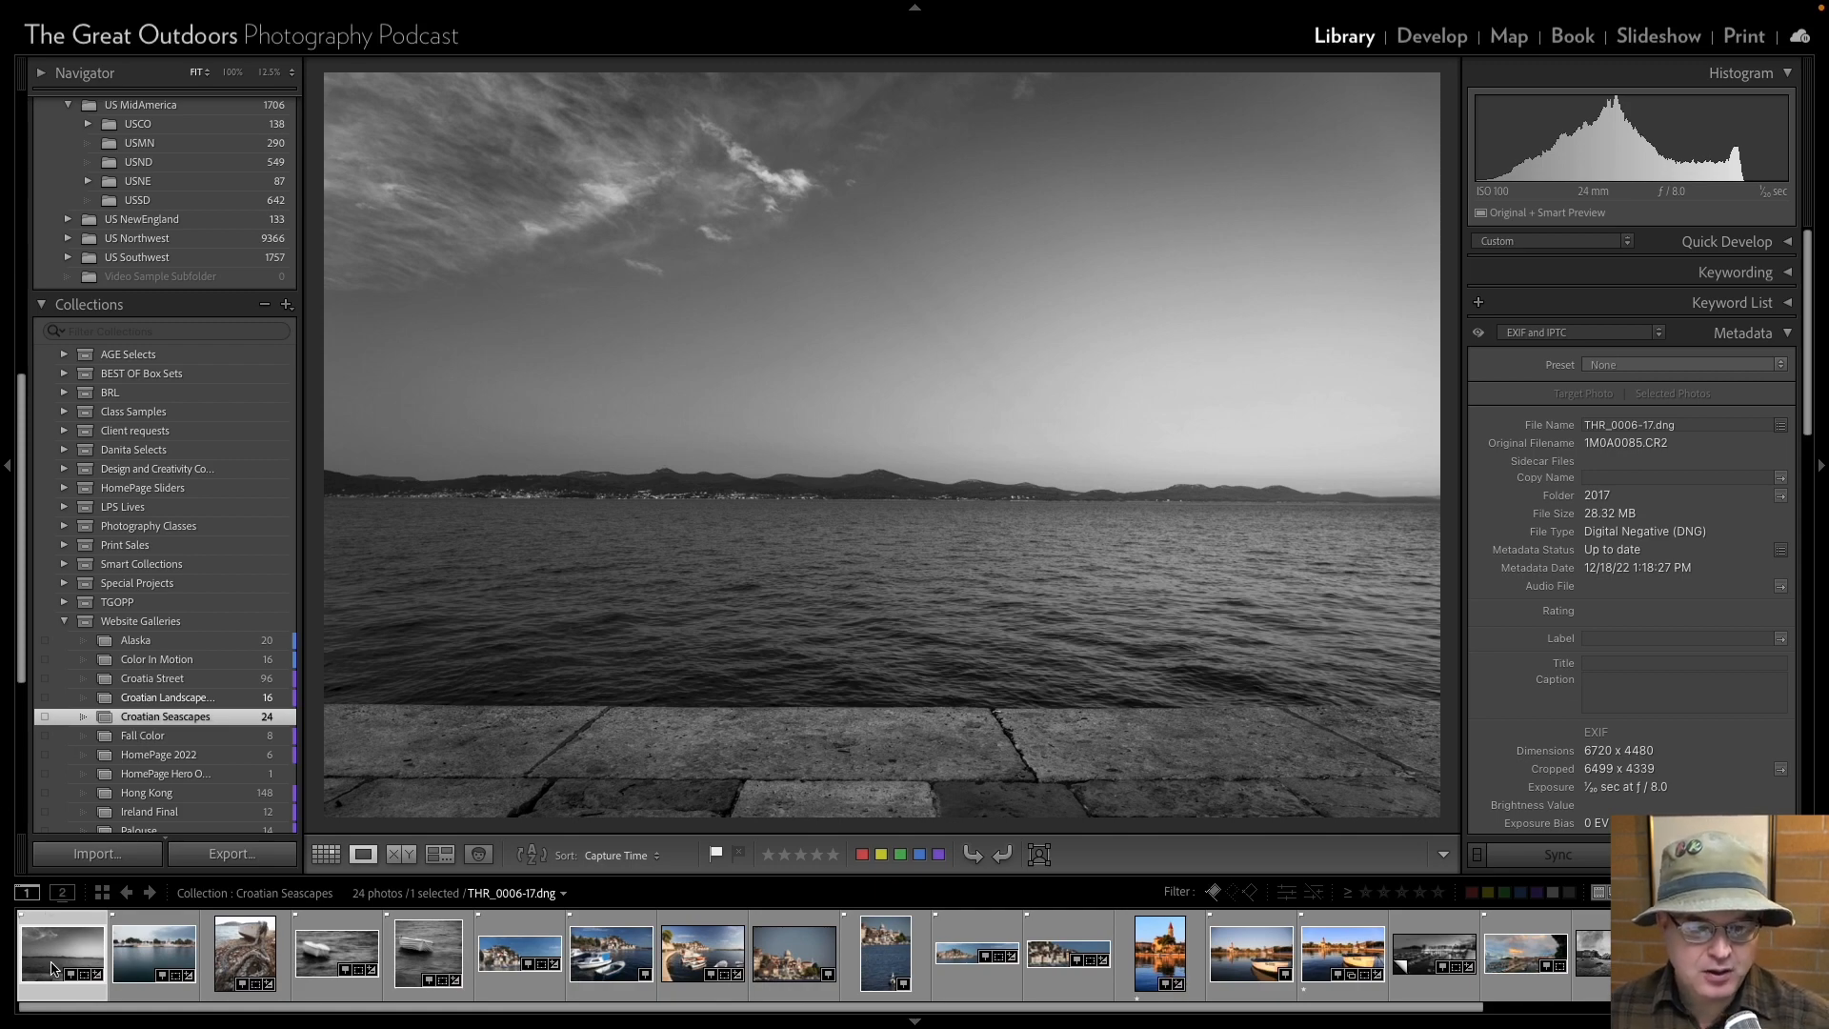
Heal the dark spot in the water above the rope's end in the square black-and-white boat photo THR_0131-17, using brush size 58.
key("Right")
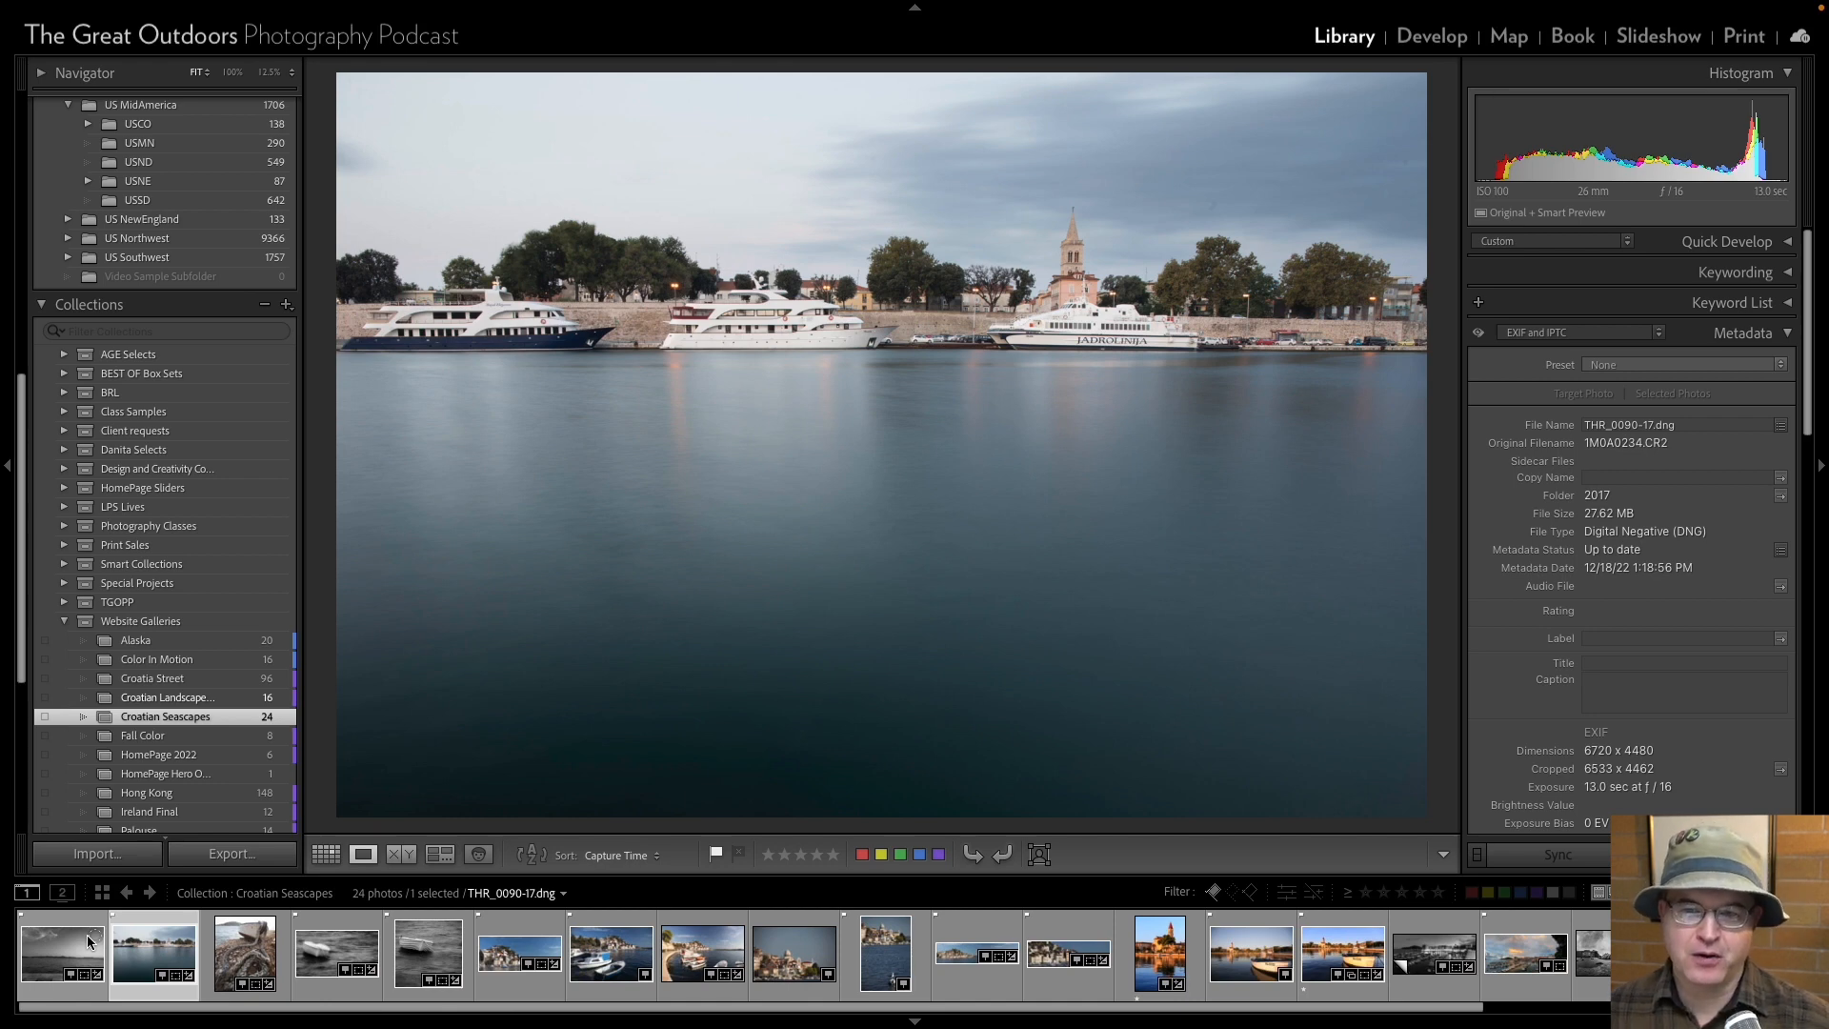
key("Right")
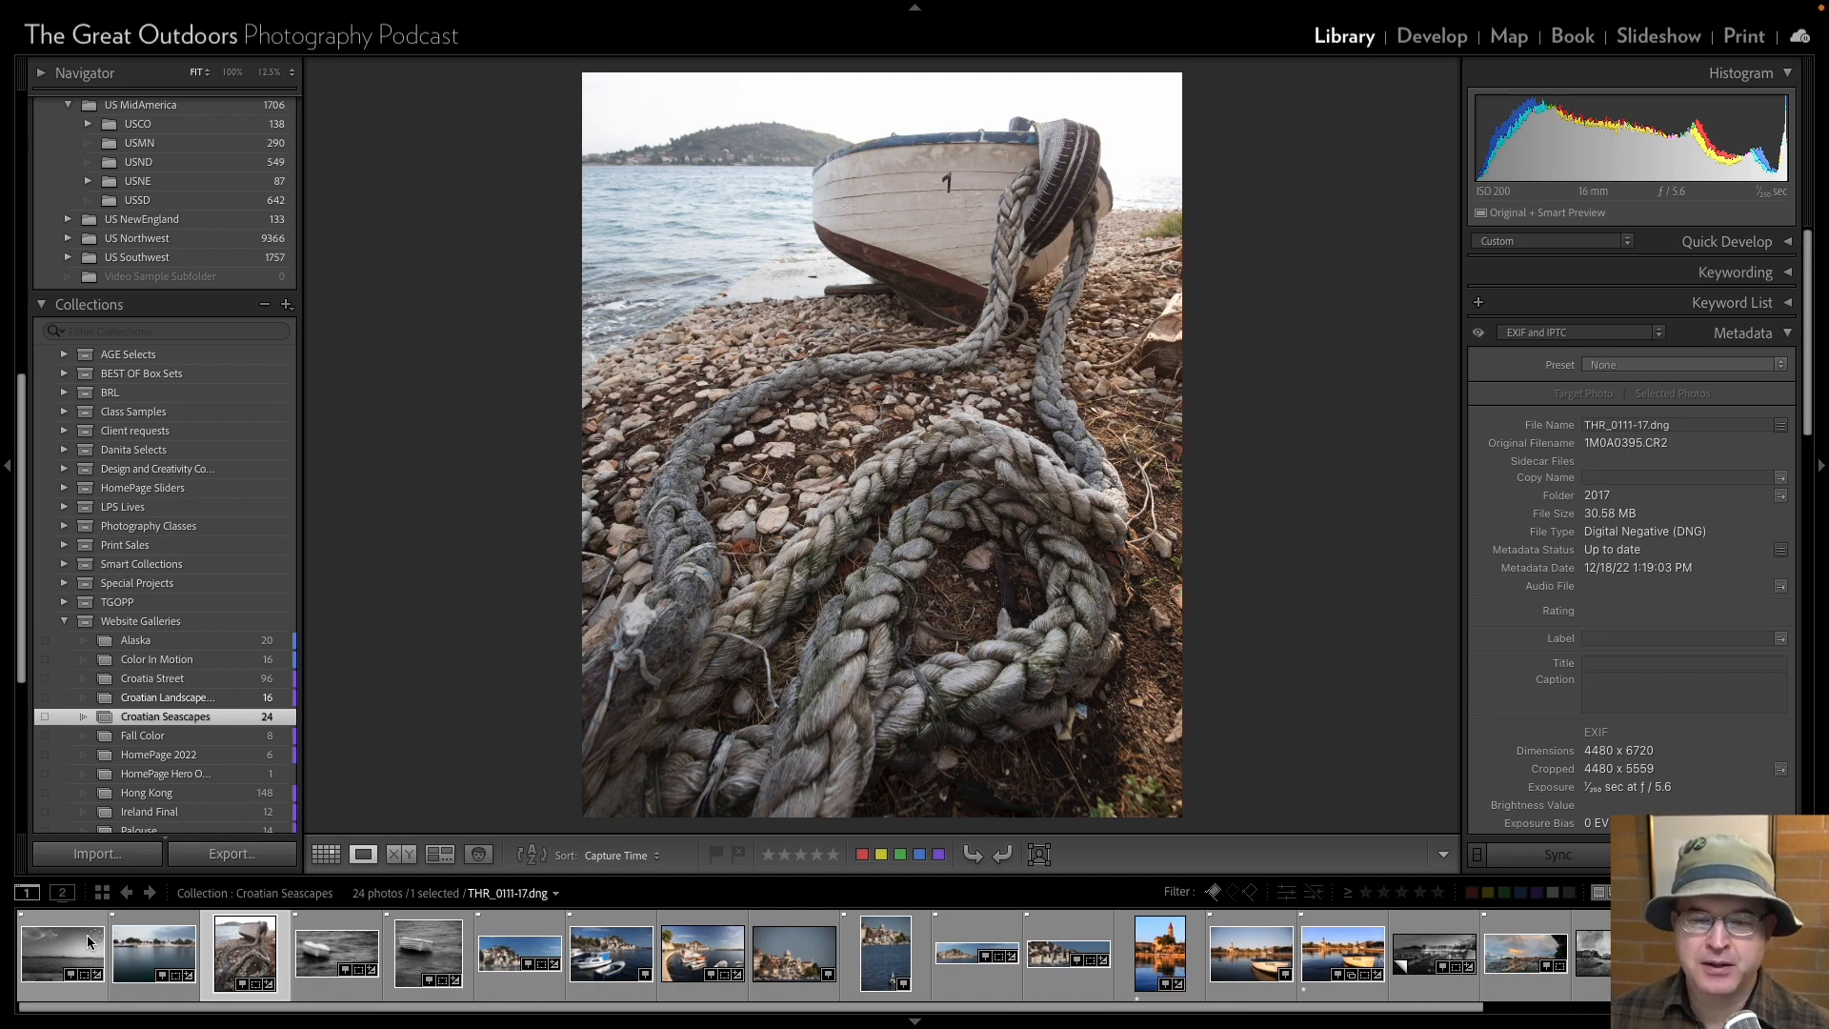
key("Right")
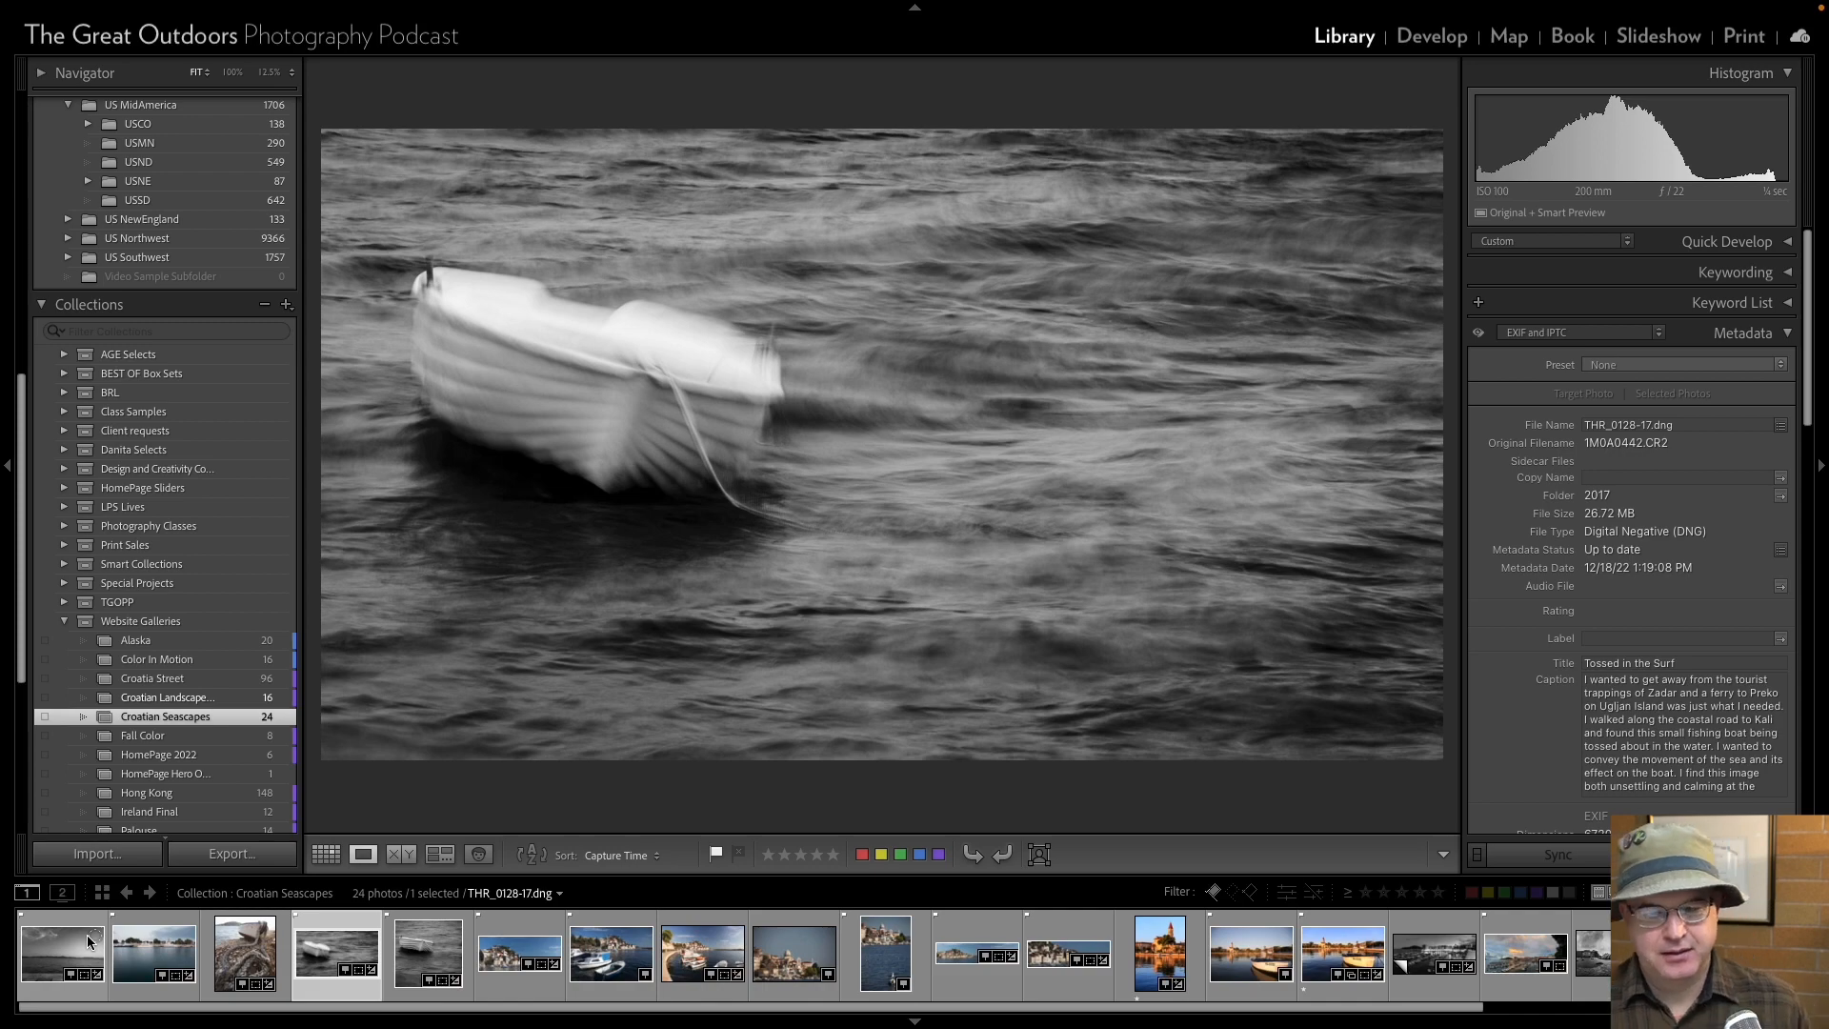
key("Right")
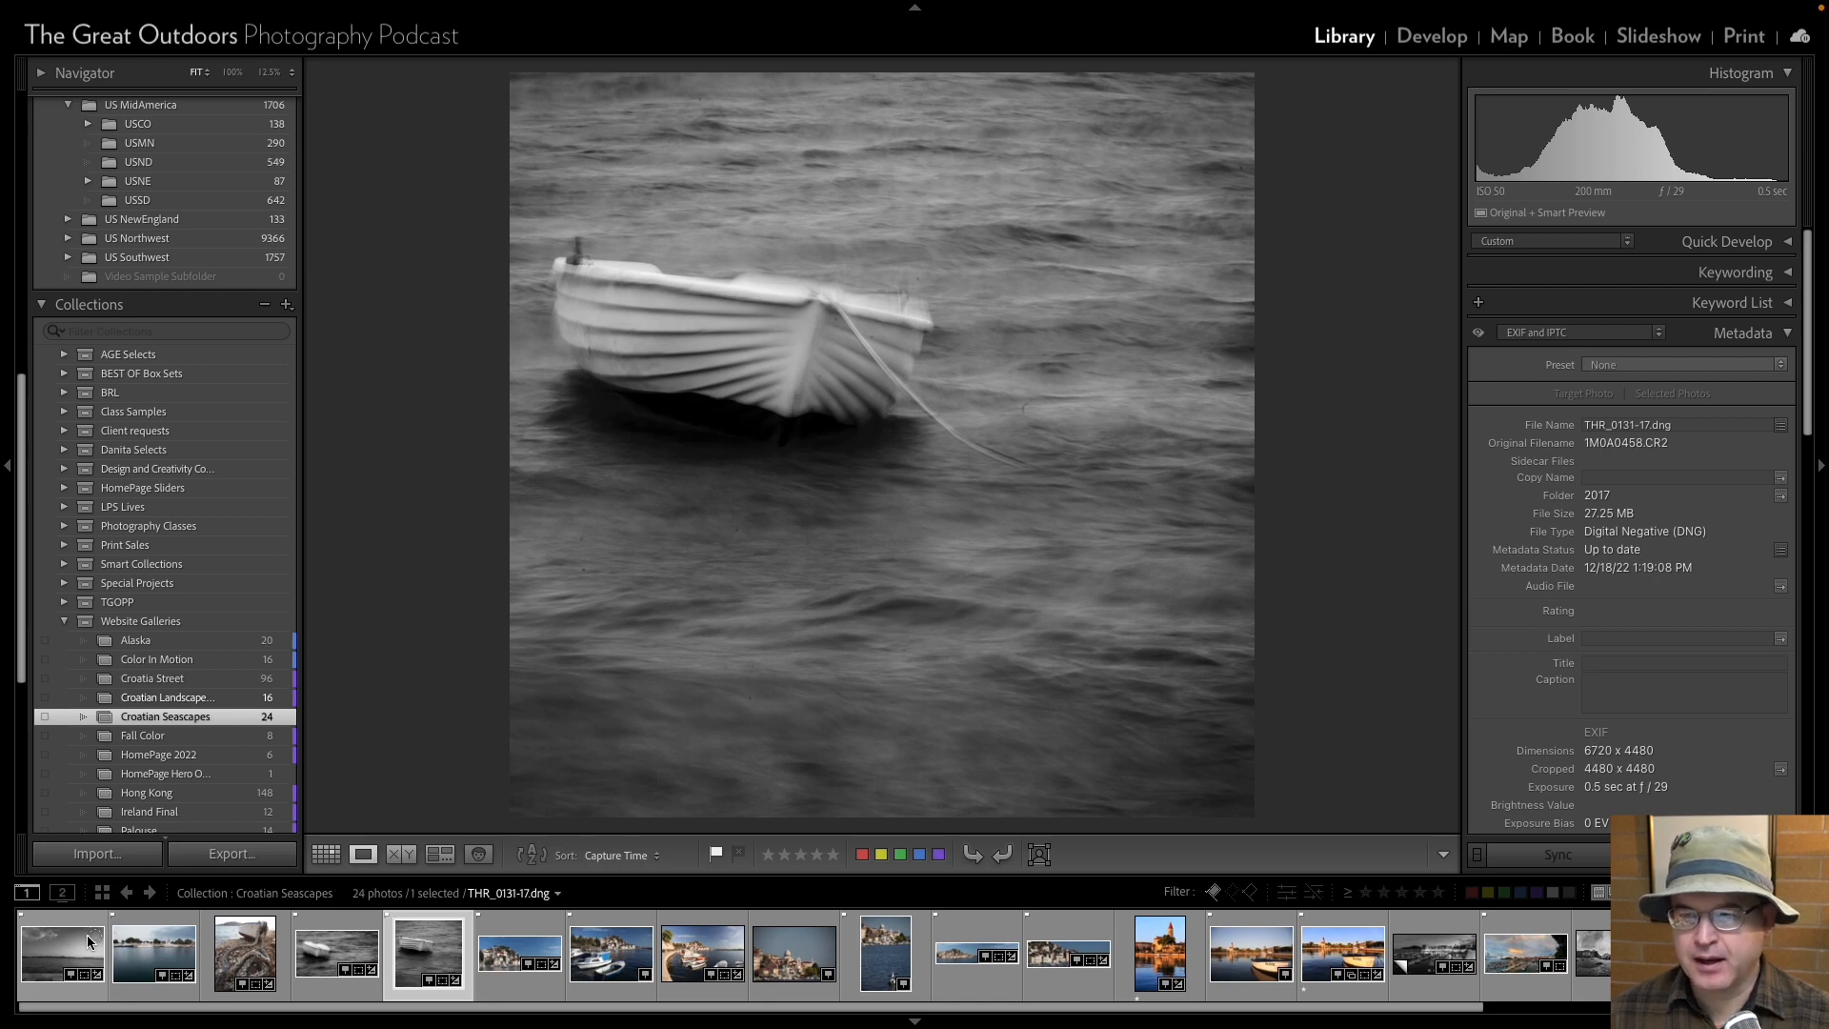
left_click(1011, 409)
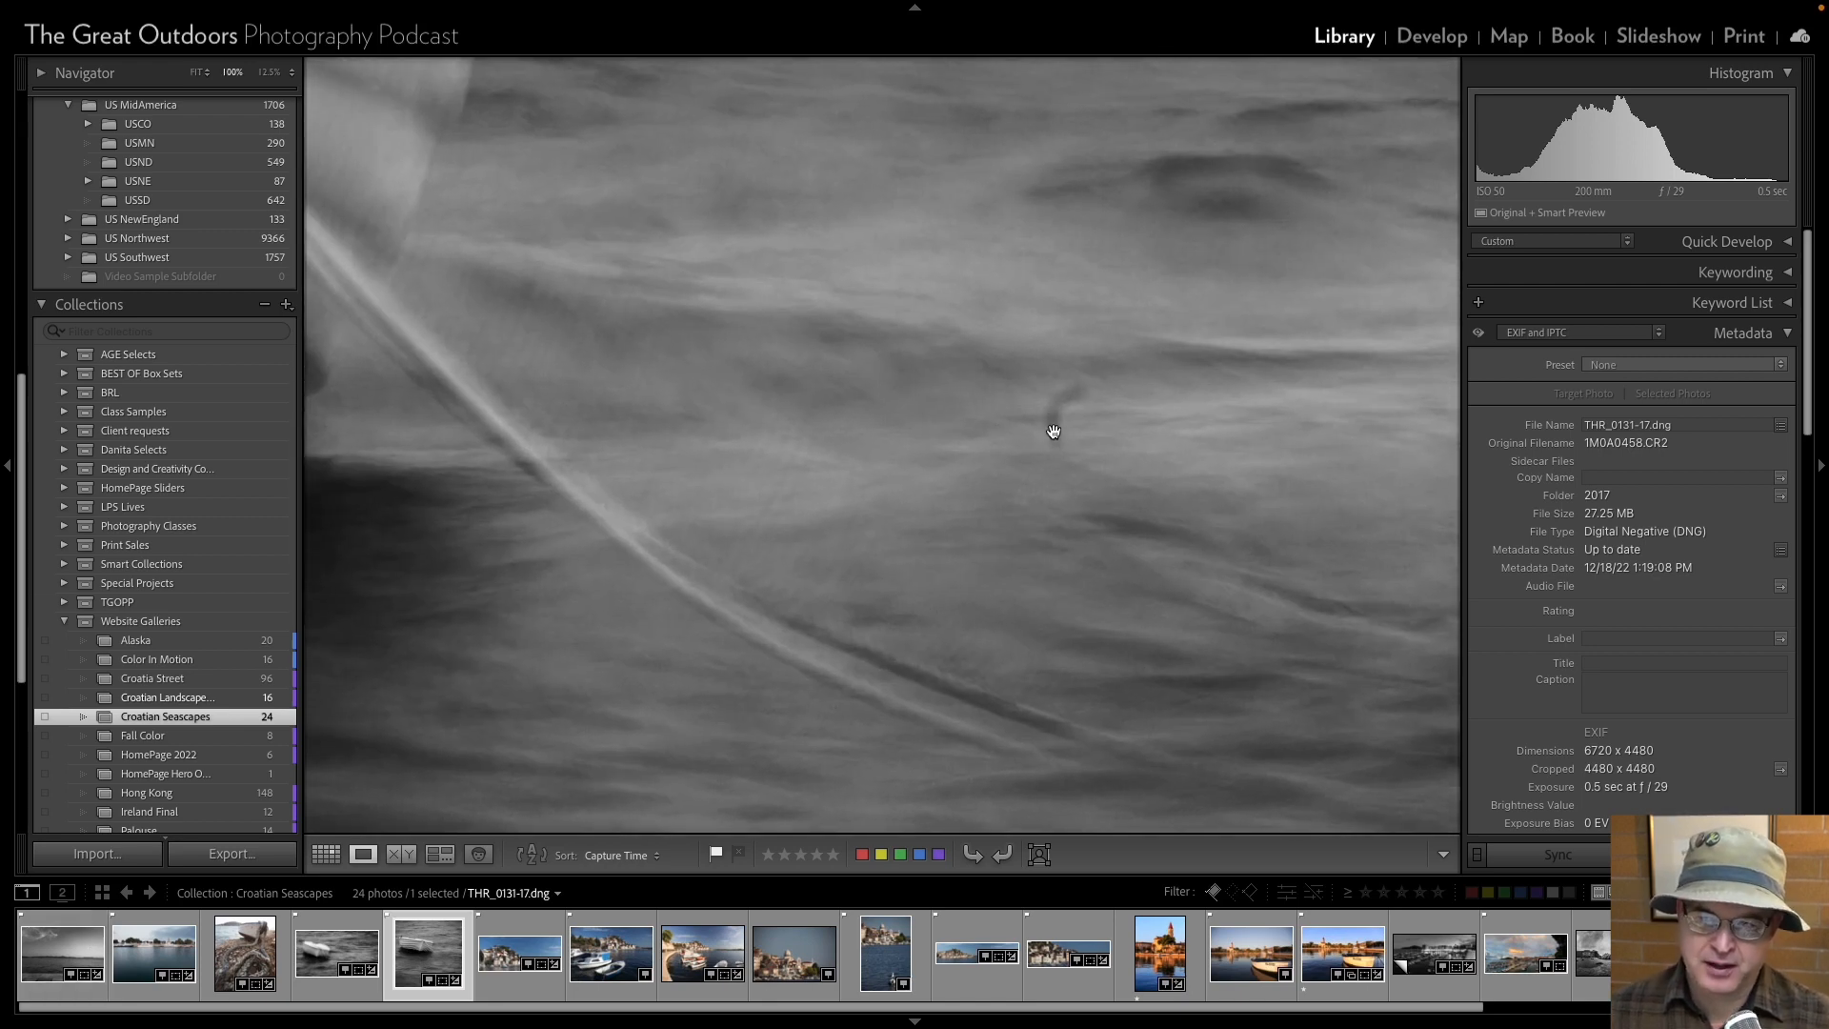
left_click(1441, 43)
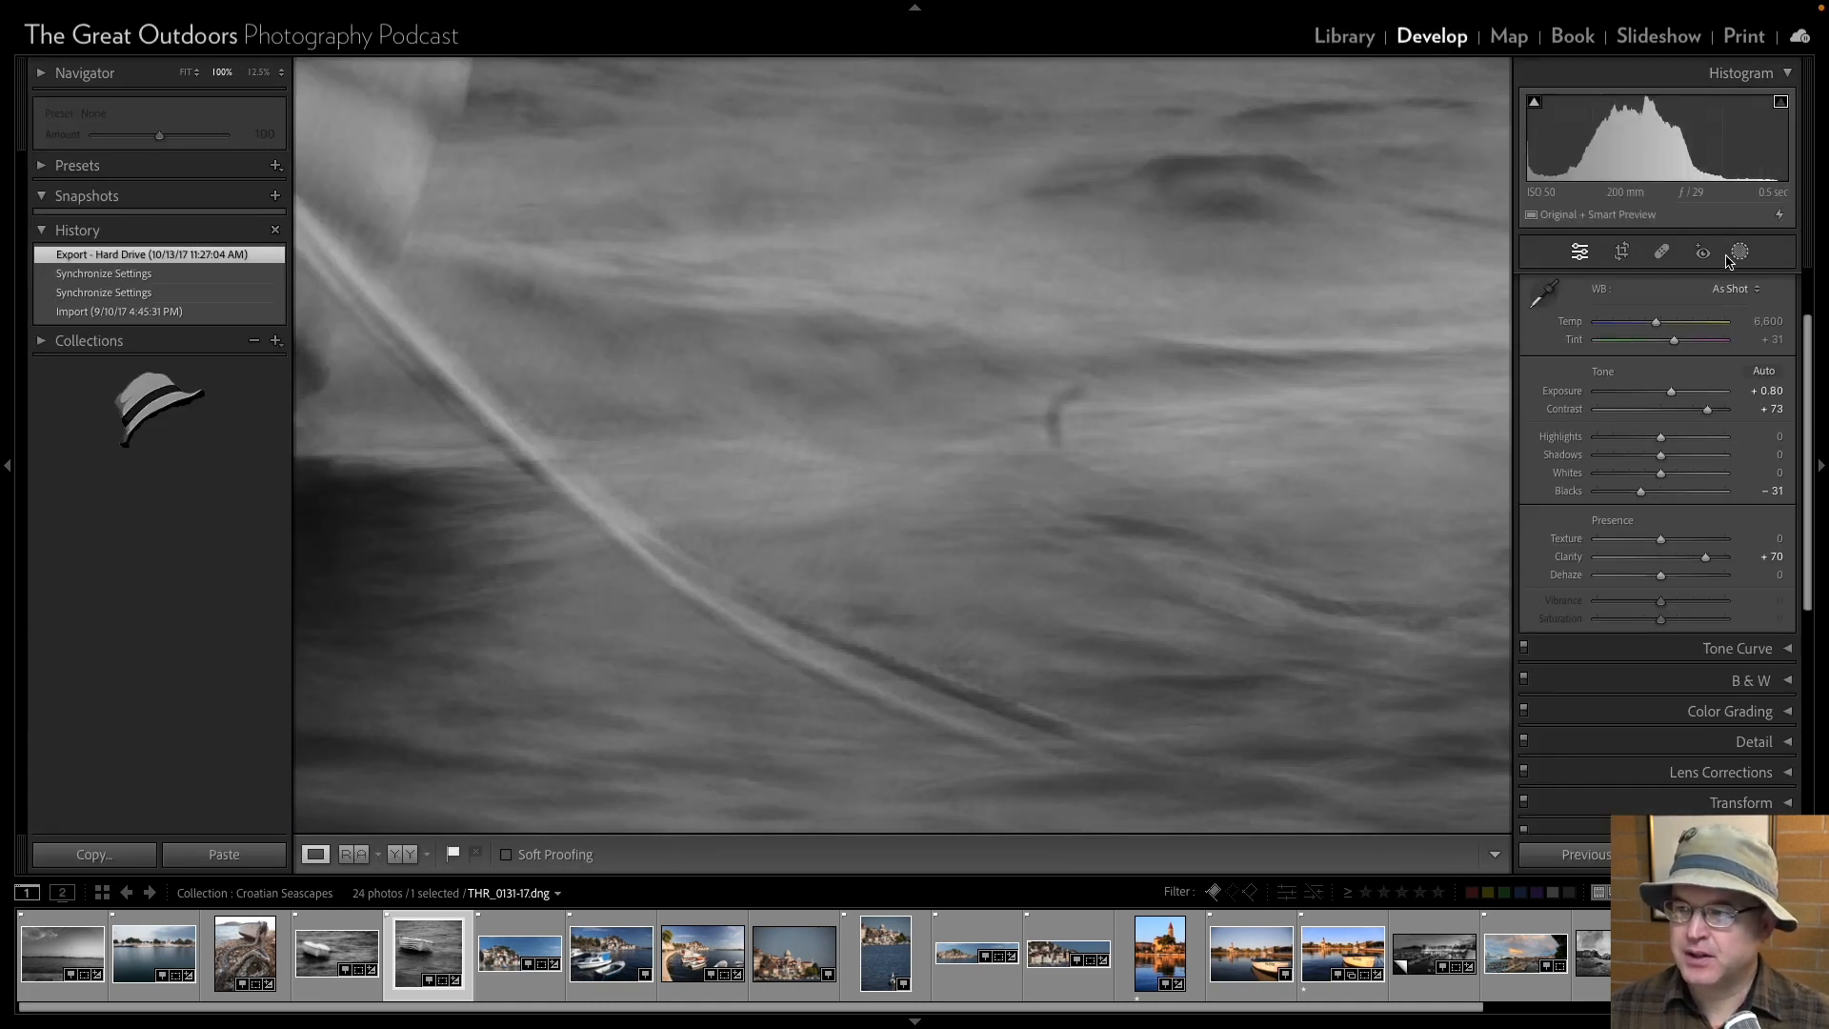
left_click(1661, 251)
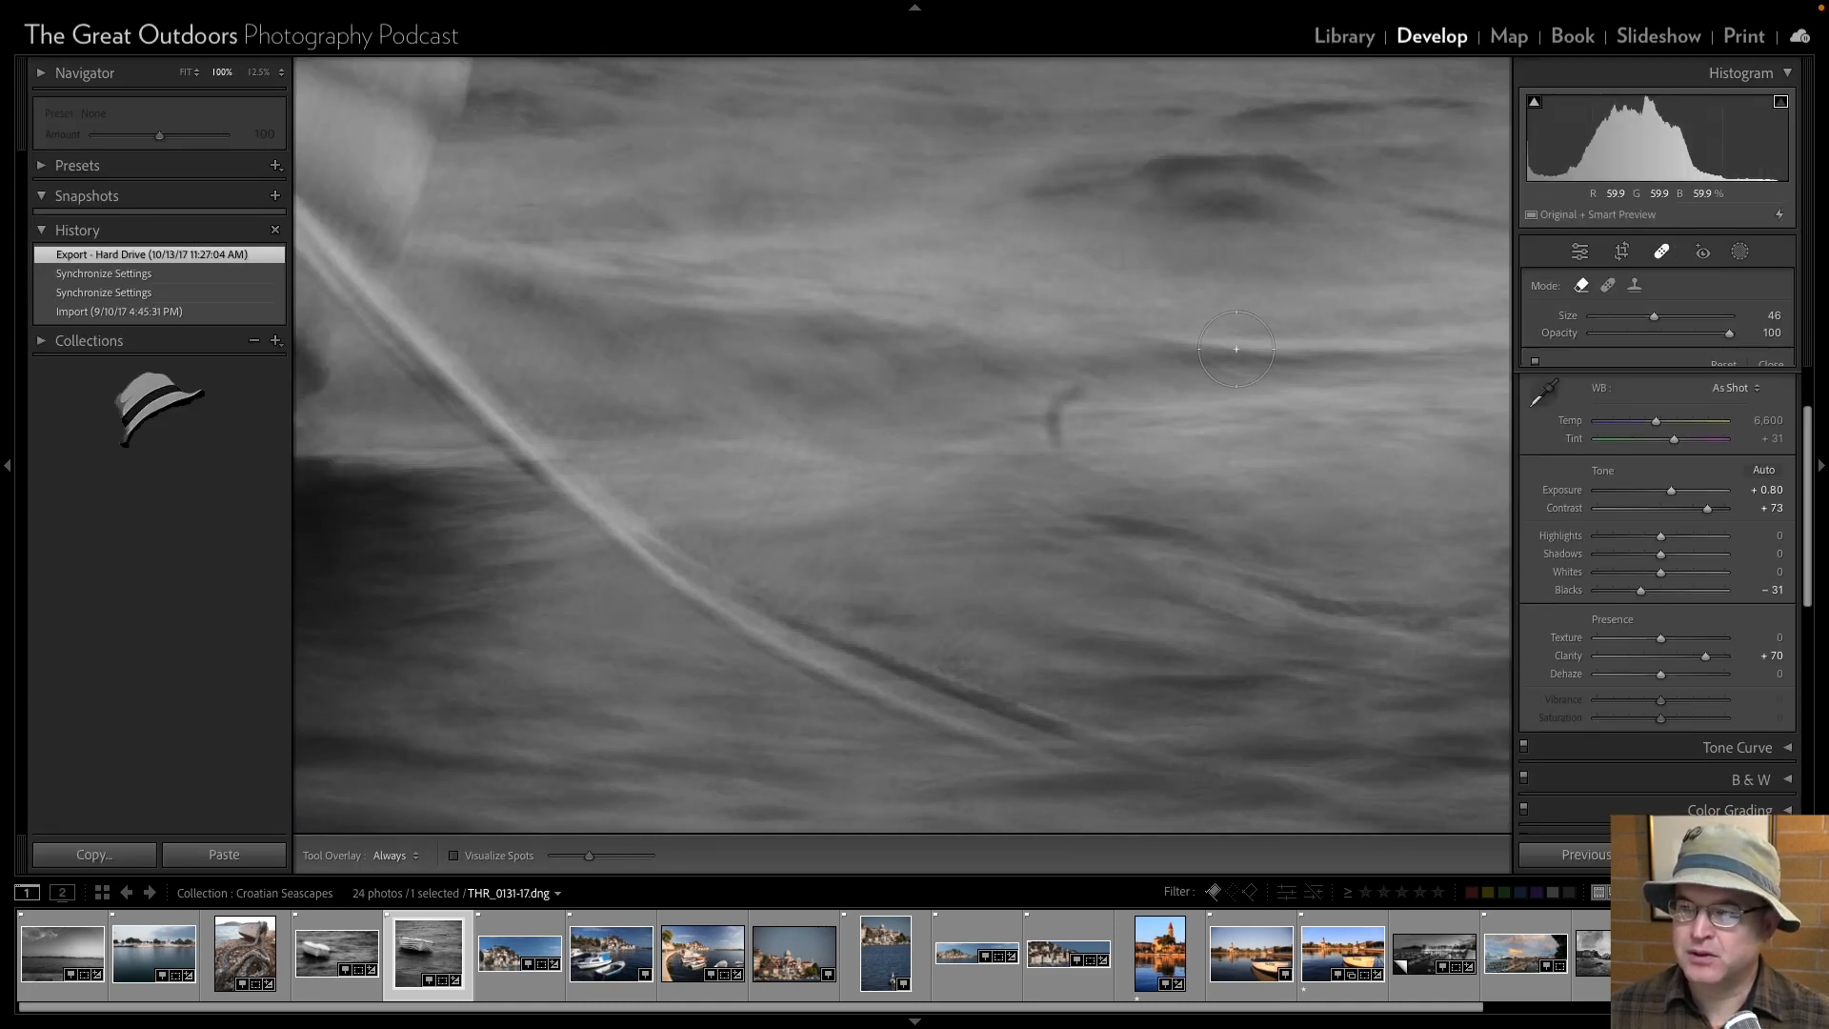
scroll(1060, 409, "up", 3)
left_click(1060, 411)
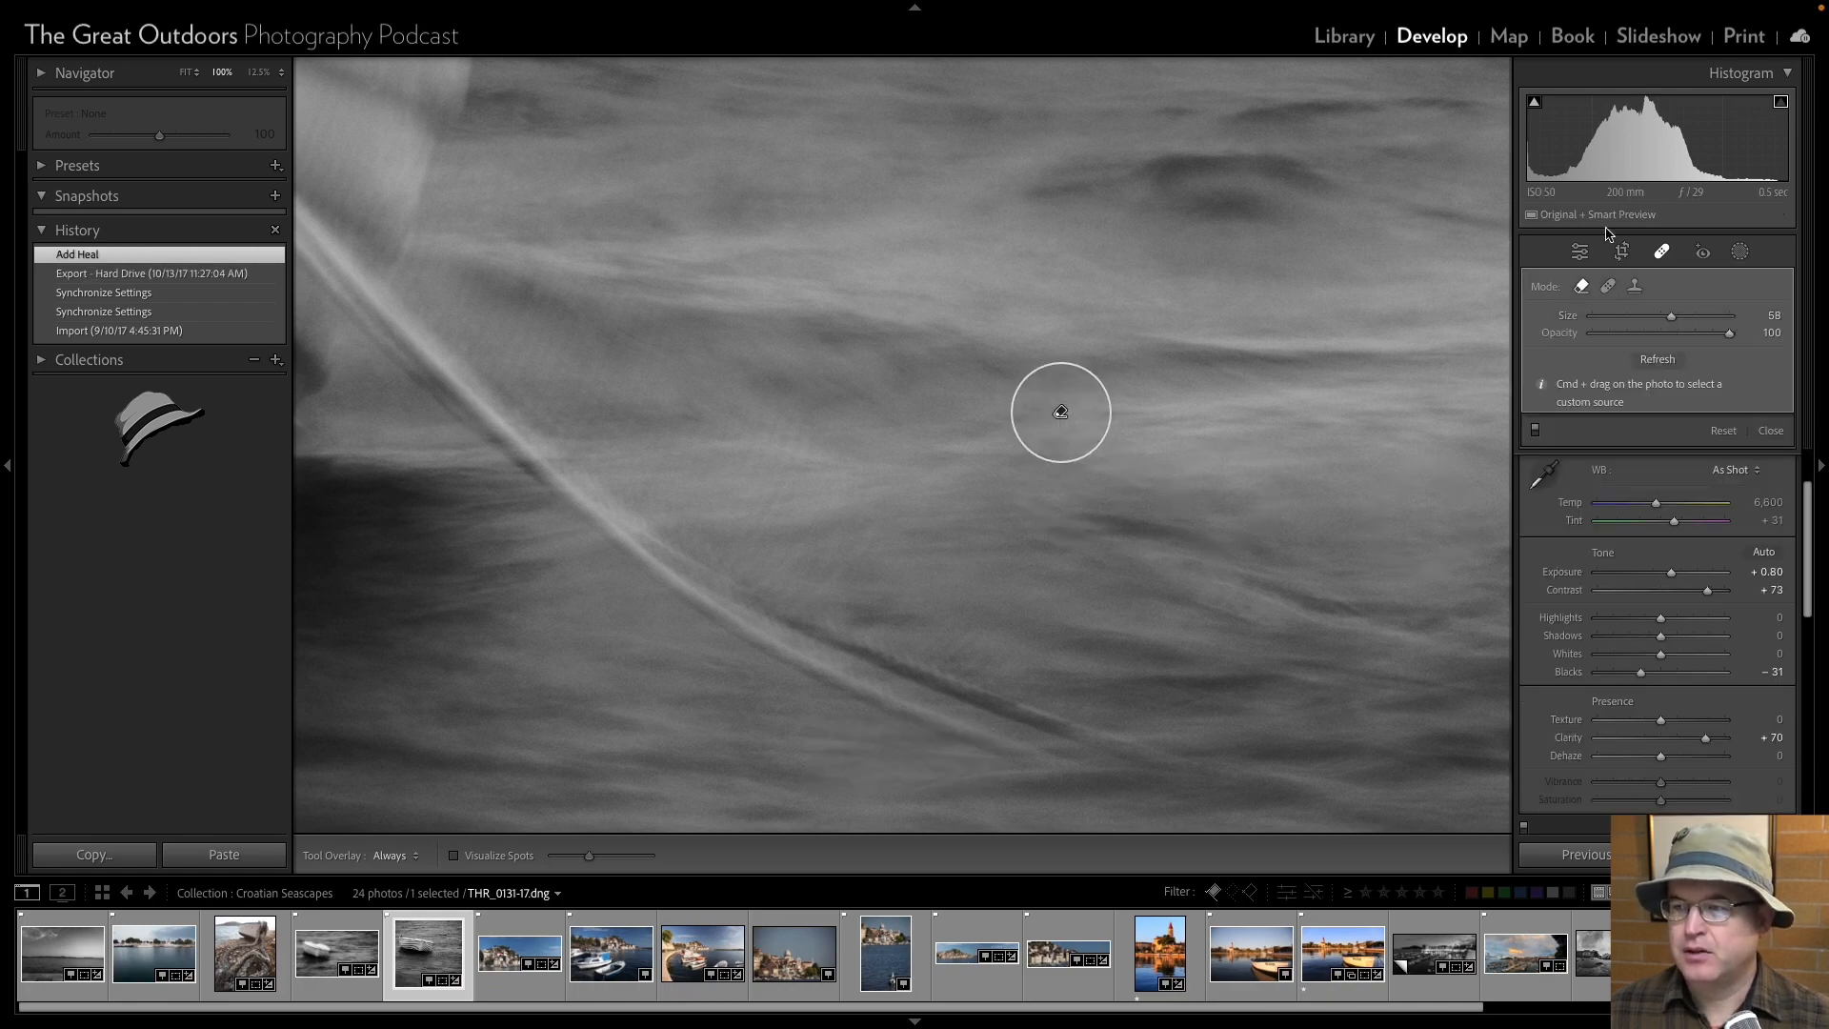
left_click(1581, 254)
left_click(1188, 454)
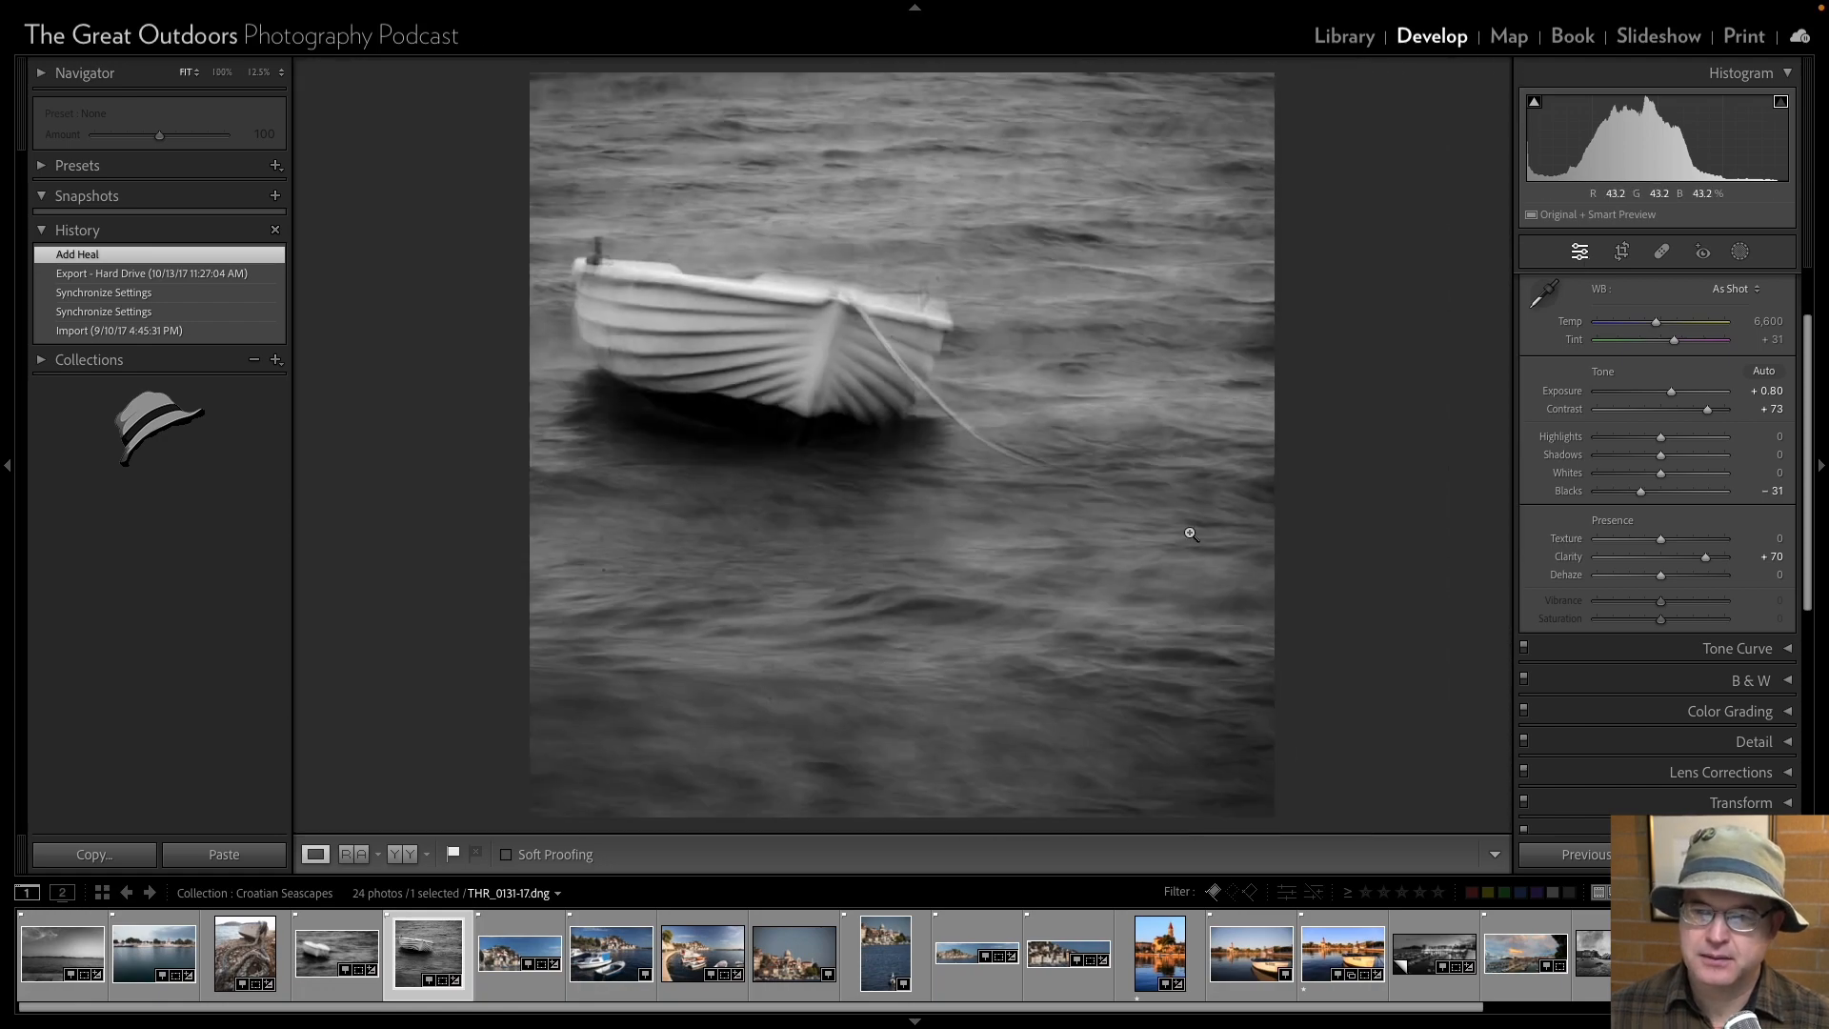
Inspect the square boat photo and the neighbouring boat photo THR_0128-17 at 100% for remaining dust spots on hull and water.
left_click(945, 301)
left_click_drag(945, 248, 930, 424)
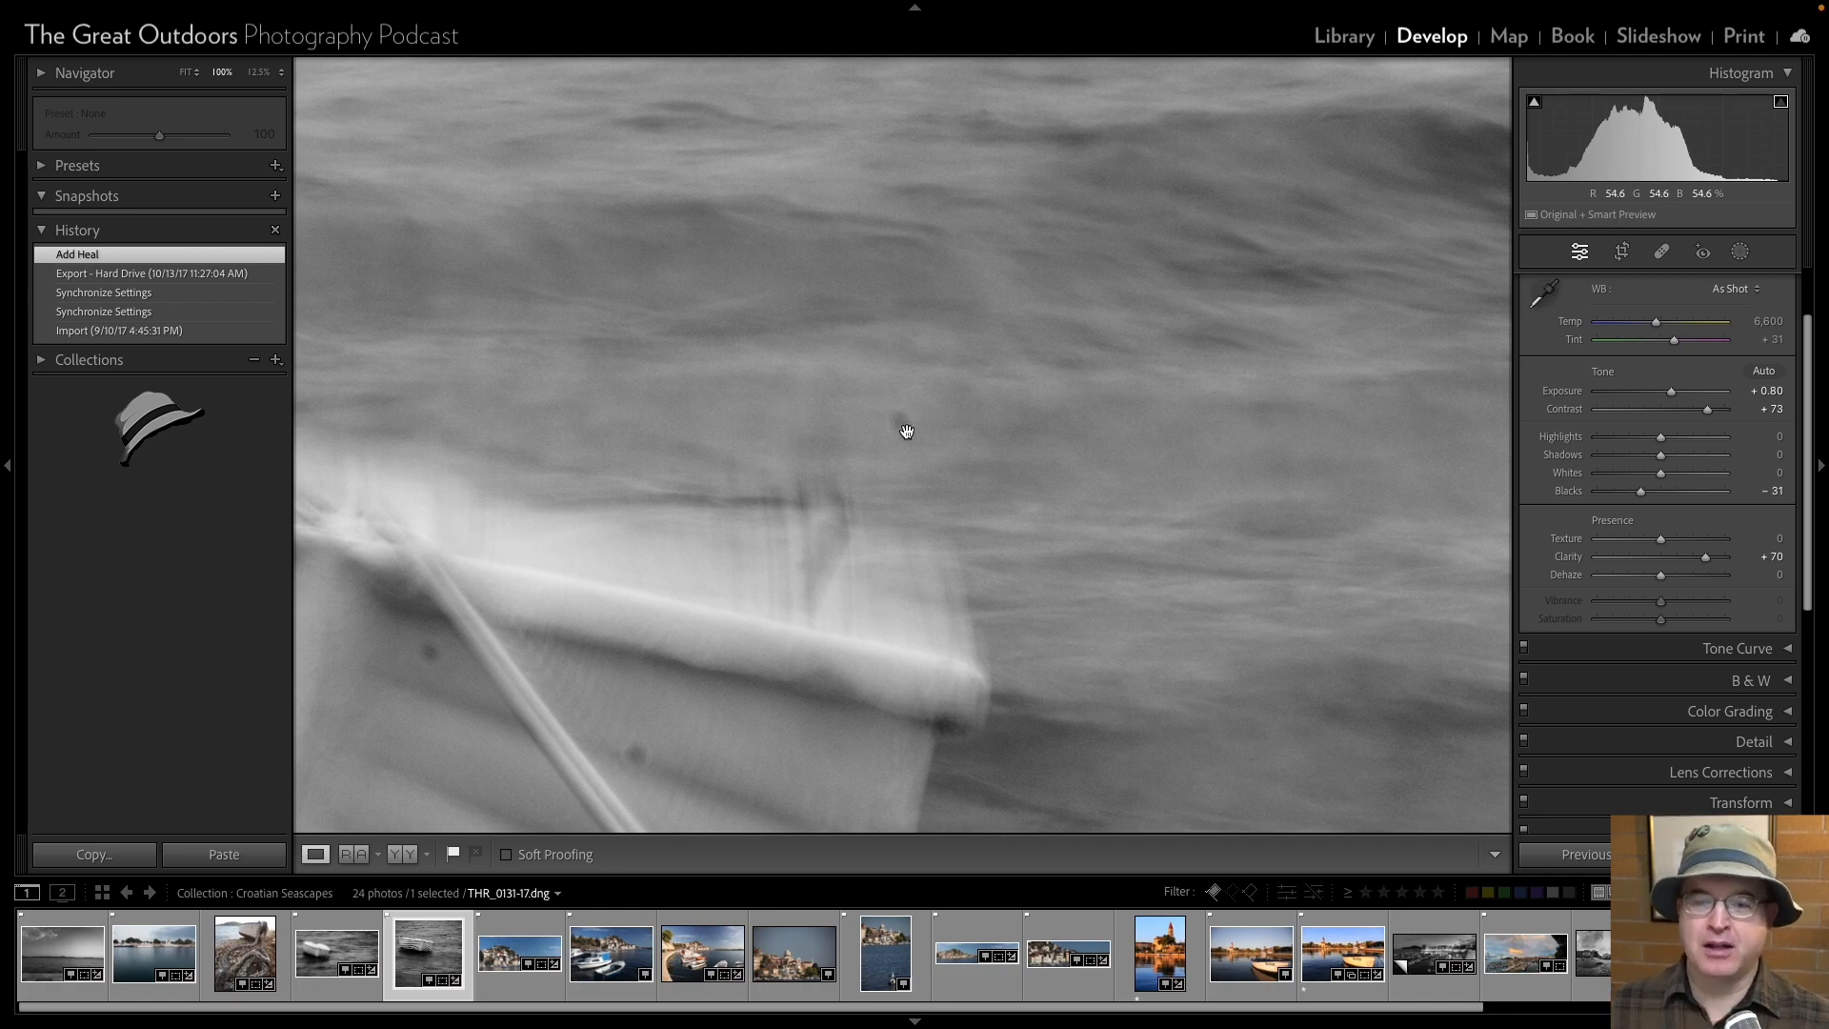
left_click_drag(851, 524, 1102, 115)
left_click_drag(720, 418, 952, 355)
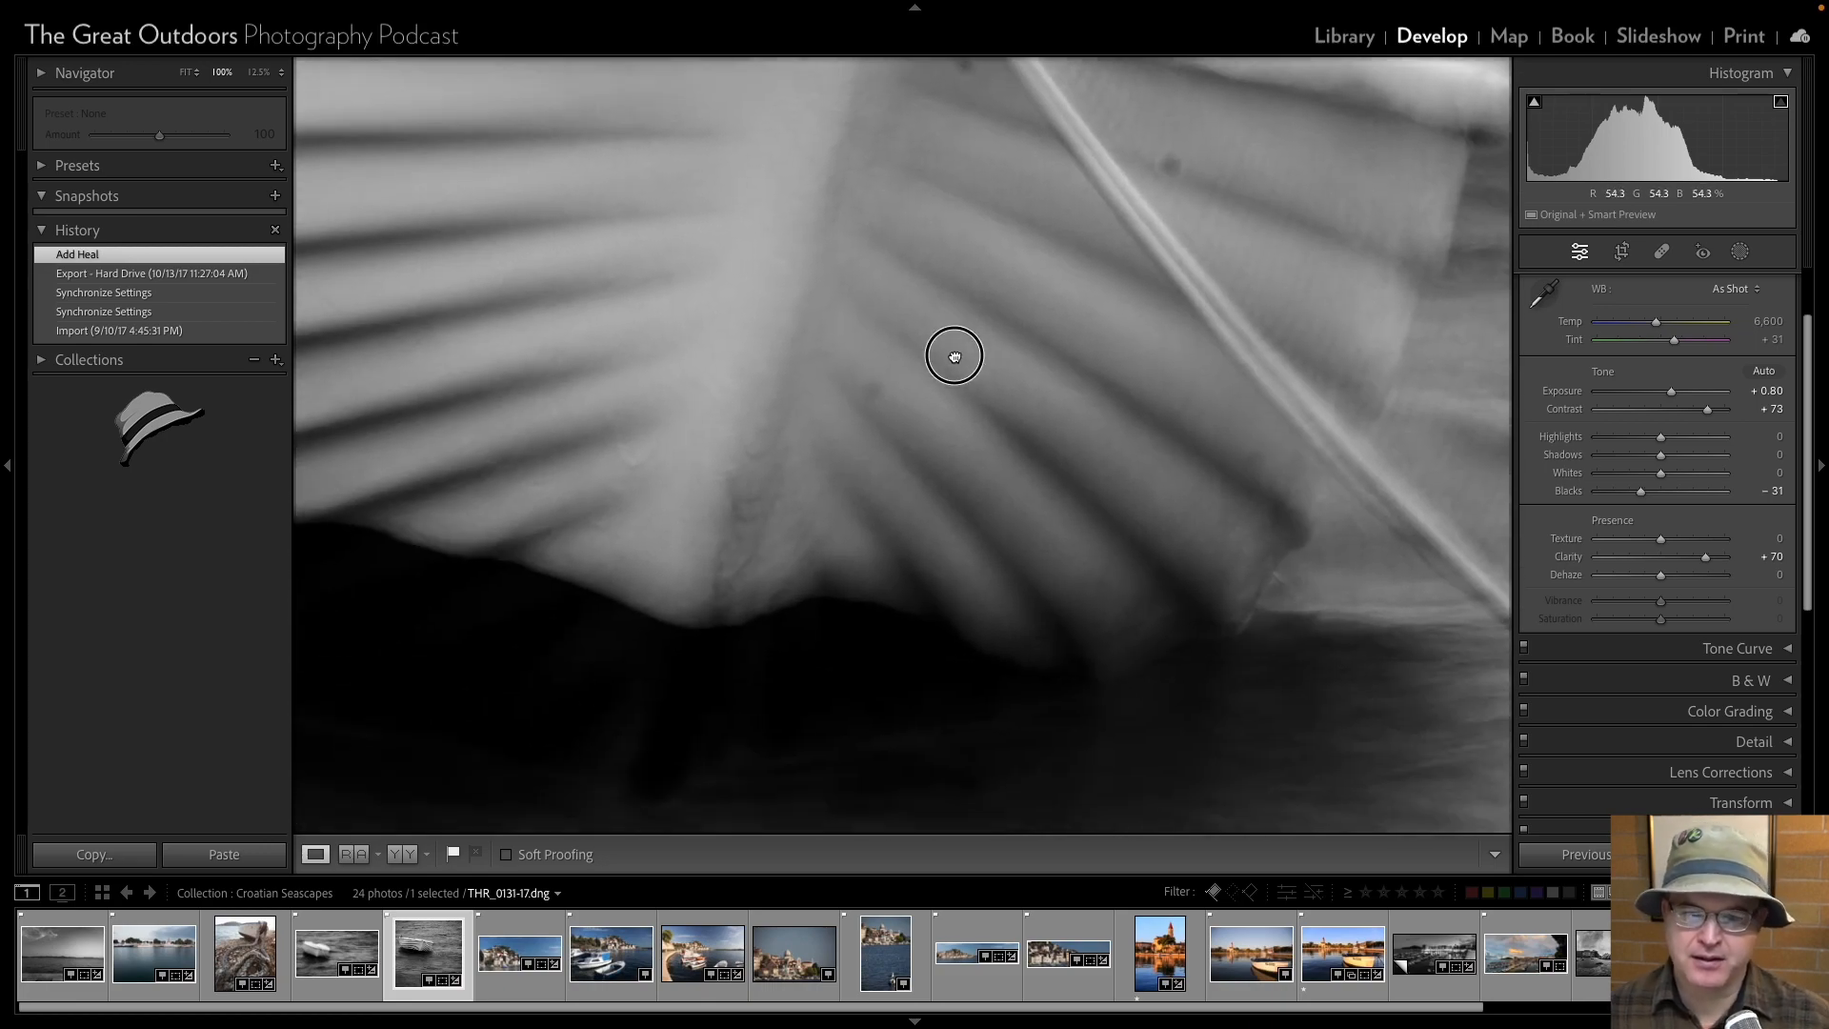
left_click(1004, 372)
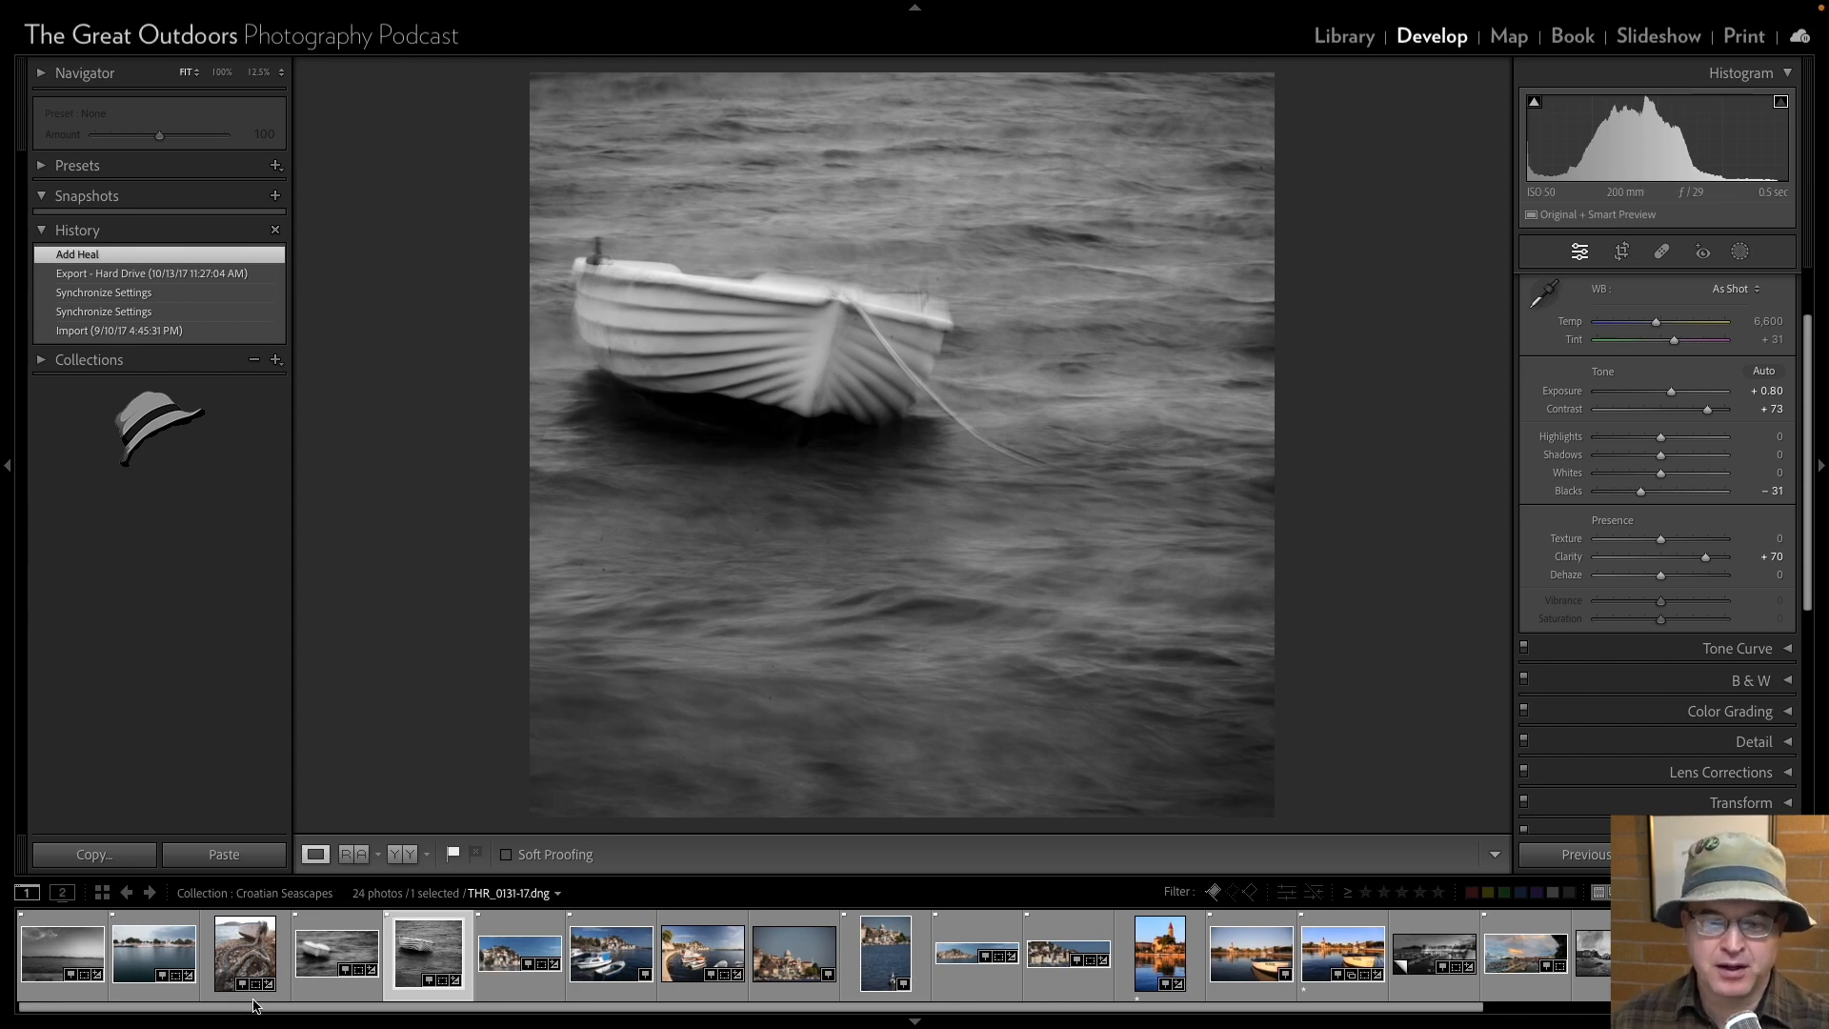
left_click(337, 953)
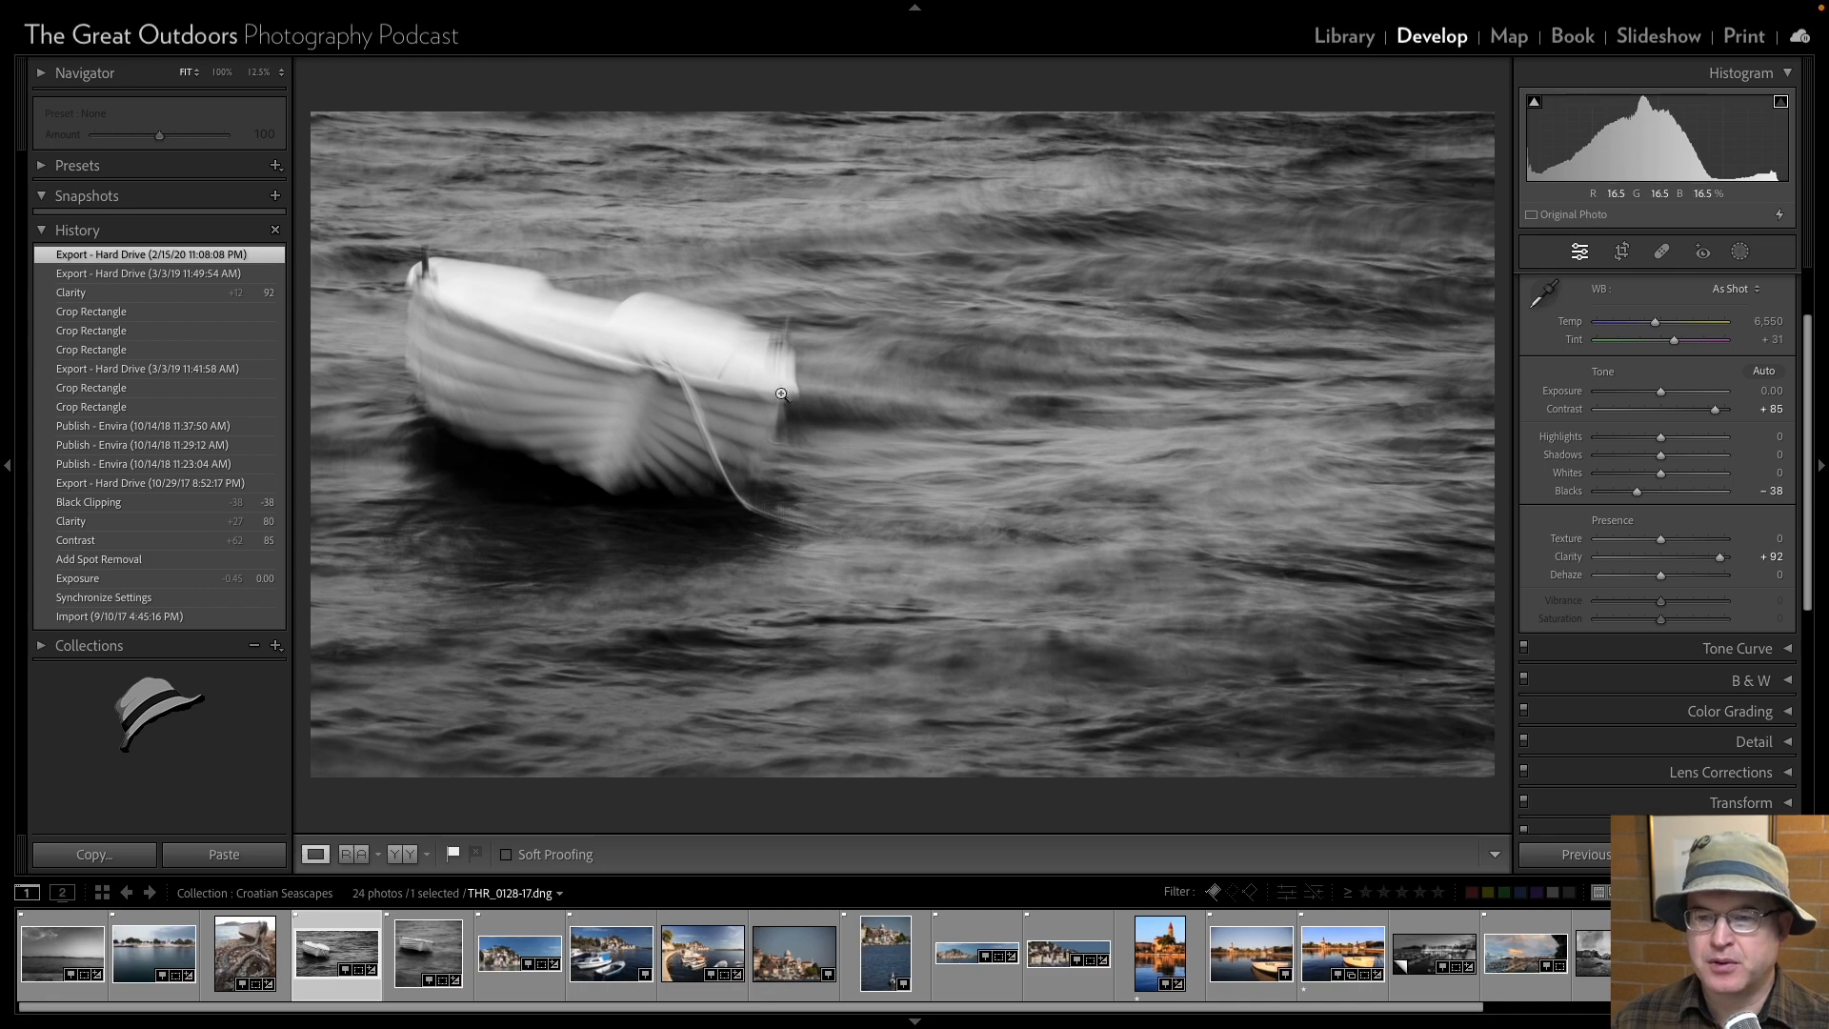
left_click(1155, 375)
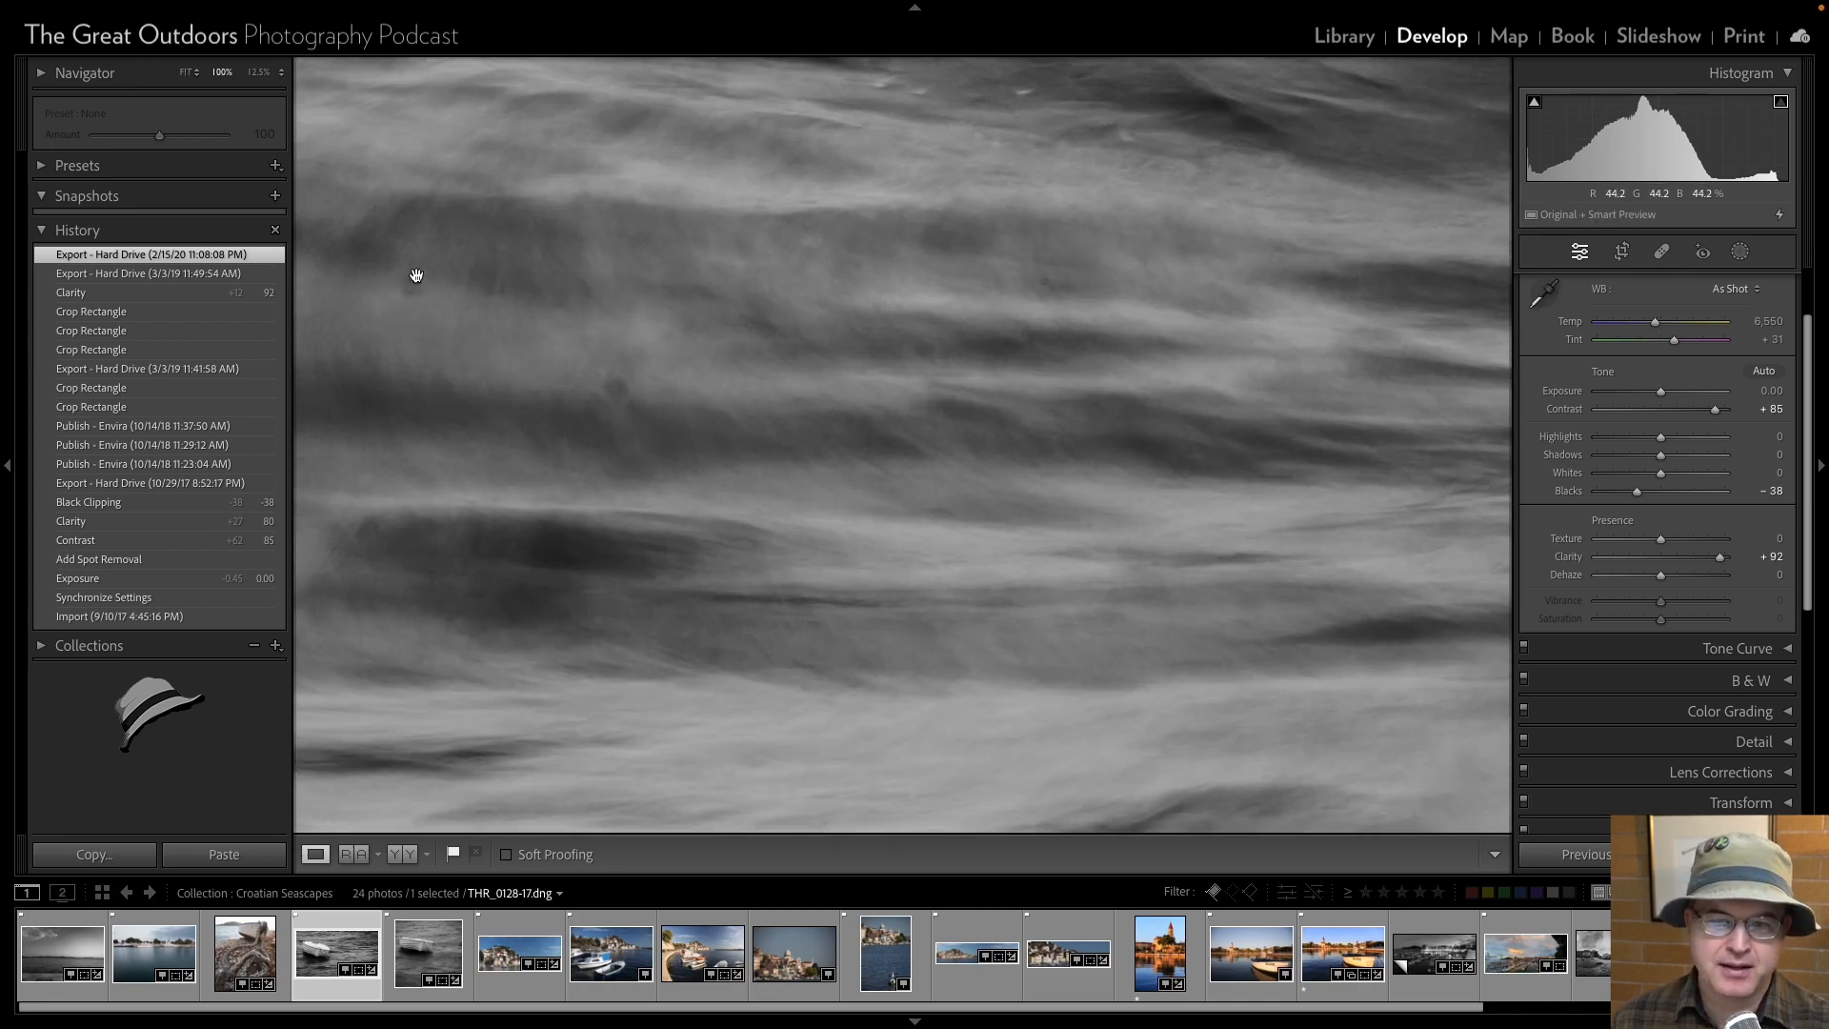
left_click(695, 408)
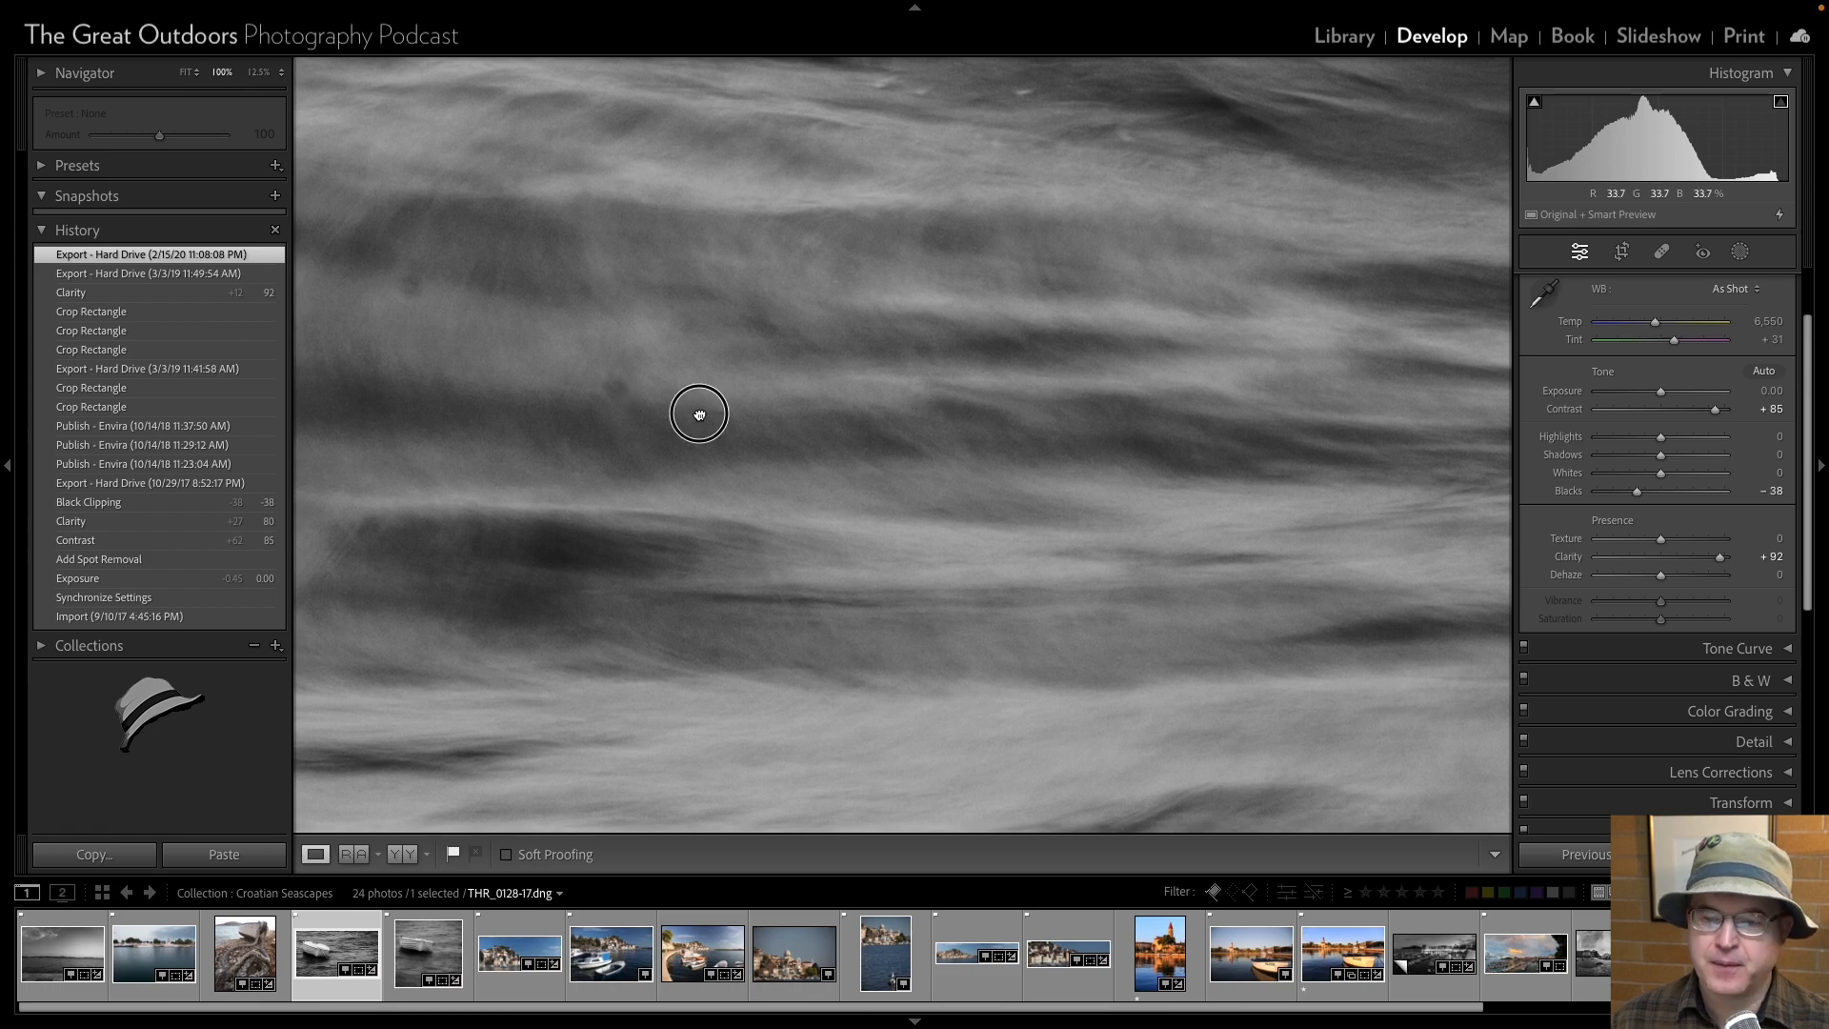
Review the harbour town photos one by one from THR_0350-17 to THR_0379-17 in a widened preview.
left_click(491, 952)
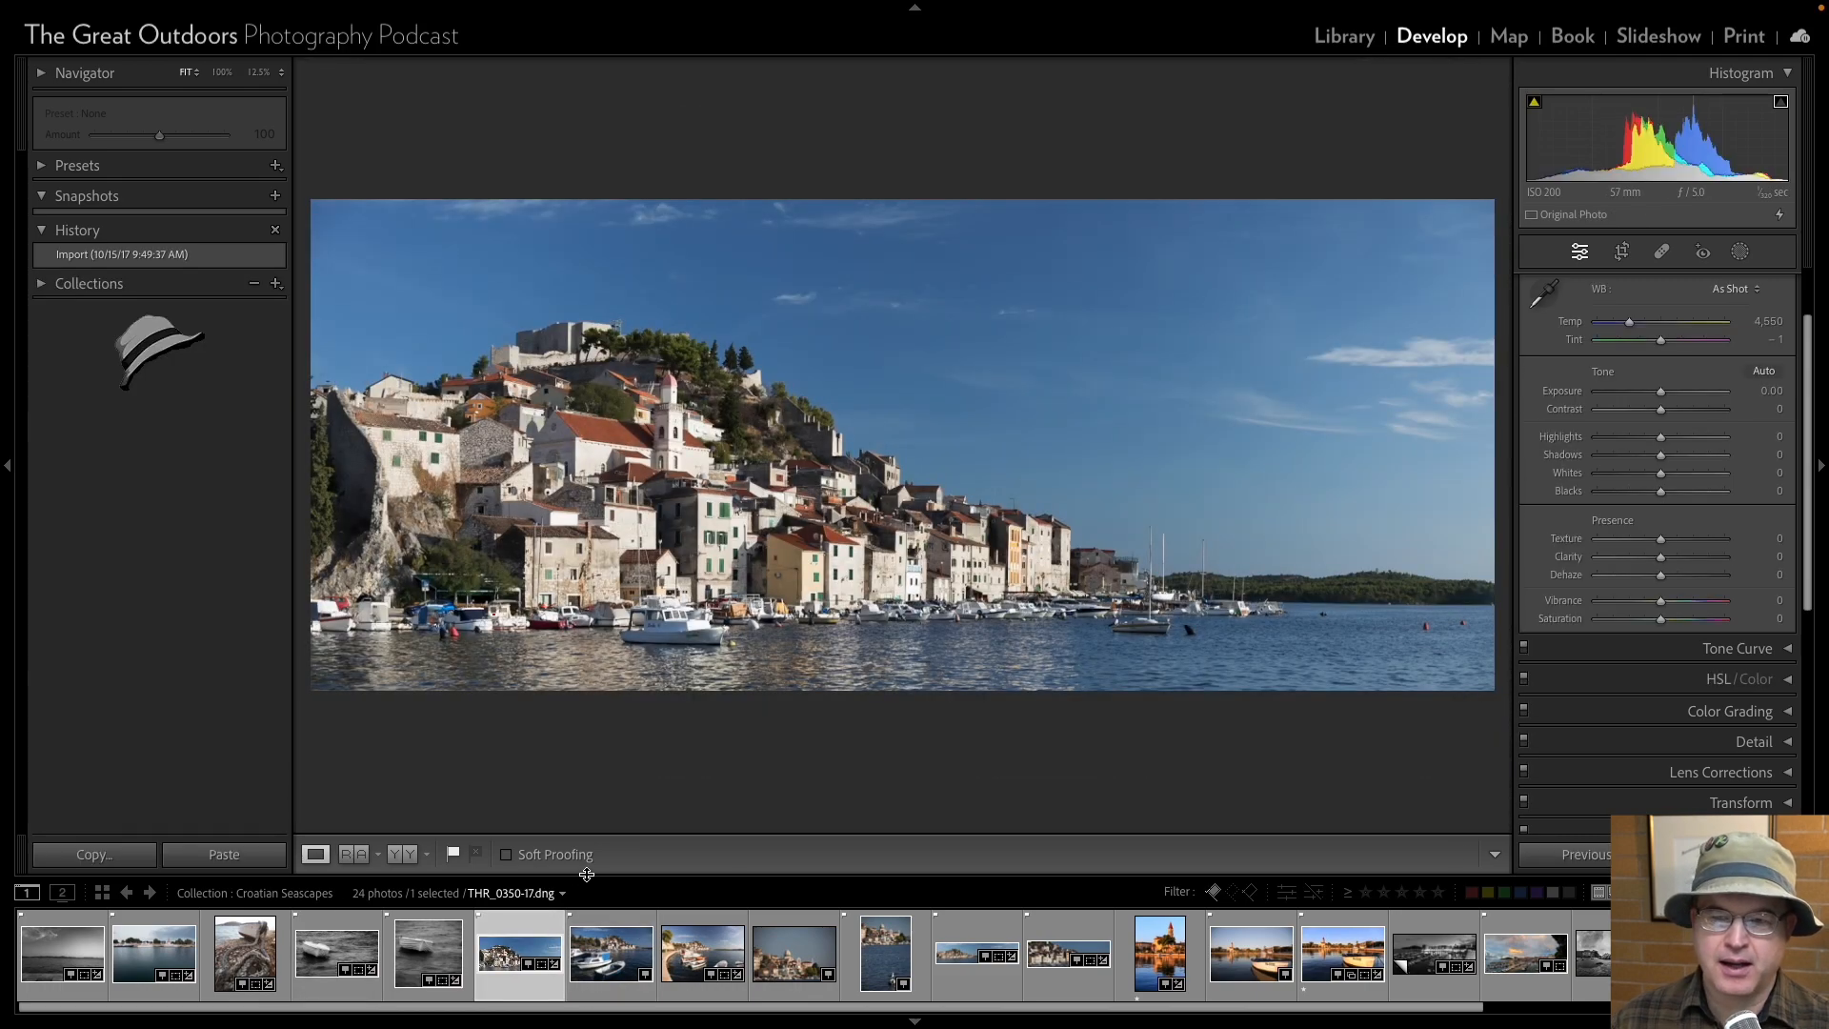
left_click(7, 466)
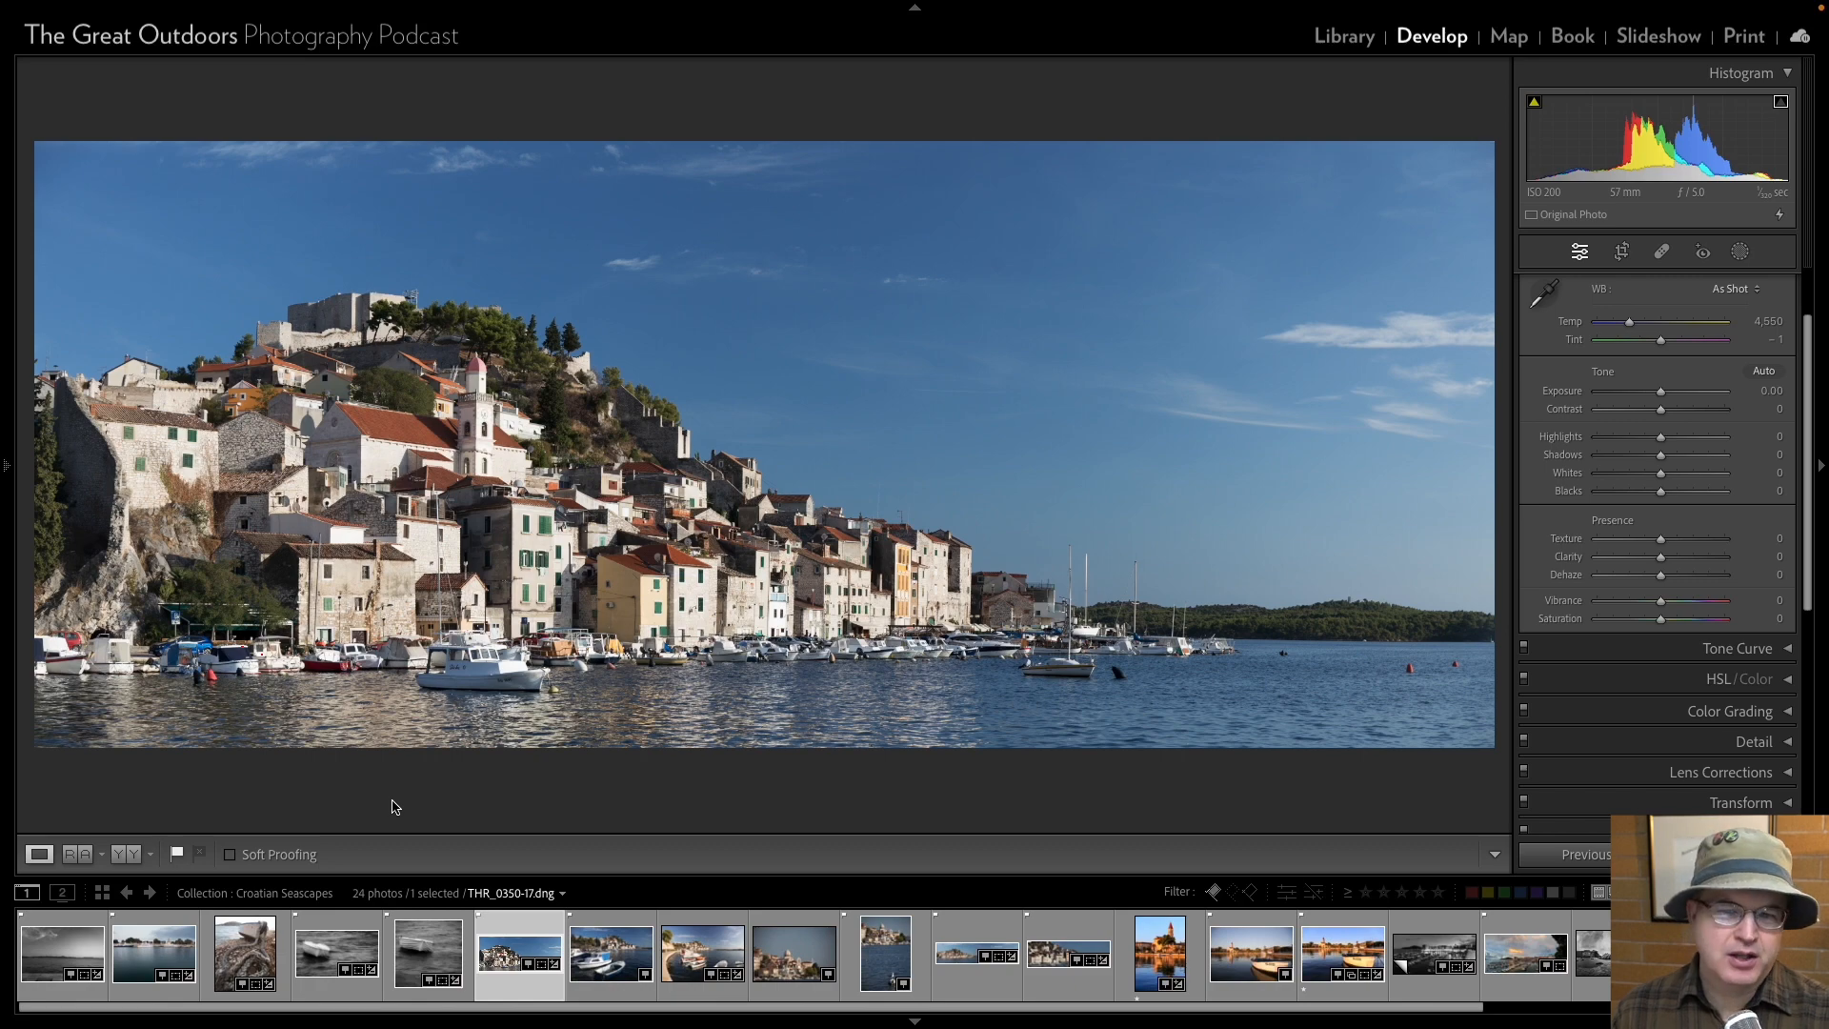
key("Right")
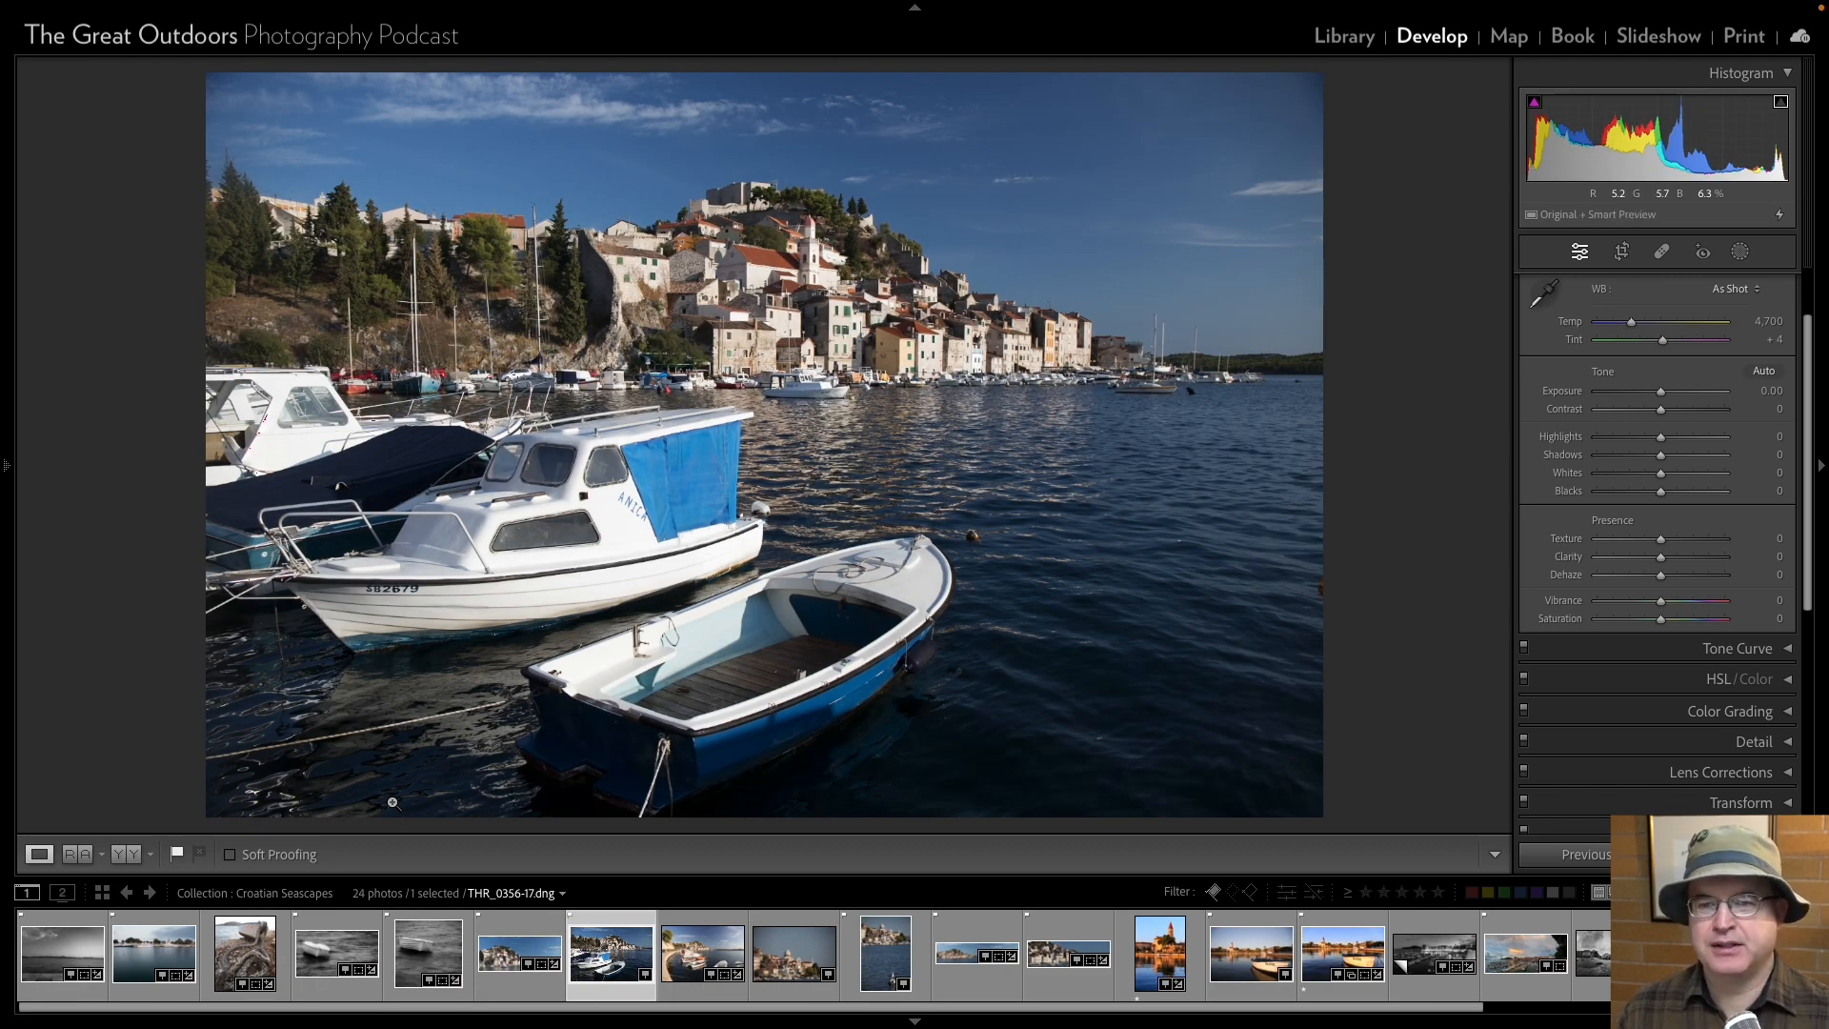
key("Right")
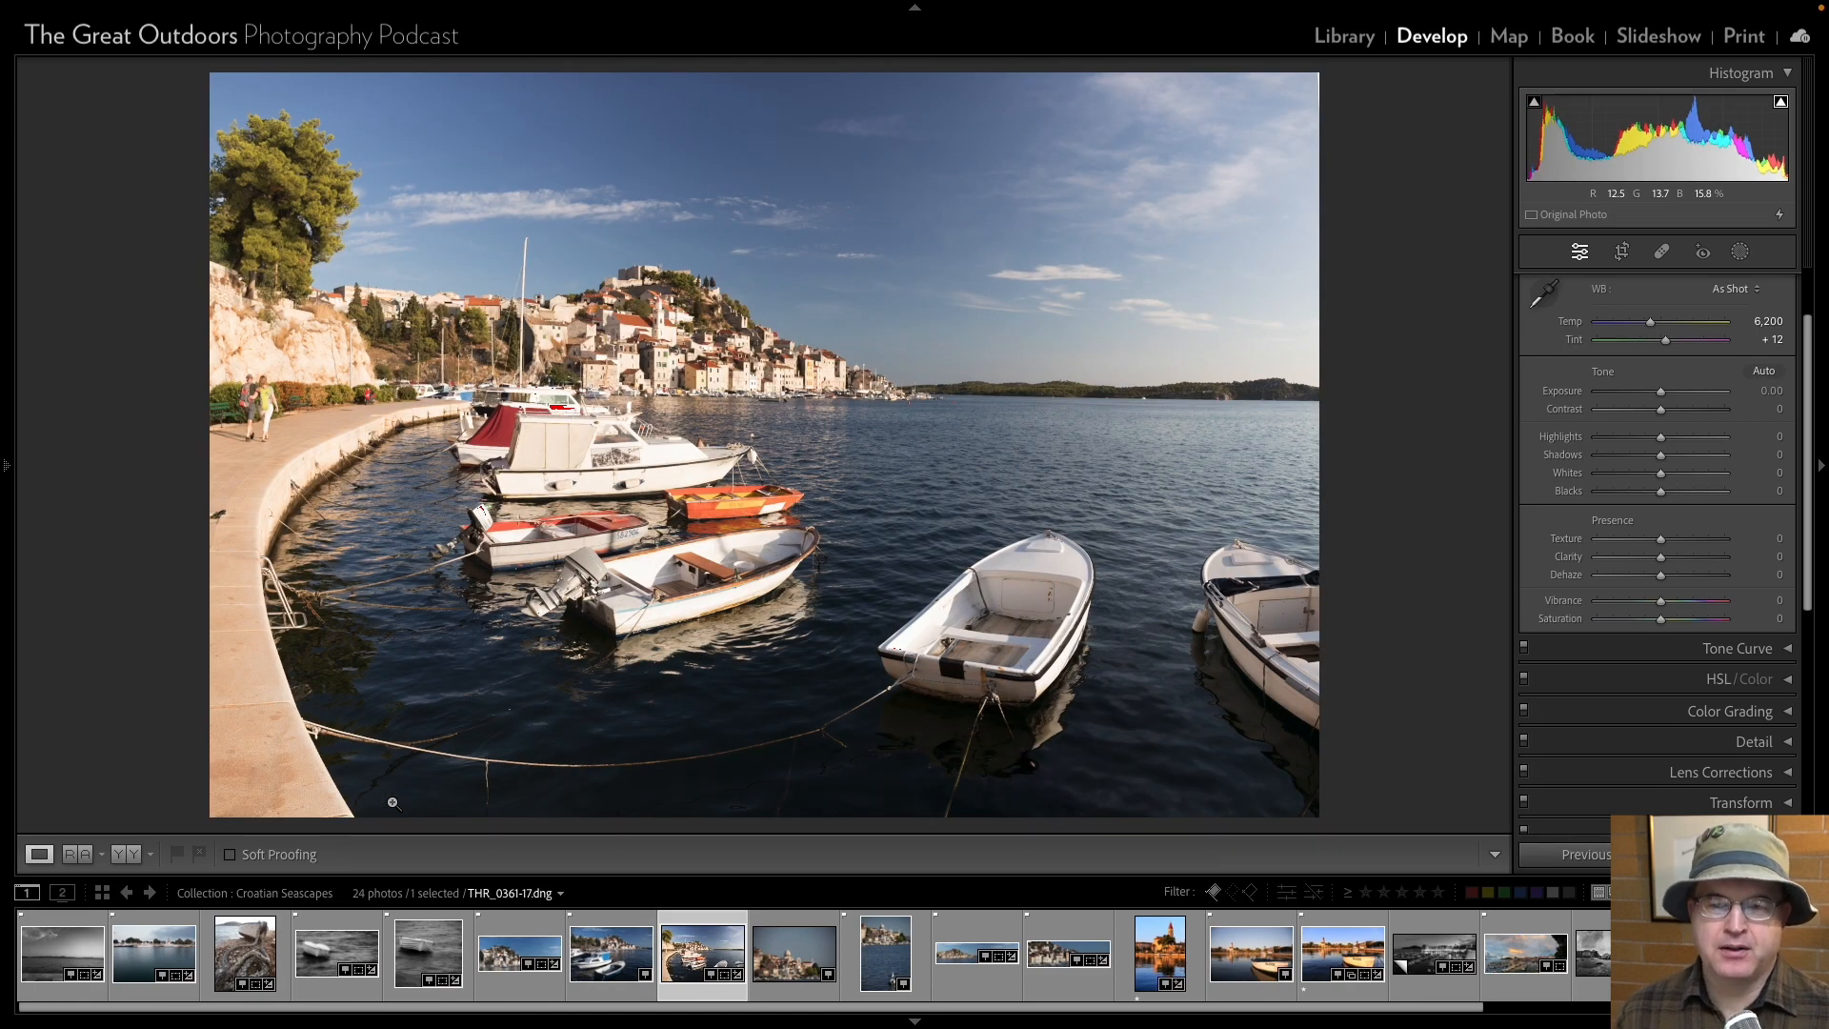
key("Right")
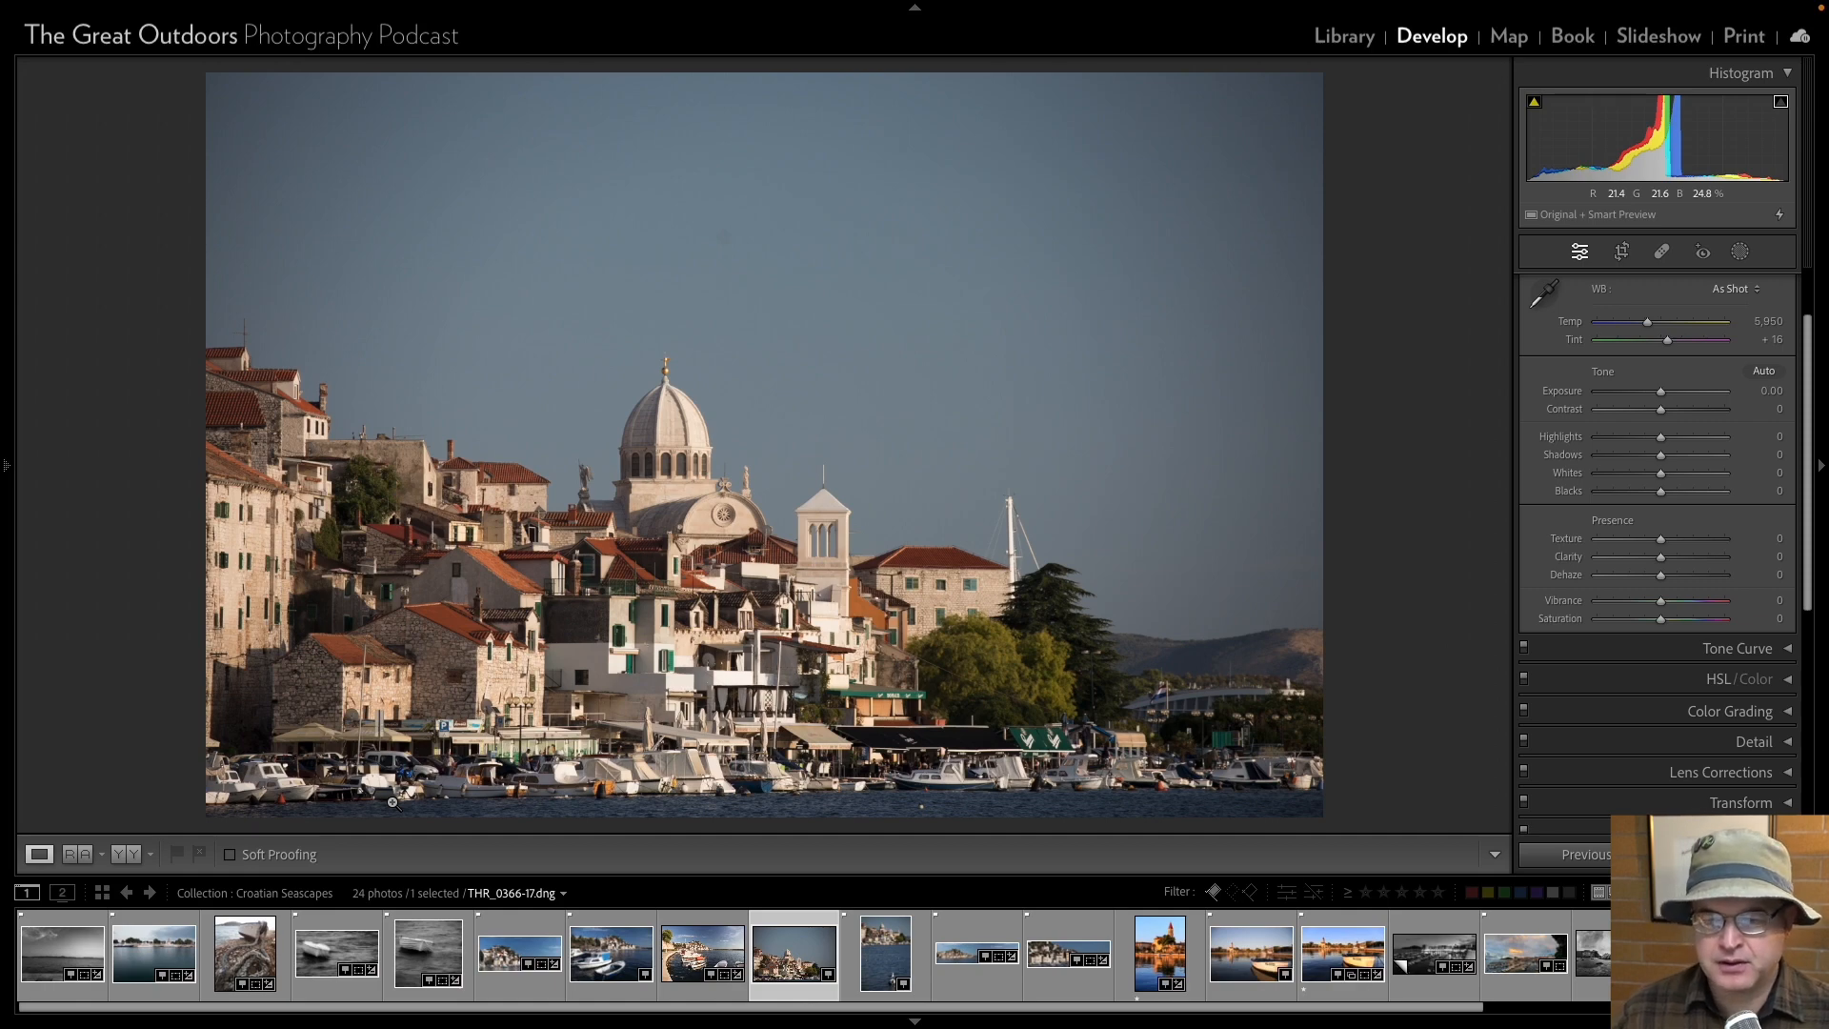
key("Right")
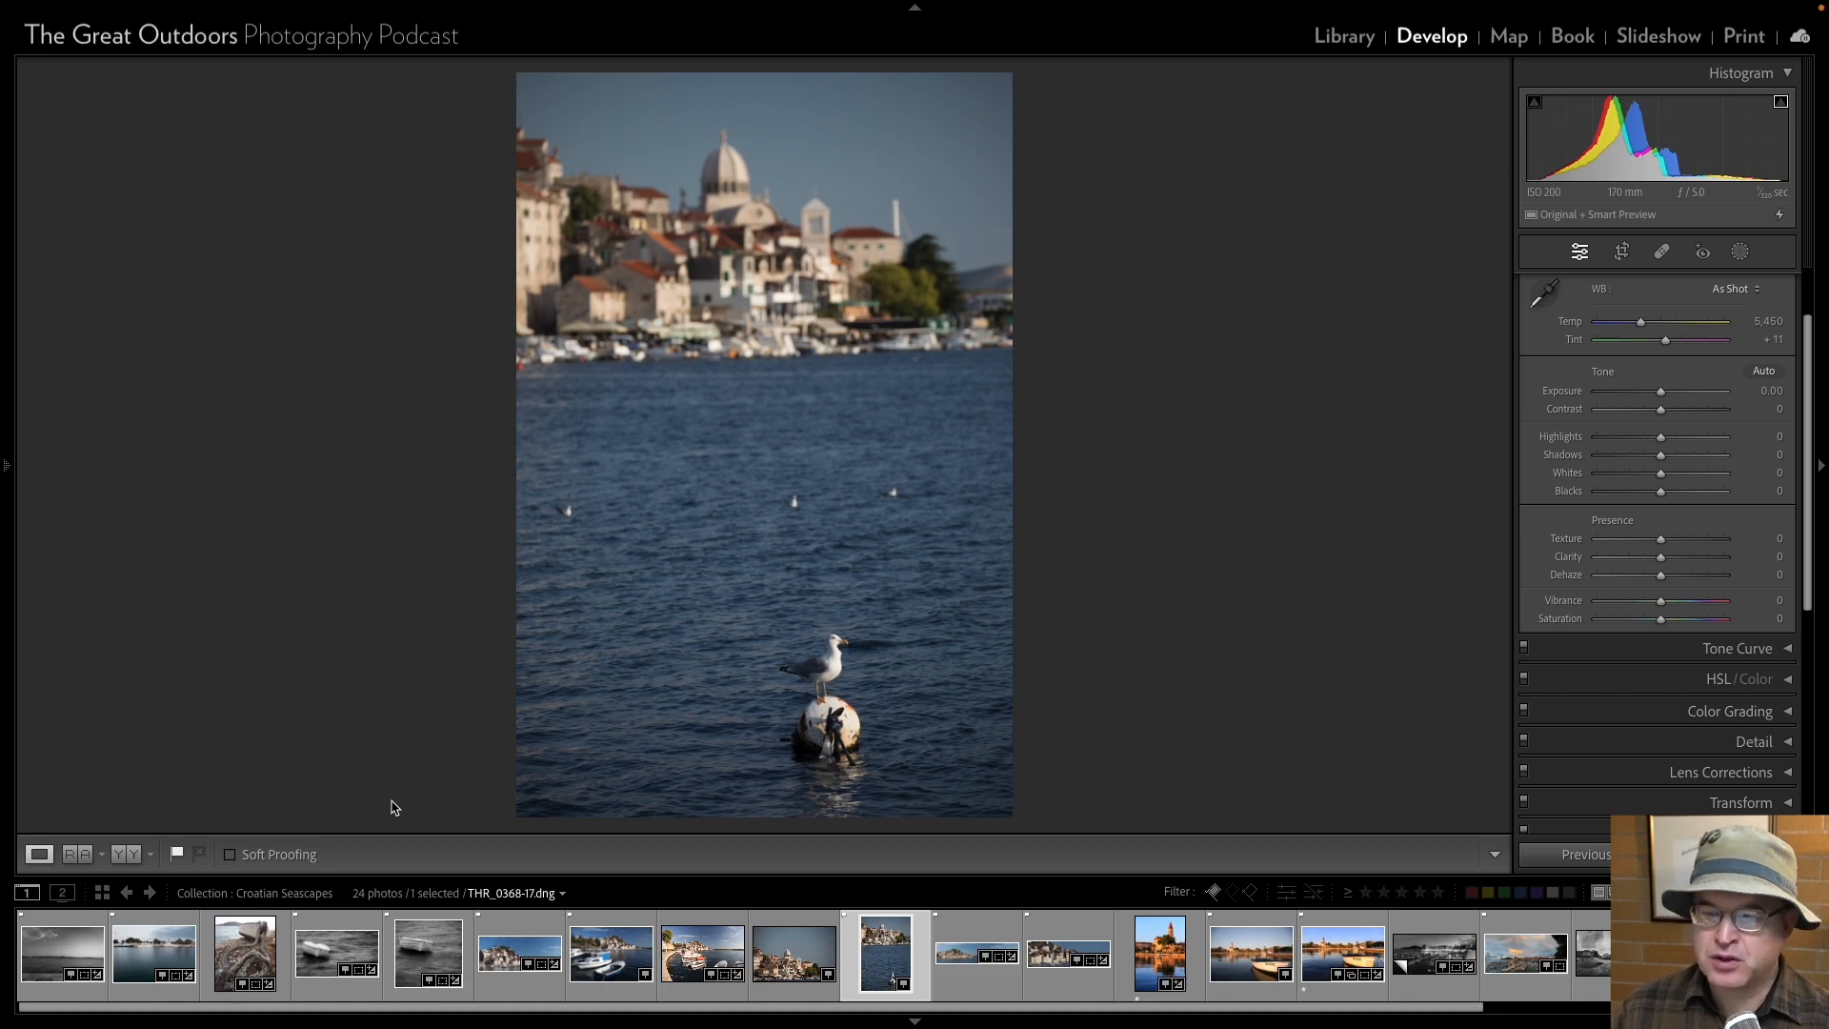
key("Right")
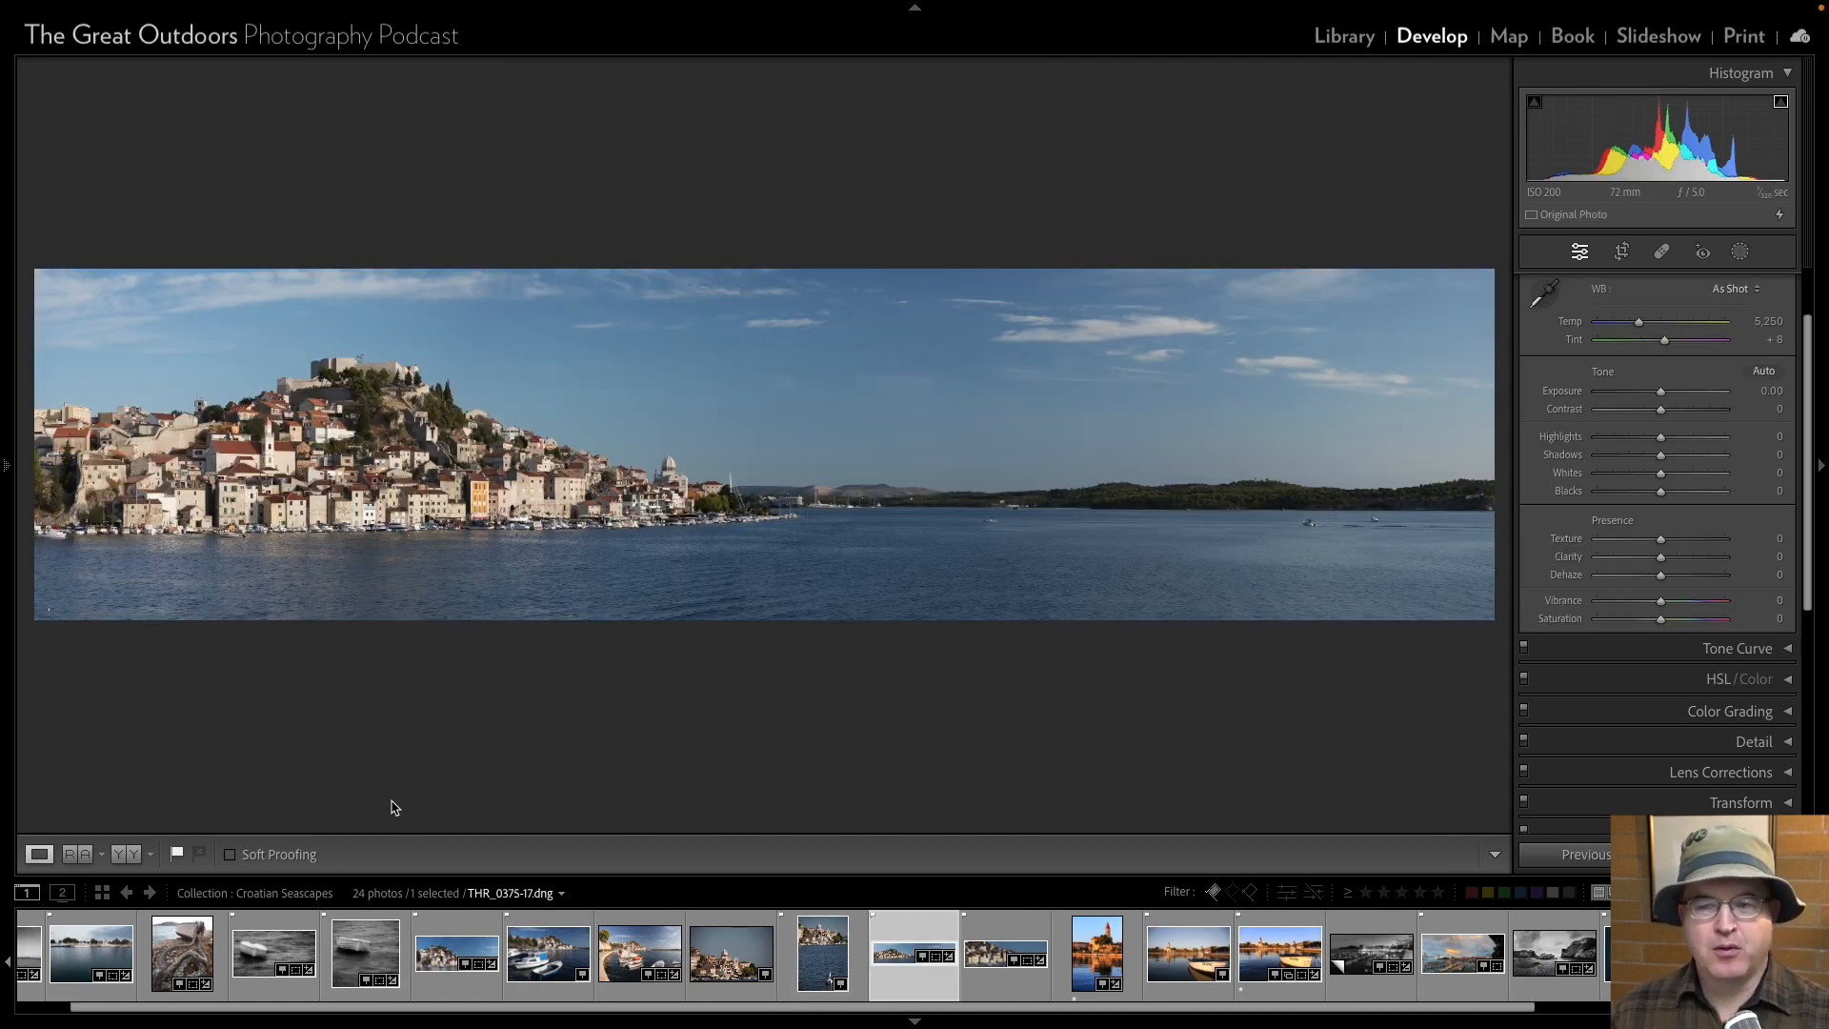
key("Right")
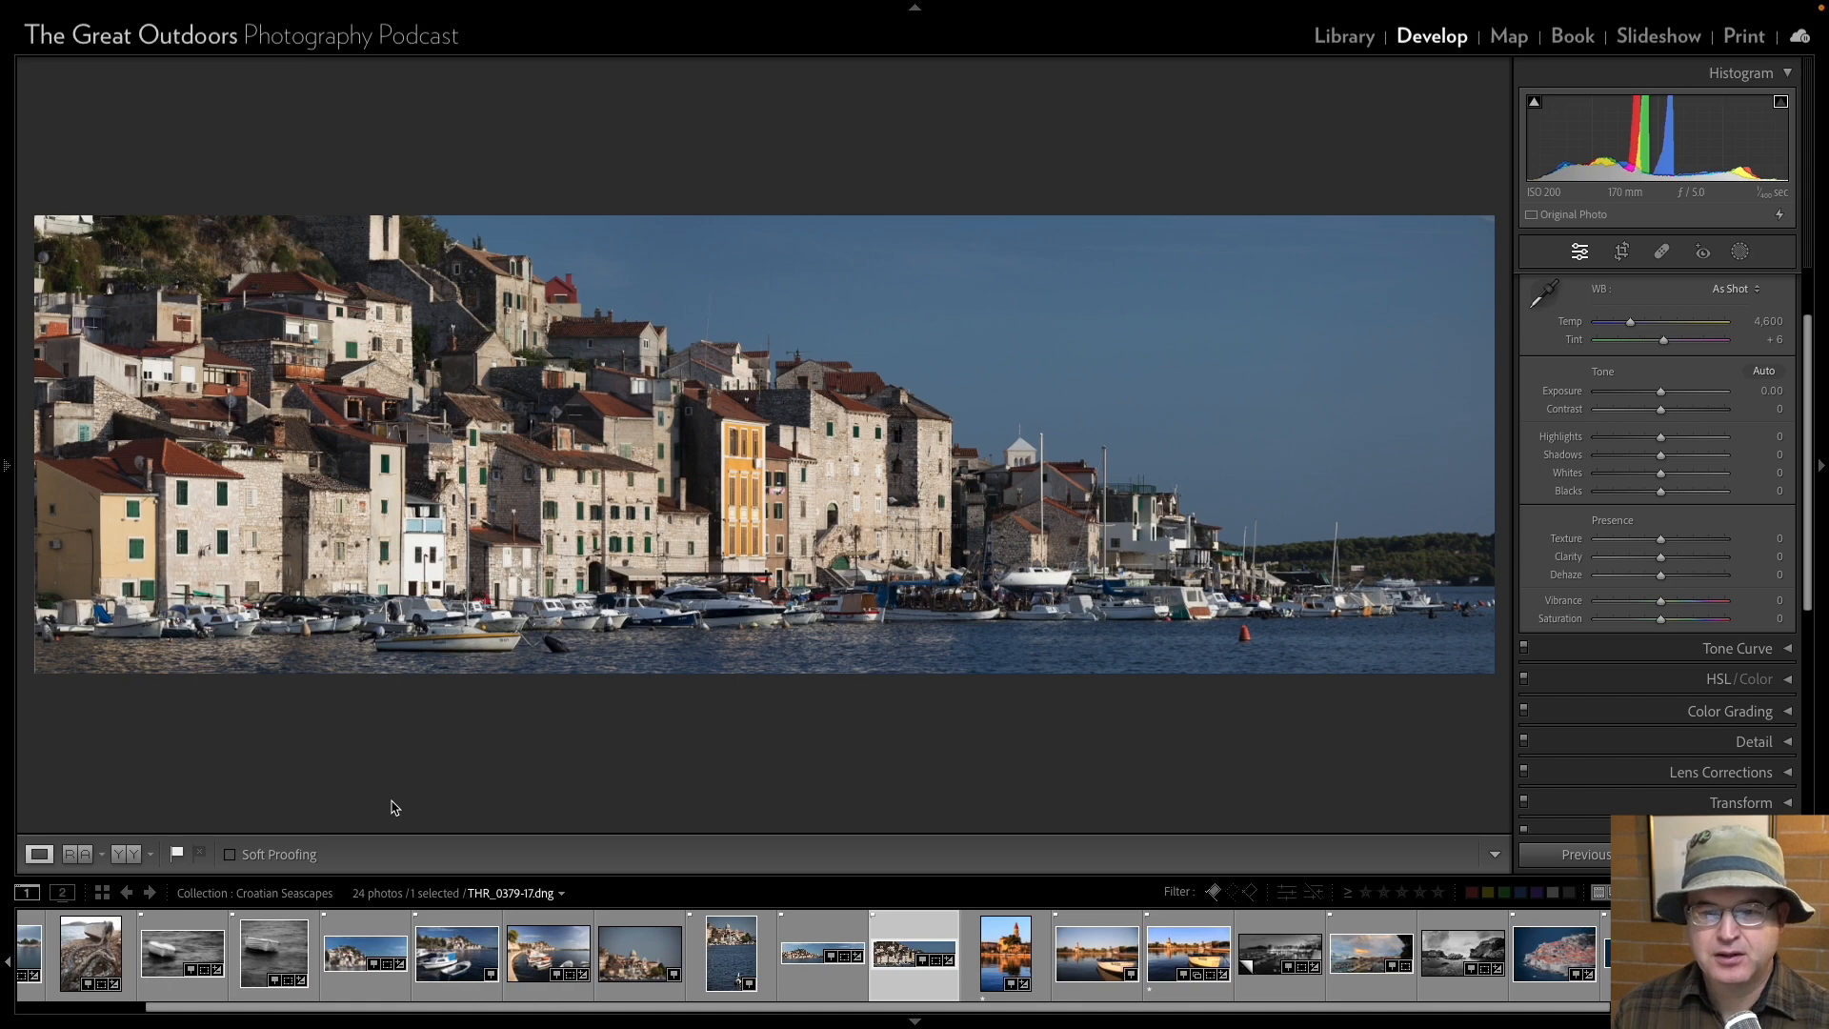
Compare the seagull portrait THR_0368-17 with the two town panoramas THR_0375-17 and THR_0379-17.
key("Left")
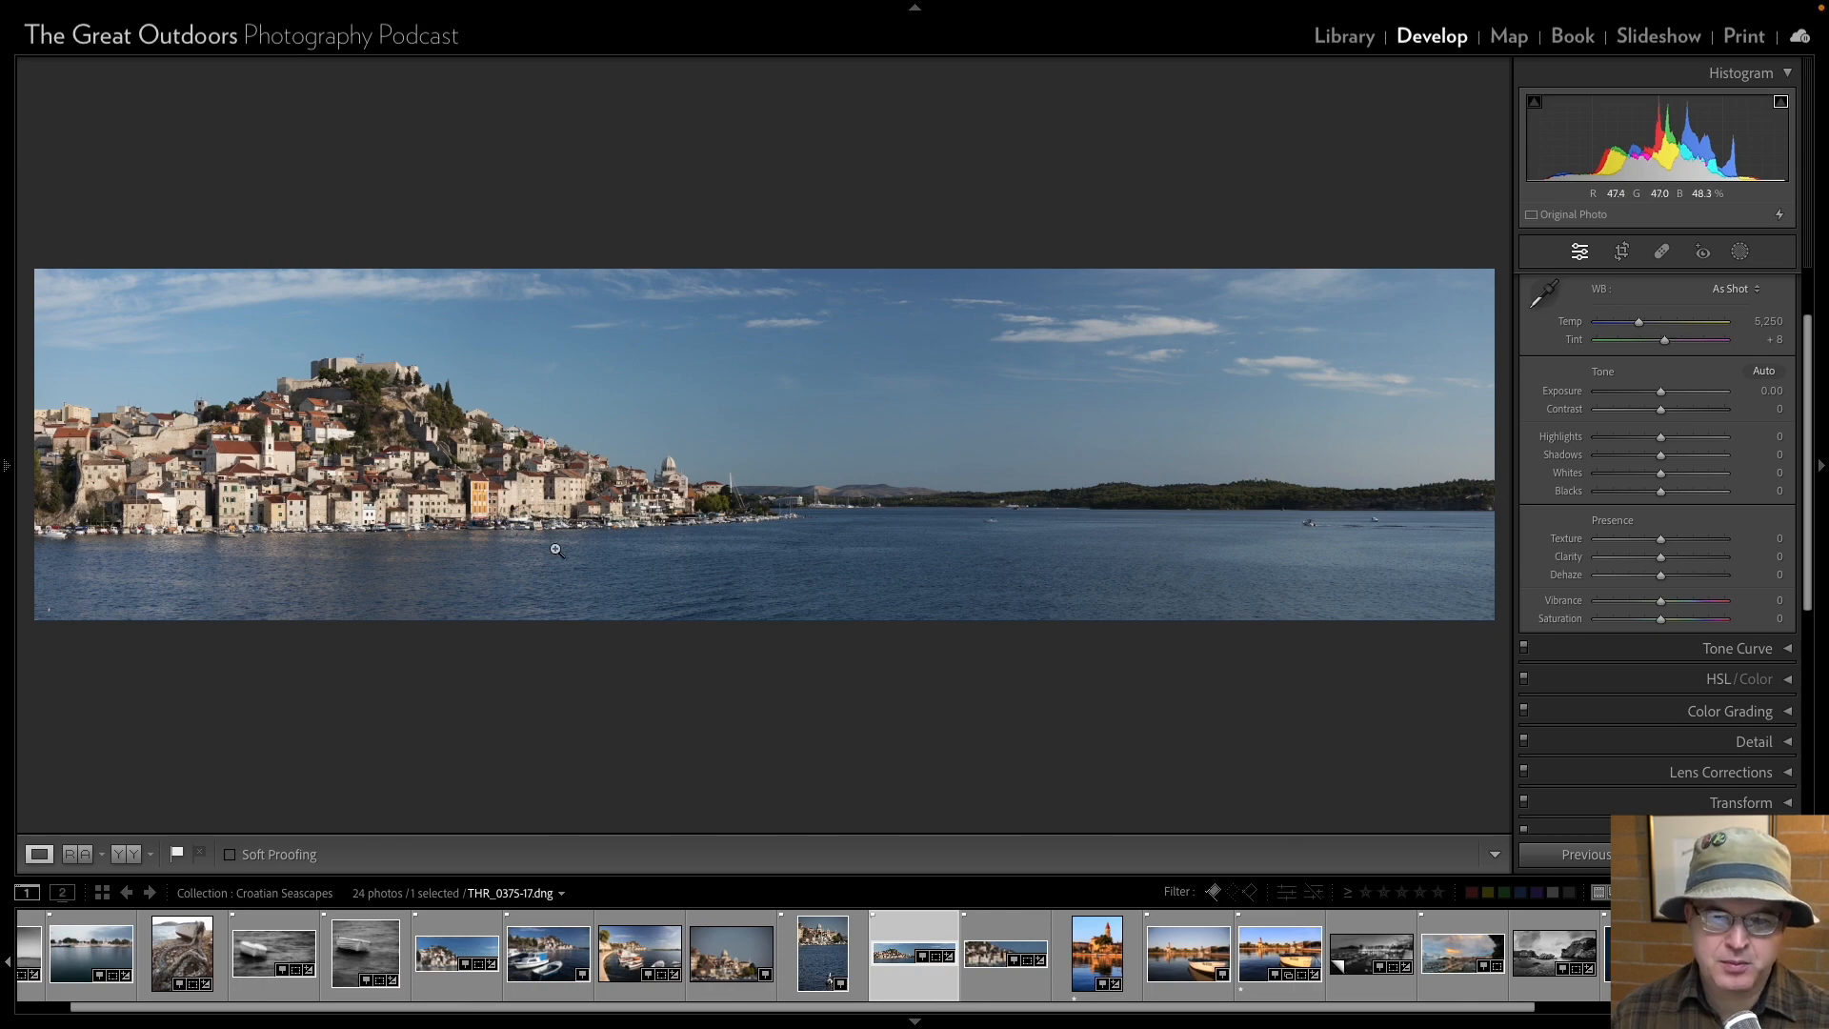
key("Left")
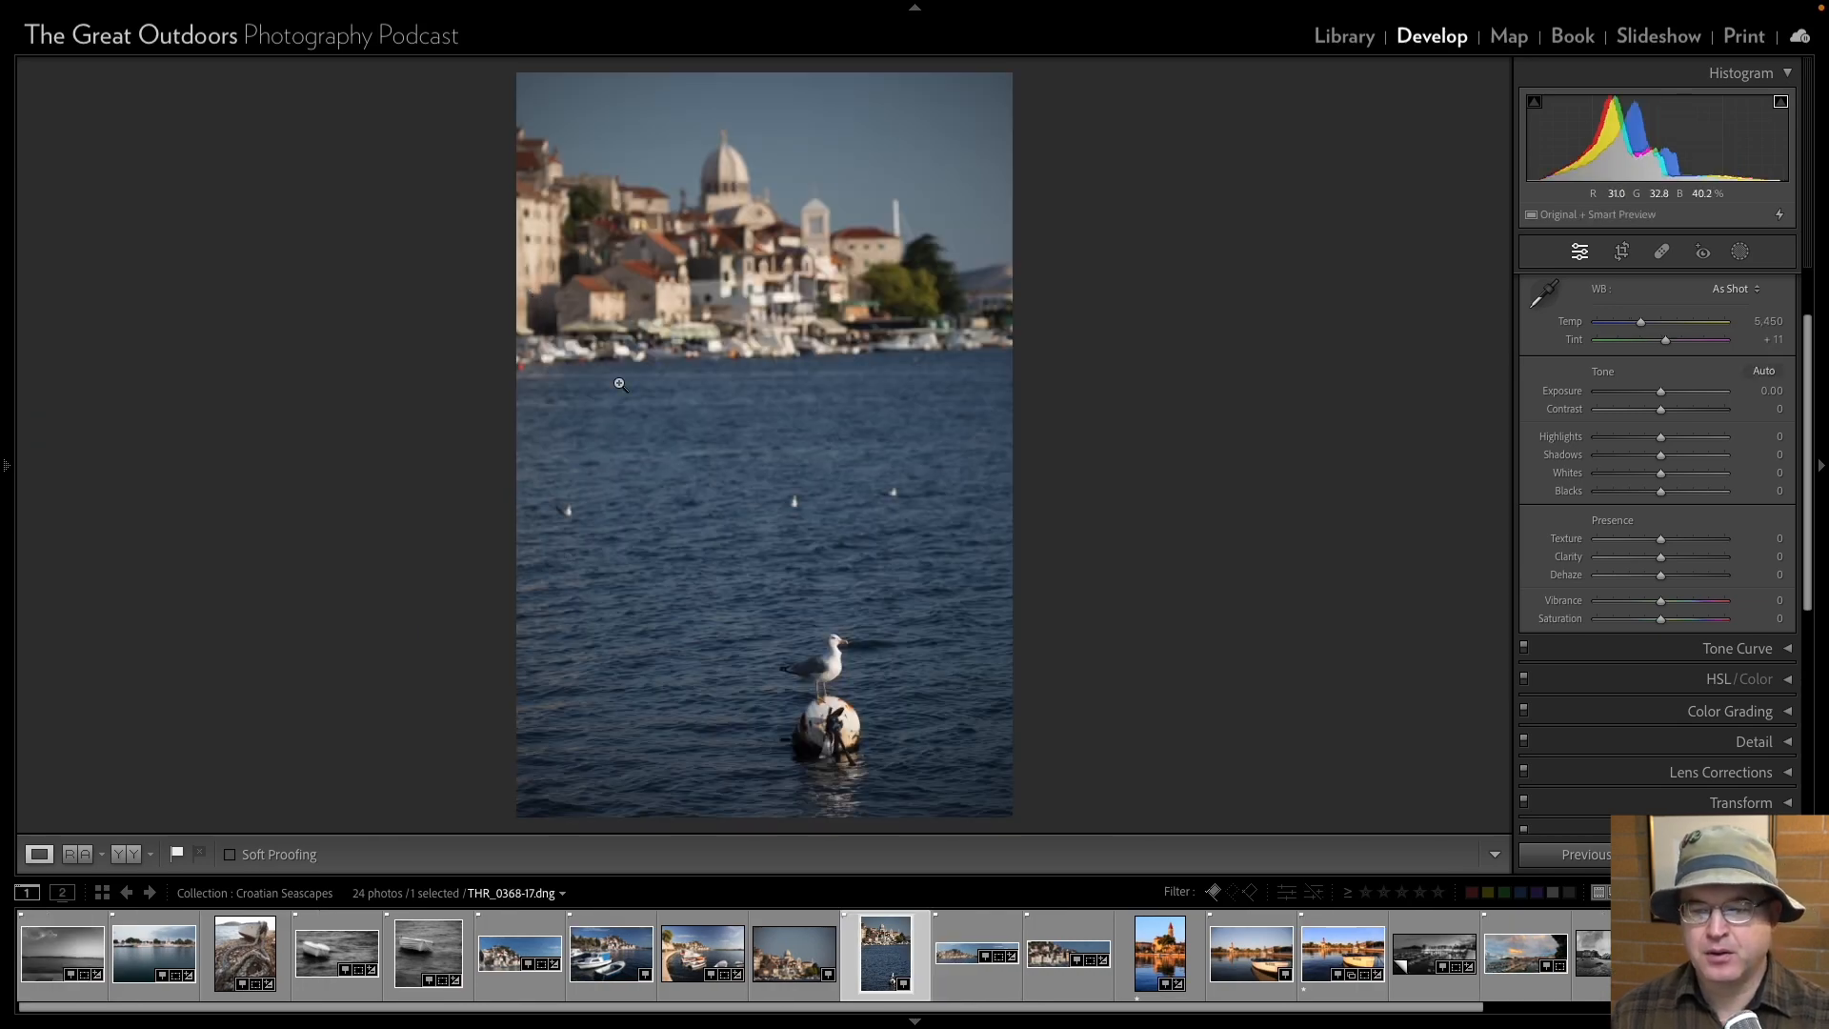
key("Right")
key("Right")
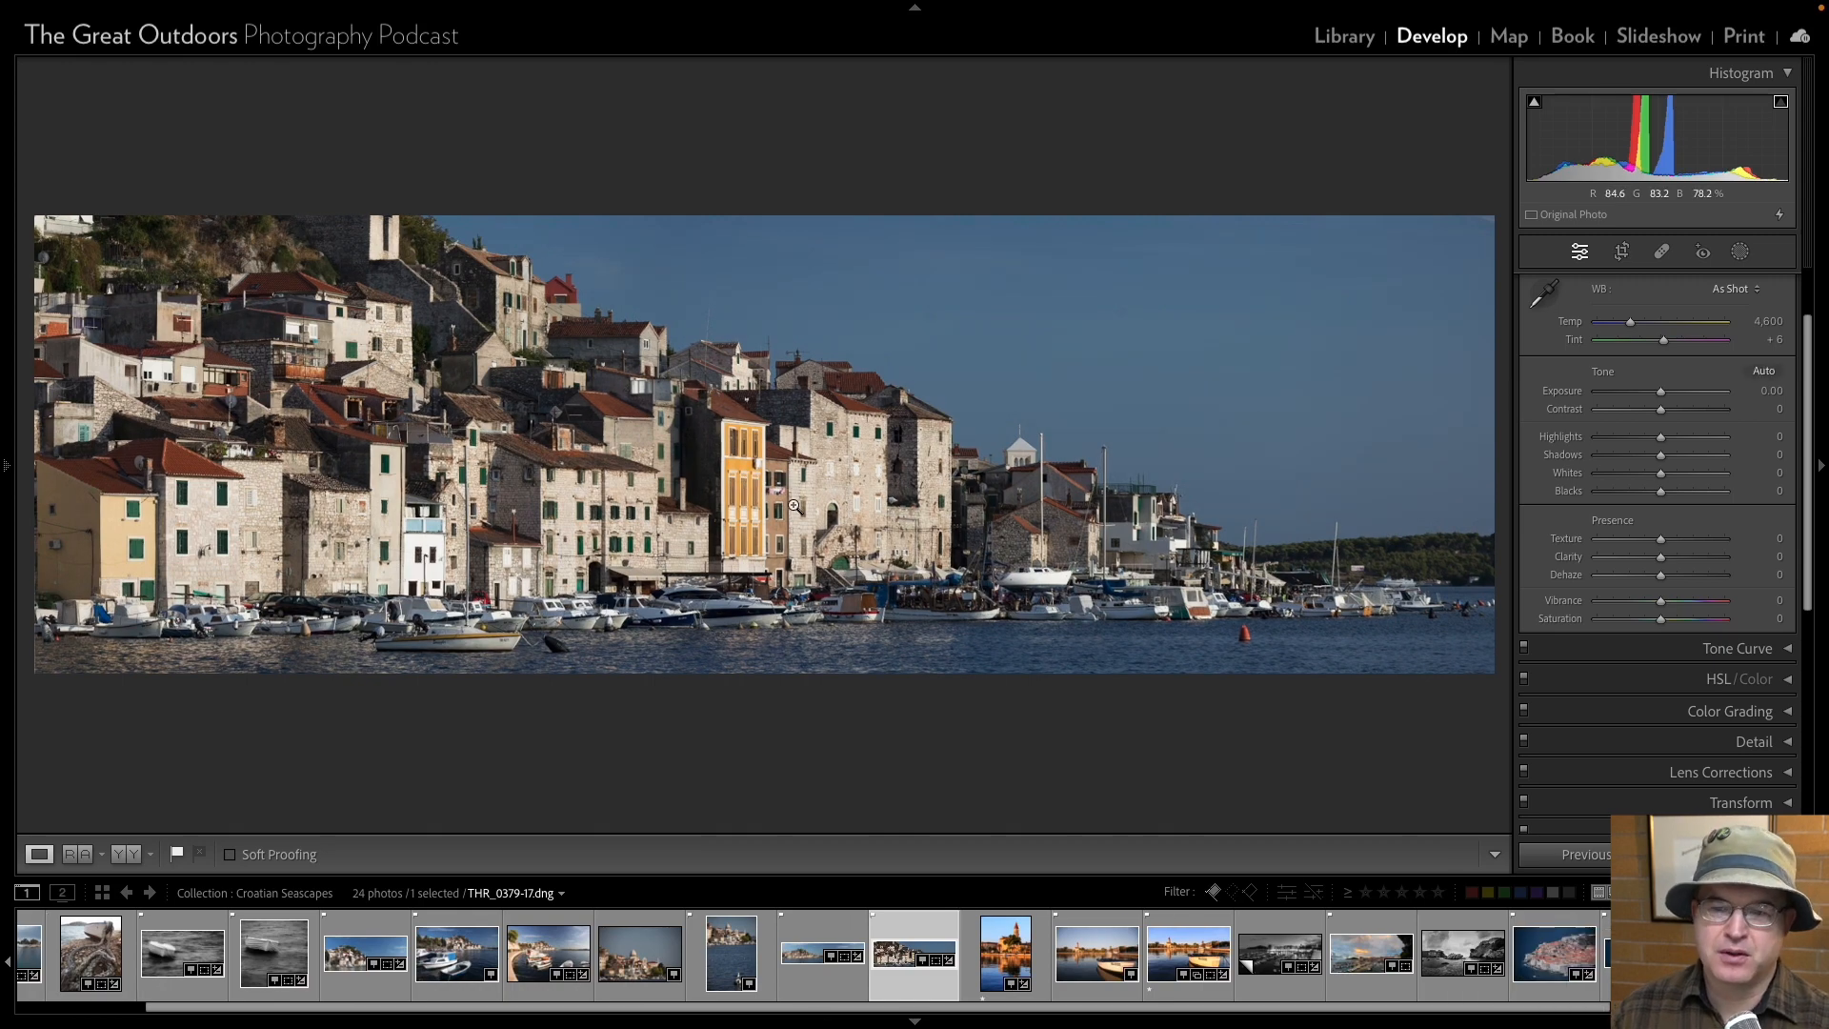
key("Left")
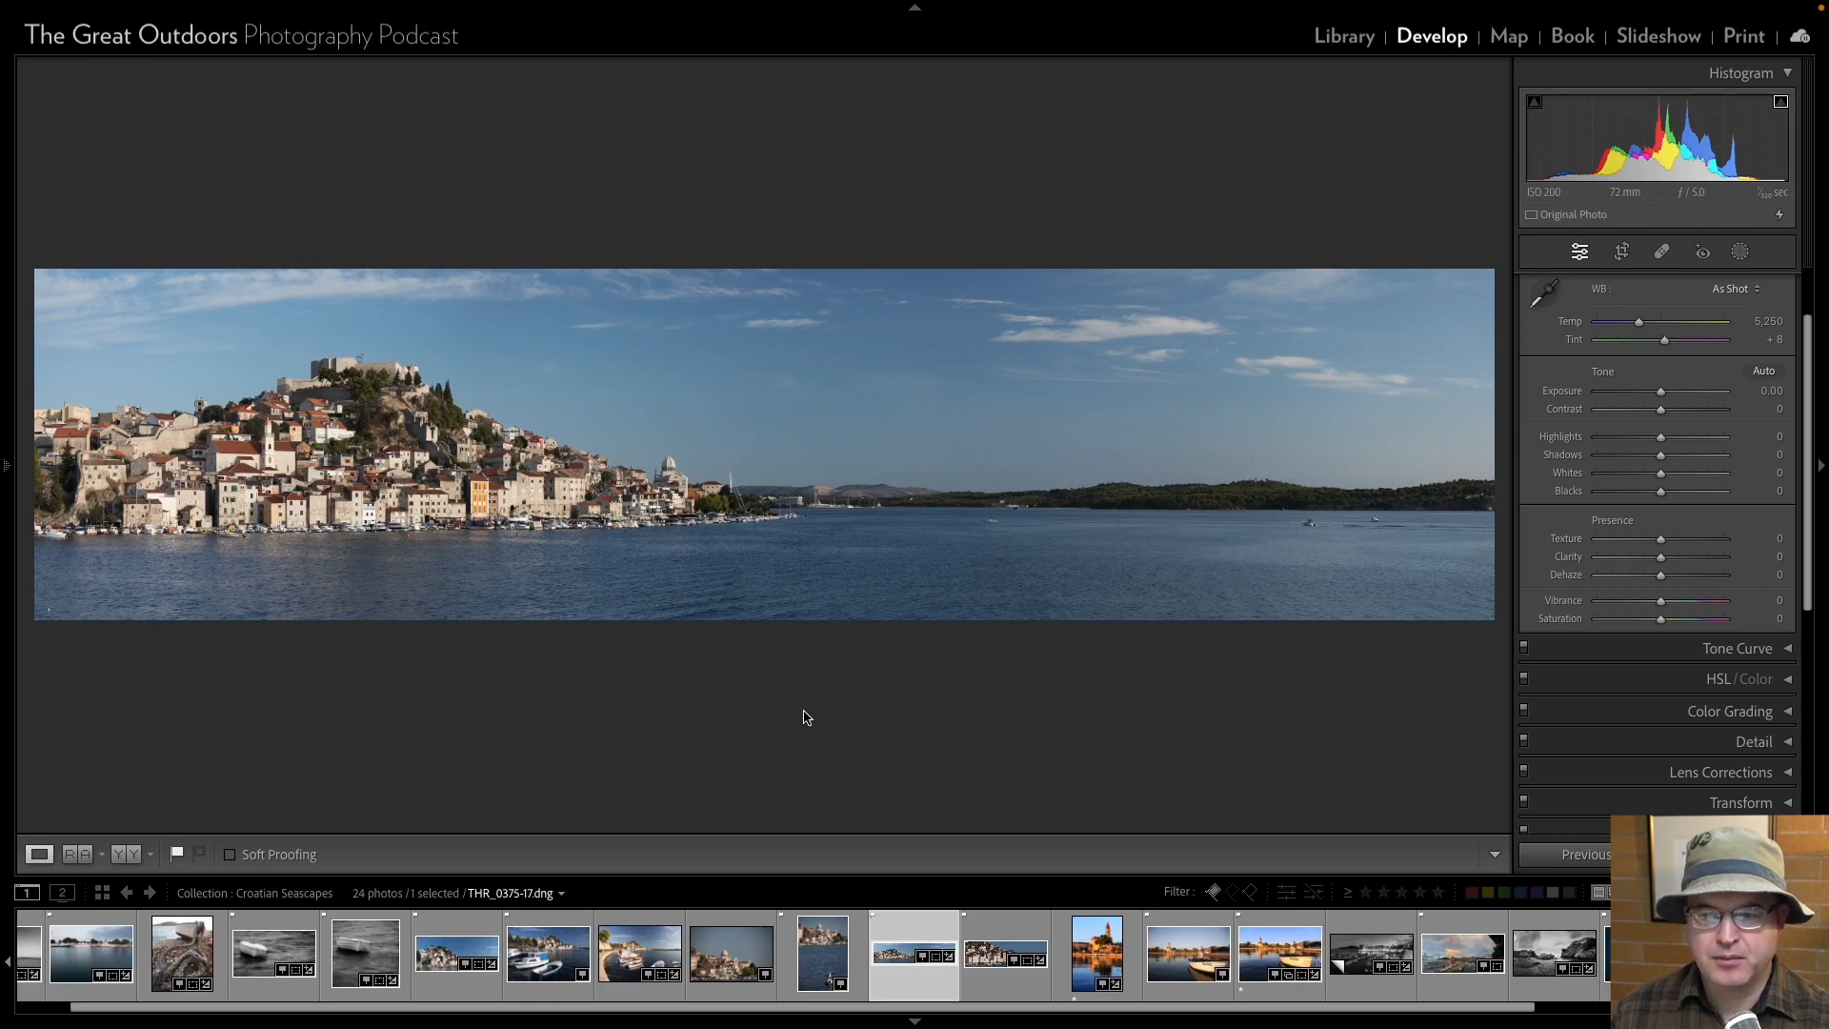
key("Right")
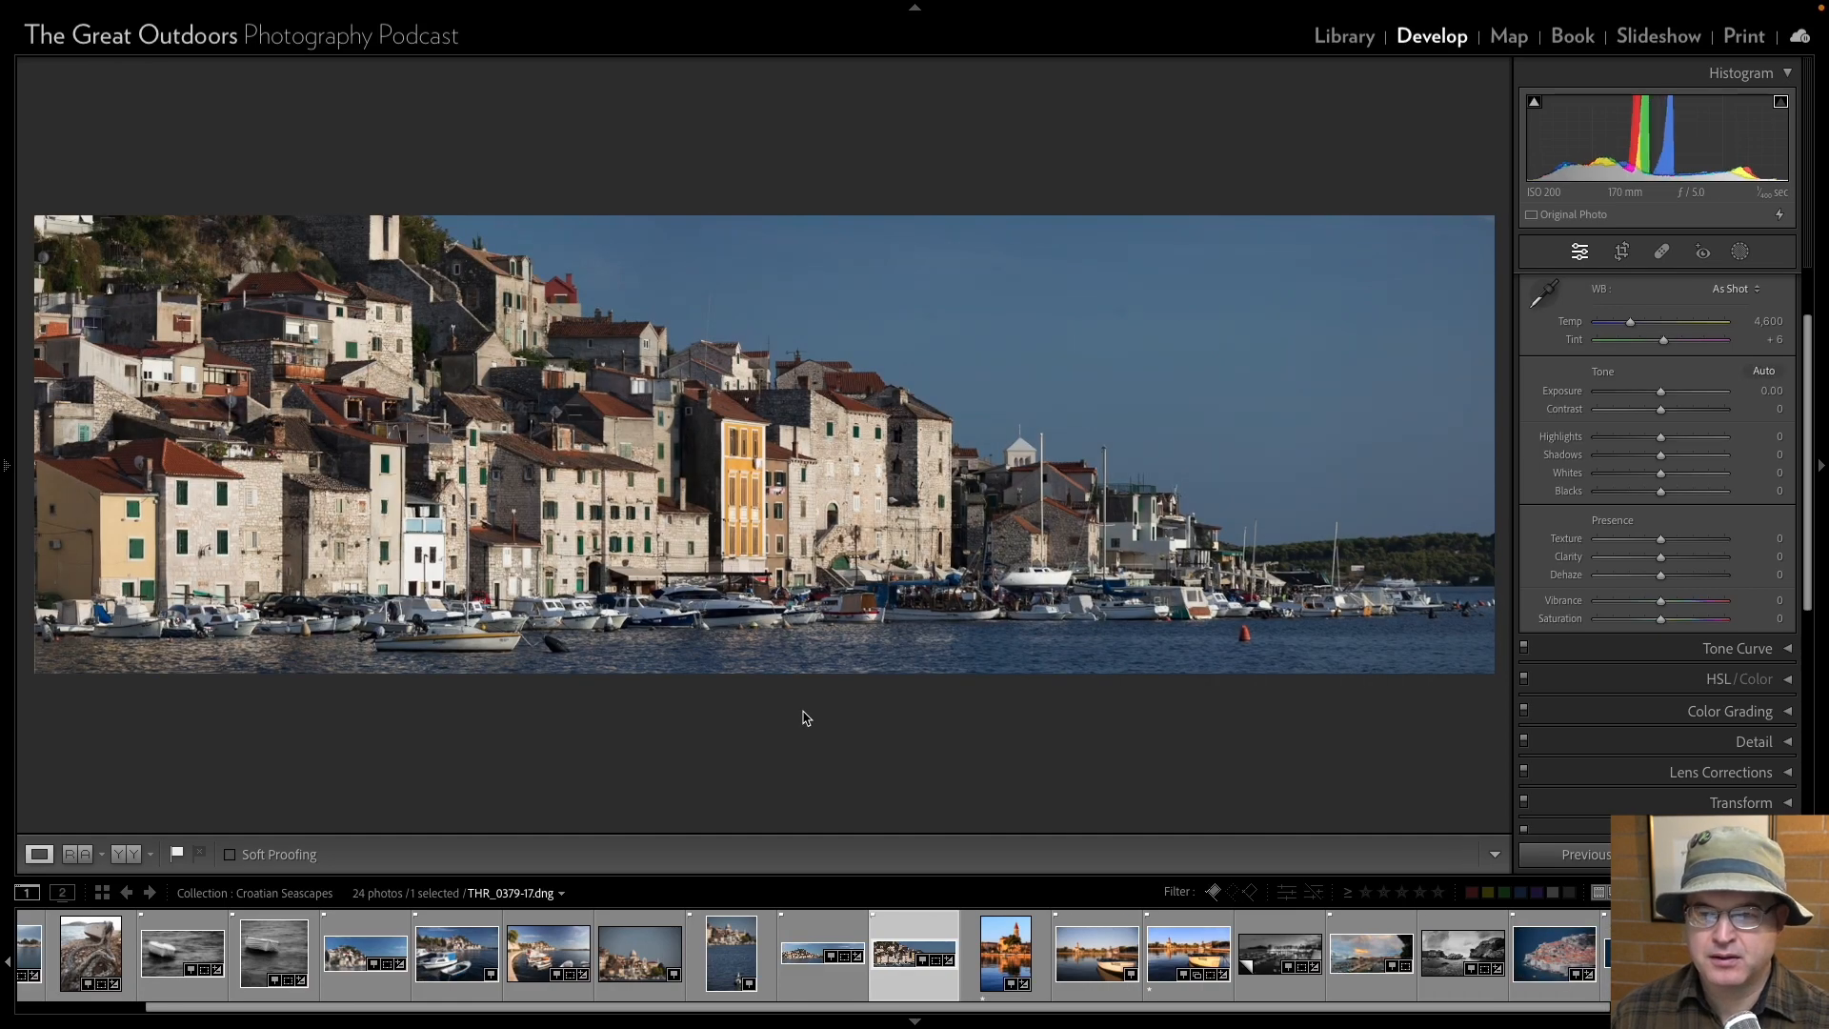
Reduce the saturation of the church tower reflection photo THR_0546-17 to +7.
key("Right")
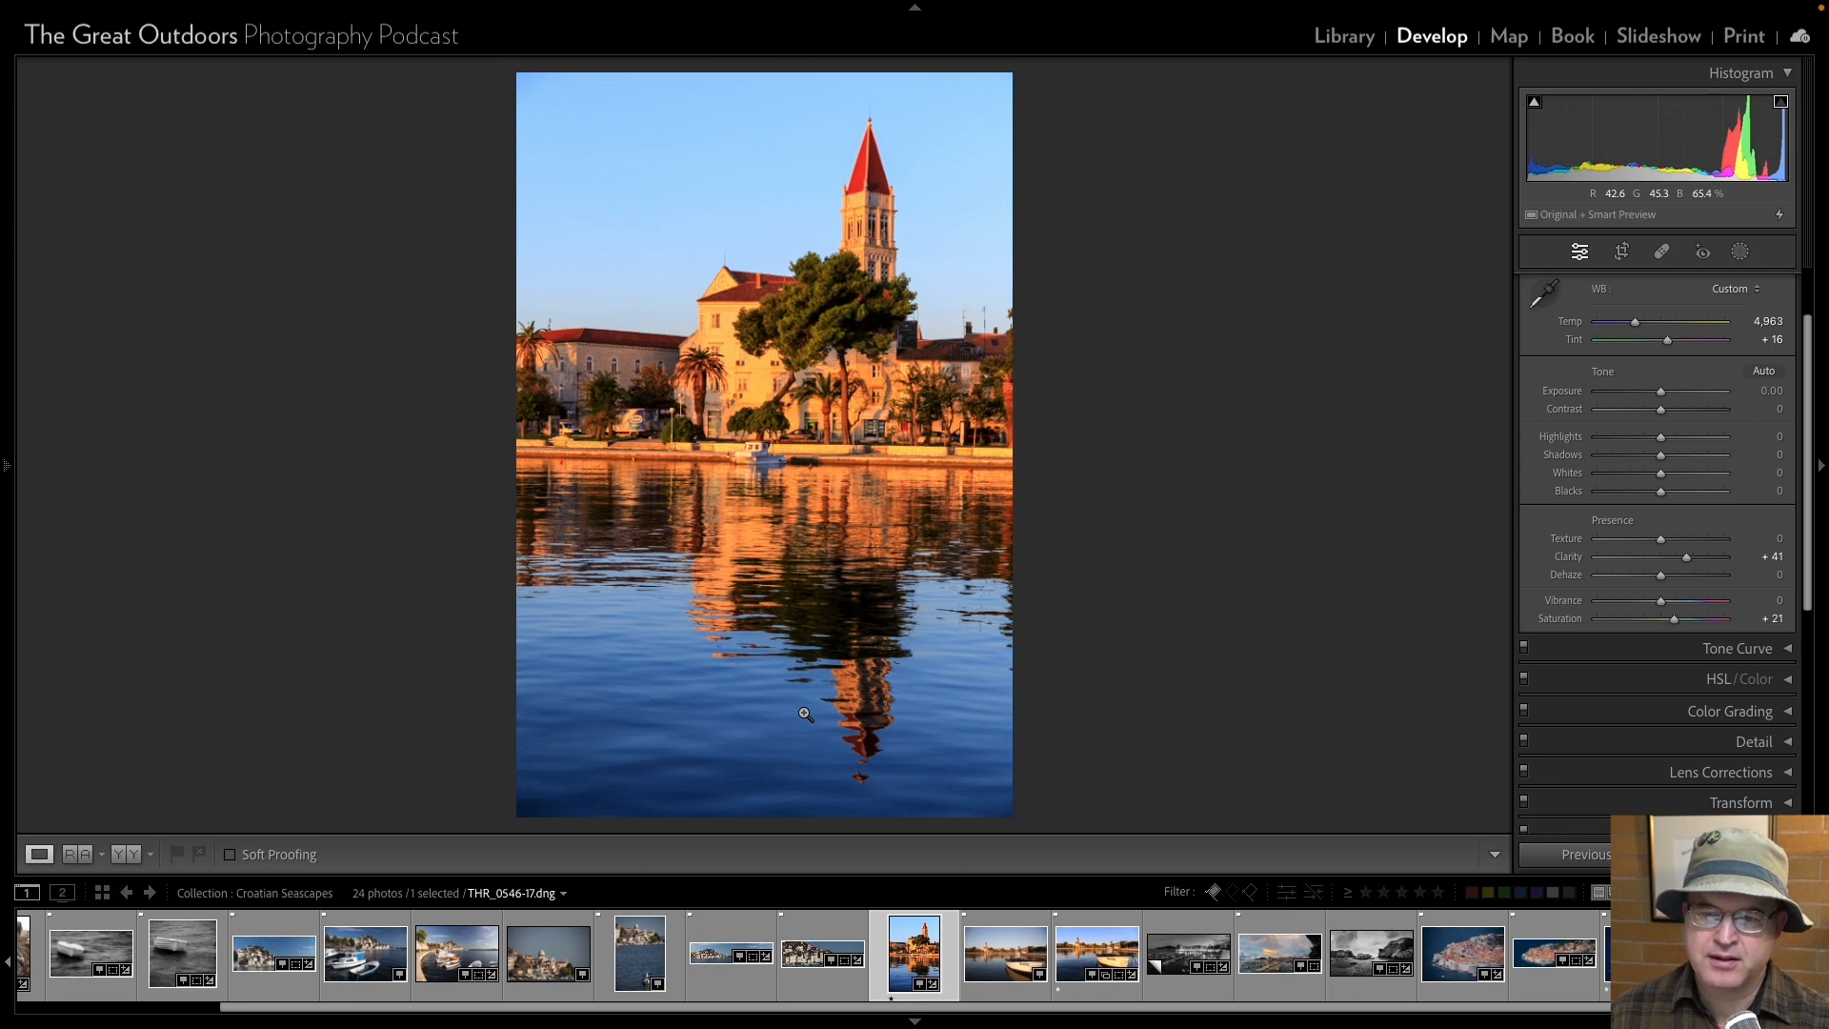
scroll(1752, 359, "up", 2)
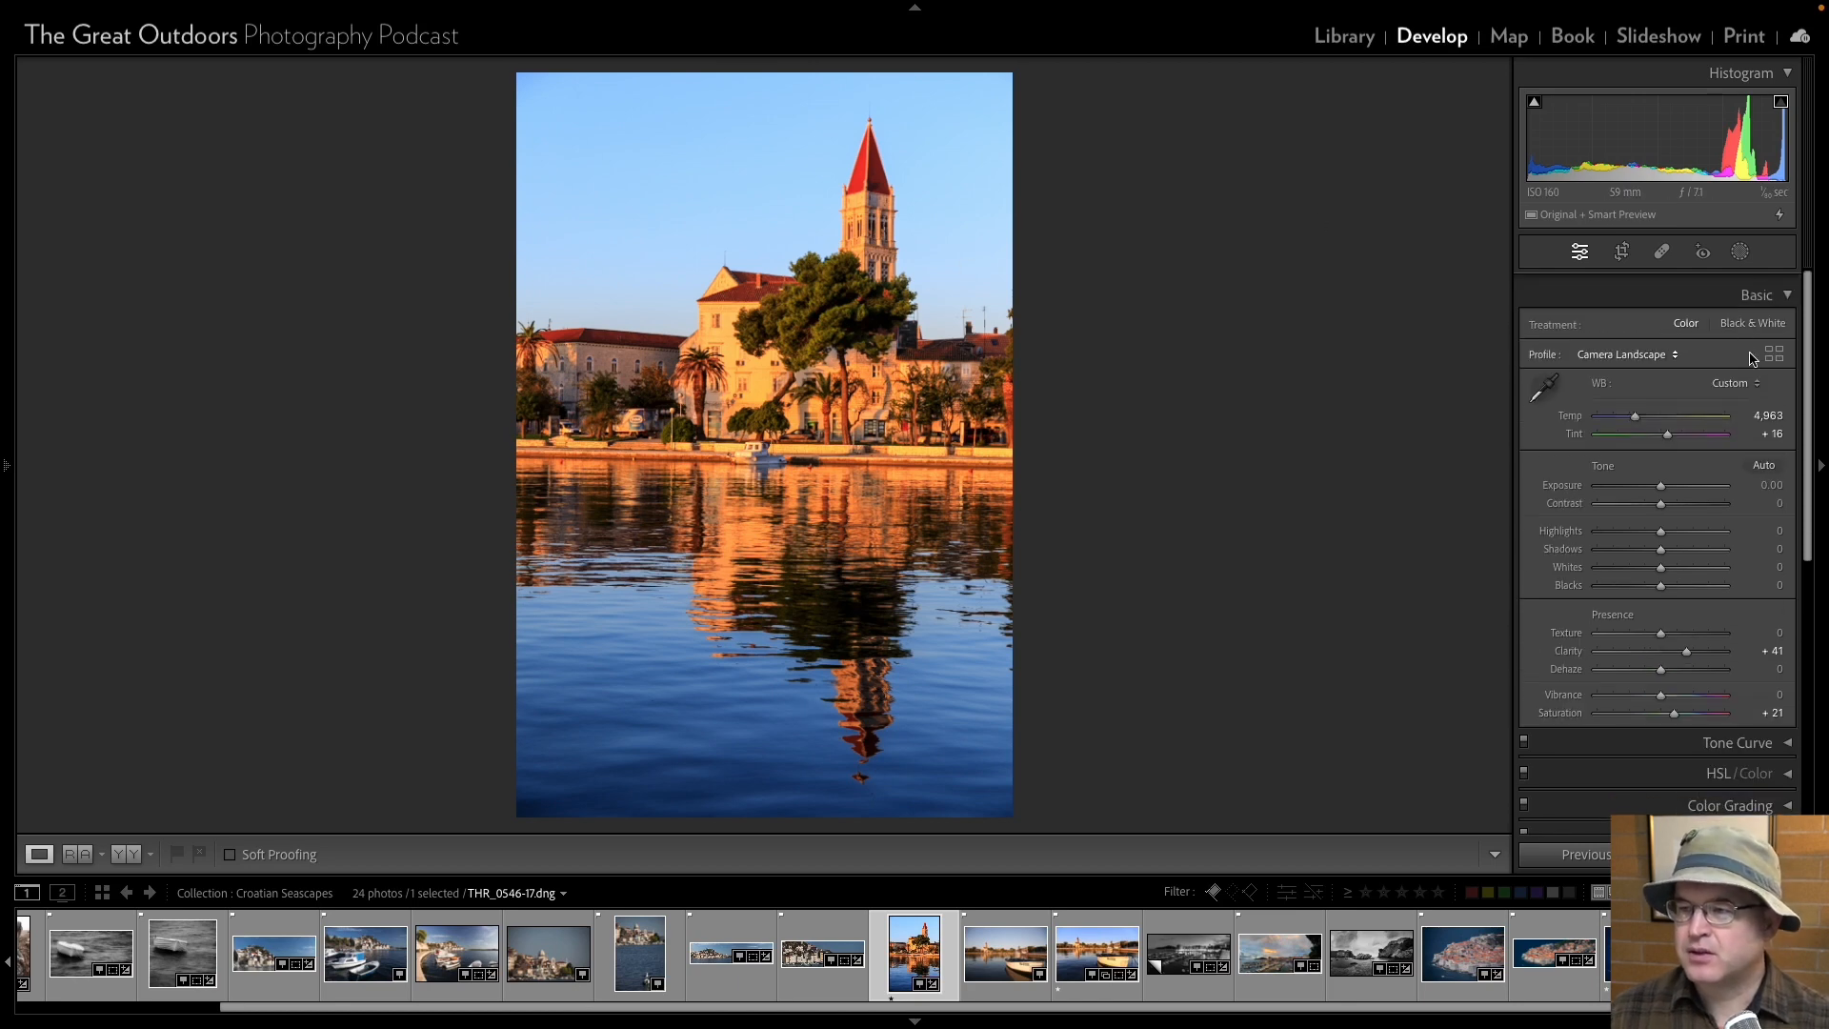
left_click(1673, 705)
left_click_drag(1674, 705, 1664, 709)
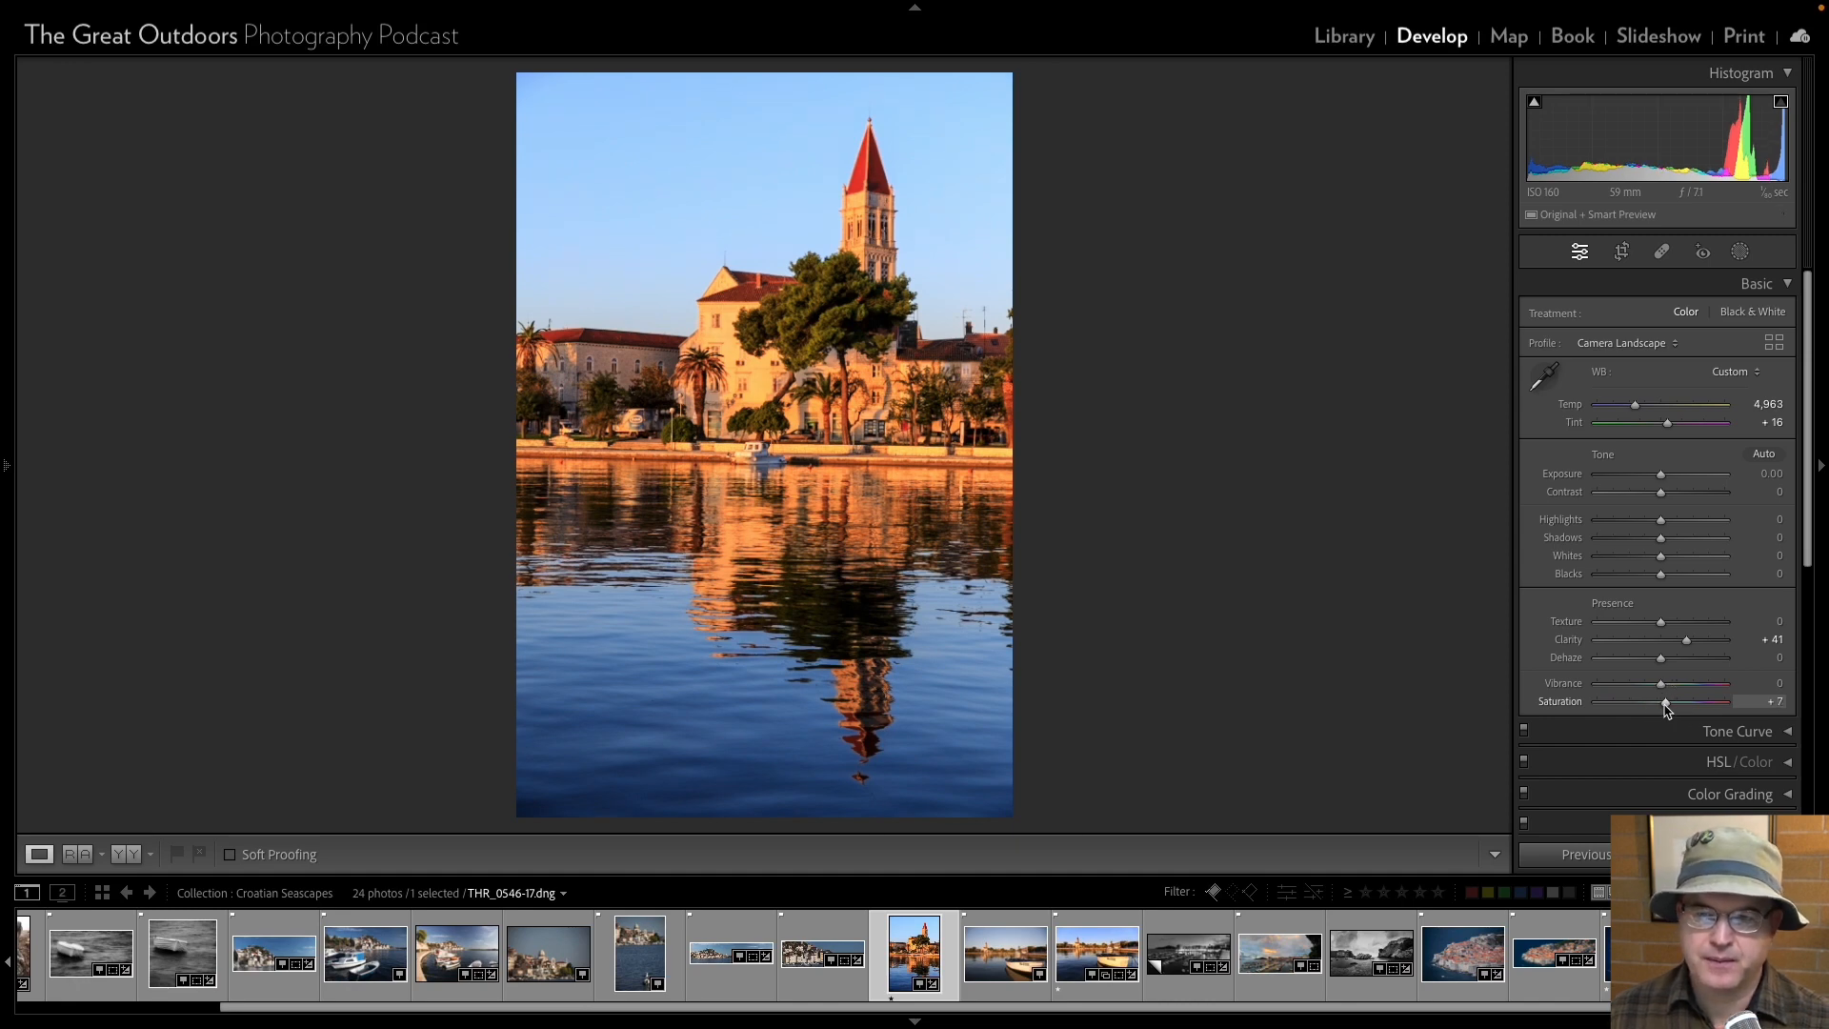
Straighten the church tower photo by an angle of -0.89 and move on to the next photo.
left_click(1621, 251)
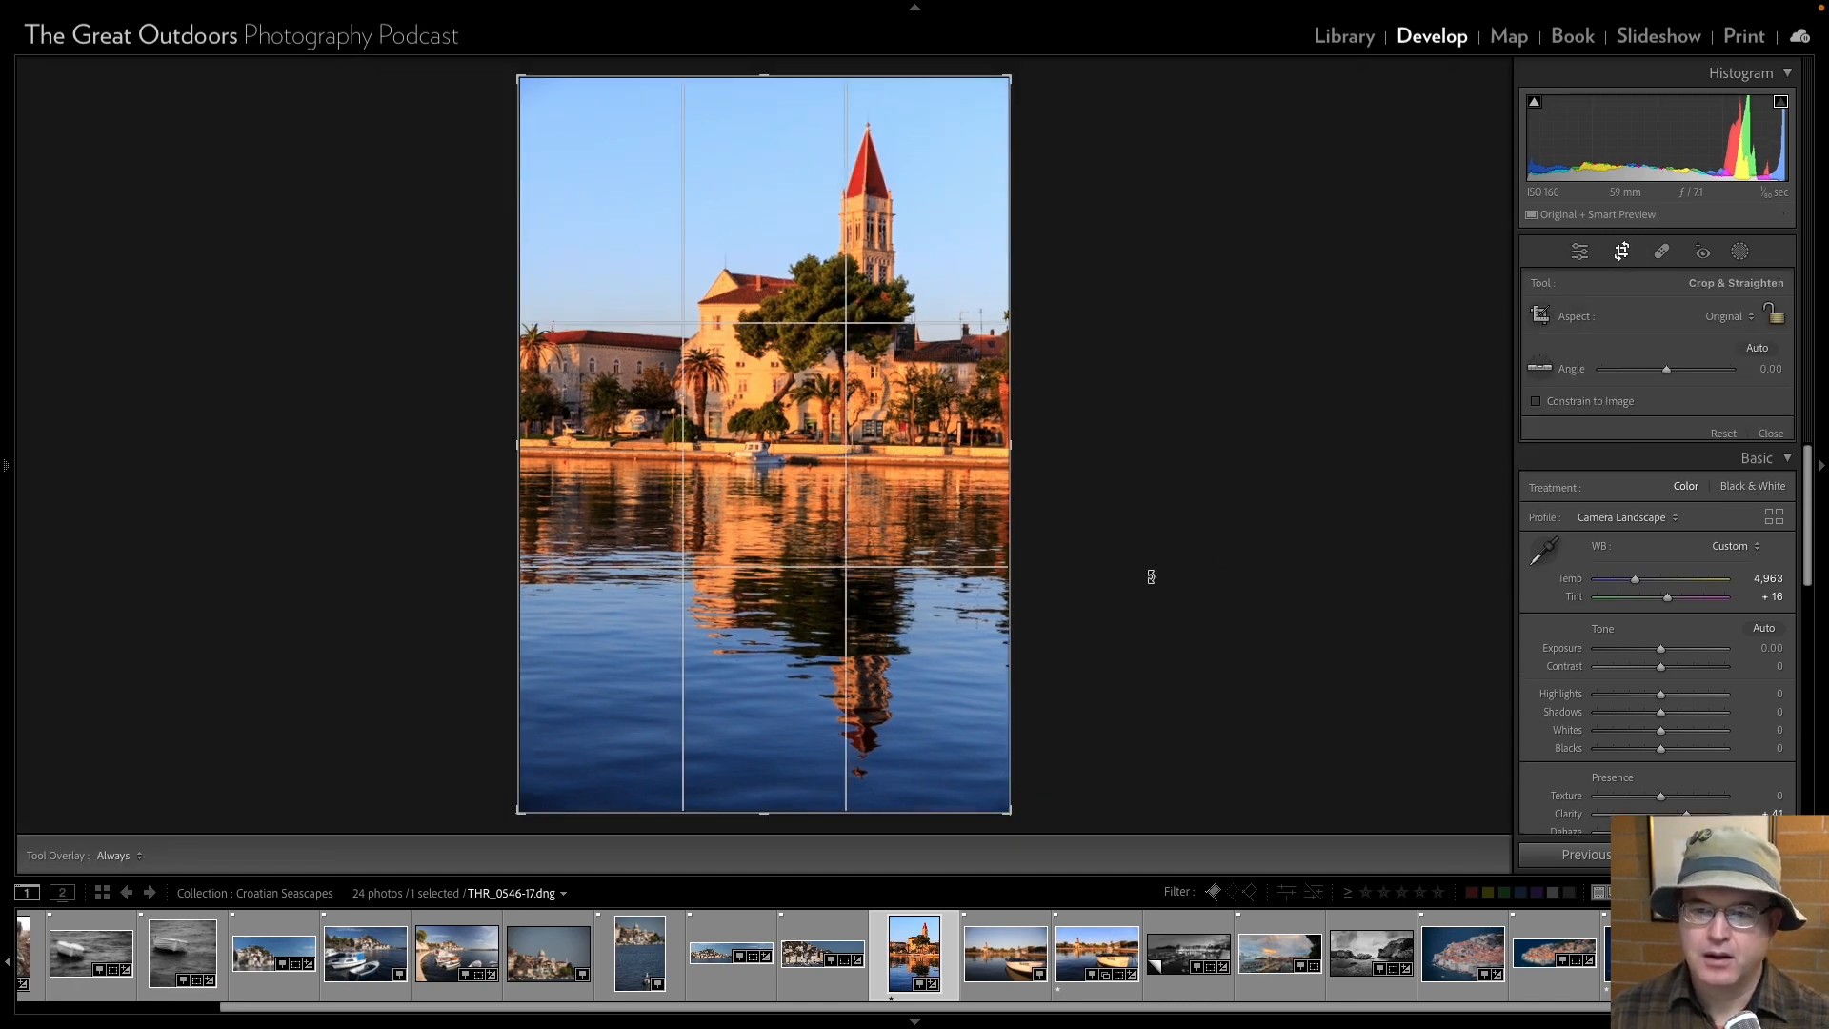
left_click_drag(1032, 813, 1036, 809)
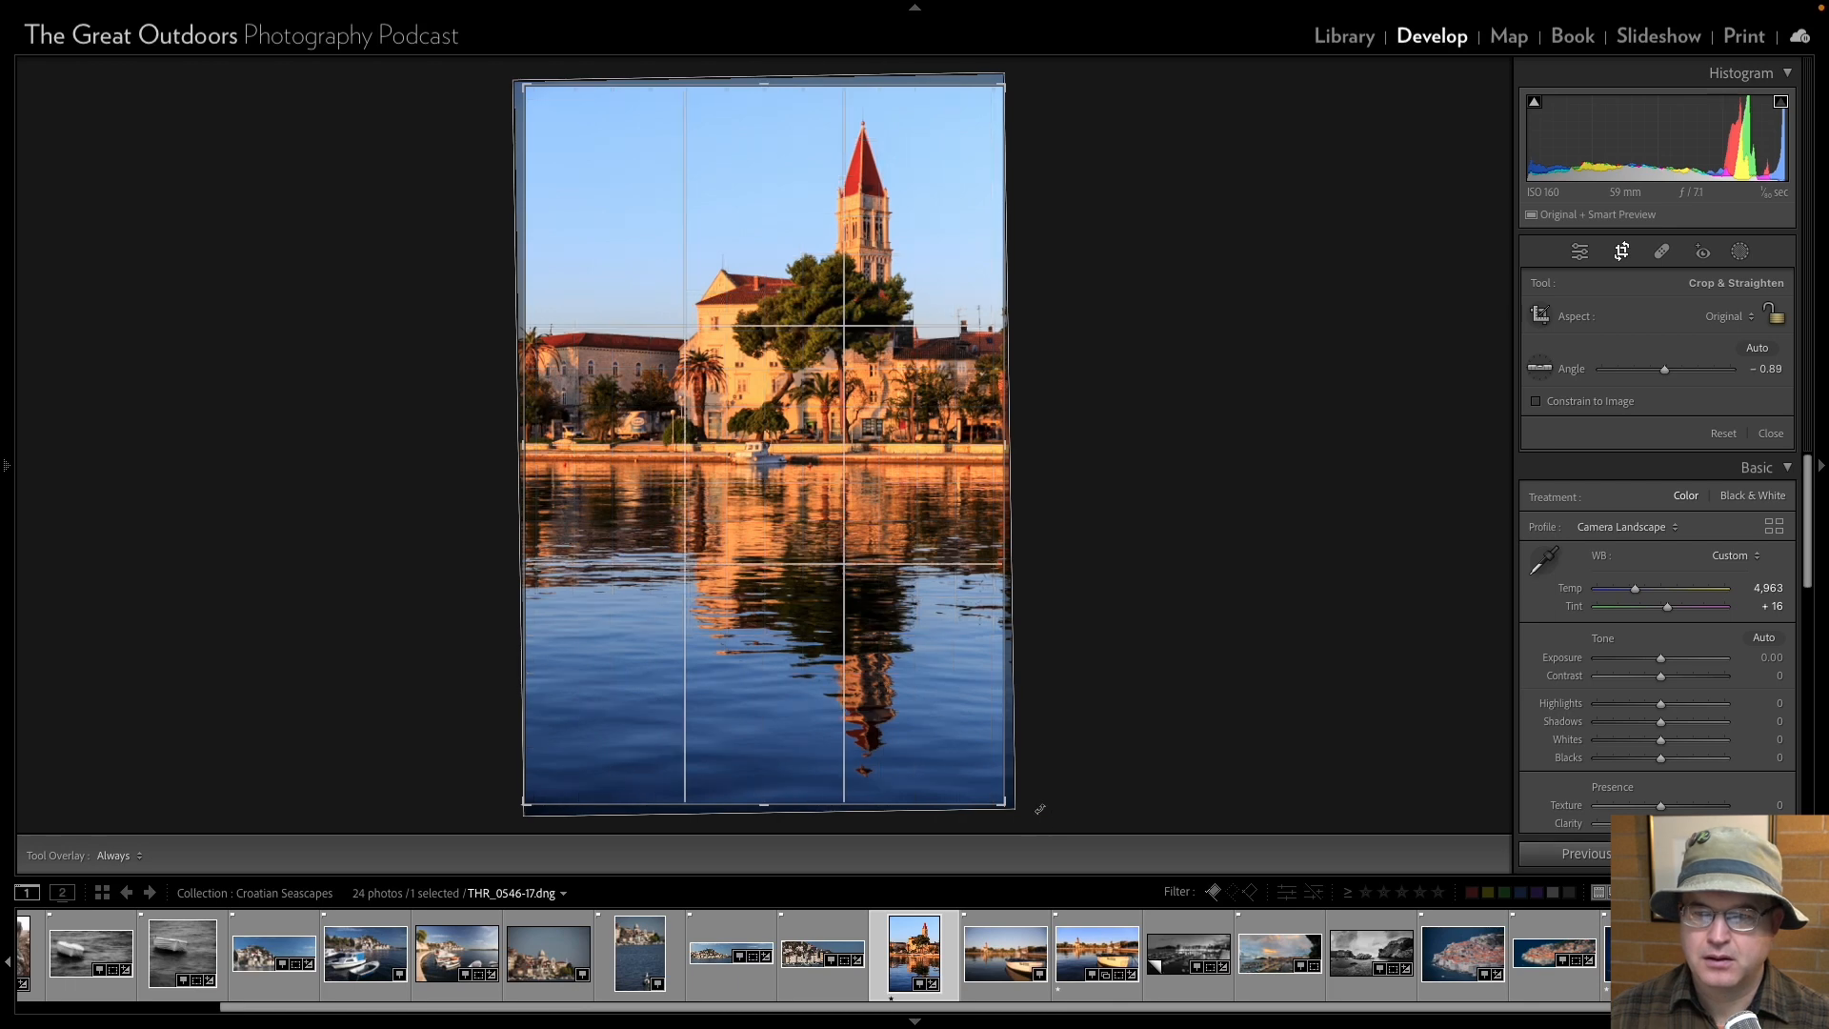
left_click(1577, 253)
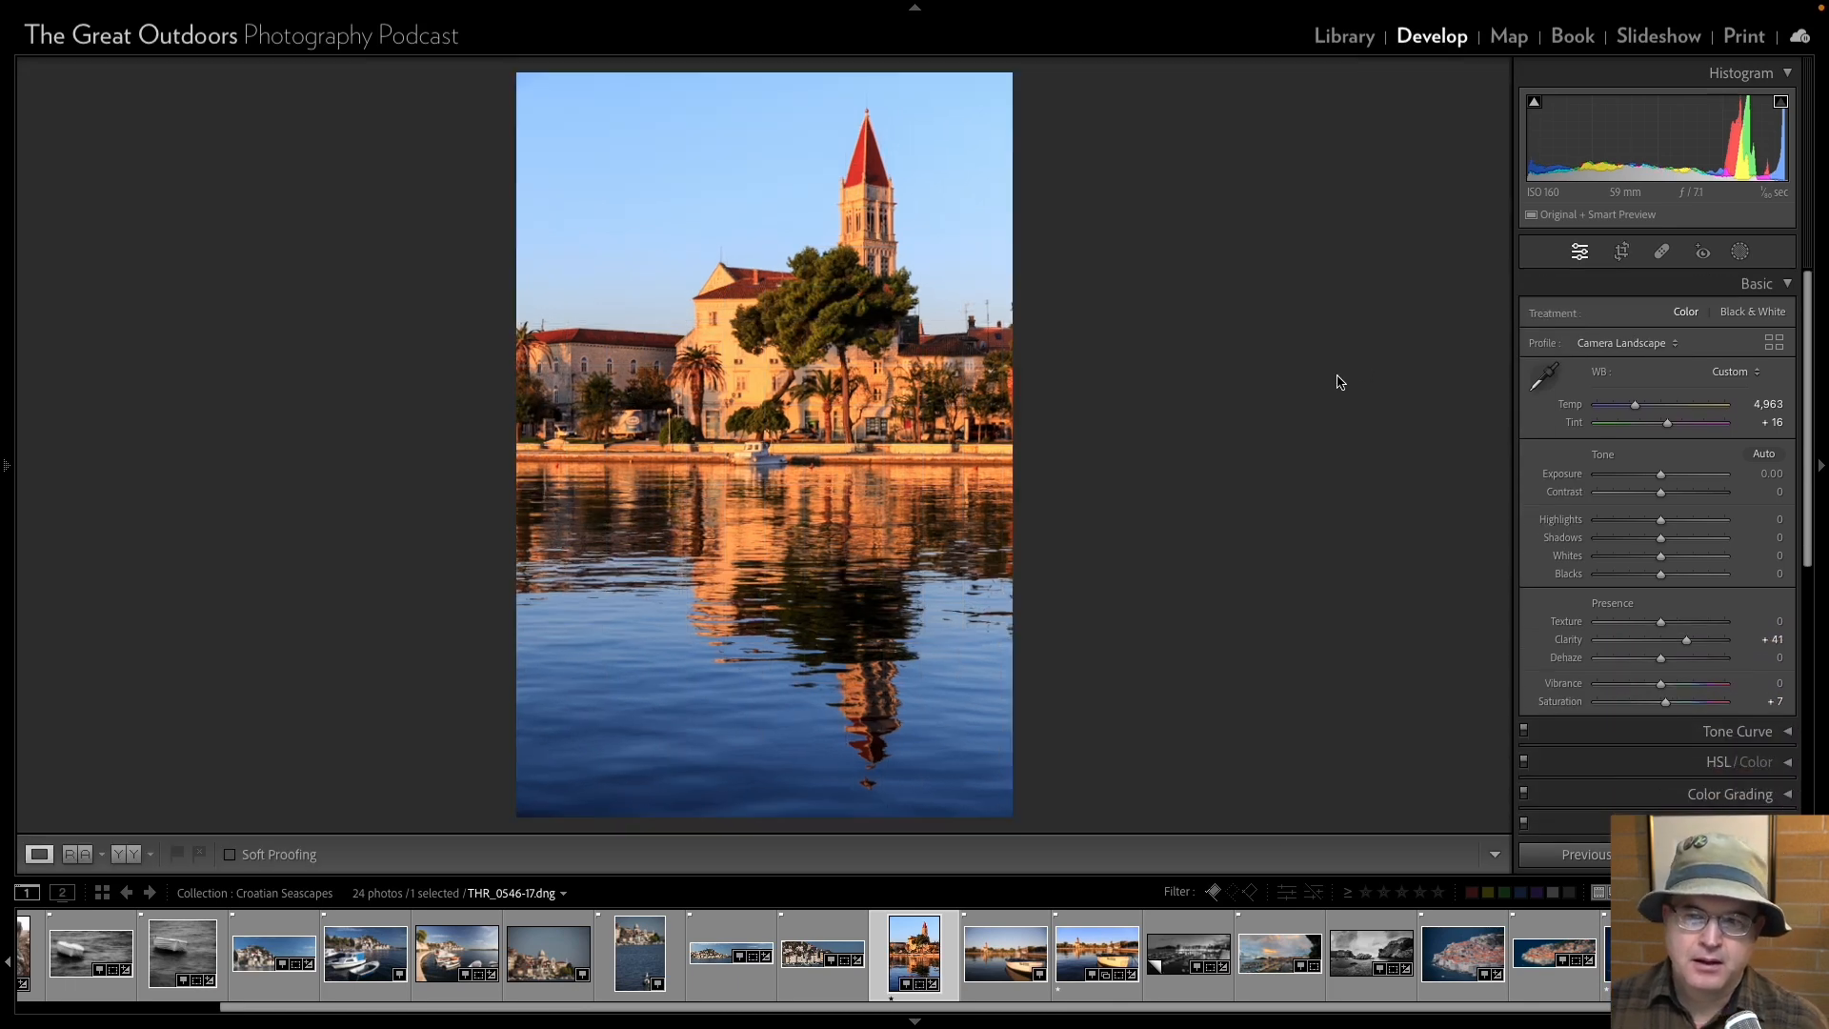
key("Right")
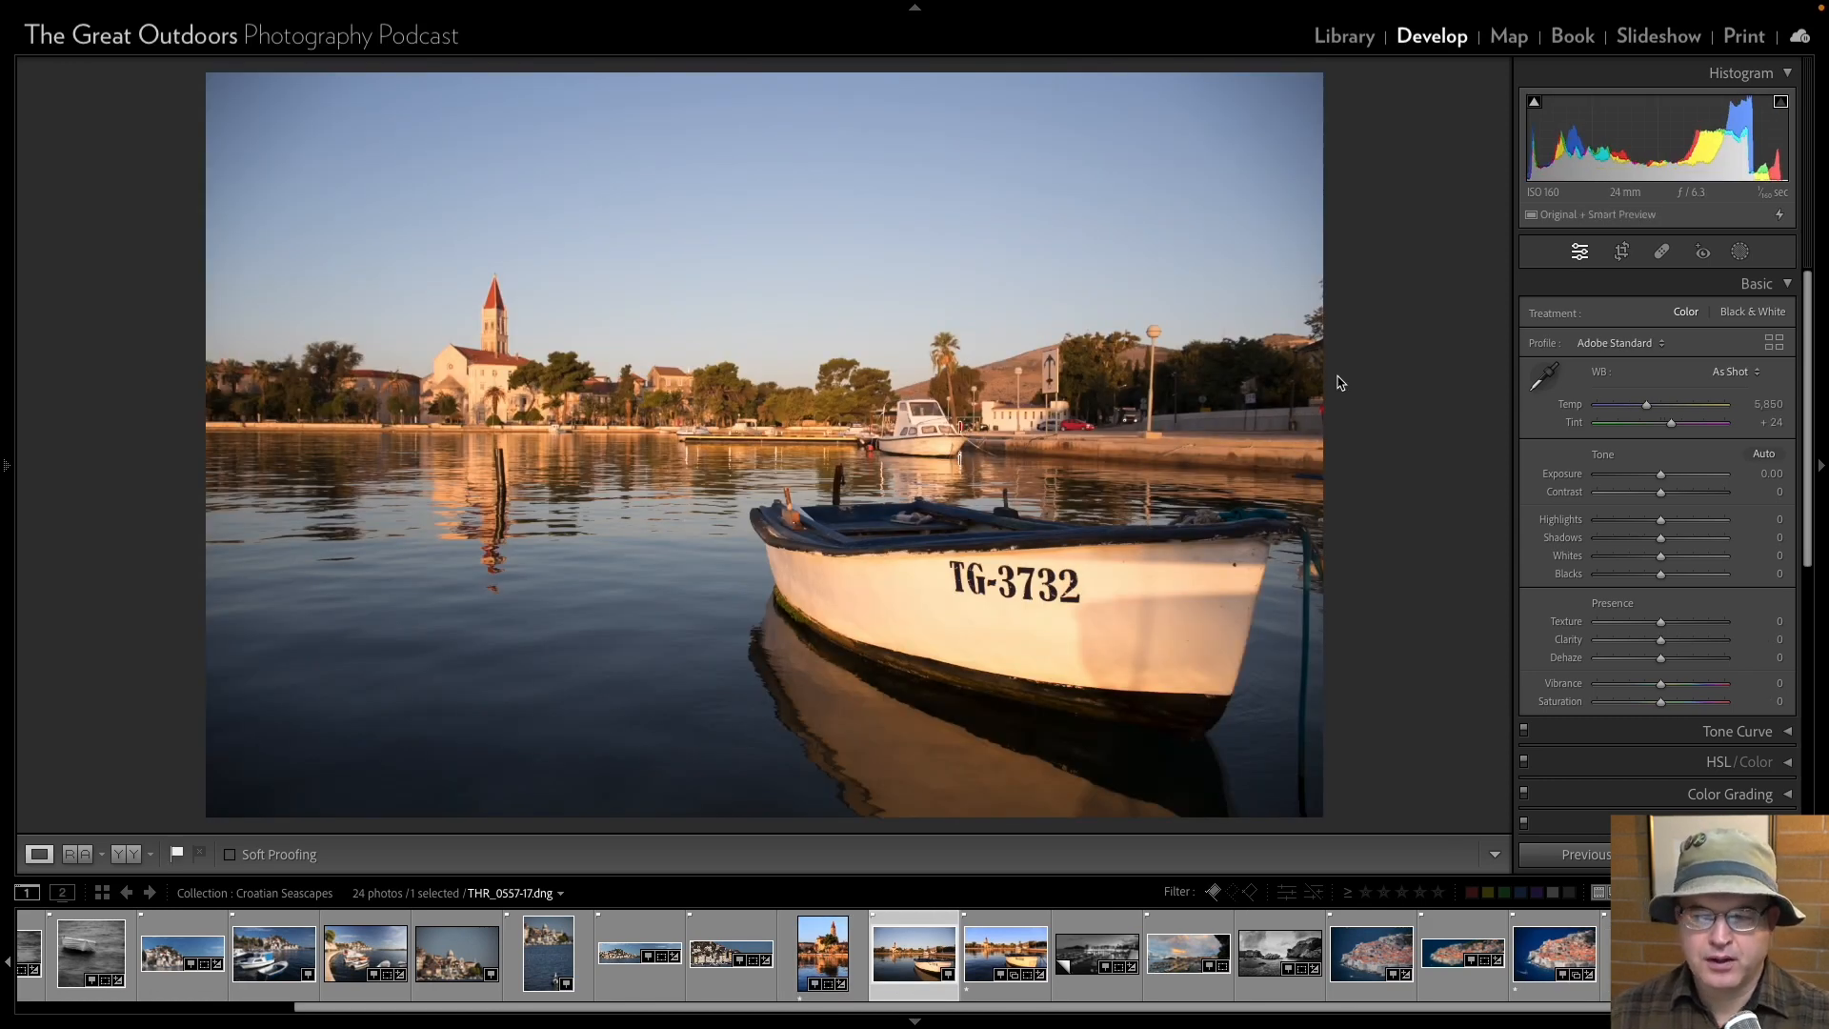
Compare the moored boat photos THR_0557-17 and THR_0559-17 and remove THR_0557-17 from the collection.
key("Right")
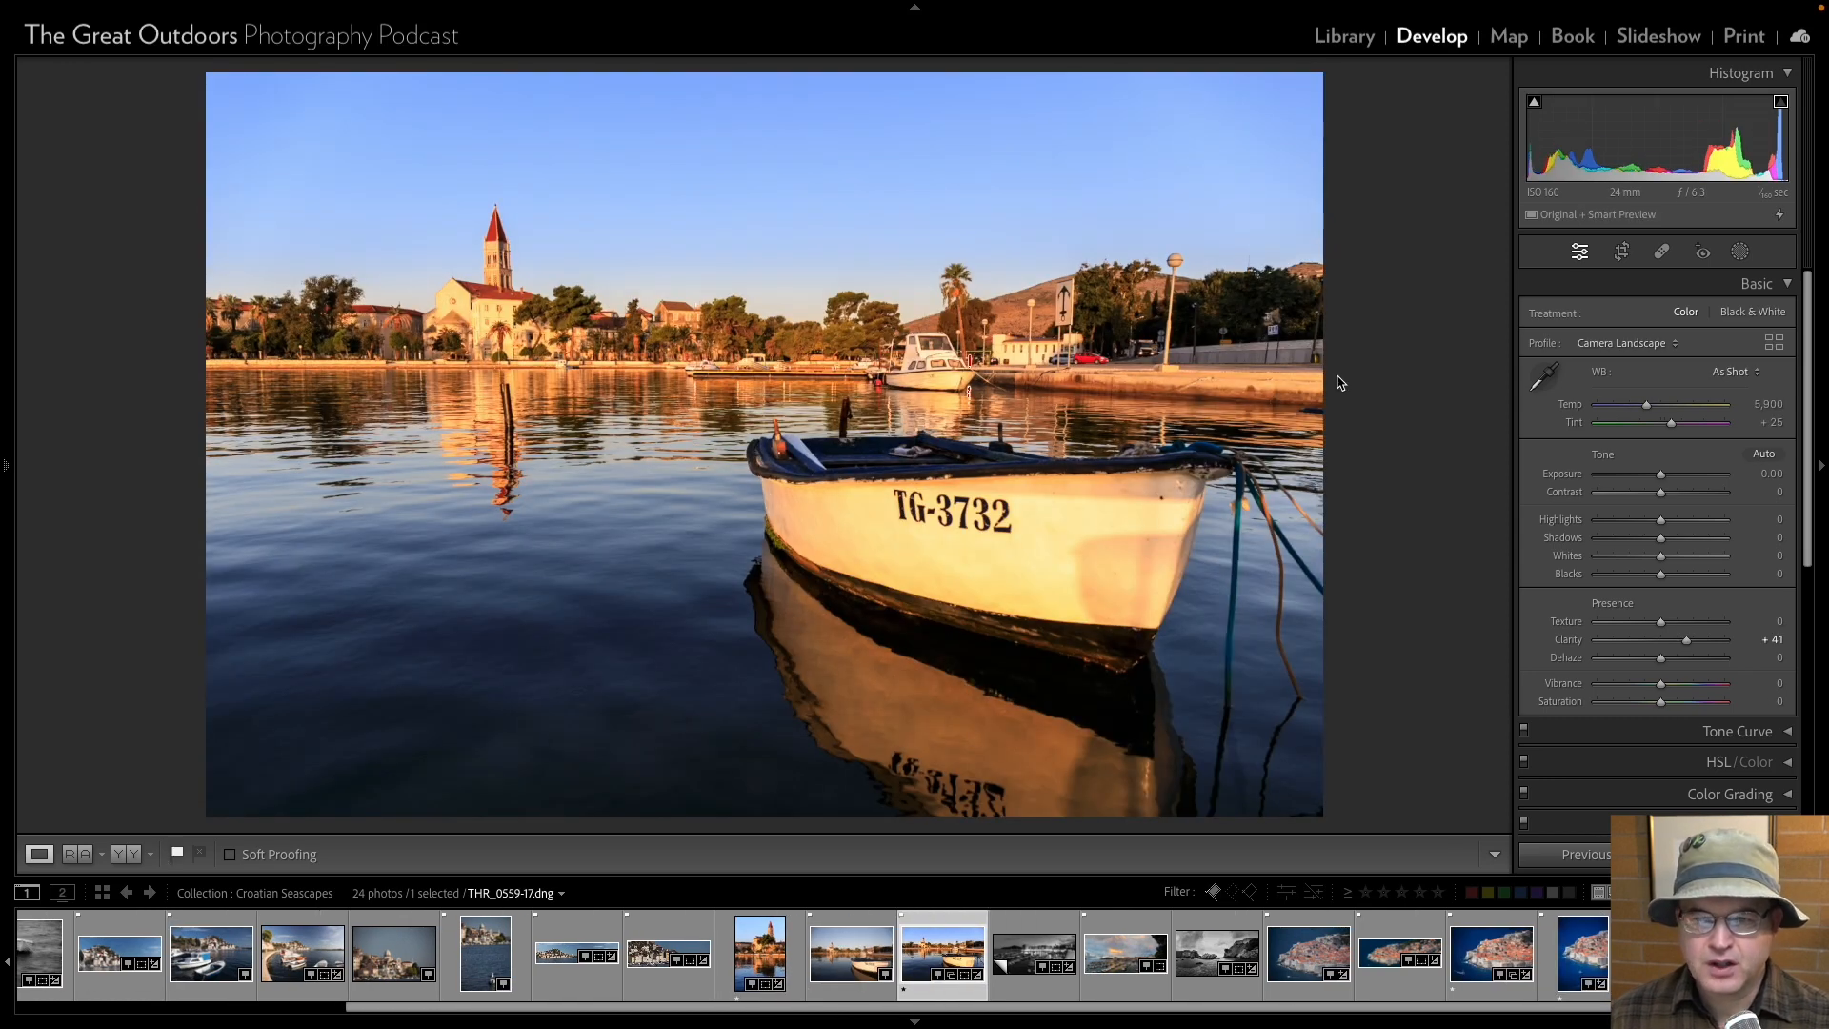
key("Left")
key("Right")
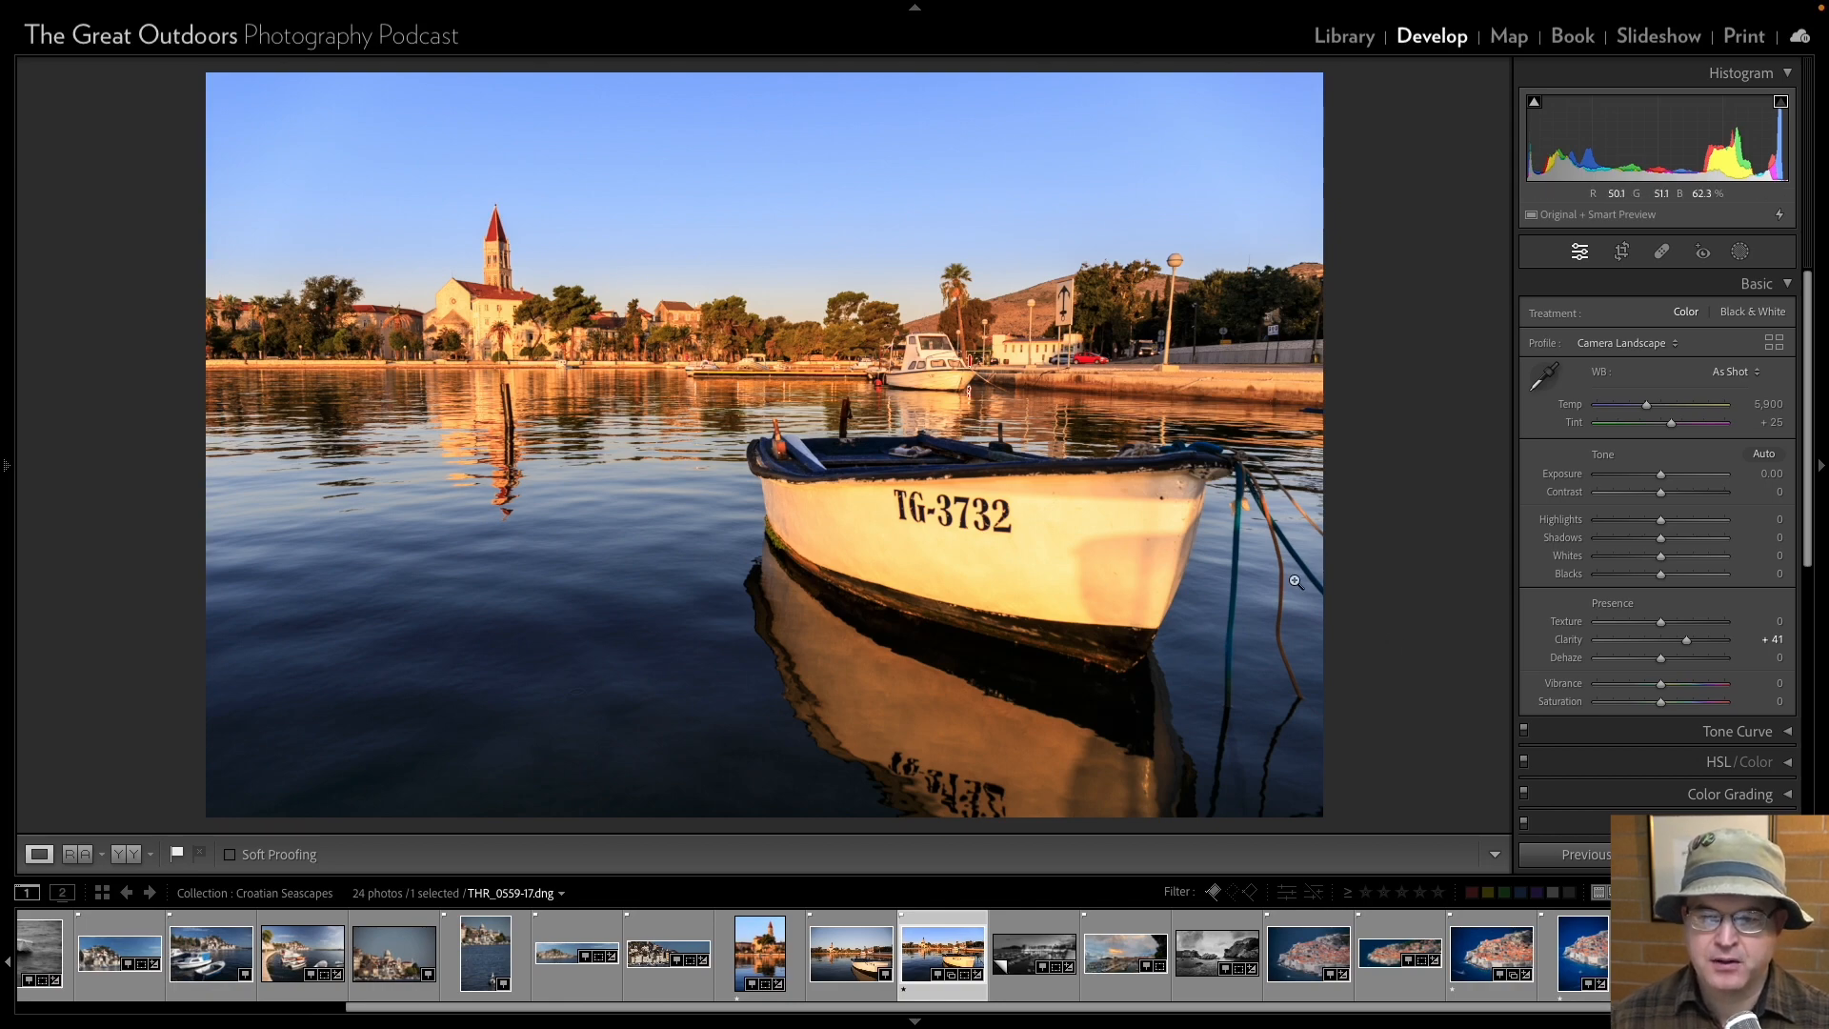
key("Left")
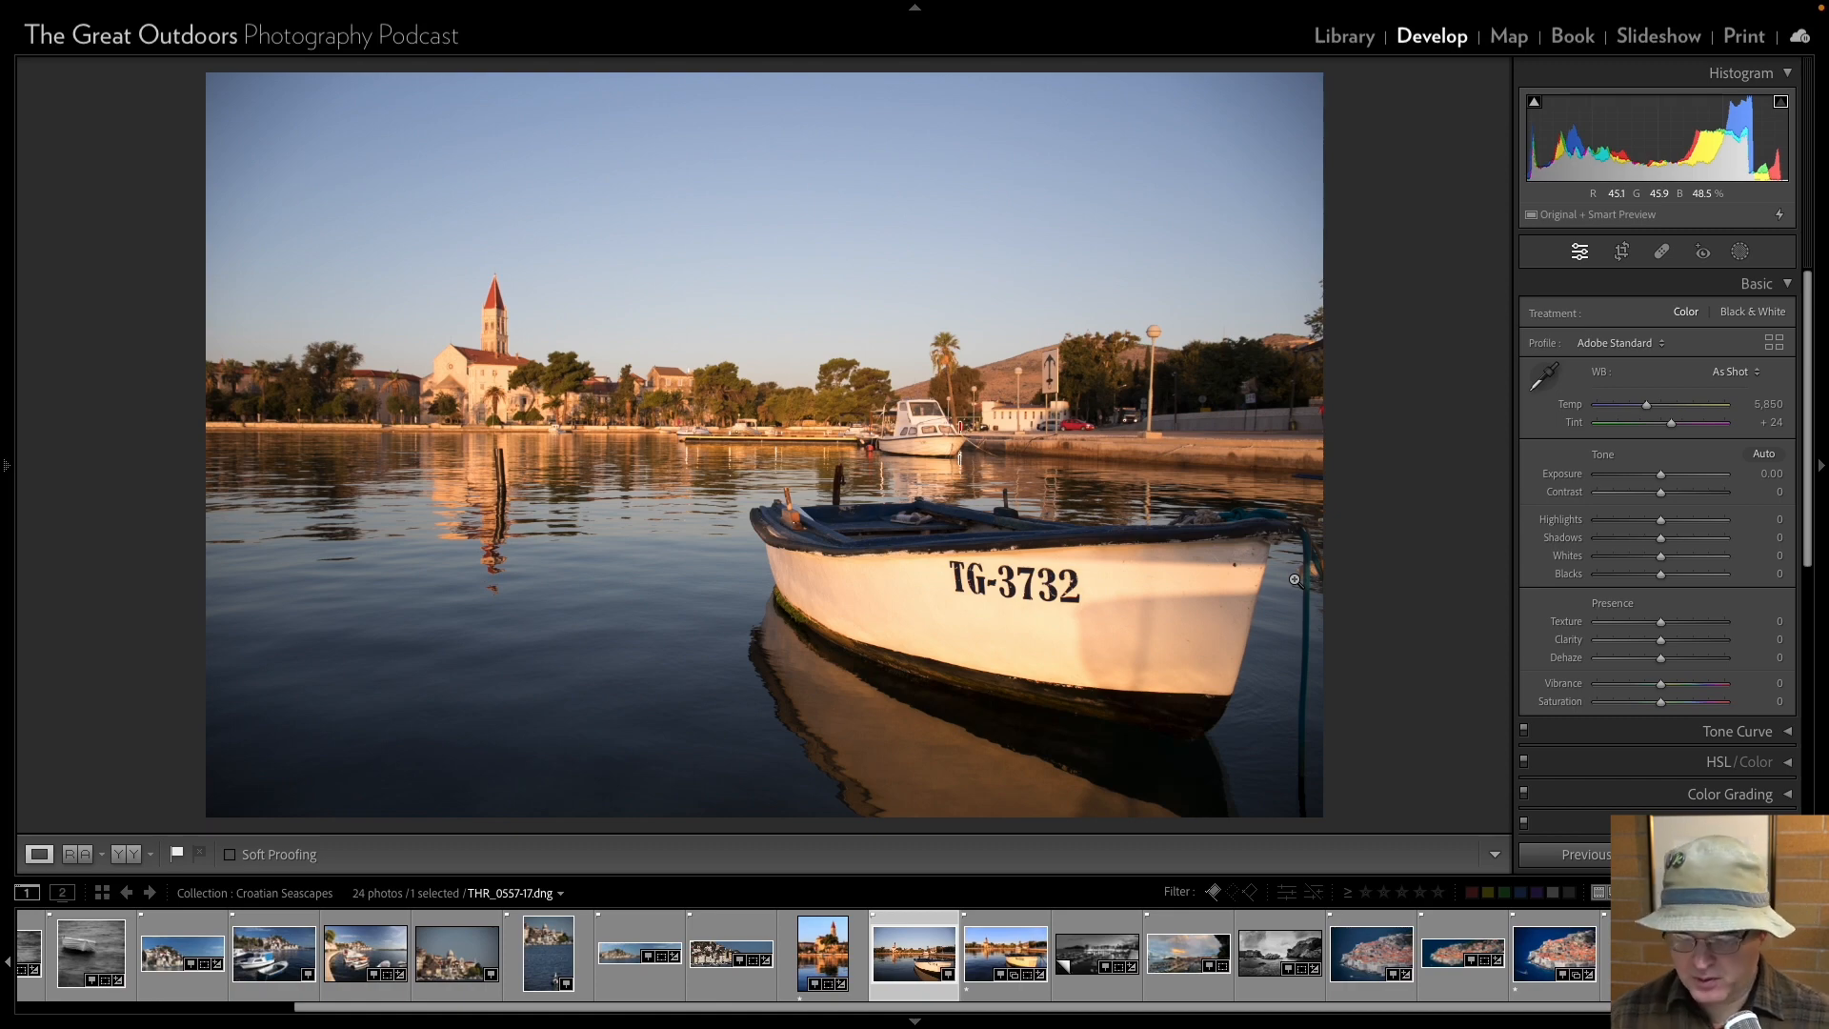
key("Right")
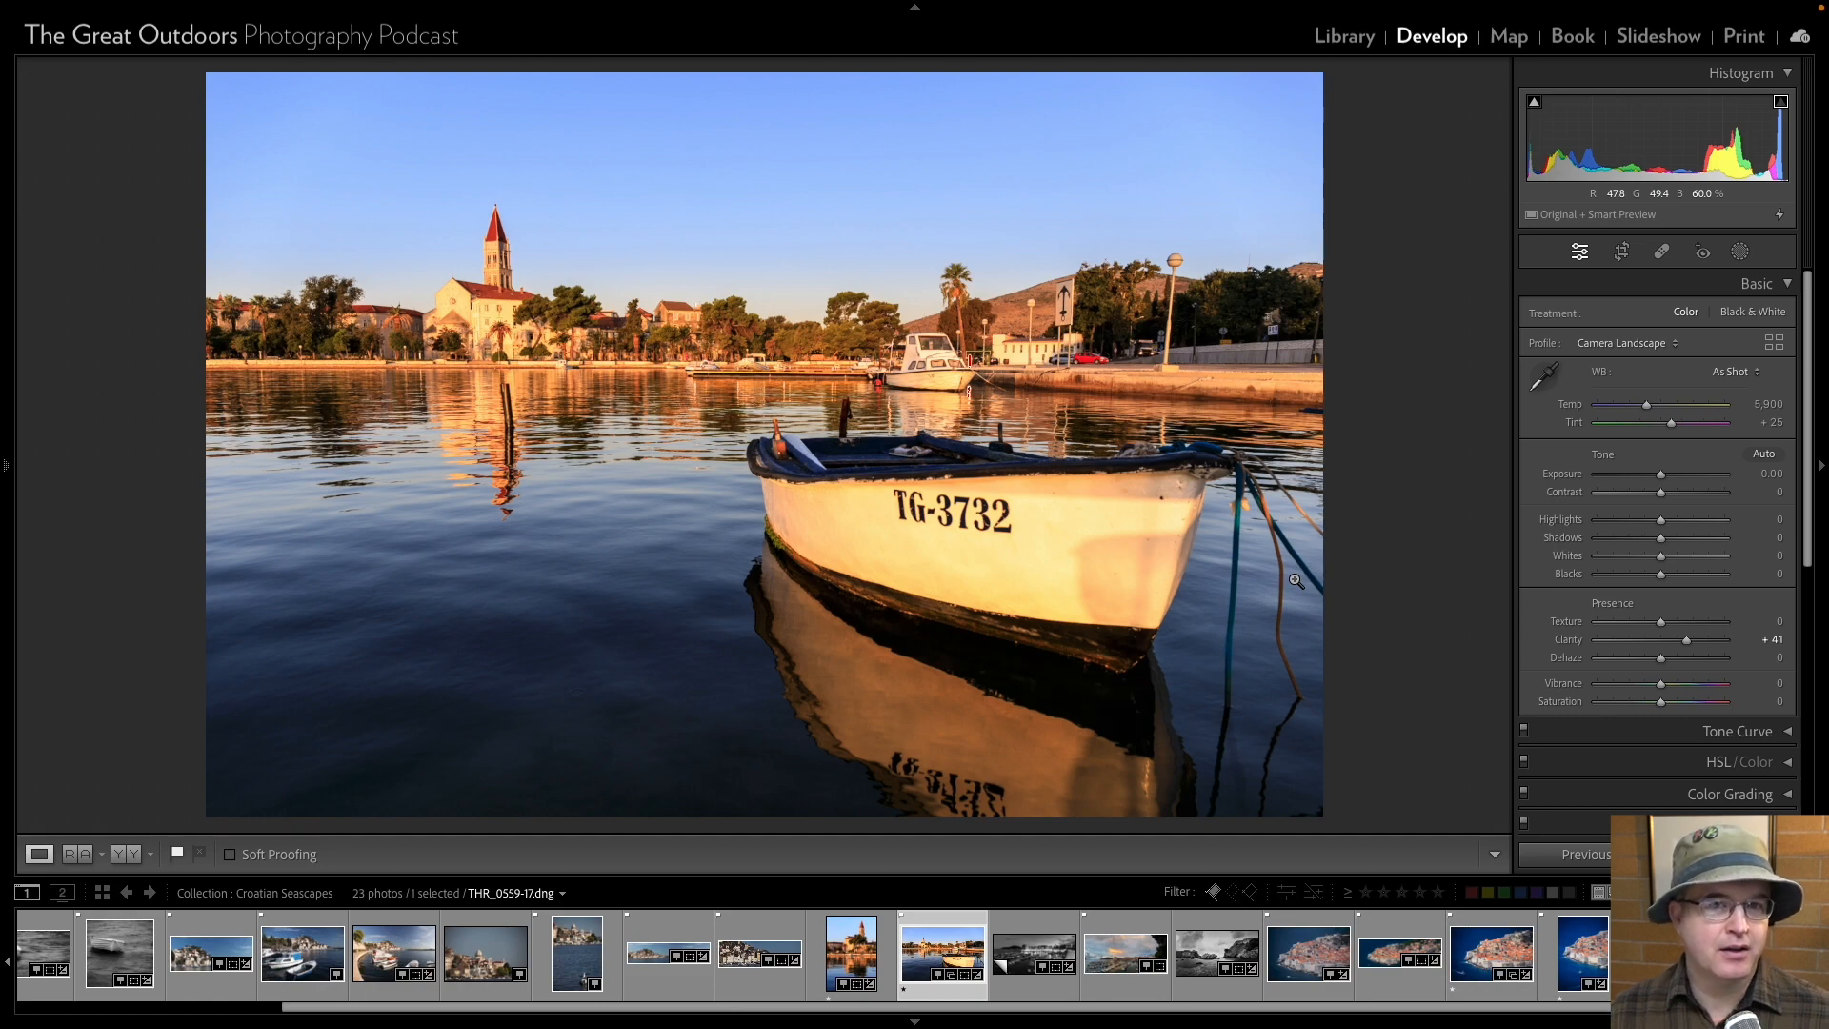
Look back to the harbour photo THR_0361-17 and review the following photos up to the boat photo THR_0559-17.
key("Left")
key("Left")
key("Left")
key("Left")
key("Left")
key("Left")
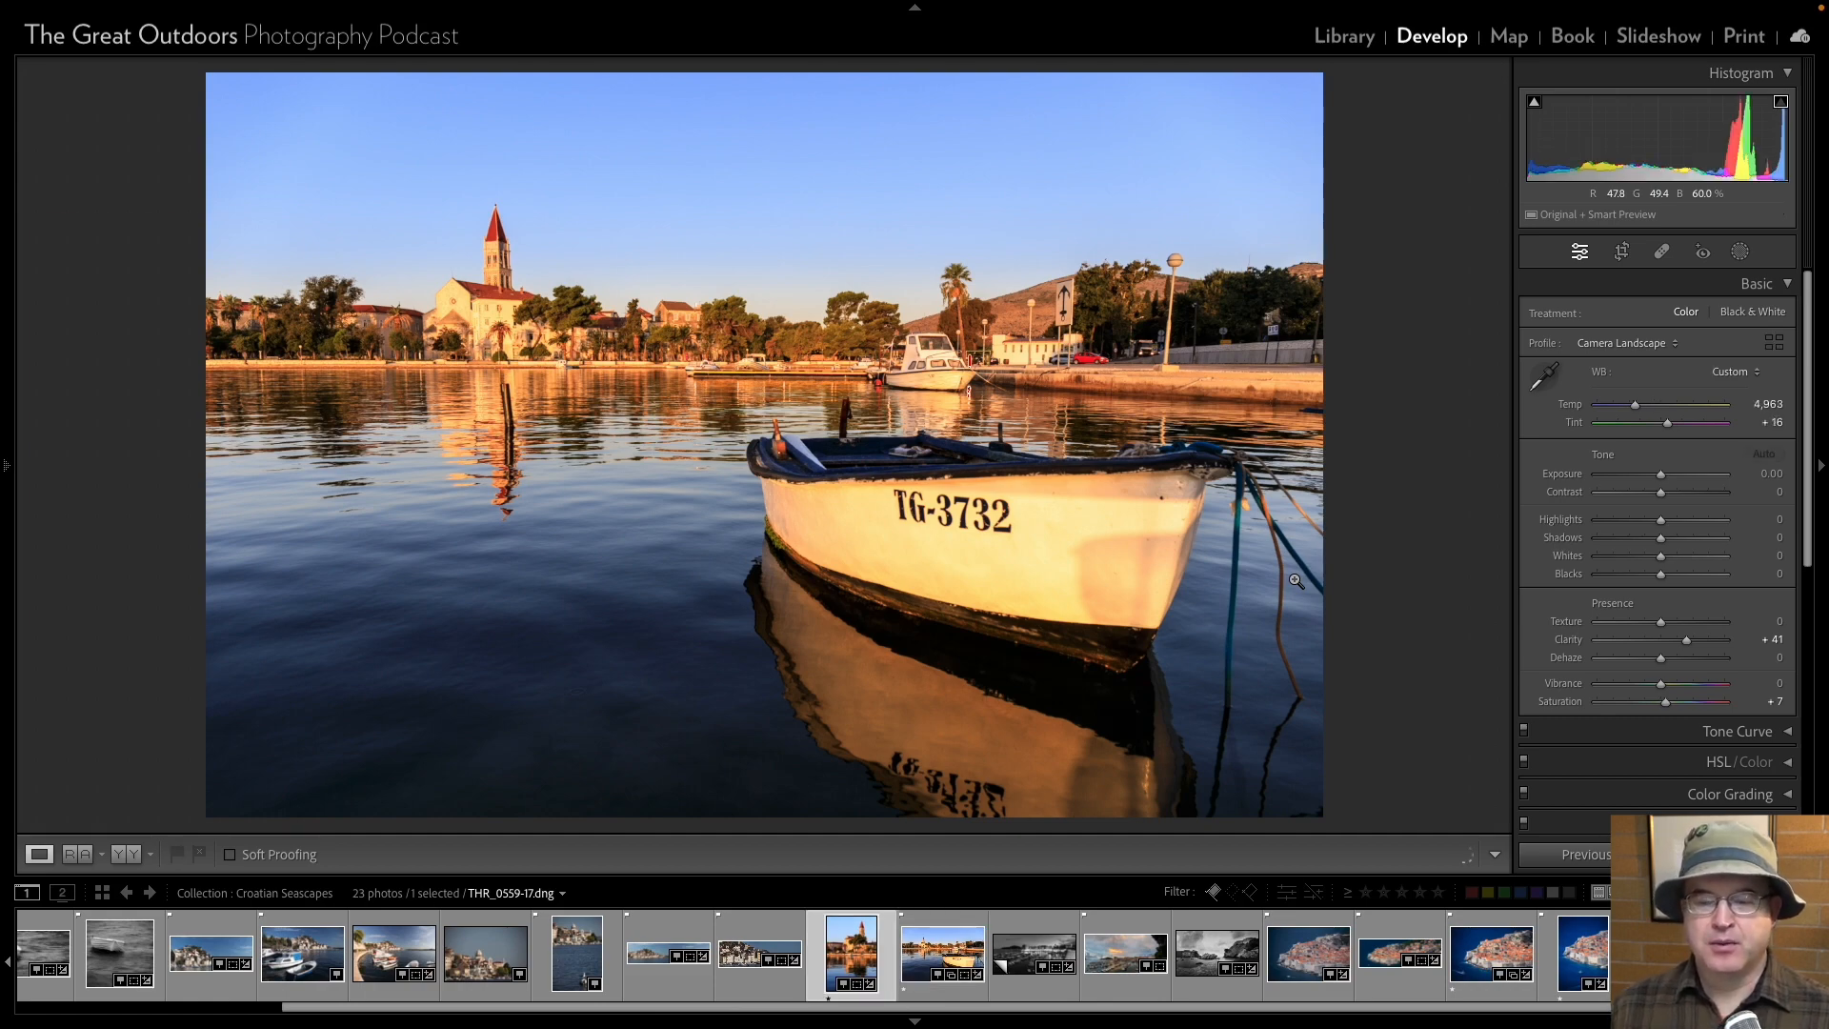
key("Left")
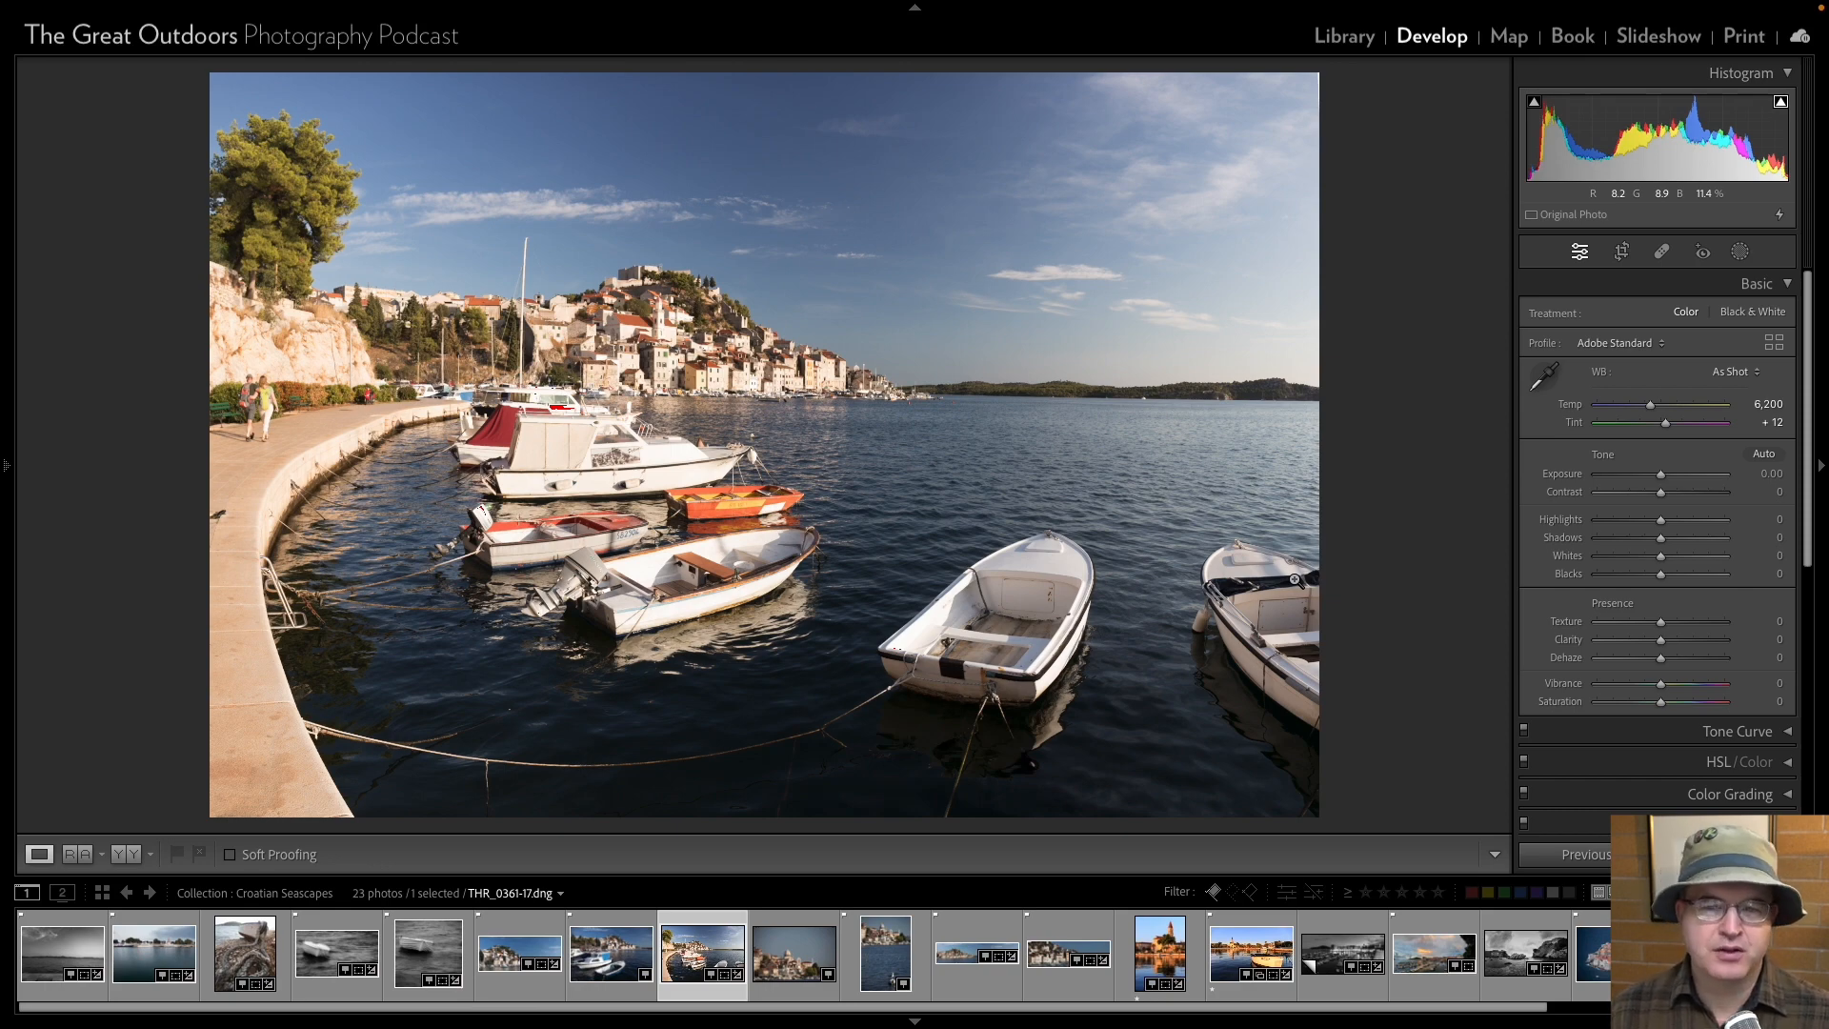
key("Right")
key("Right")
key("Right")
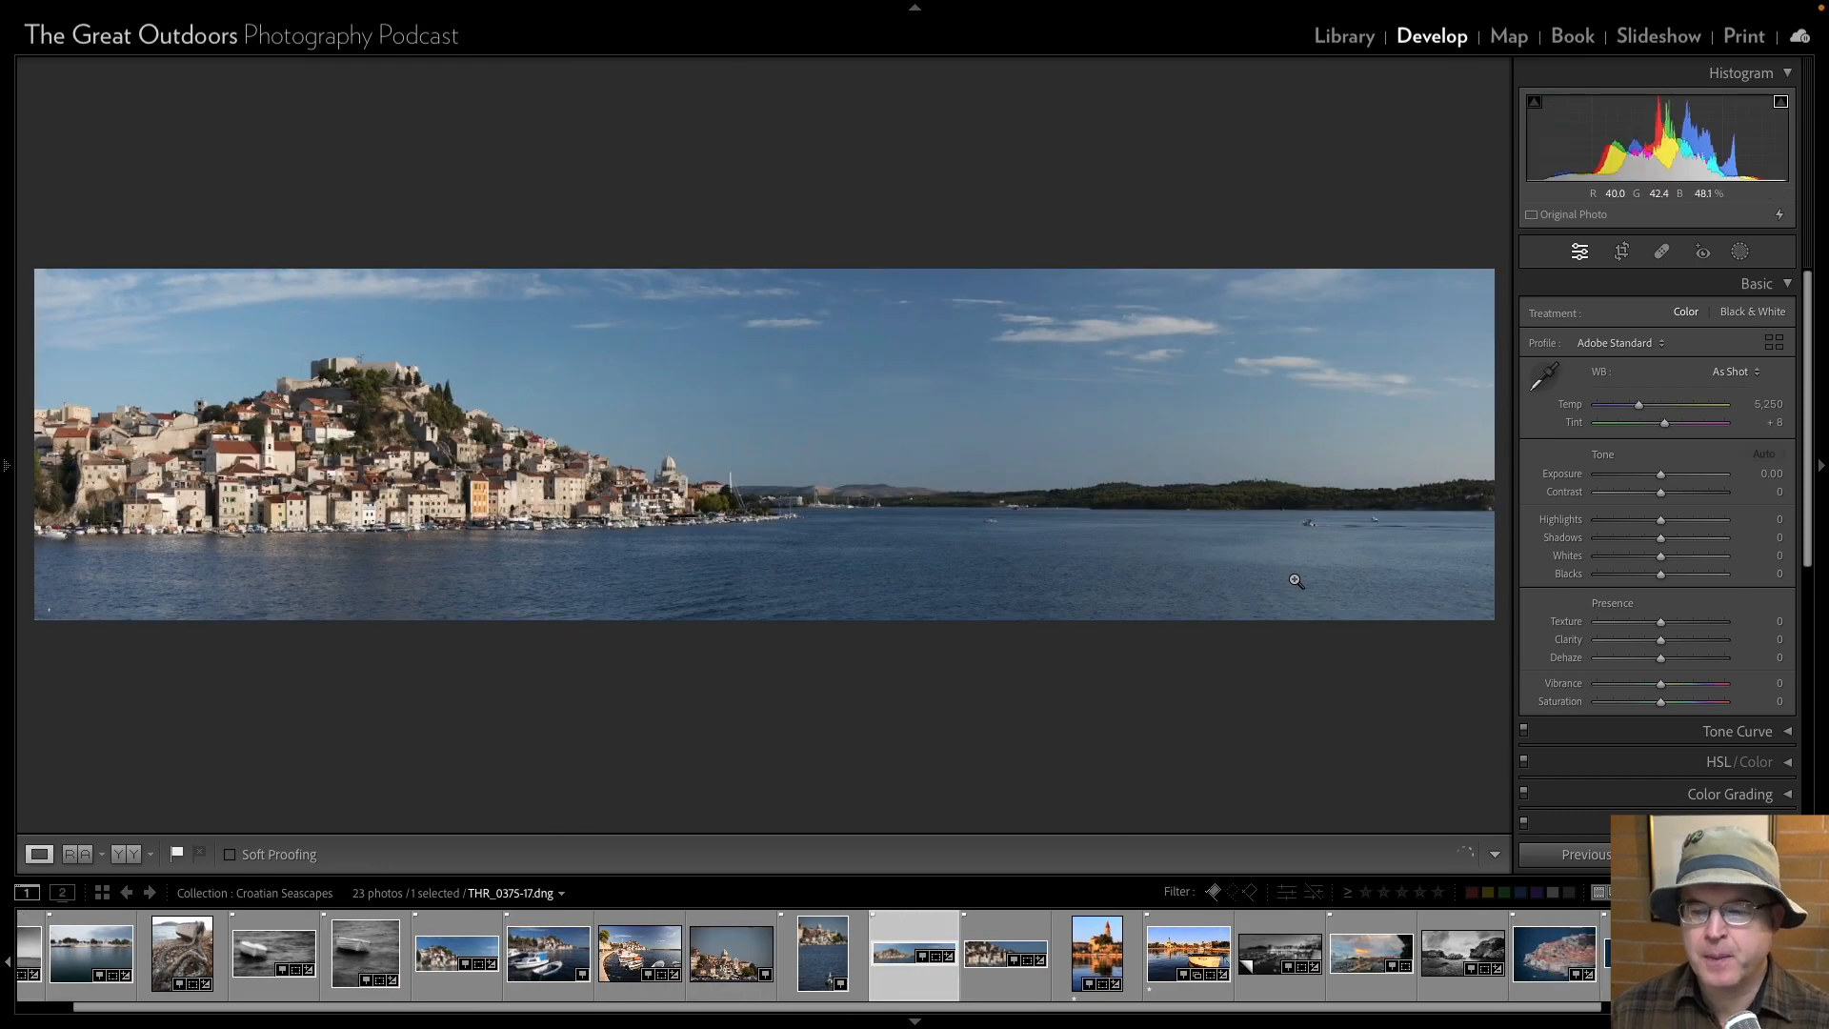
key("Right")
key("Right")
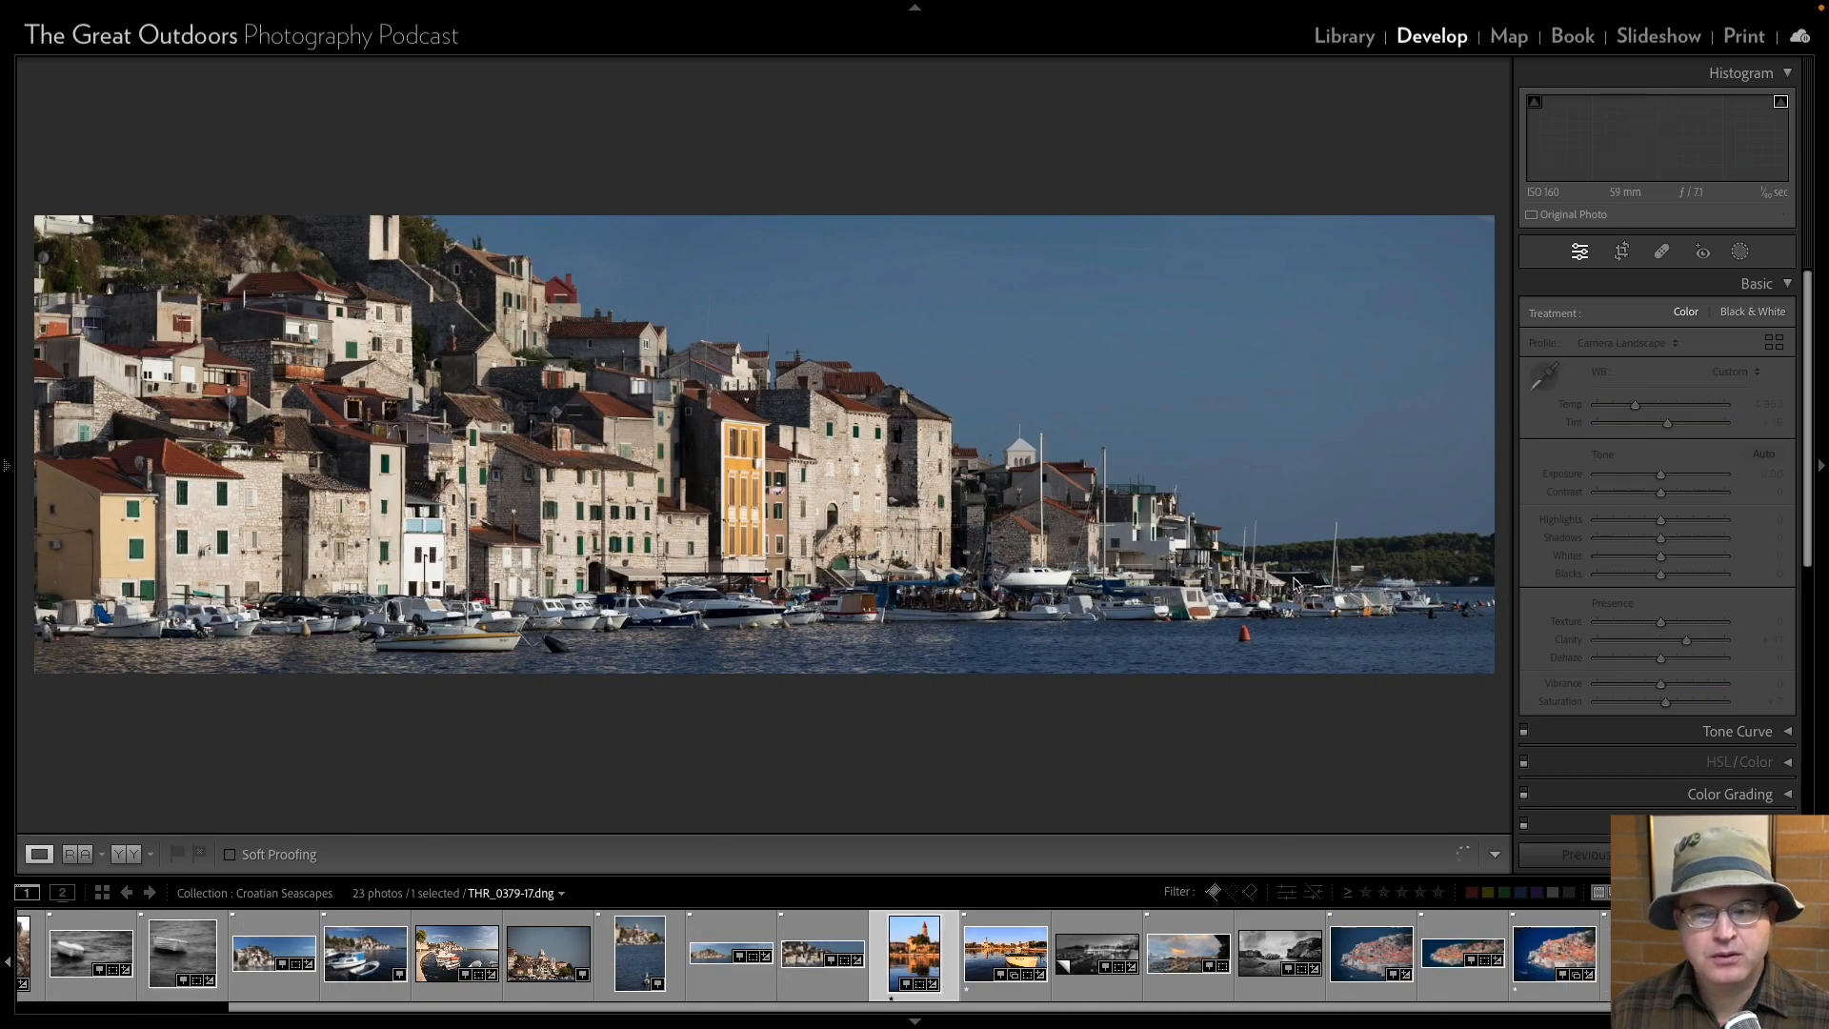
key("Right")
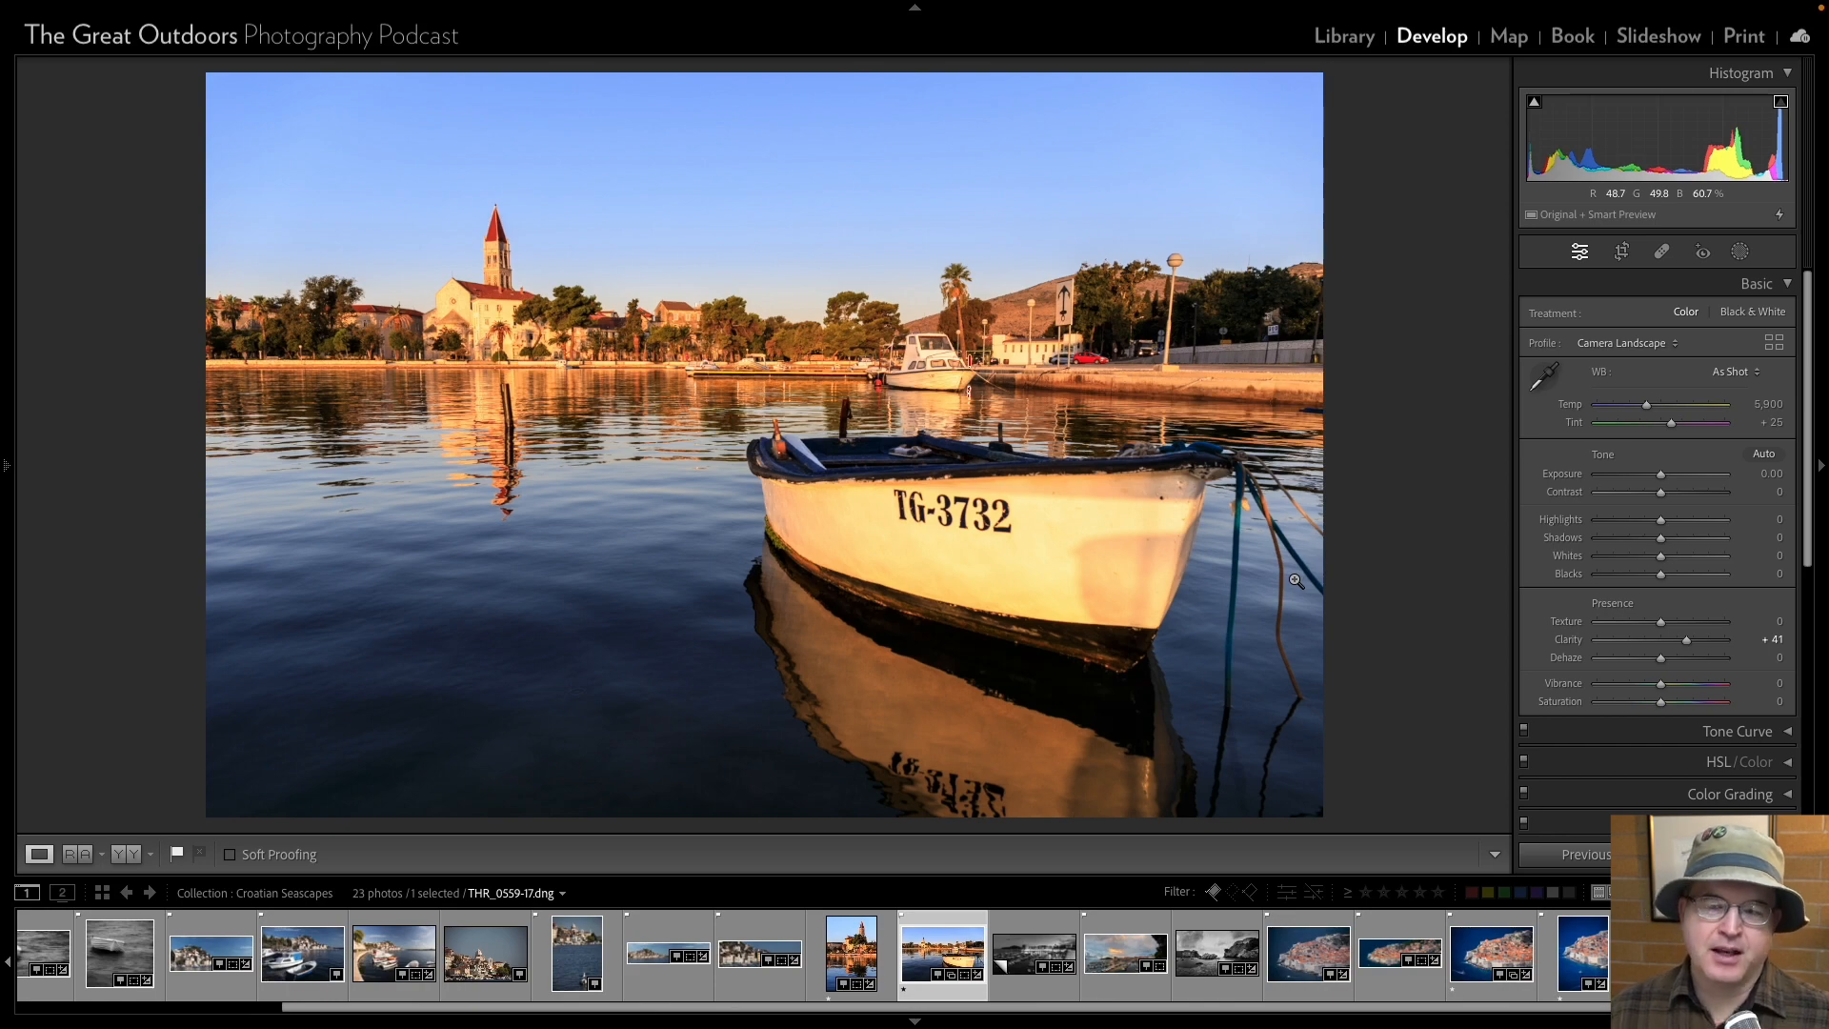
Review the black-and-white harbour panorama THR_0925-17, the sunset harbour THR_0988-17 and the stone pier photo THR_1028-17.
key("Right")
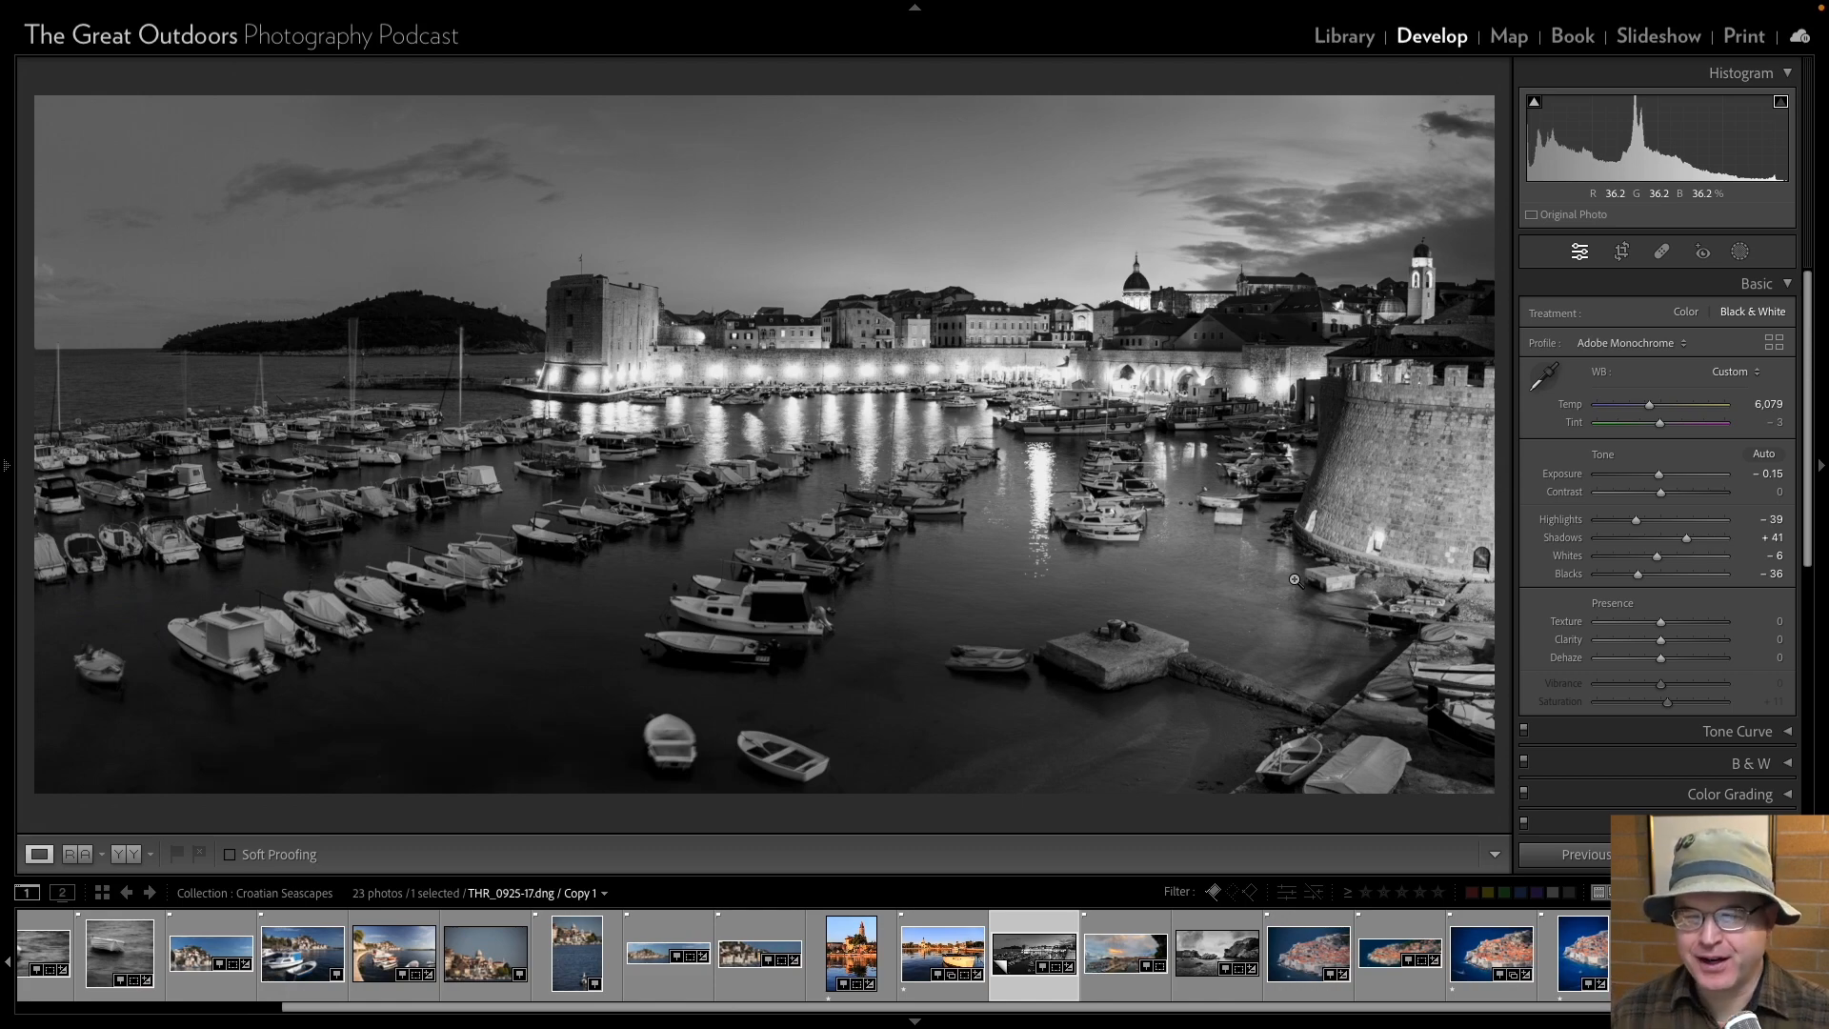
key("Right")
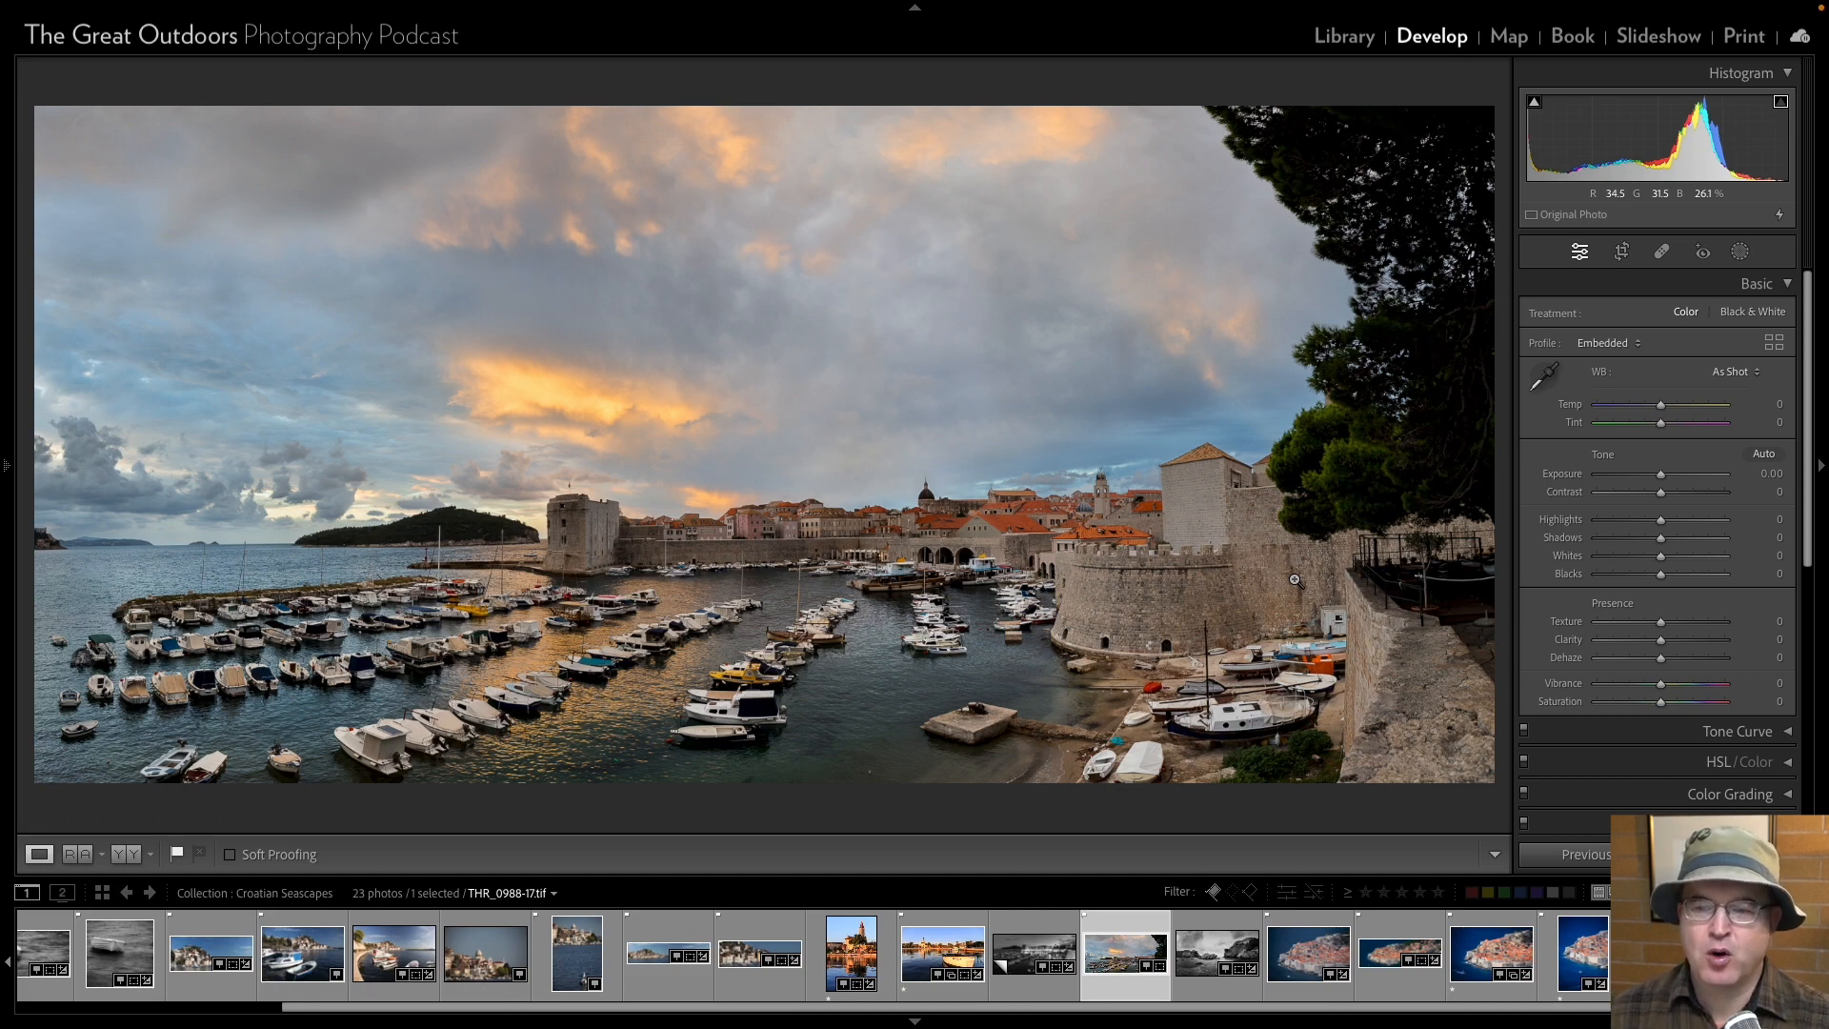
key("Right")
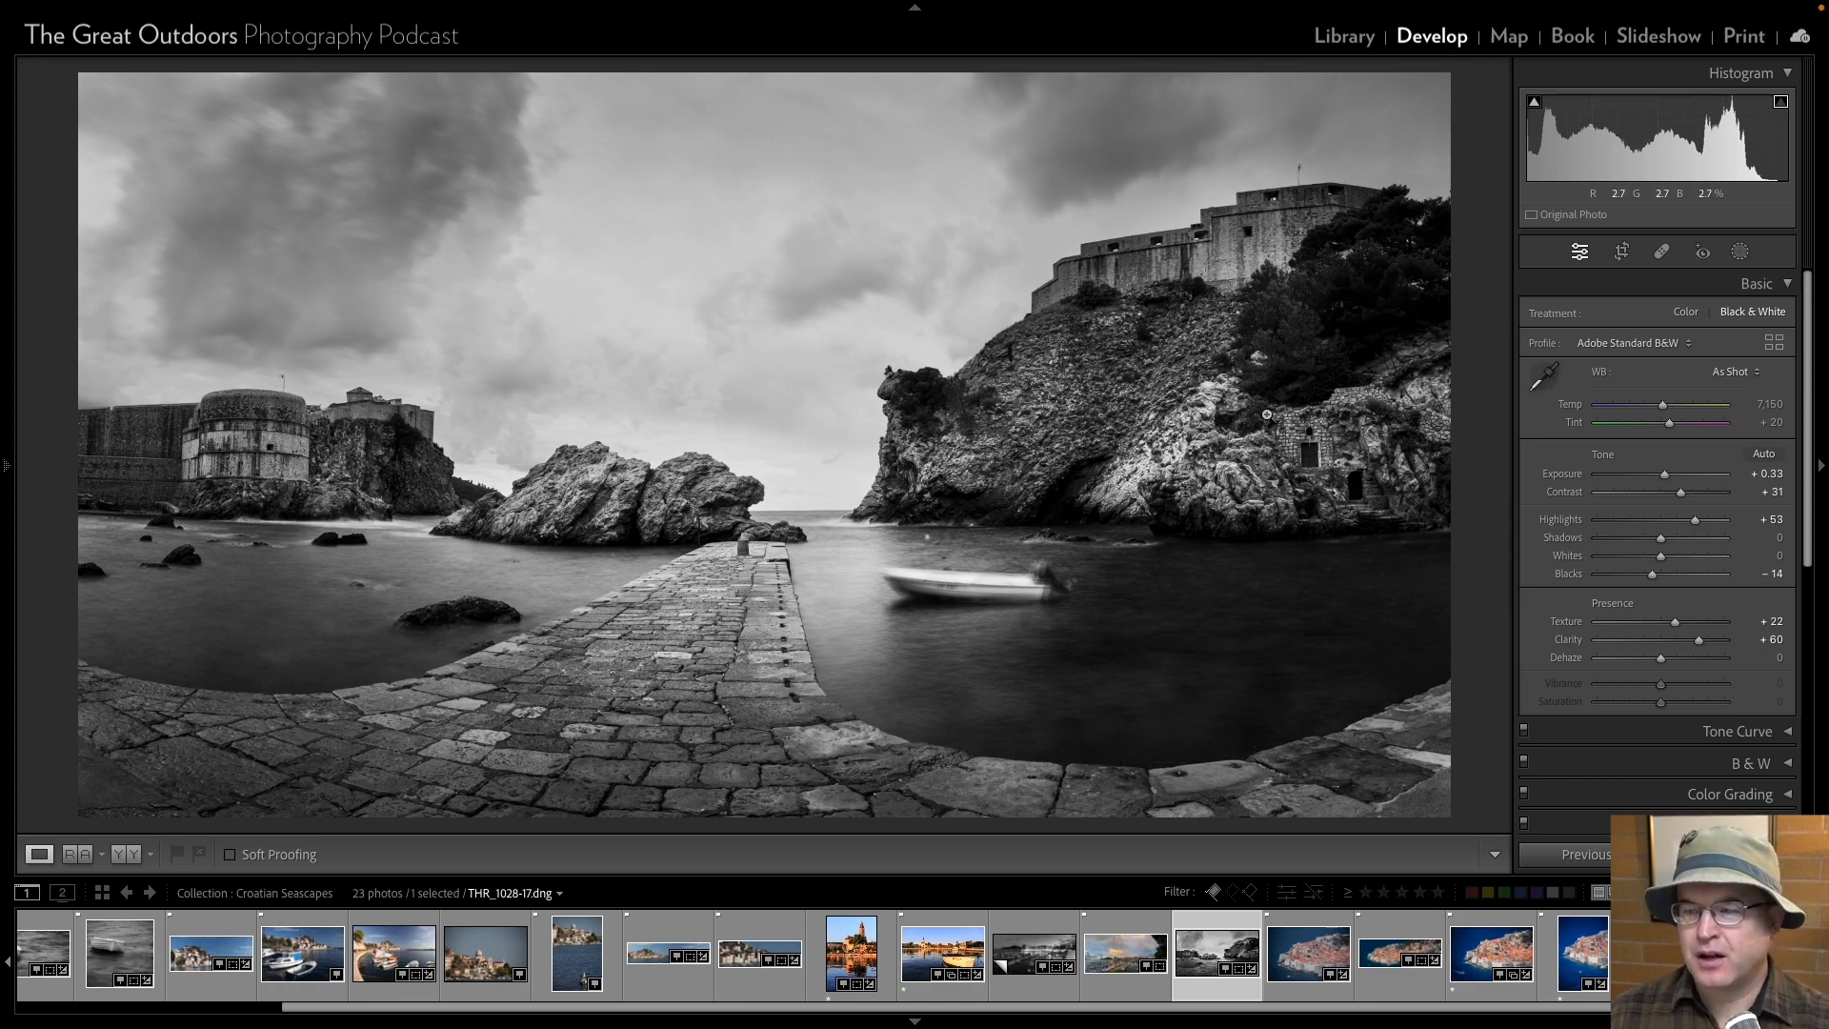
Examine the doorways in the rock face of THR_1028-17 at close range and return to the full photo.
left_click(1335, 458)
left_click_drag(1162, 292, 707, 319)
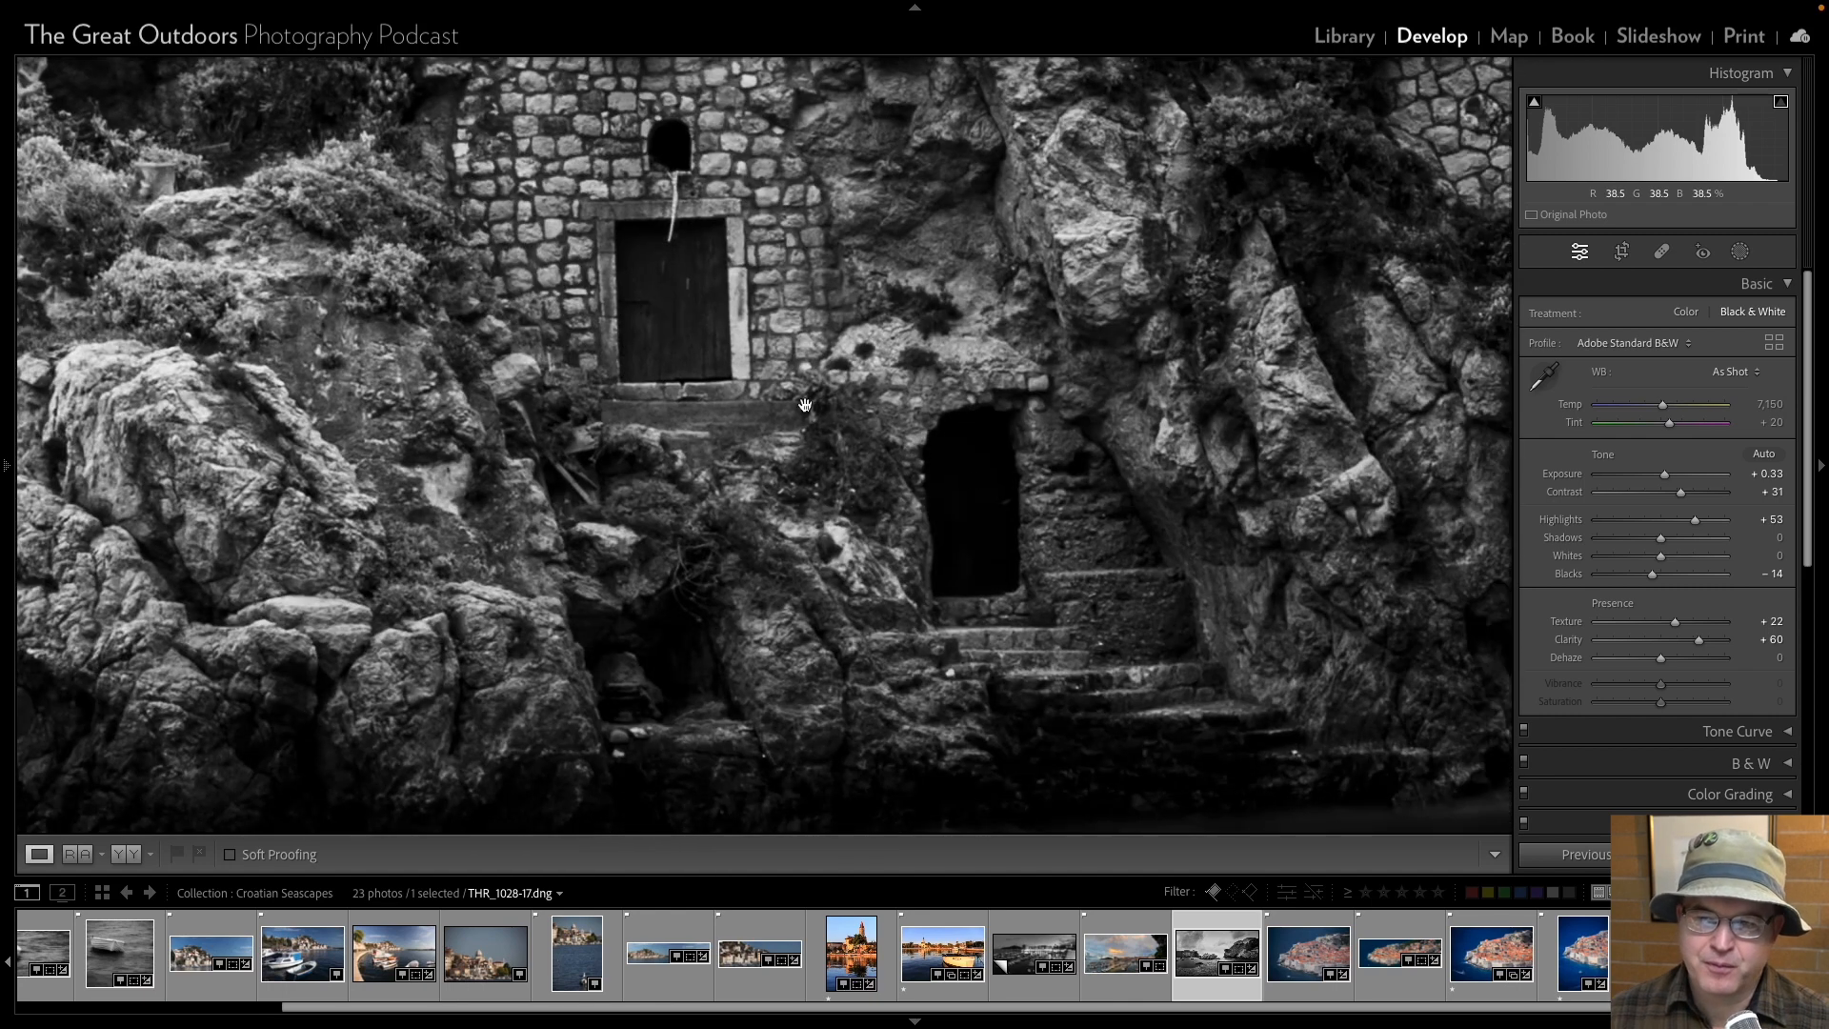
left_click(675, 332)
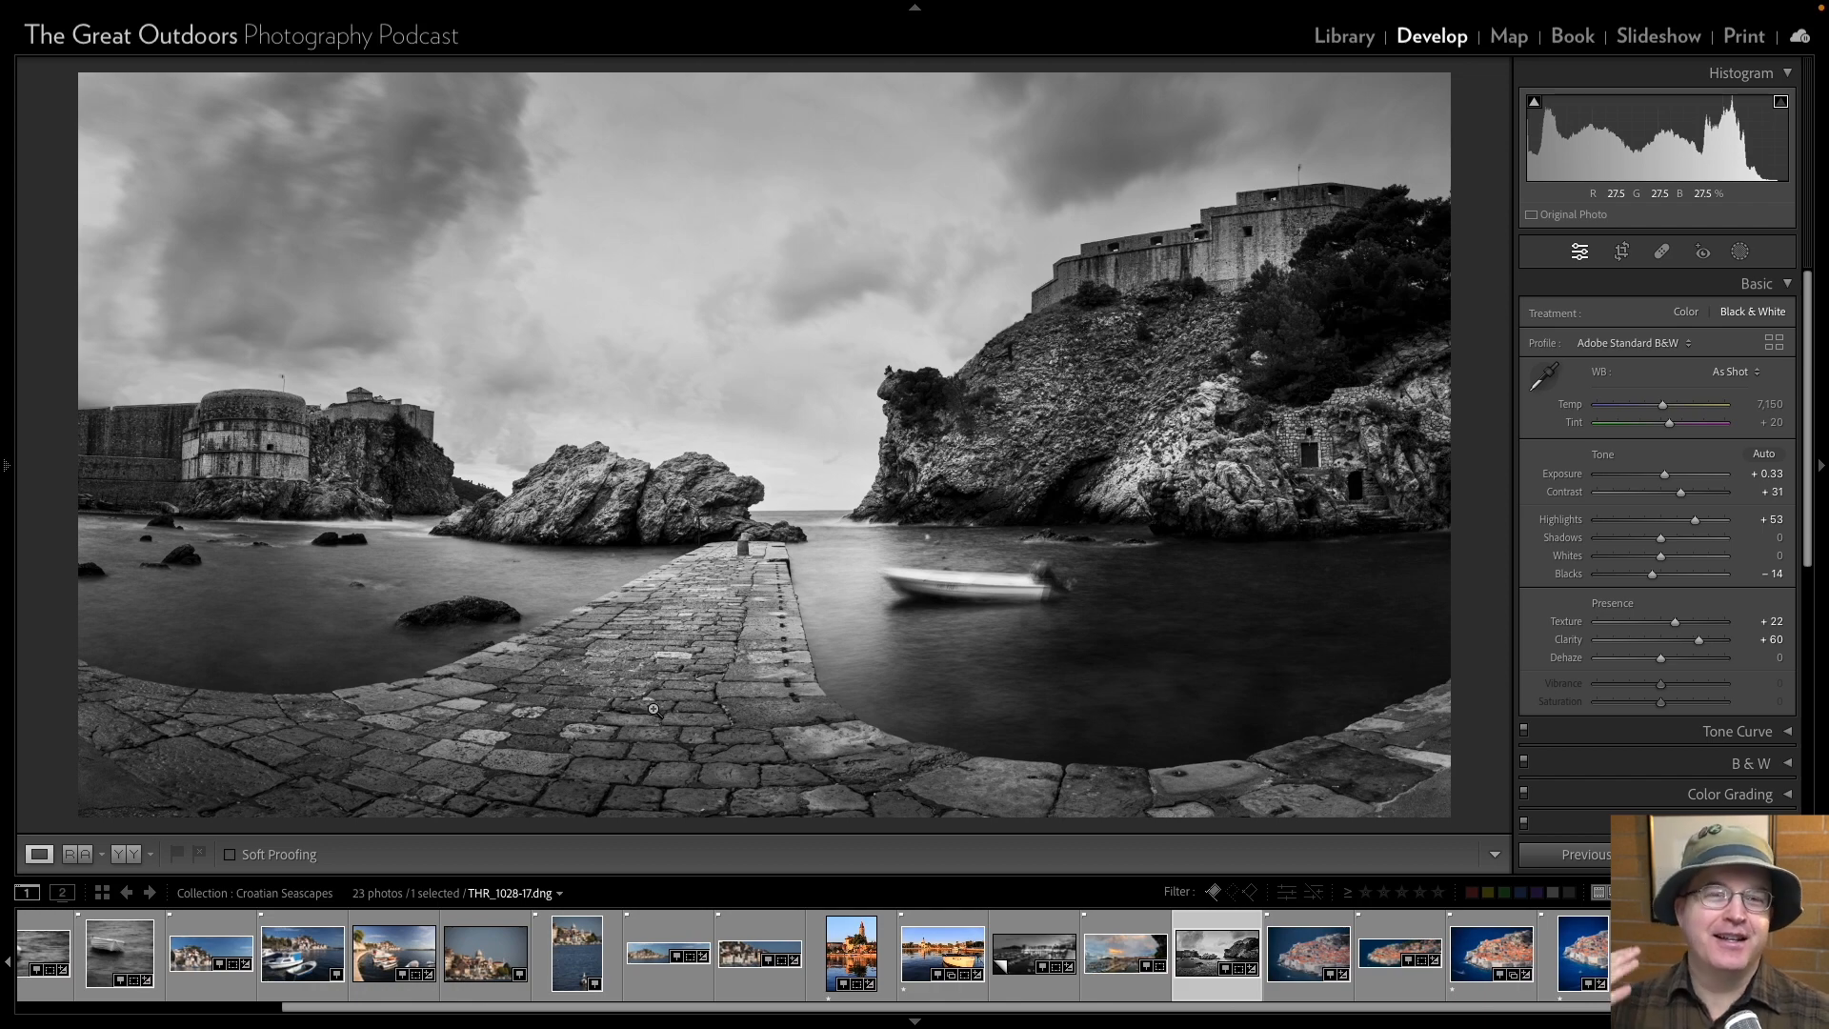
Compare the elevated walled-town views THR_1107-17, THR_1113-17 and THR_1116-17 and remove THR_1107-17 from the collection.
key("Right")
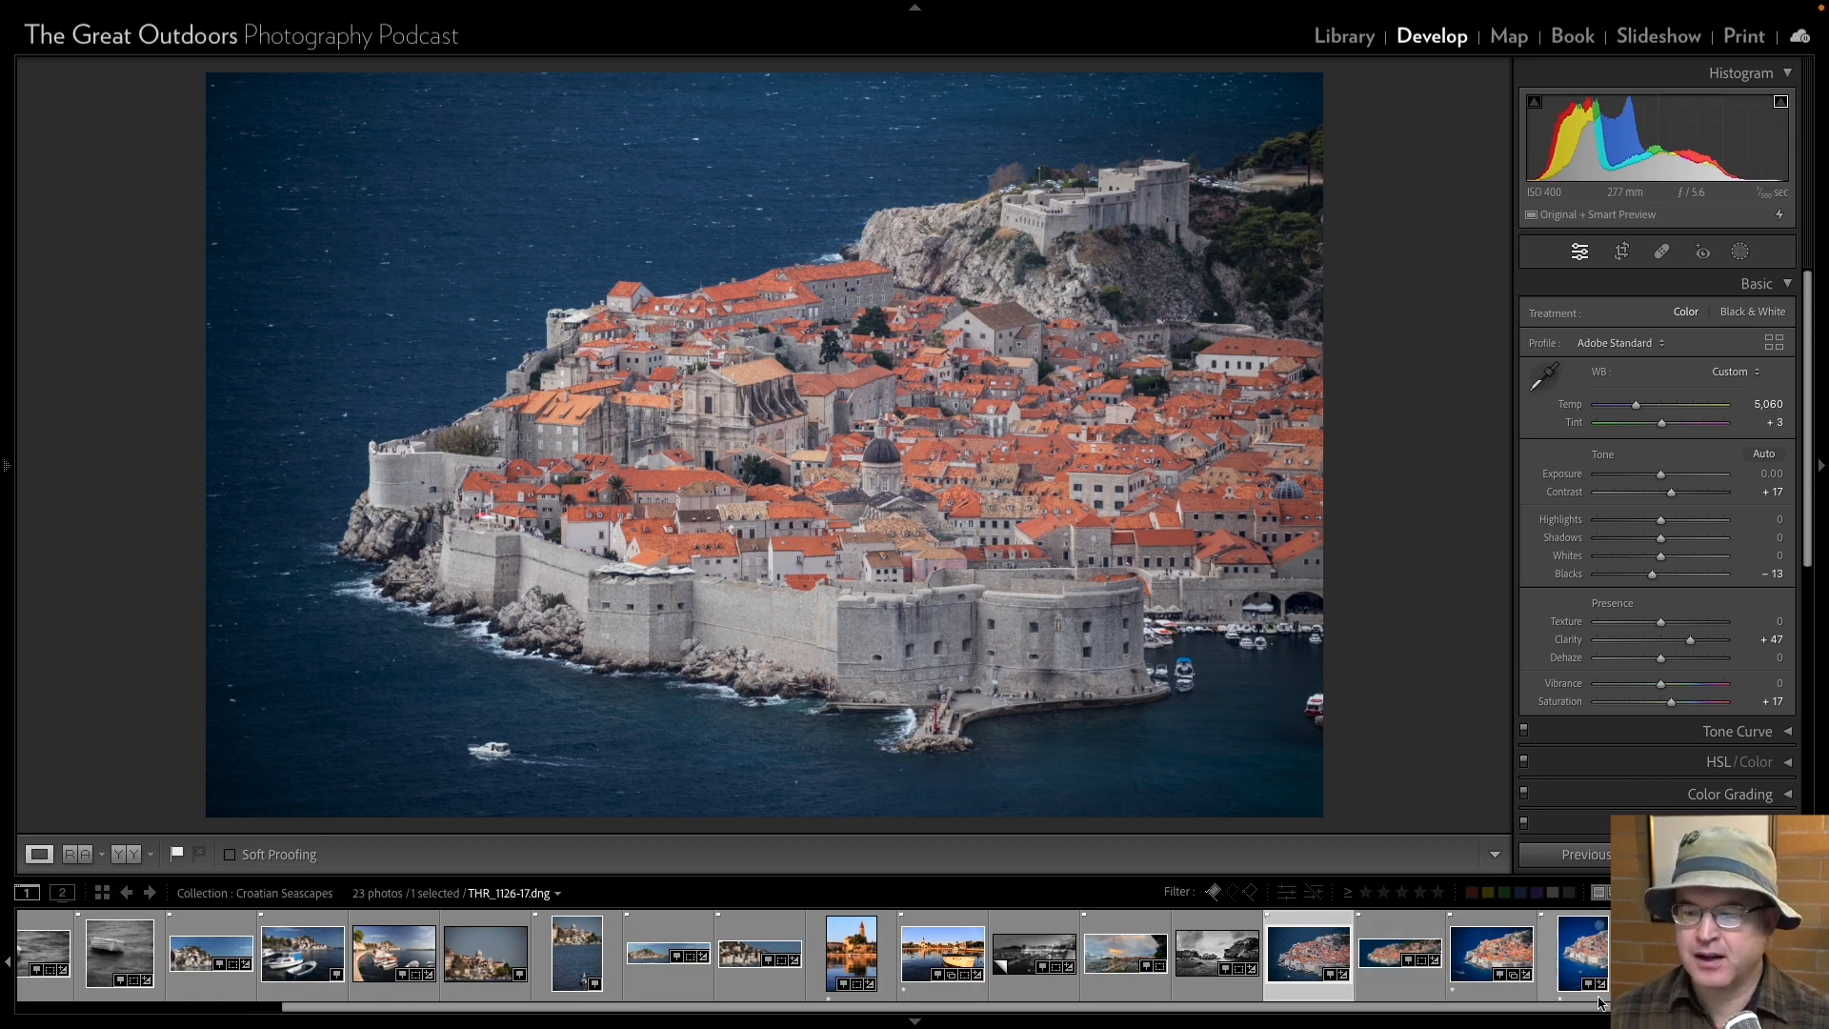
left_click(1486, 960)
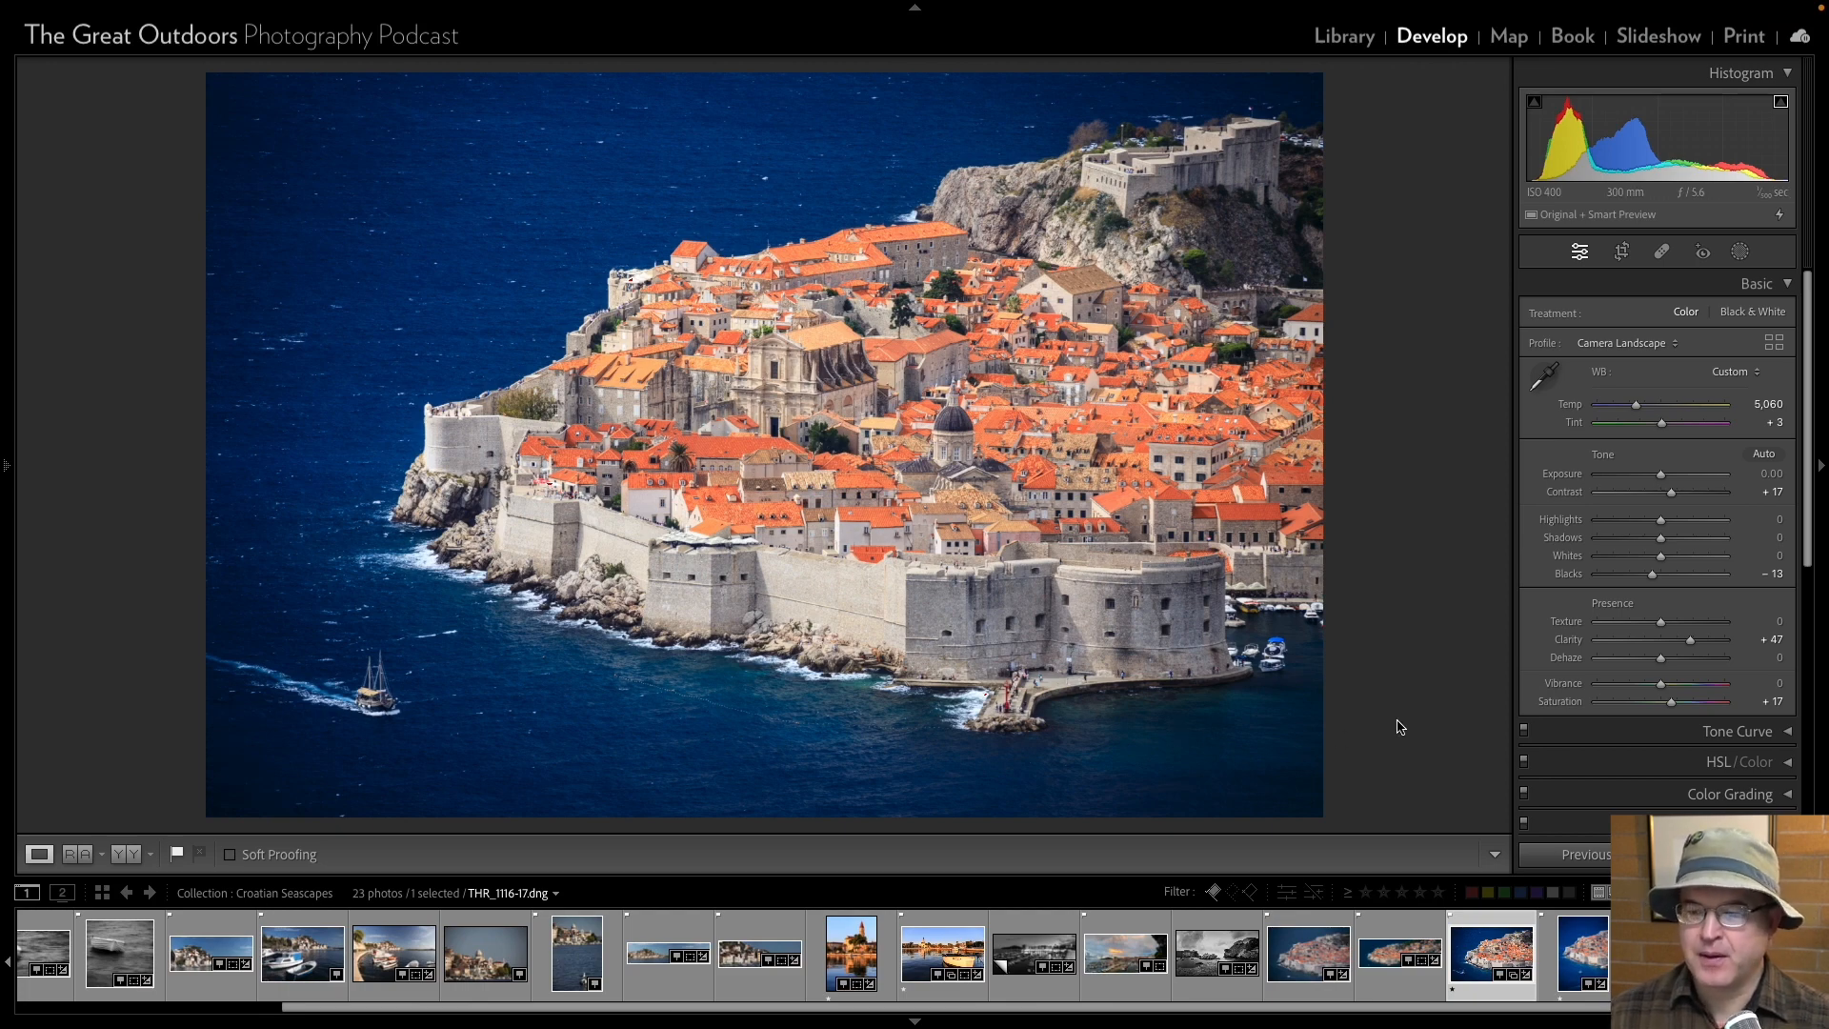
key("Left")
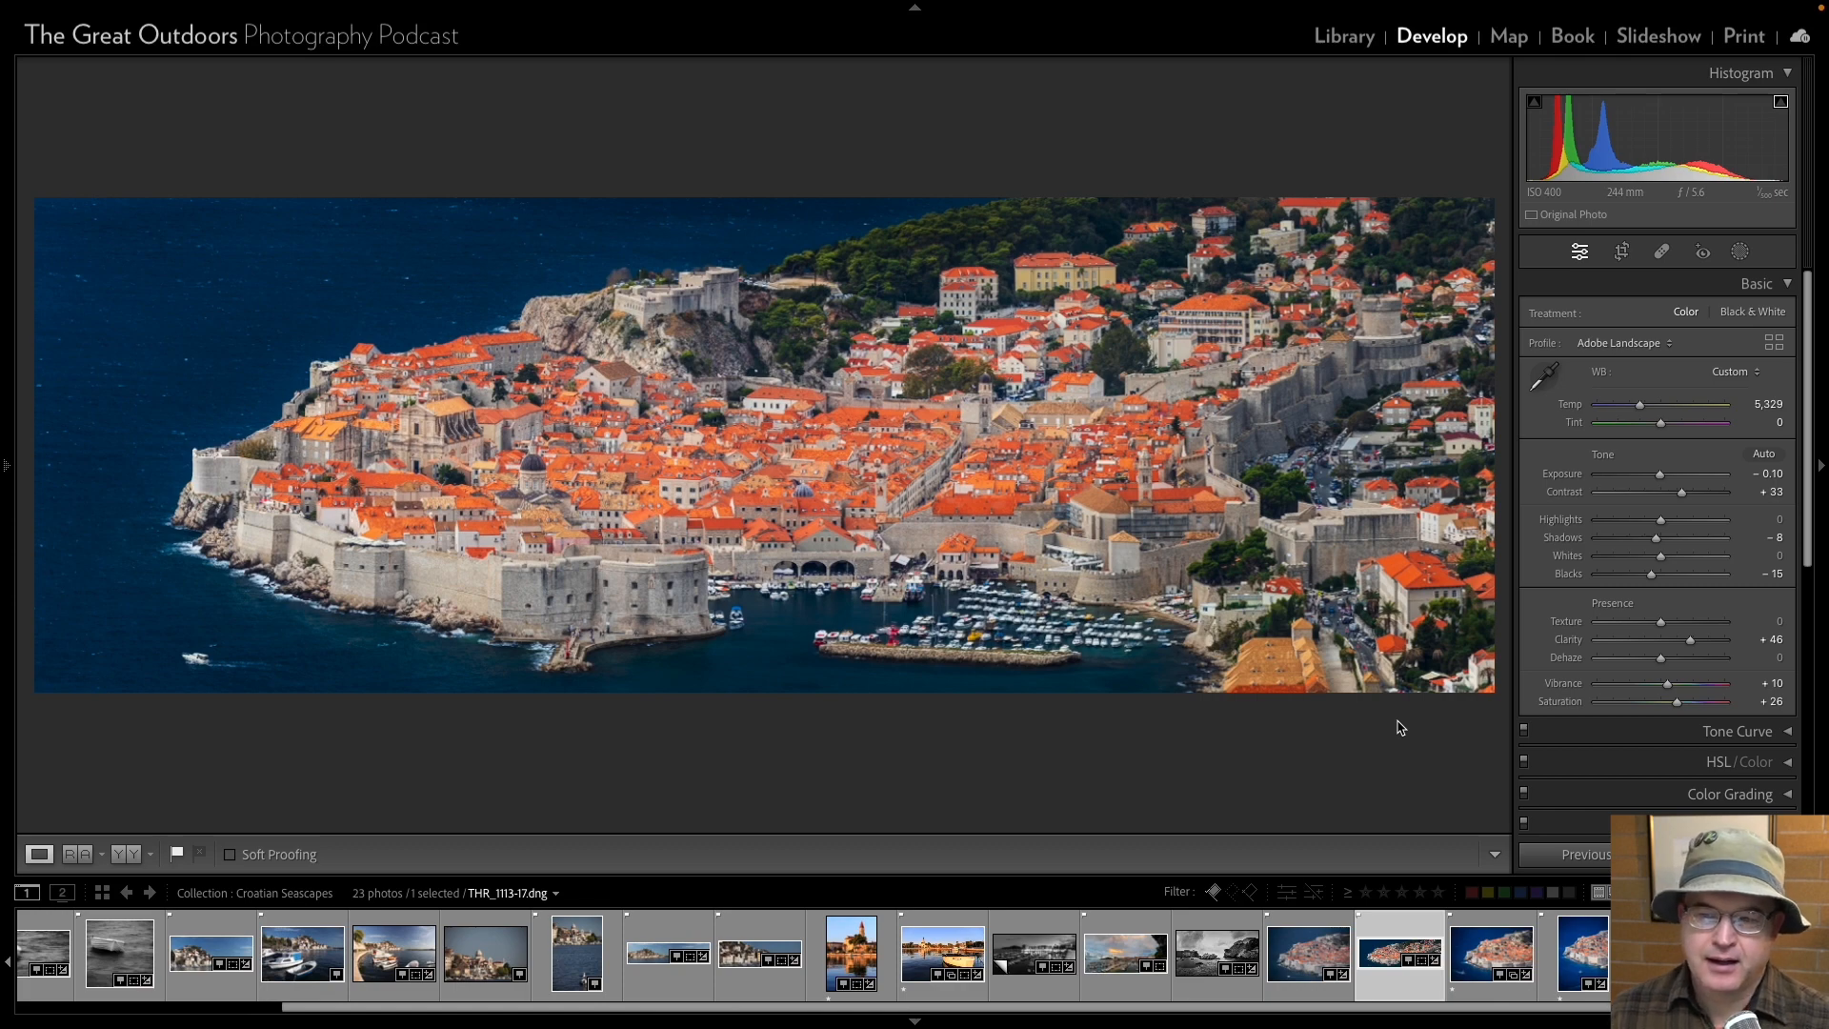
key("Left")
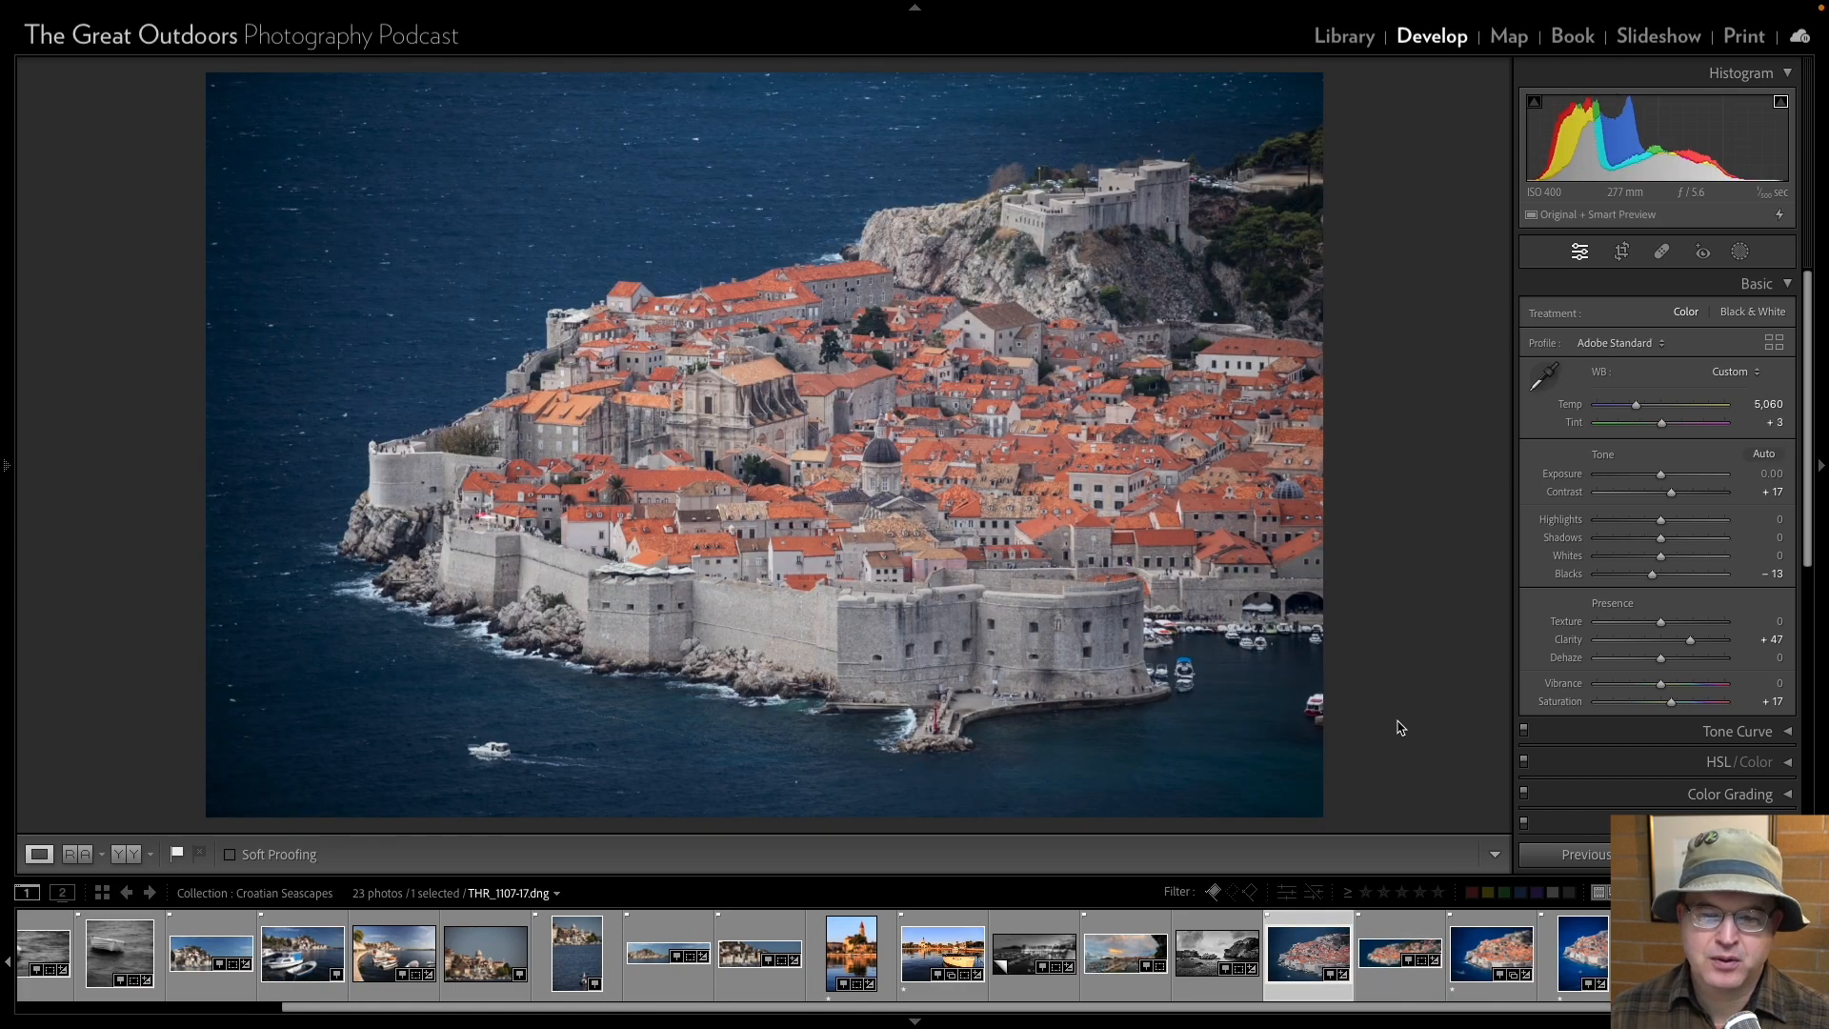
key("Right")
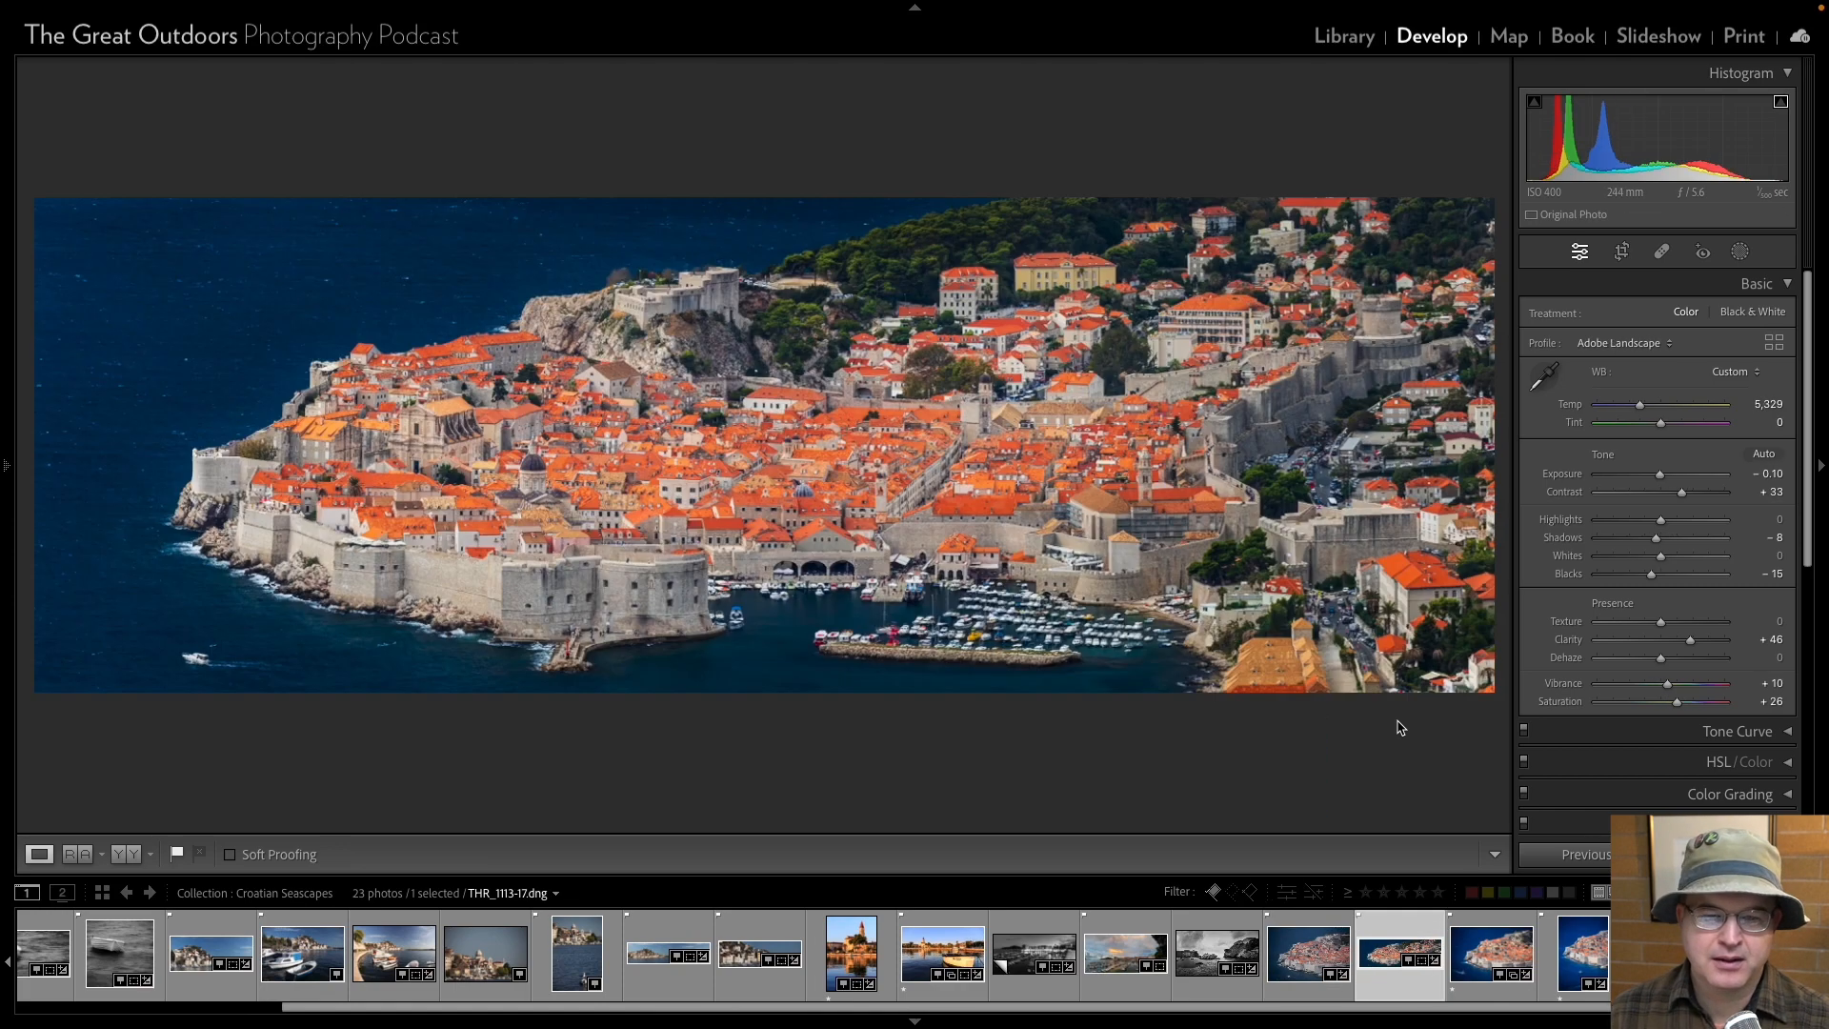
key("Left")
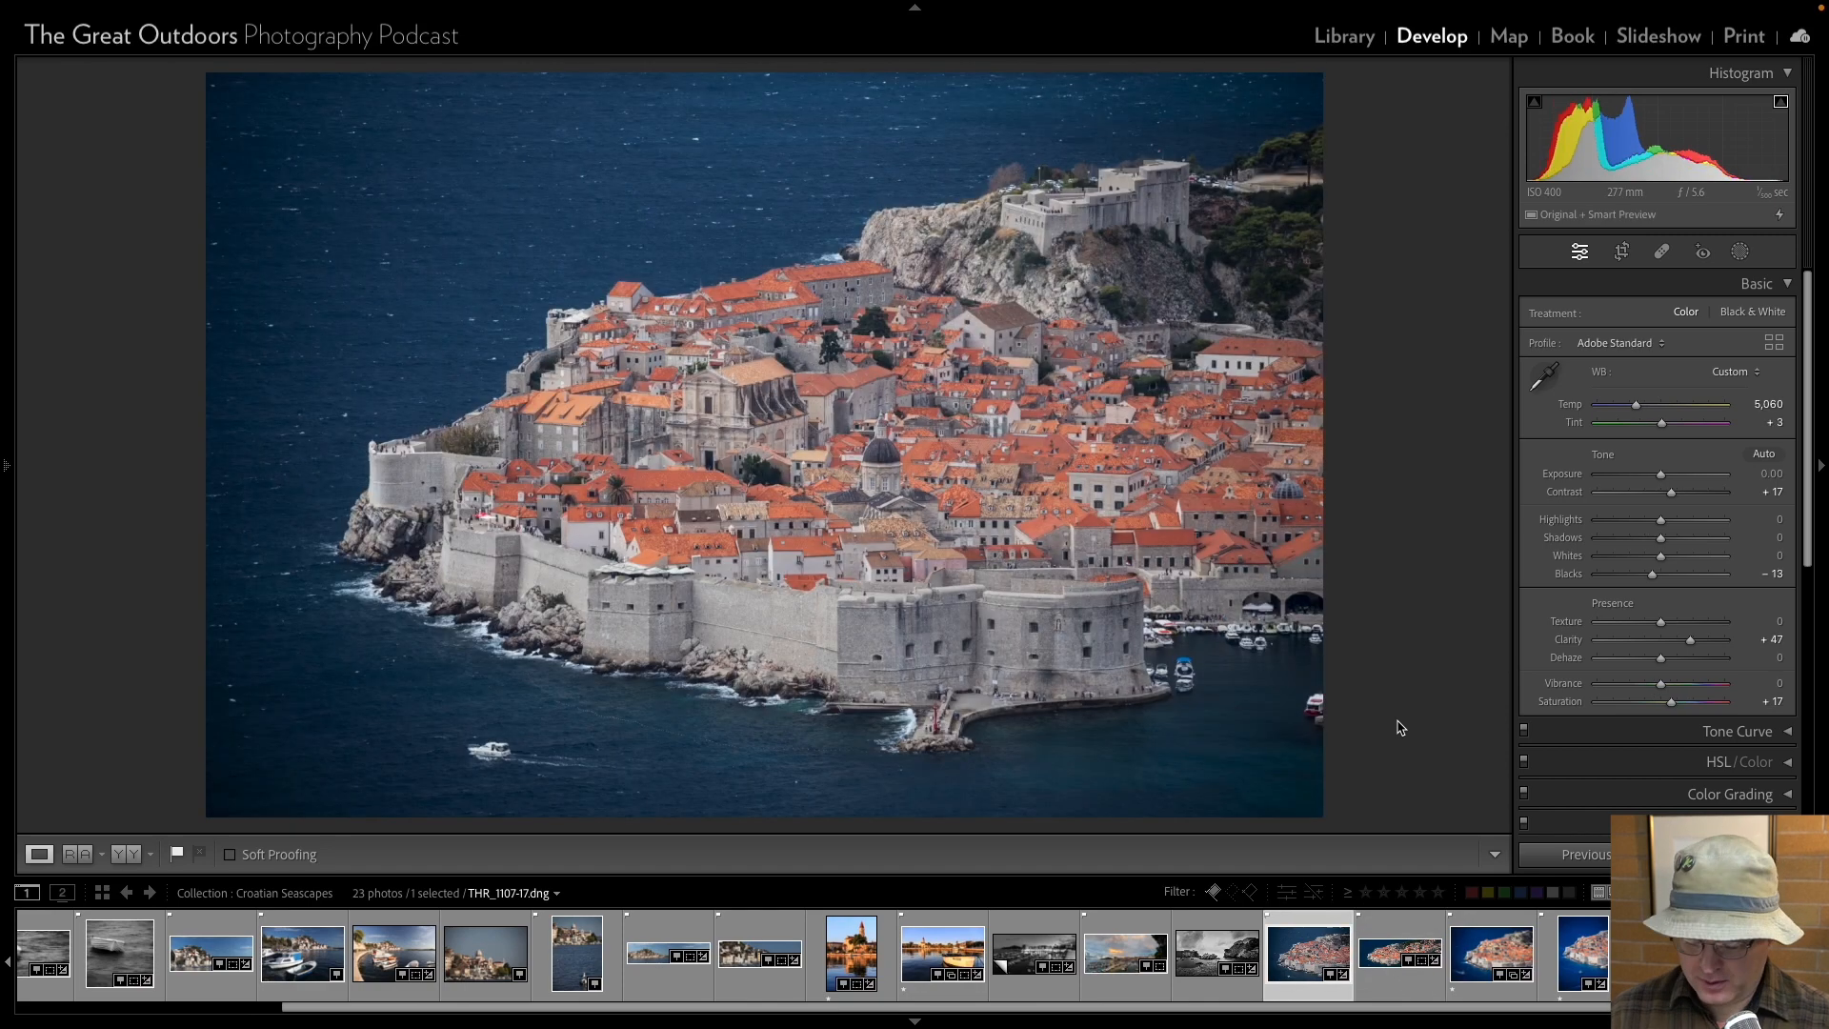
key("Right")
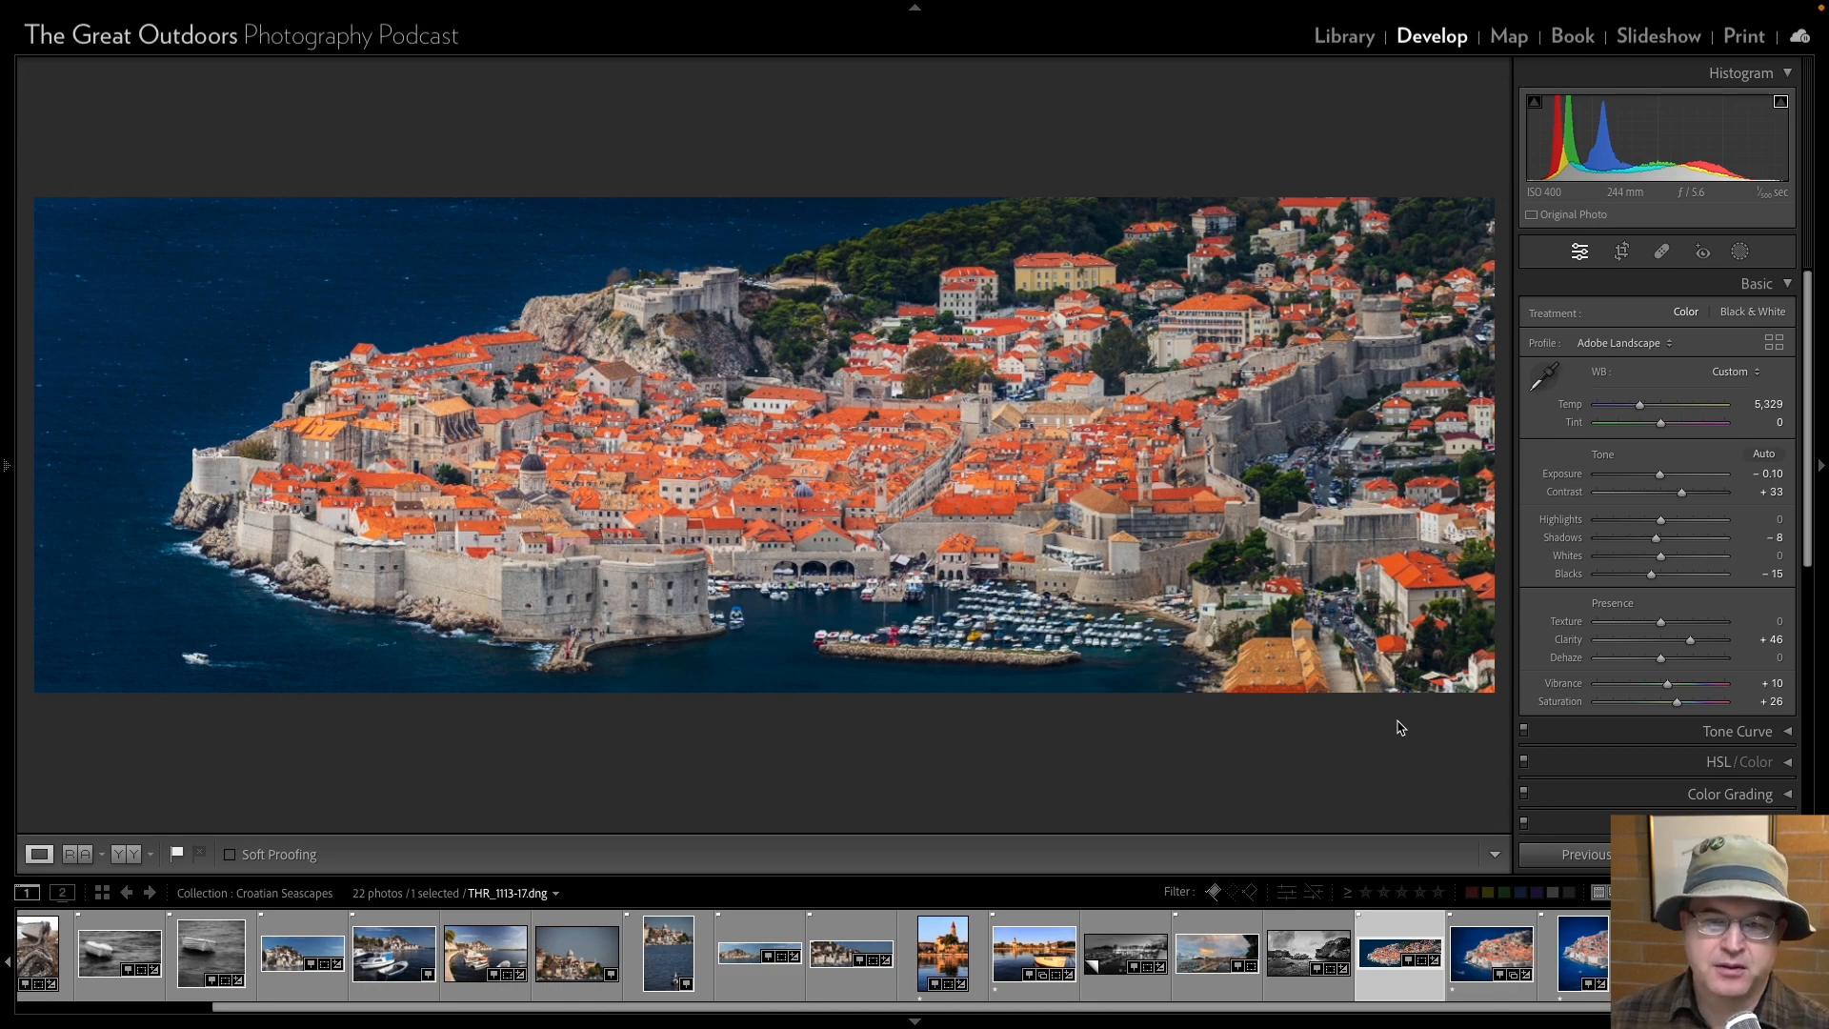
Review the walled-town photos THR_1116-17 and THR_1126-17 and the panoramas THR_1144-17 and THR_1213-17.
key("Right")
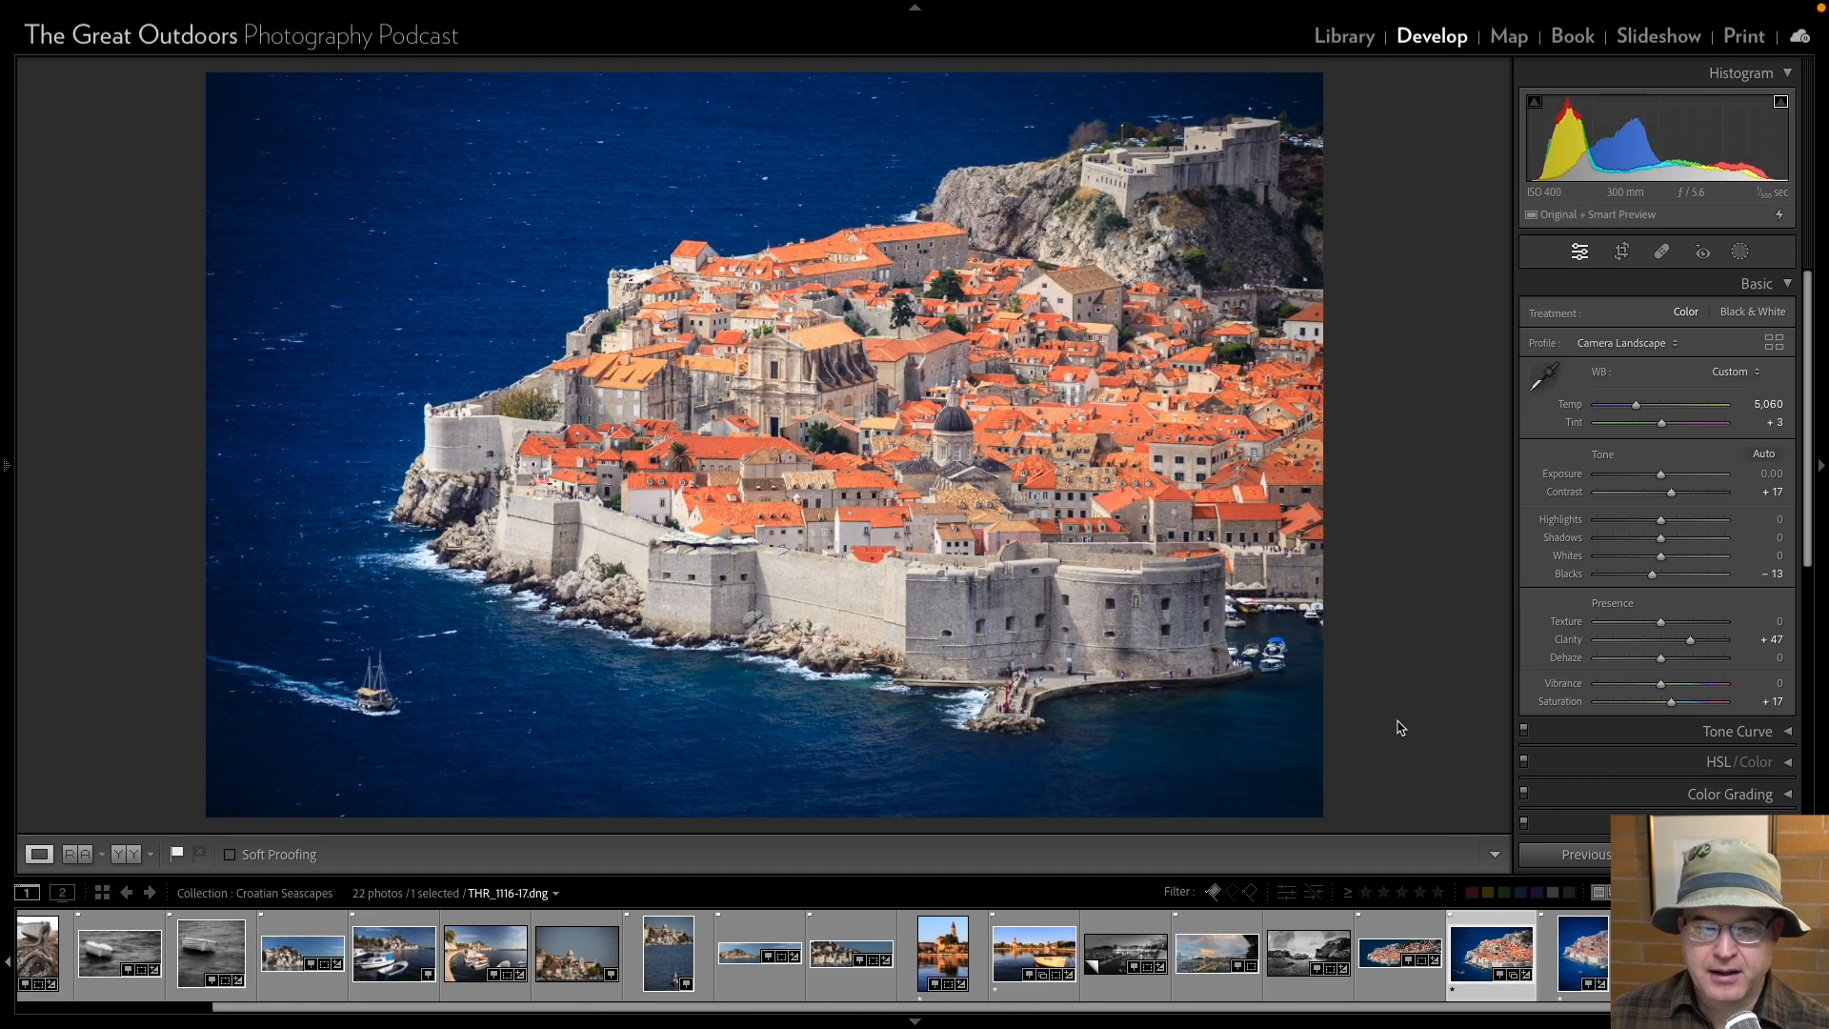
key("Right")
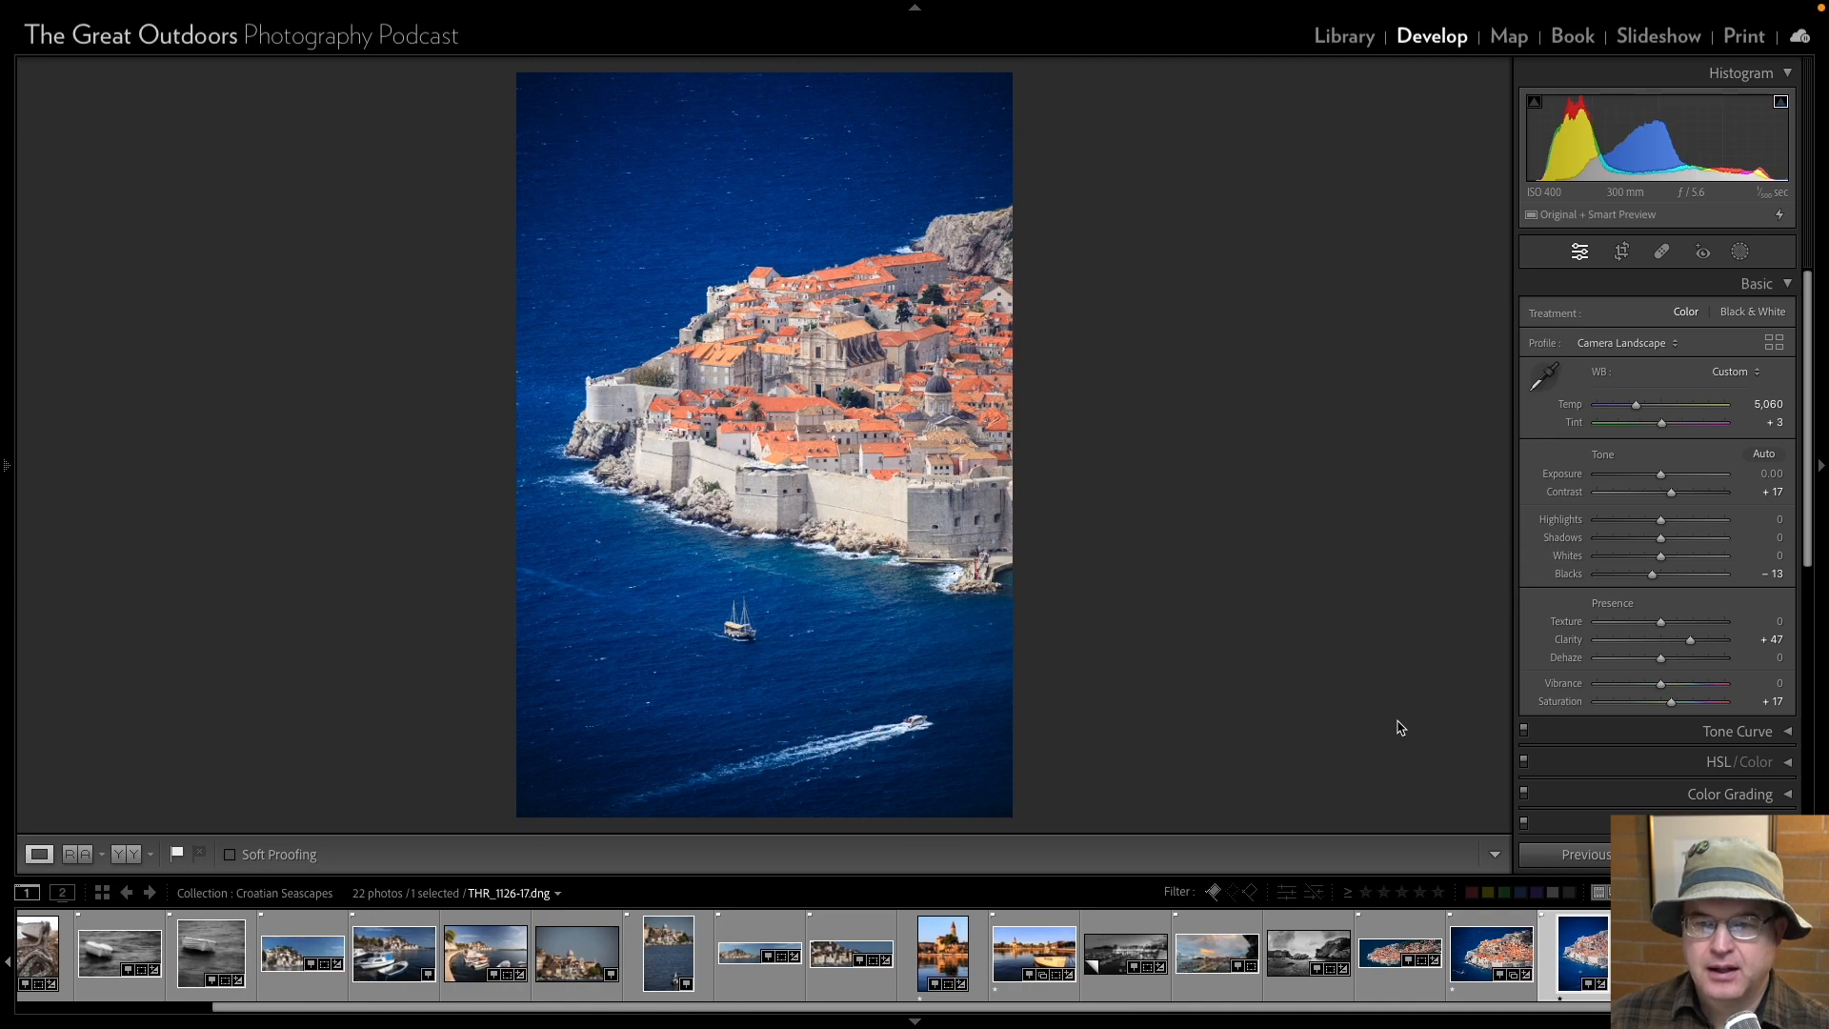
key("Left")
key("Right")
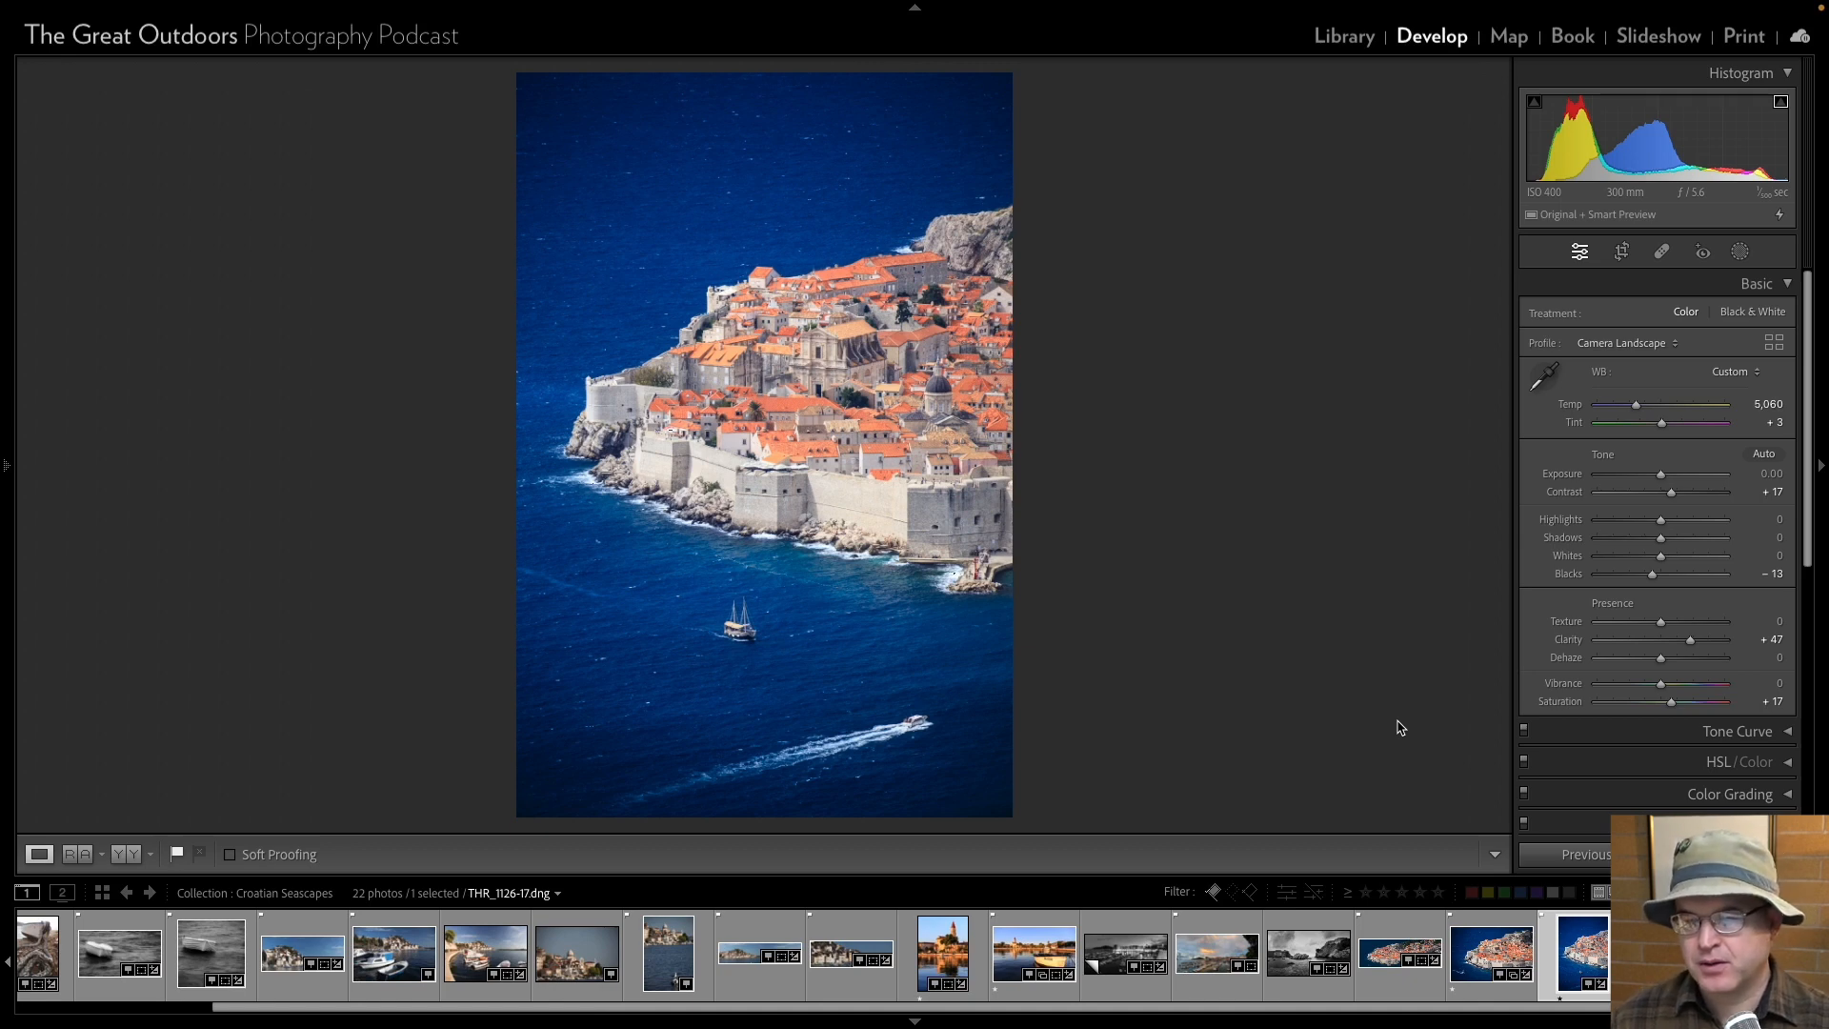
key("Right")
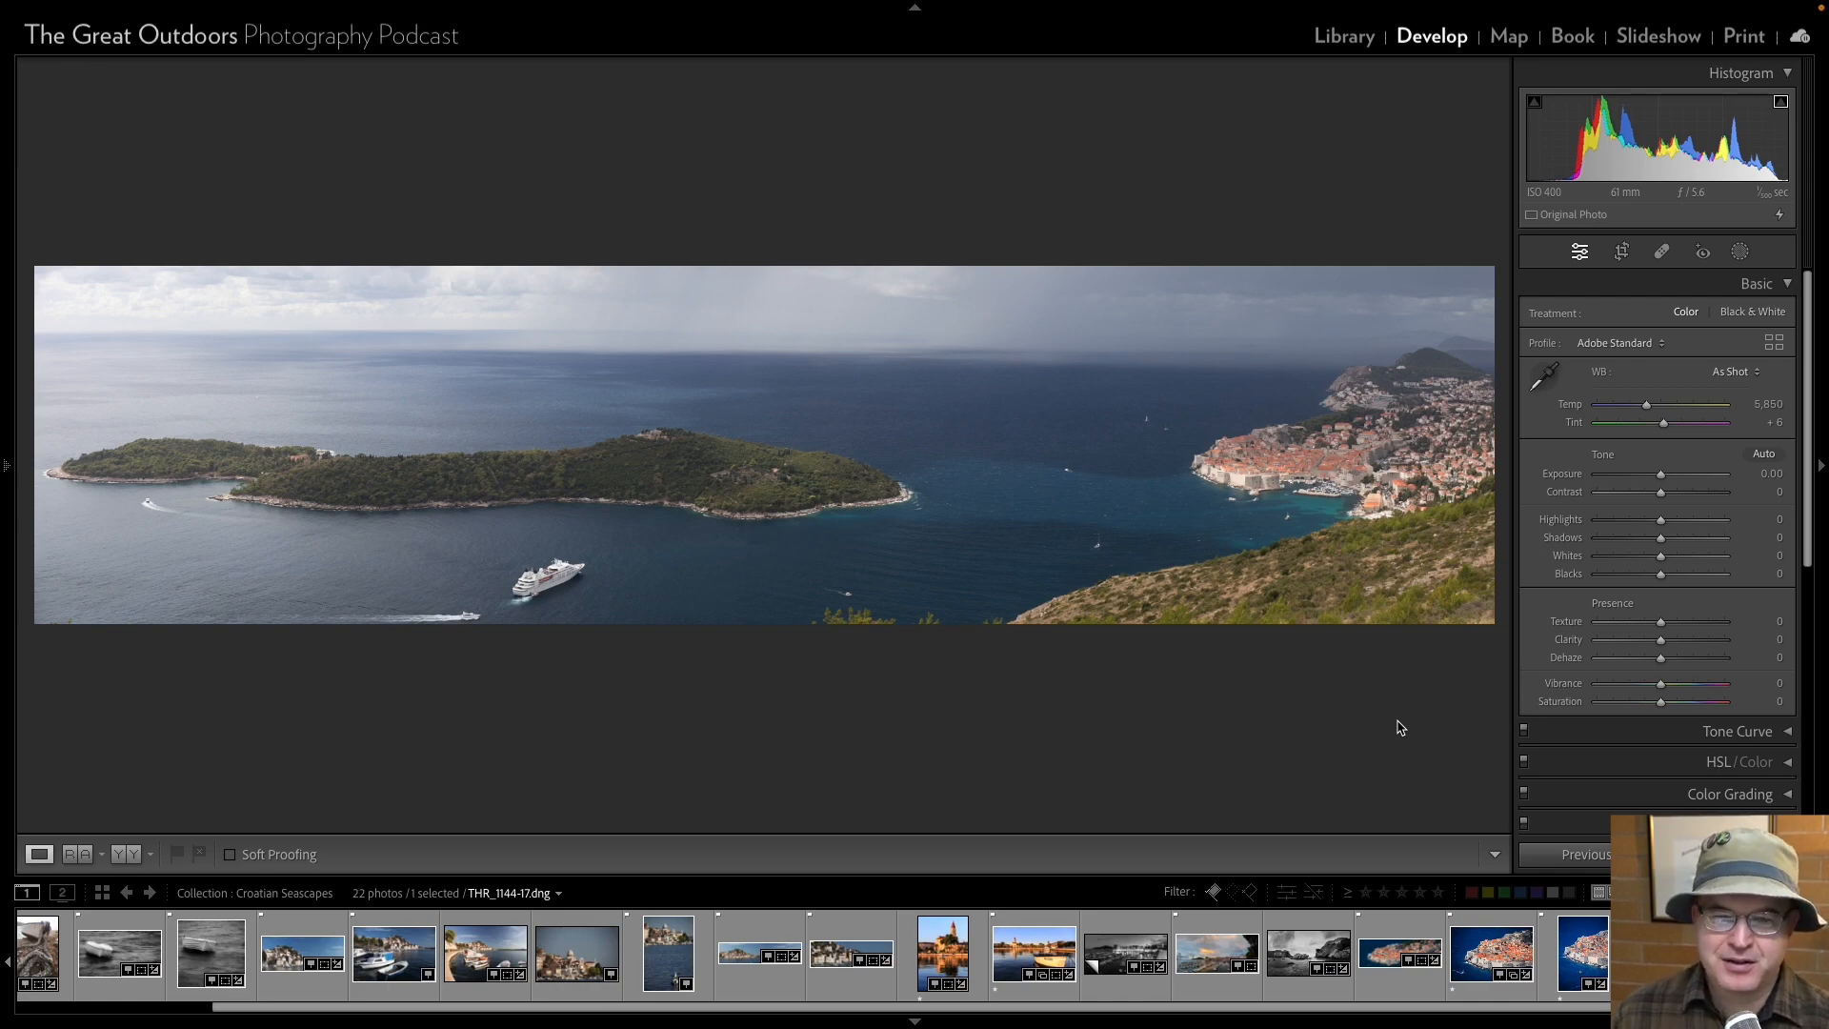
key("Right")
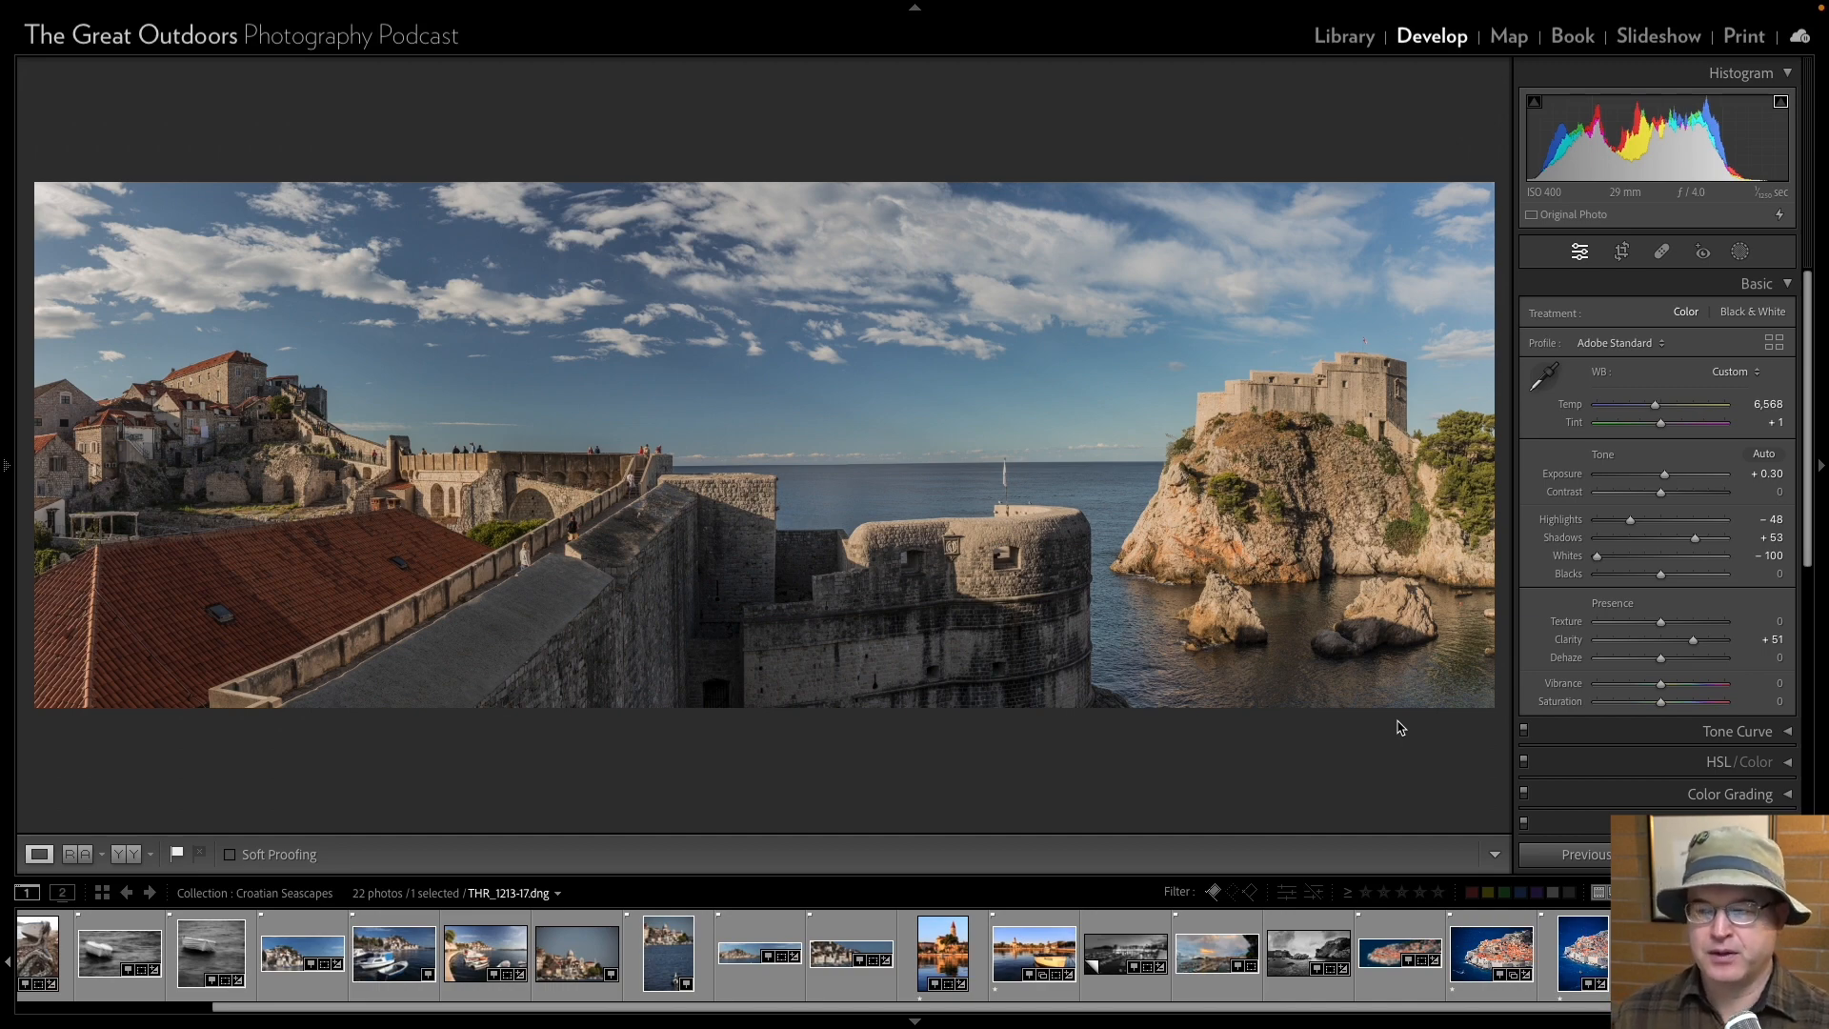
left_click(1564, 914)
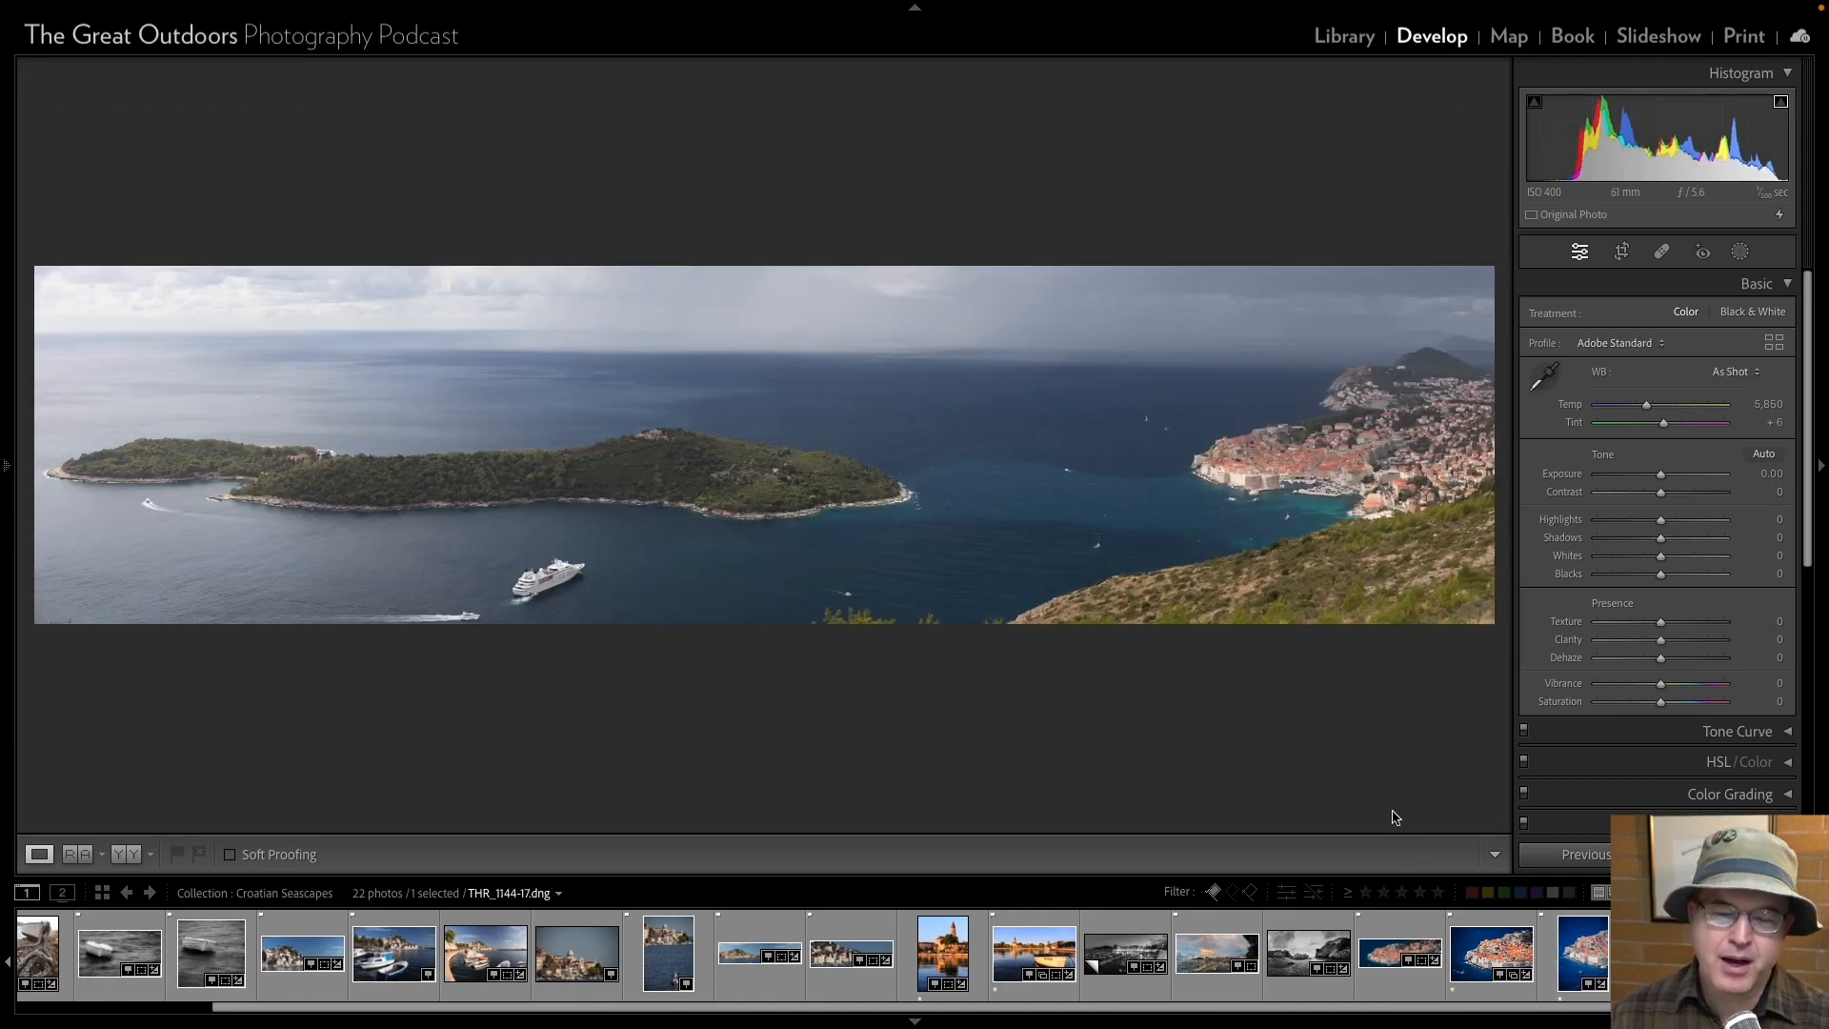
Review the photos in reverse order from the island panorama THR_1144-17 to the church tower reflection THR_0546-17.
key("Left")
key("Left")
key("Left")
key("Left")
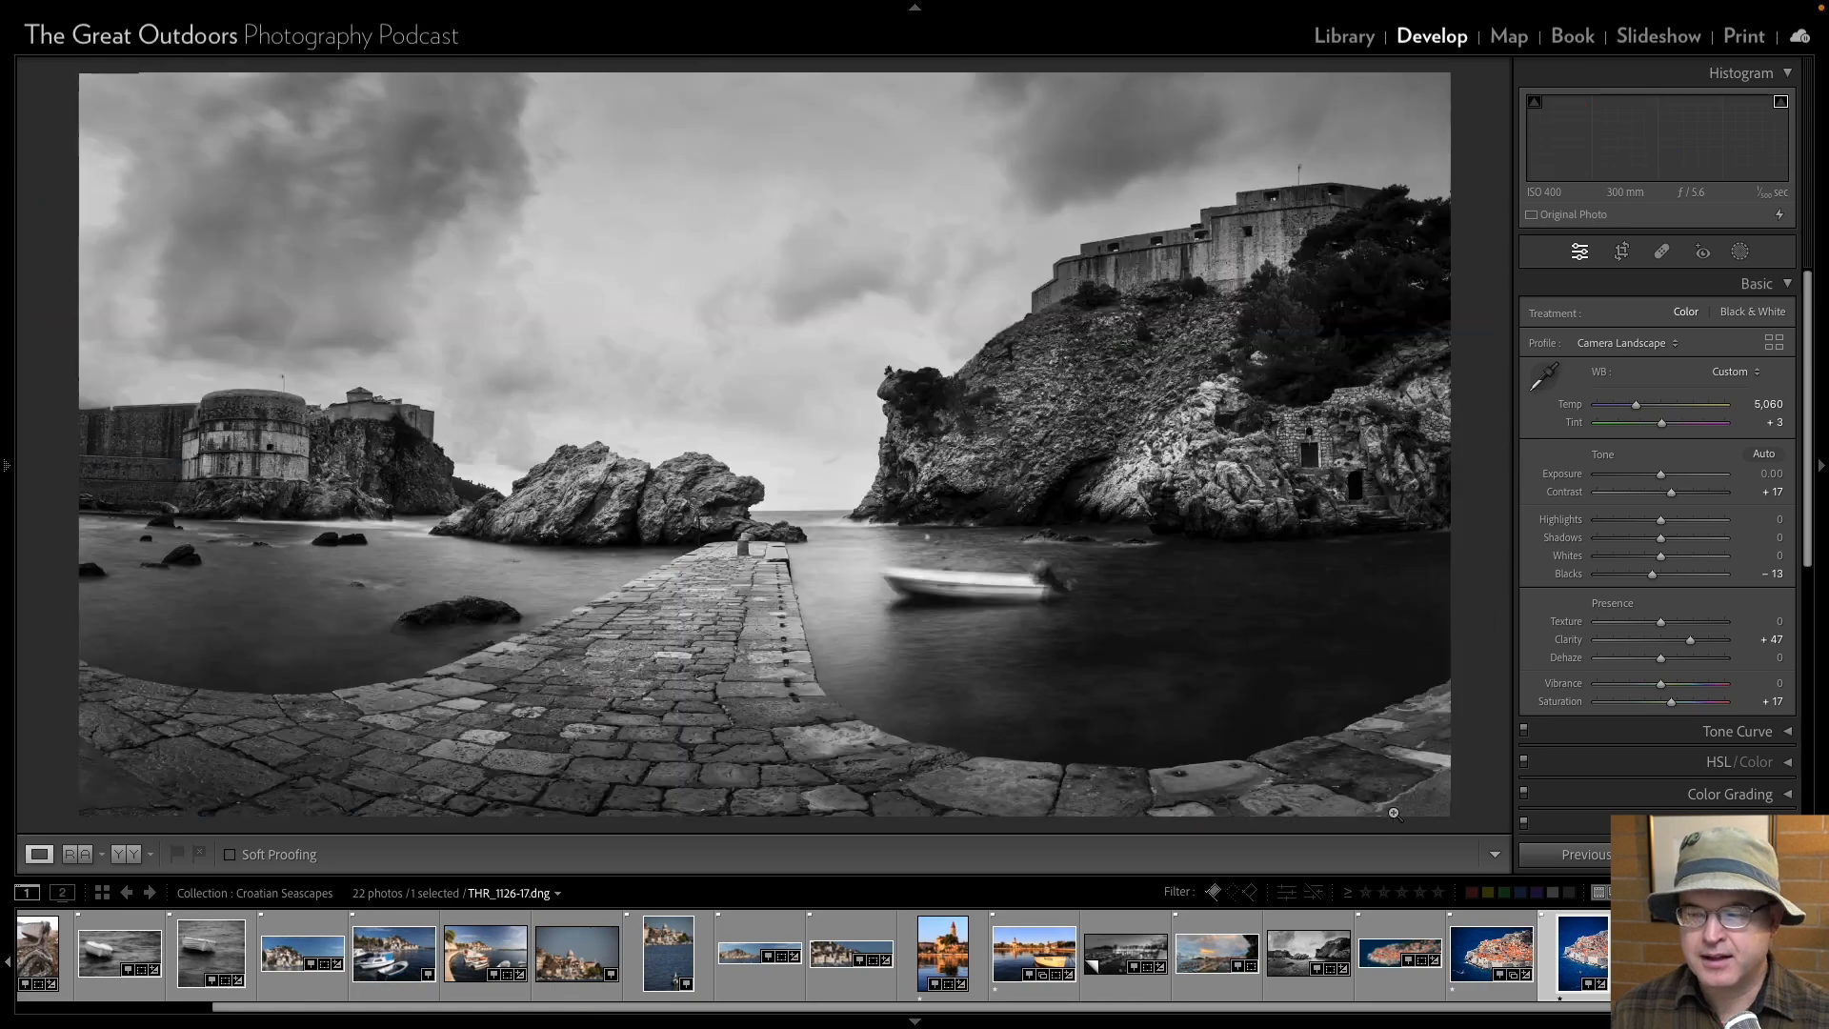
key("Left")
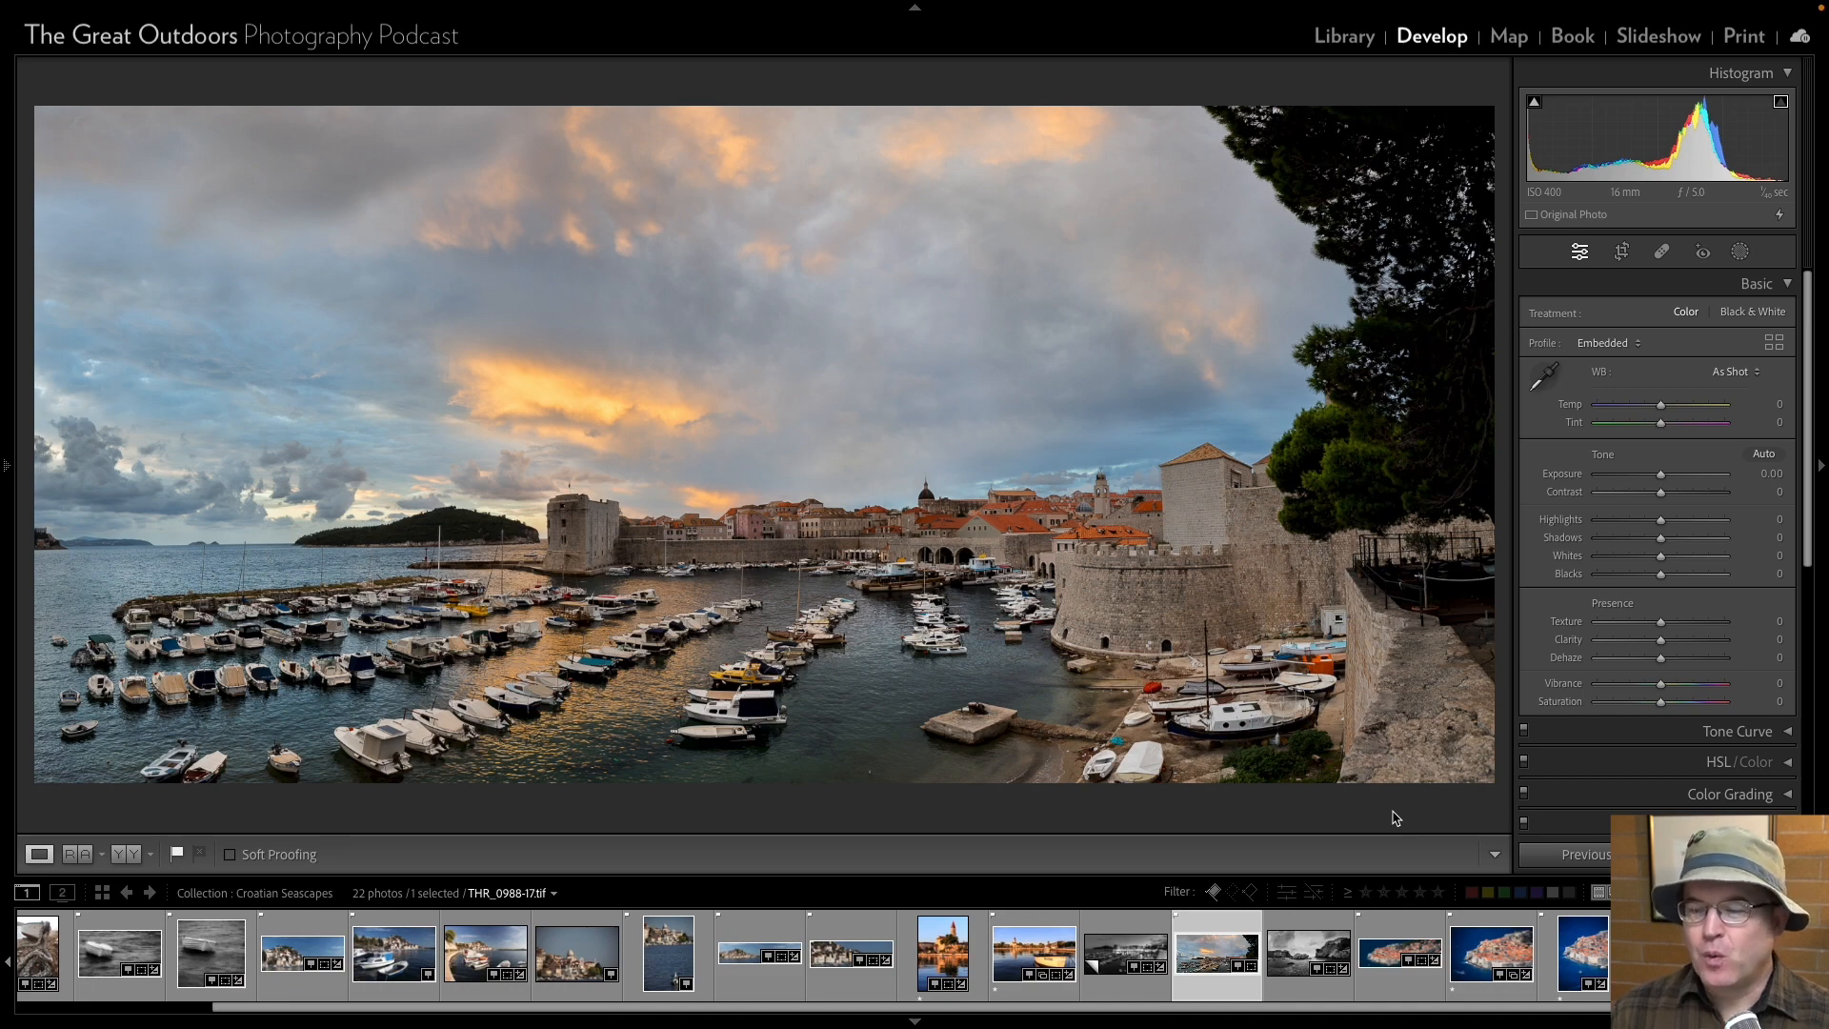
key("Left")
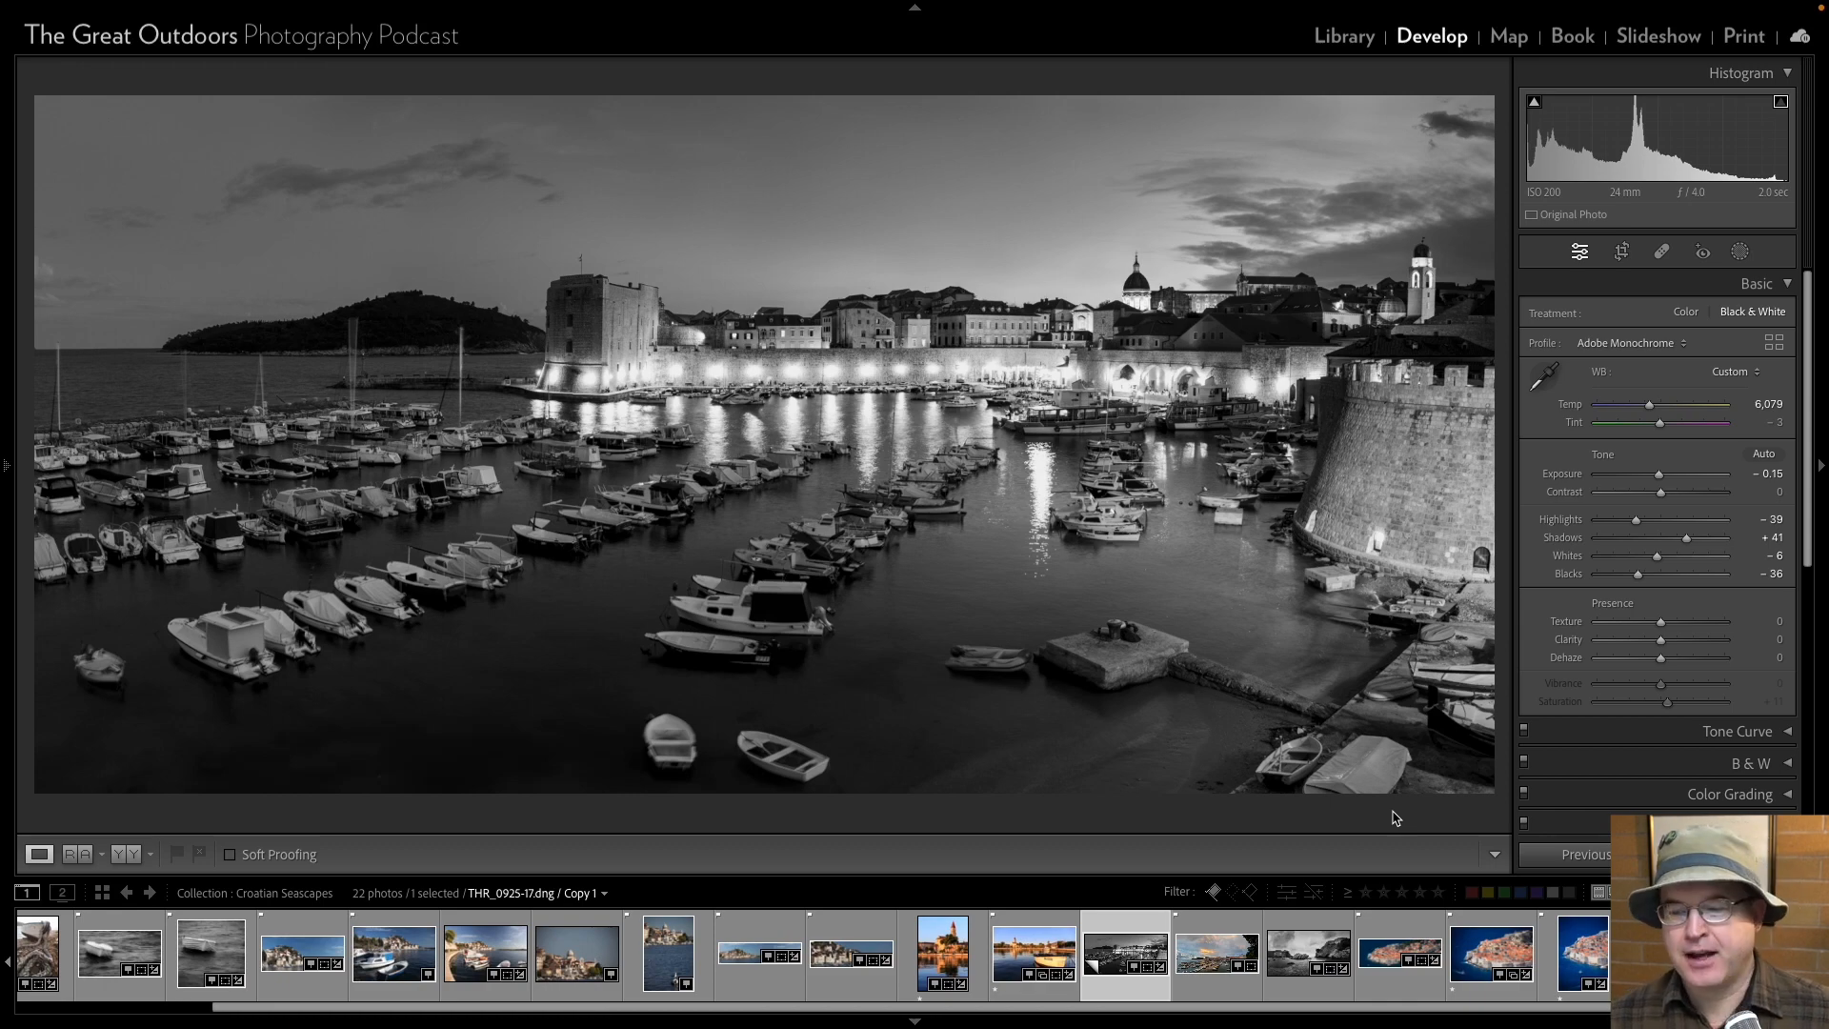
key("Left")
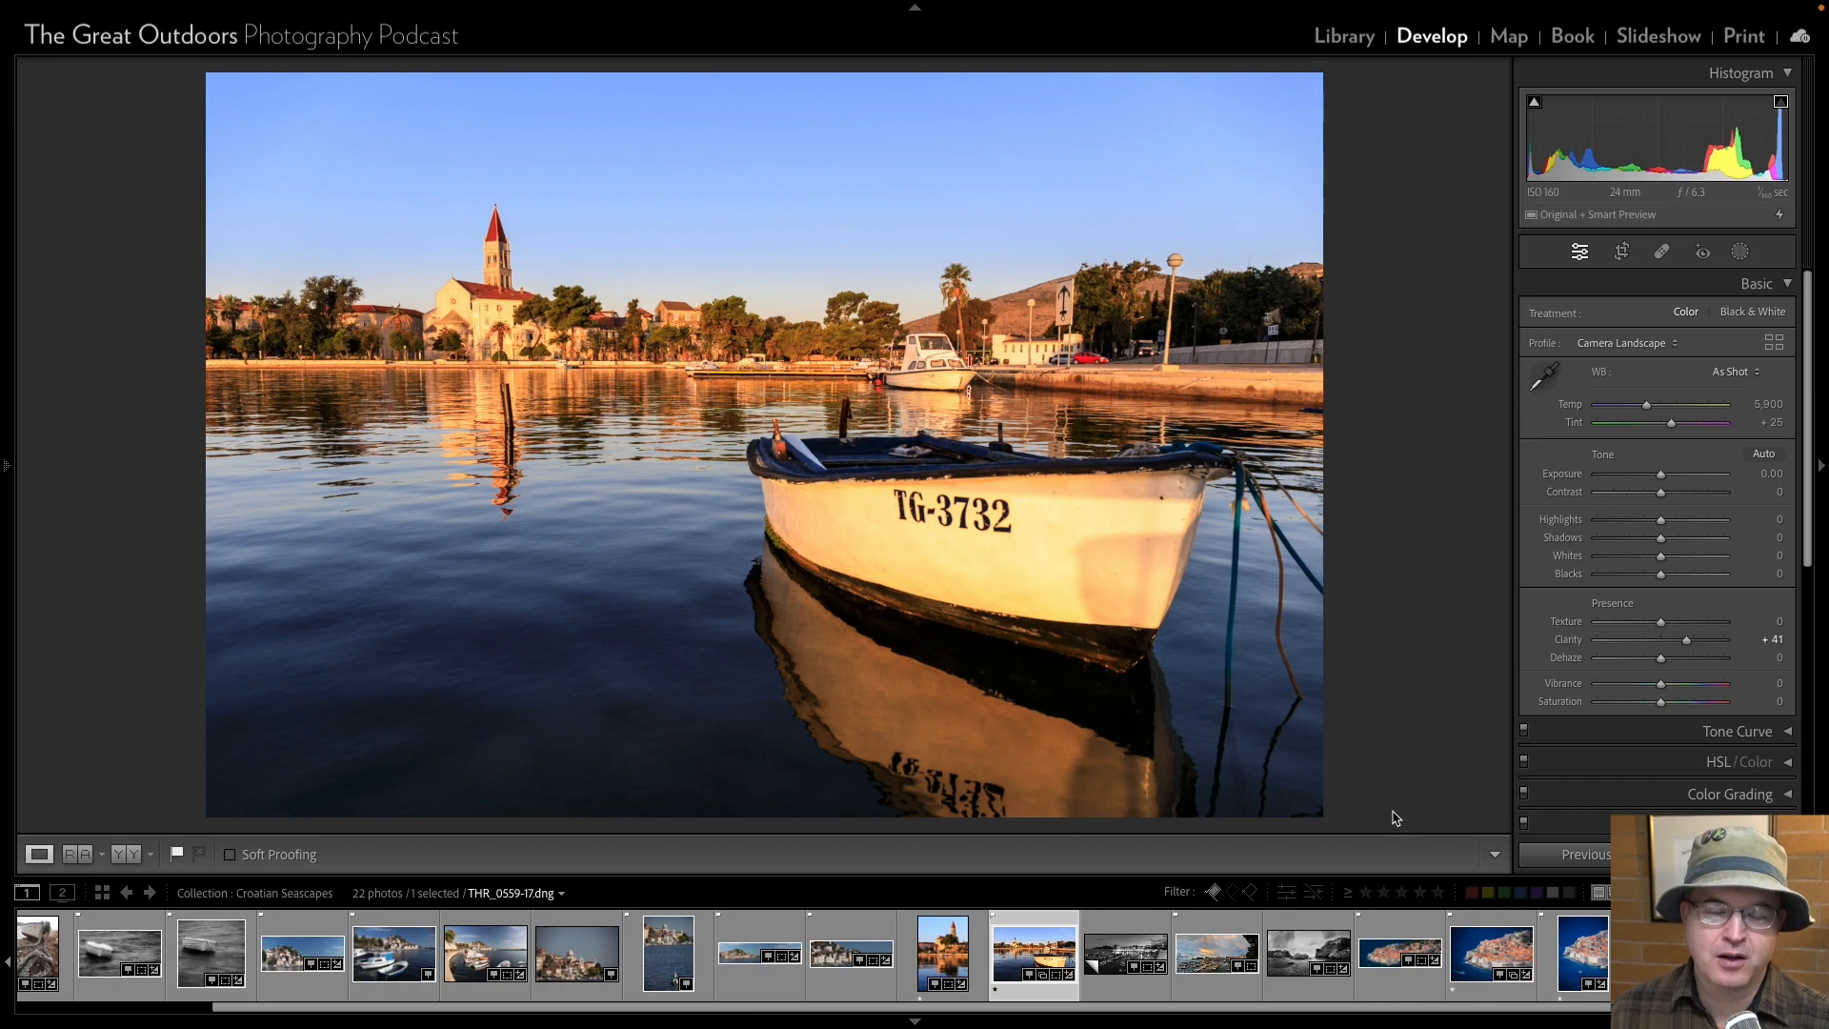
key("Left")
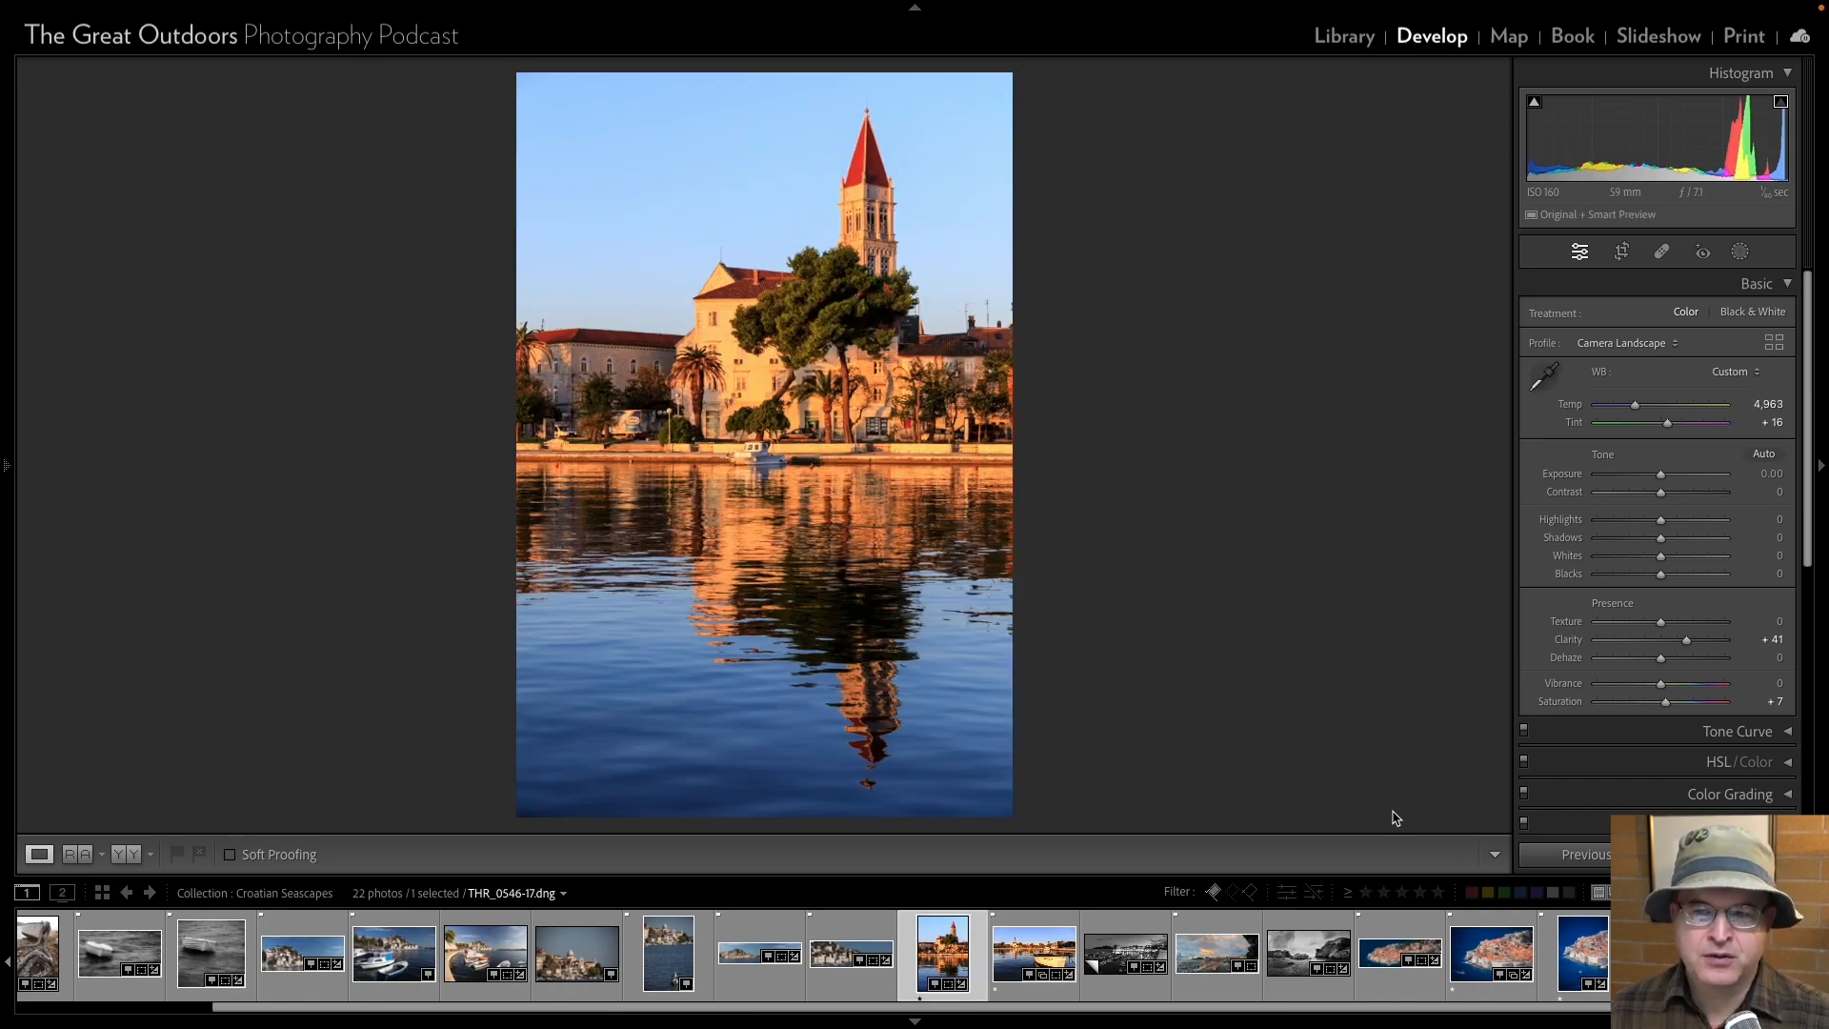
Crop the panorama THR_0375-17 tightly around the hillside town, cutting away most of the open sea and distant shore.
key("Left")
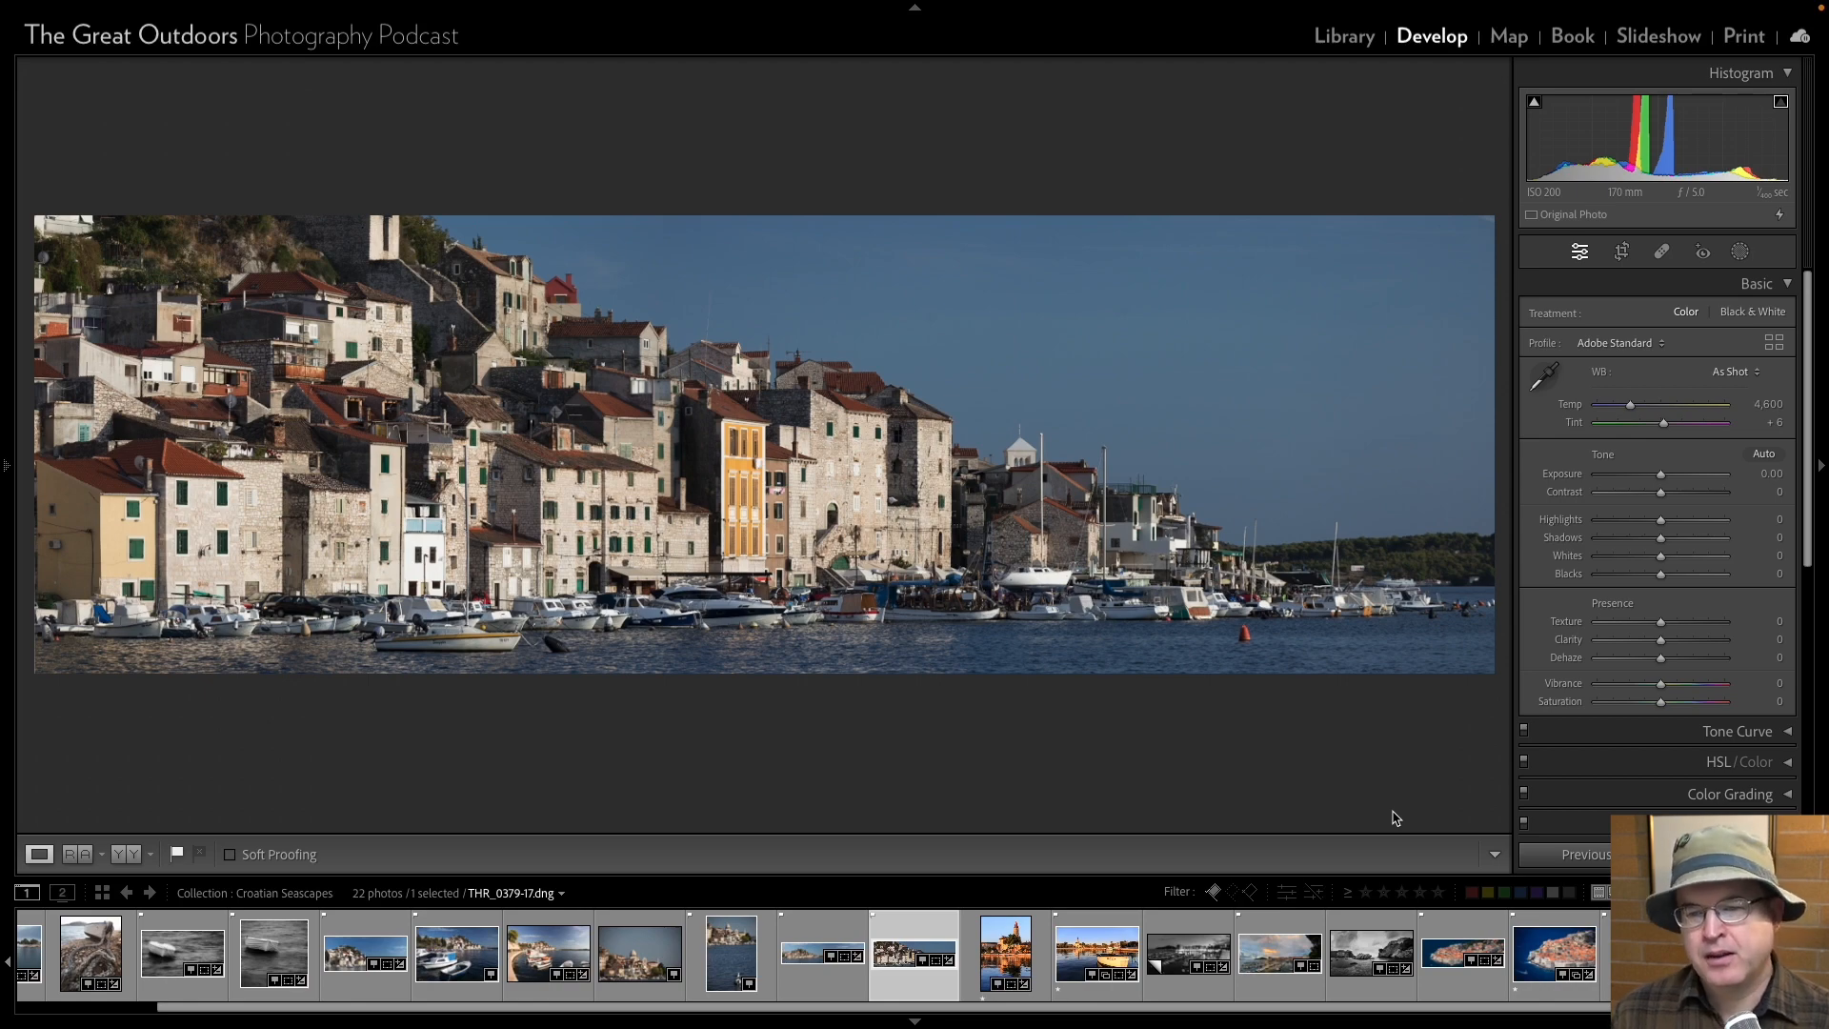
key("Left")
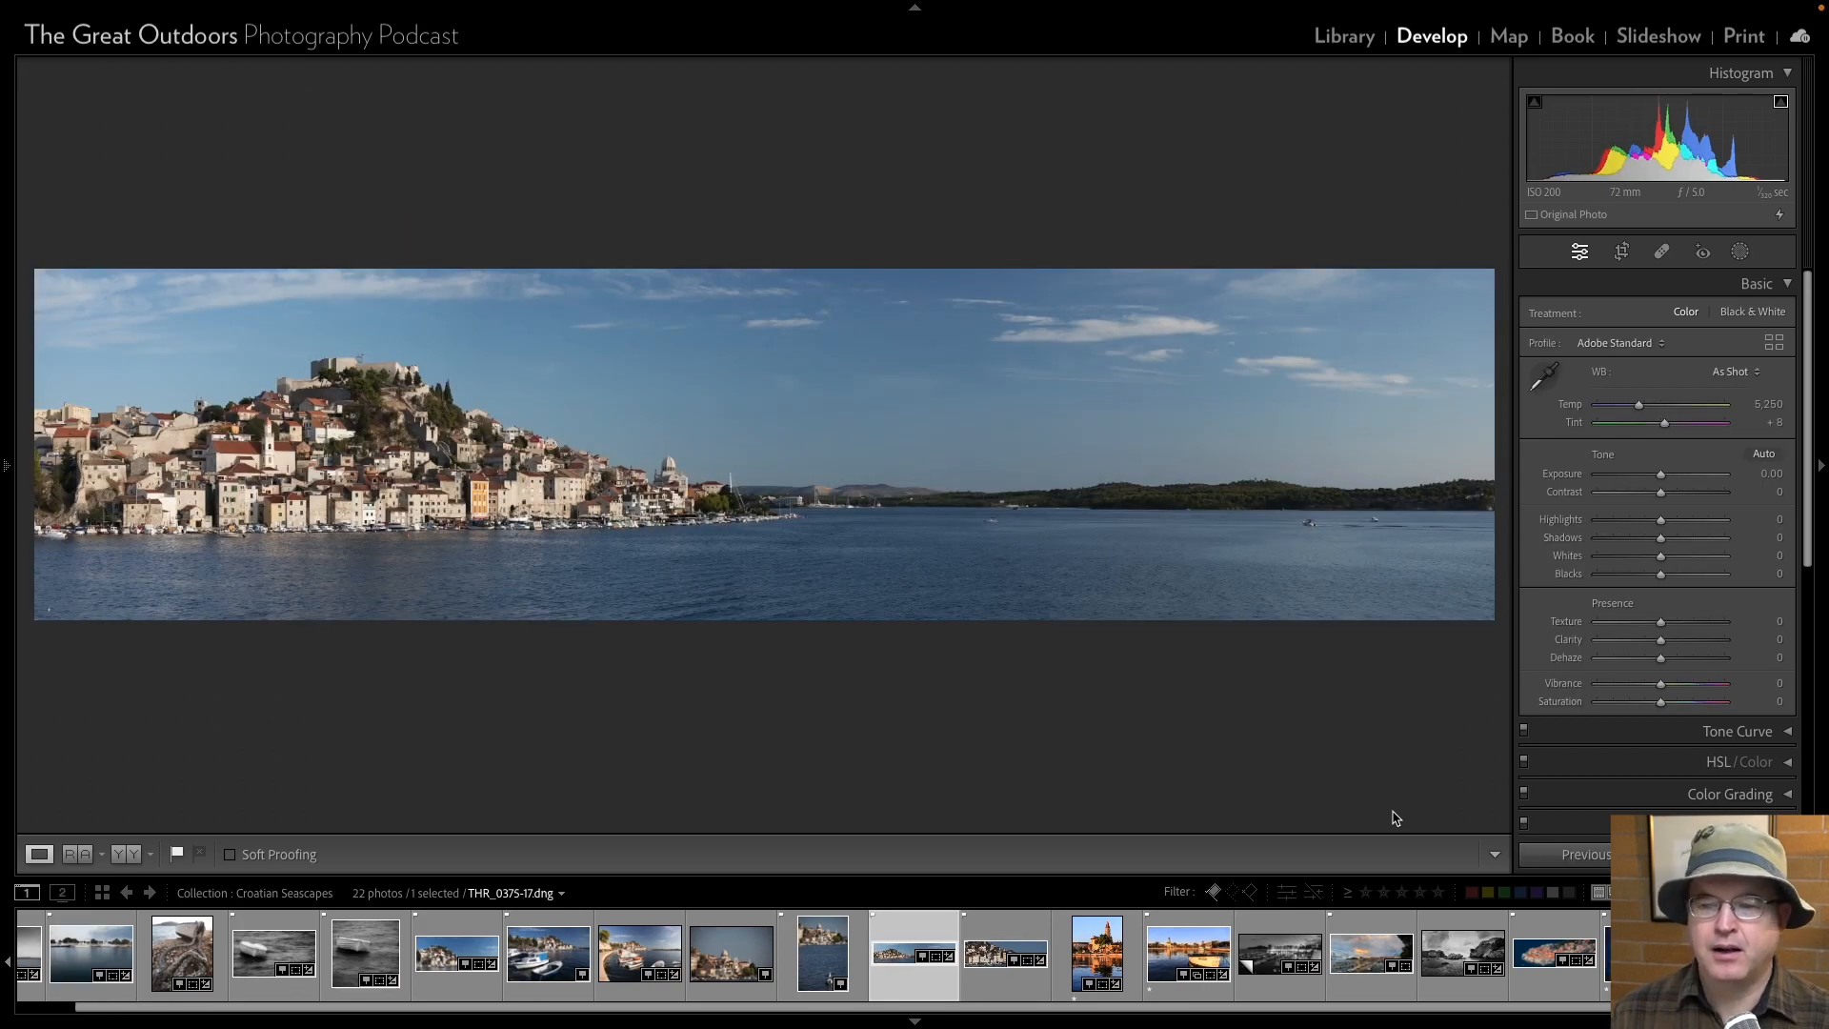
left_click(1621, 251)
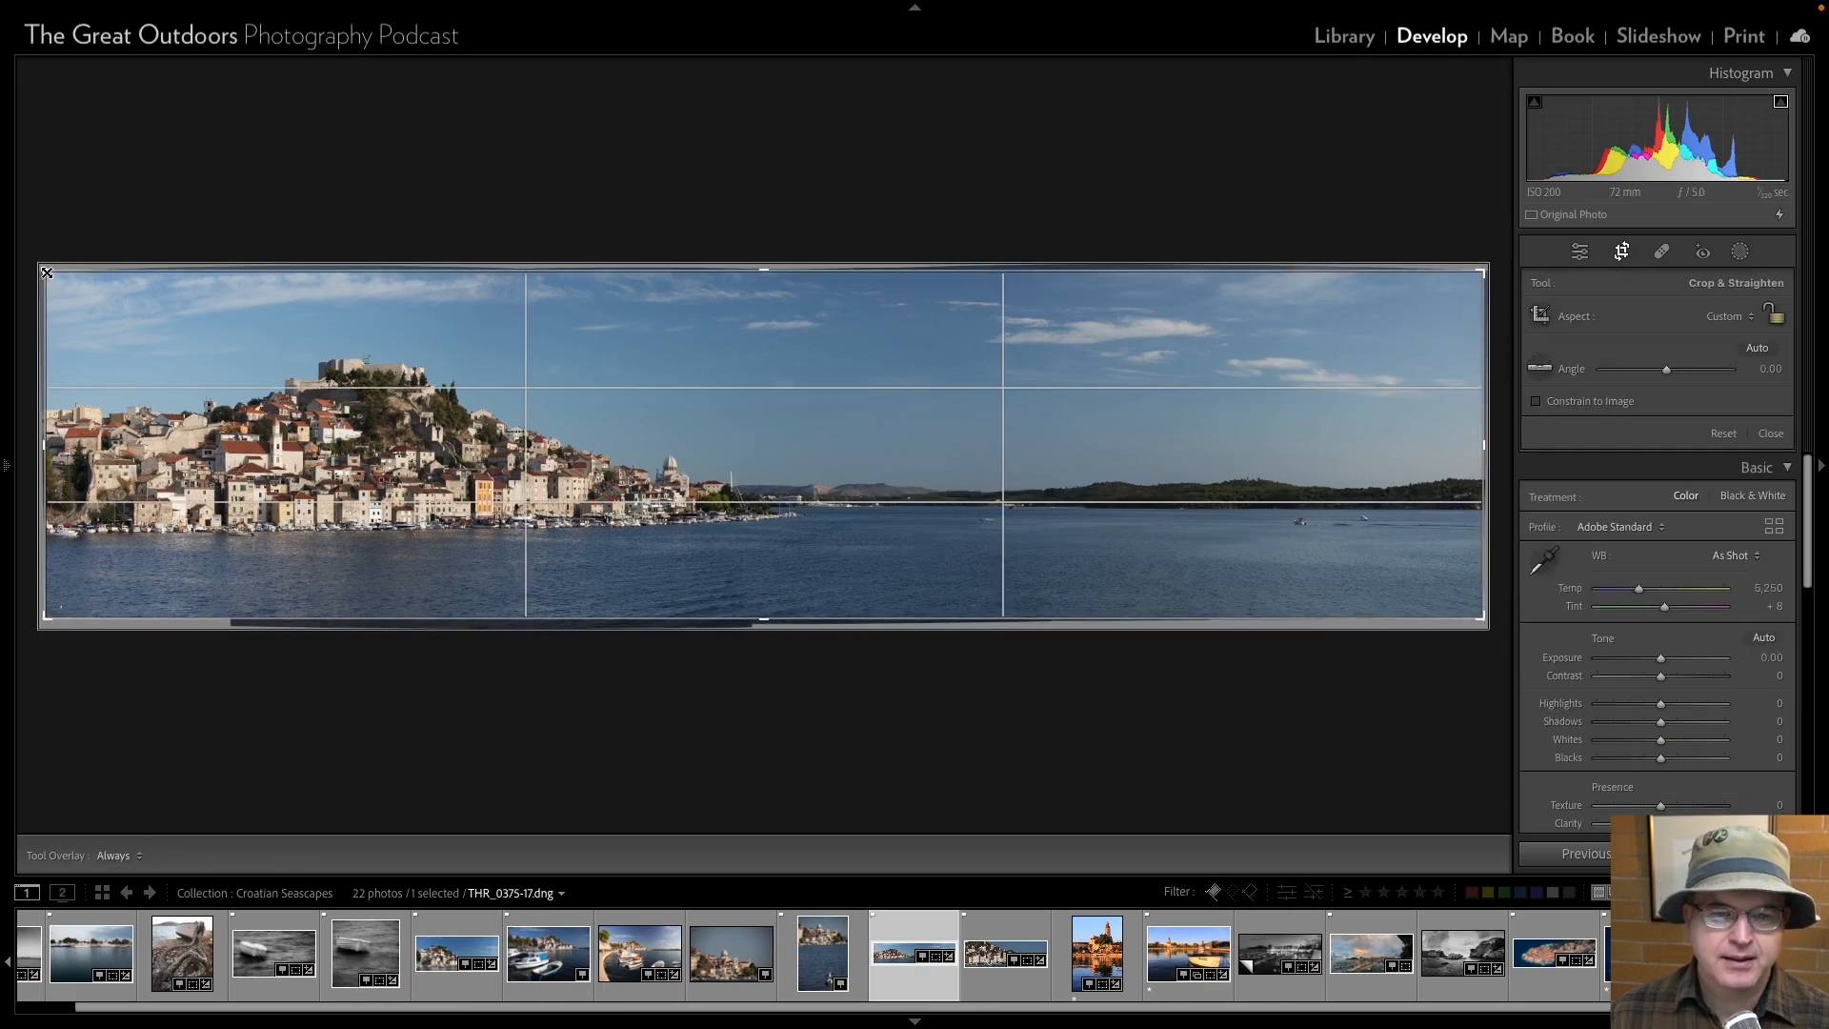
left_click_drag(35, 274, 142, 296)
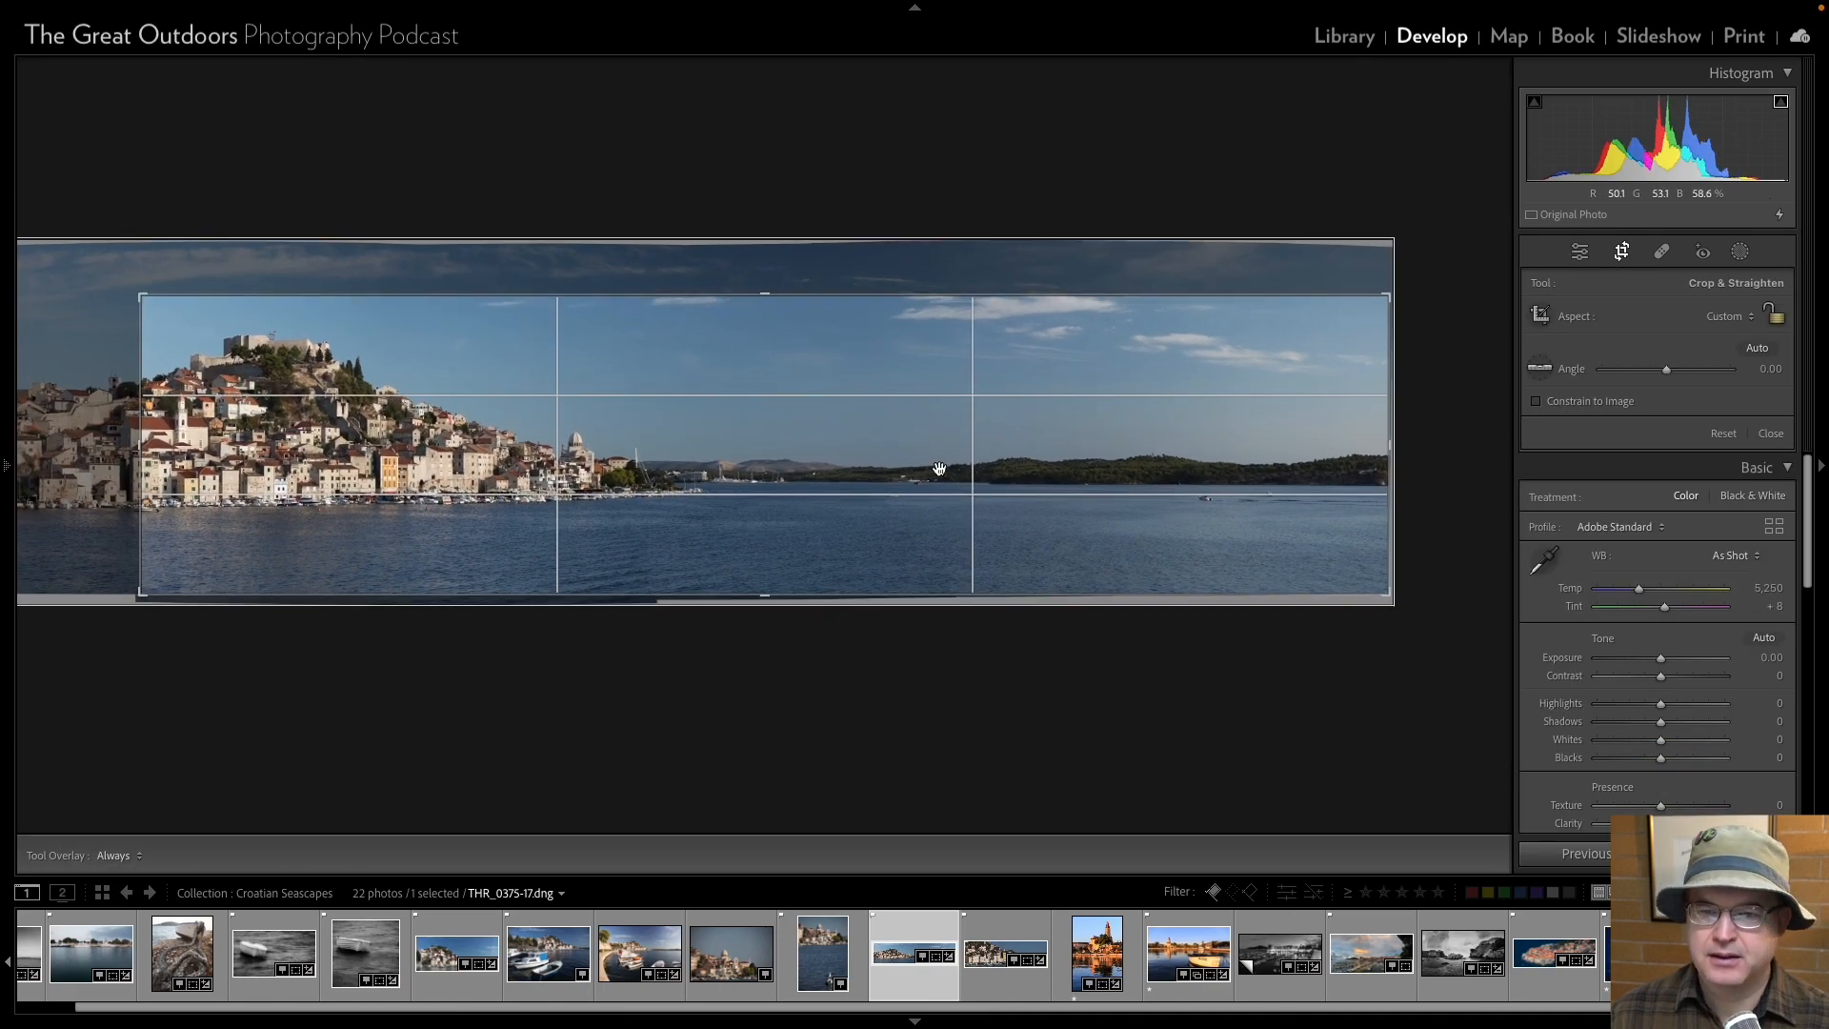
left_click_drag(1391, 594, 1121, 570)
left_click_drag(406, 445, 394, 444)
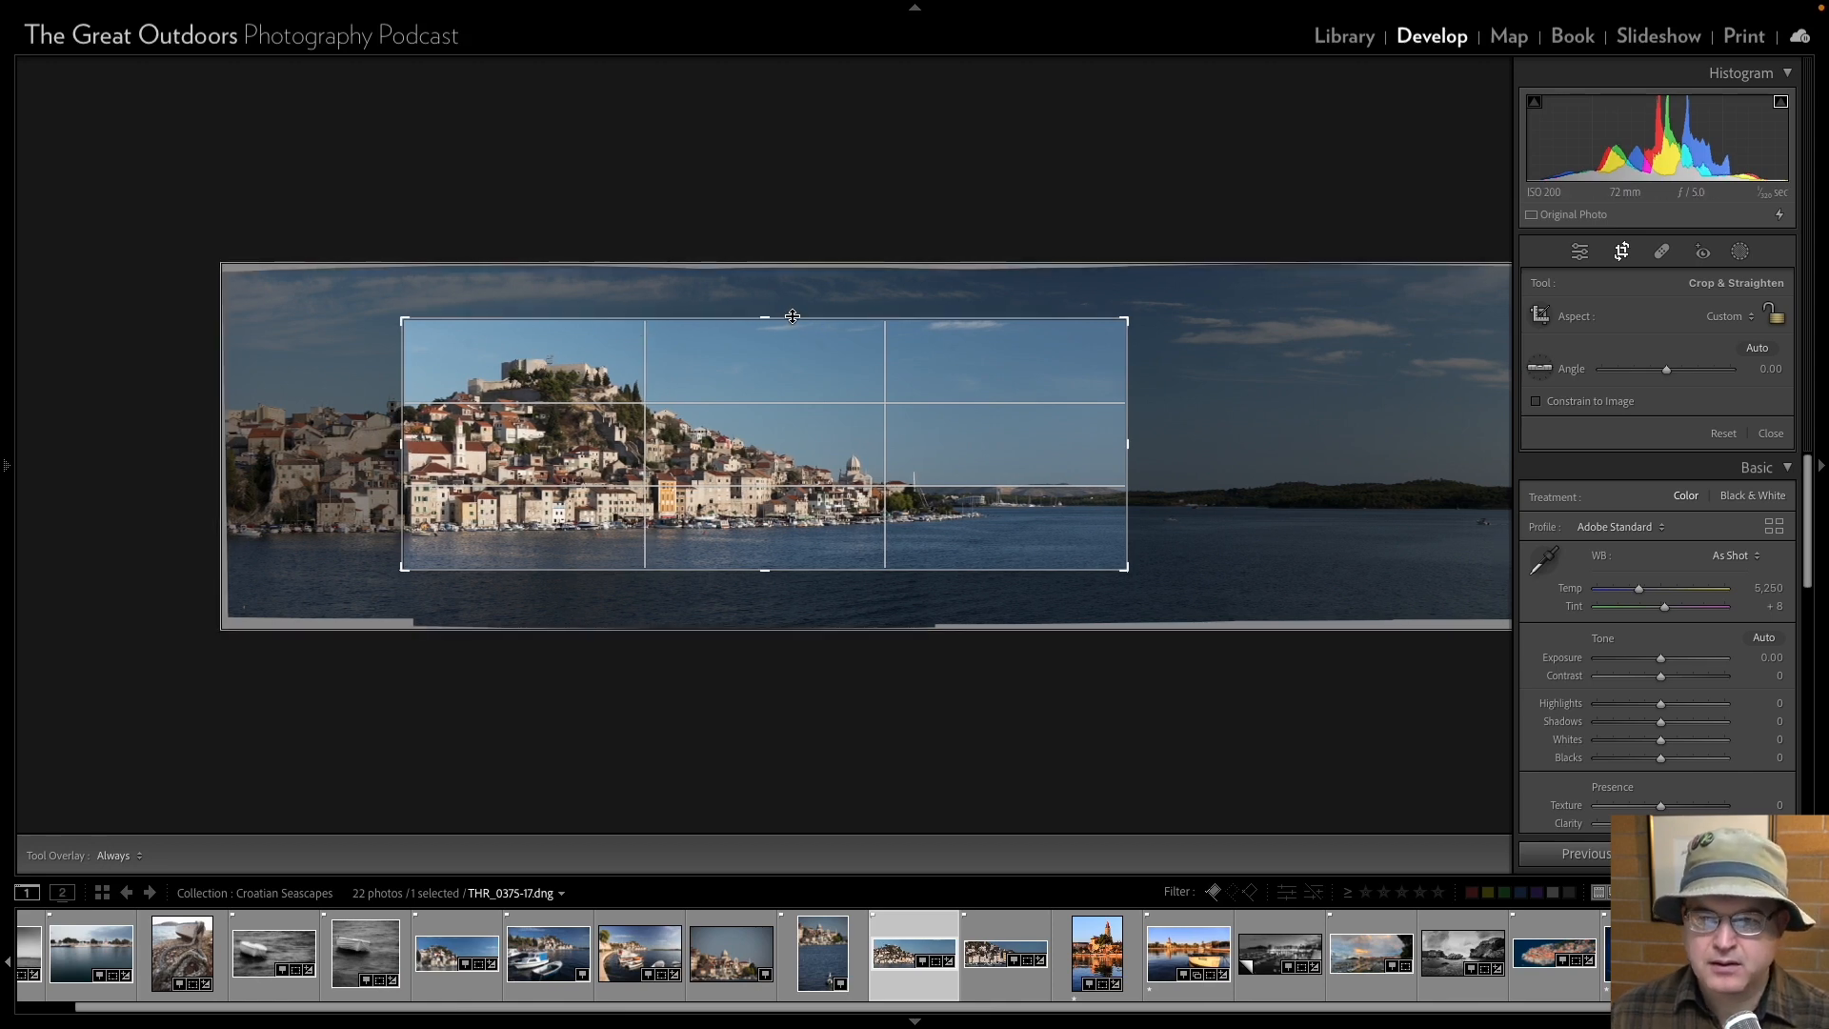
left_click_drag(767, 319, 768, 302)
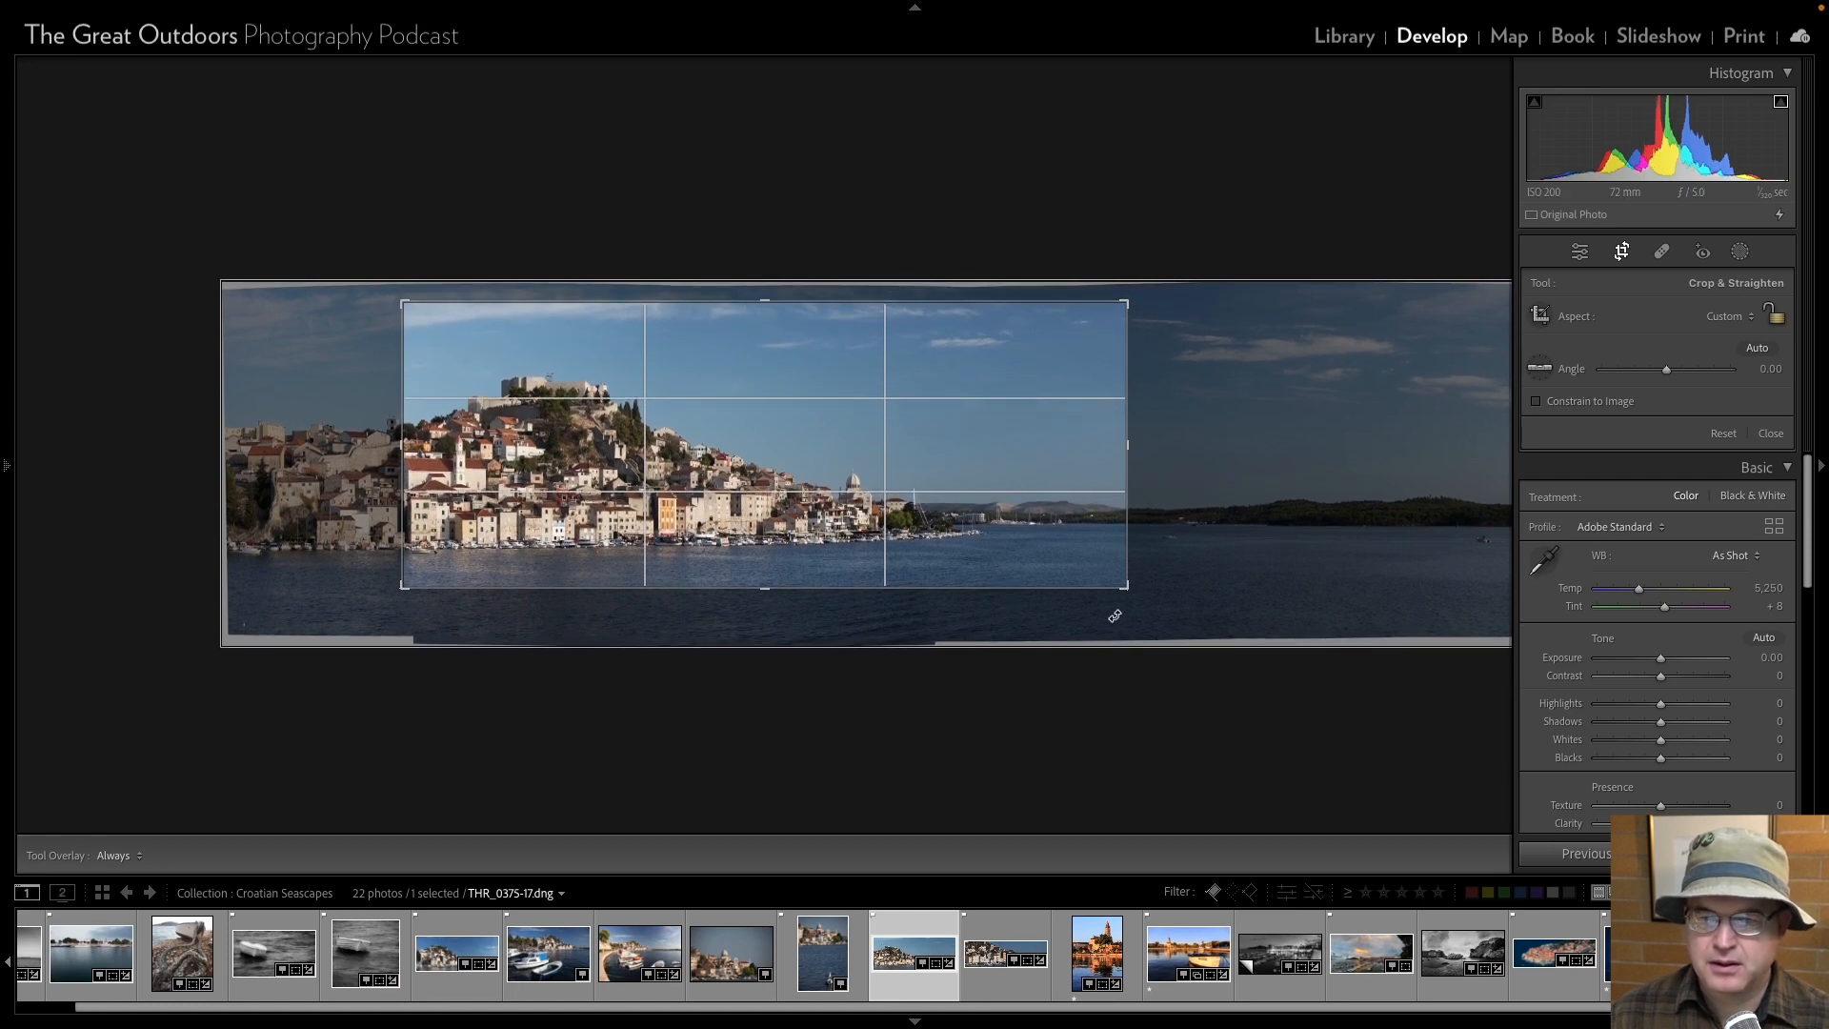
left_click_drag(1124, 587, 1106, 592)
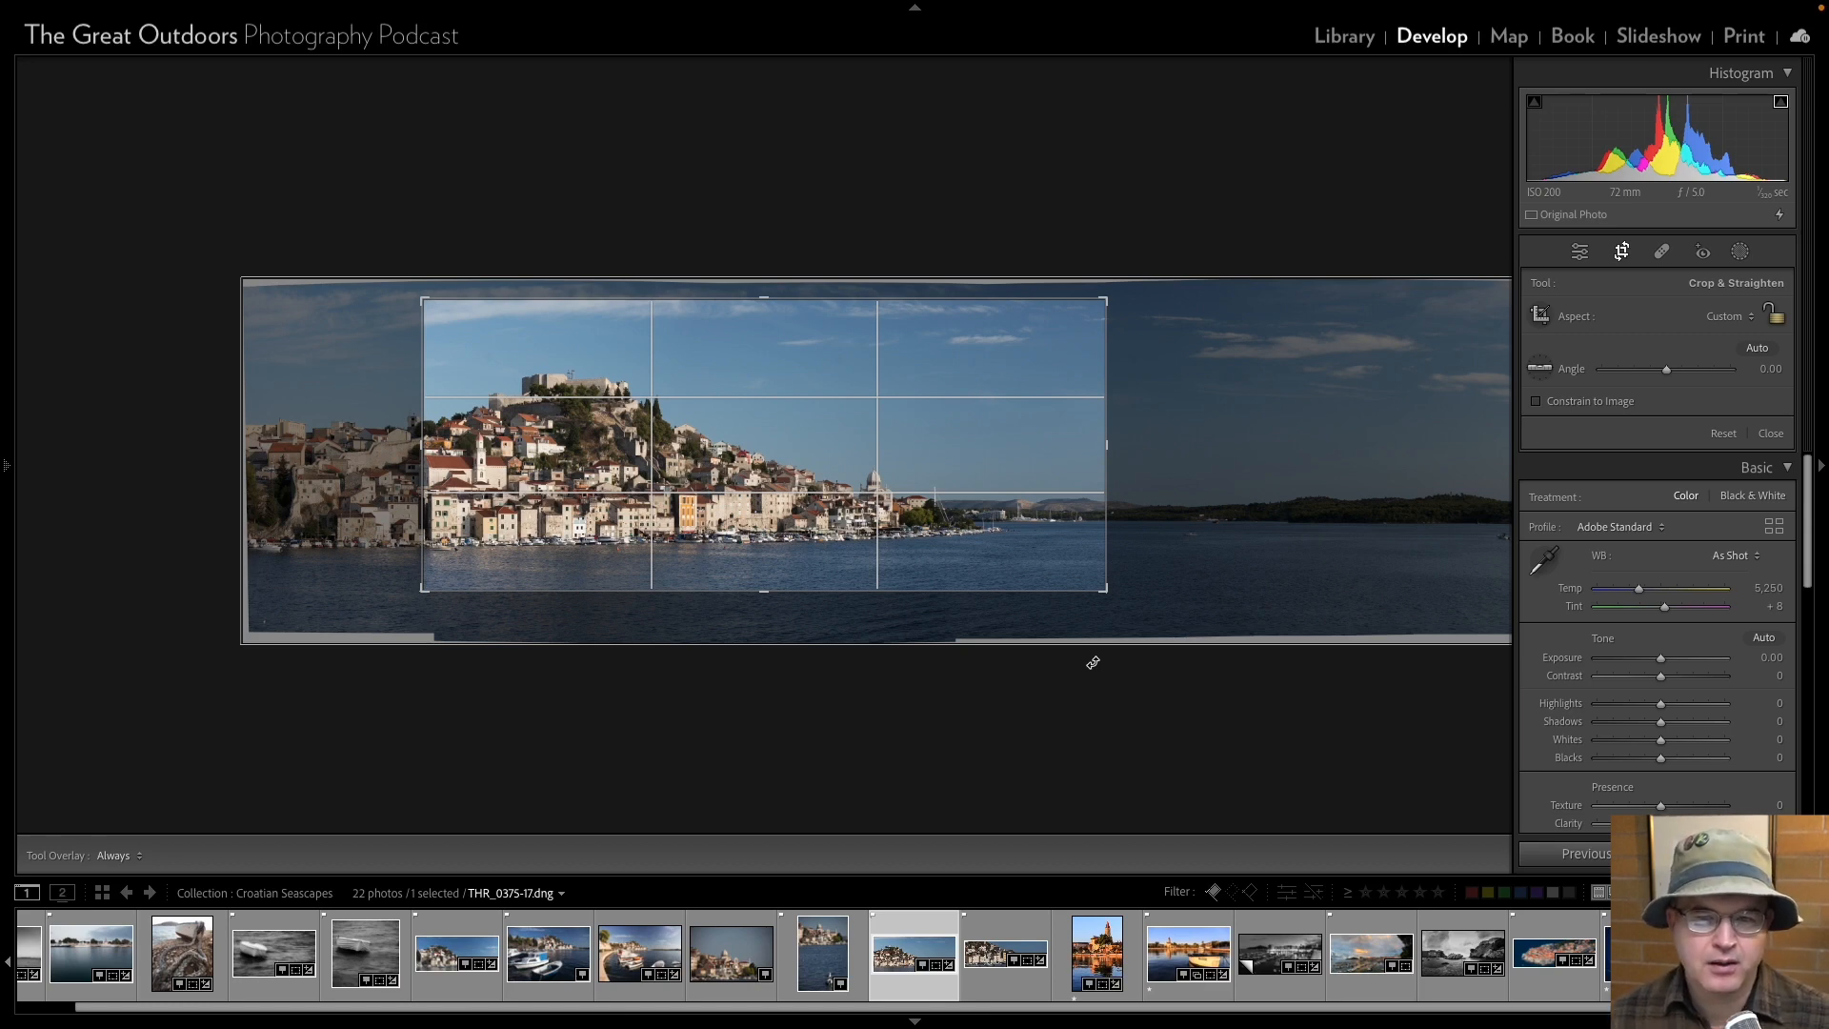
left_click_drag(764, 300, 765, 296)
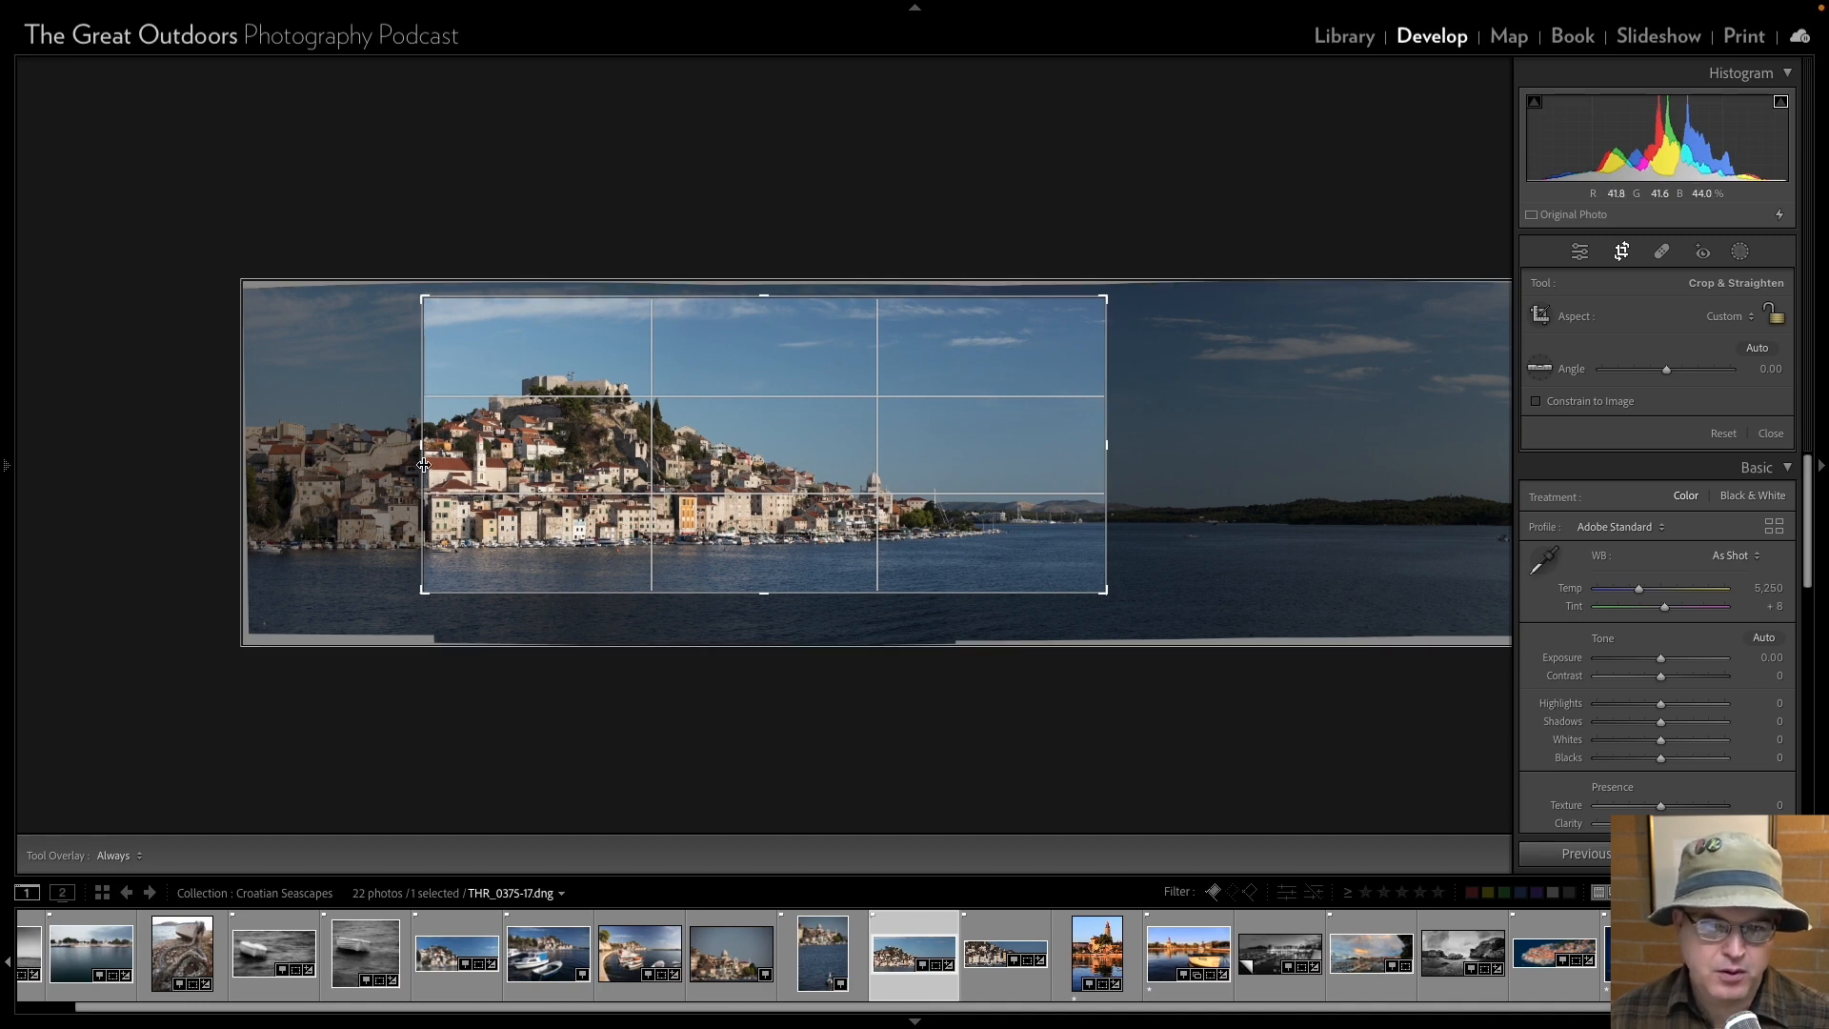
left_click_drag(422, 452, 421, 452)
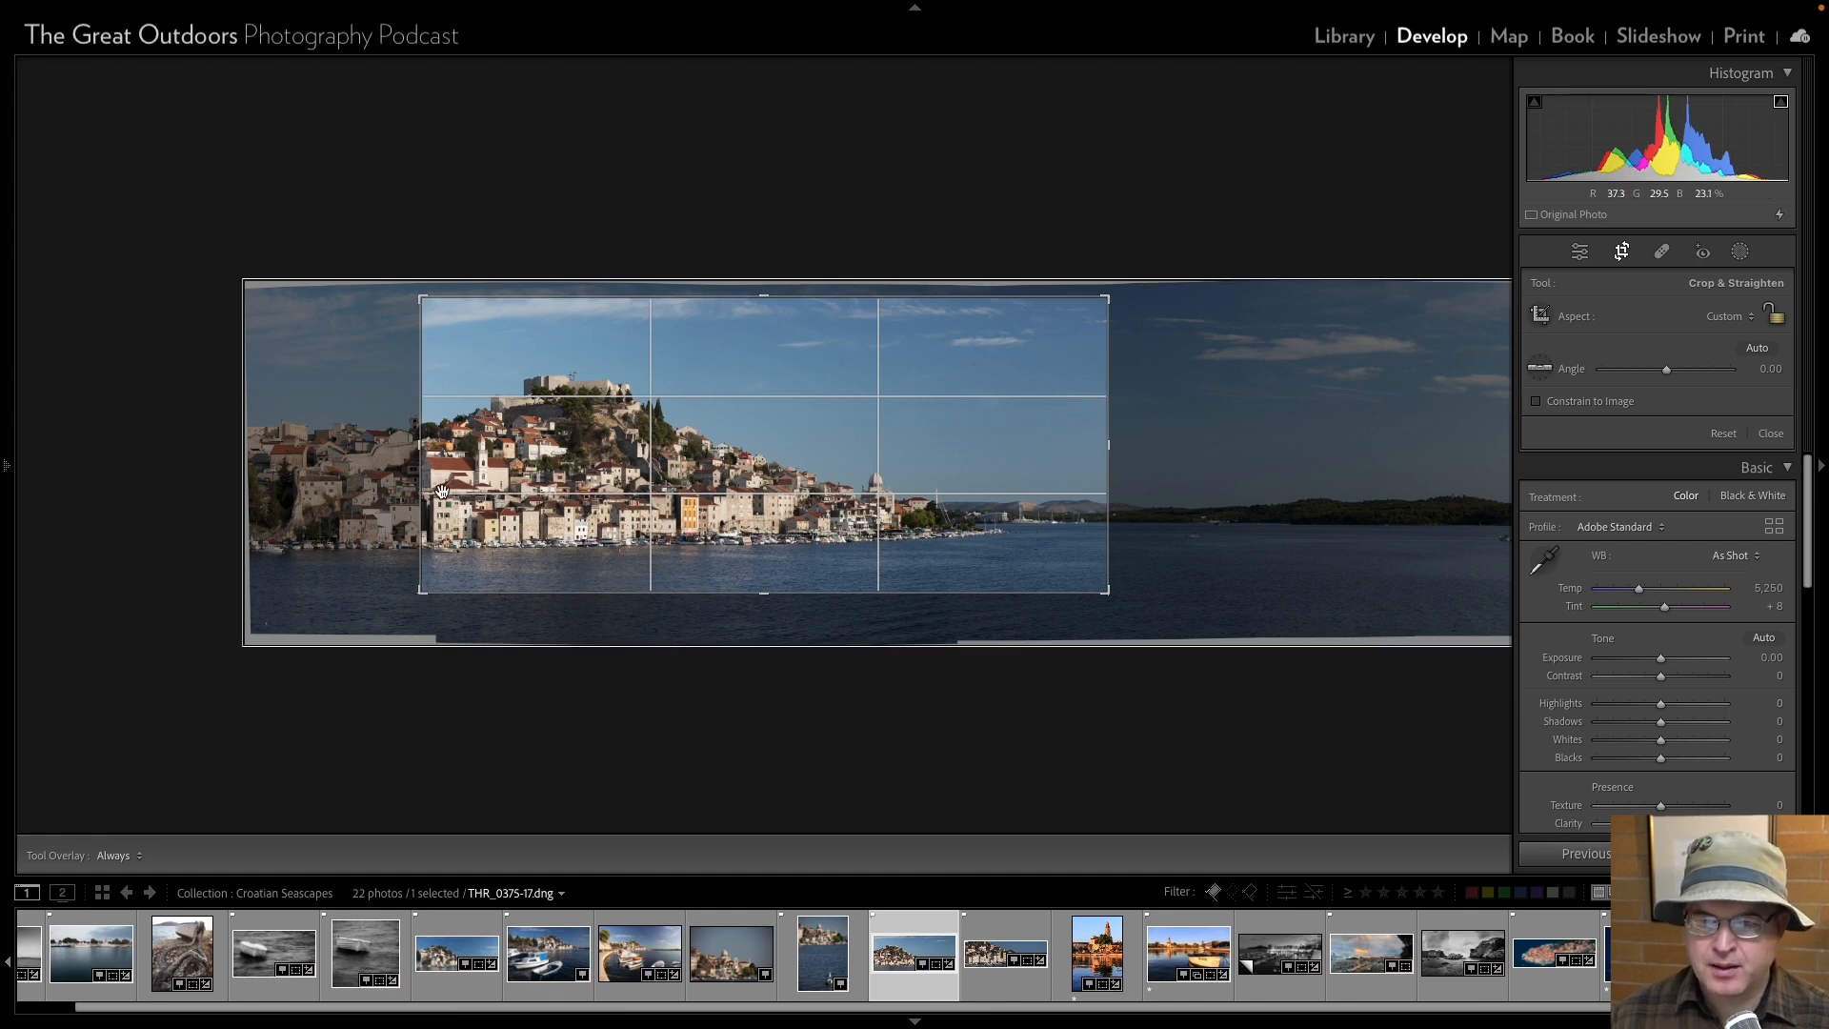
left_click(1579, 253)
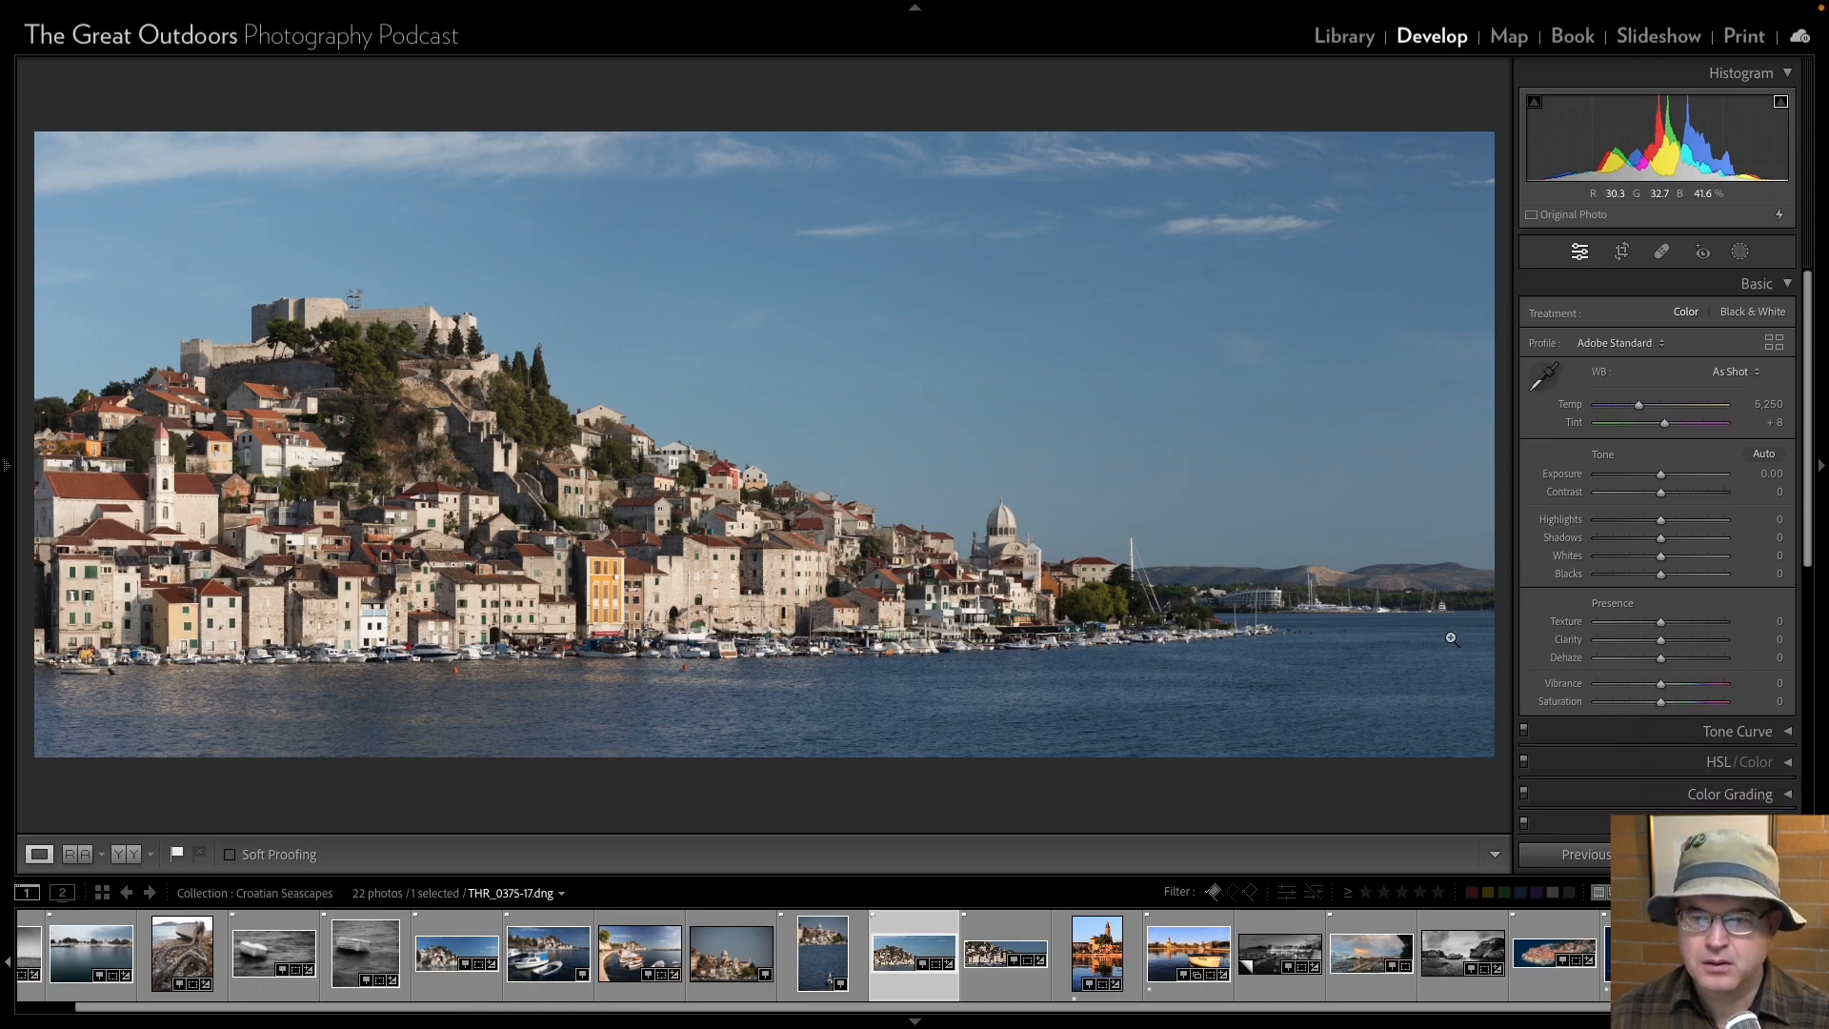
Compare the waterfront panorama THR_0379-17 with the cropped THR_0375-17 and remove THR_0379-17 from the collection.
left_click(988, 959)
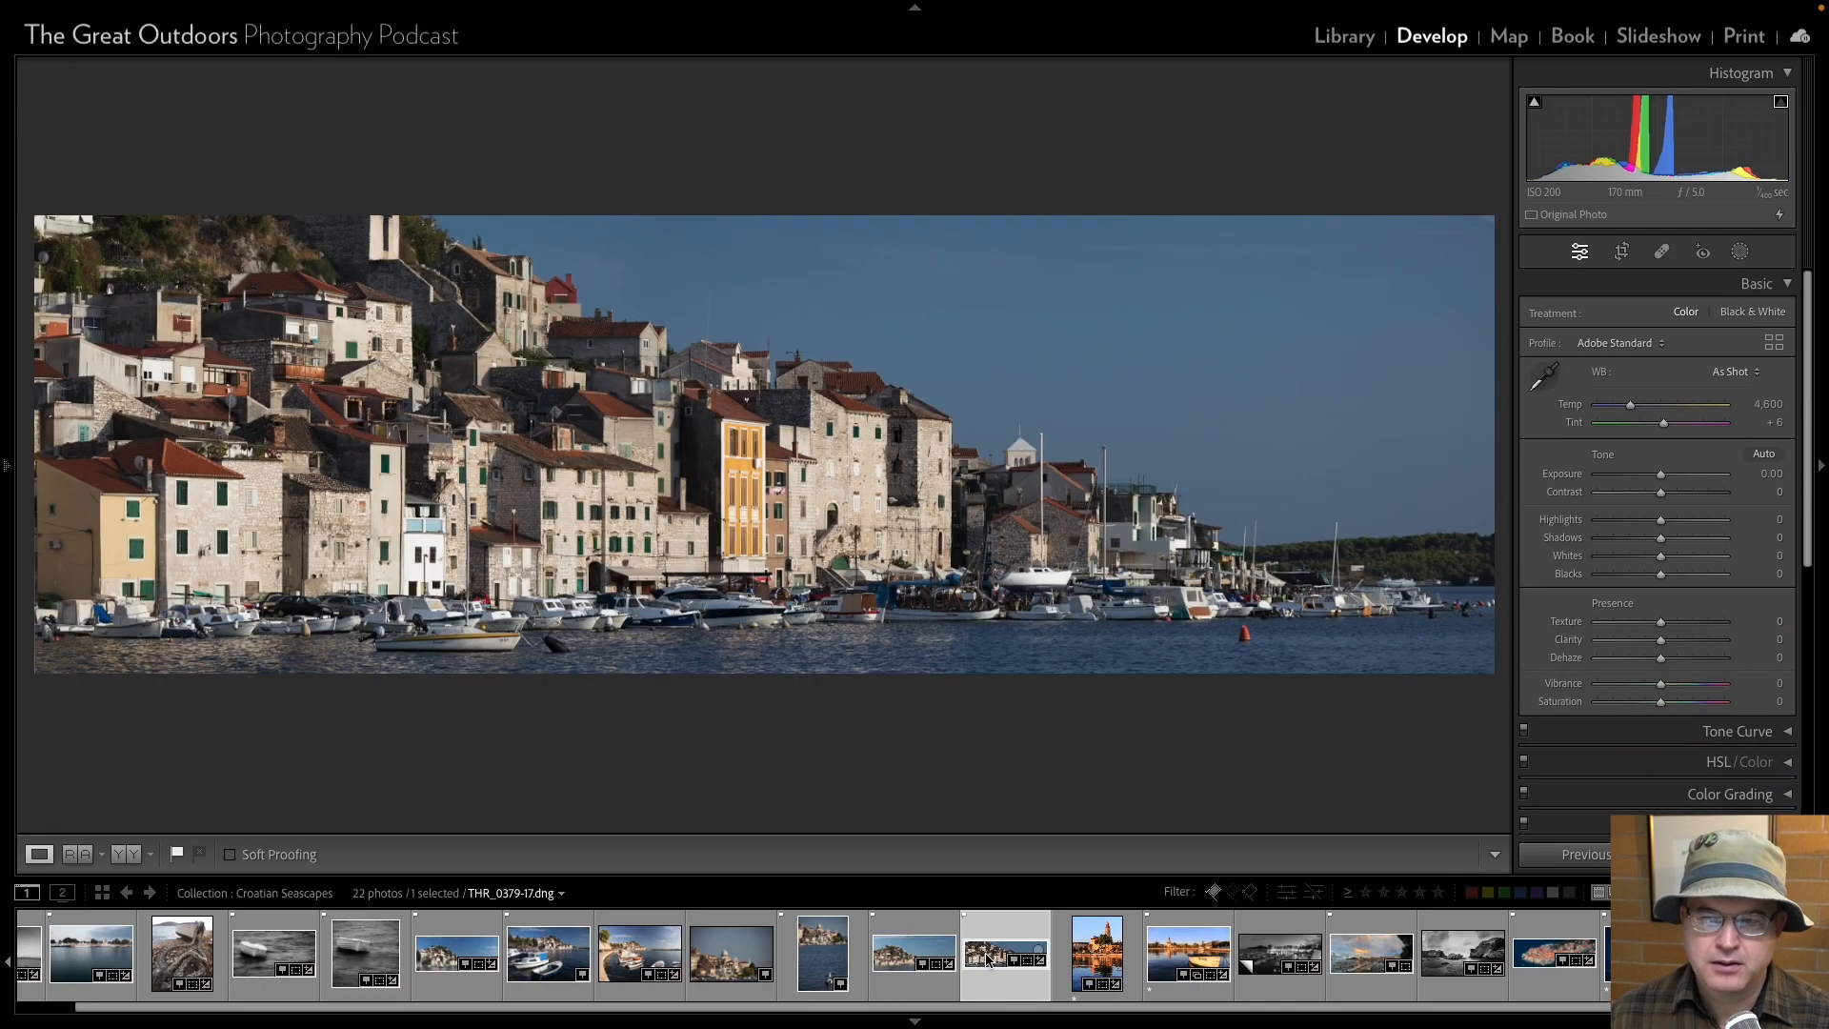
left_click(911, 959)
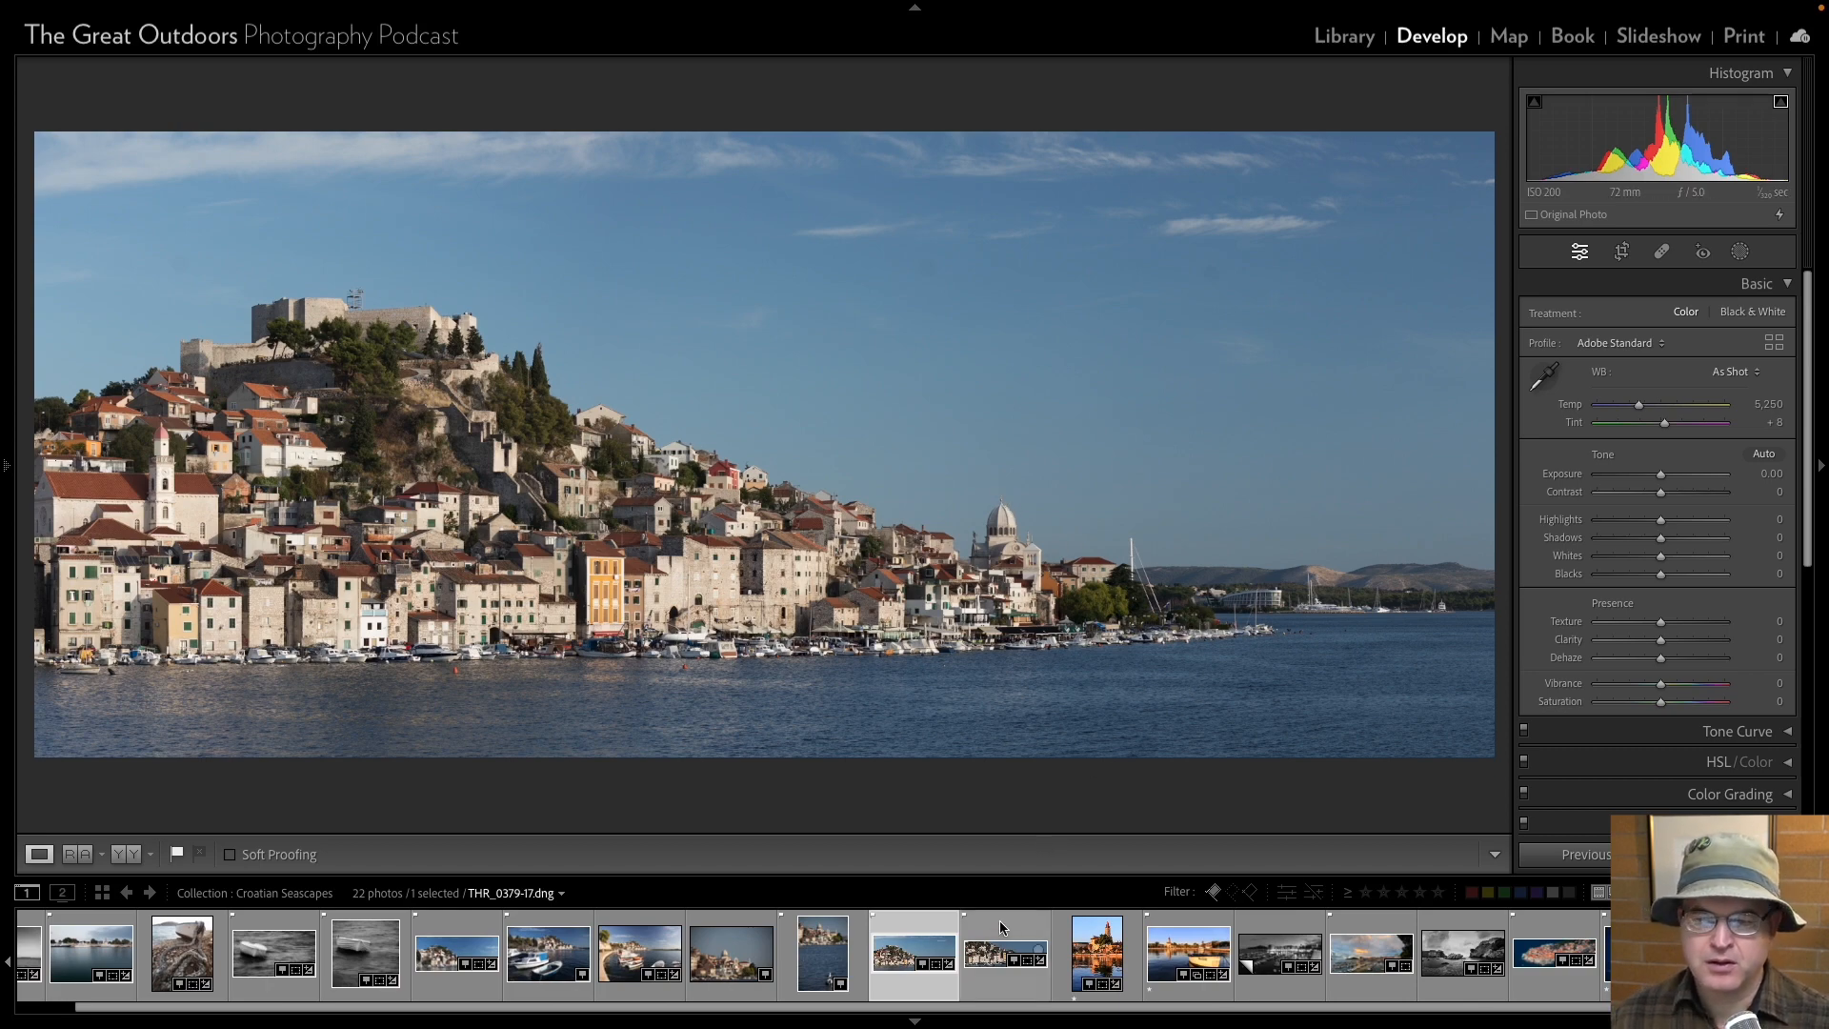
left_click(993, 957)
key("Delete")
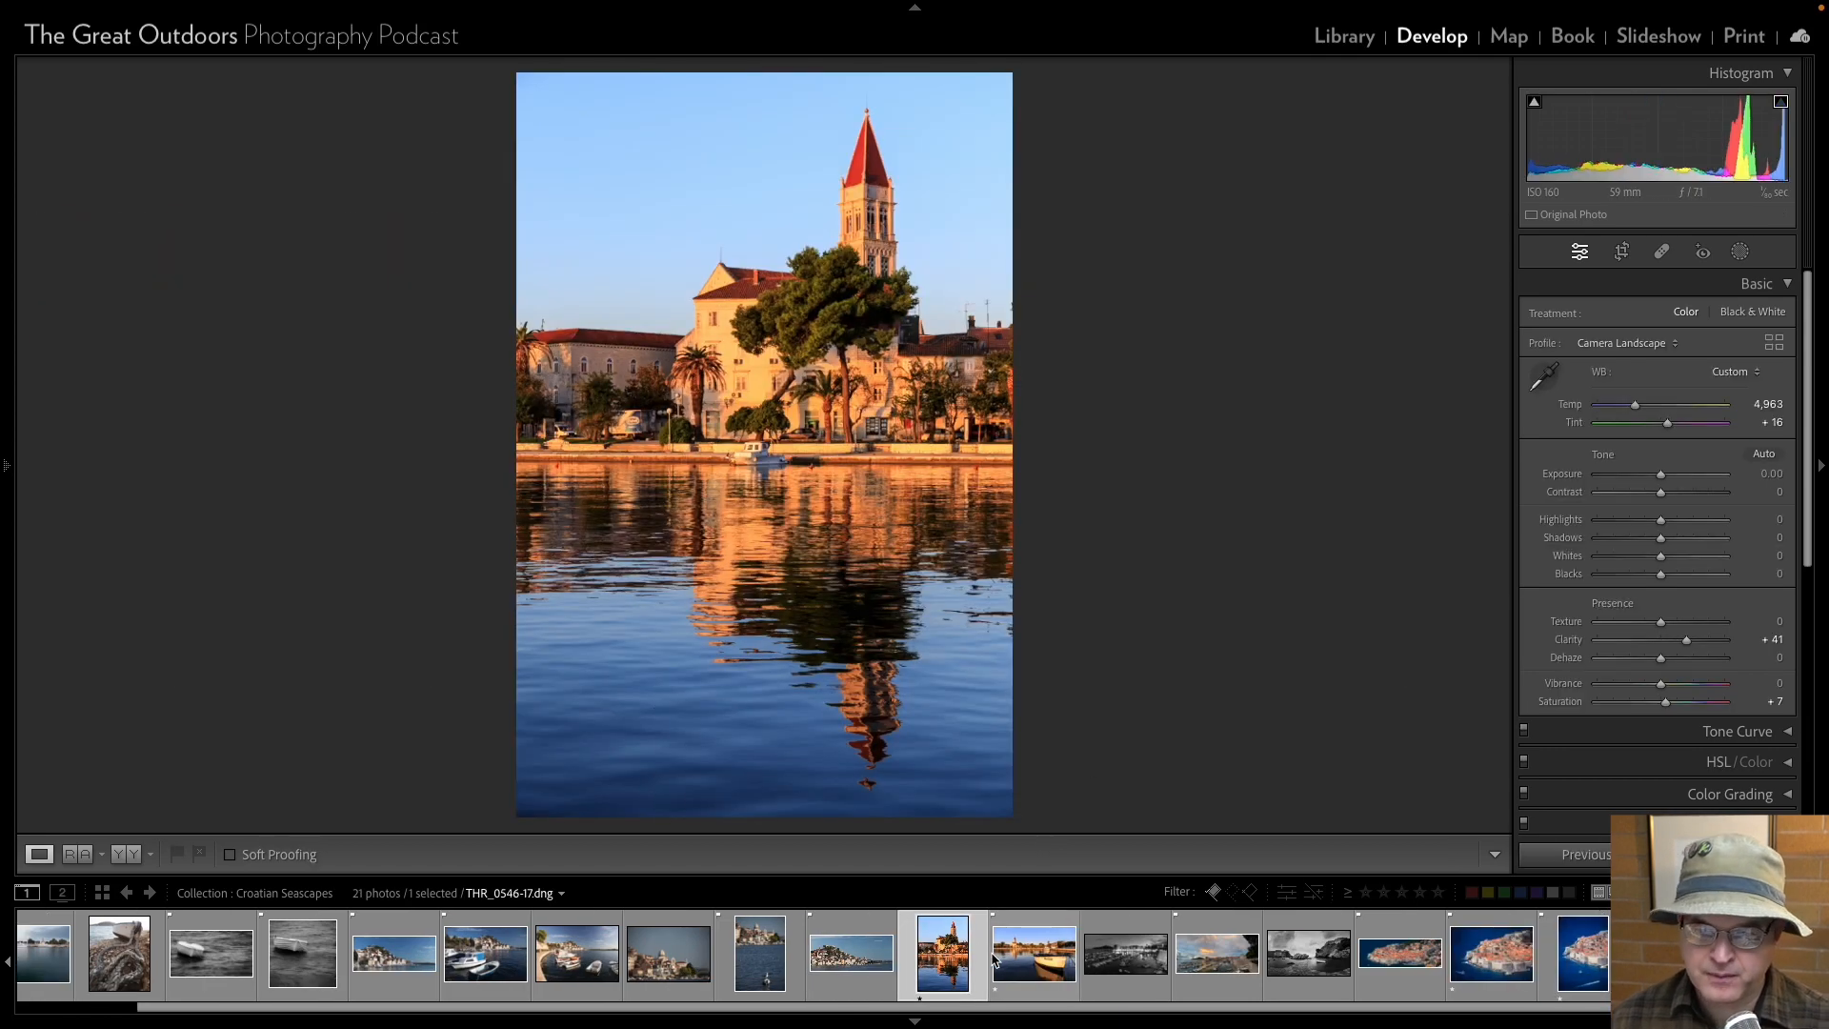
Straighten the seagull photo THR_0368-17 by rotating the crop to an angle of 1.08.
left_click(776, 948)
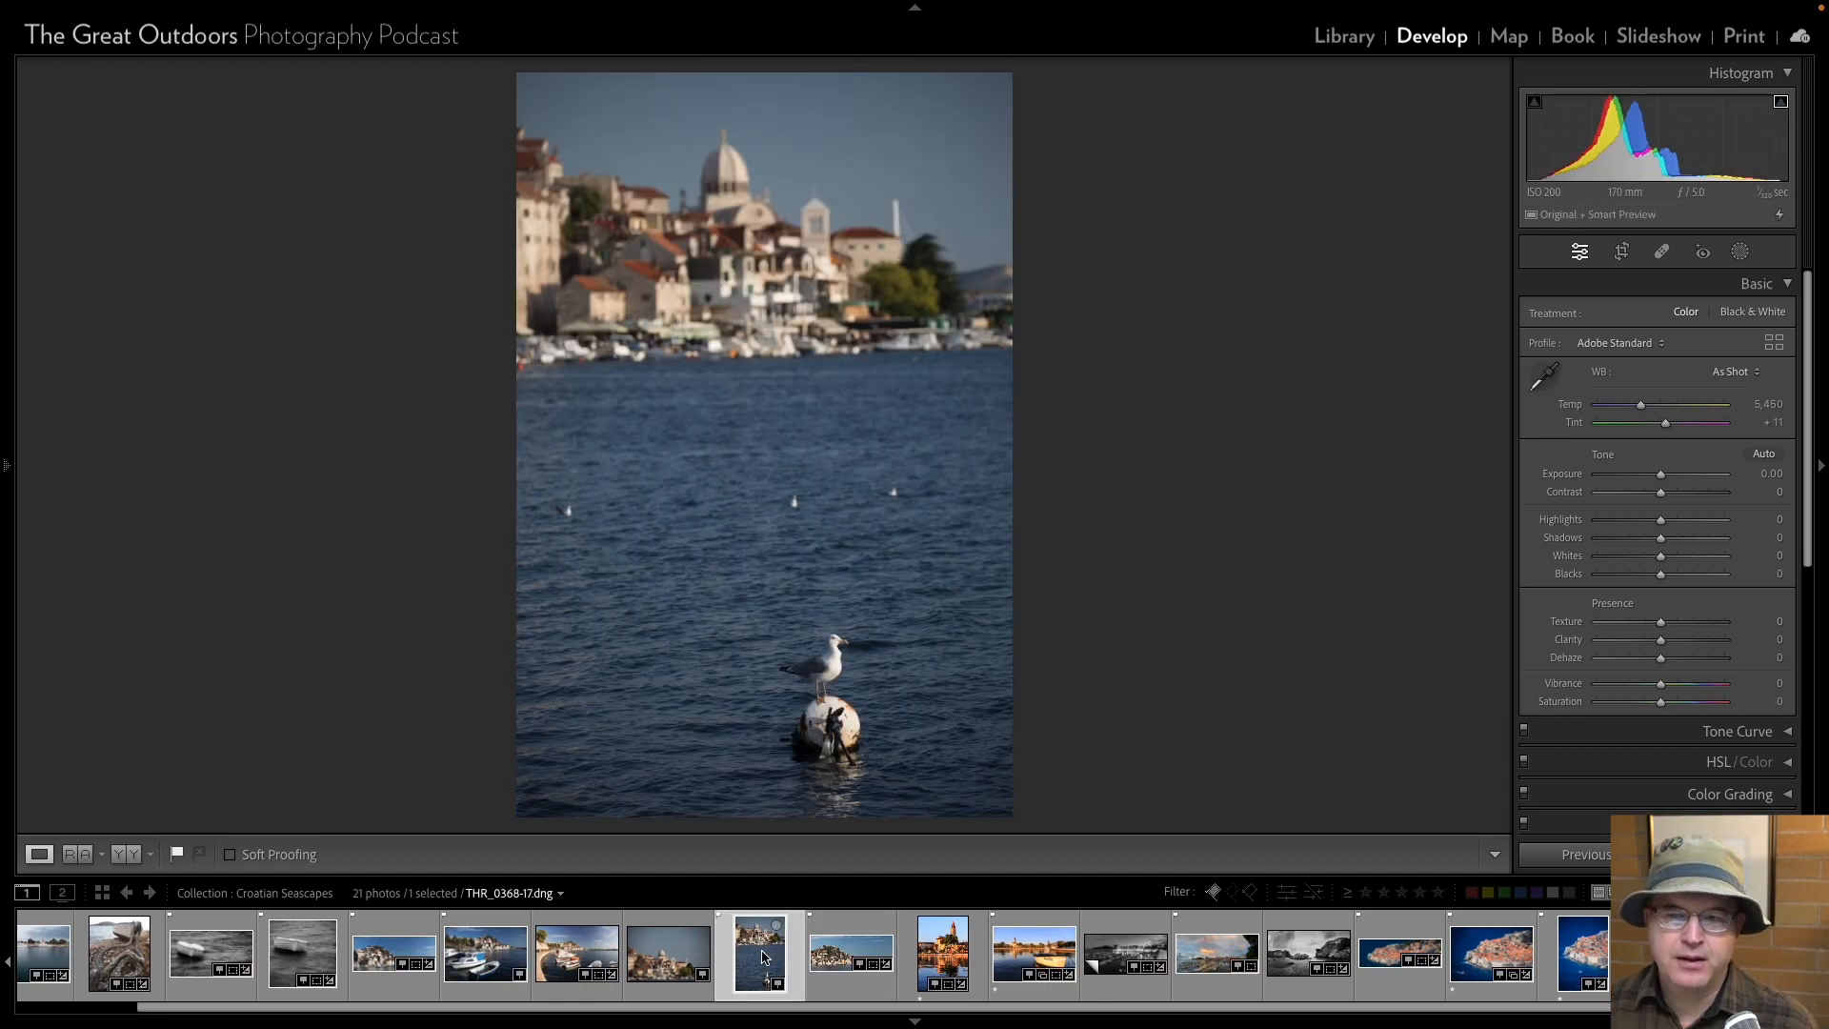
left_click(1619, 256)
left_click_drag(1024, 809, 1017, 810)
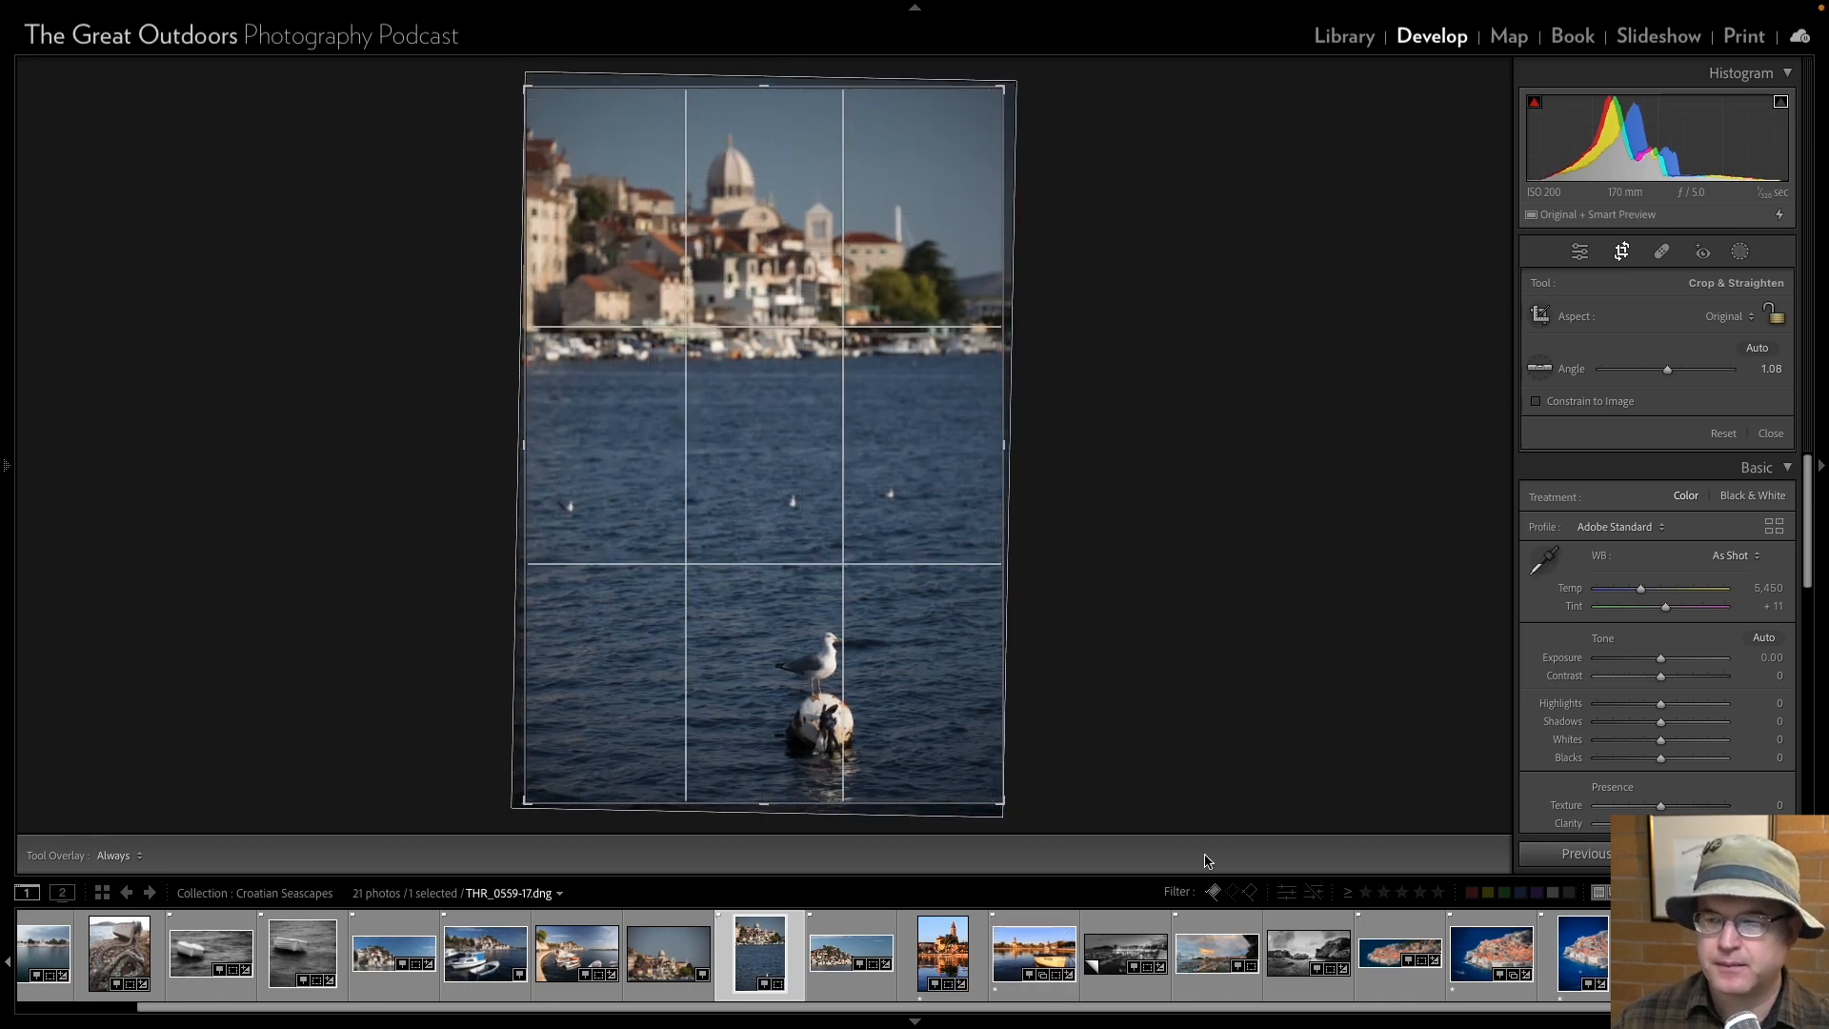
left_click(1579, 253)
Compare the domed church photo THR_0366-17 with THR_0375-17 and THR_0368-17, and remove THR_0366-17 from the collection.
left_click(672, 953)
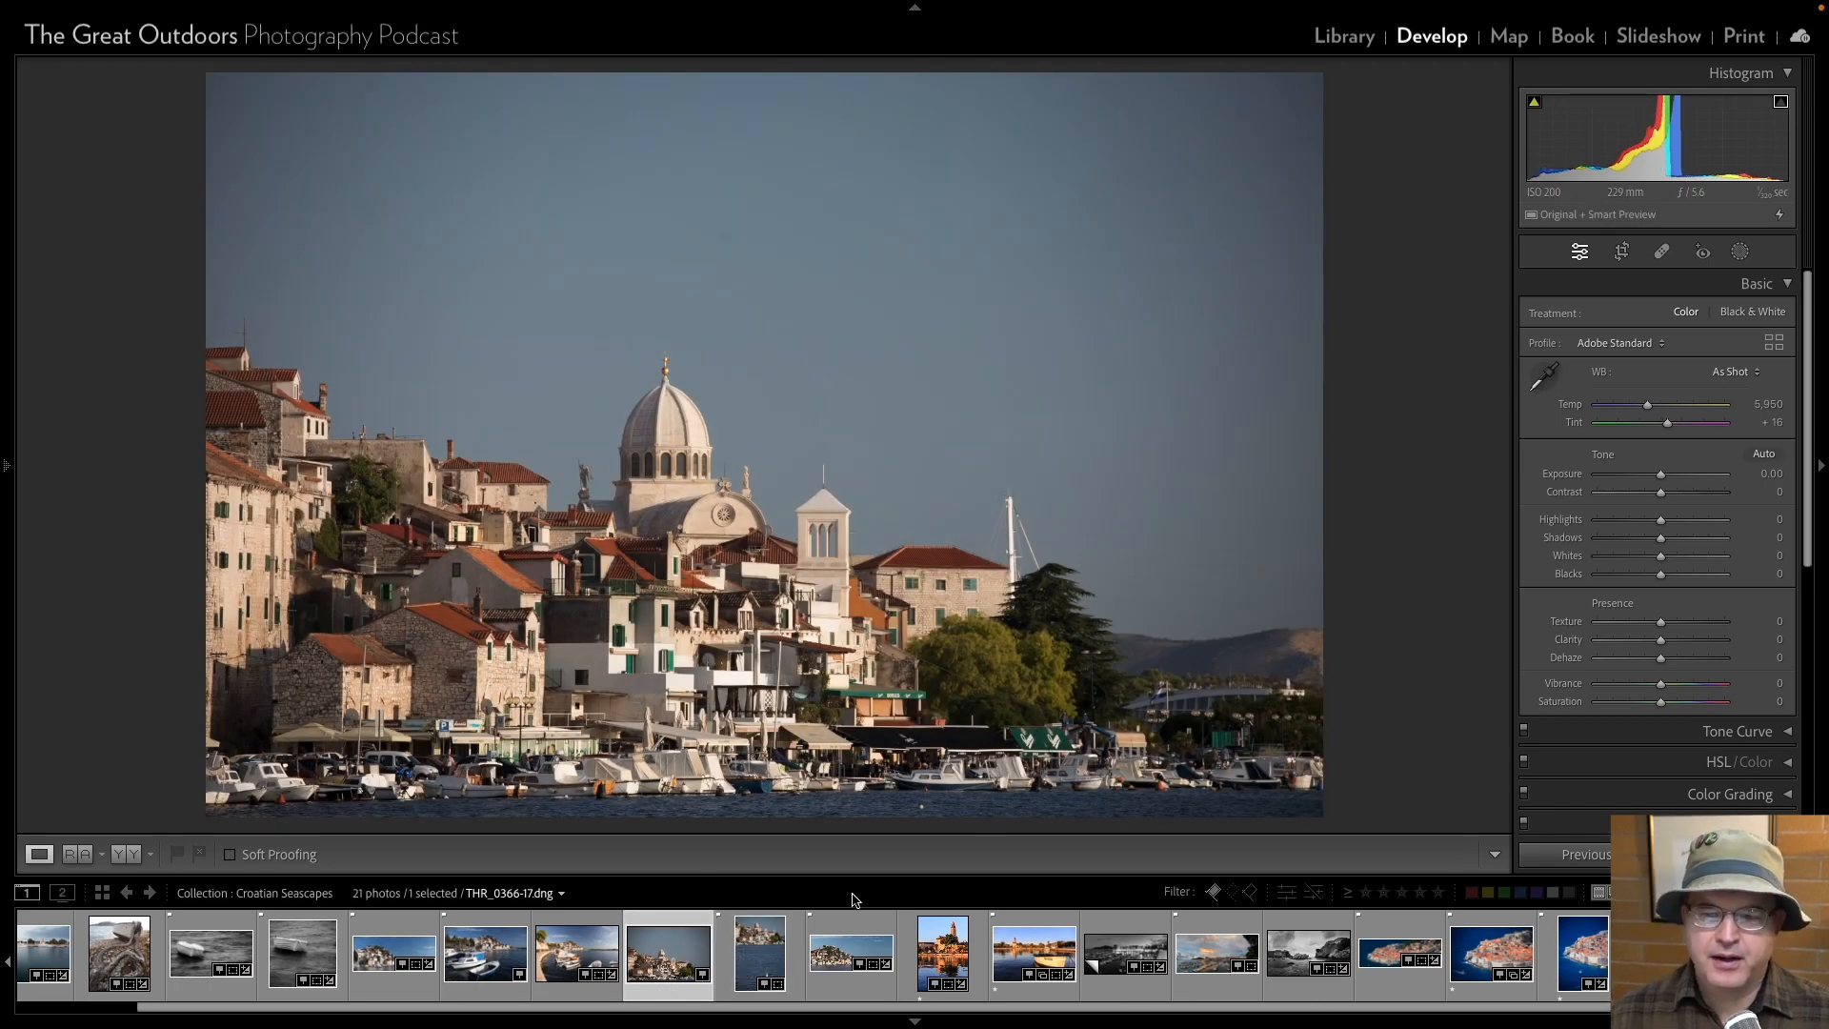
left_click(828, 969)
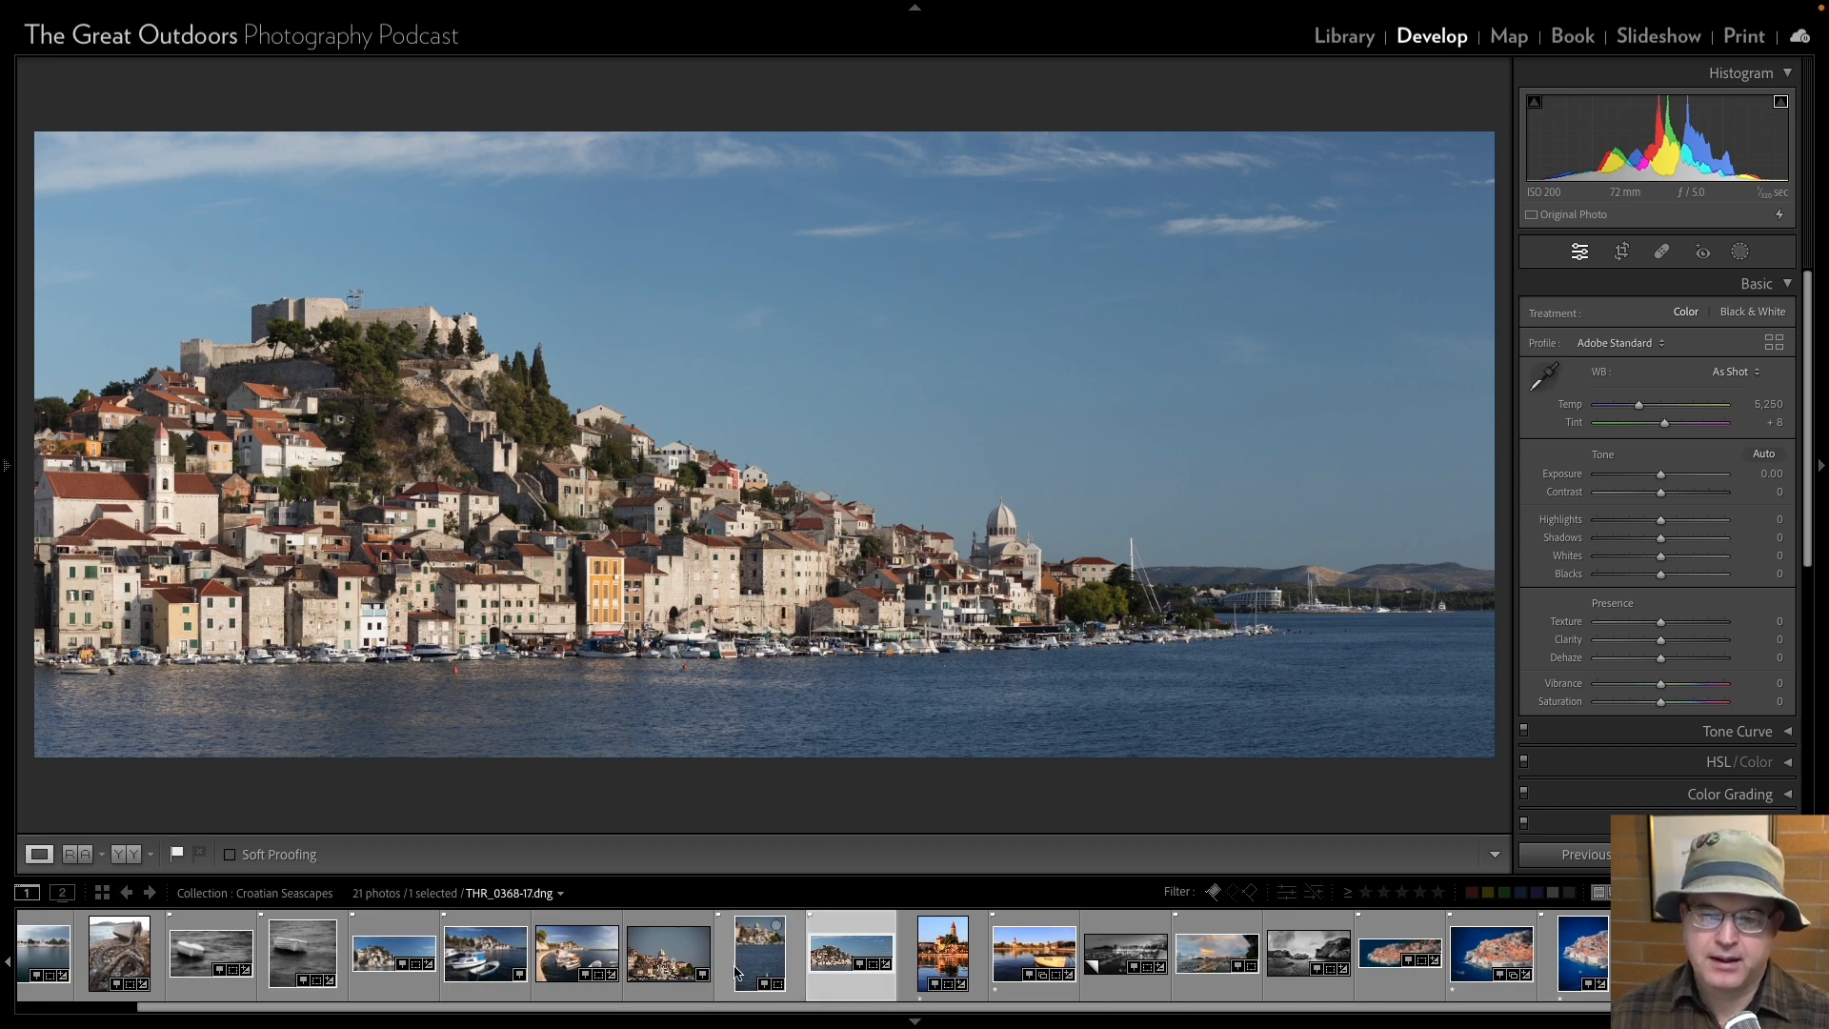
left_click(688, 970)
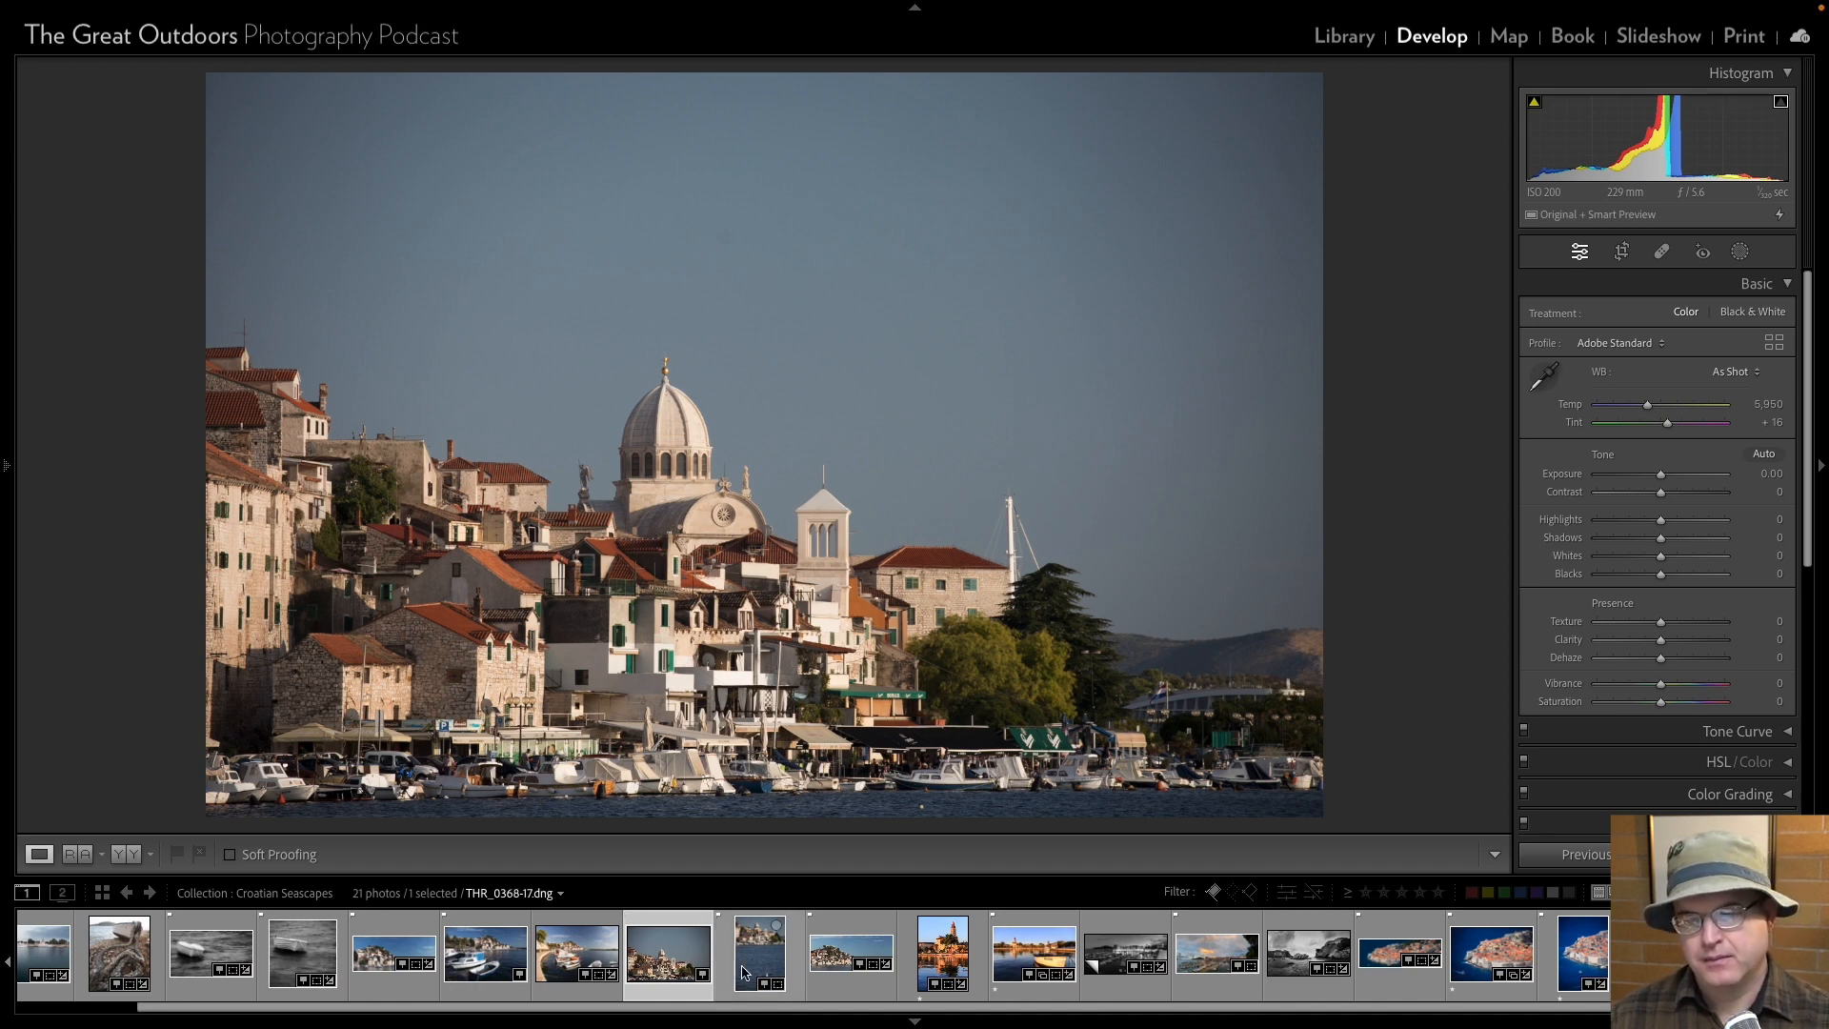
left_click(830, 963)
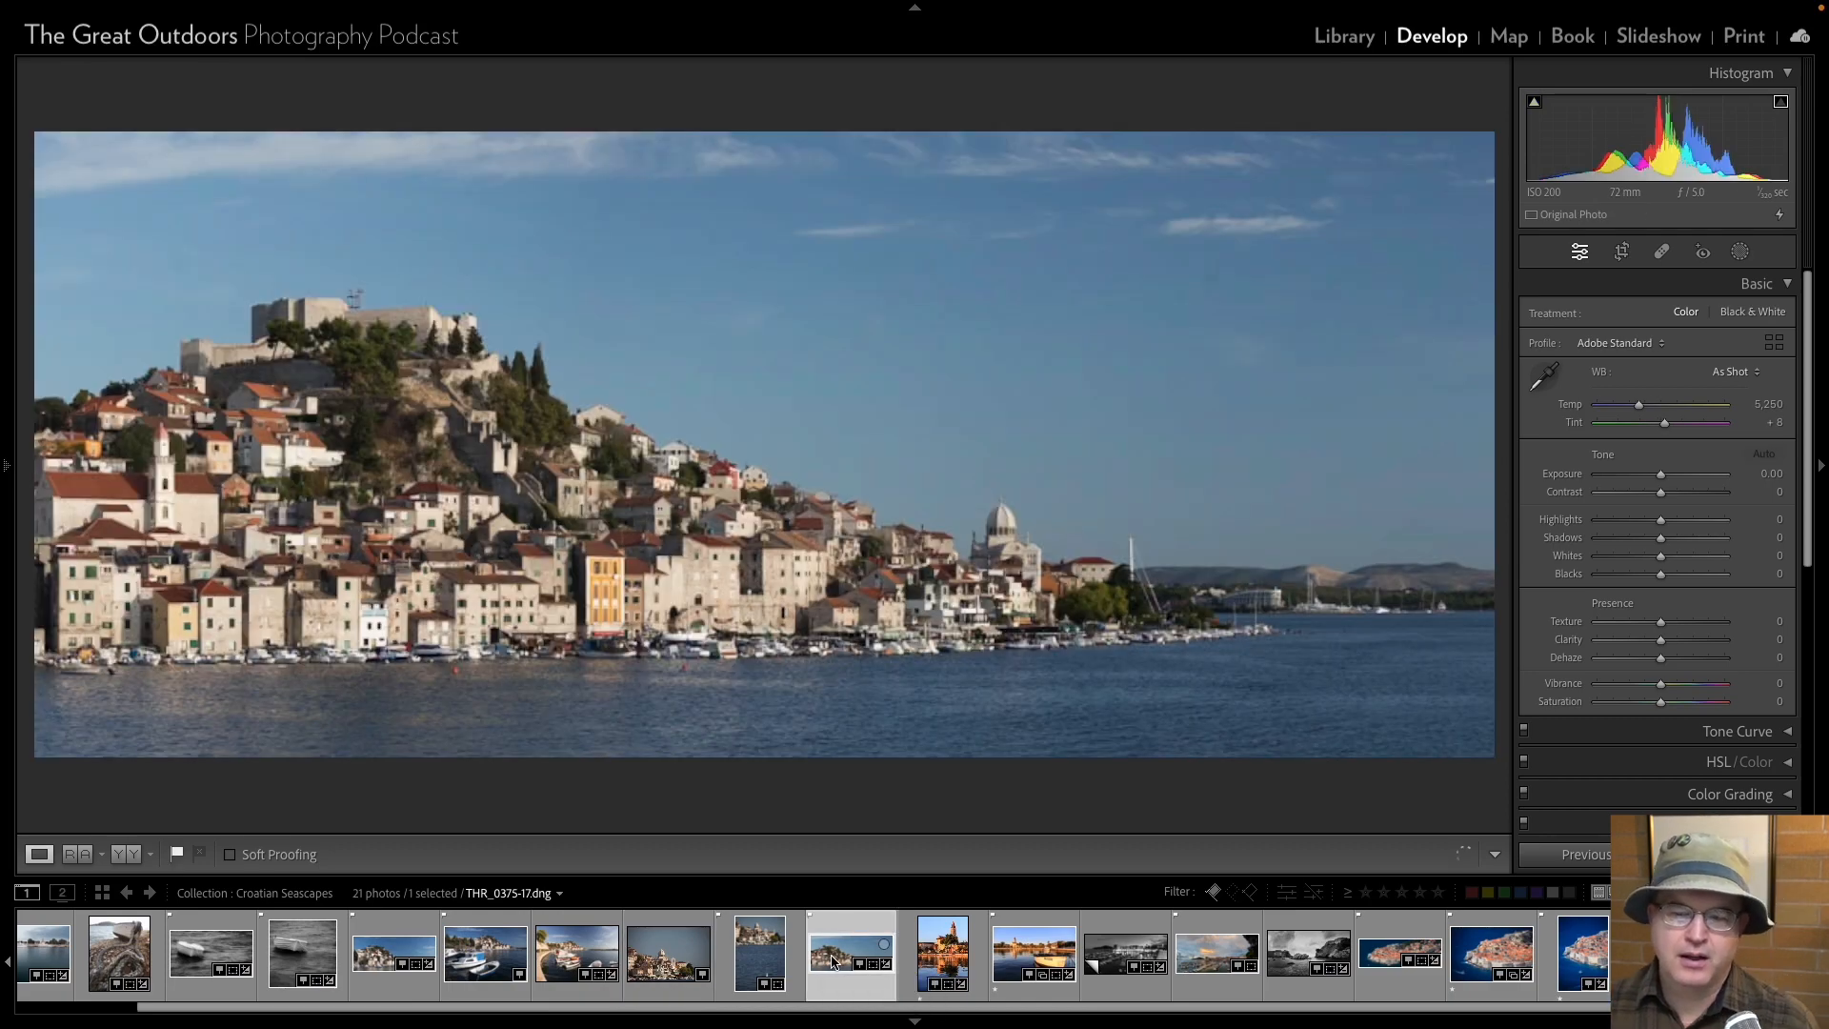
left_click(660, 969)
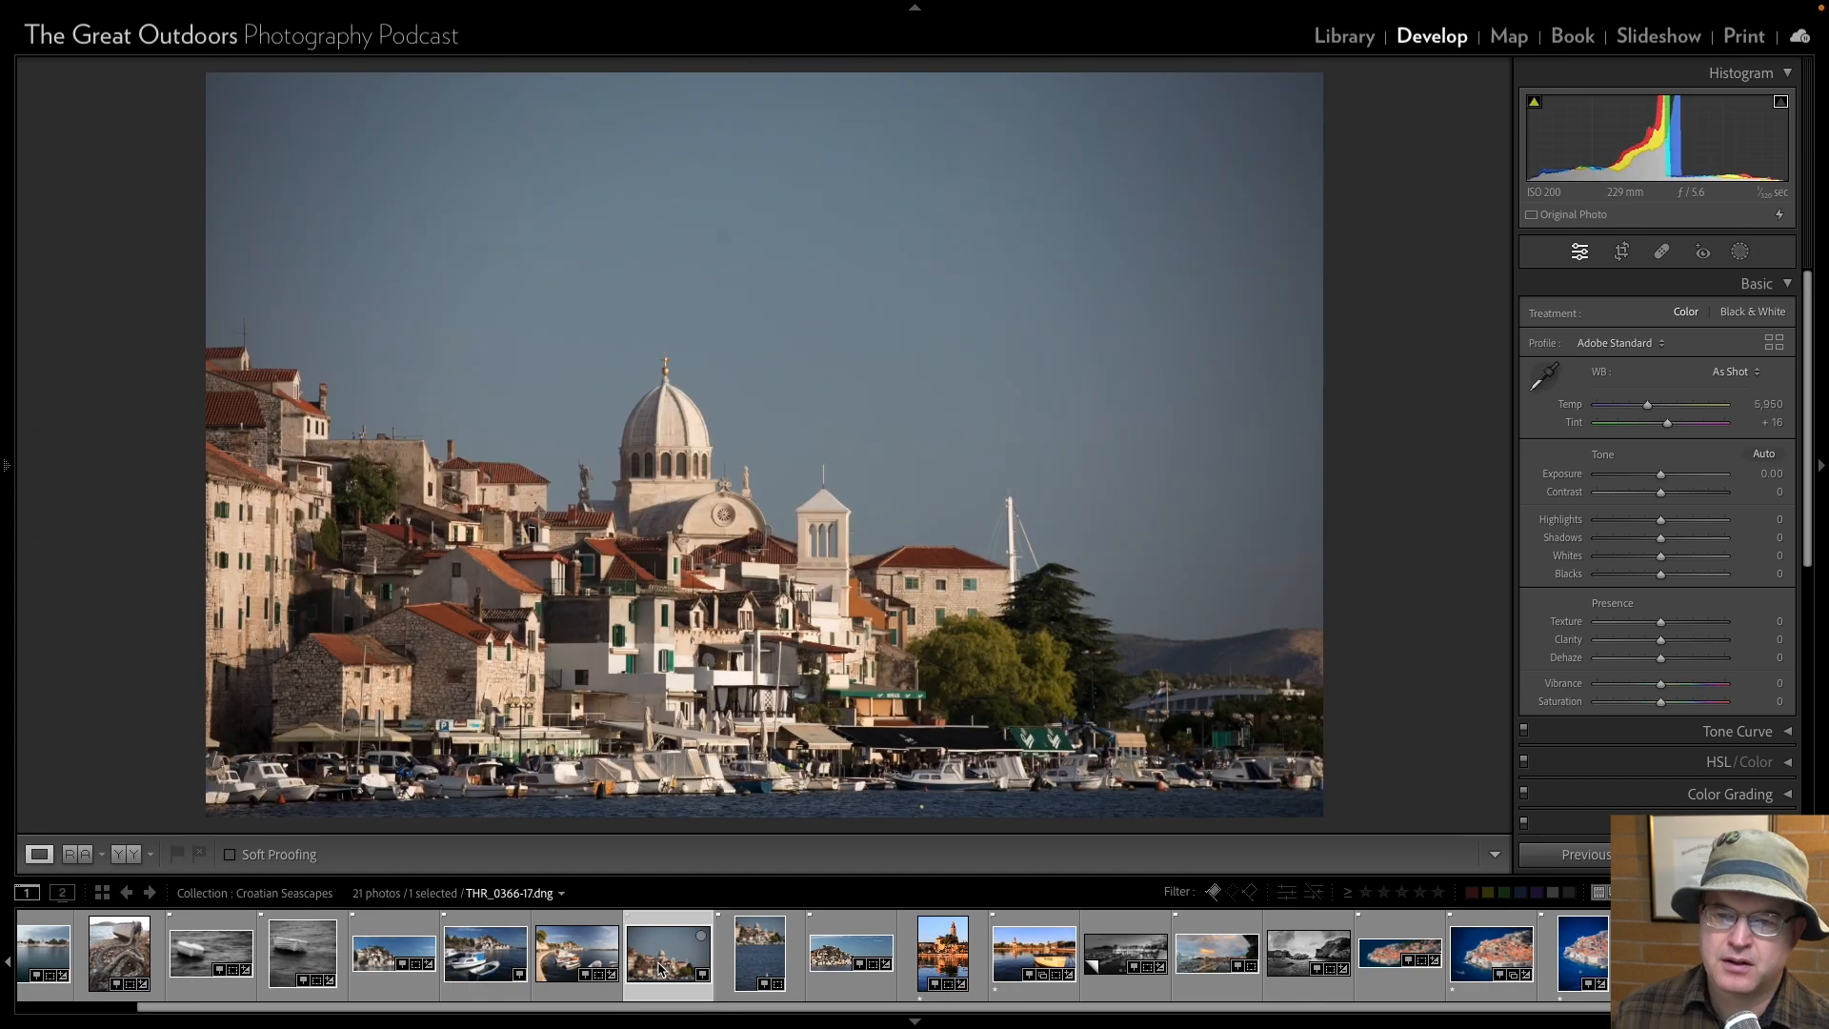
left_click(829, 957)
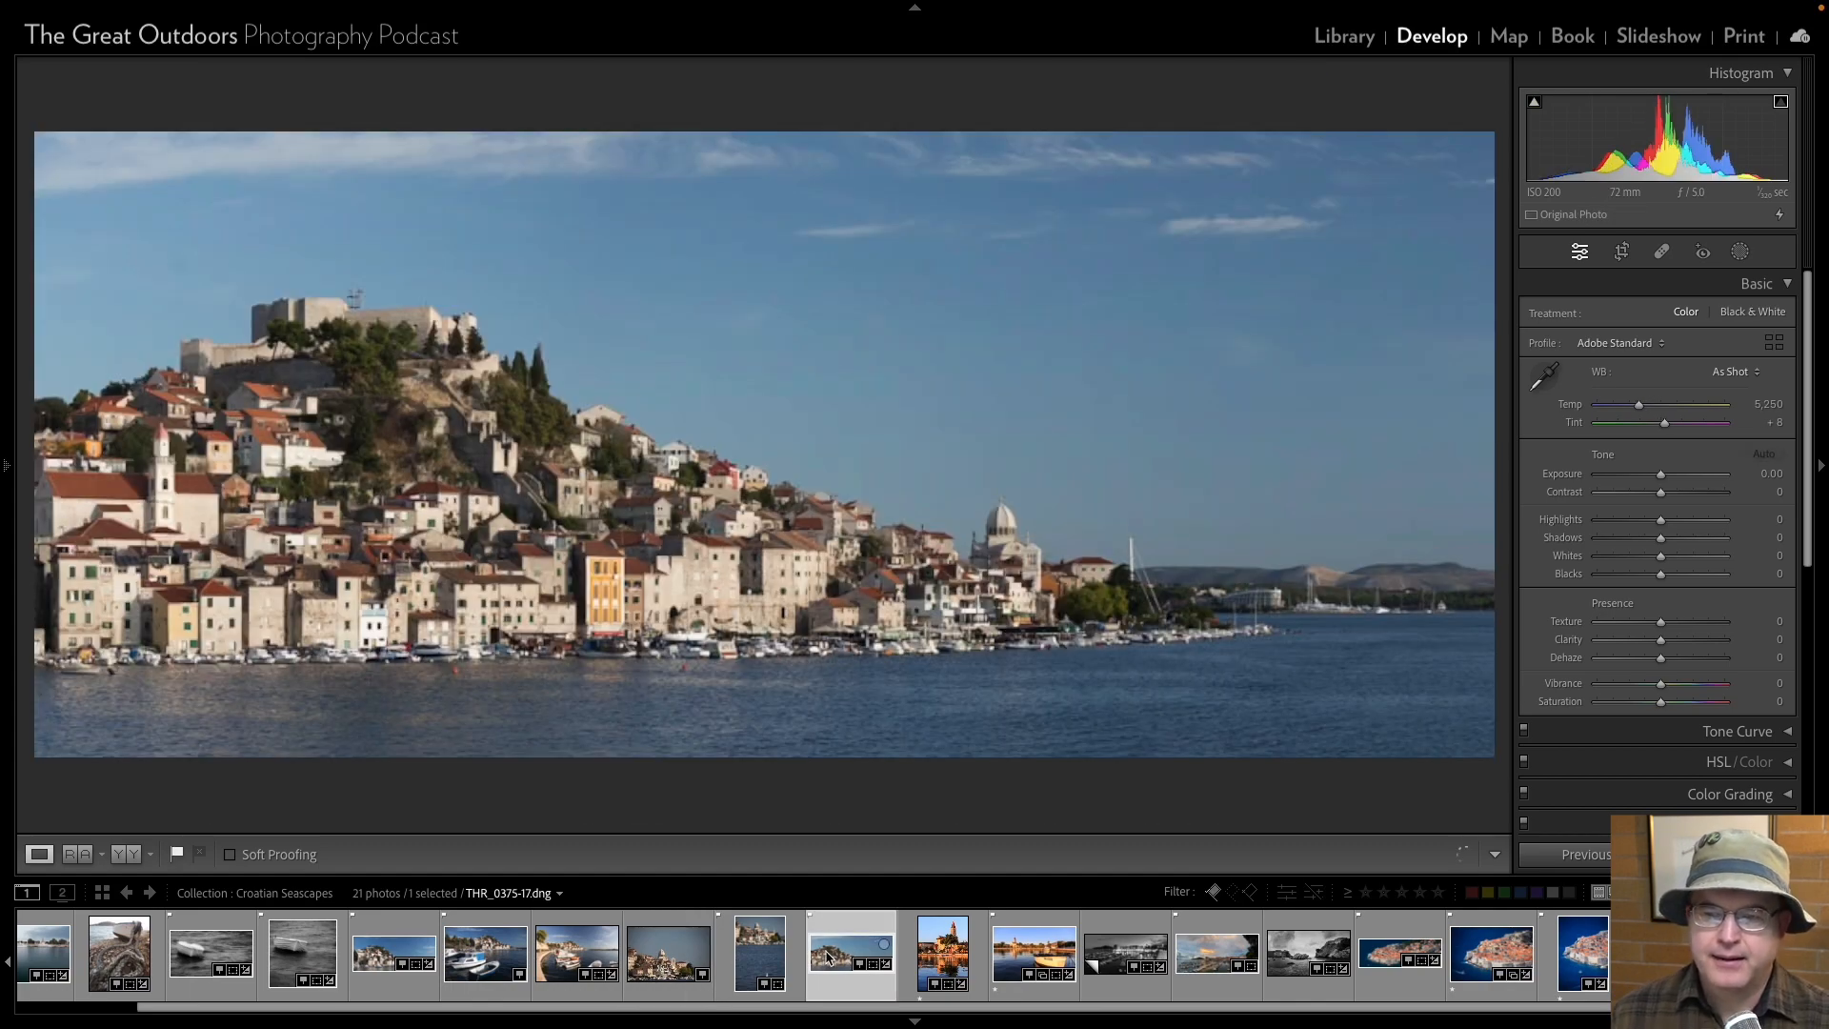
left_click(671, 962)
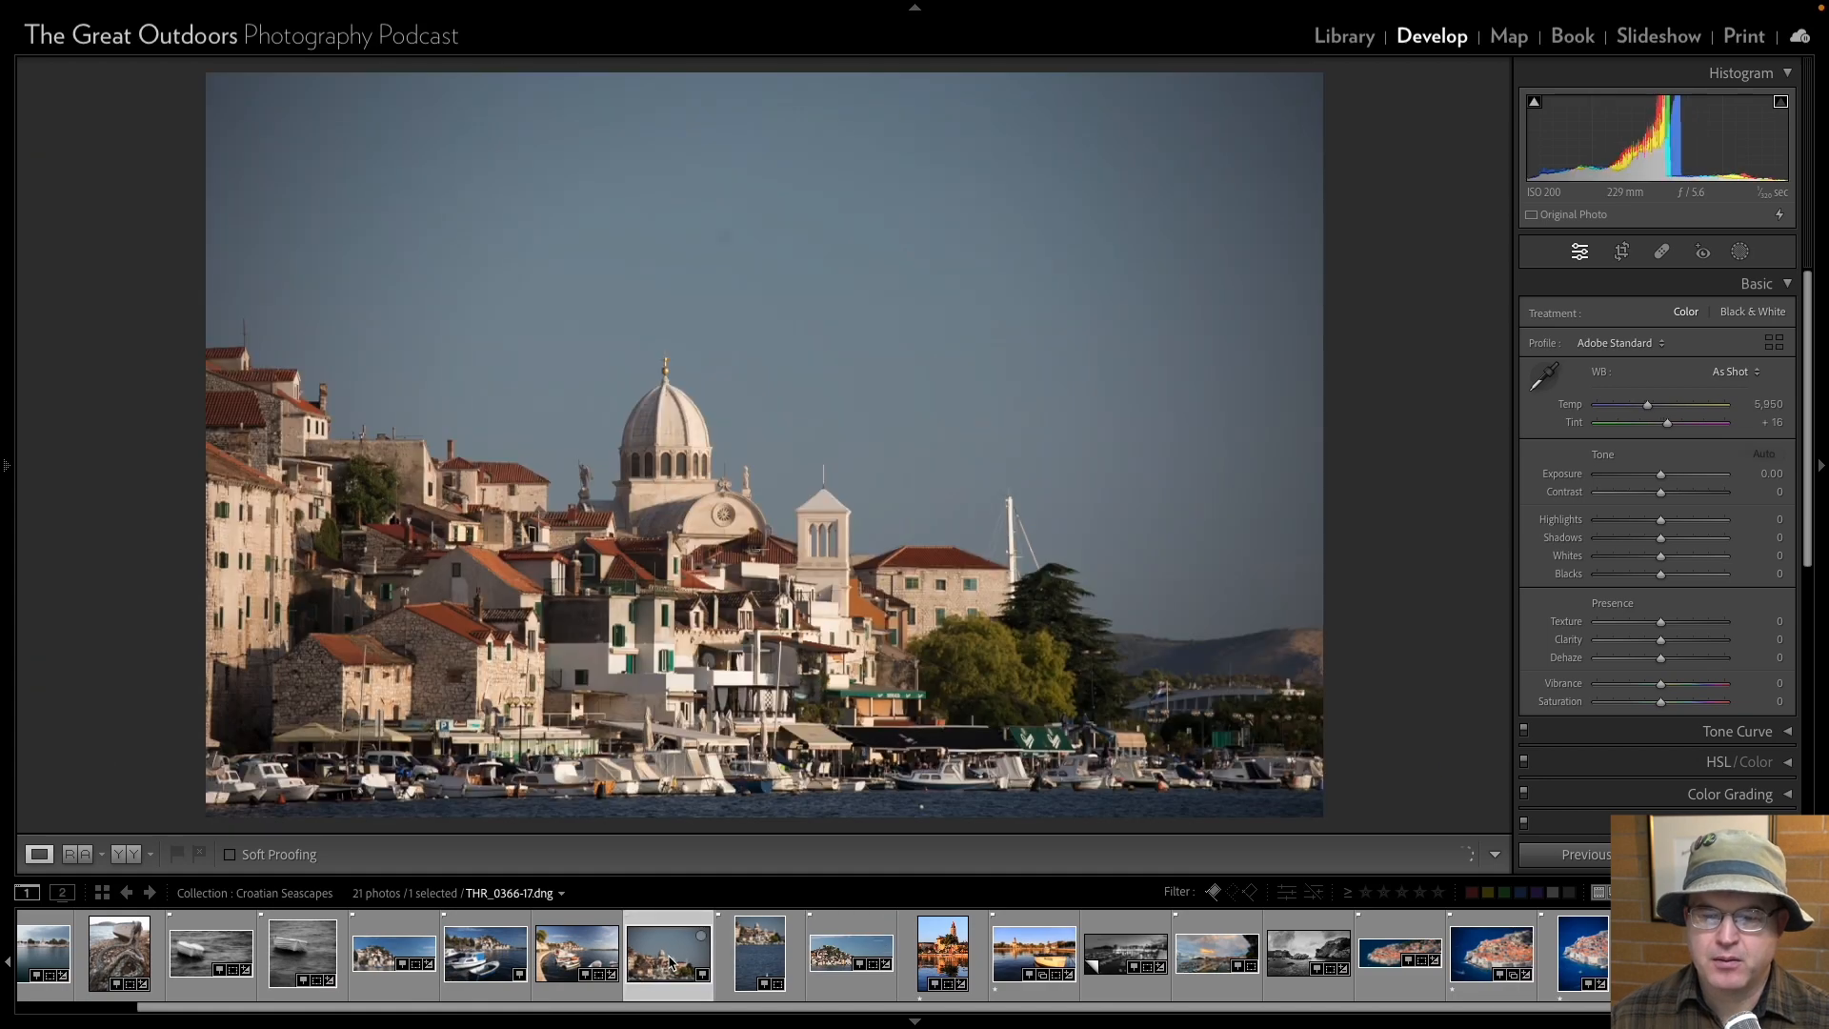
left_click(755, 955)
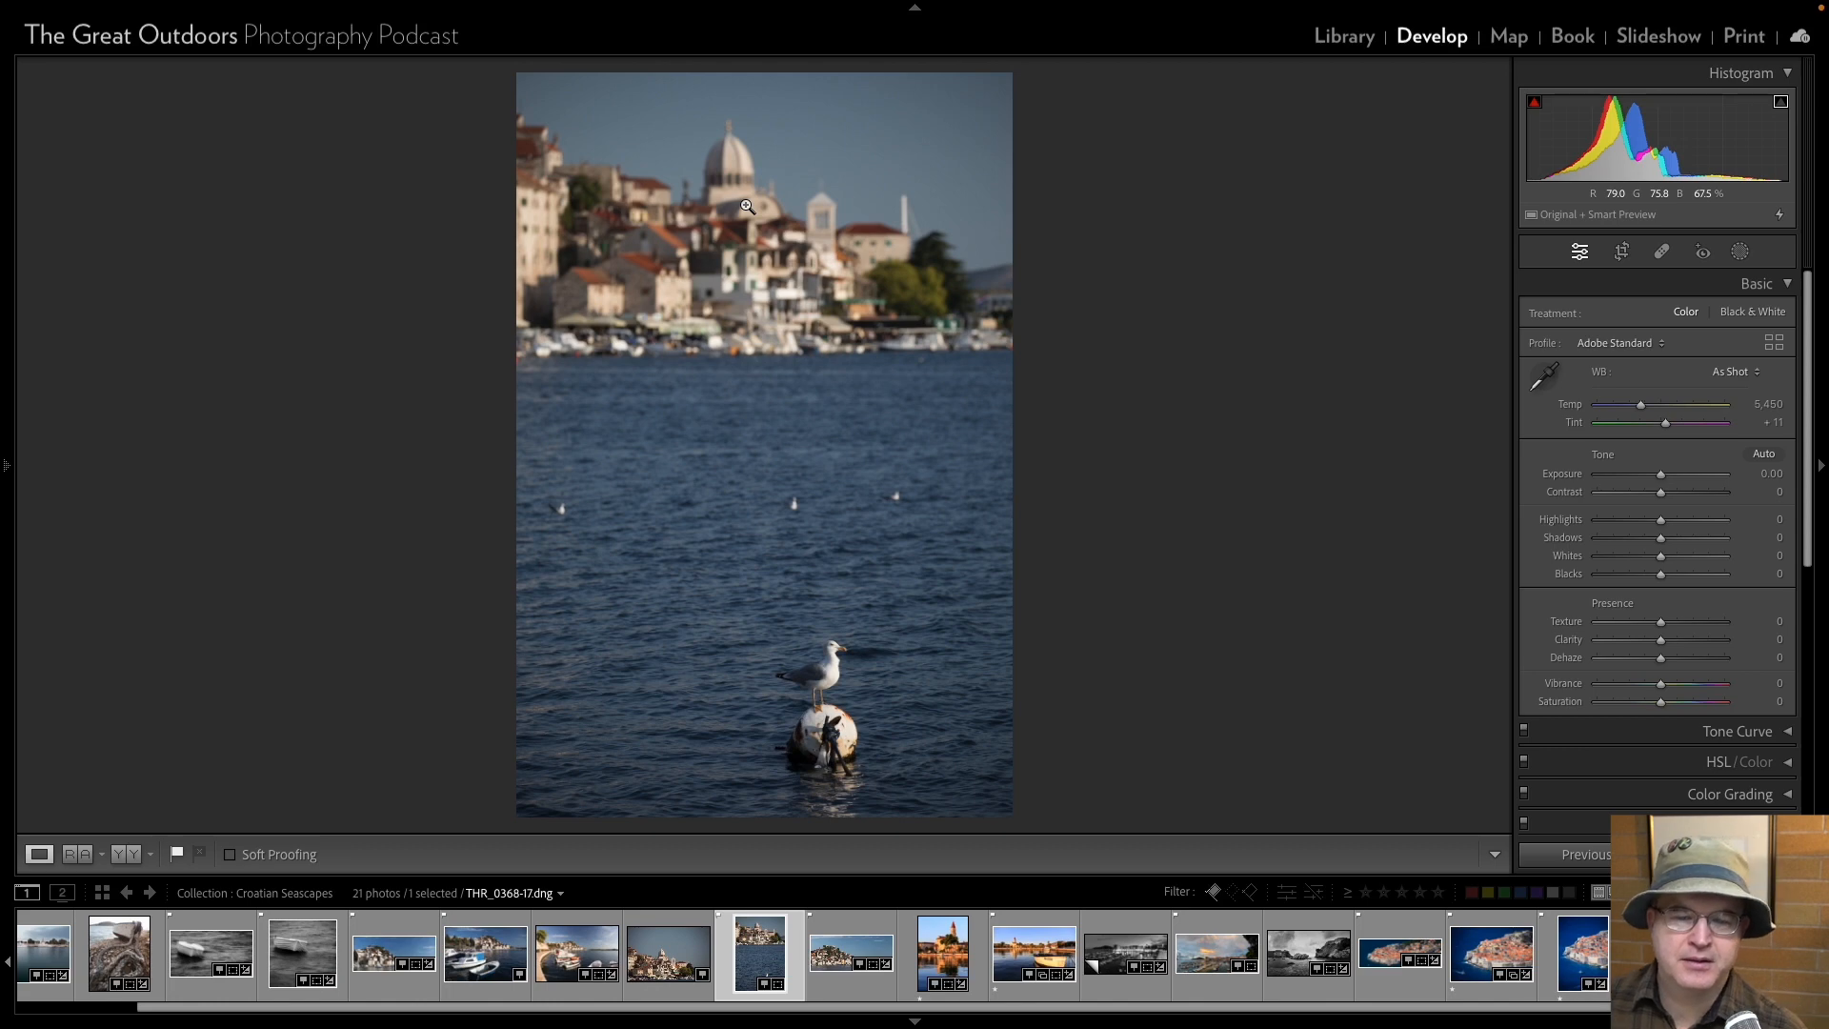
left_click(677, 955)
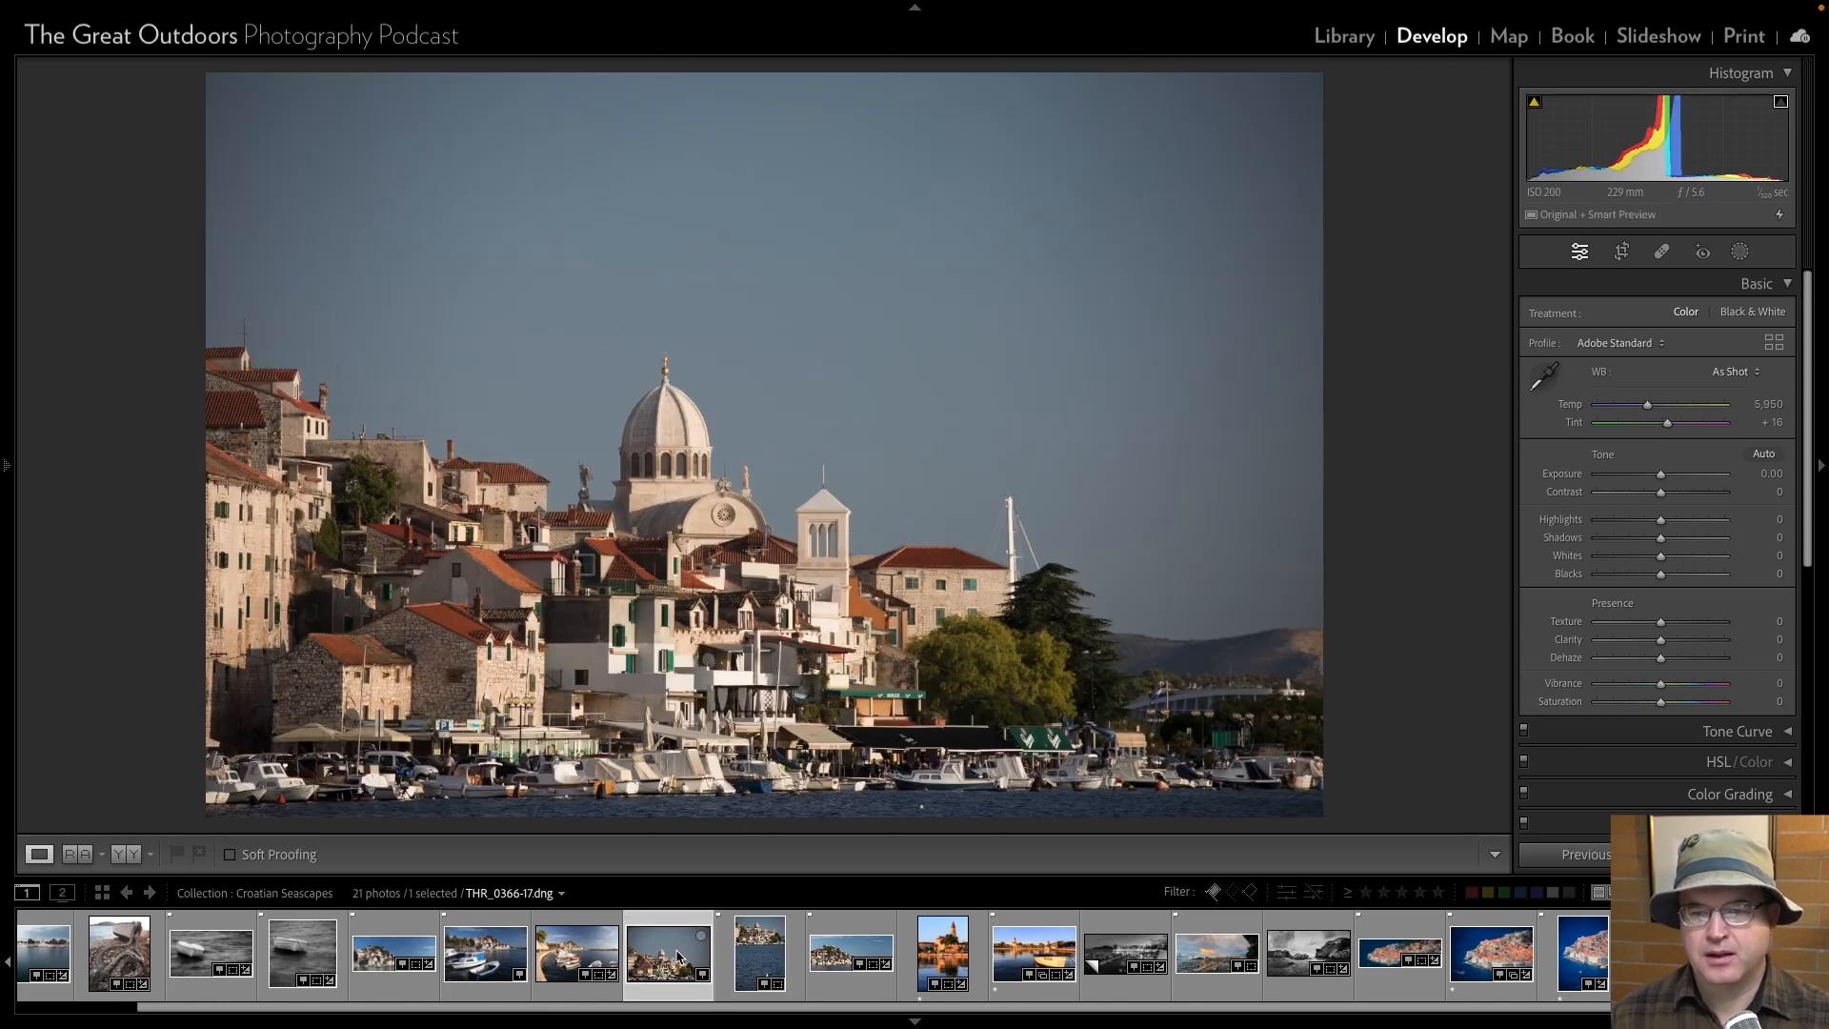
key("Delete")
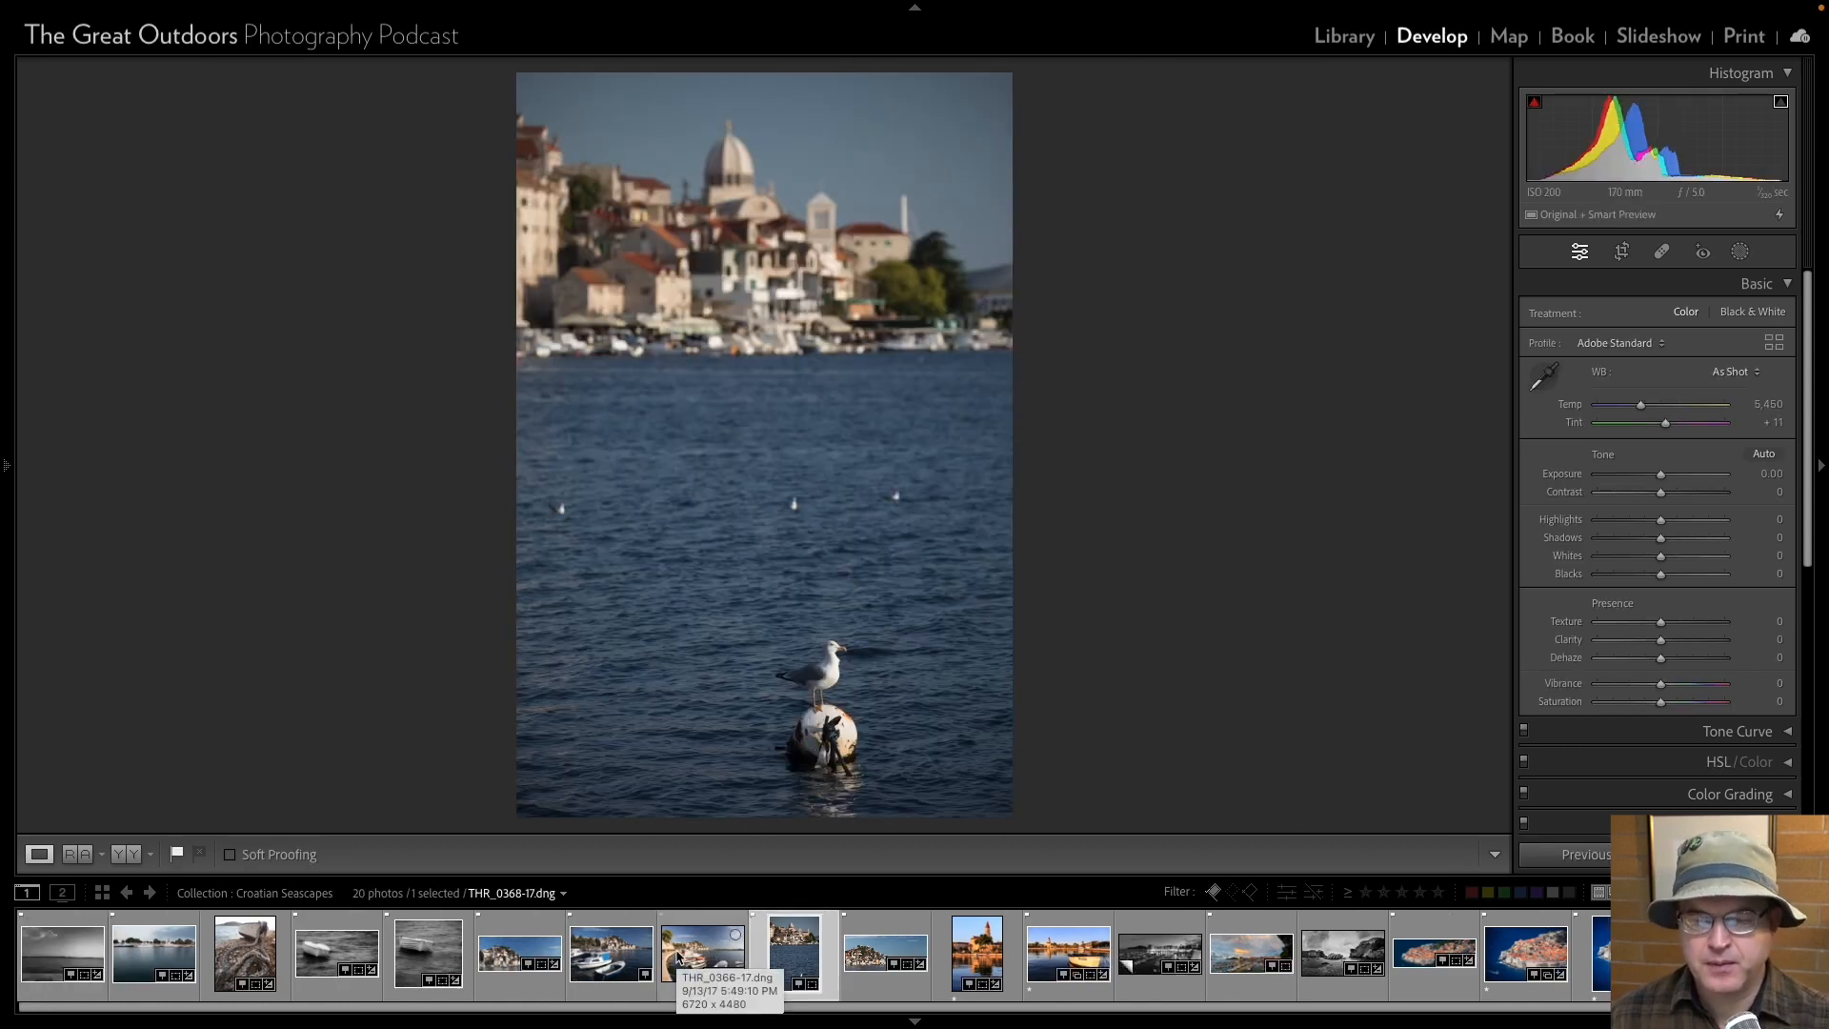
Compare the harbour photos THR_0361-17, THR_0356-17 and THR_0350-17 and remove the panorama THR_0350-17 from the collection.
left_click(677, 955)
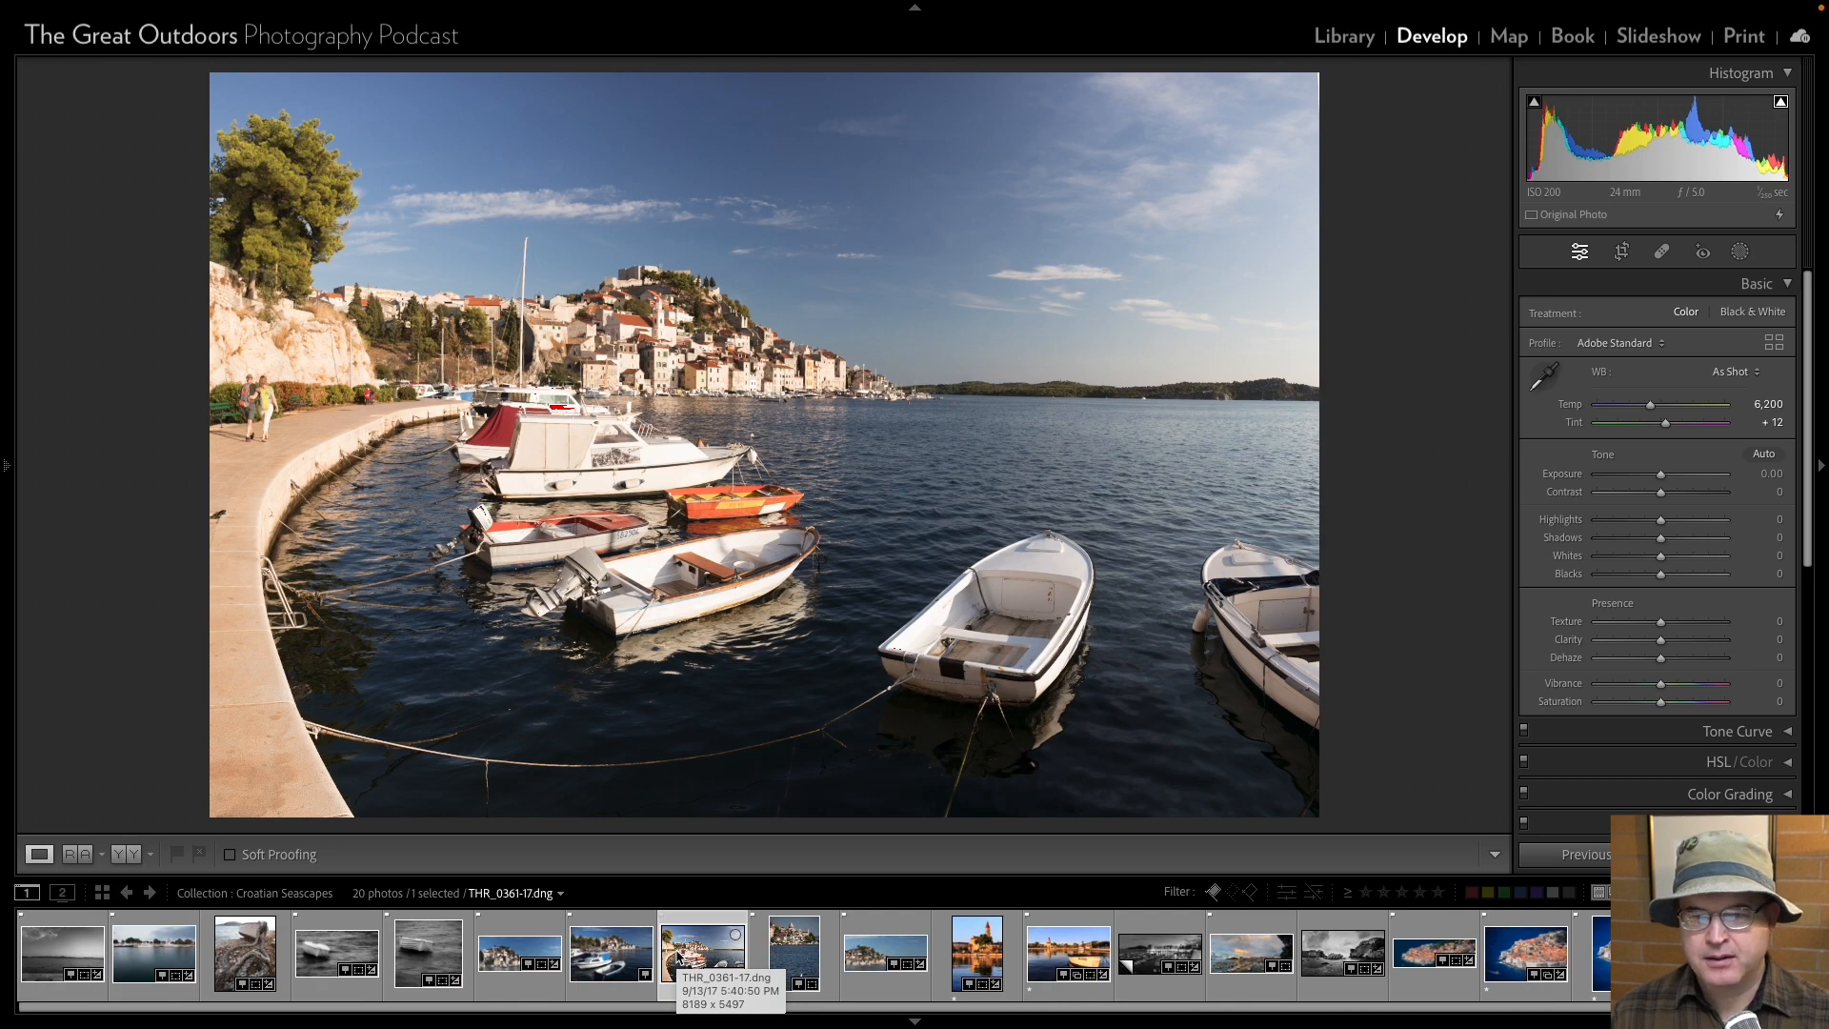
key("Left")
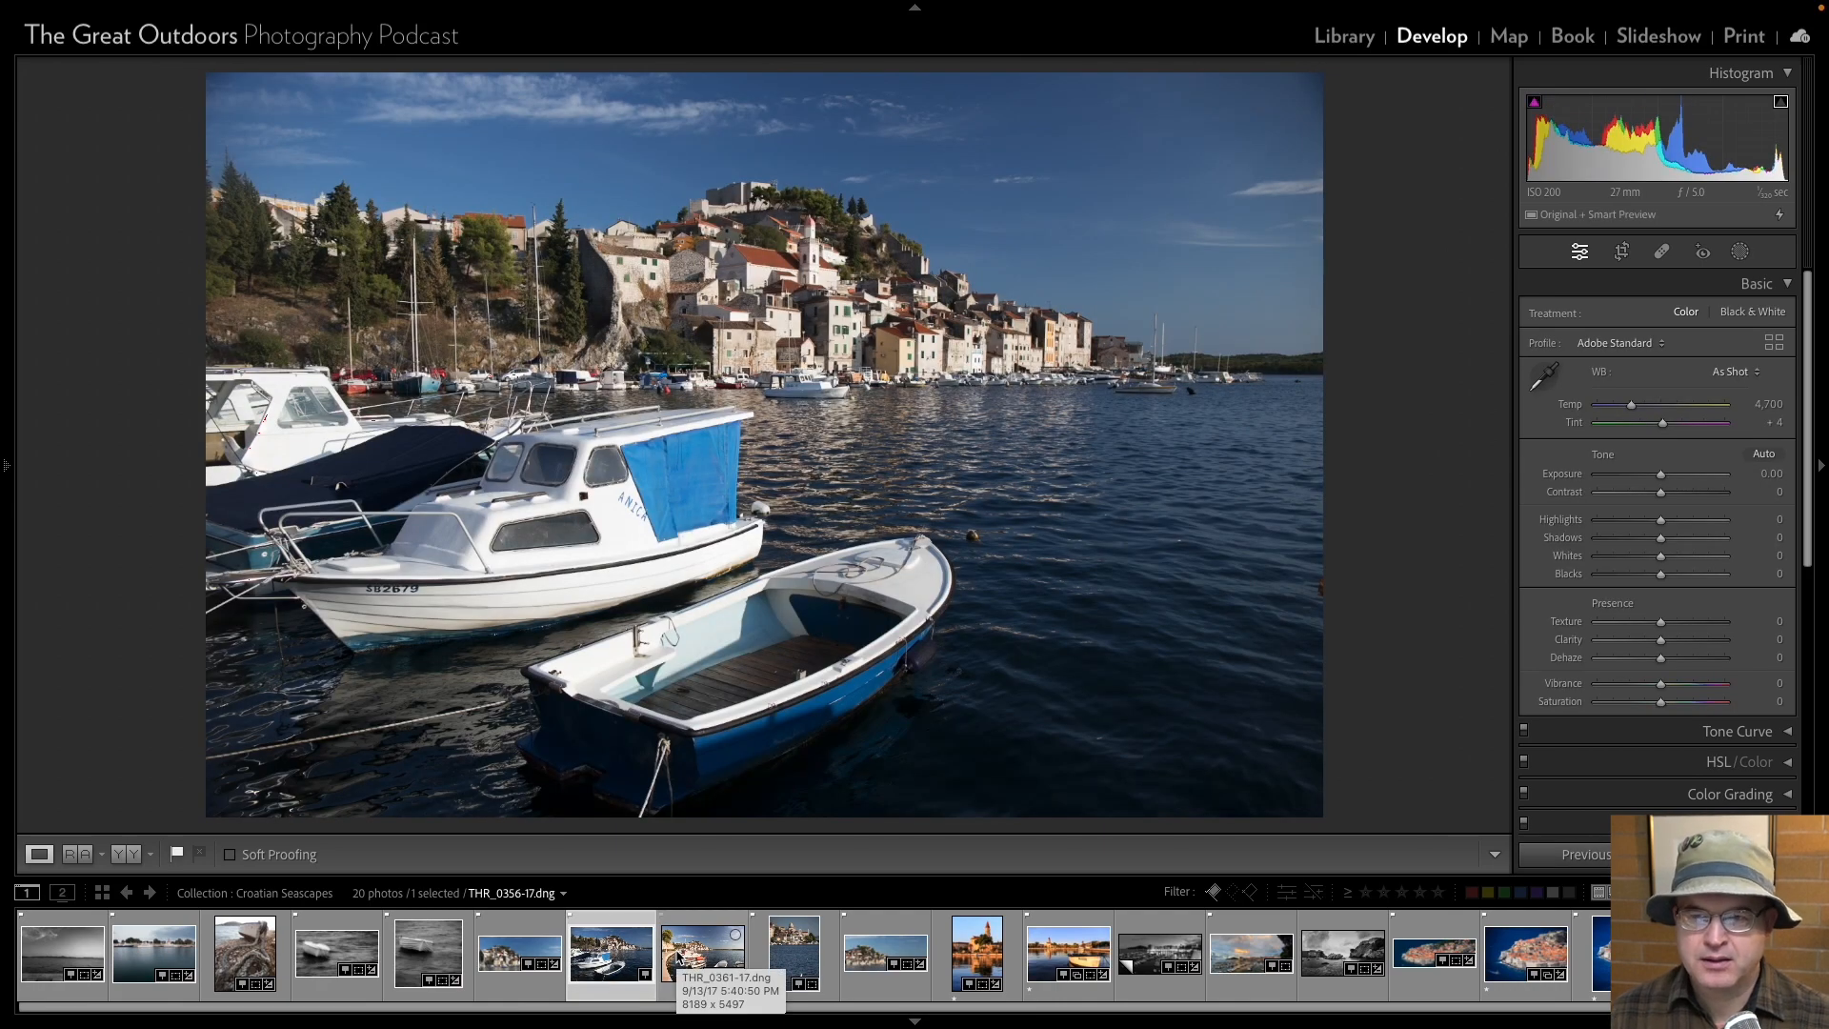
key("Left")
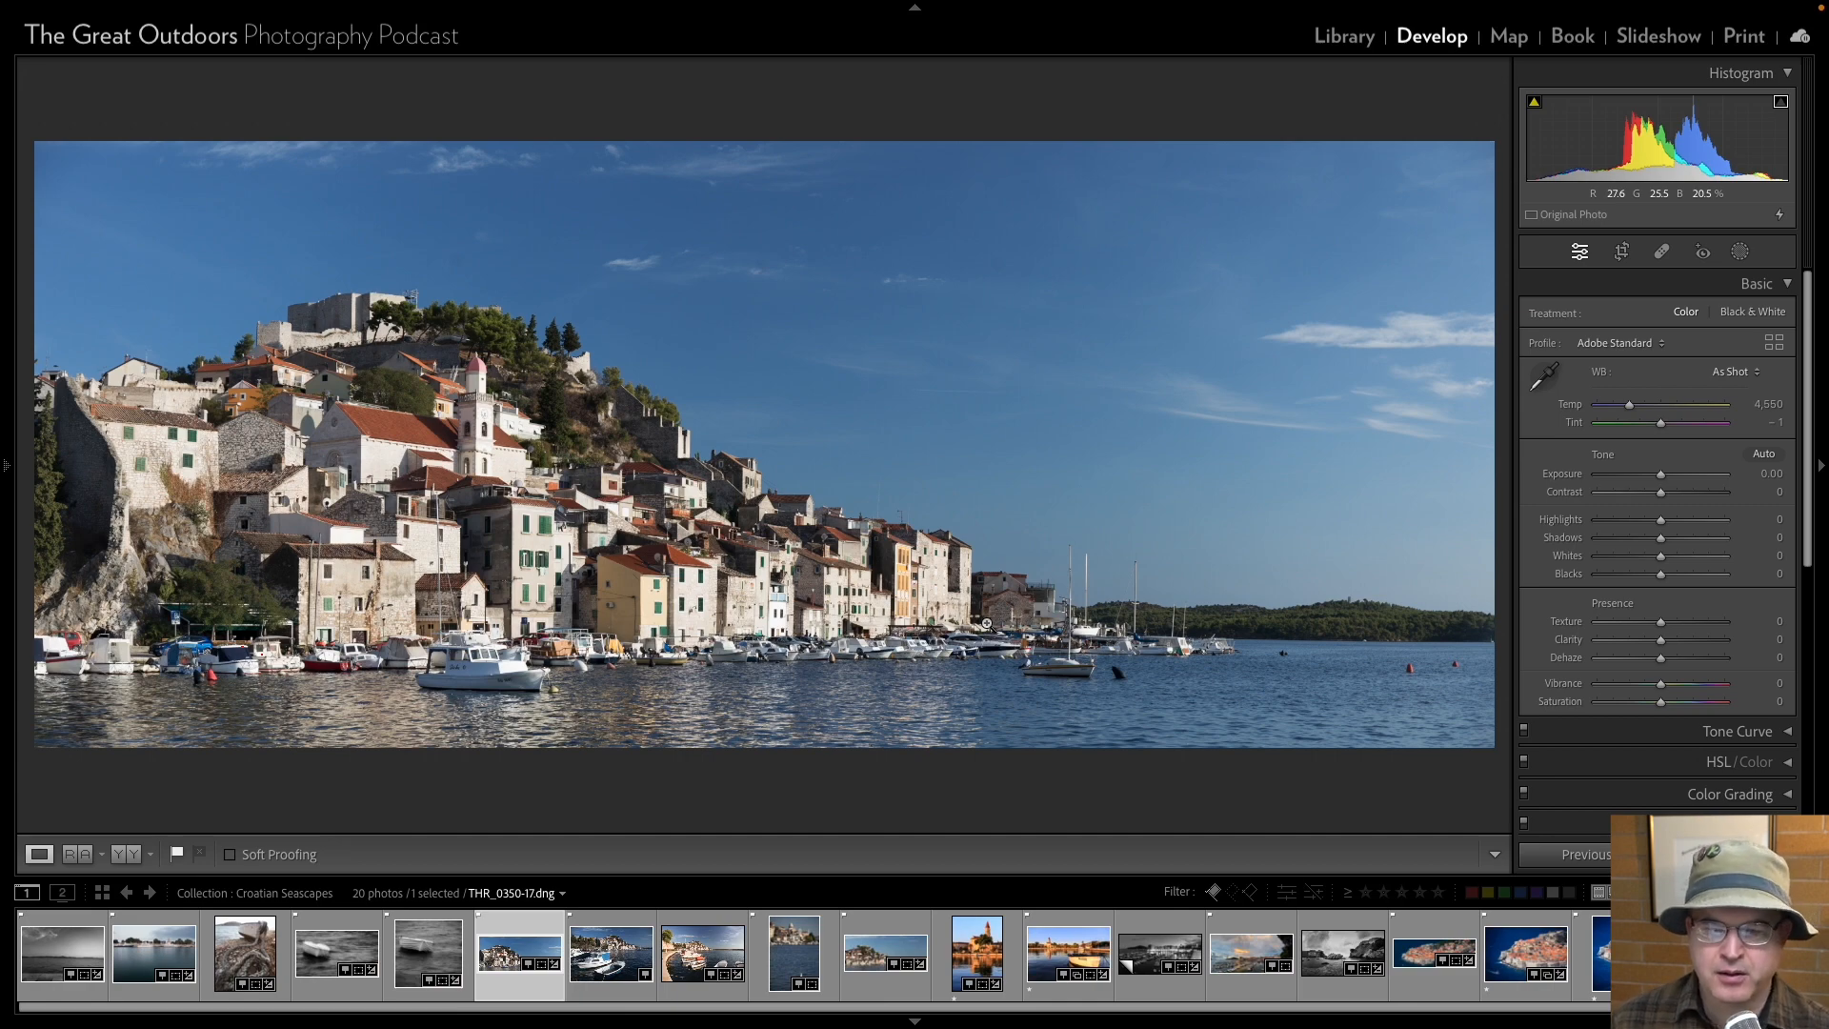
key("Delete")
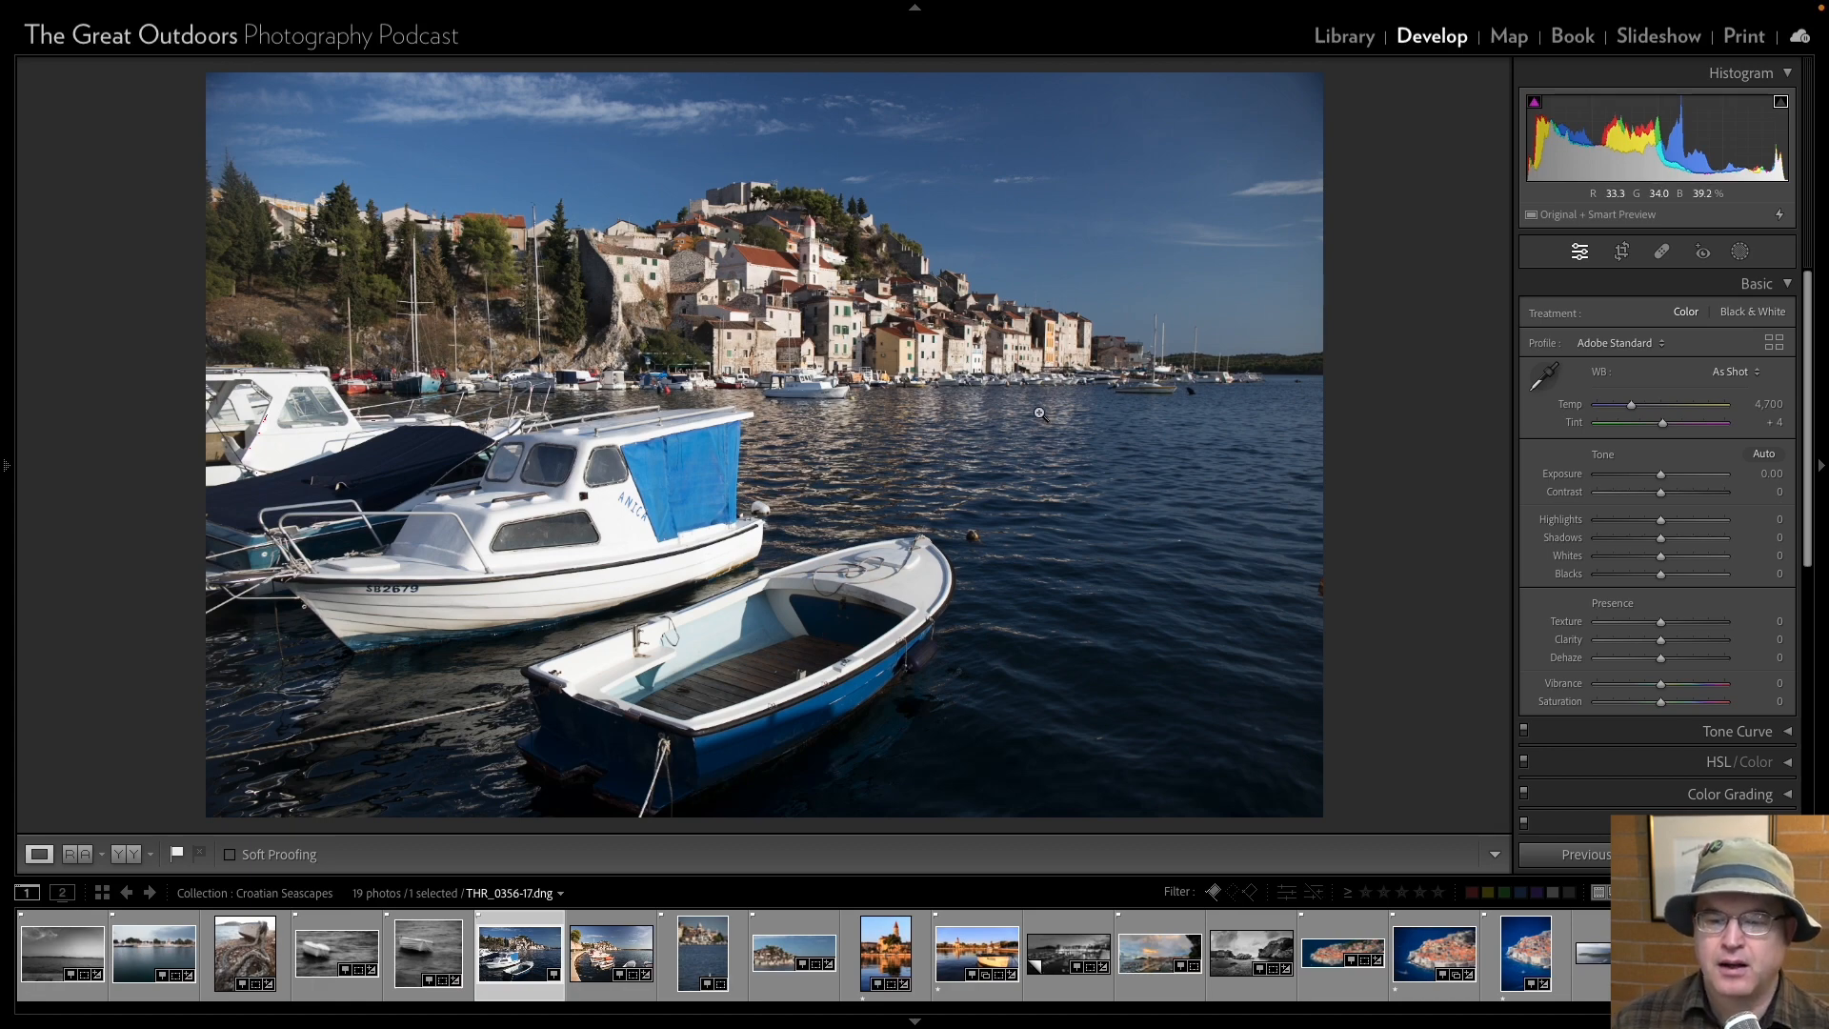
Remove the curved promenade photo THR_0361-17 from the collection and return to the blue boat photo THR_0356-17.
key("Right")
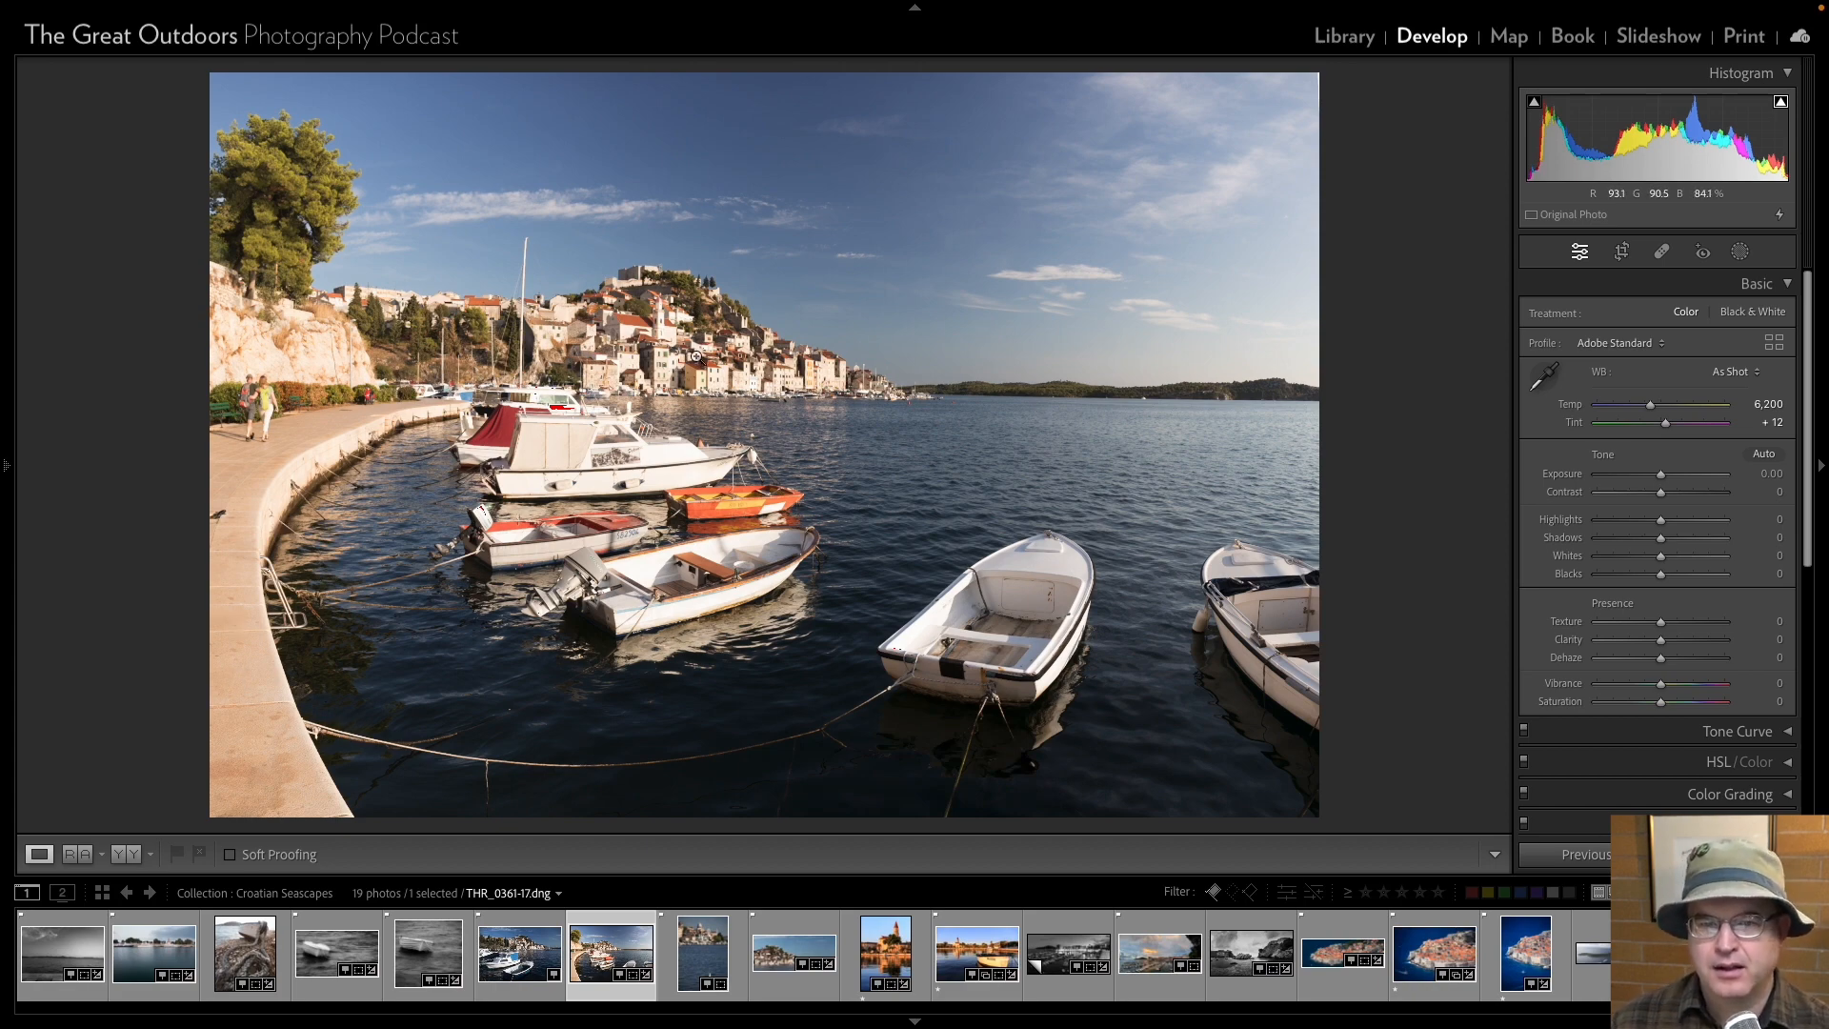
key("Delete")
key("Left")
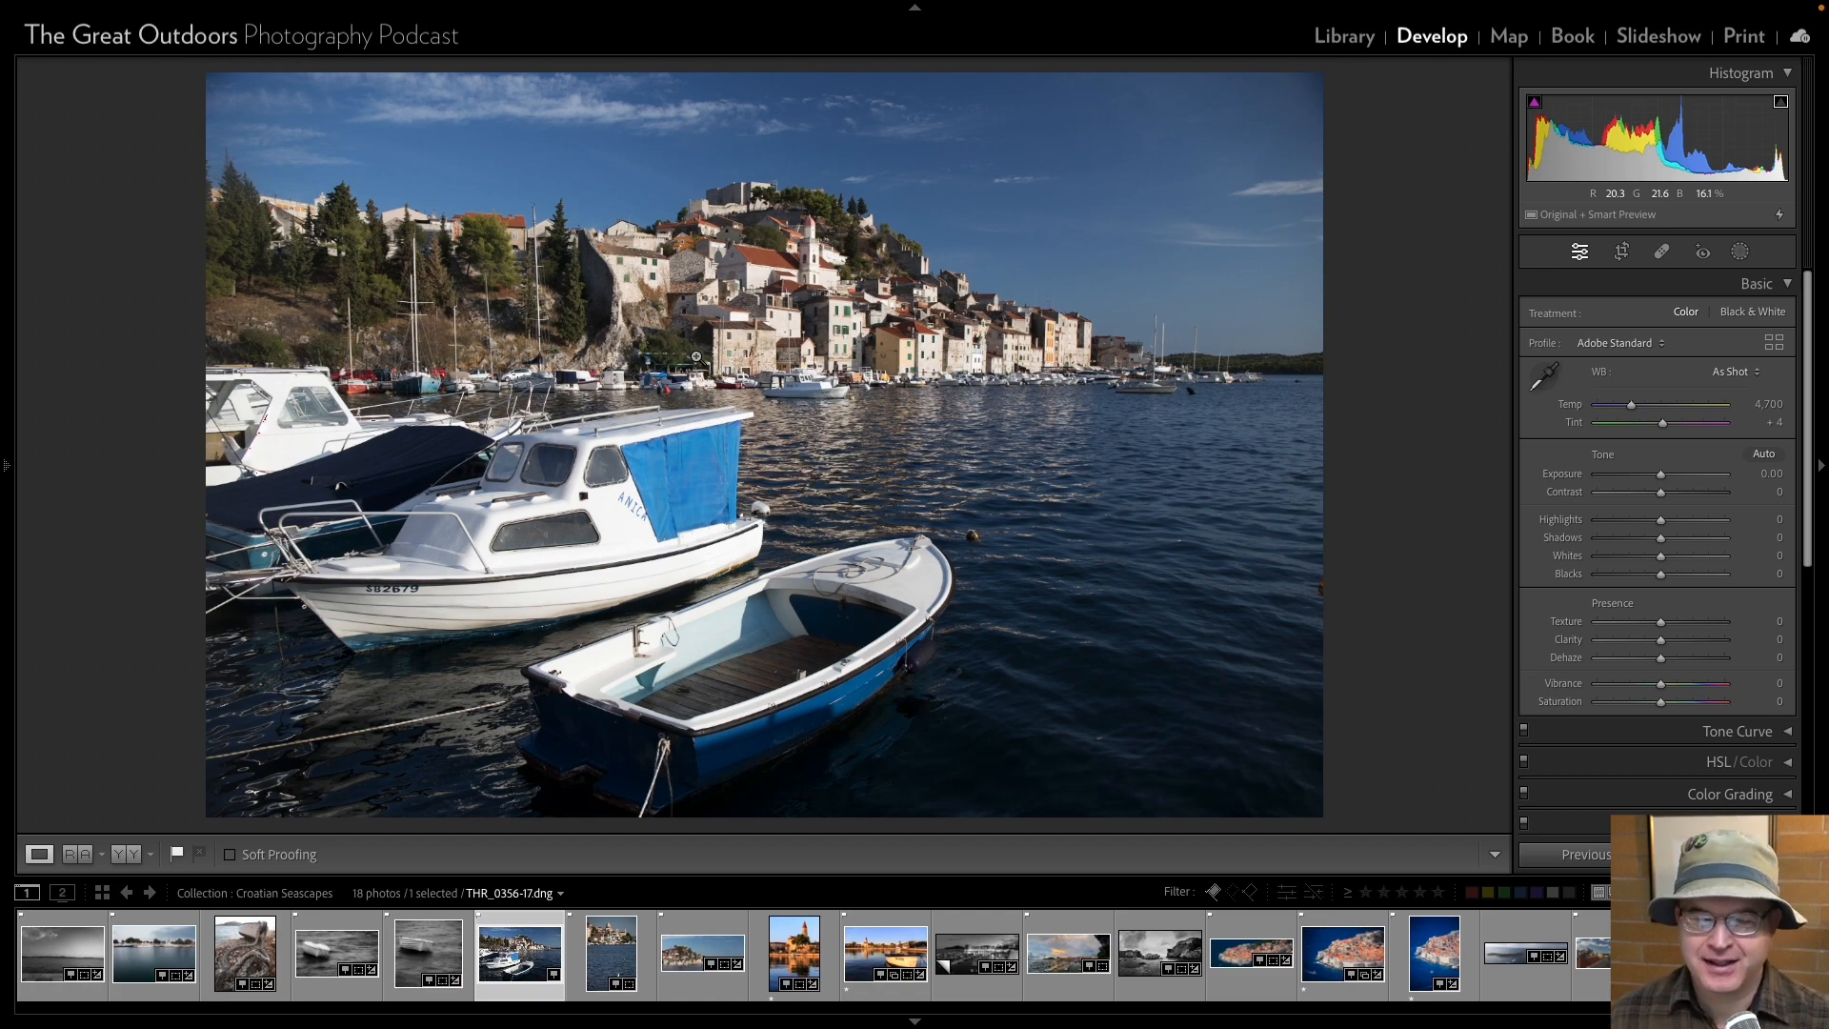
Review the black-and-white boat photos, and set Highlights to -80 and Whites to -24 on the rope and boat photo THR_0111-17.
key("Left")
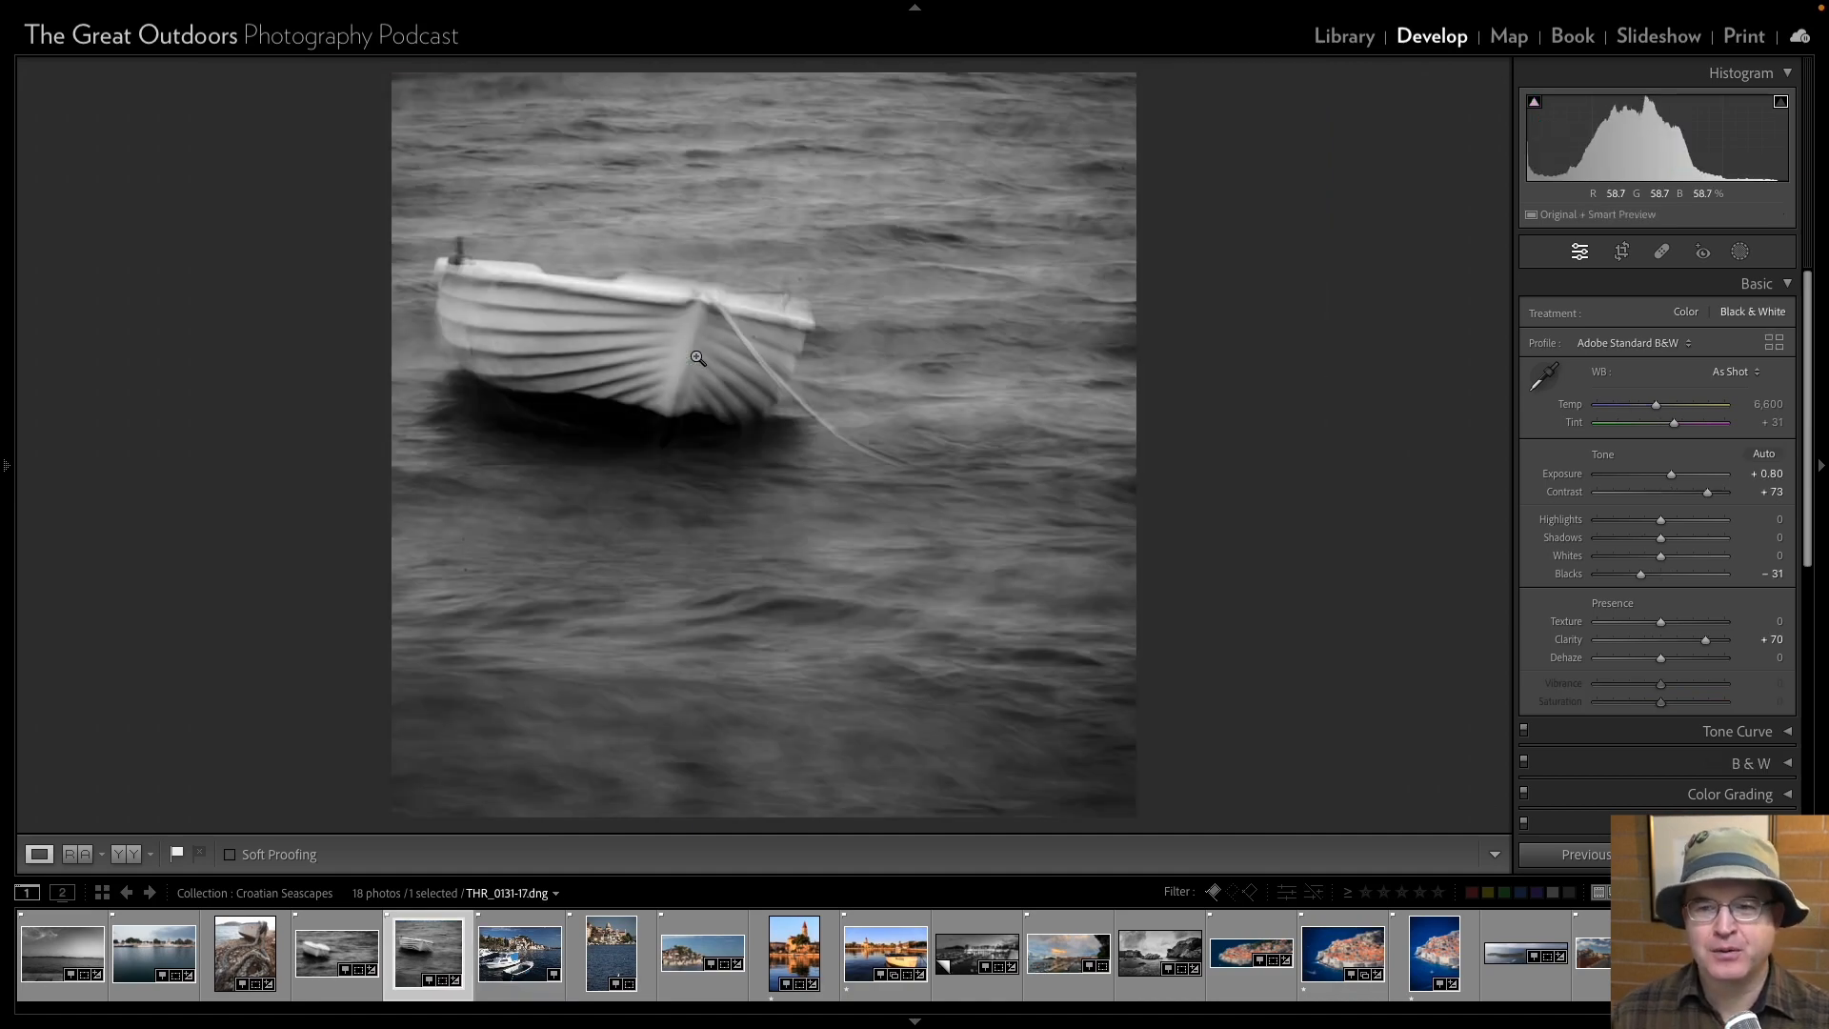
key("Left")
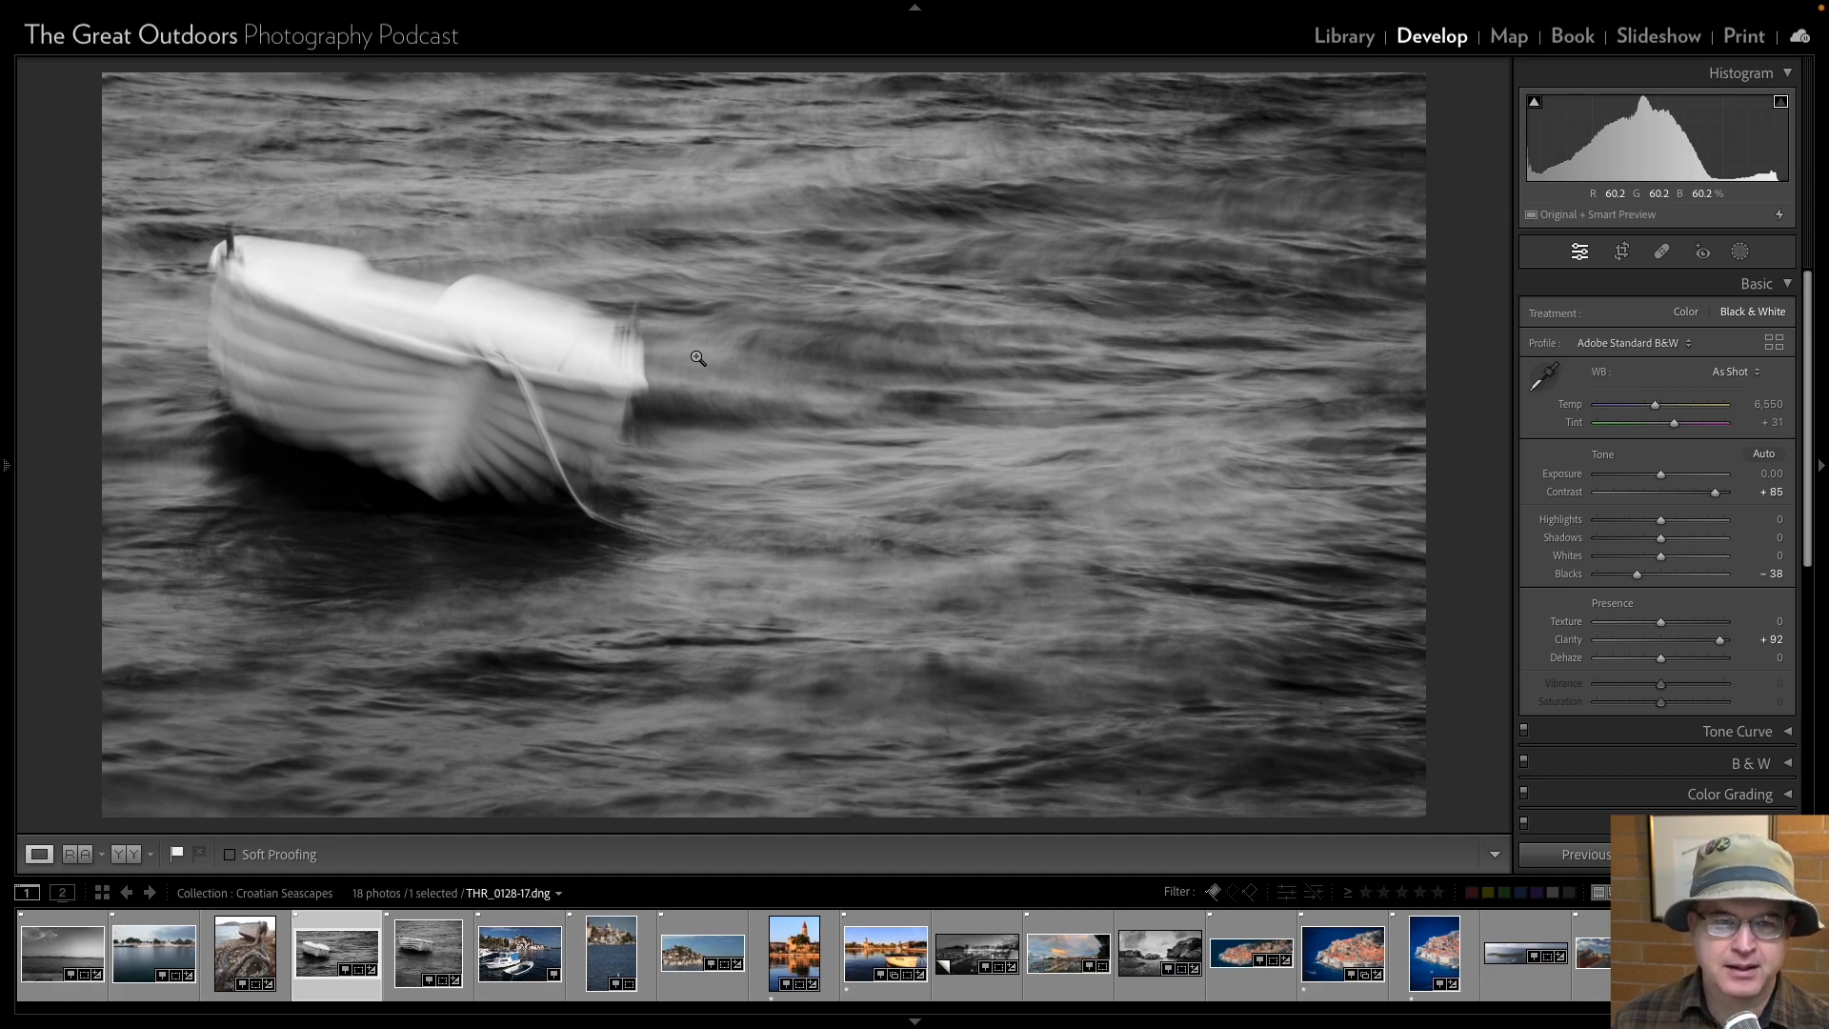
key("Left")
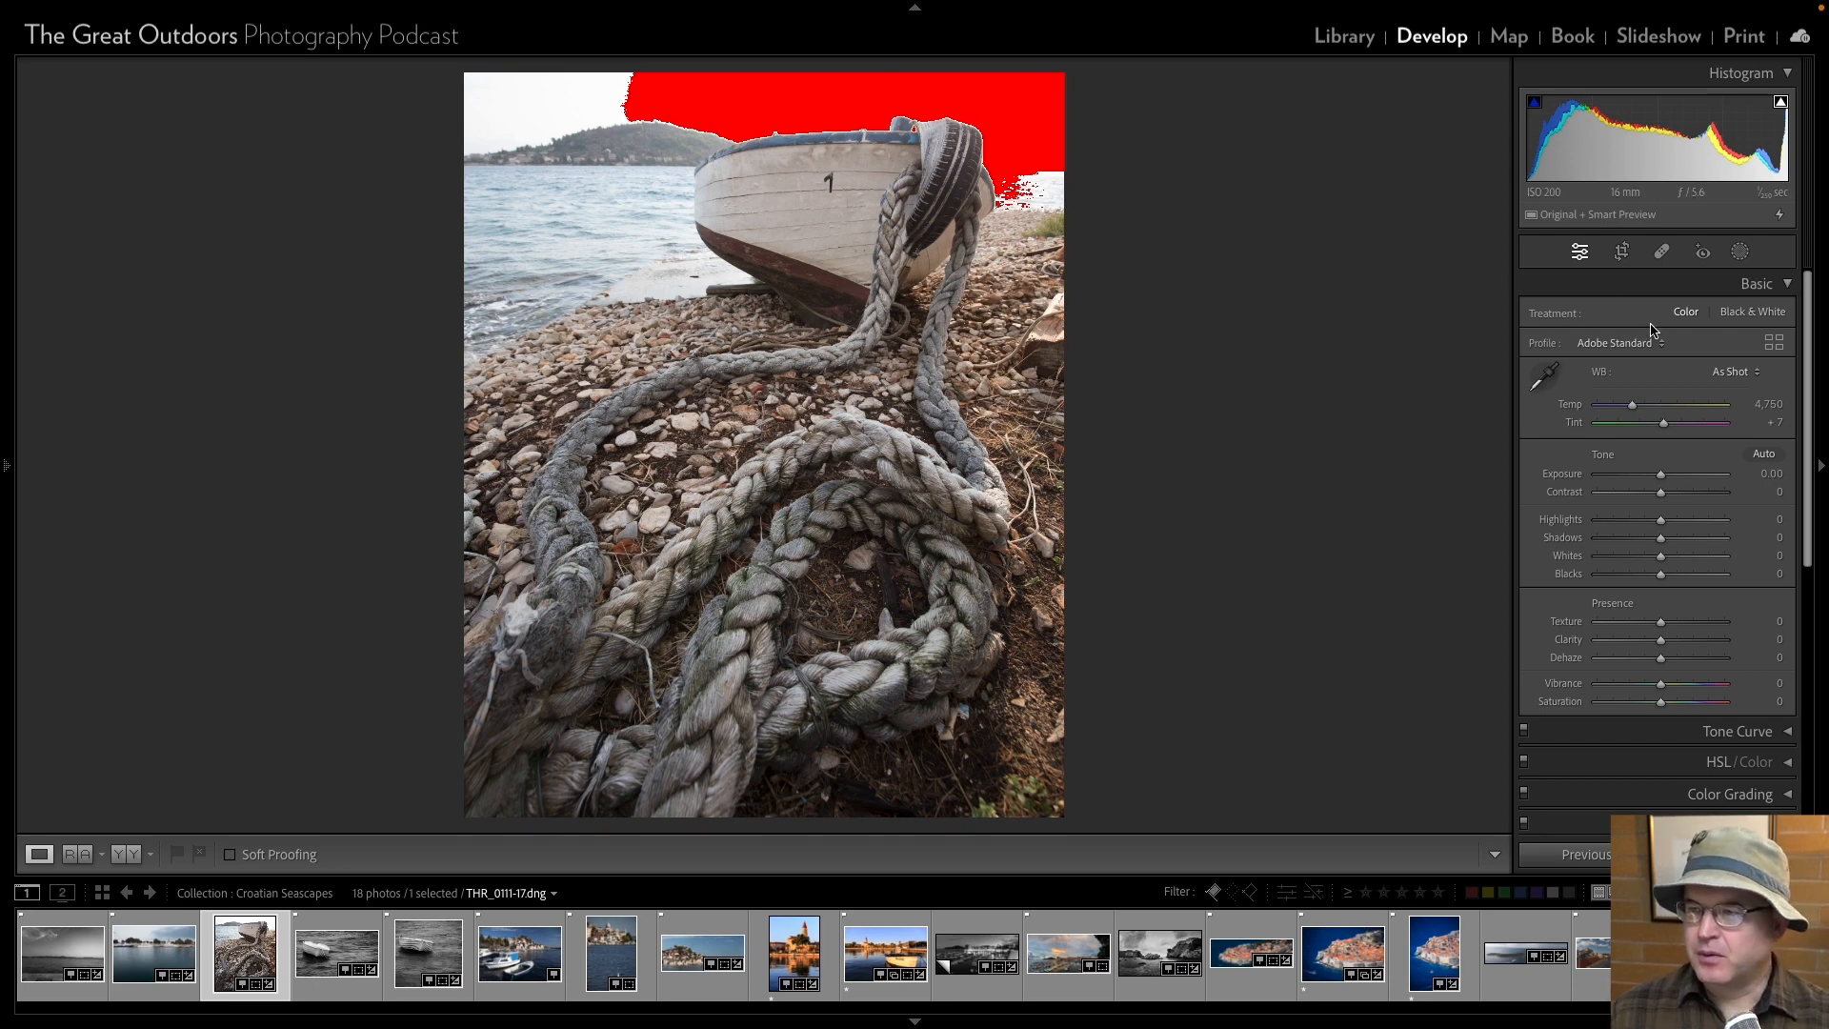
left_click(1663, 523)
left_click_drag(1663, 523, 1648, 562)
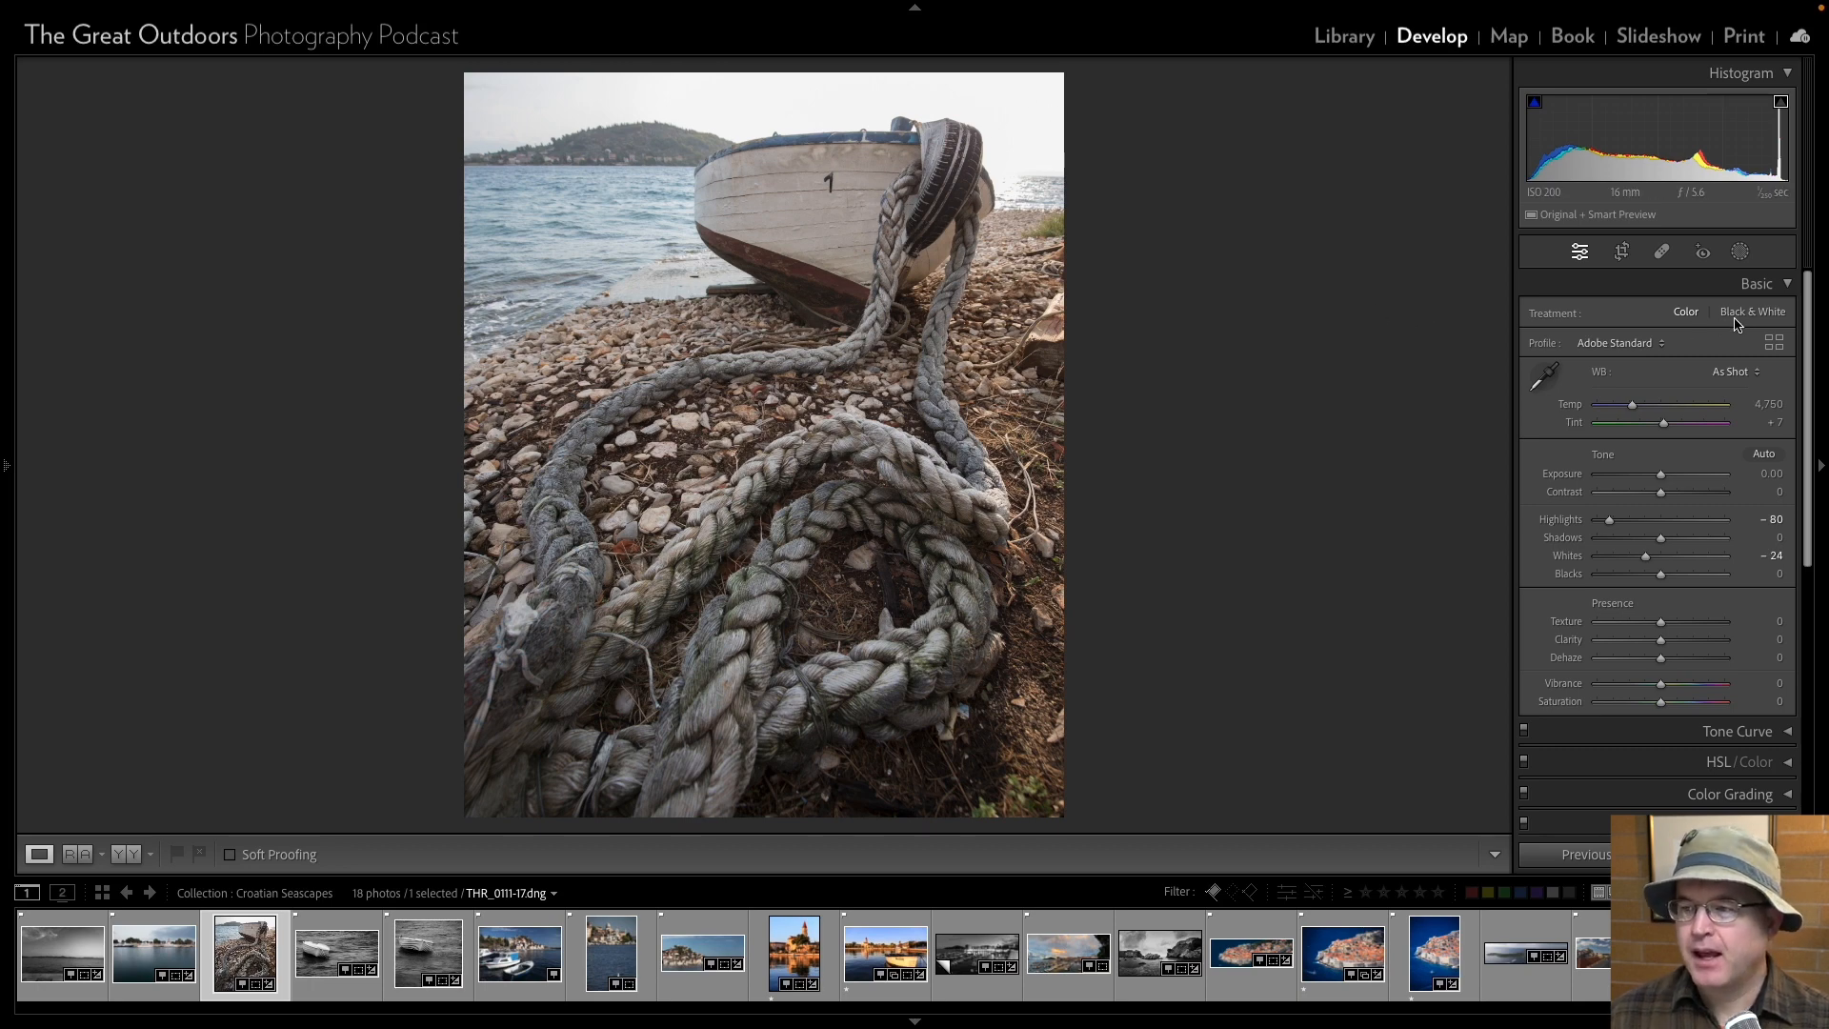
Apply the Adobe Landscape profile to the rope and boat photo, and convert it to black and white.
left_click(1651, 344)
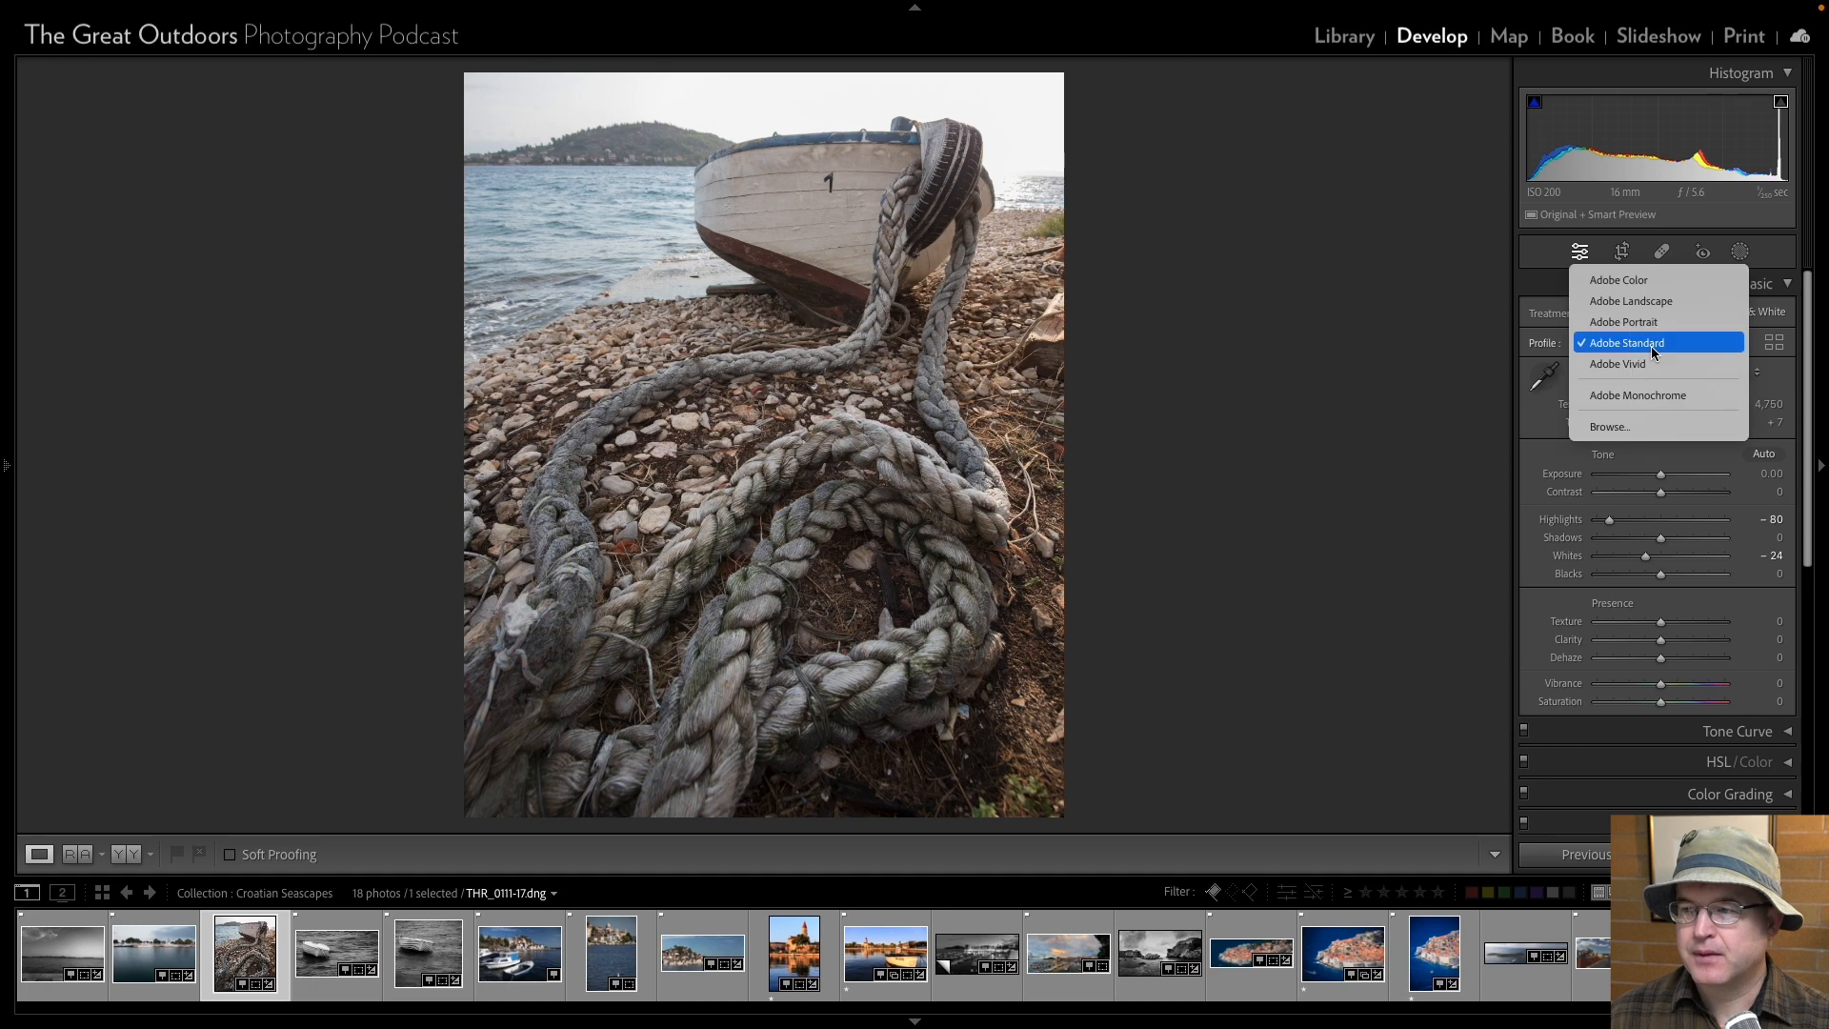
left_click(1630, 301)
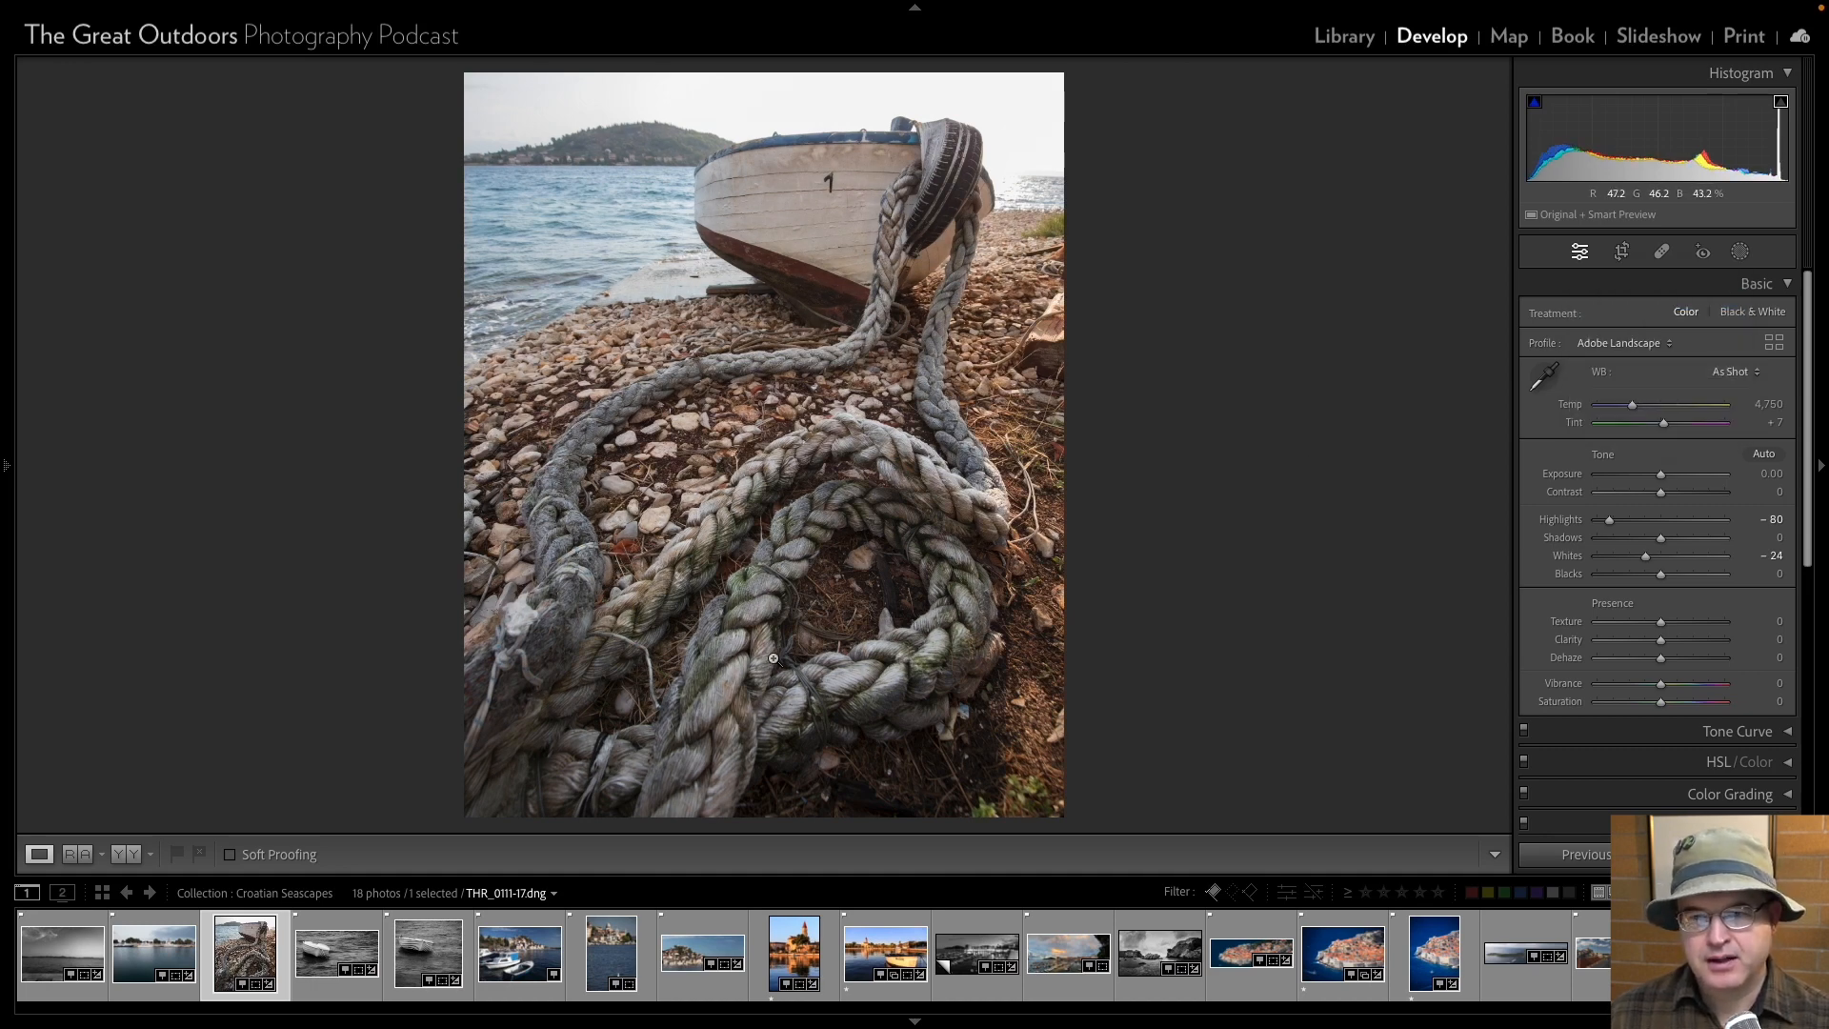
left_click(1753, 312)
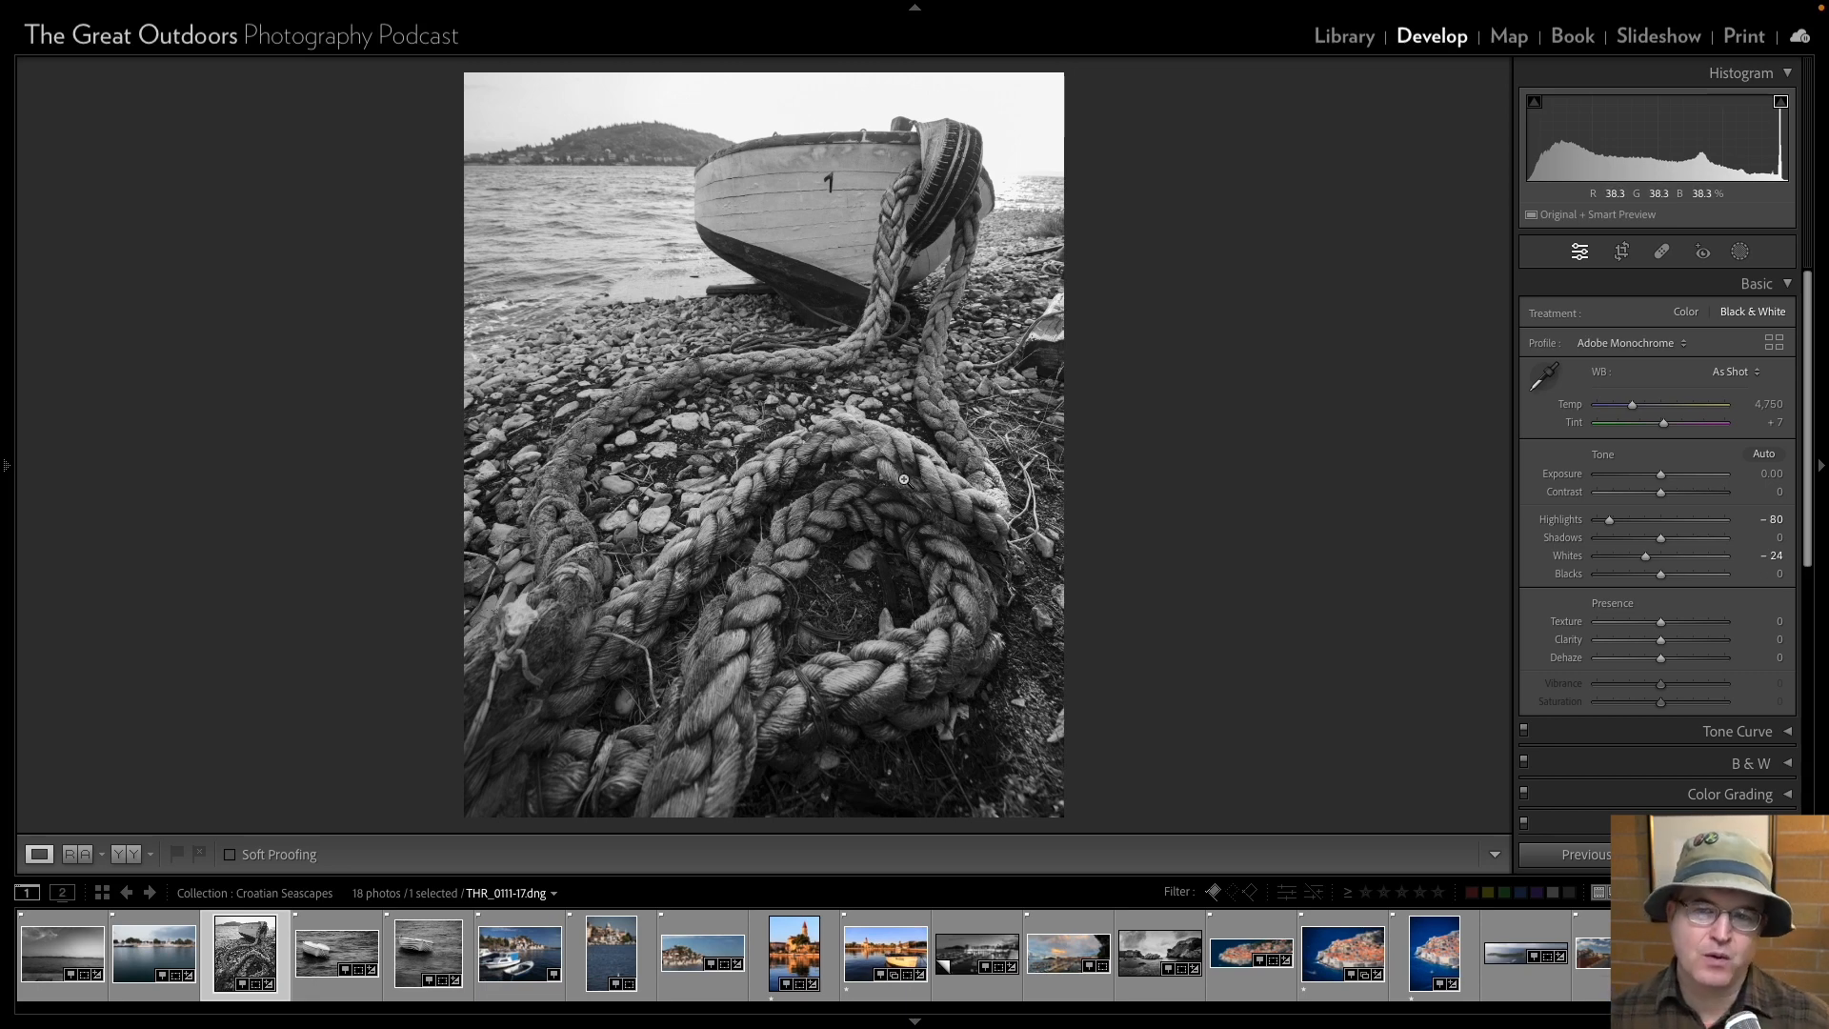
Try a tighter crop on the rope and boat photo that cuts off the sky and the top of the boat.
left_click(1621, 250)
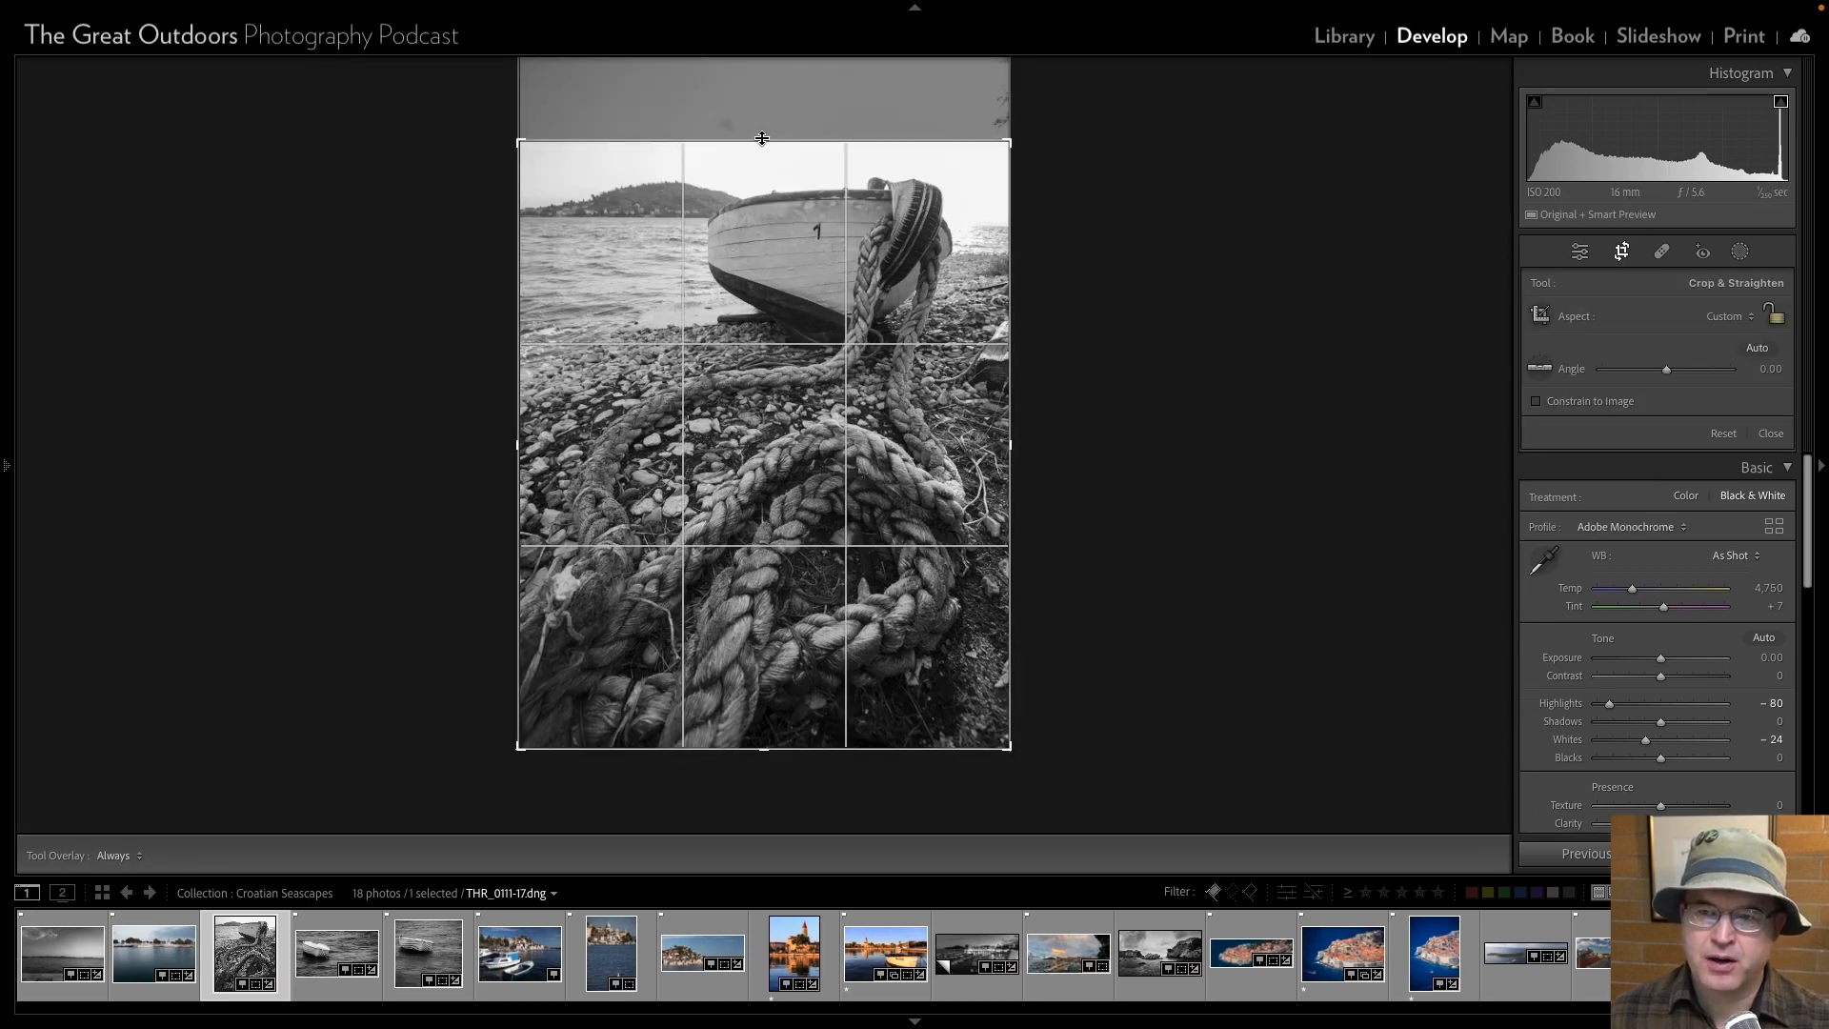
left_click_drag(762, 140, 754, 191)
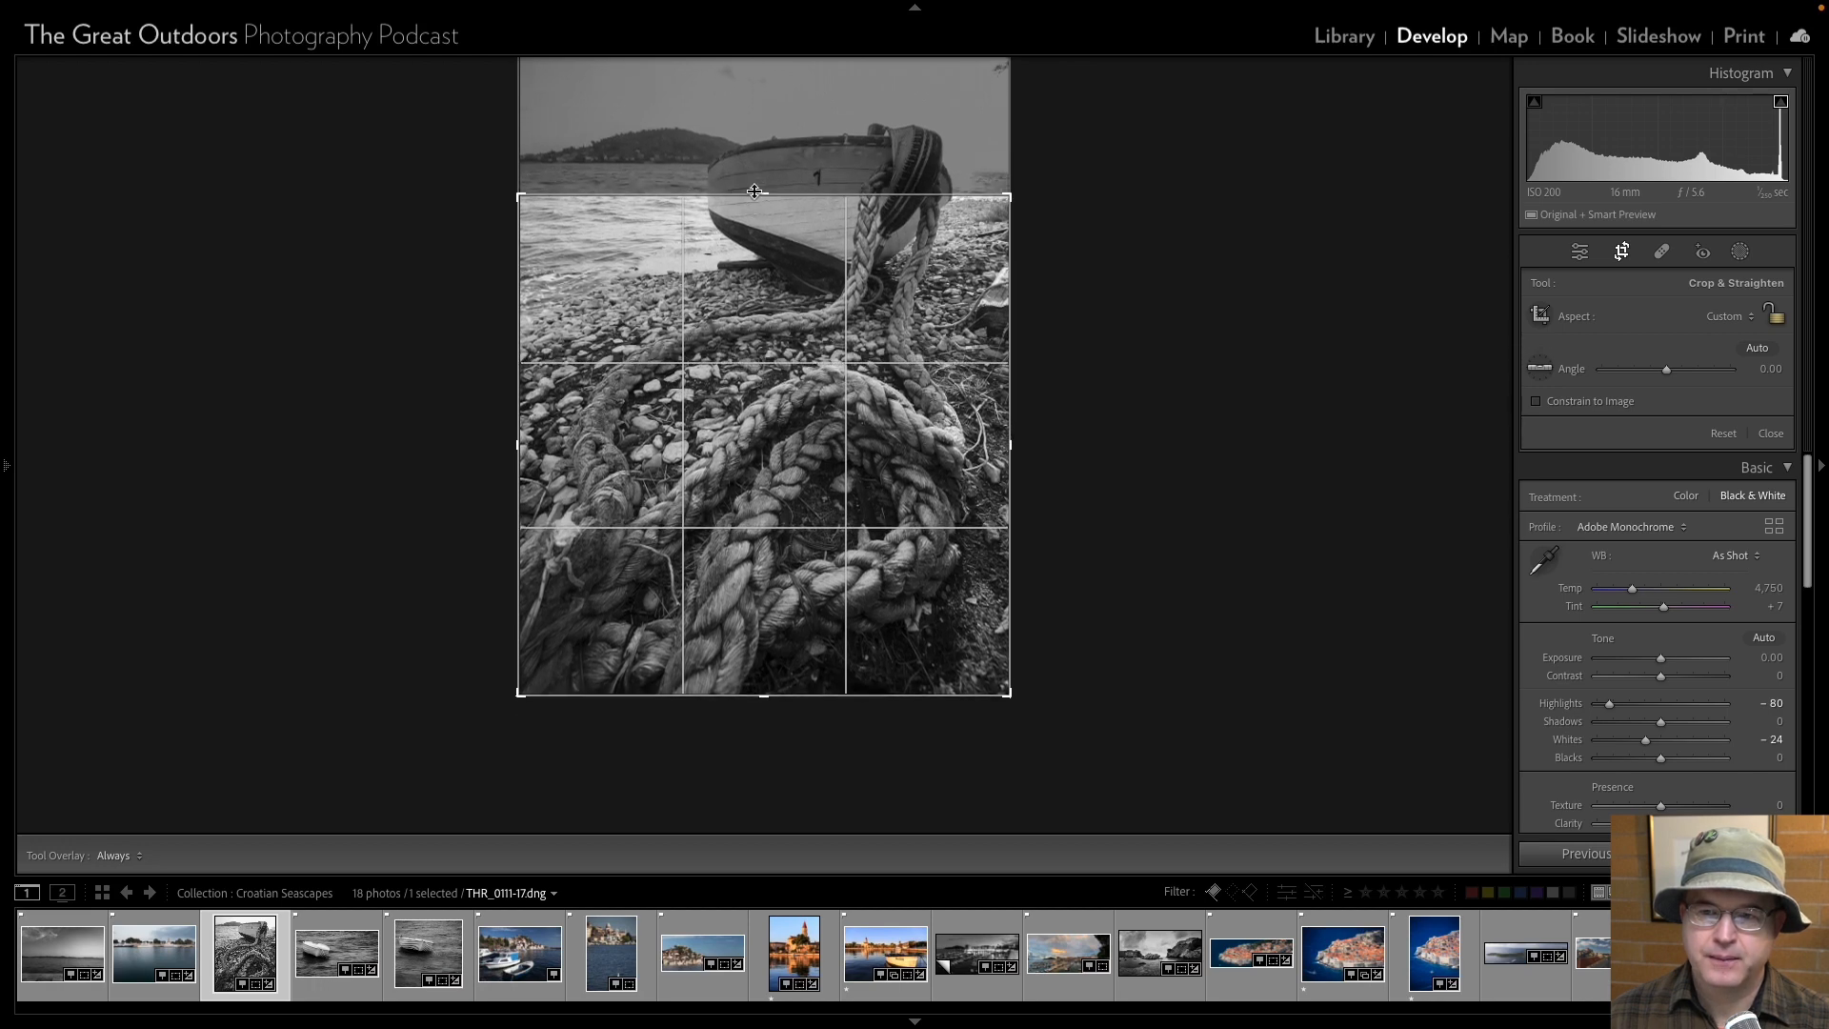
left_click(1579, 251)
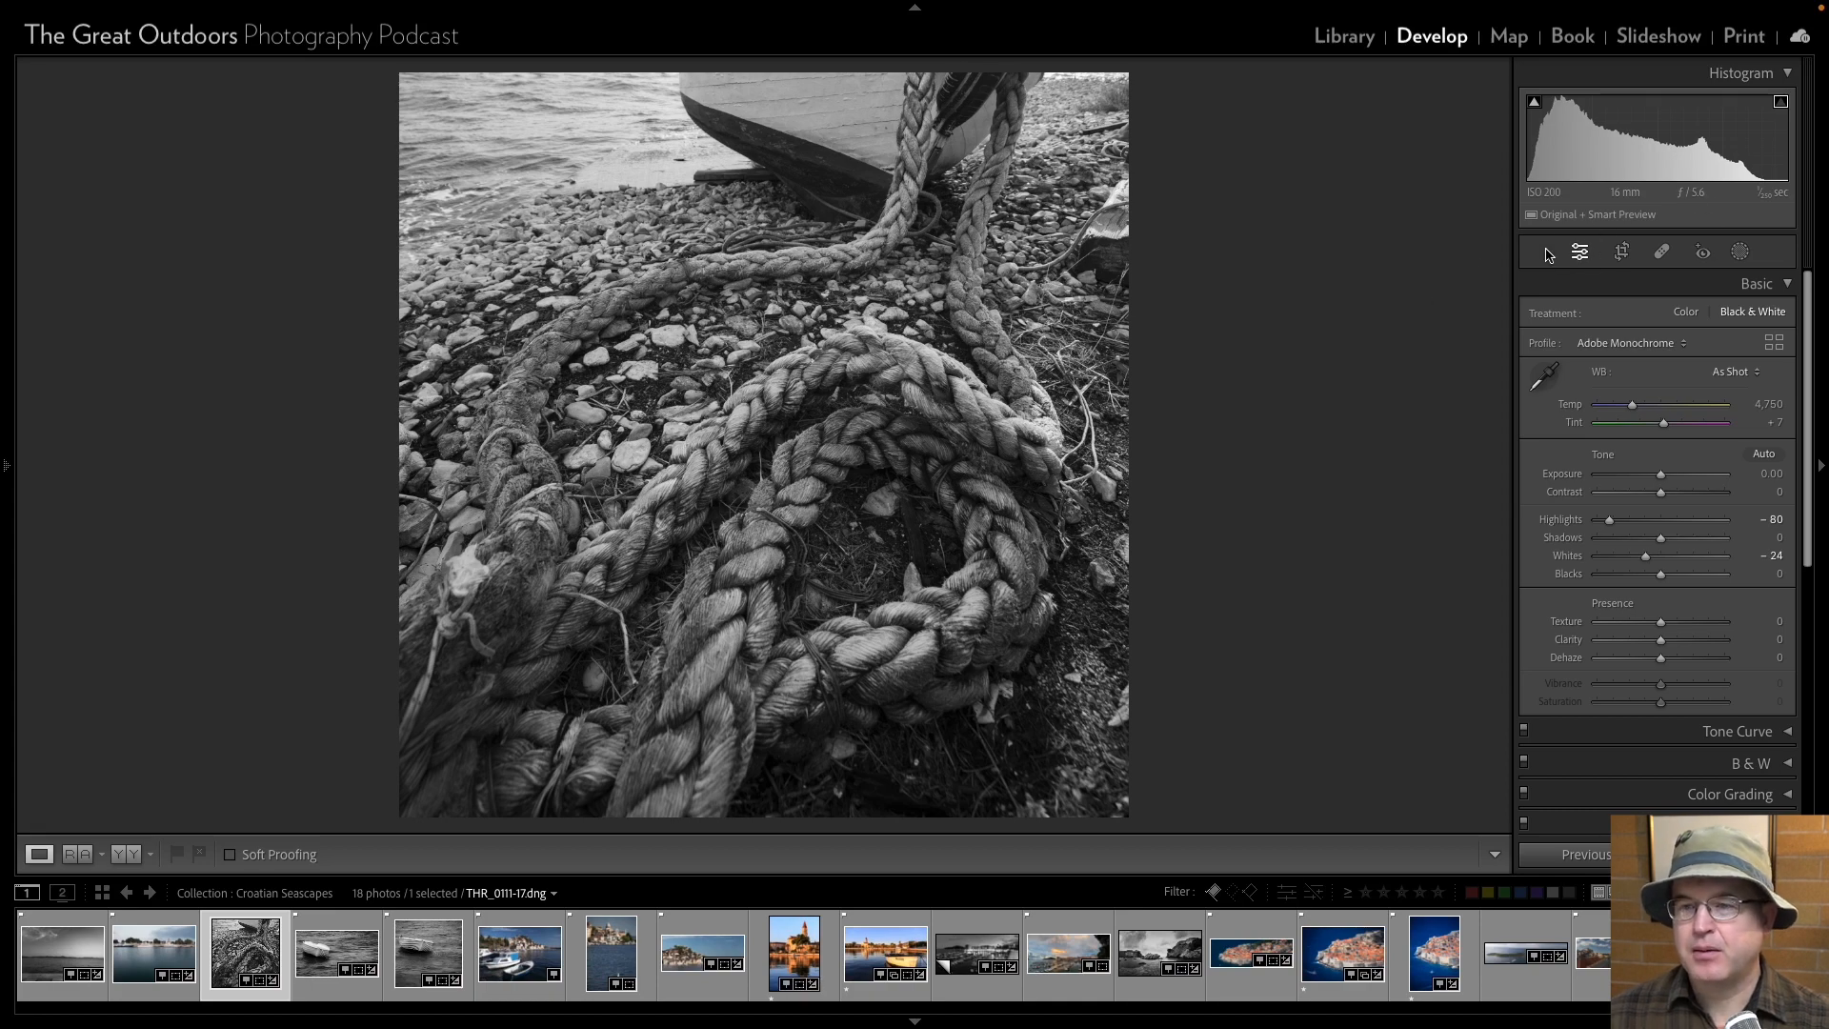
left_click(1621, 251)
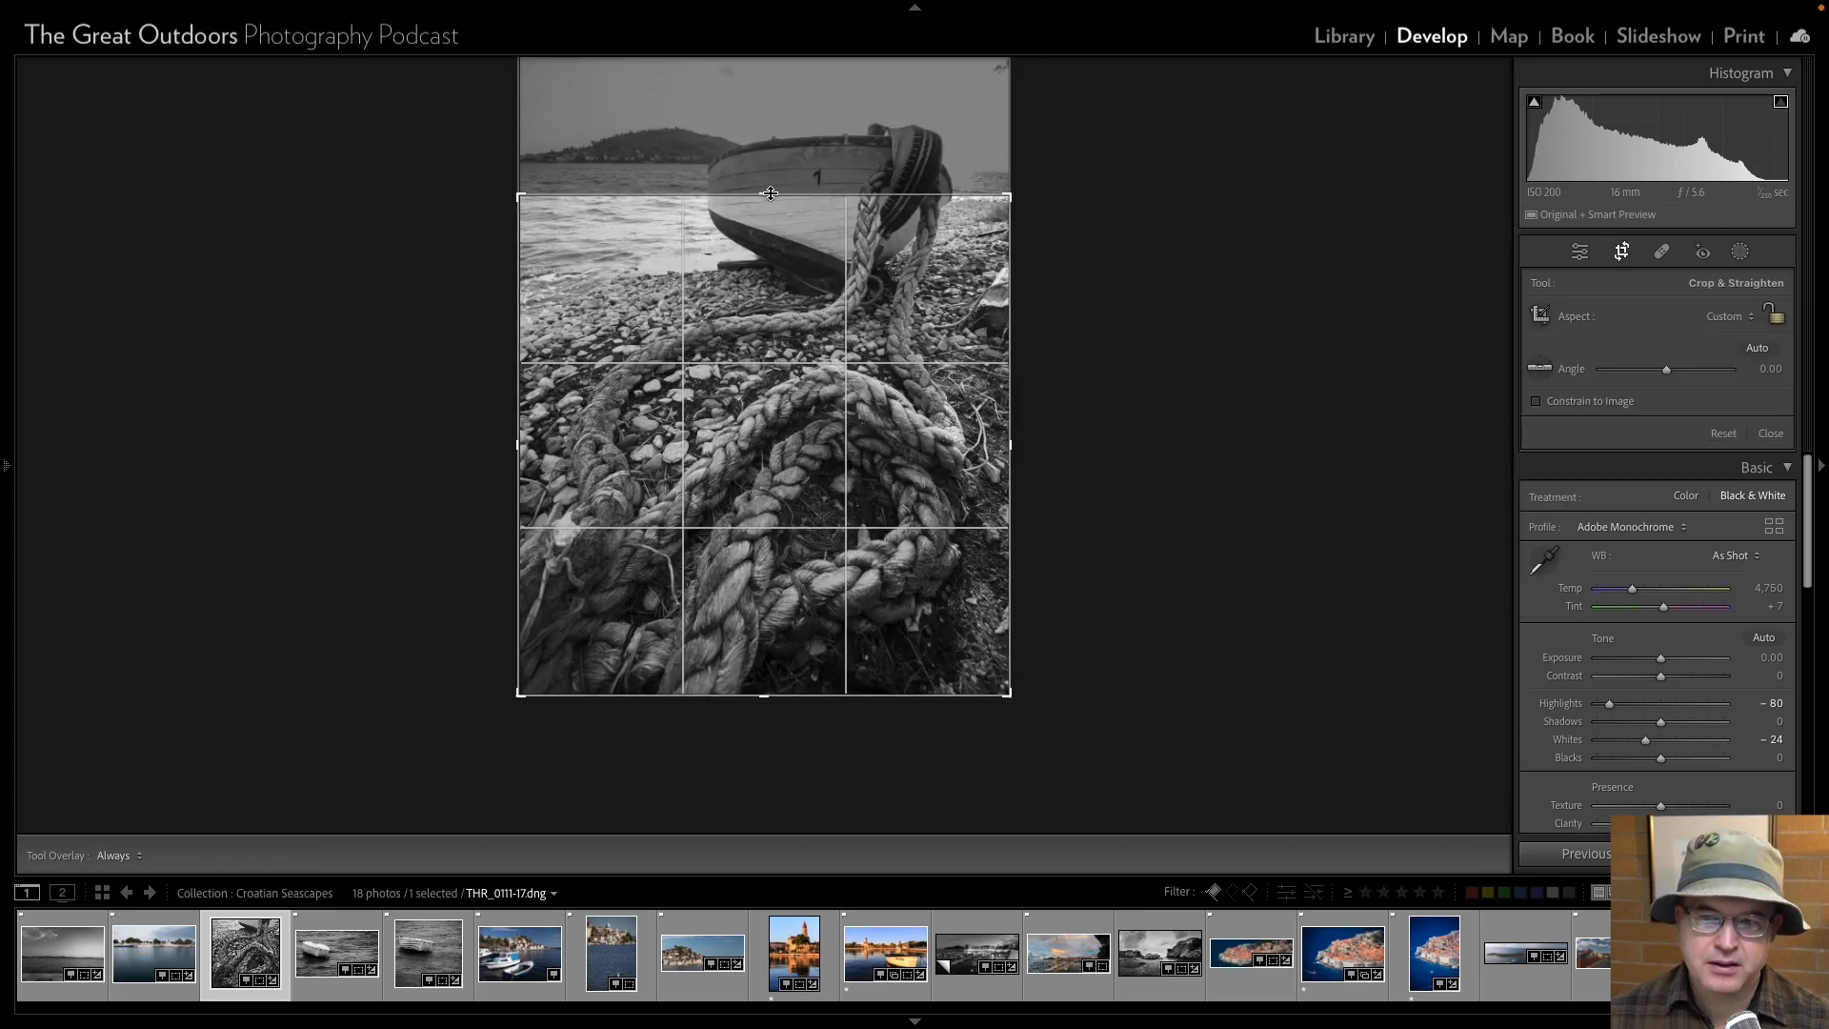
left_click_drag(771, 182, 769, 178)
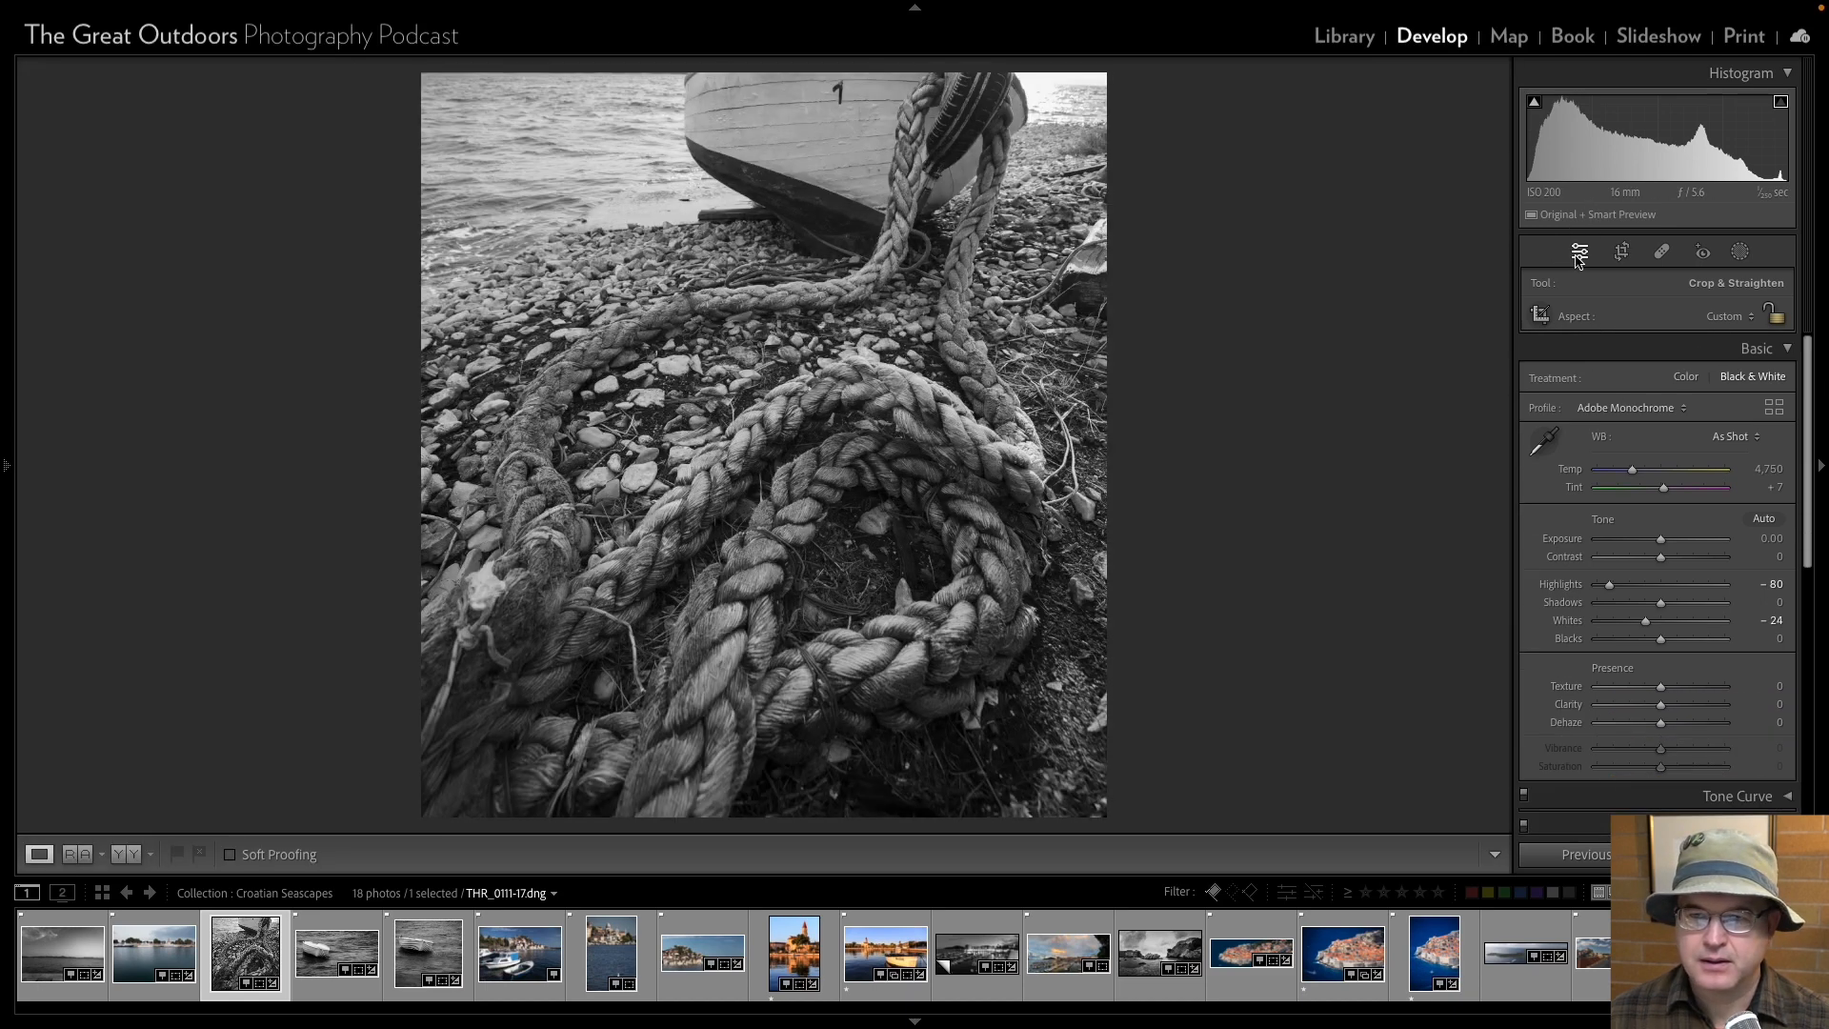
left_click(1579, 251)
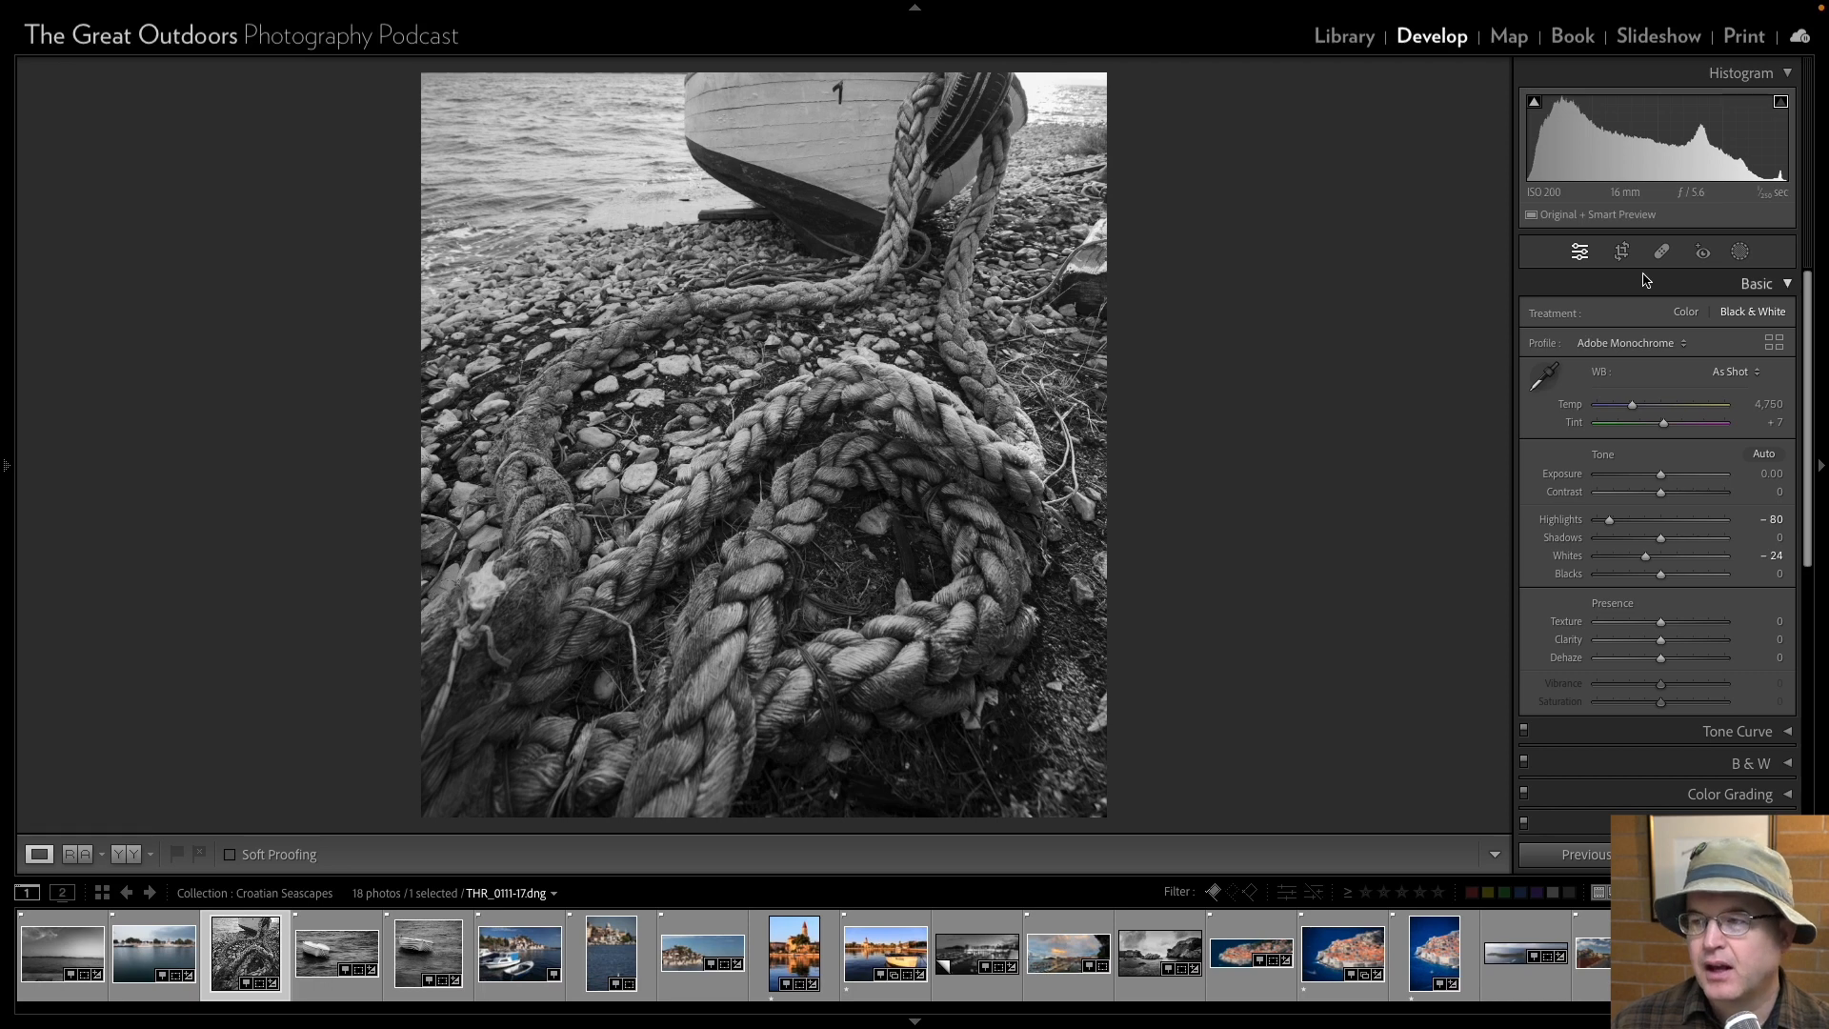
Extend the rope and boat photo's crop upward to include the whole boat, the hill and a strip of sky.
left_click(1621, 251)
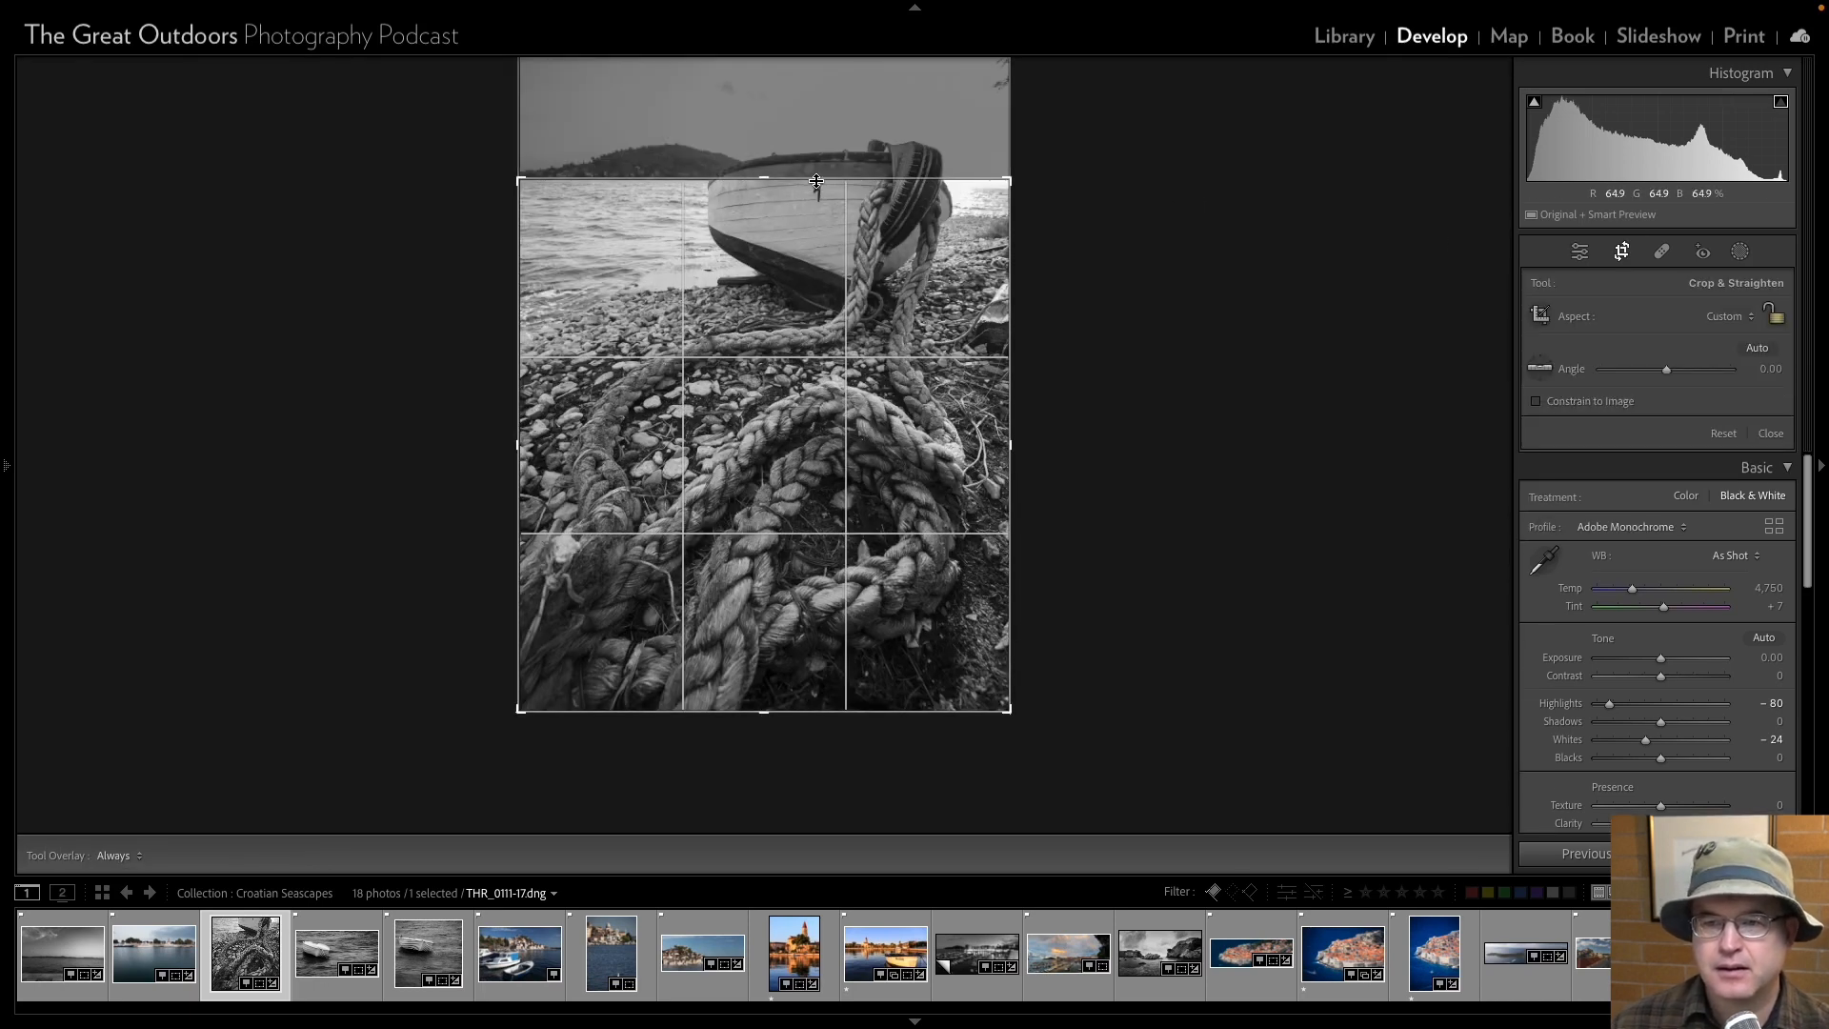
left_click_drag(764, 179, 772, 149)
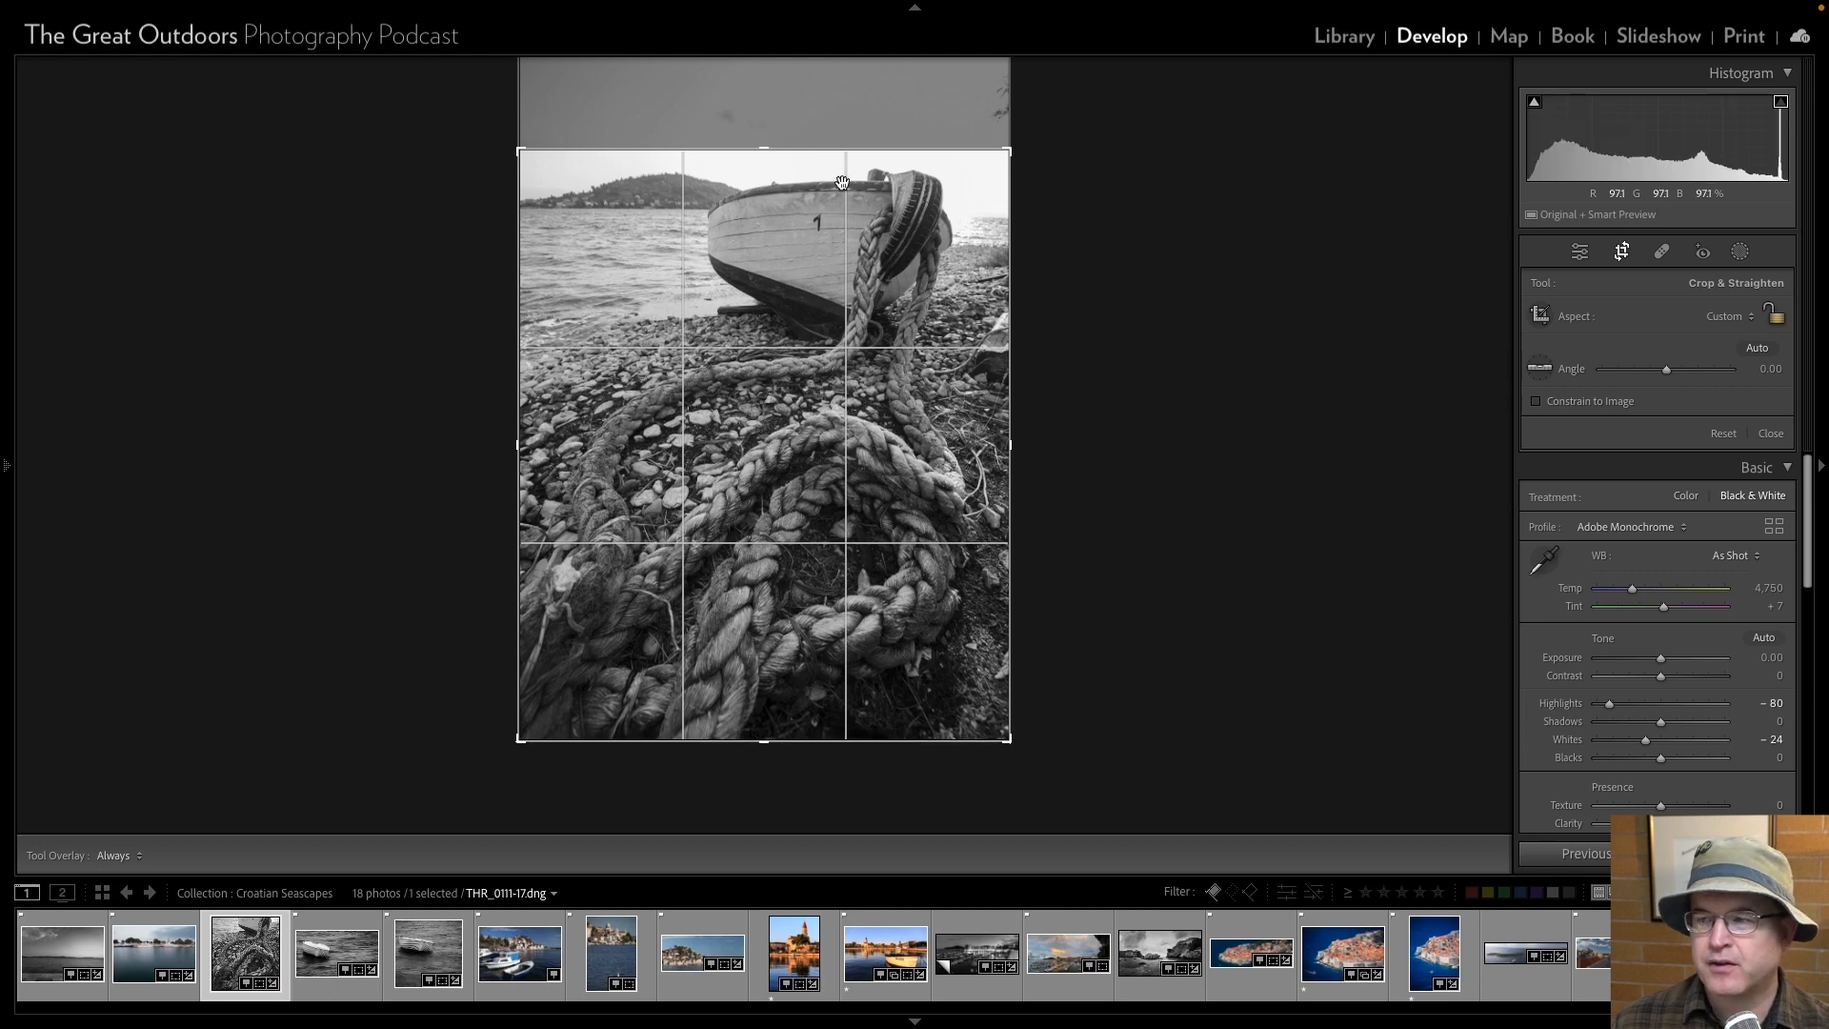
left_click(1583, 254)
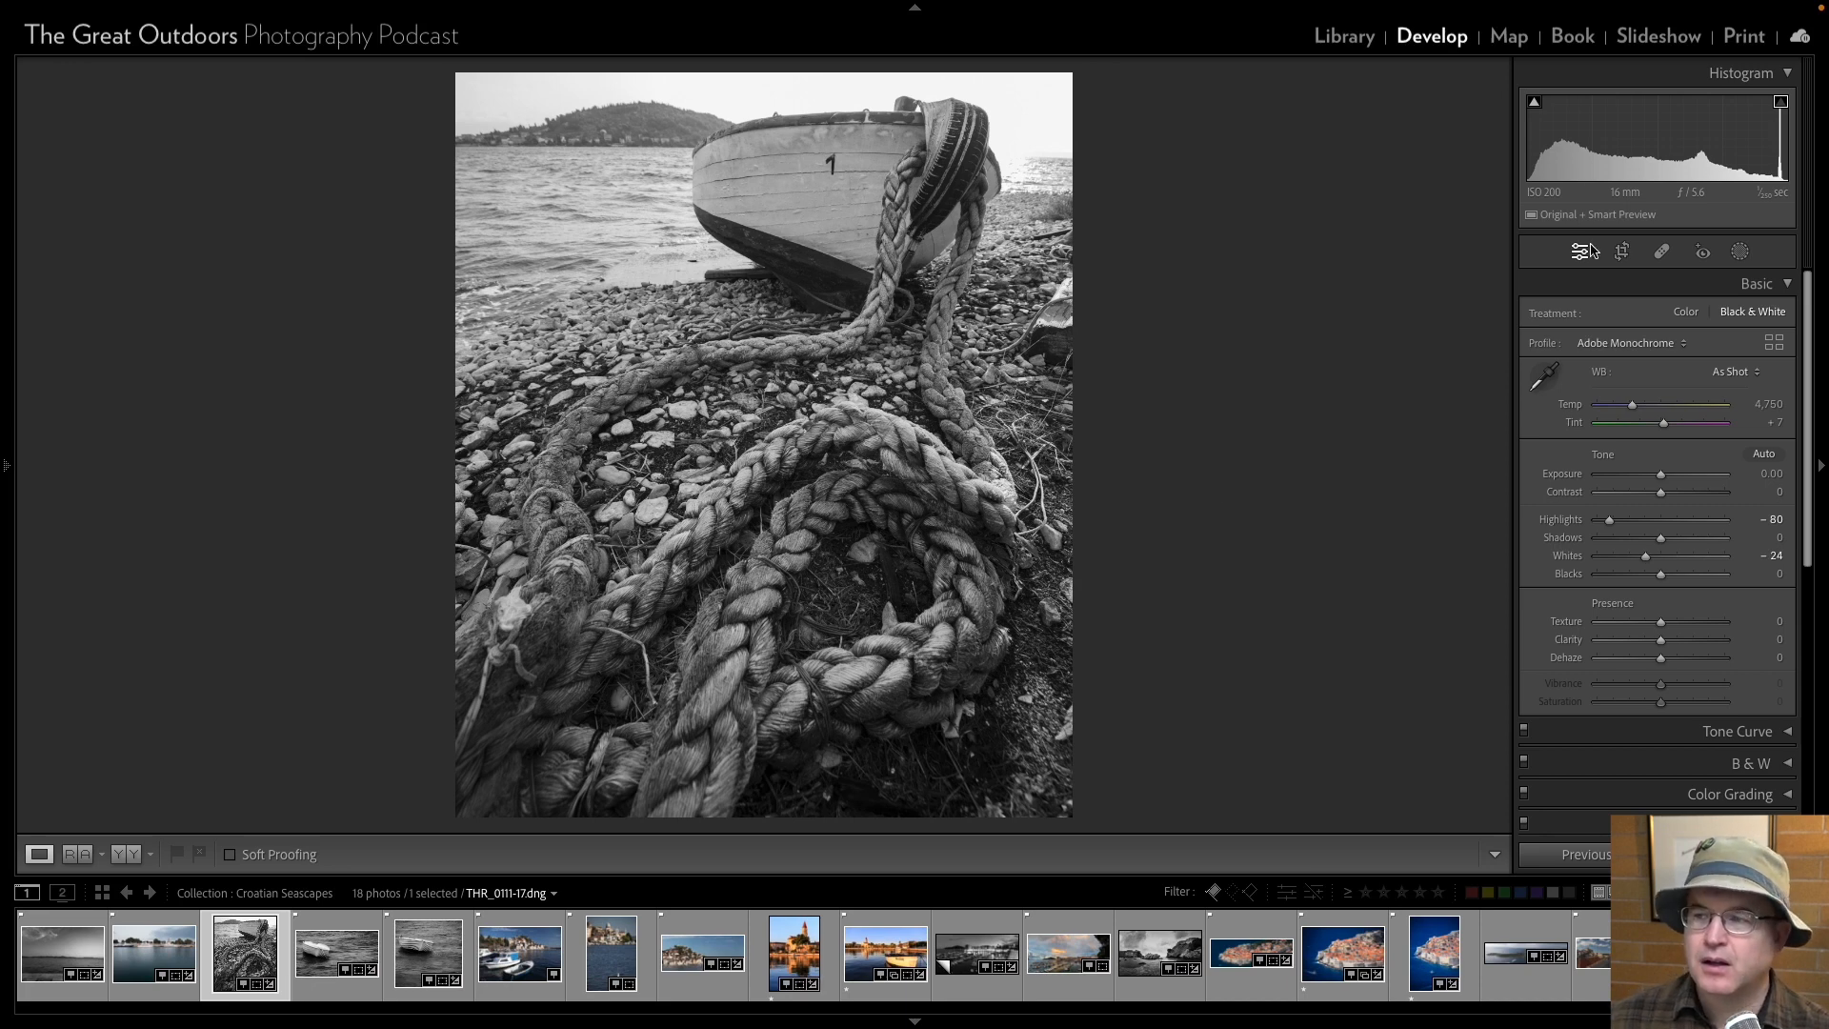
left_click(1624, 252)
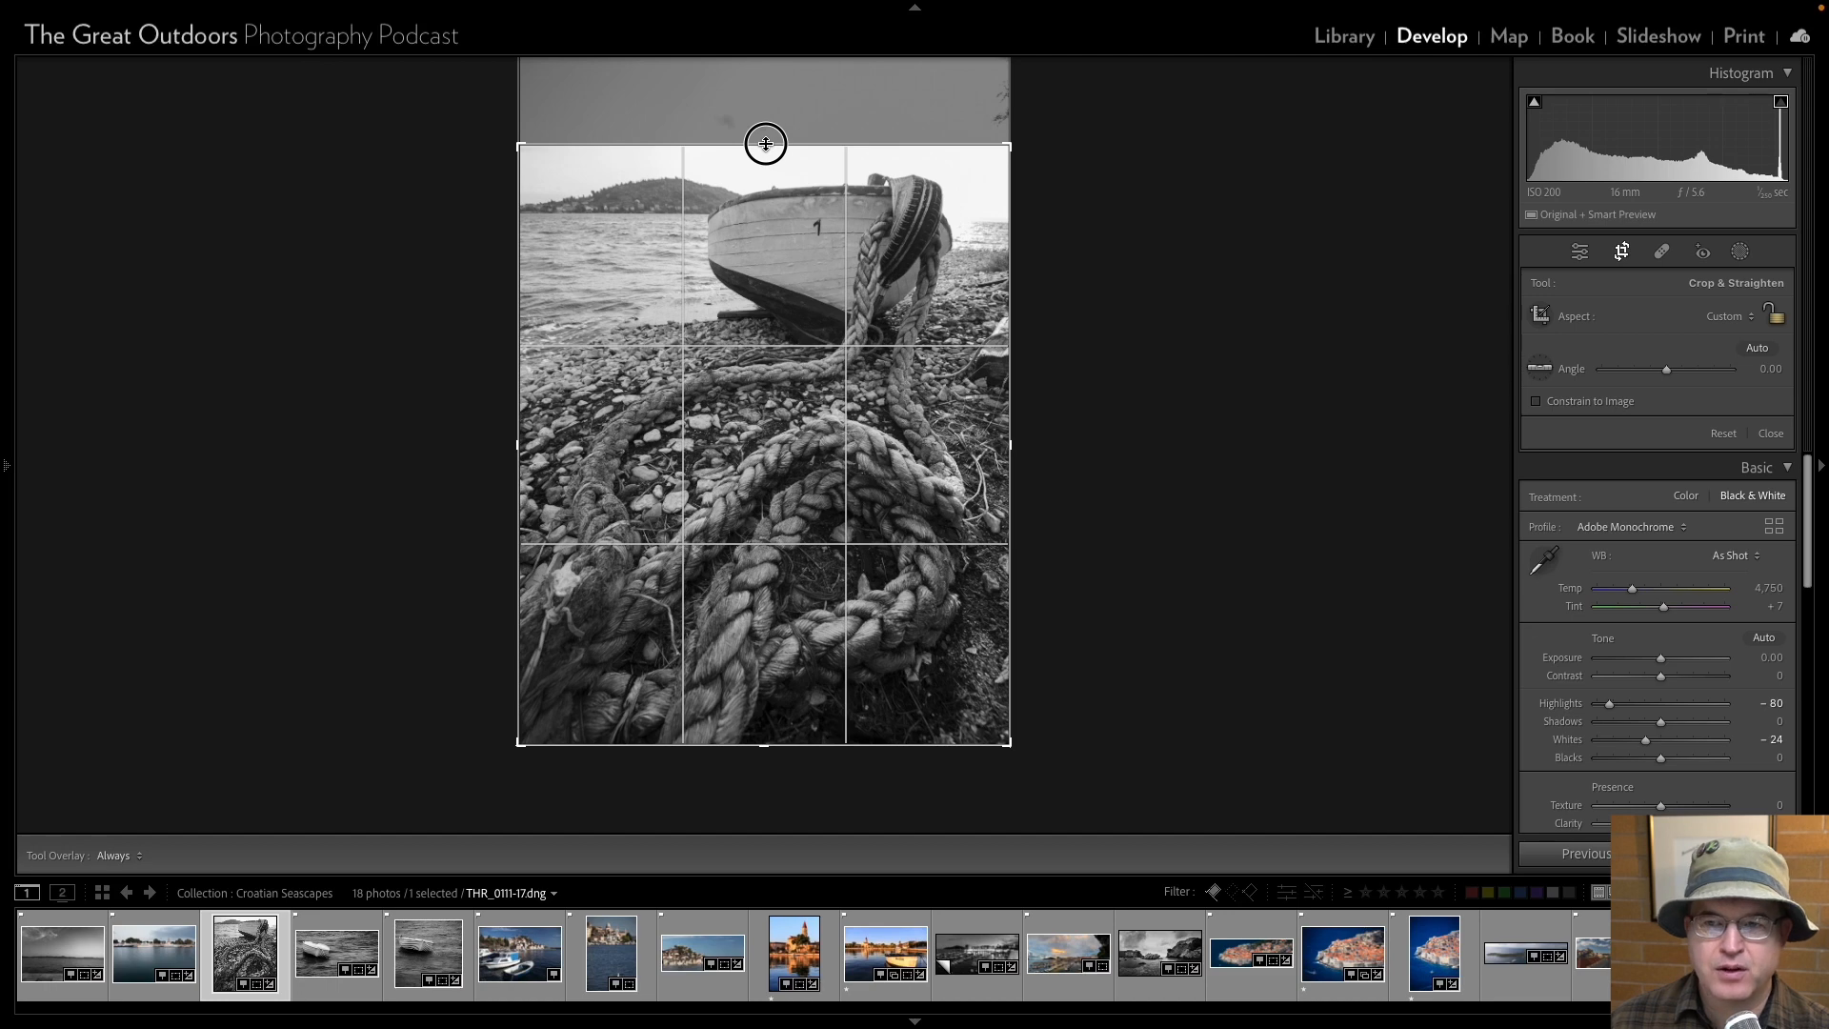
left_click(764, 143)
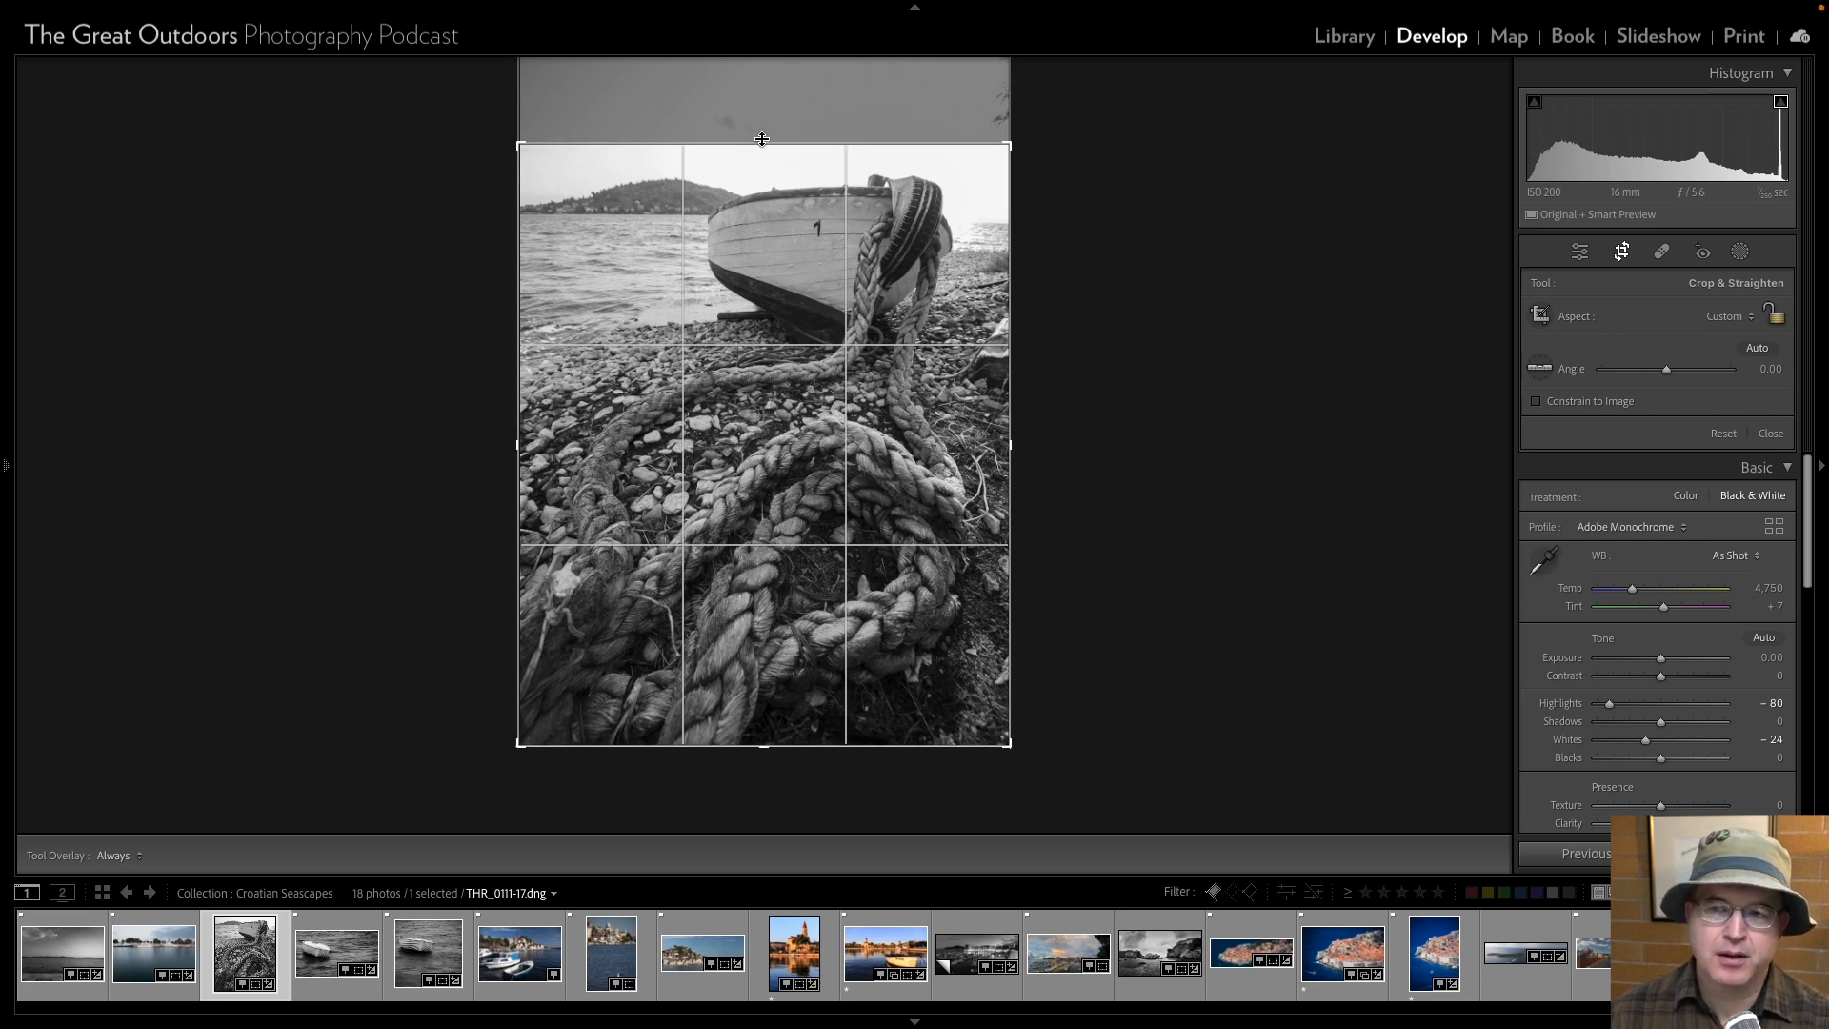
left_click_drag(764, 142, 764, 139)
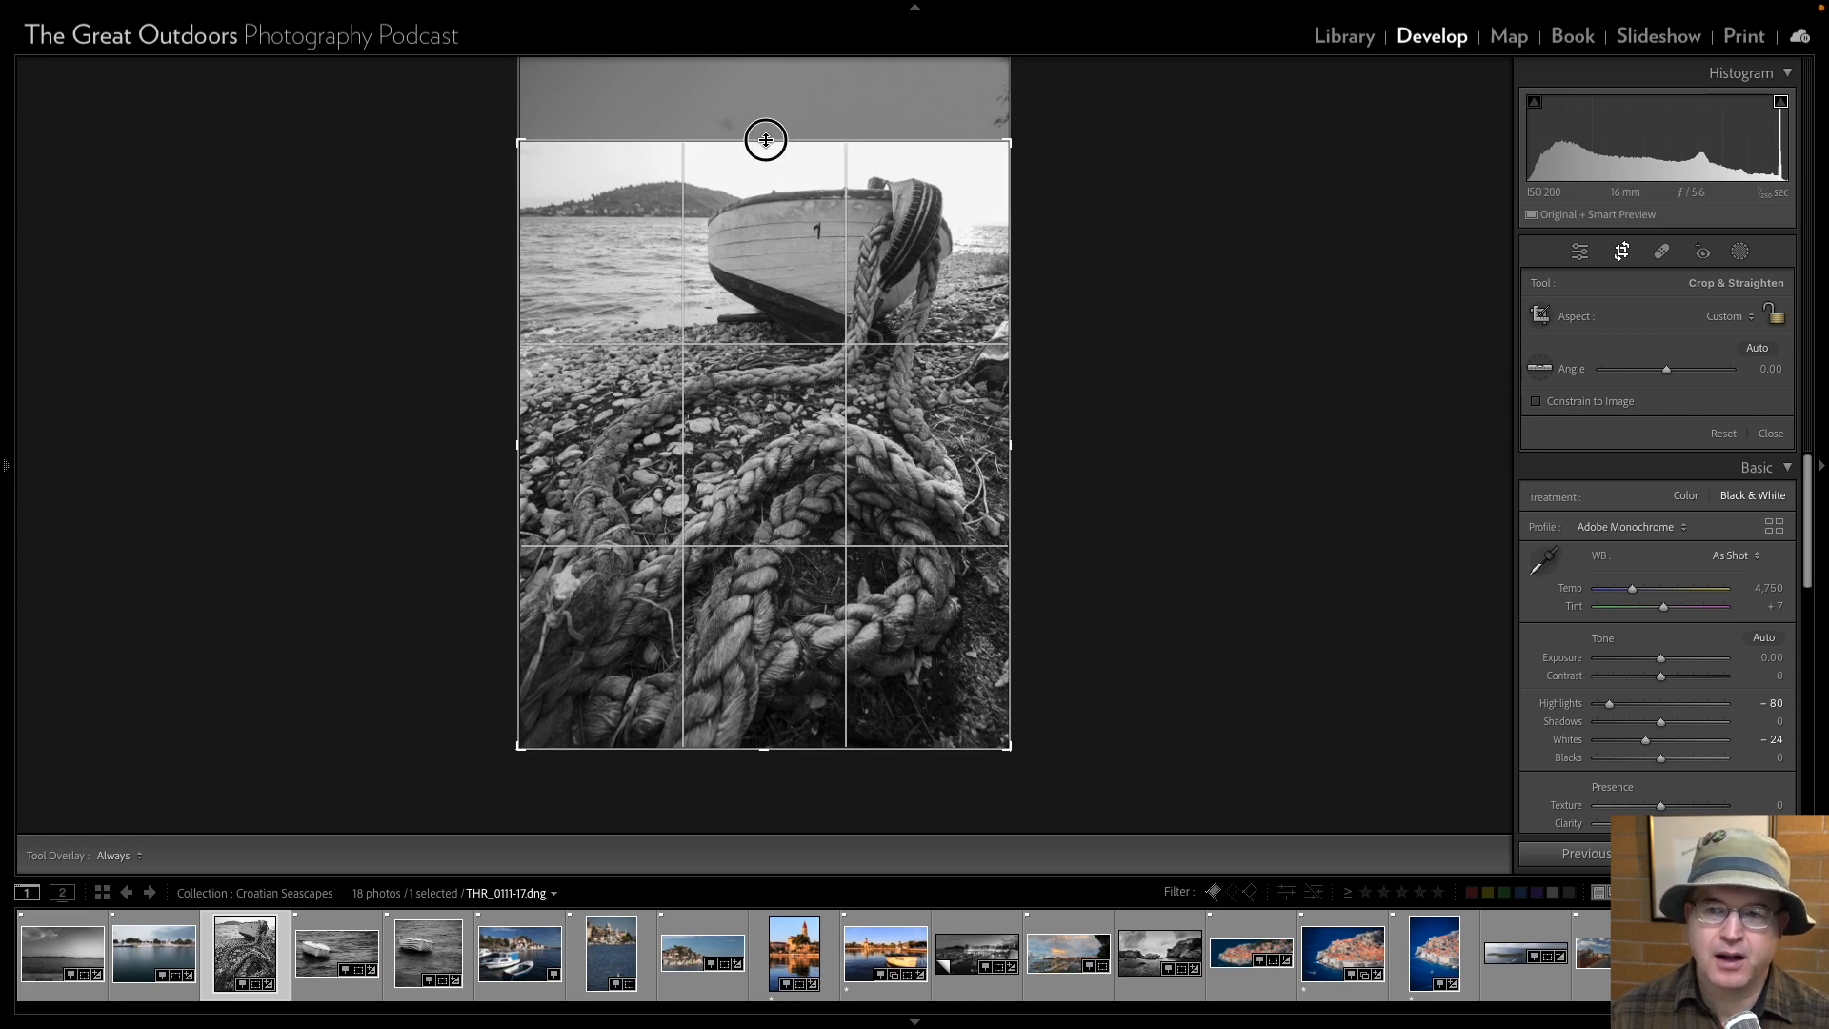
left_click(1578, 253)
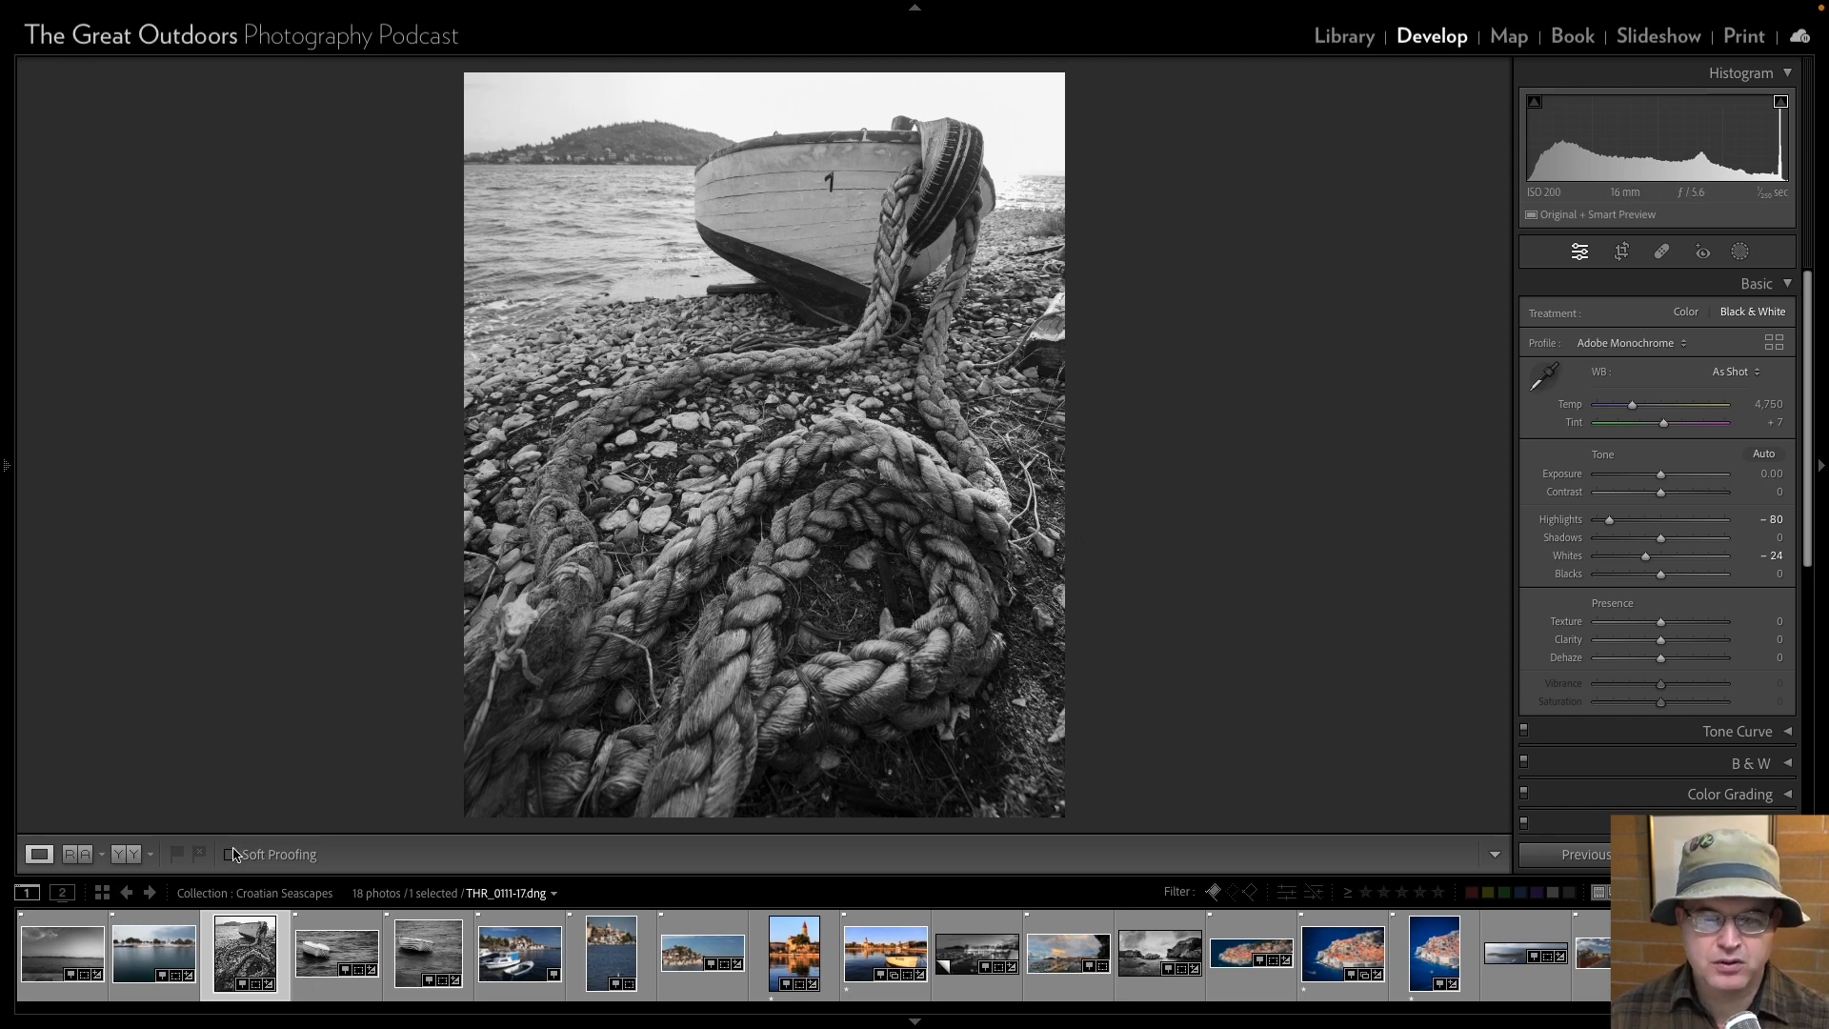
Convert the long-exposure harbour photo THR_0090-17 to black and white, and go to the cloudy seascape photo THR_0006-17.
left_click(139, 938)
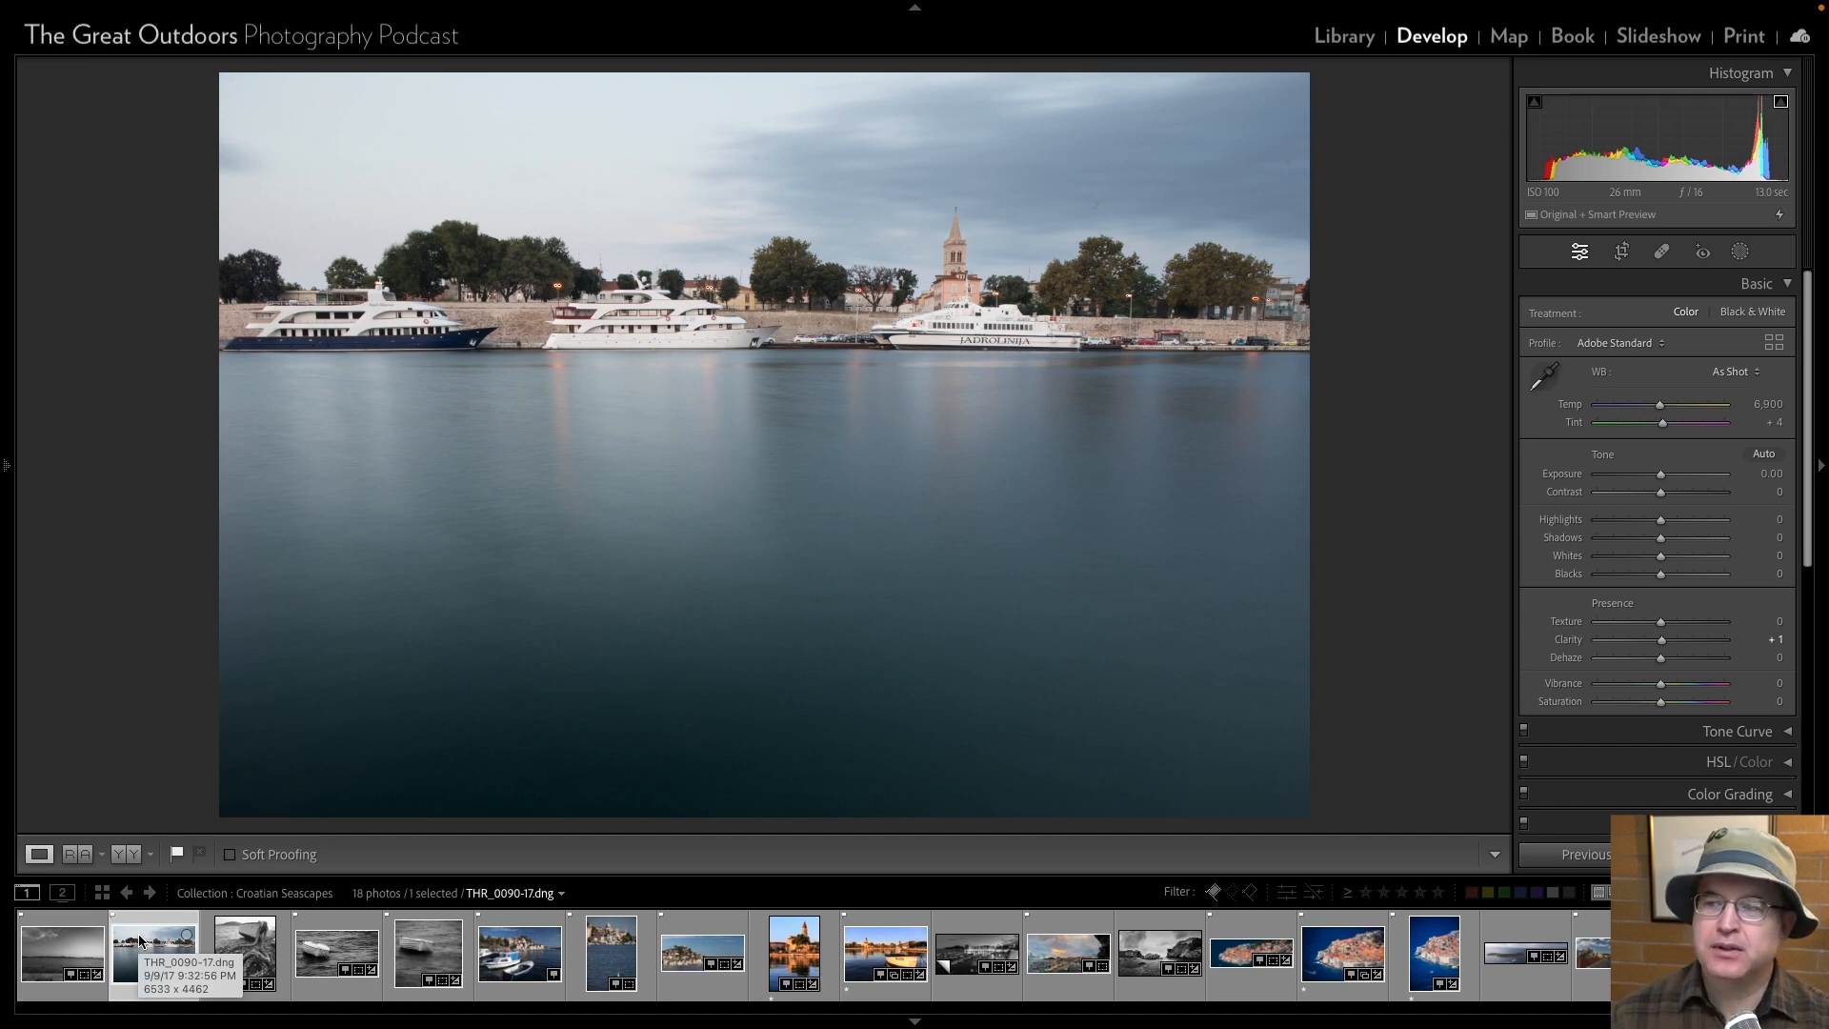
left_click(1746, 314)
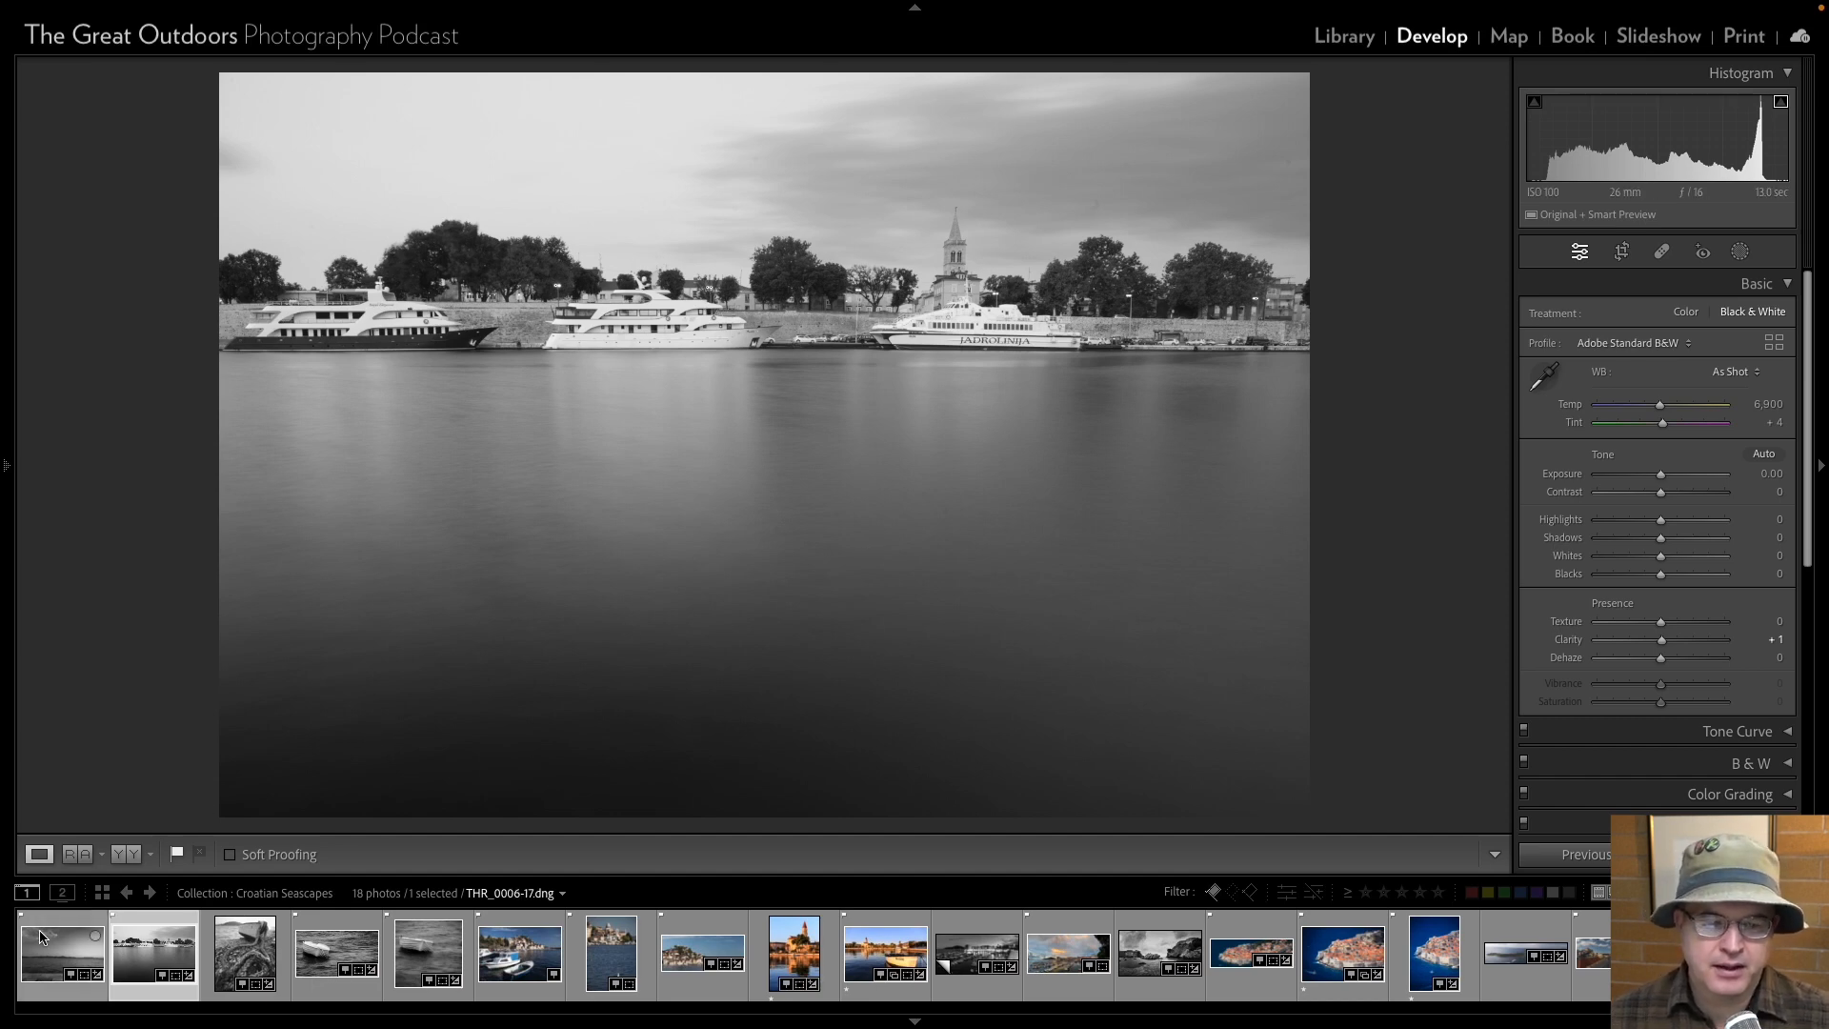
left_click(44, 959)
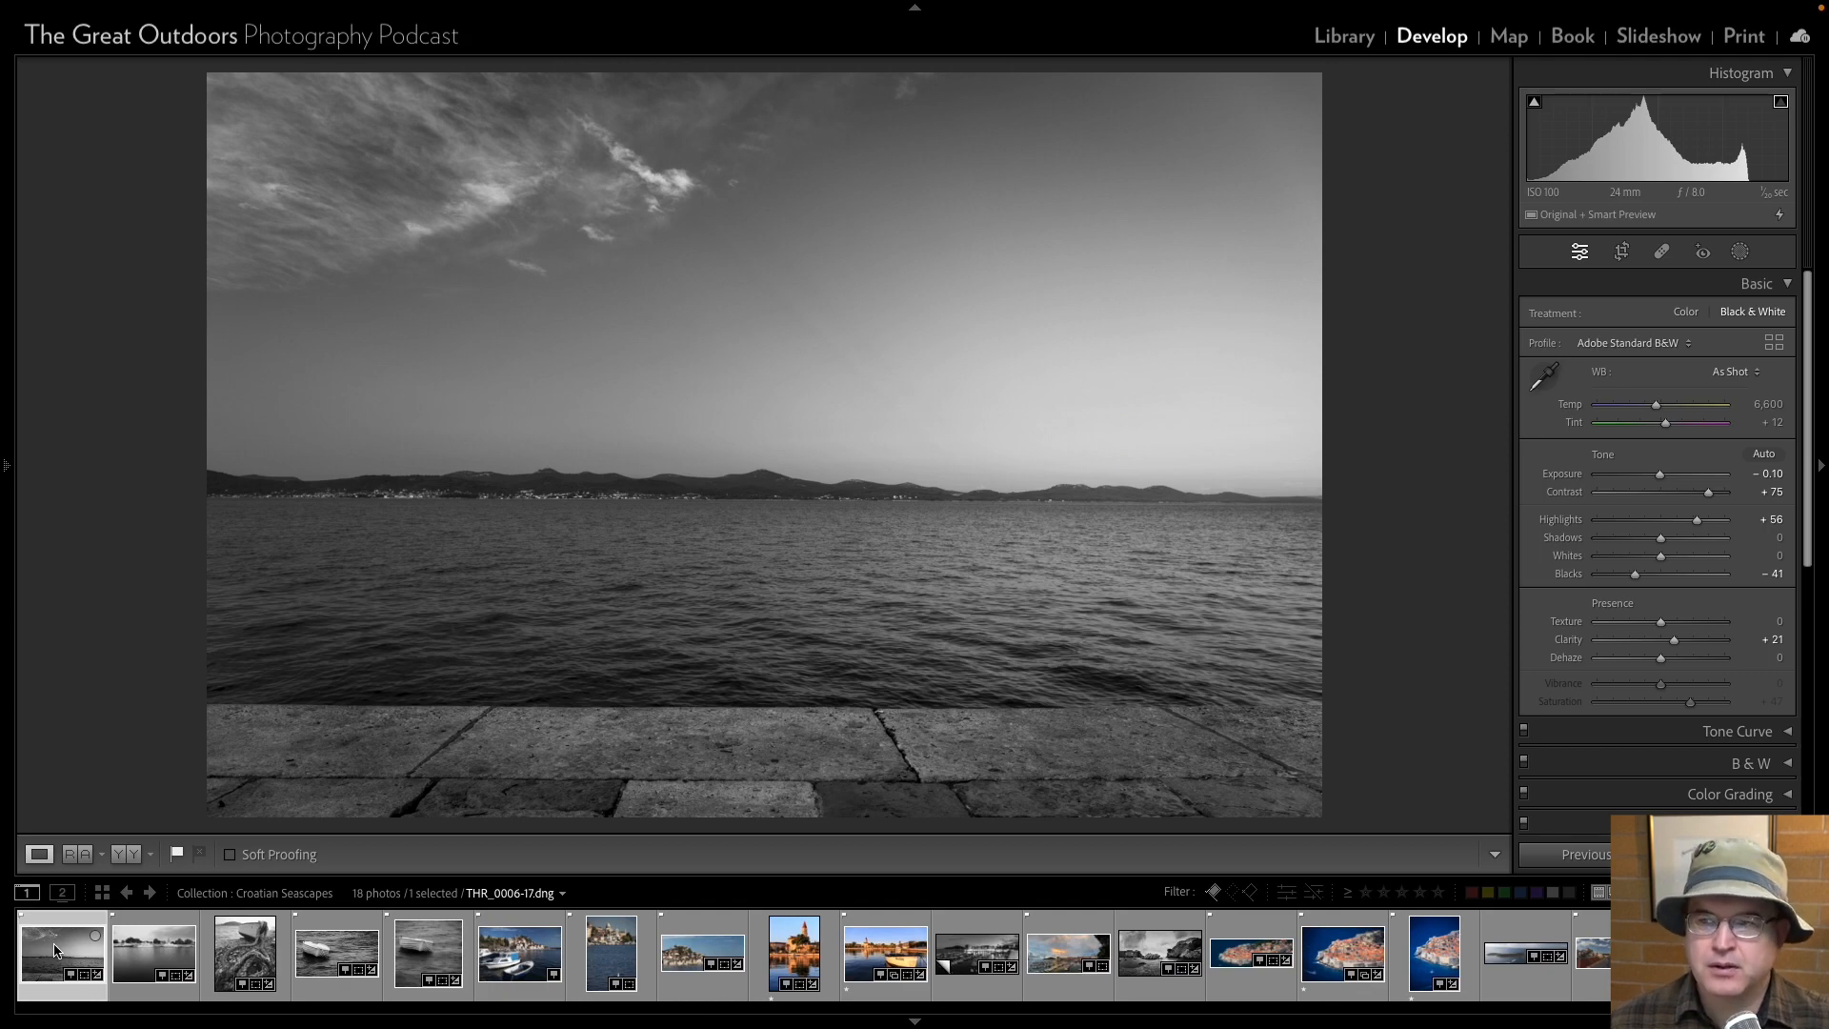
Open the Croatia Street collection in the Library grid and look through its photos to the end.
left_click(1353, 40)
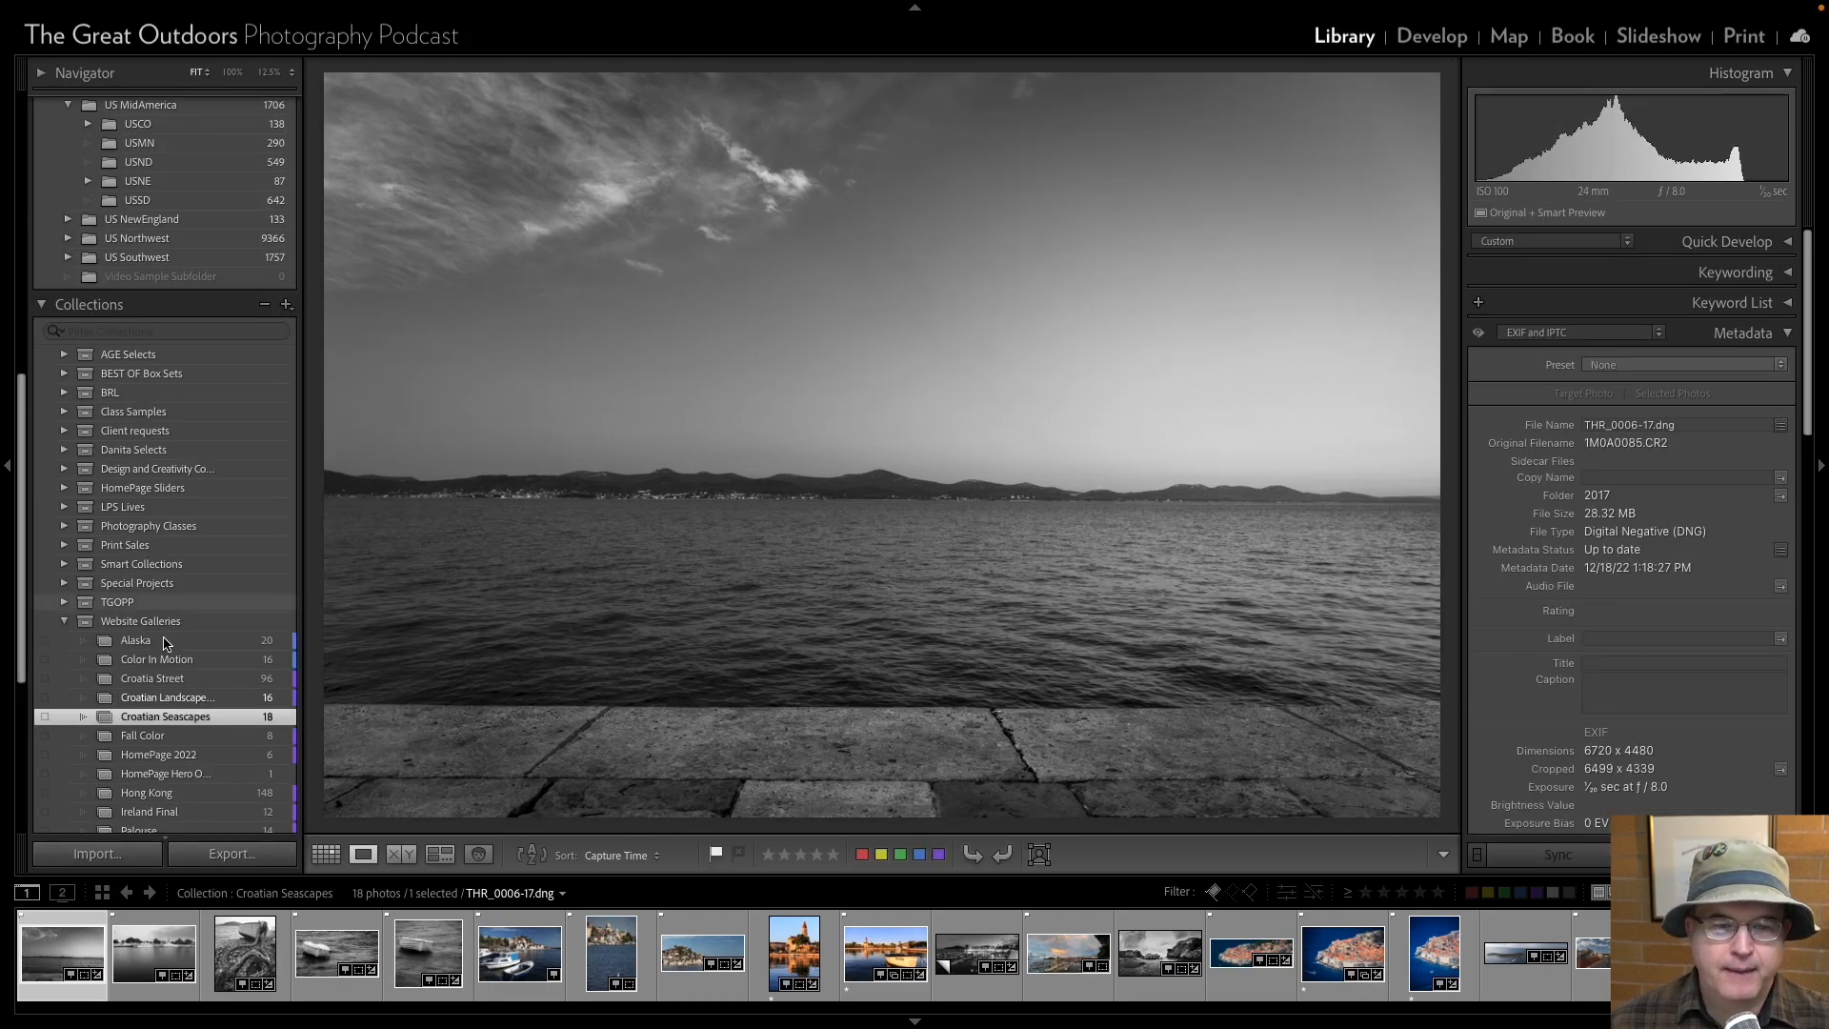
left_click(145, 678)
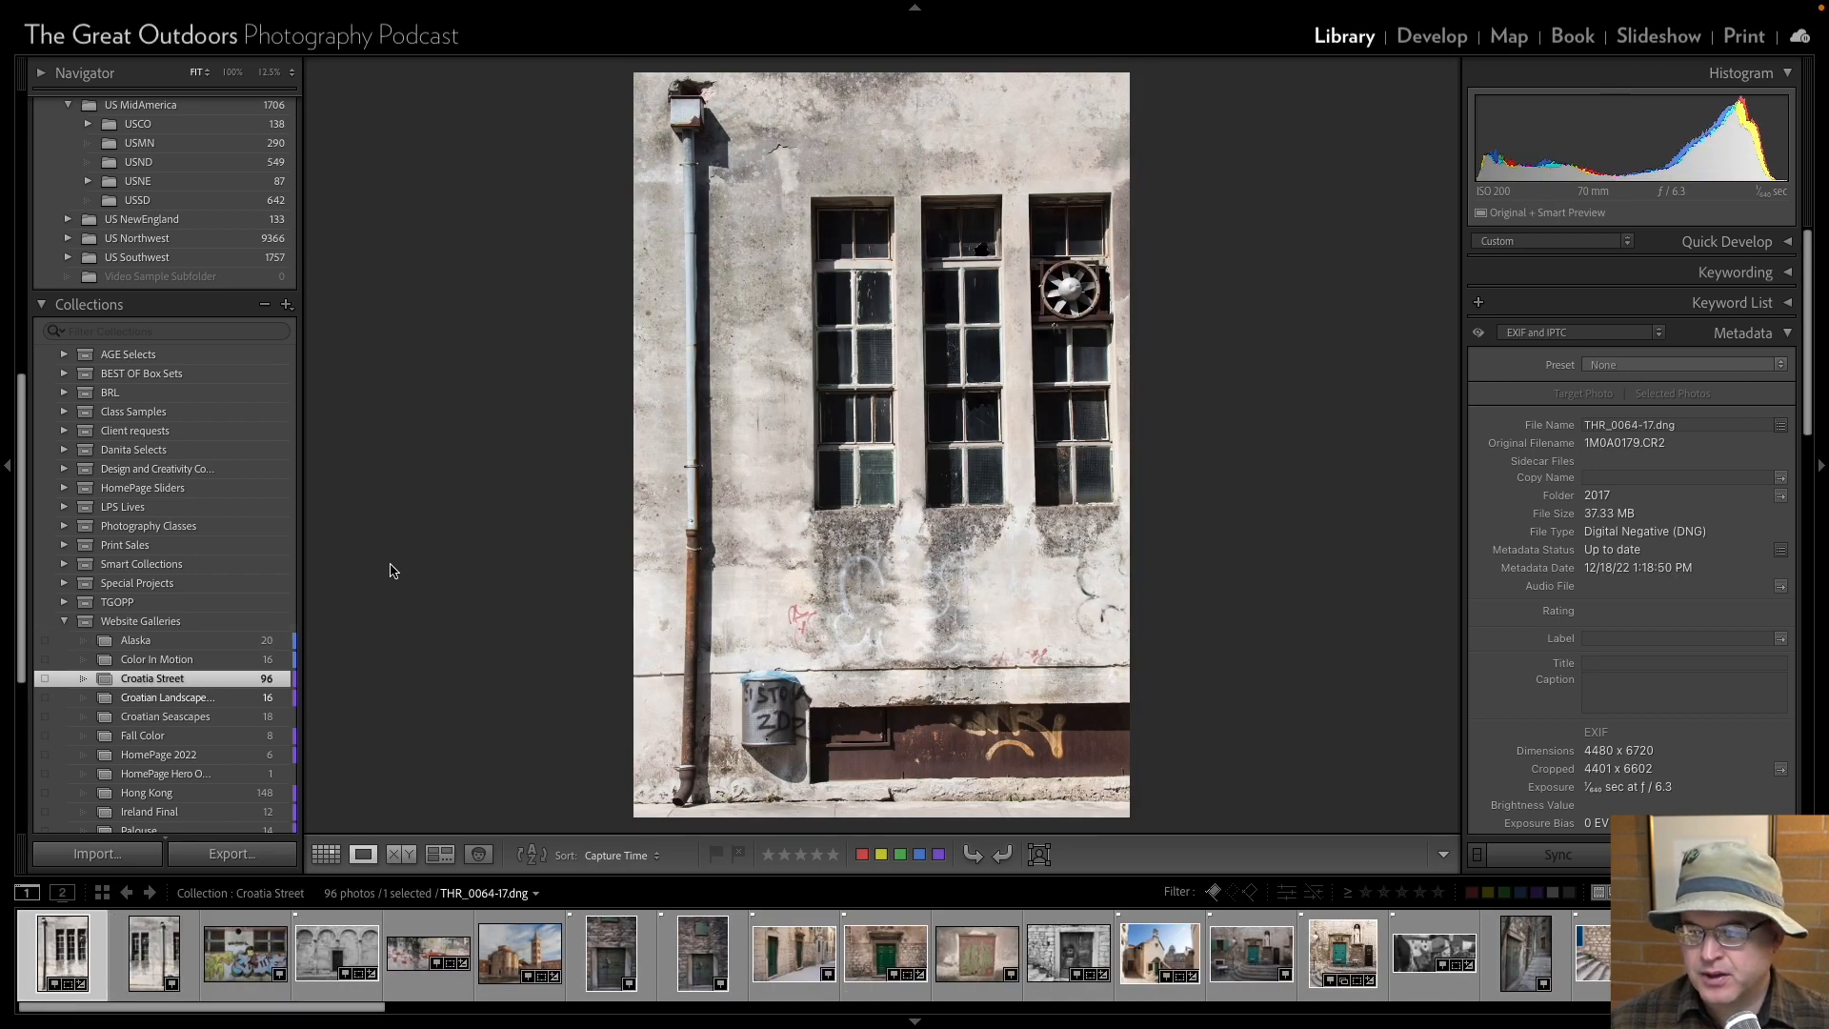
key("g")
scroll(397, 573, "down", 6)
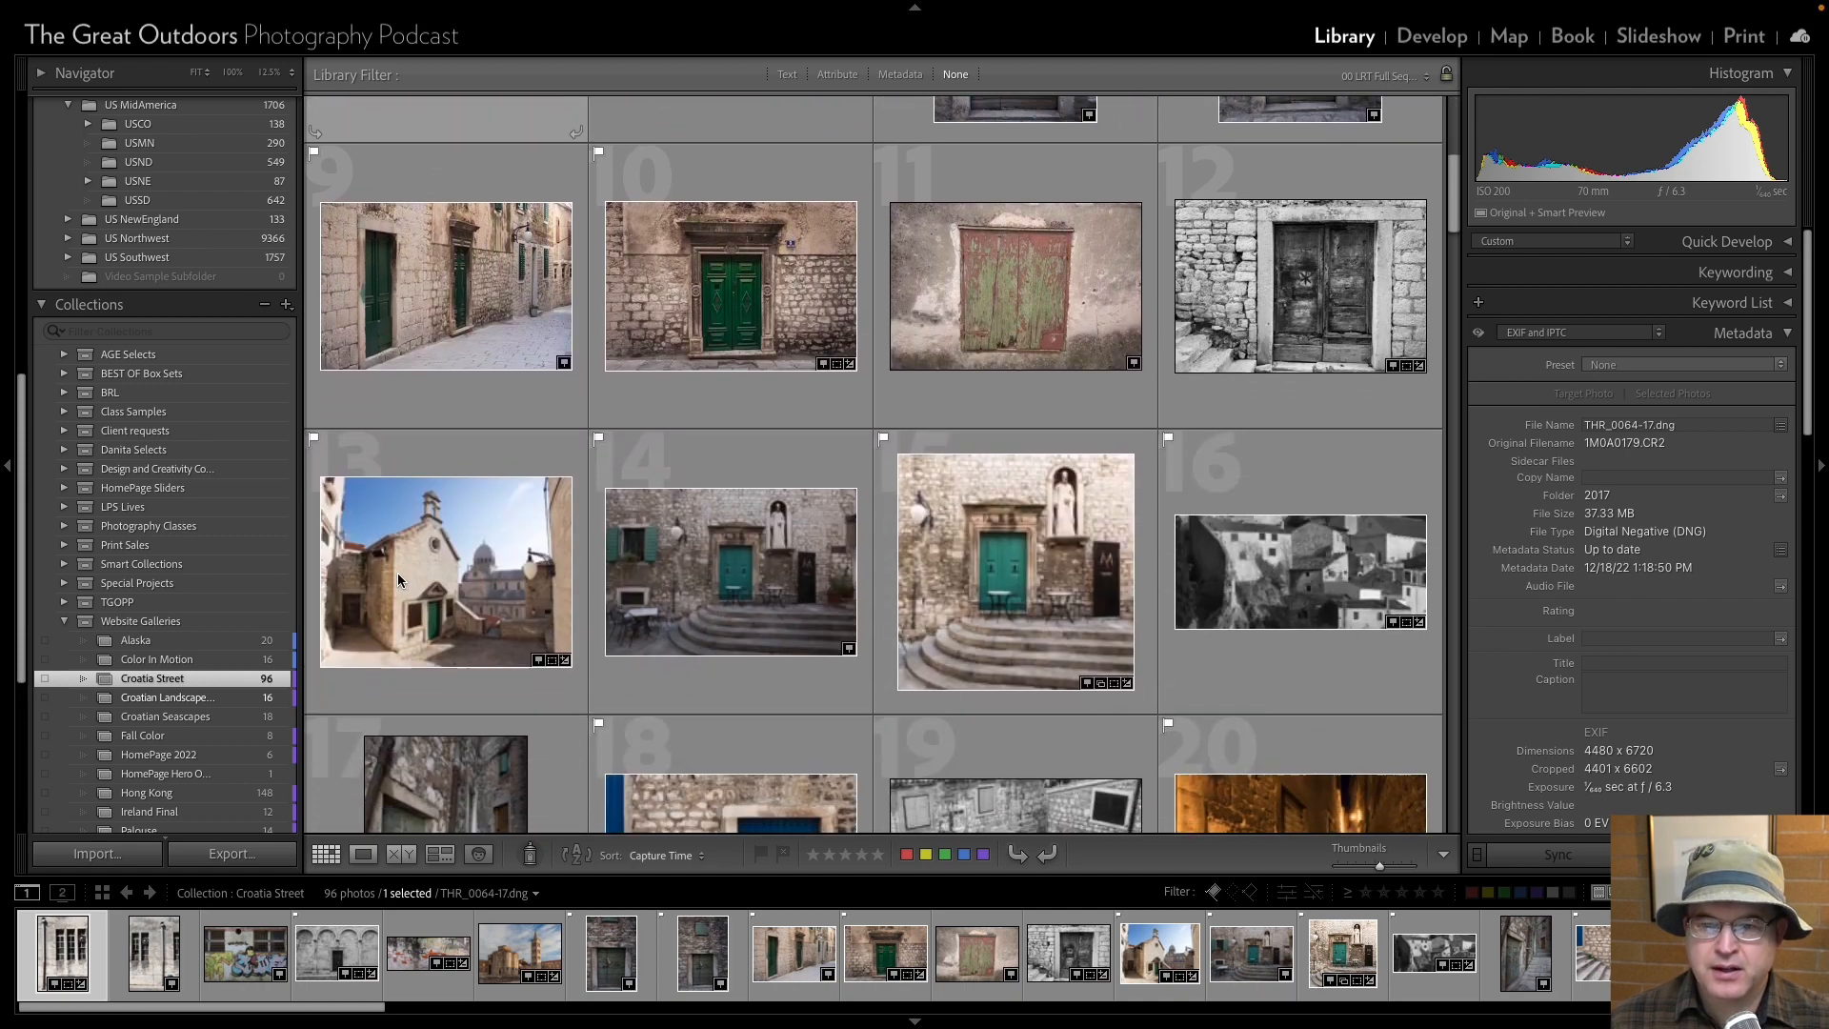
scroll(398, 575, "down", 5)
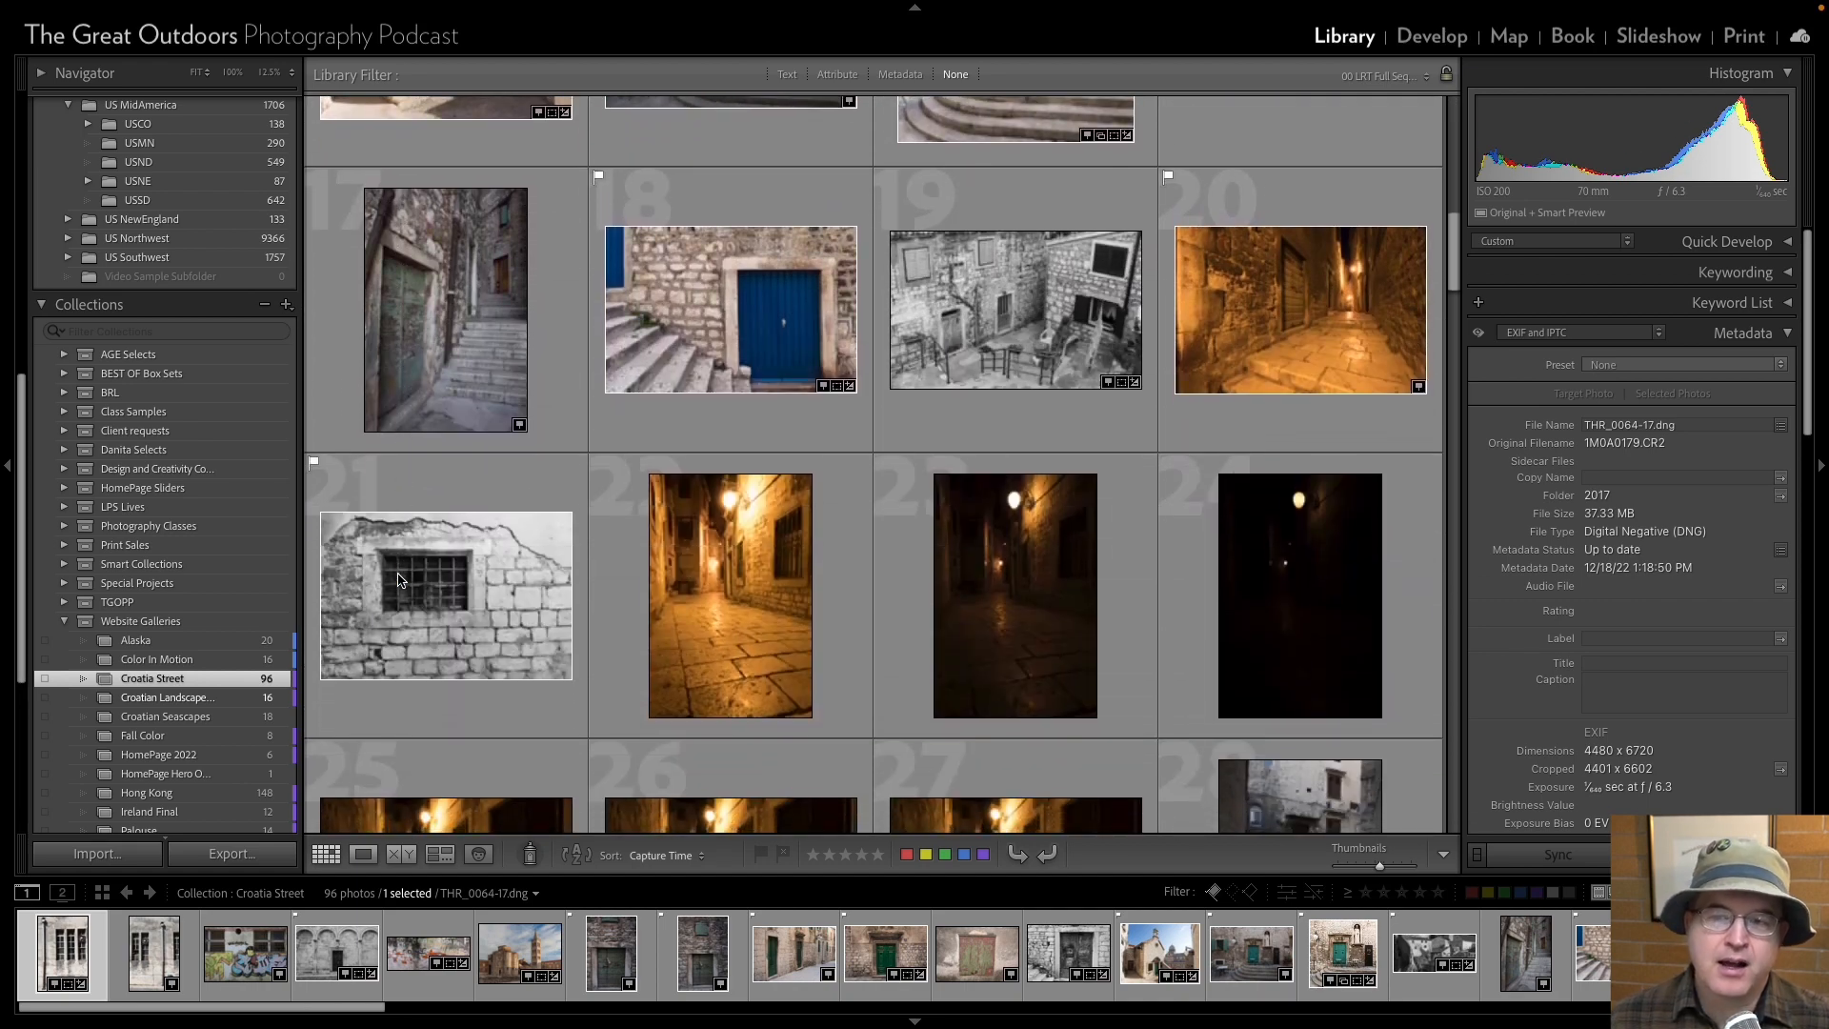
scroll(399, 579, "down", 6)
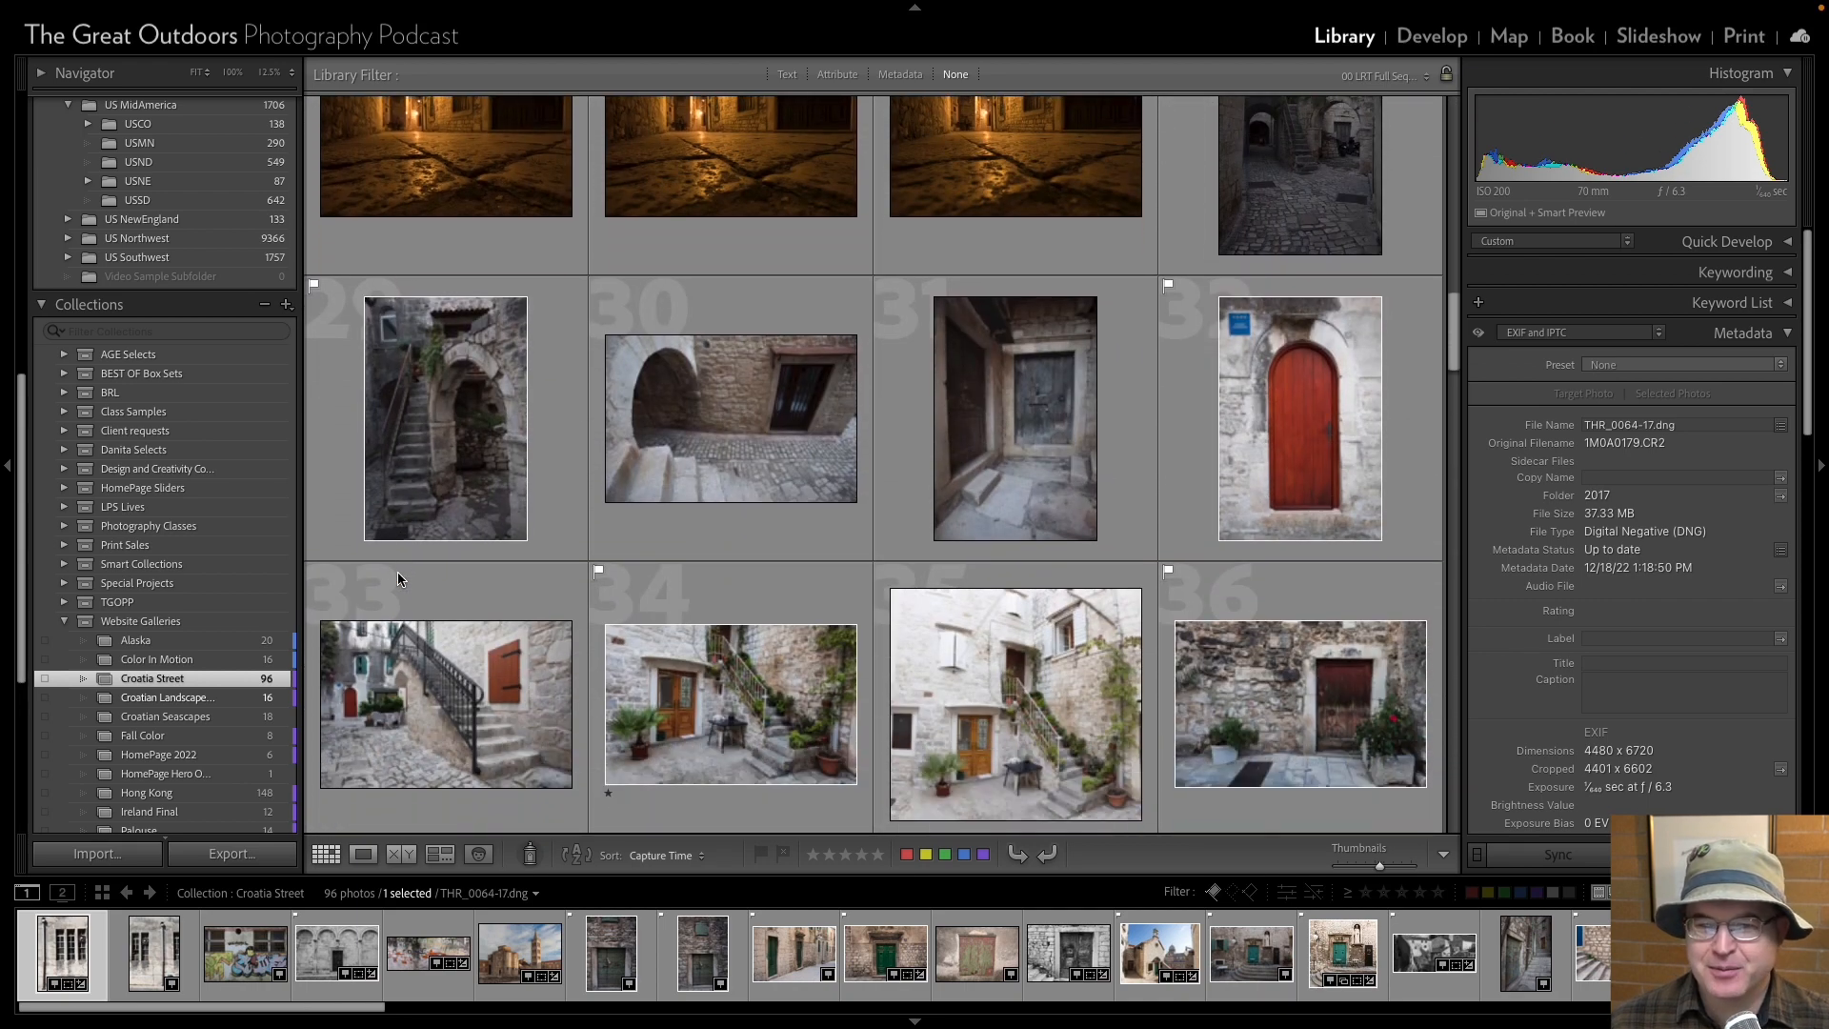
scroll(397, 579, "down", 6)
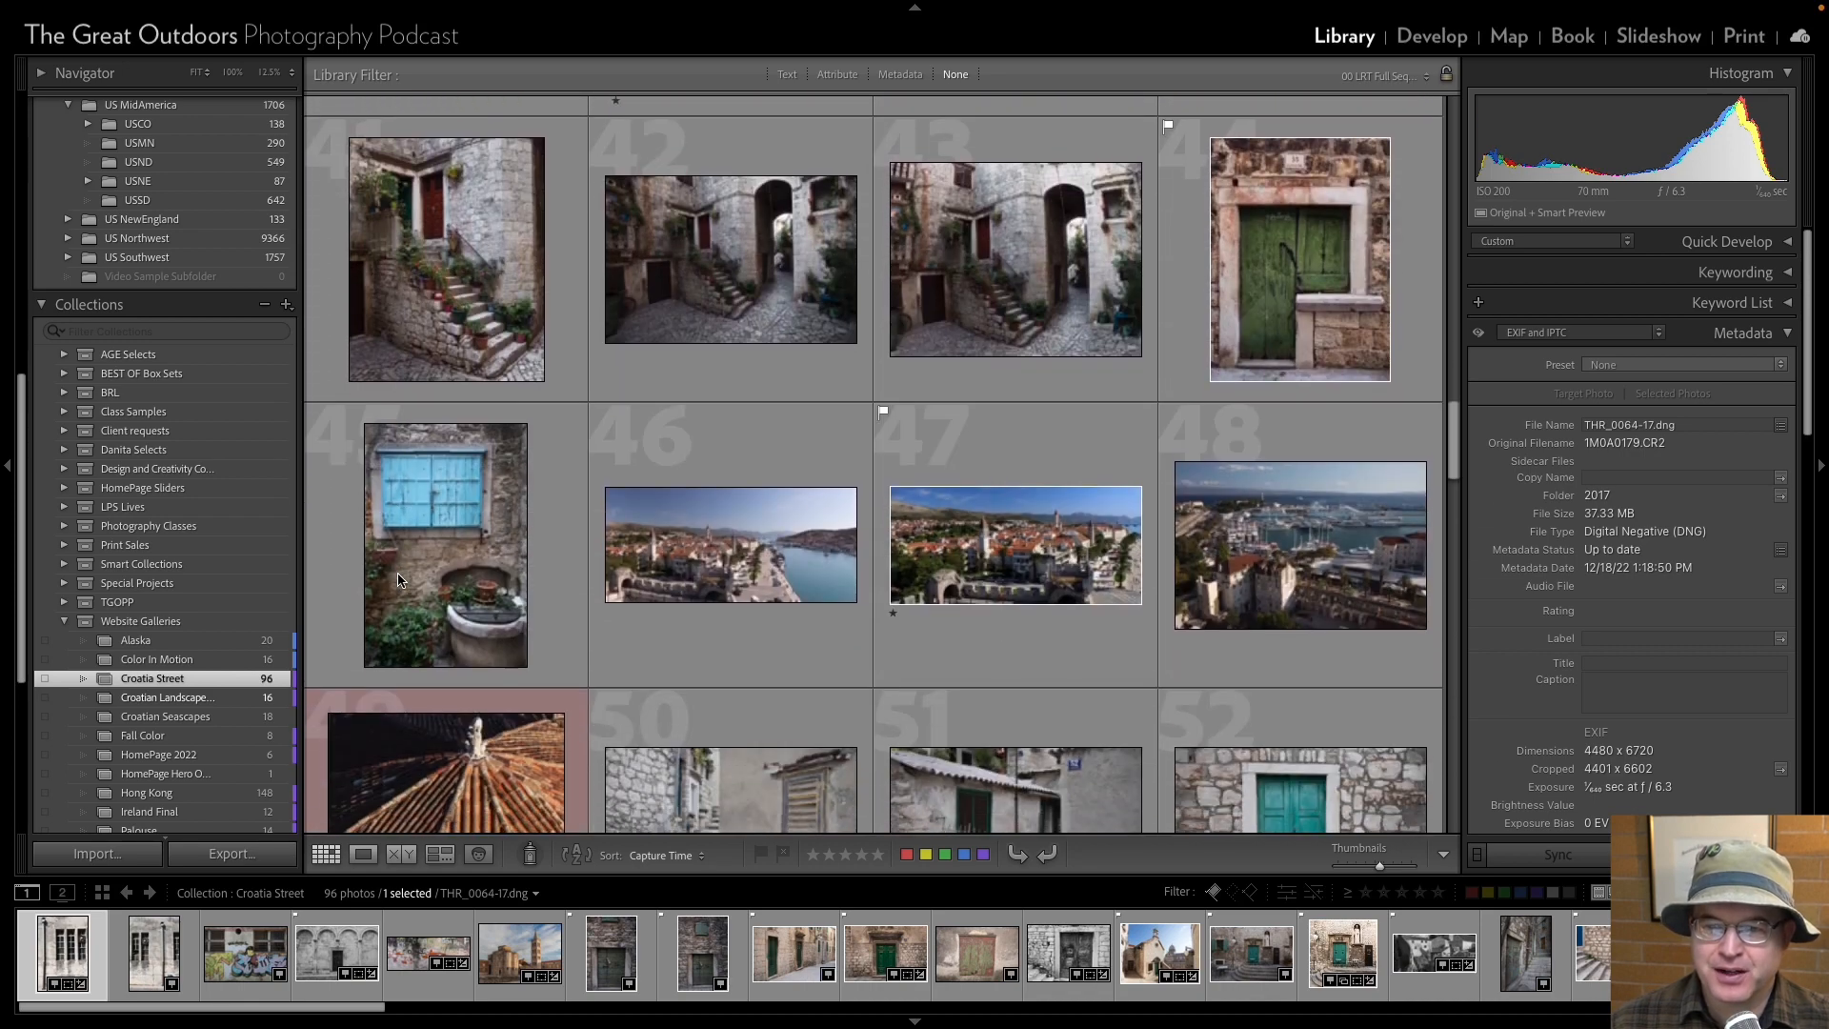
scroll(398, 579, "down", 8)
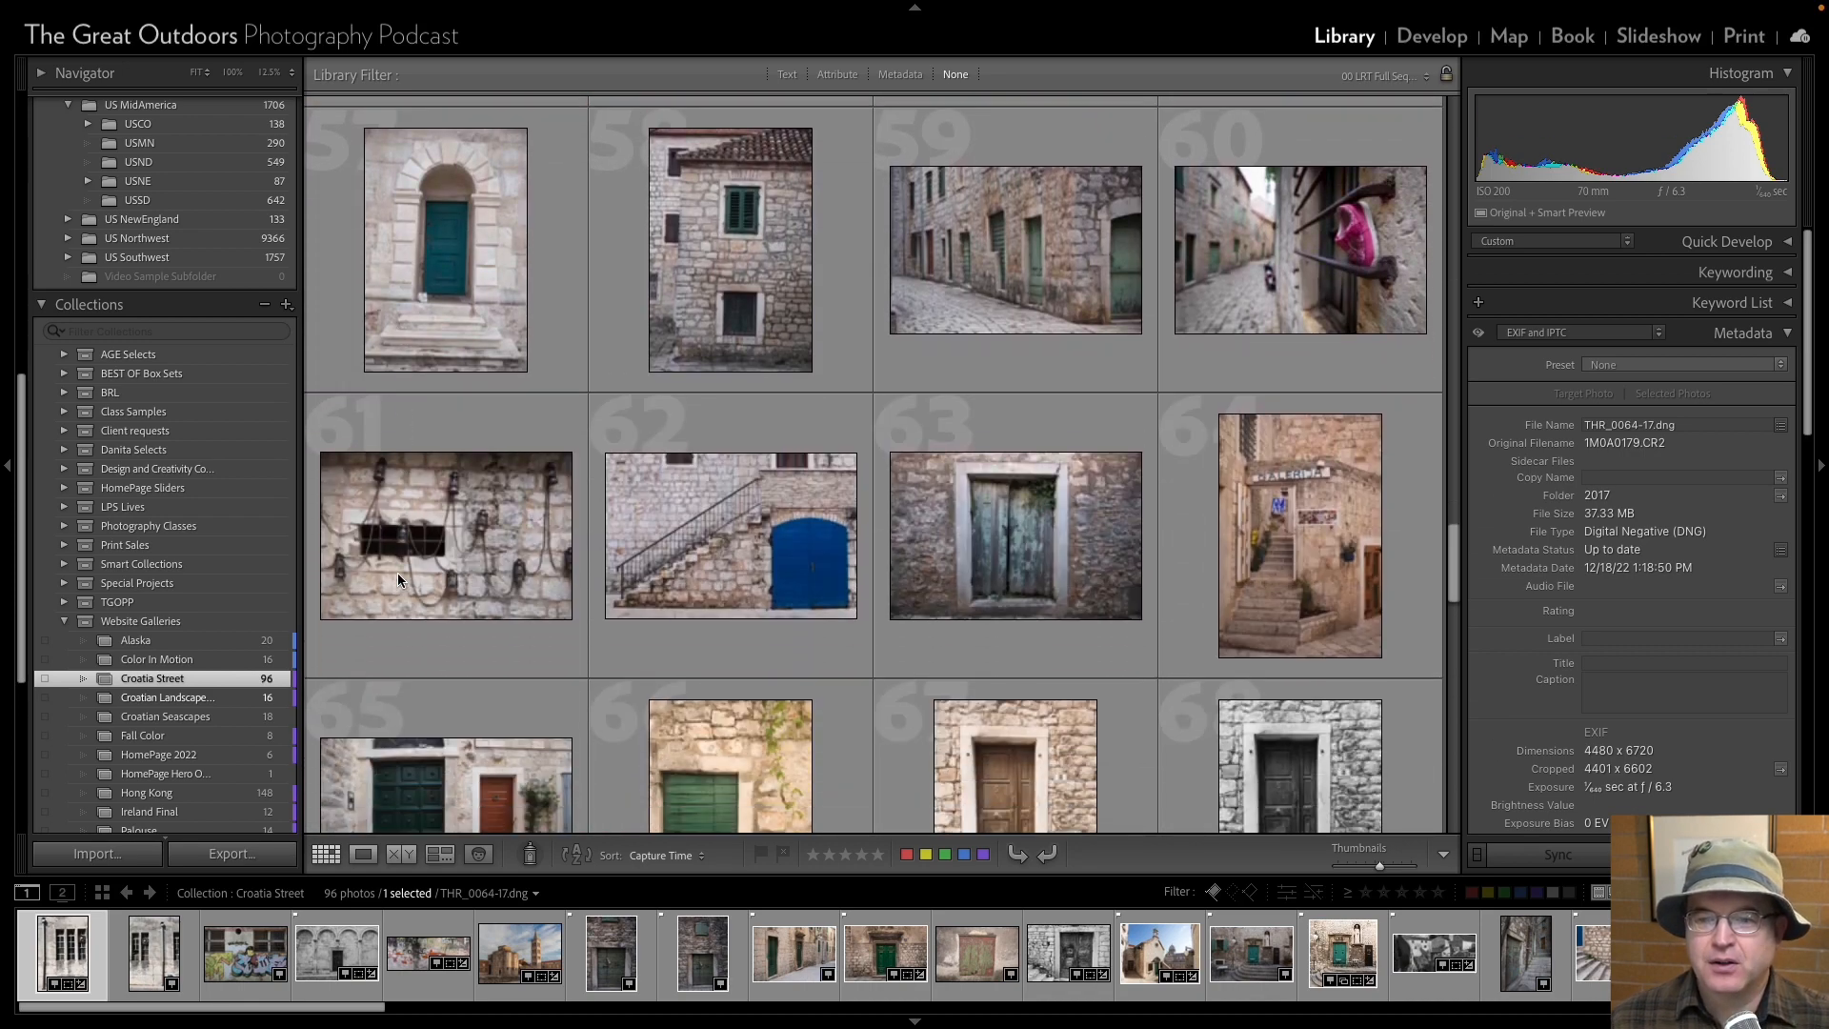
scroll(398, 580, "down", 8)
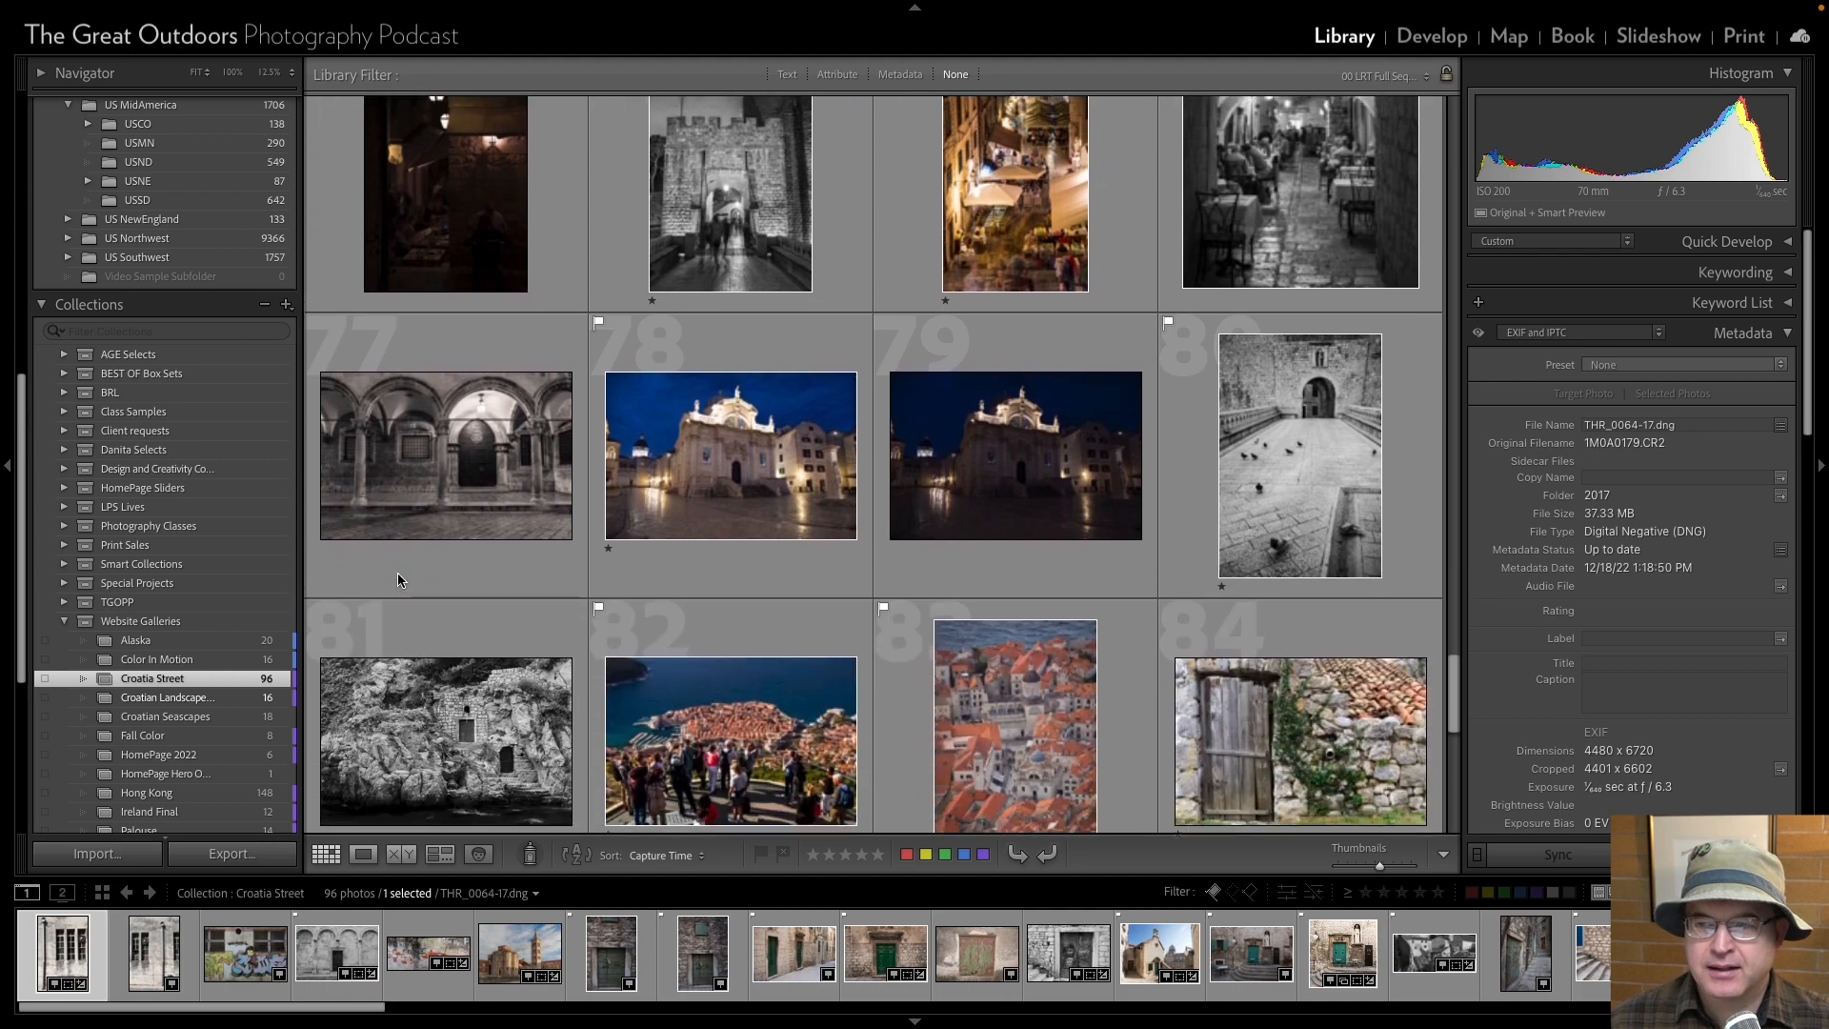
scroll(398, 579, "down", 6)
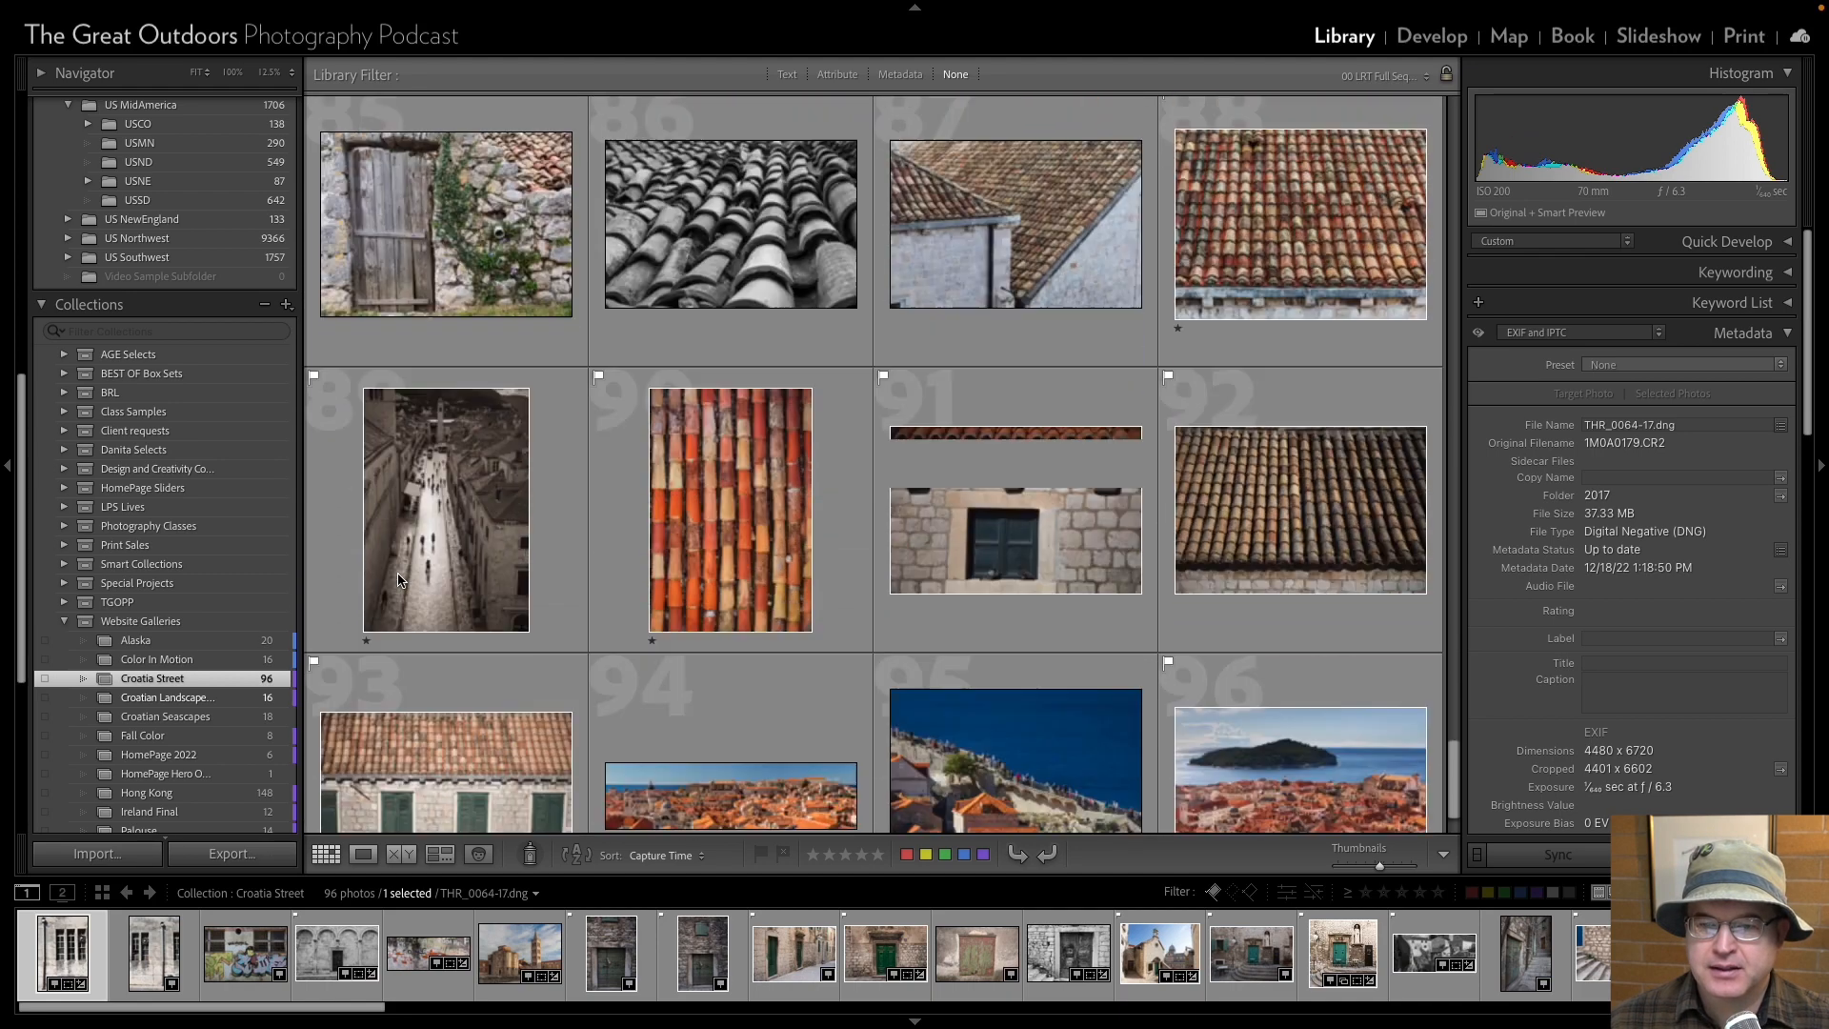
scroll(398, 579, "down", 1)
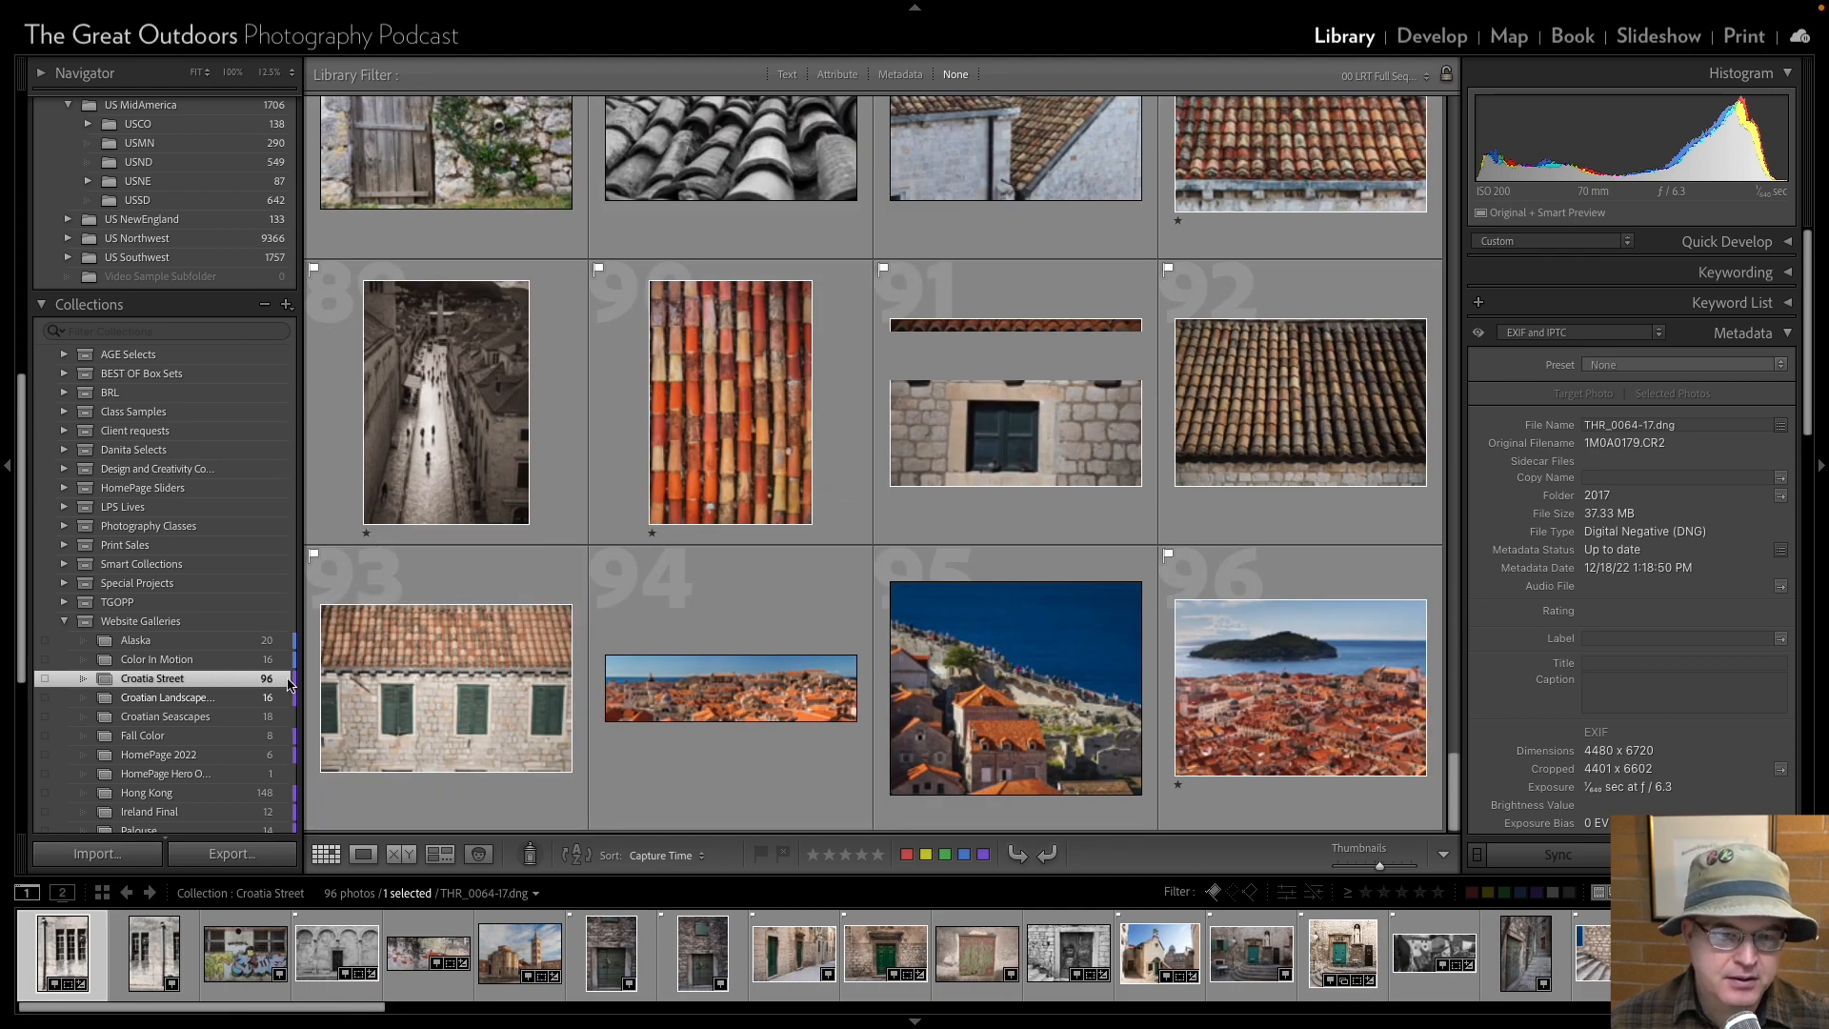
From the Croatian Seascapes collection, go to the source folder of the cloudy seascape photo THR_0006-17.
left_click(191, 716)
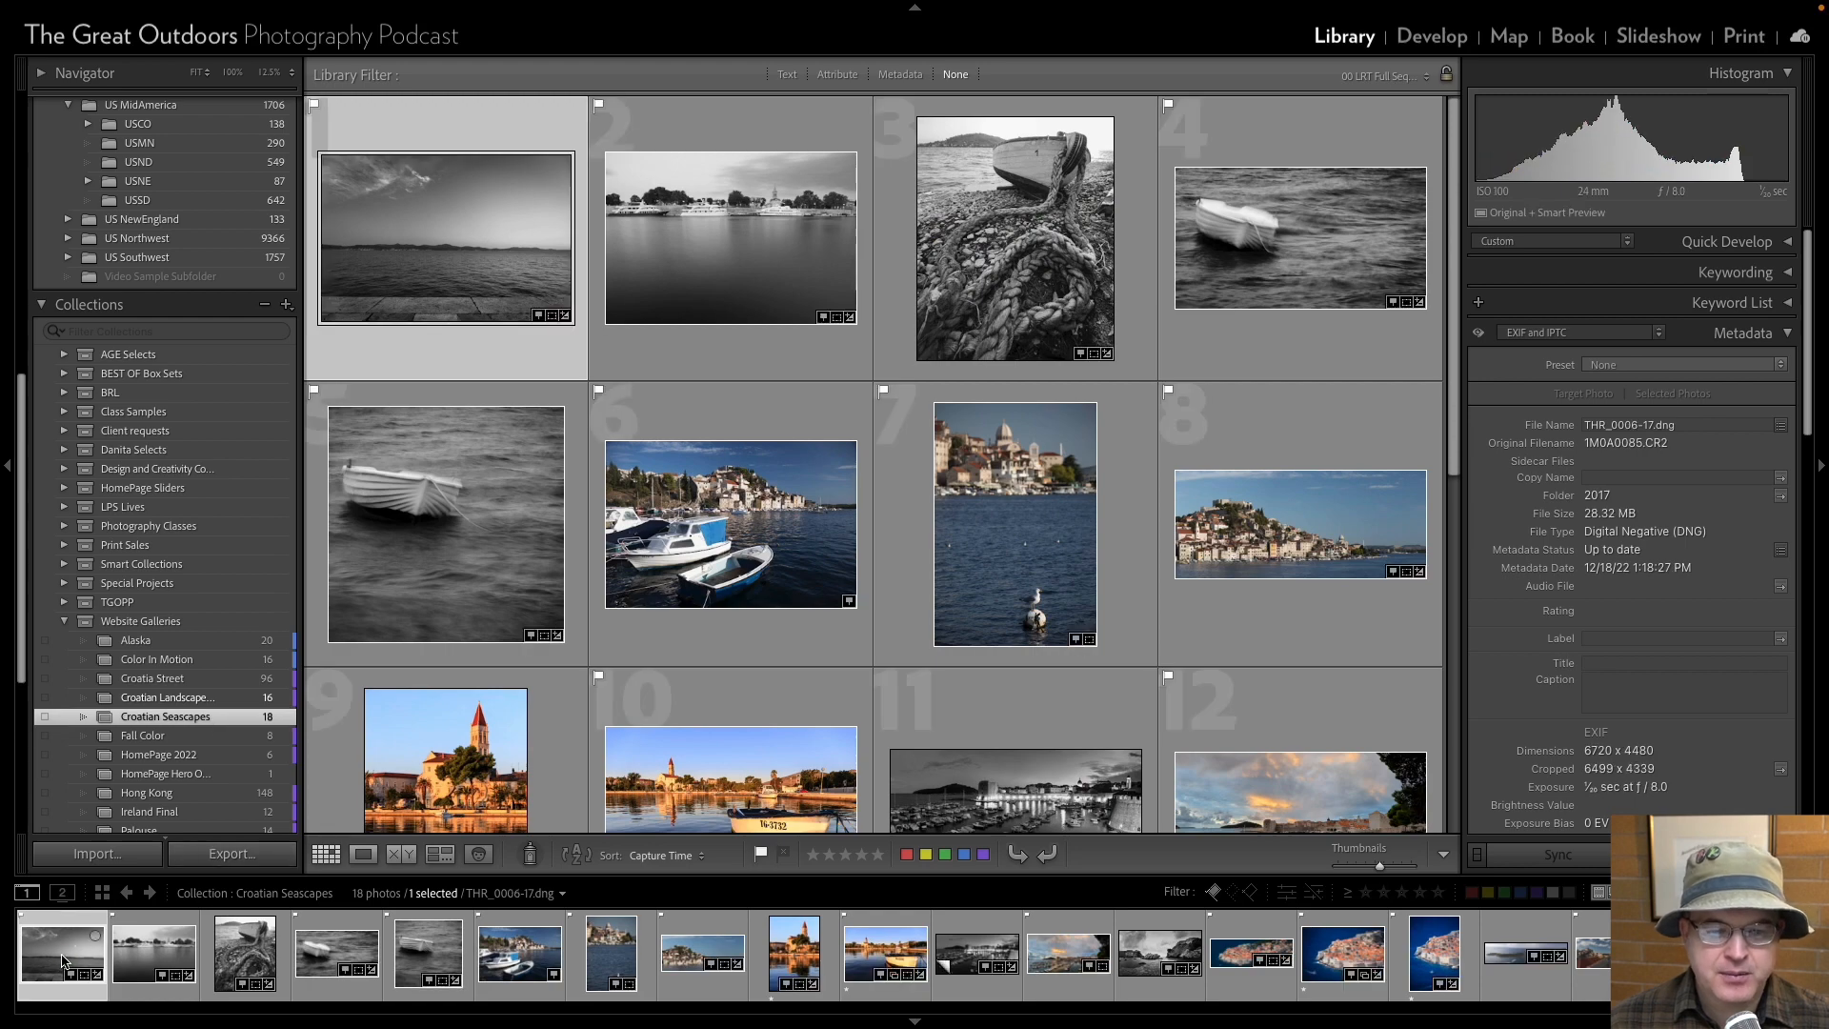
right_click(66, 962)
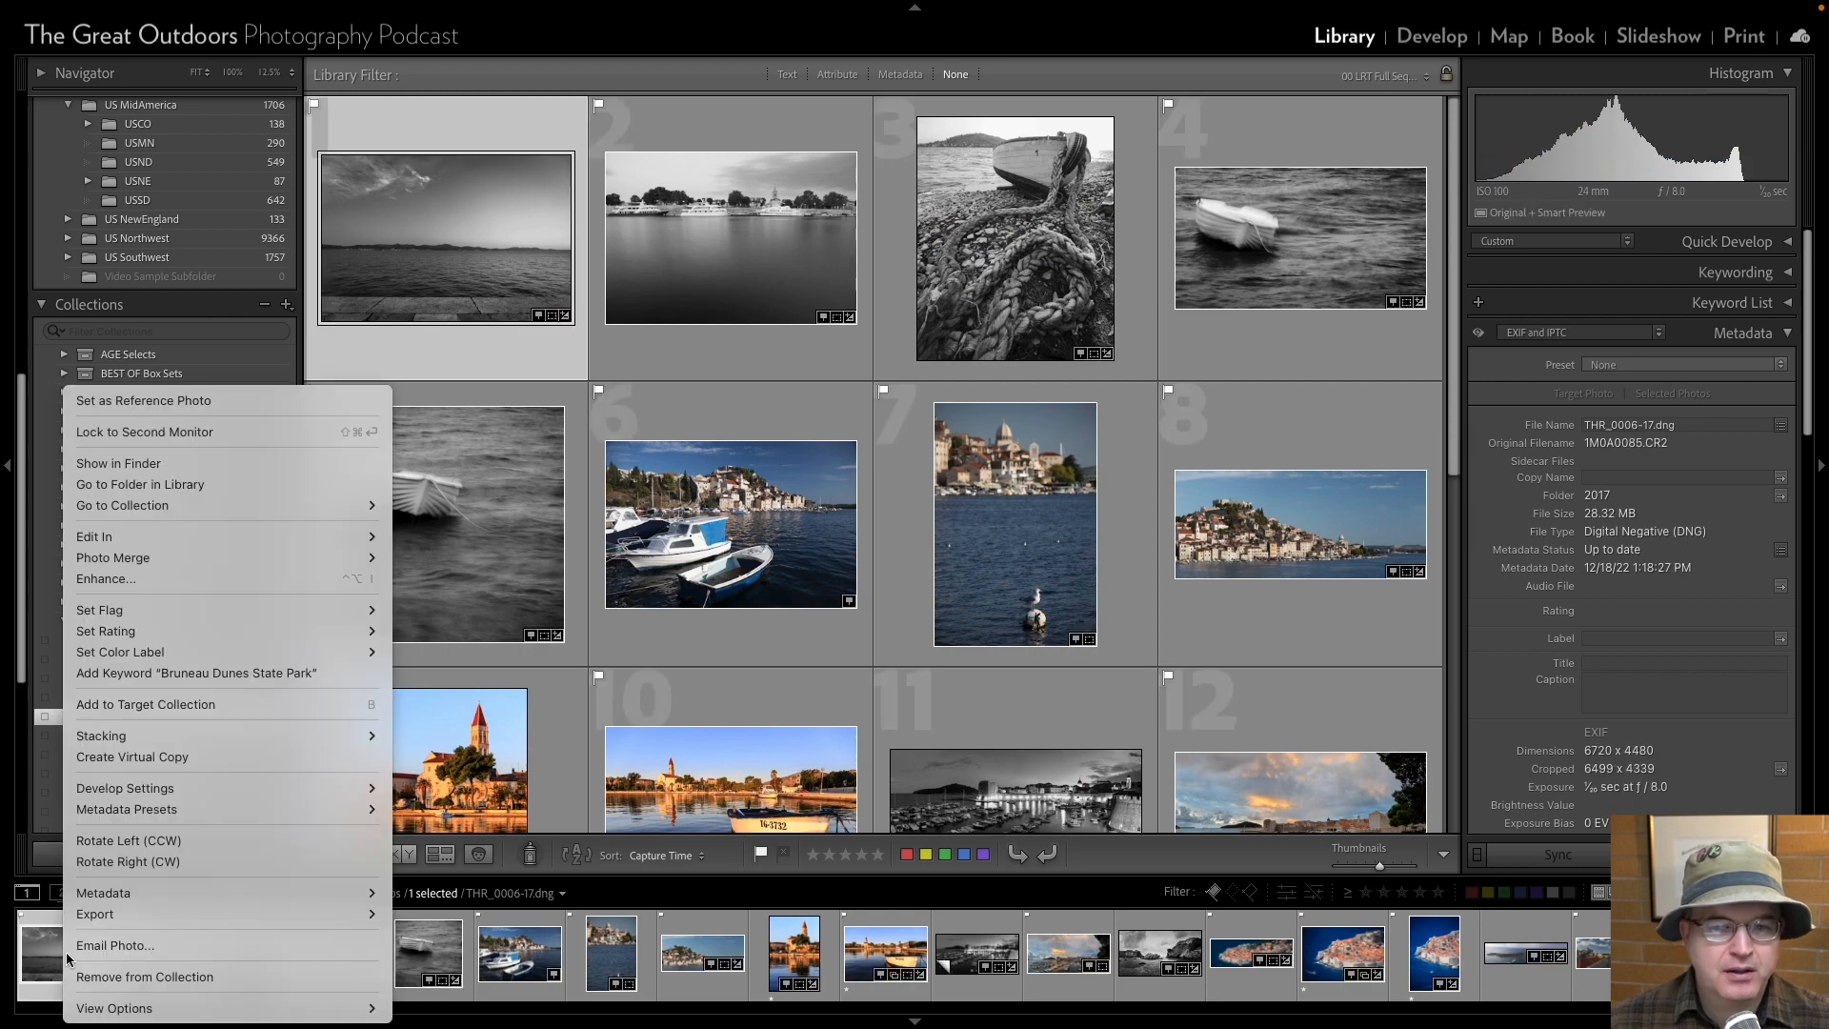
left_click(217, 484)
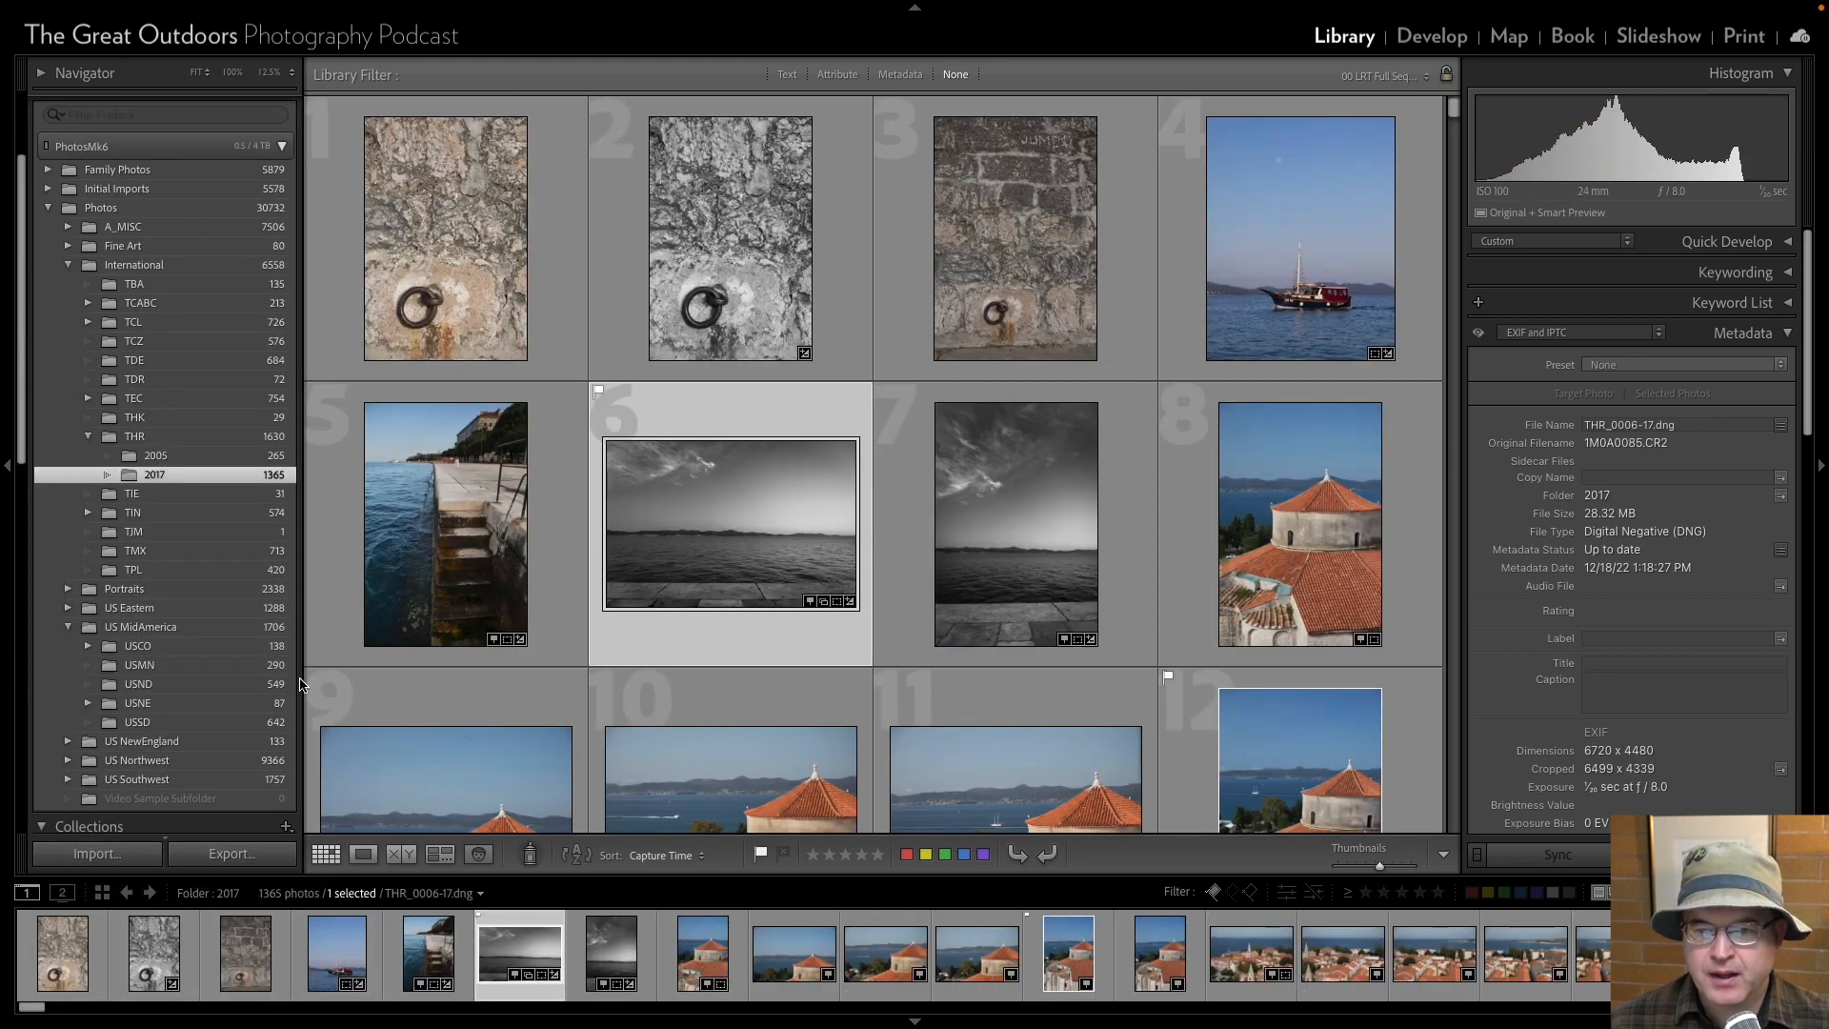
Look through the 2017 folder's photos for further seascapes, as far as the beach panorama framed by a tree.
scroll(683, 493, "down", 7)
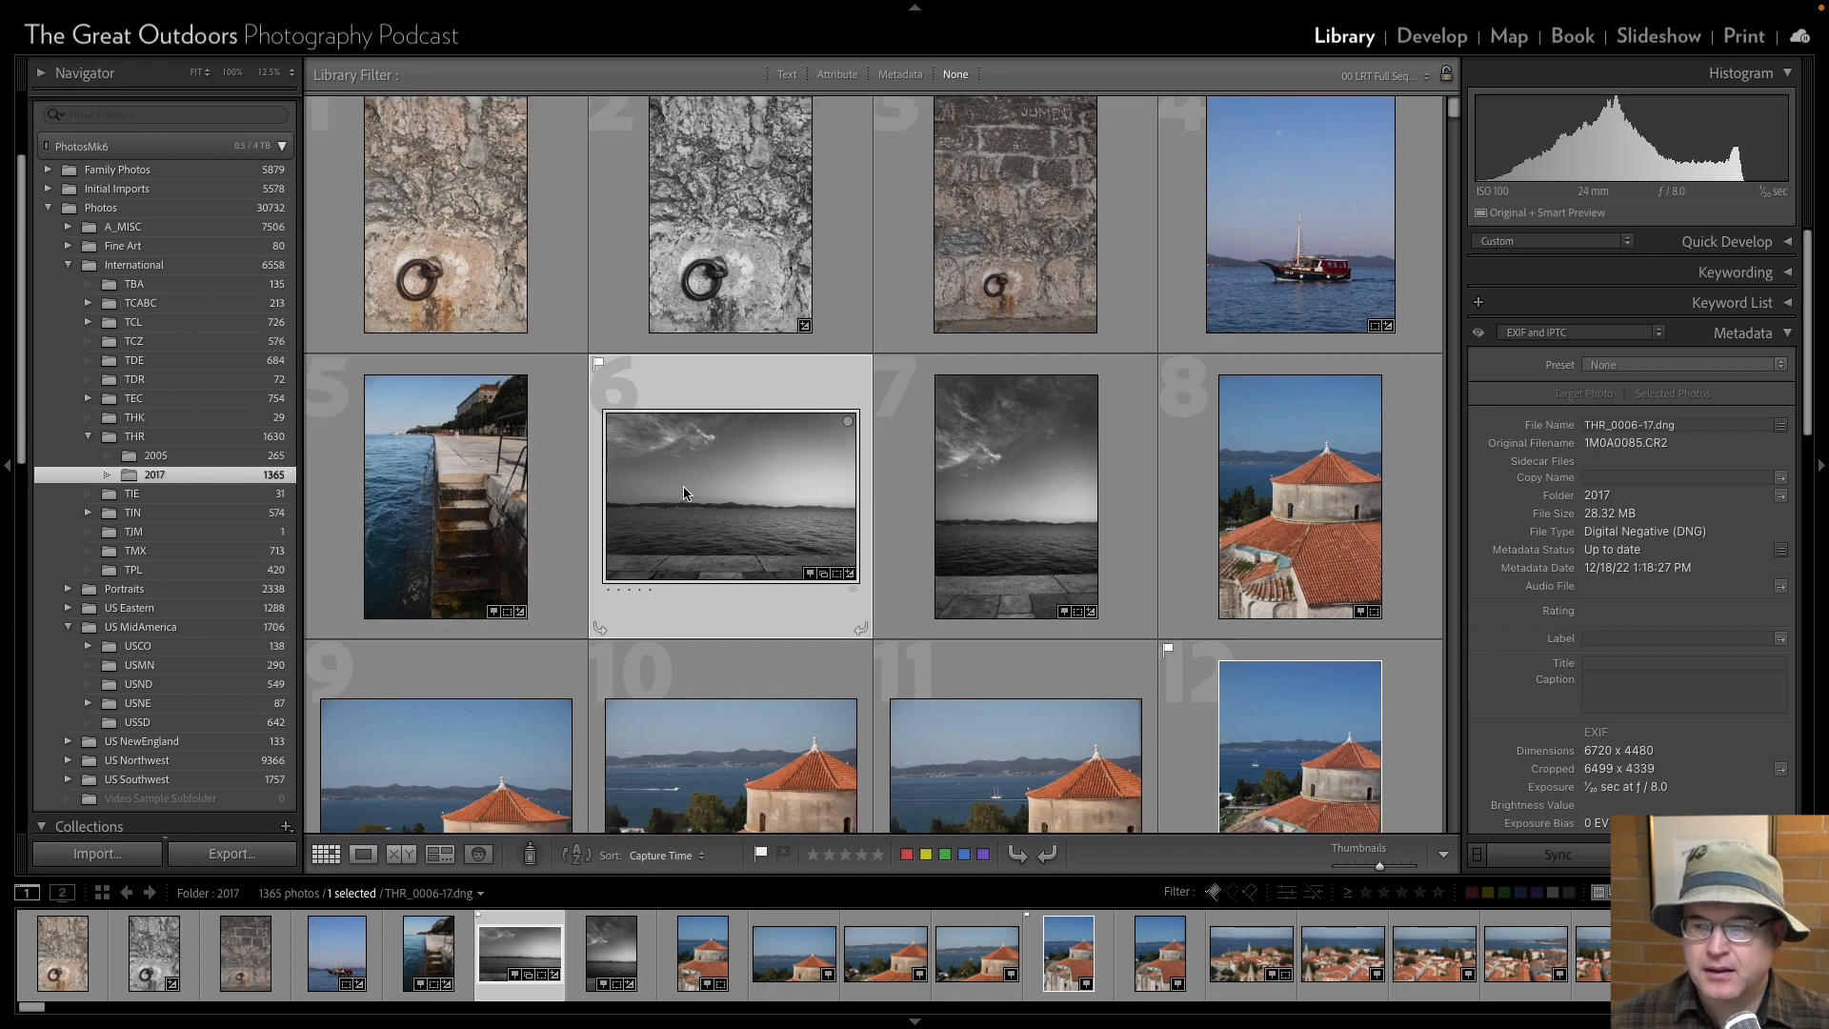
scroll(683, 492, "down", 20)
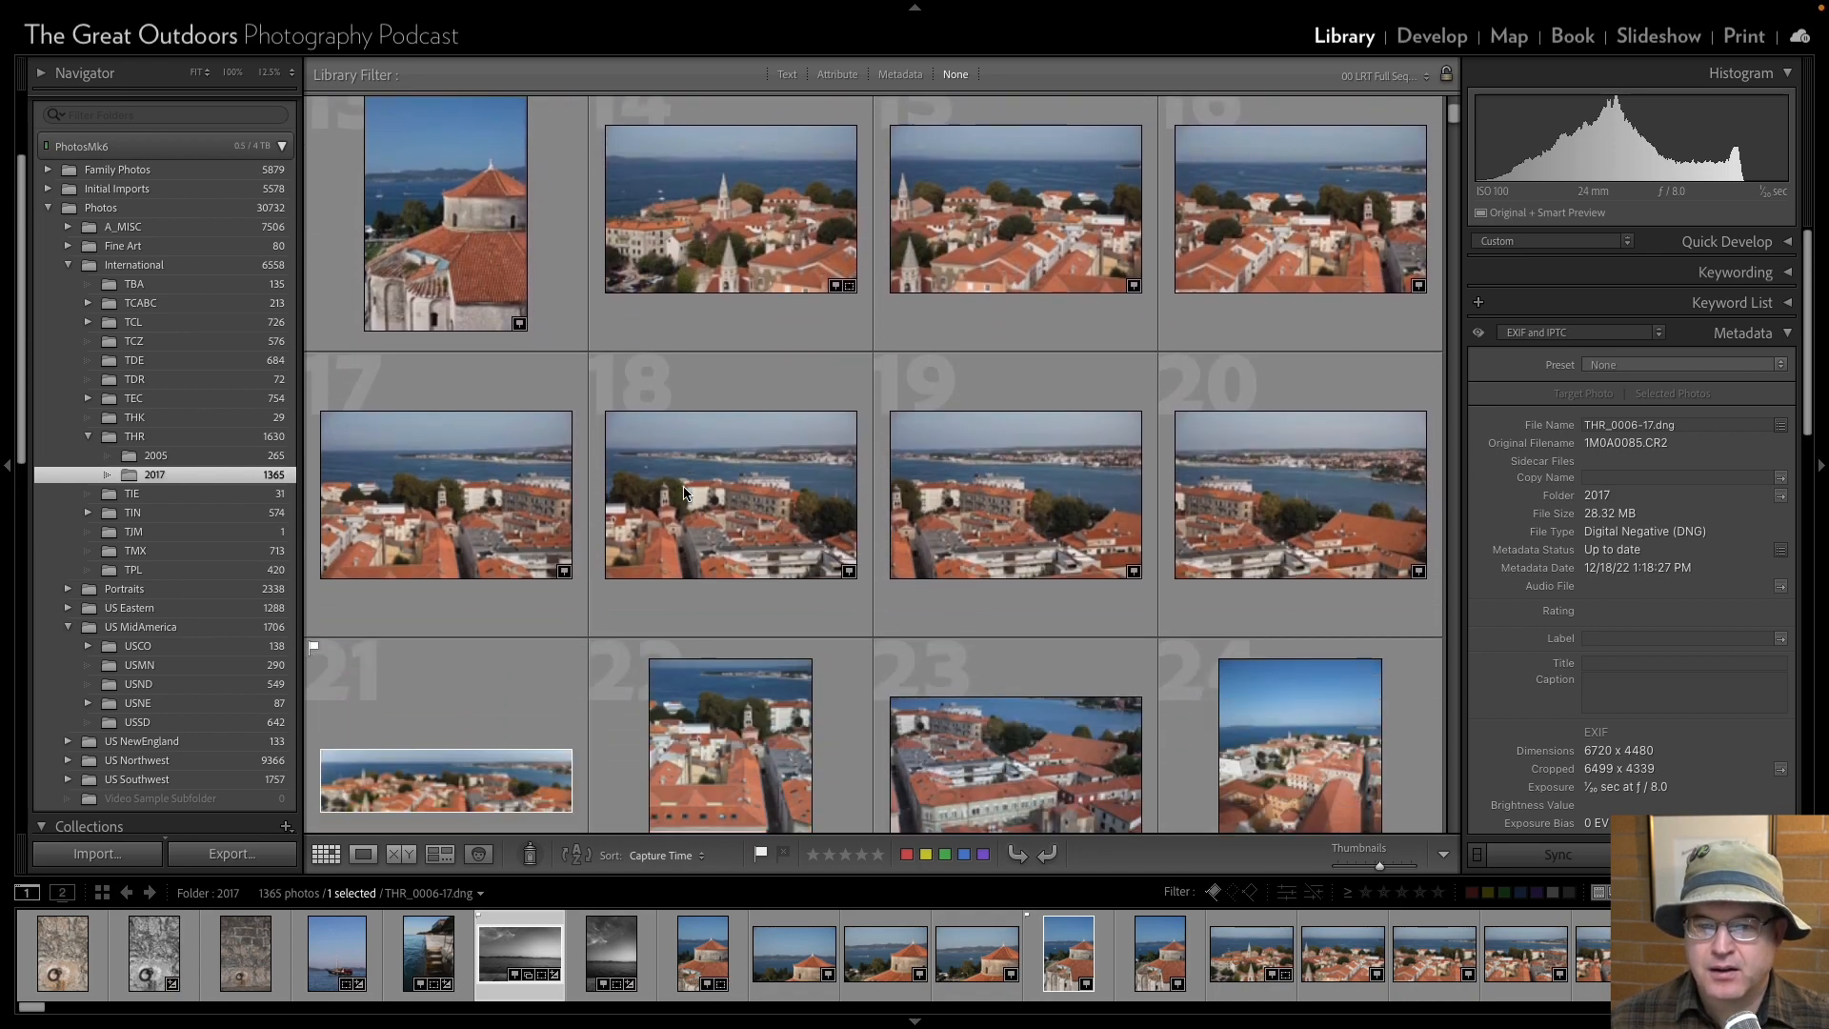
scroll(682, 492, "down", 17)
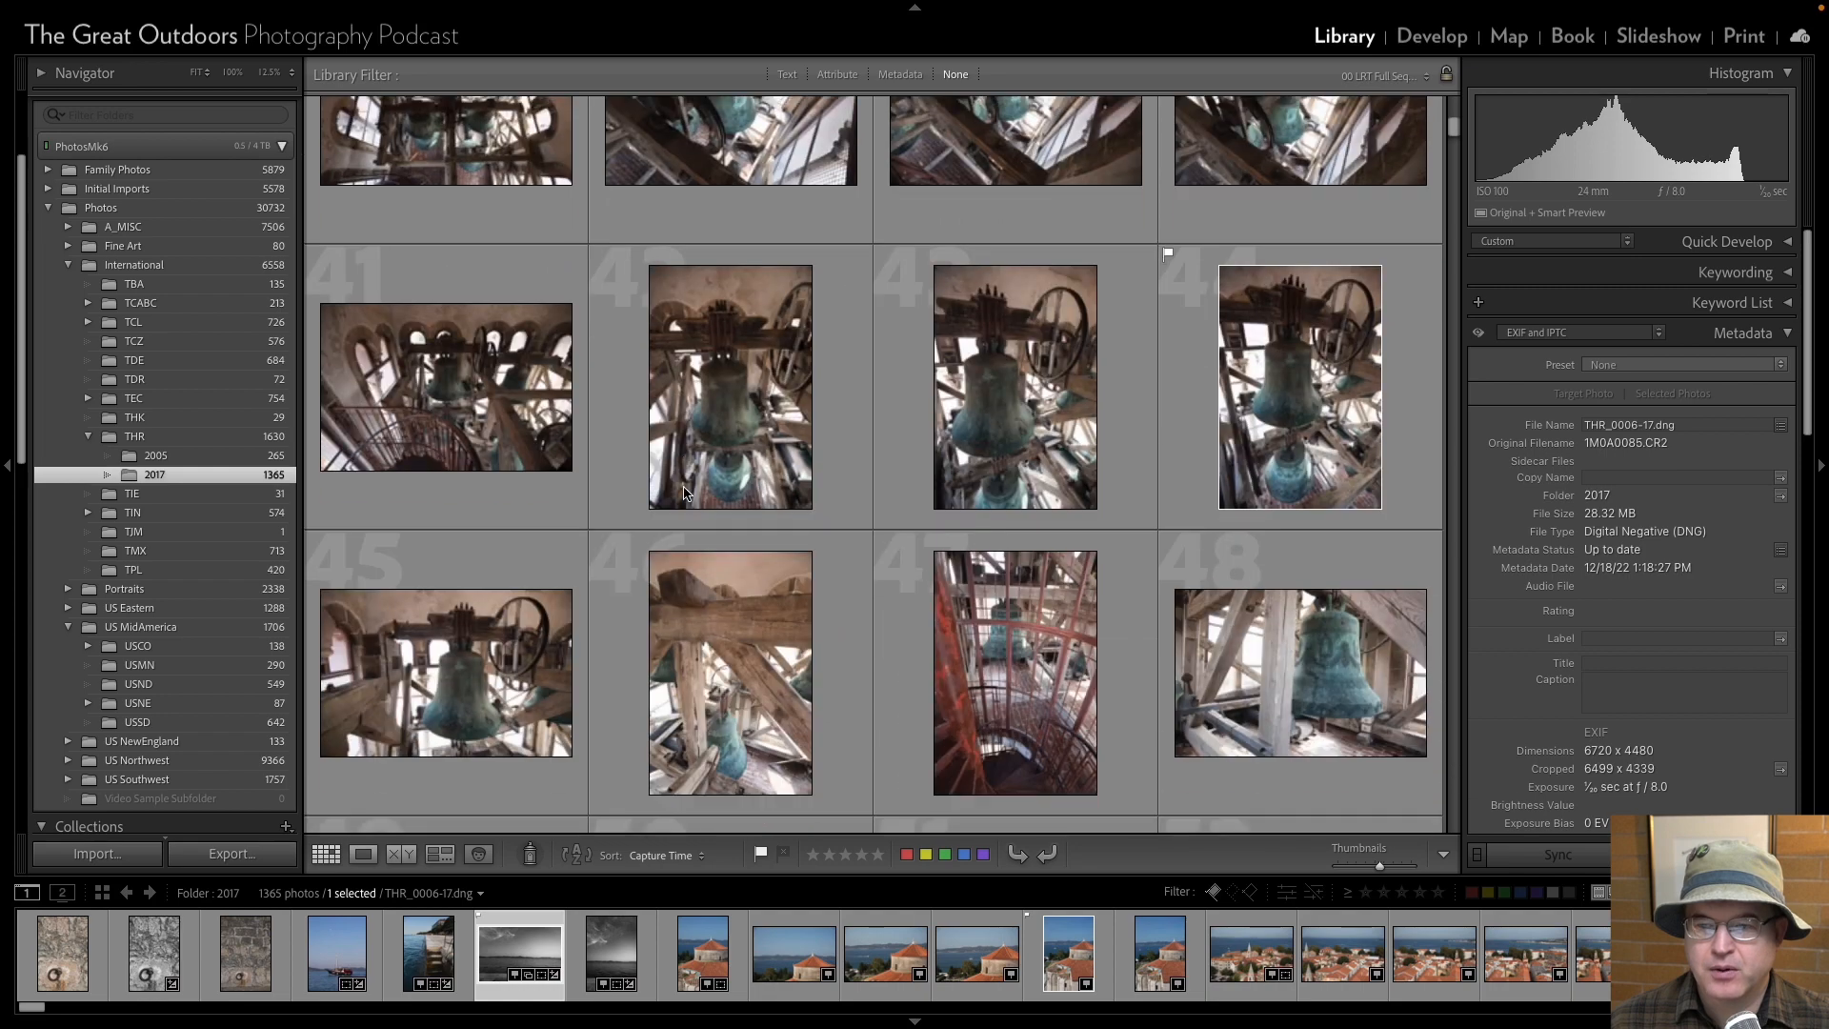
scroll(683, 488, "down", 8)
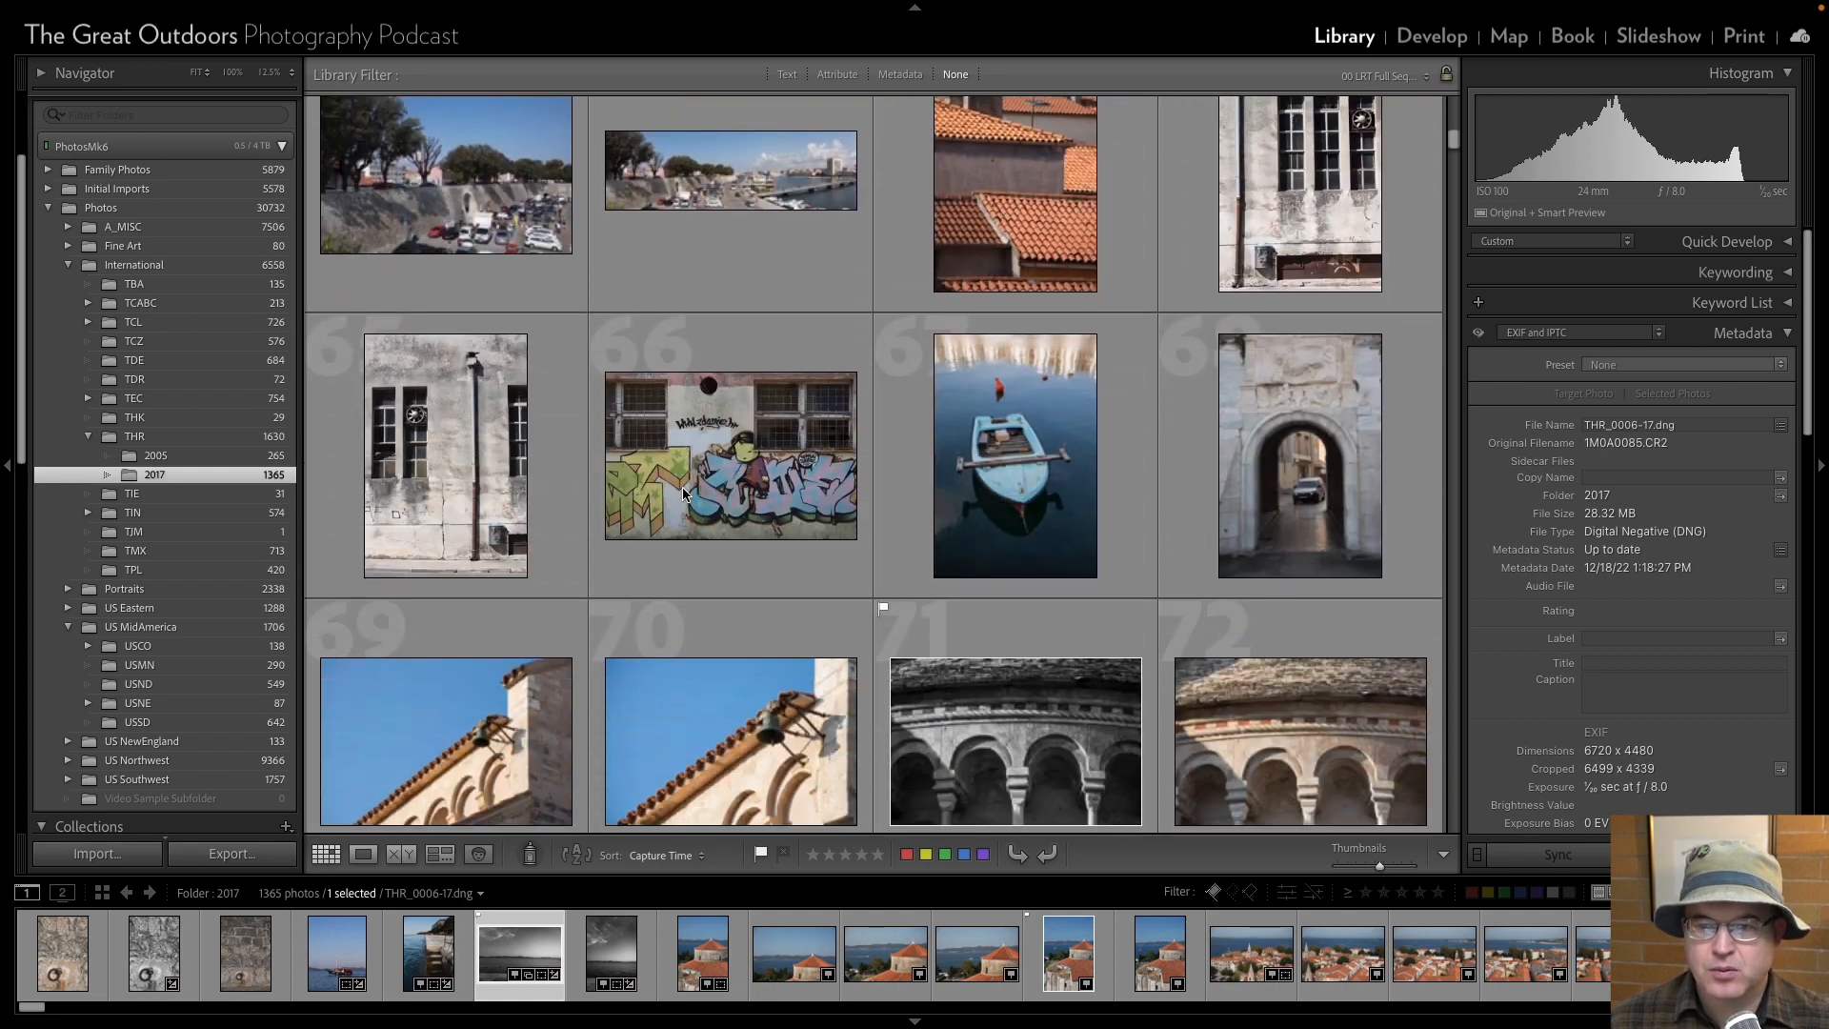
scroll(683, 491, "down", 16)
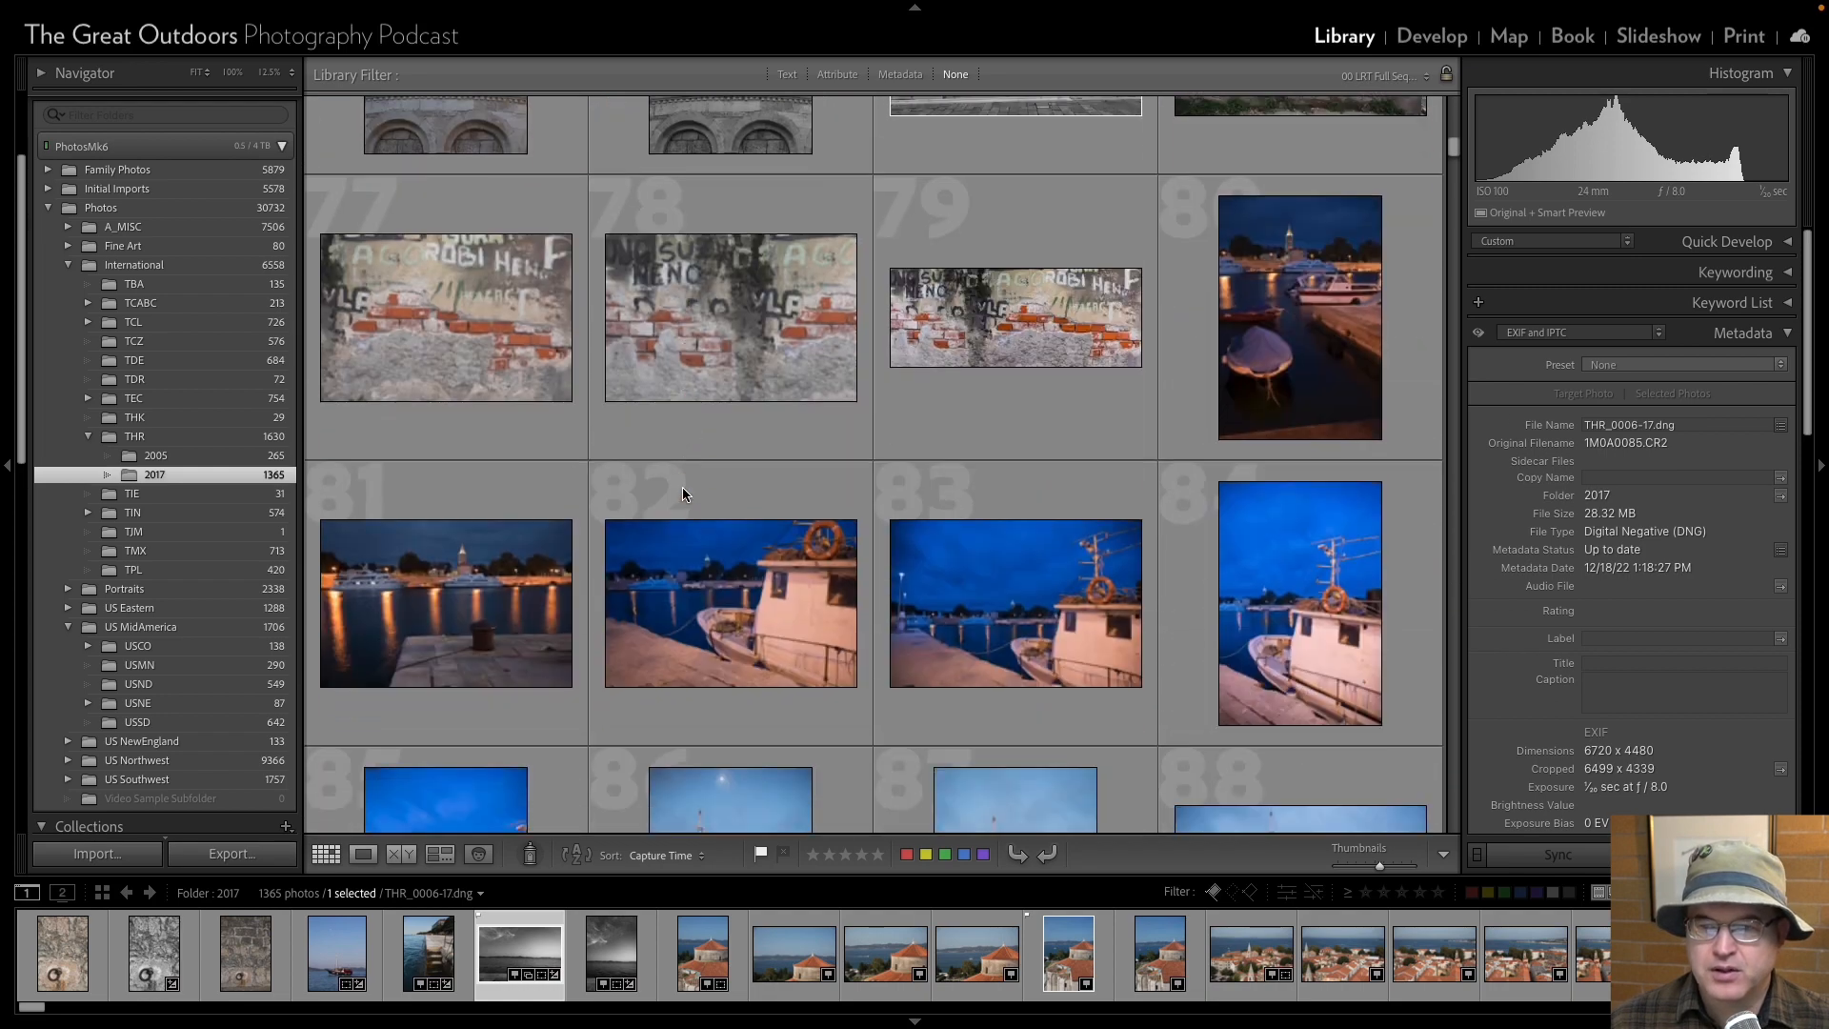
scroll(682, 492, "down", 8)
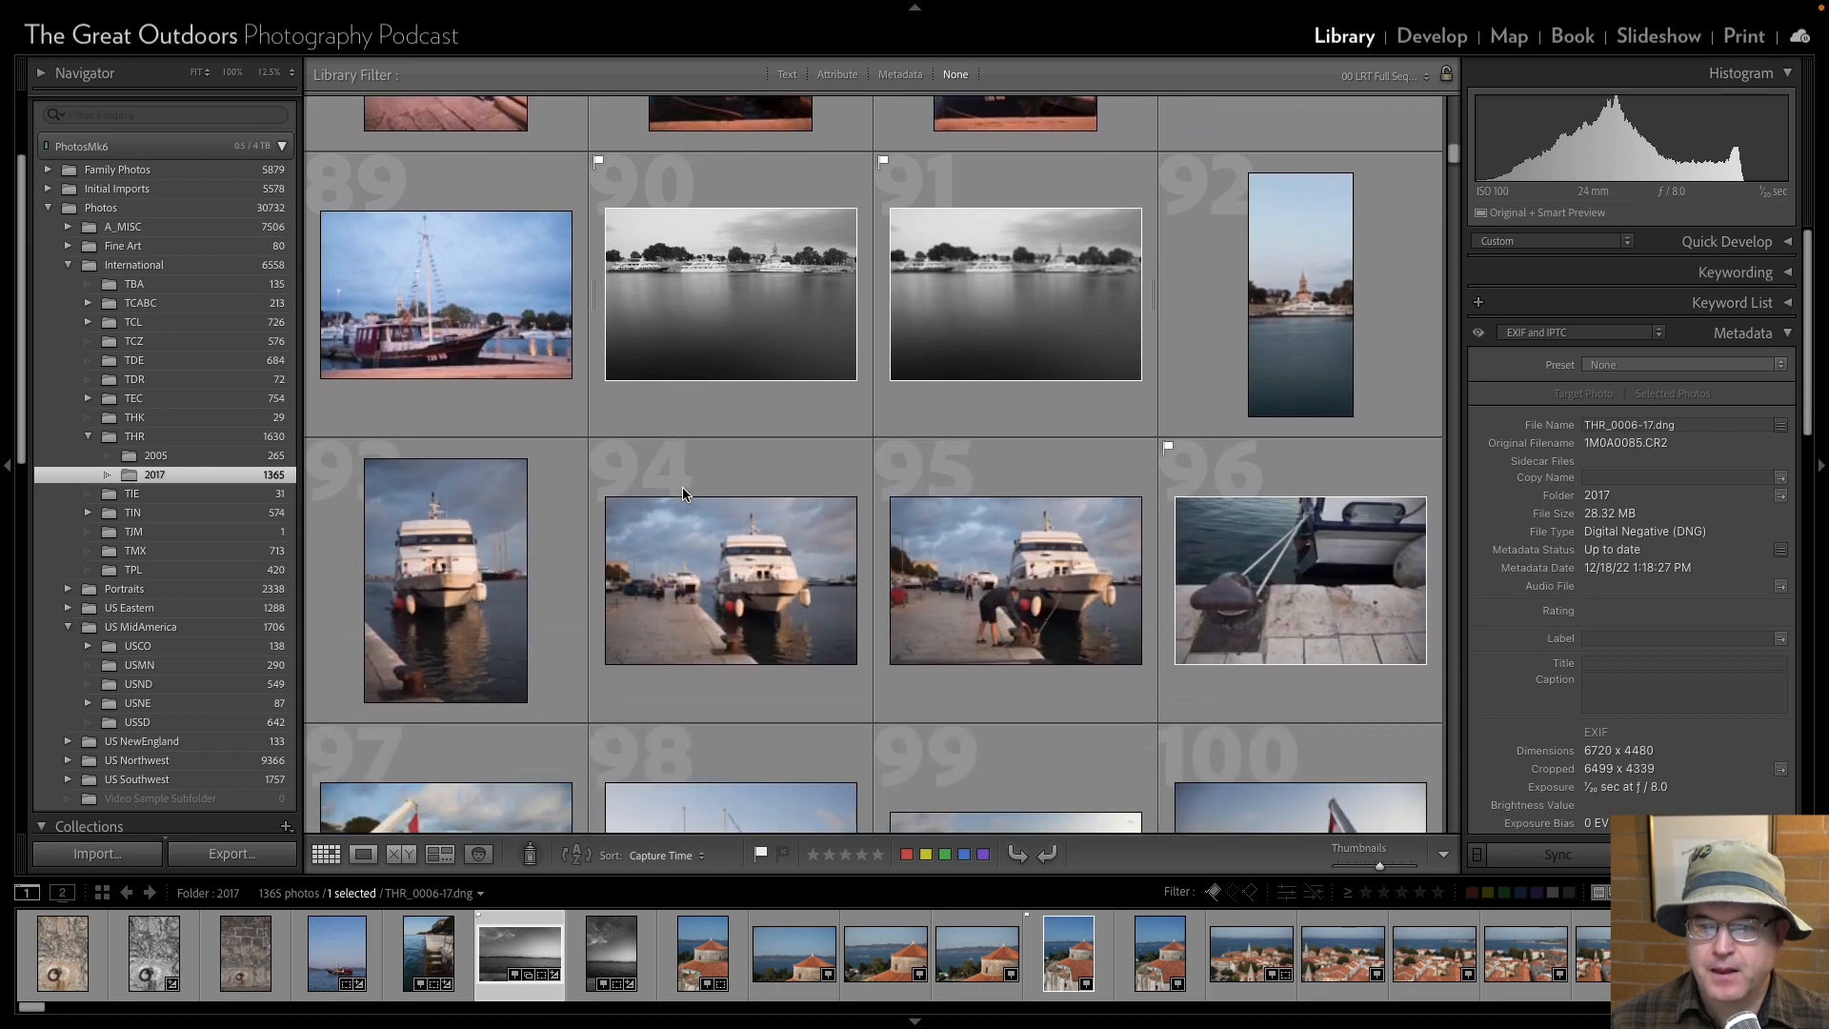
scroll(682, 492, "down", 8)
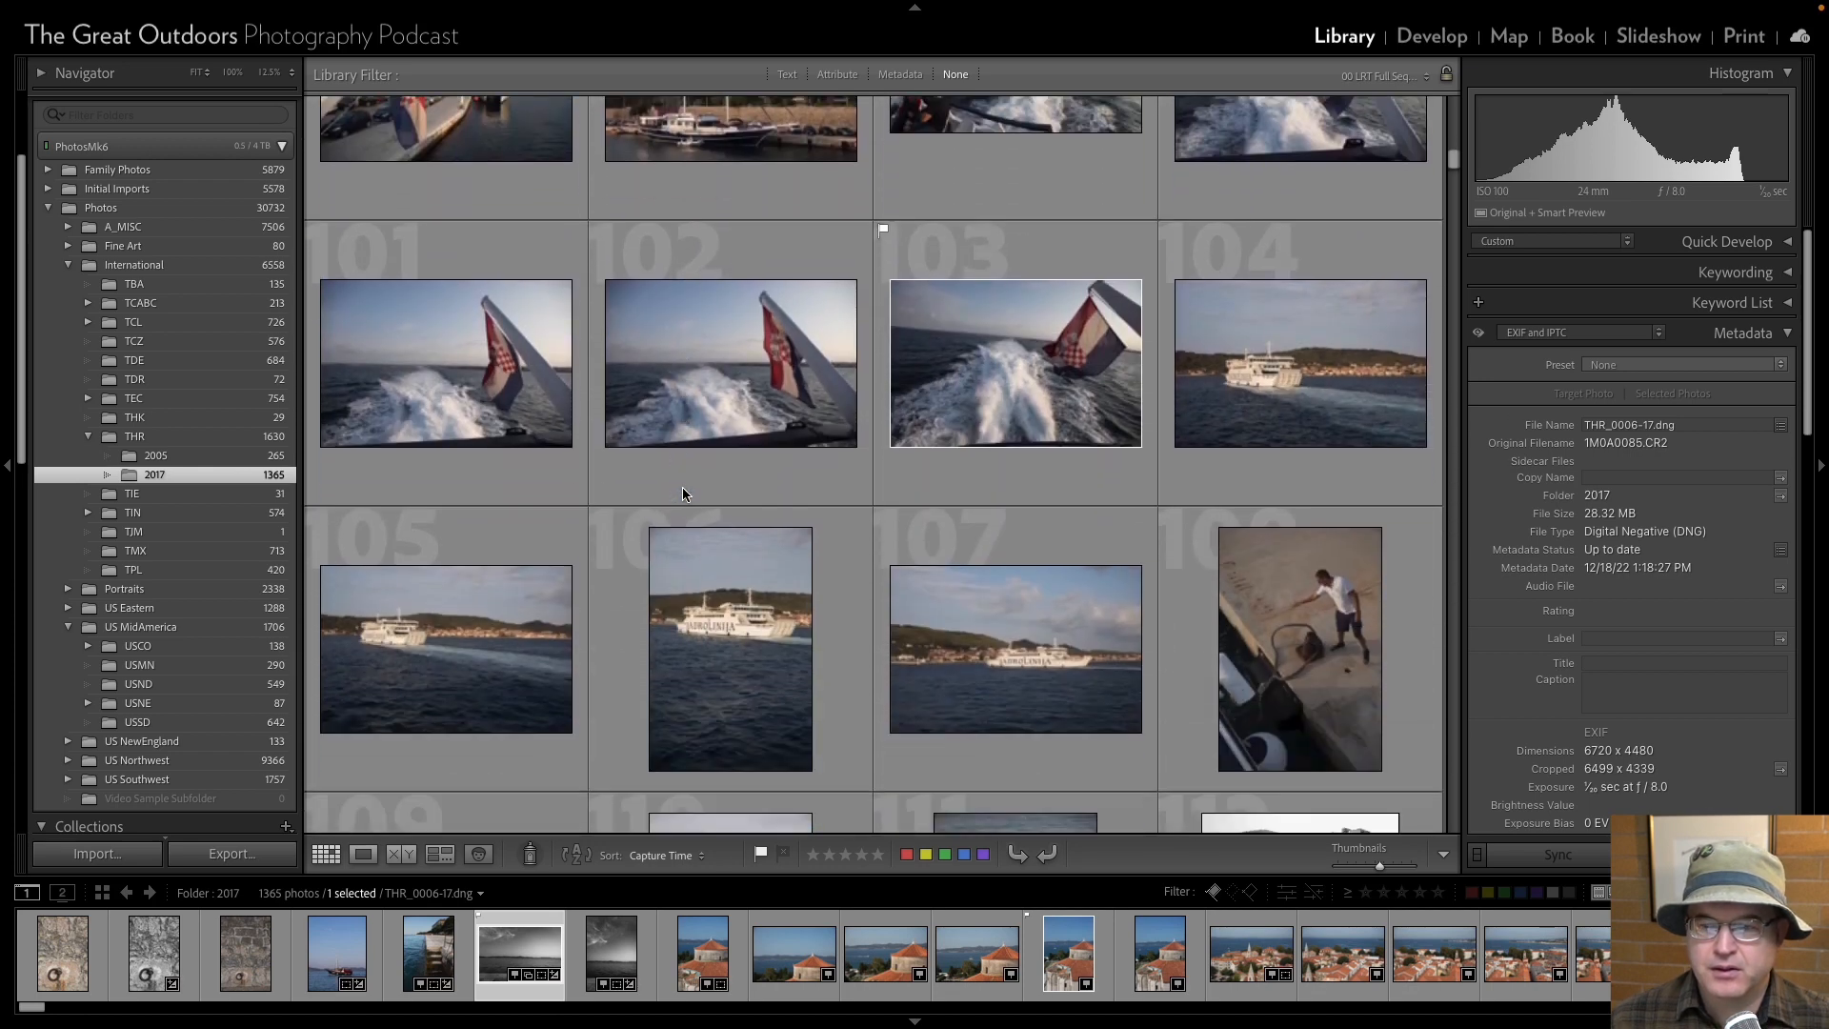
scroll(682, 493, "down", 10)
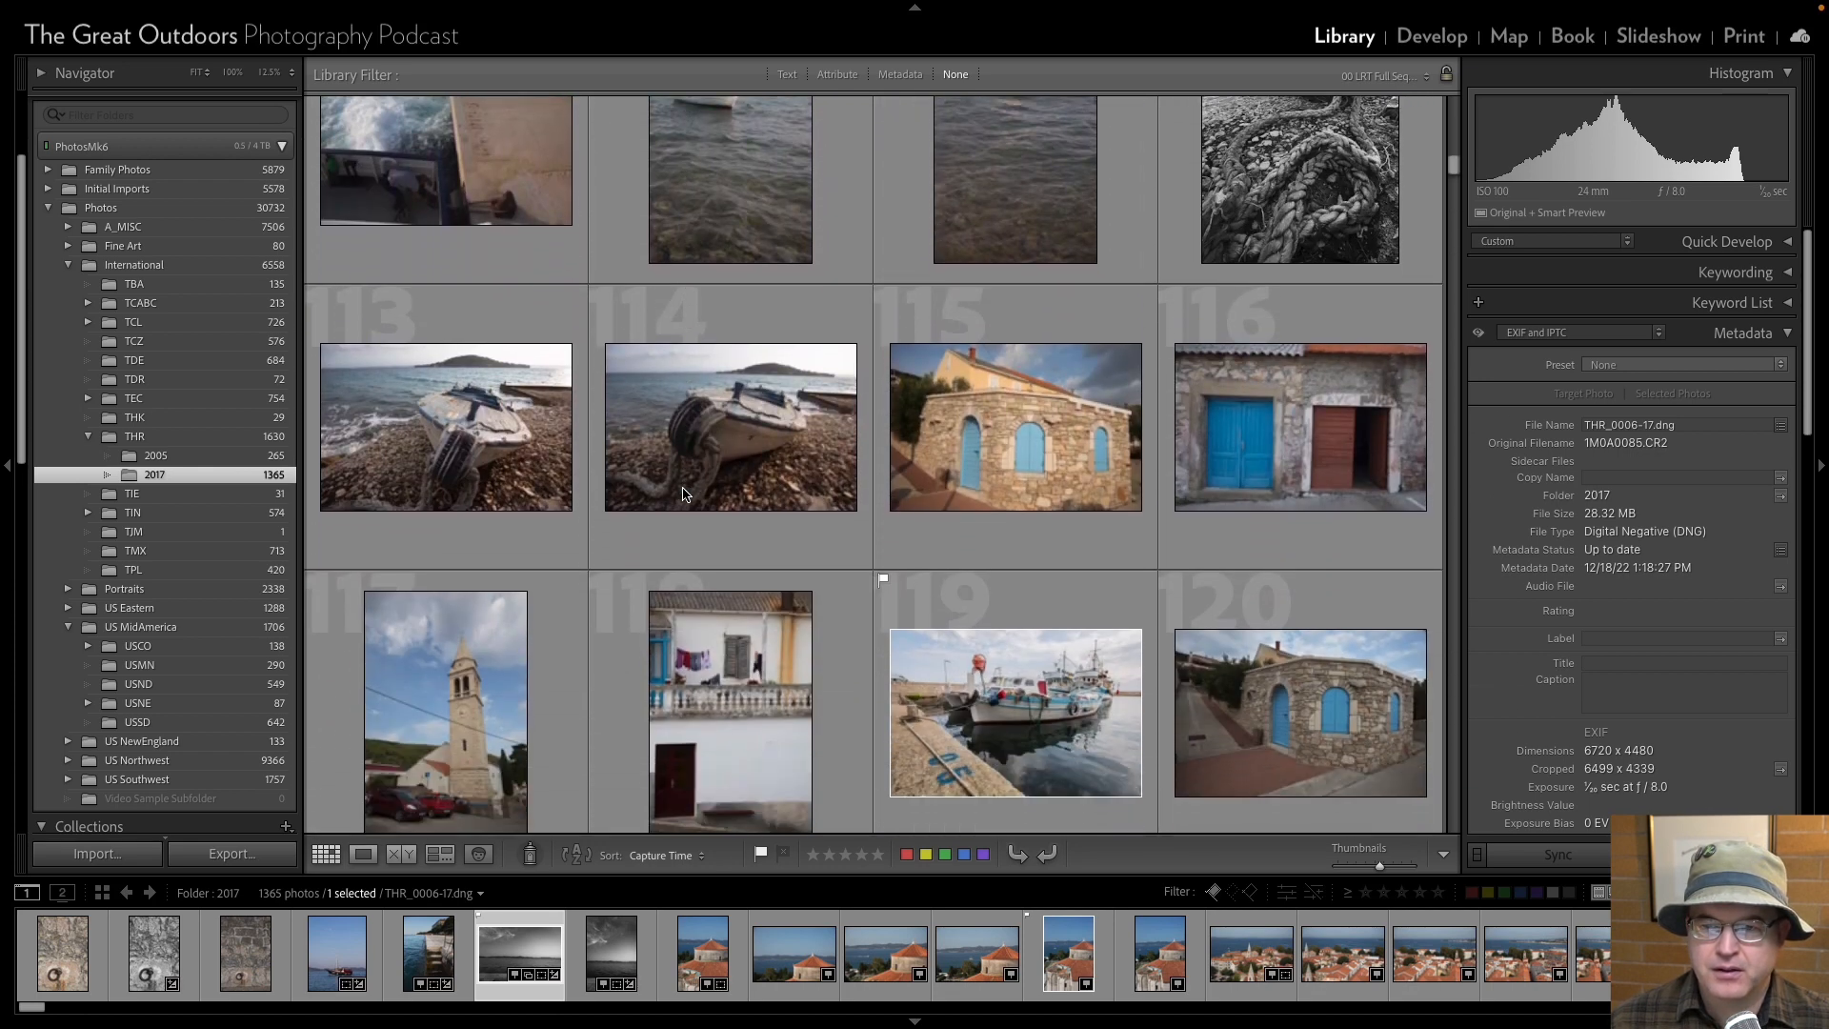
scroll(682, 493, "down", 12)
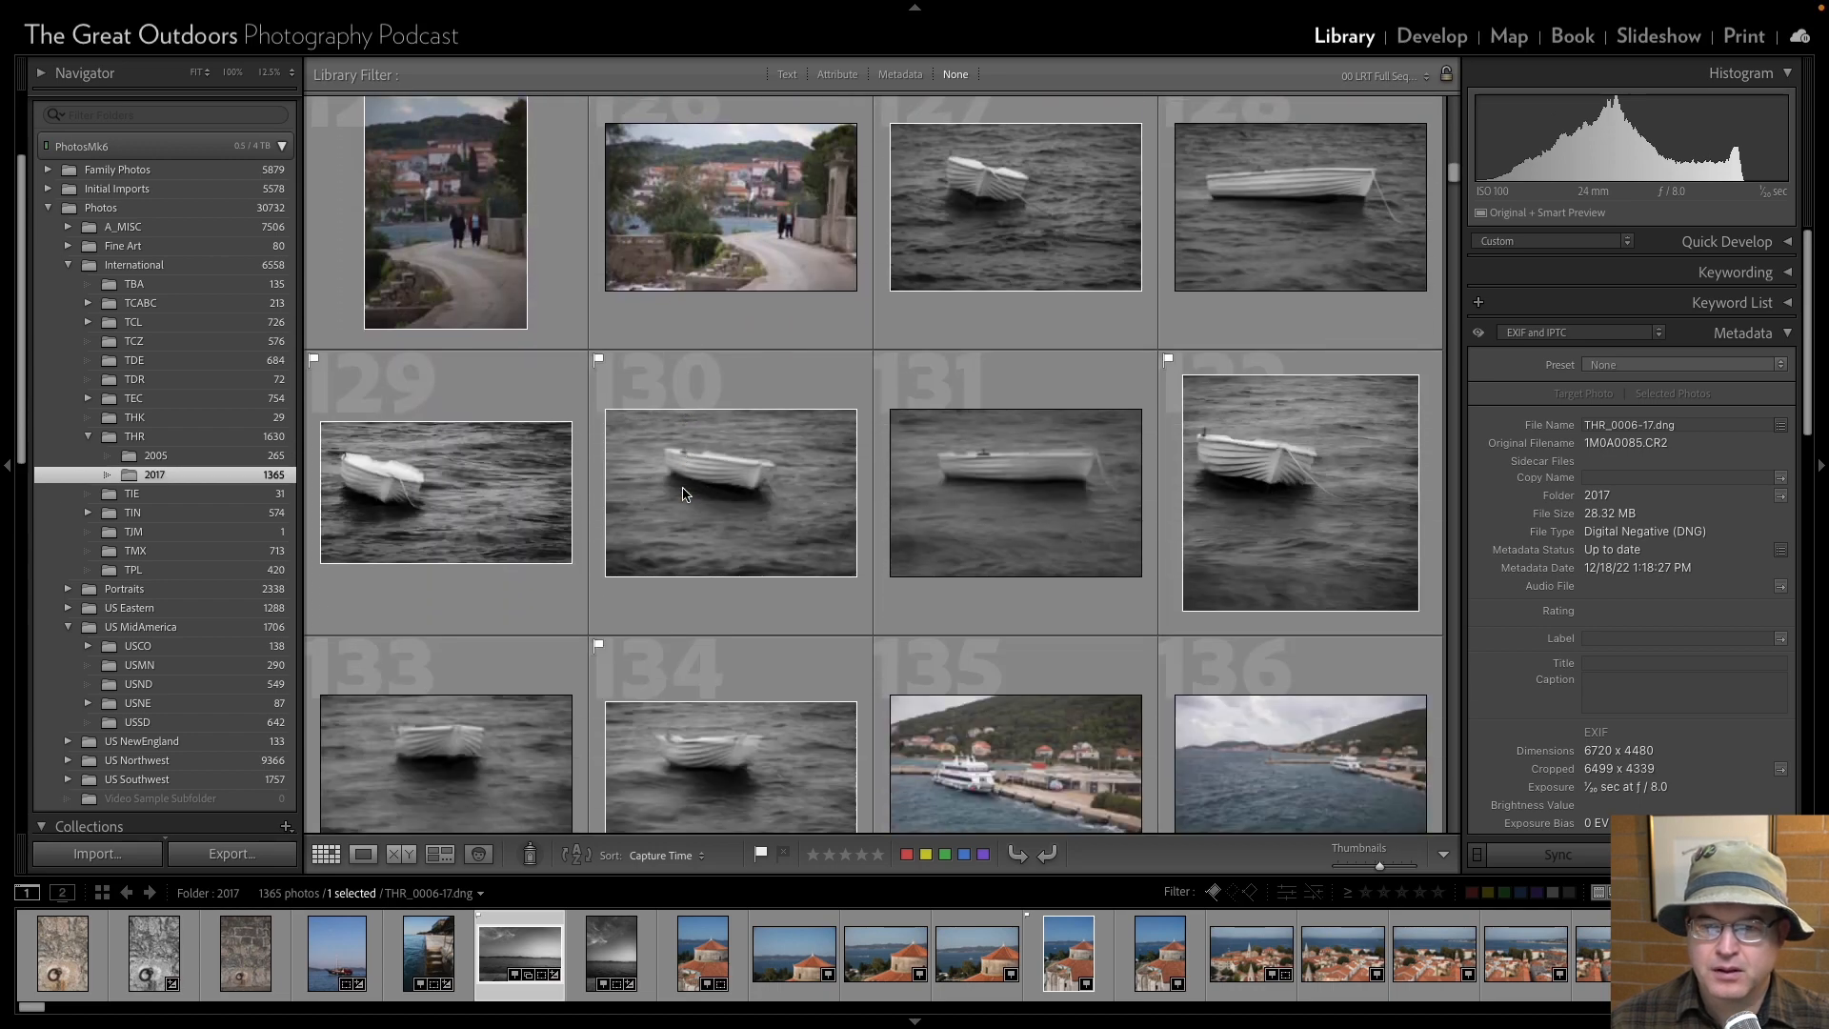
scroll(681, 493, "down", 4)
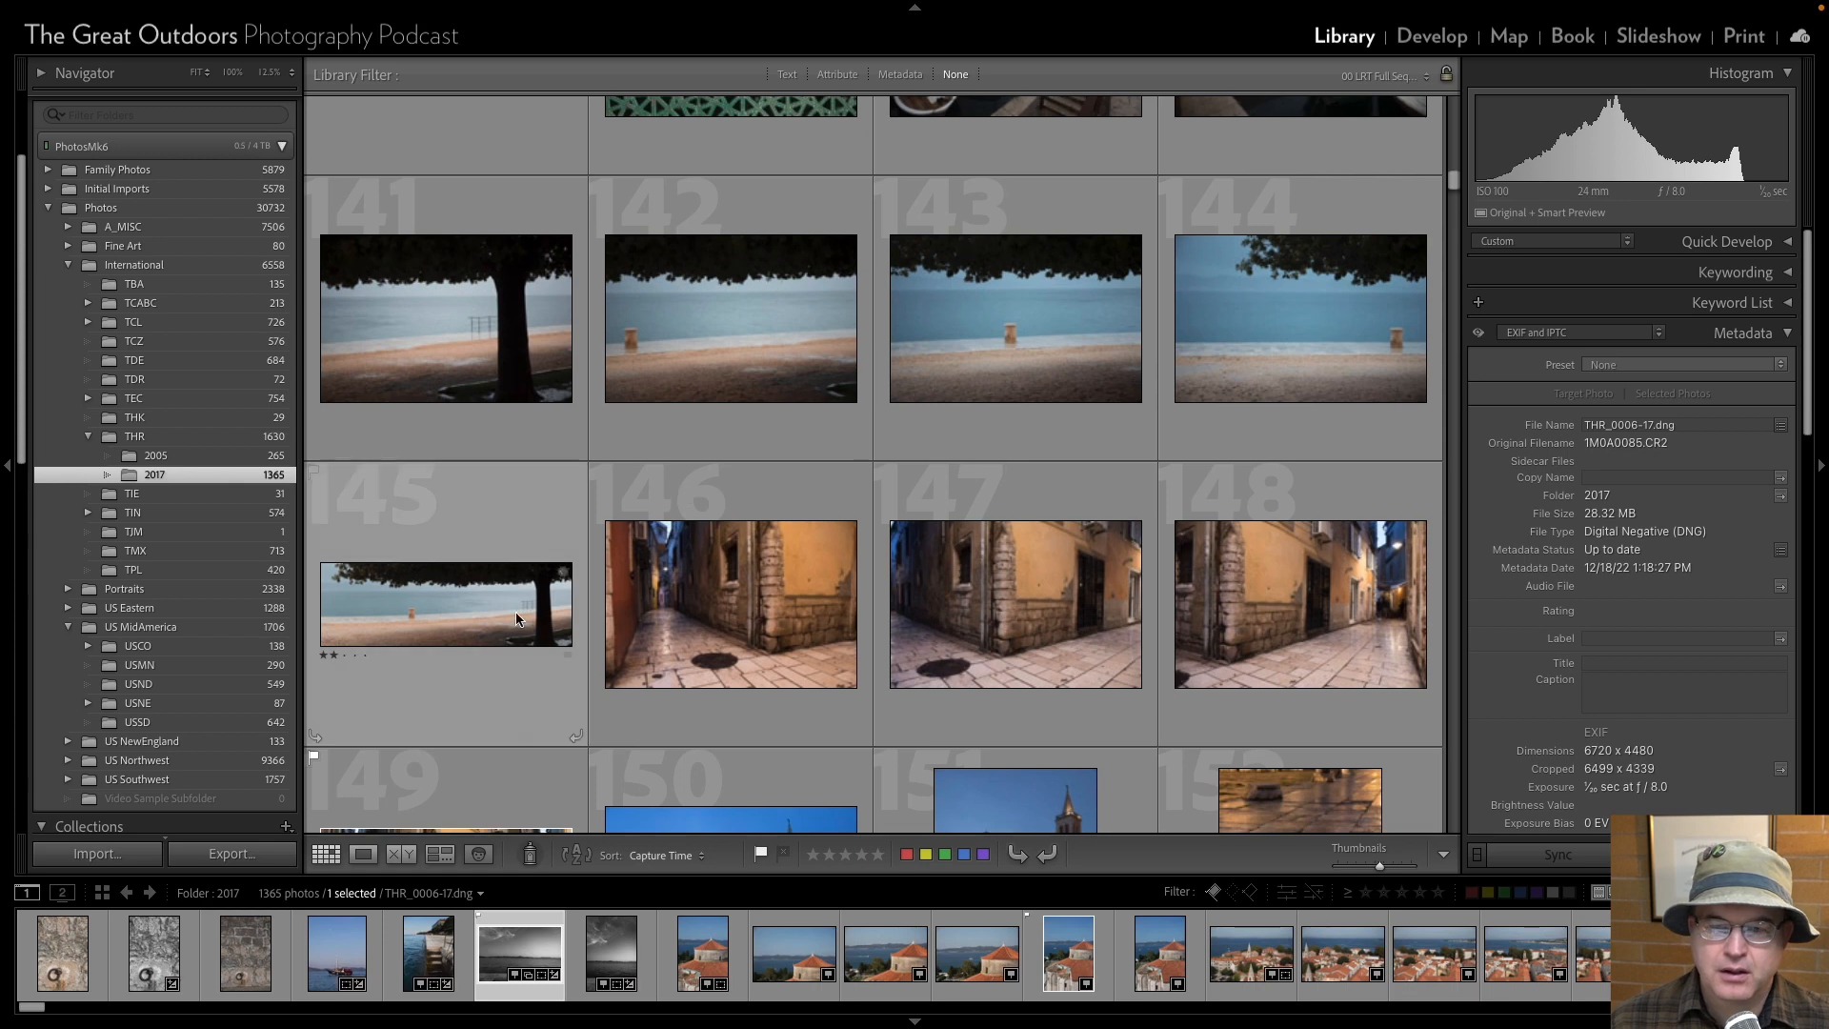
Add the tree and beach panorama THR_0140-17 to the Croatian Seascapes collection and open that collection.
left_click(453, 608)
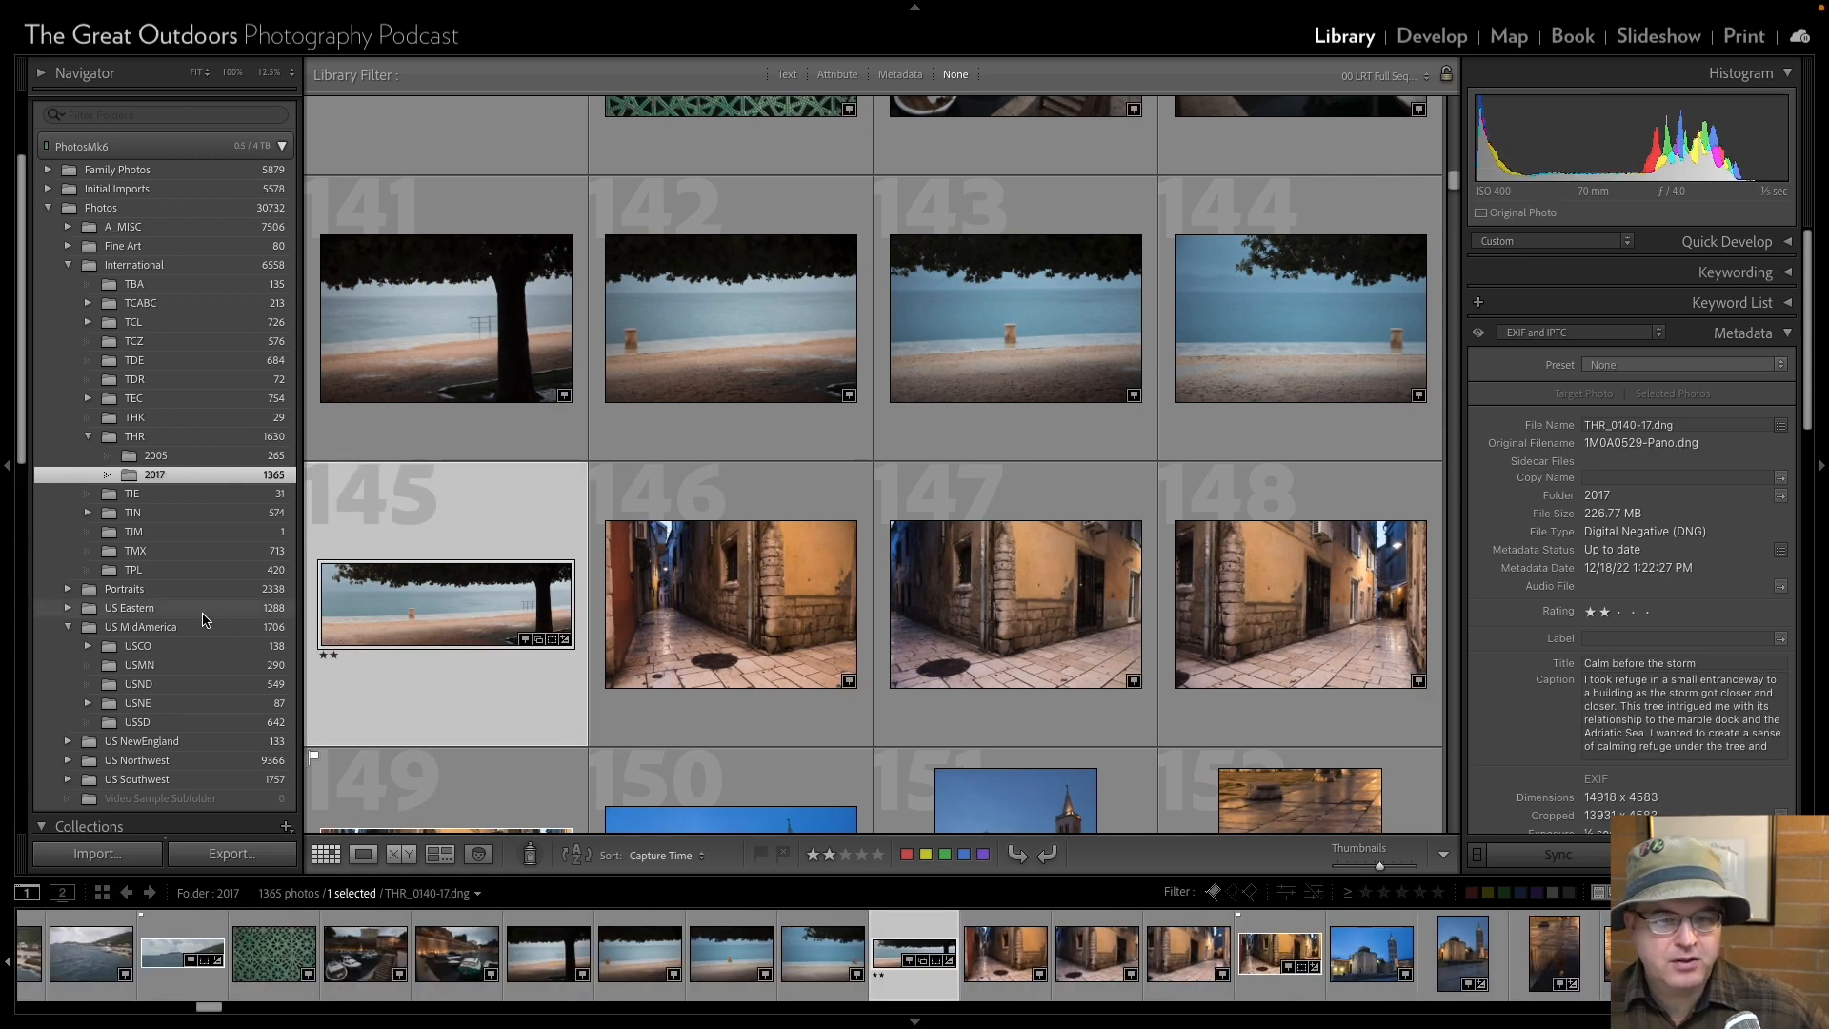
scroll(202, 619, "down", 6)
scroll(202, 619, "down", 4)
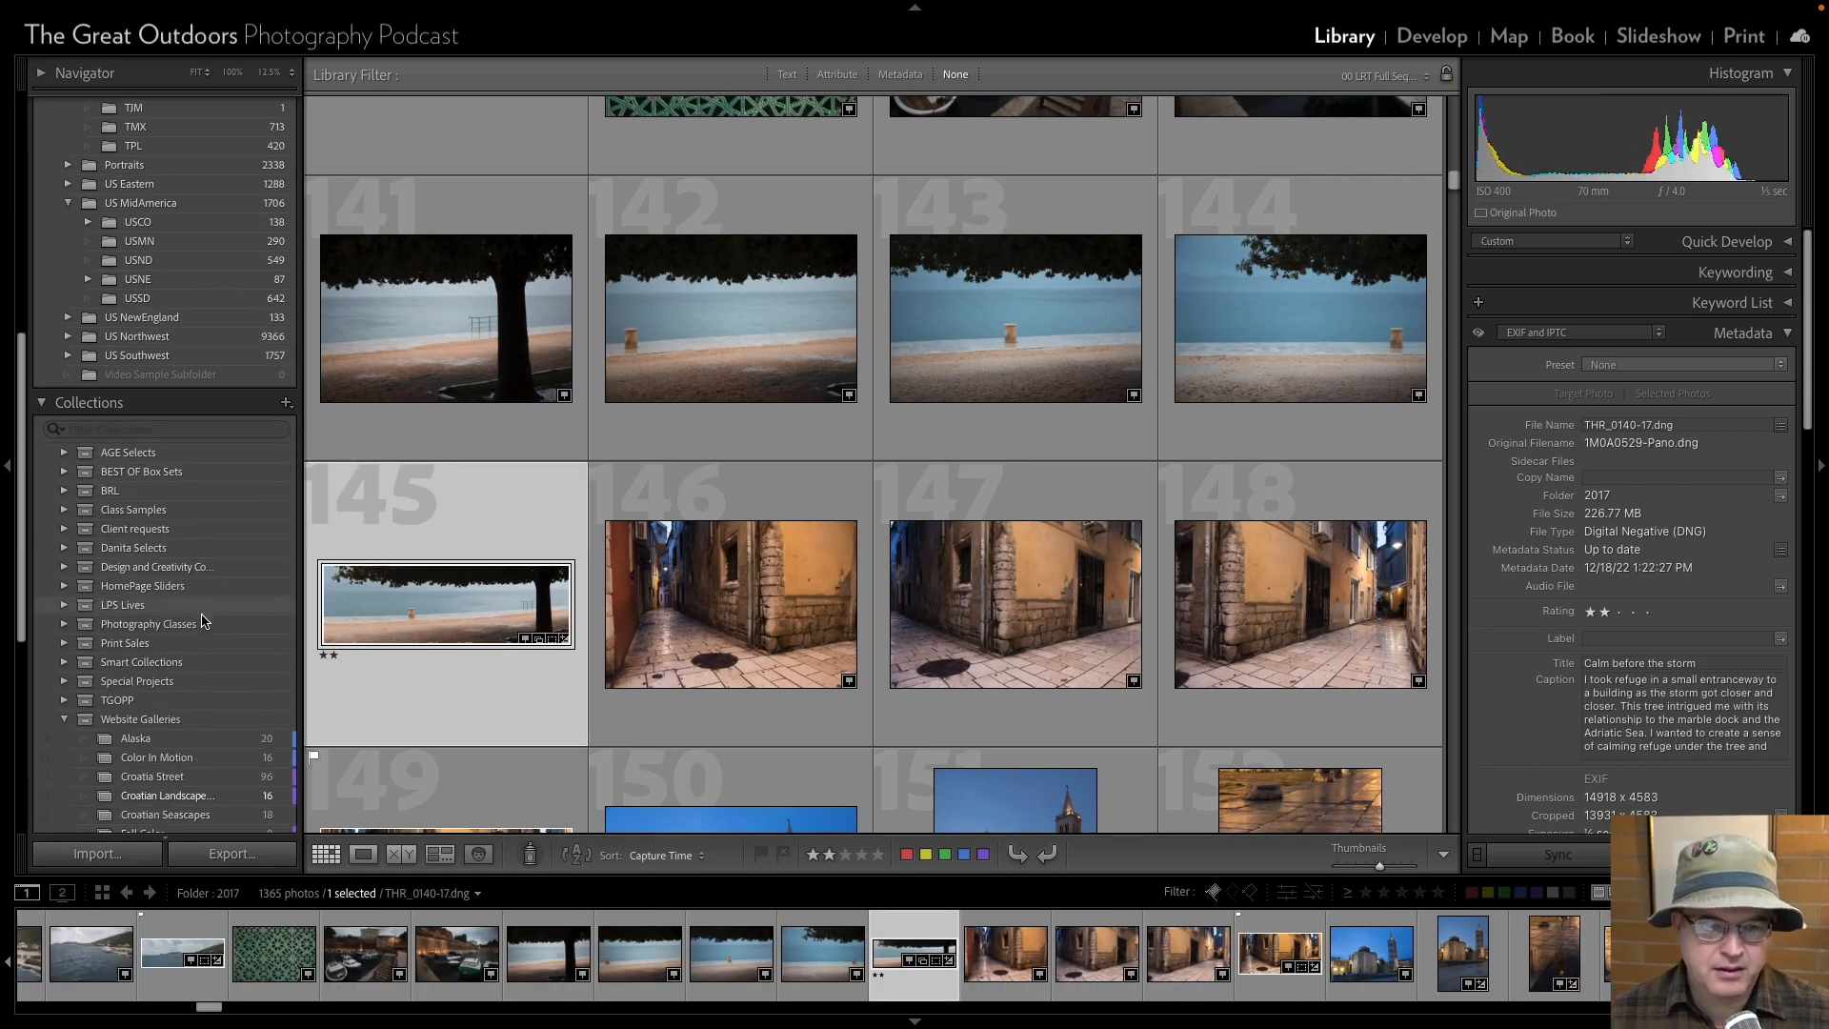
left_click_drag(463, 610, 238, 667)
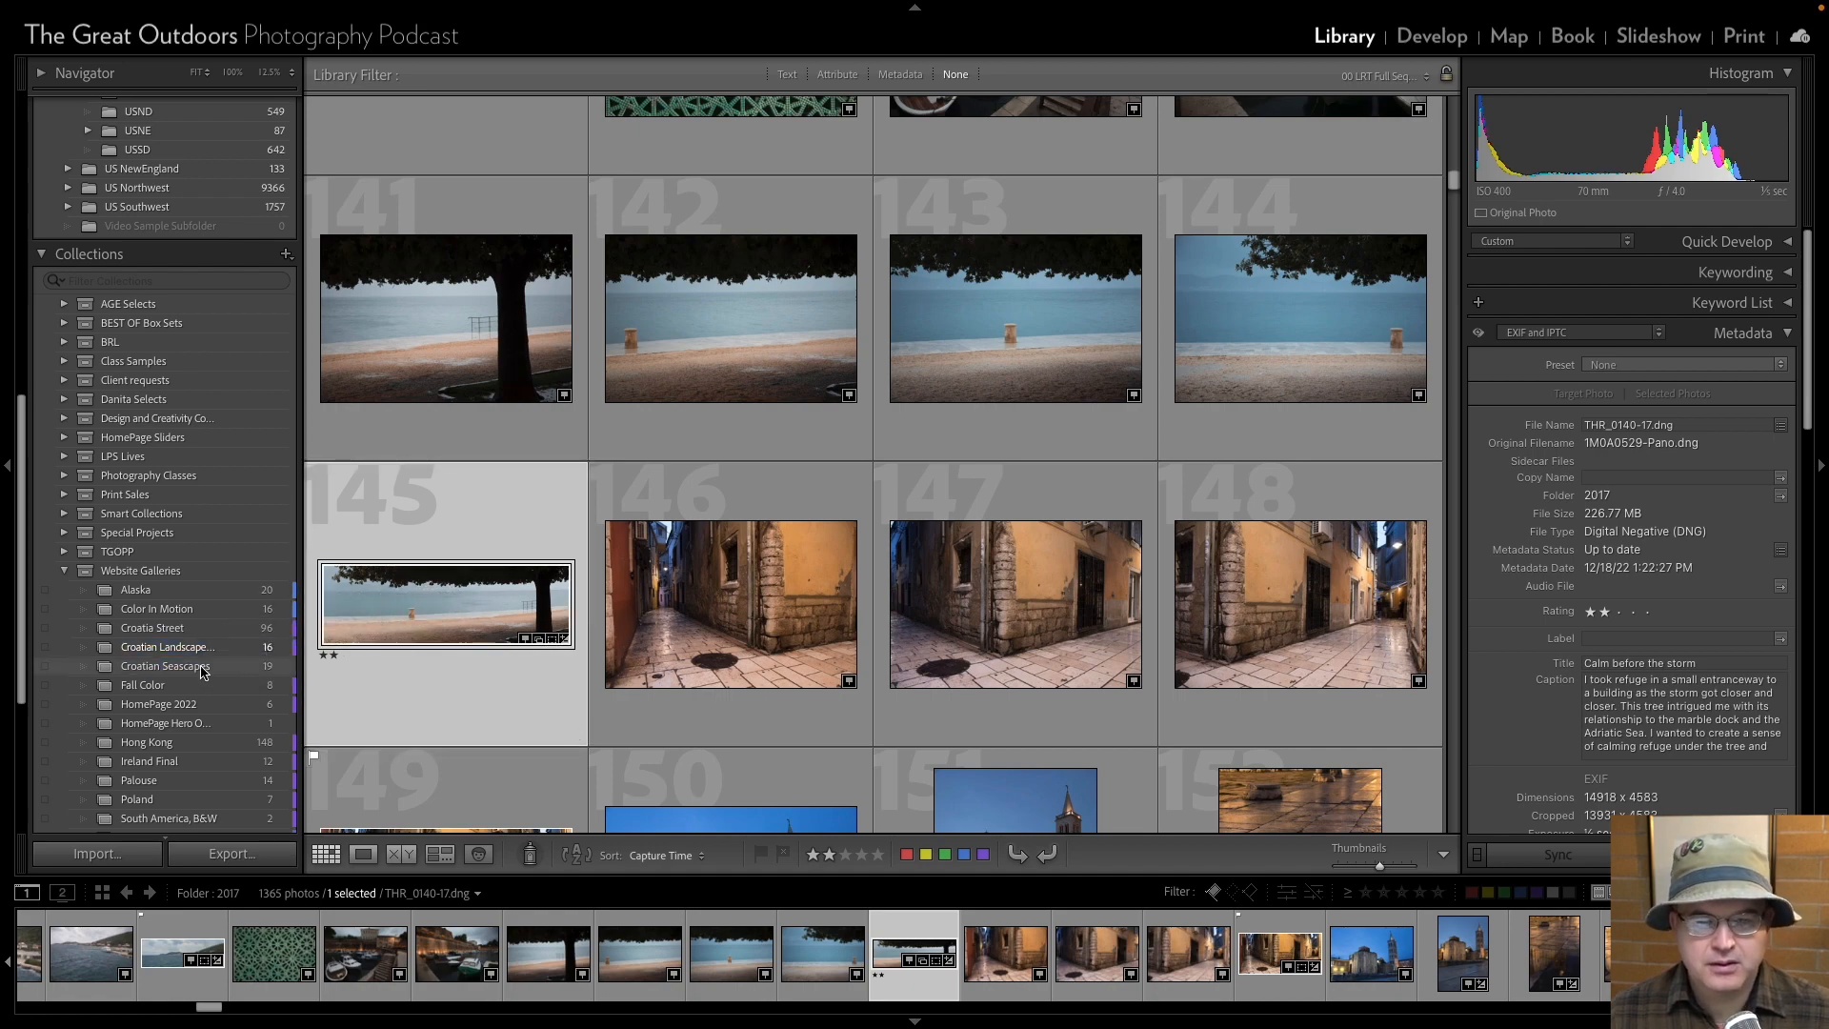
left_click(238, 667)
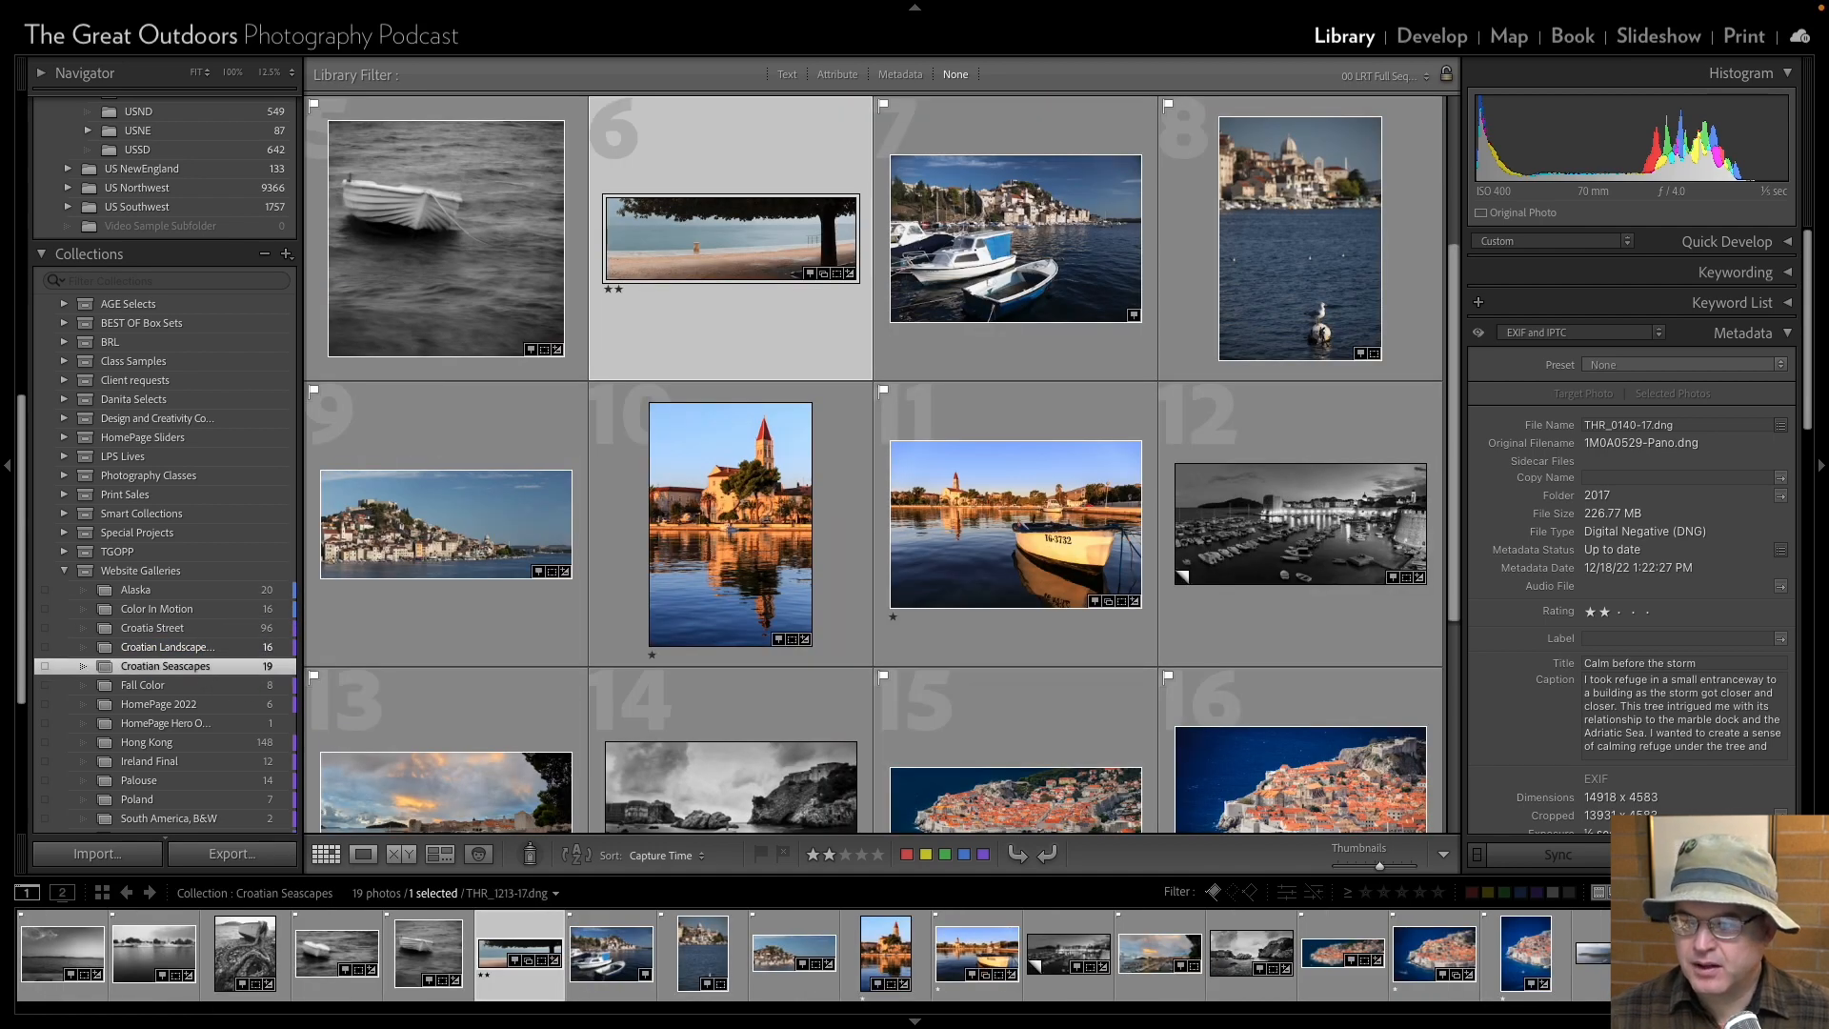
Try the fortress panorama THR_1213-17 as the collection's first photo, view it enlarged, and move it back toward the end.
left_click_drag(1625, 954, 58, 964)
left_click(51, 960)
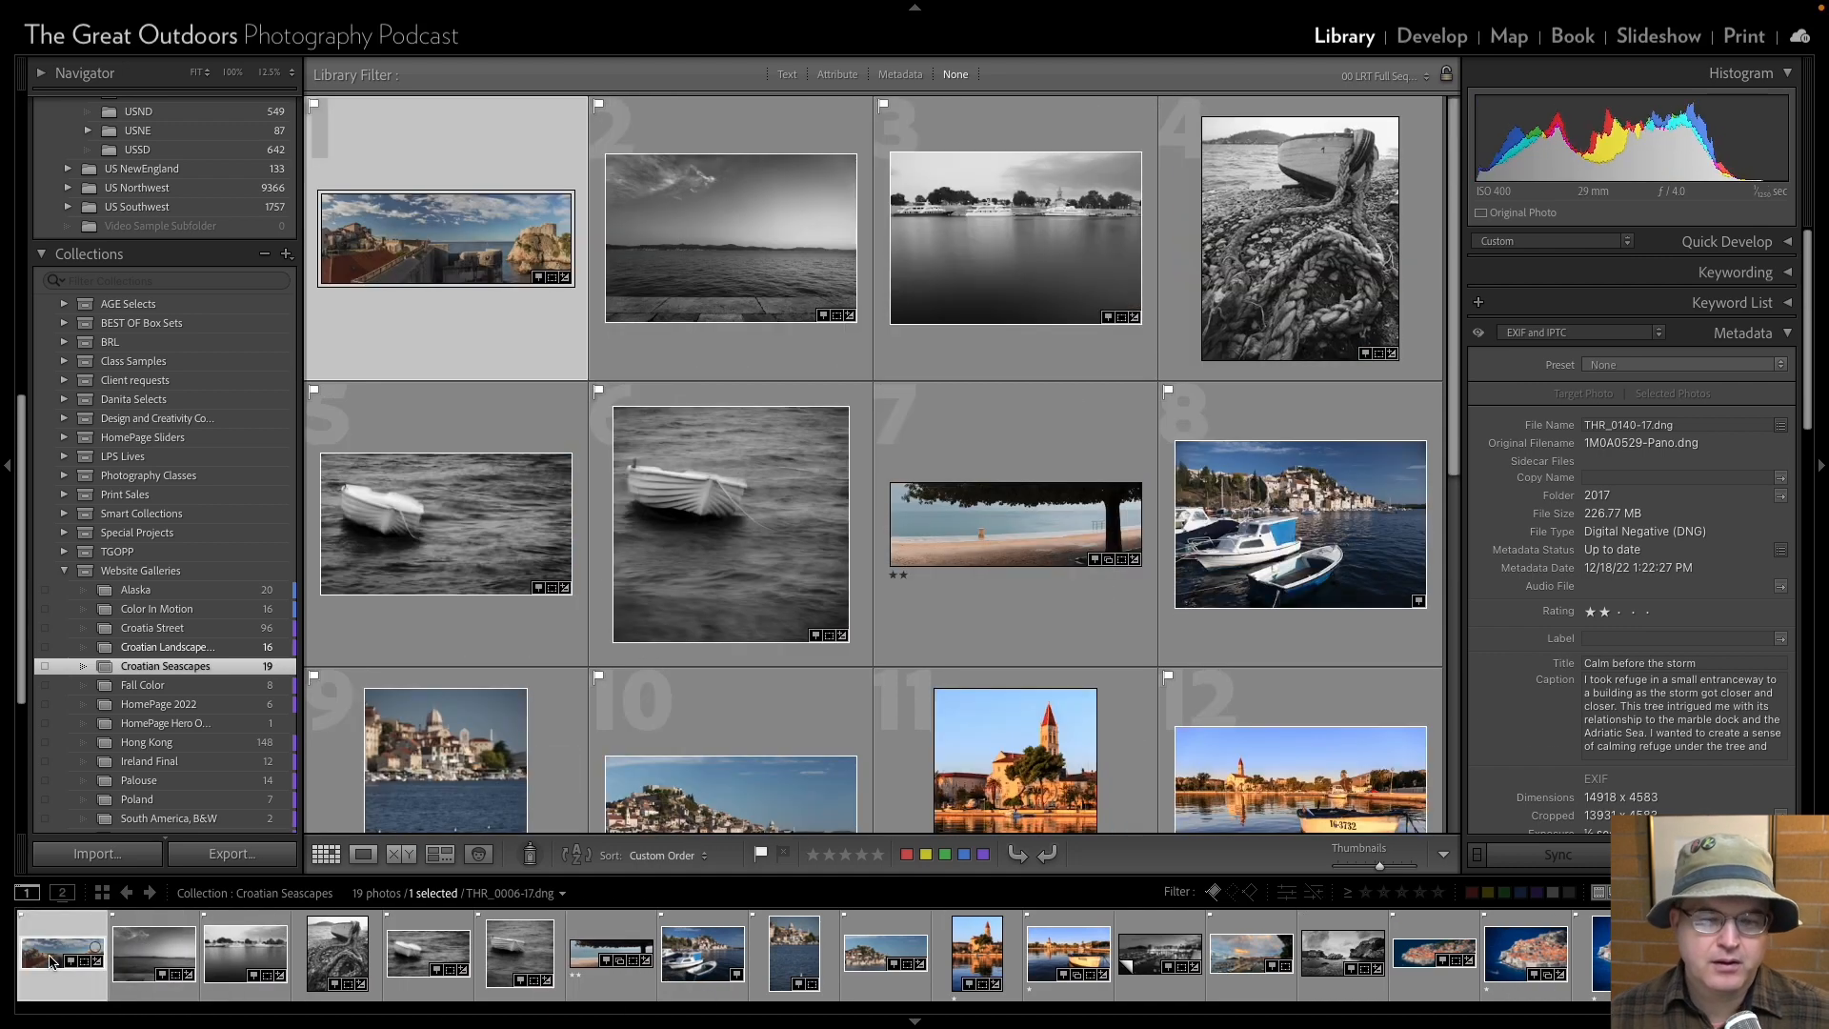
double_click(80, 945)
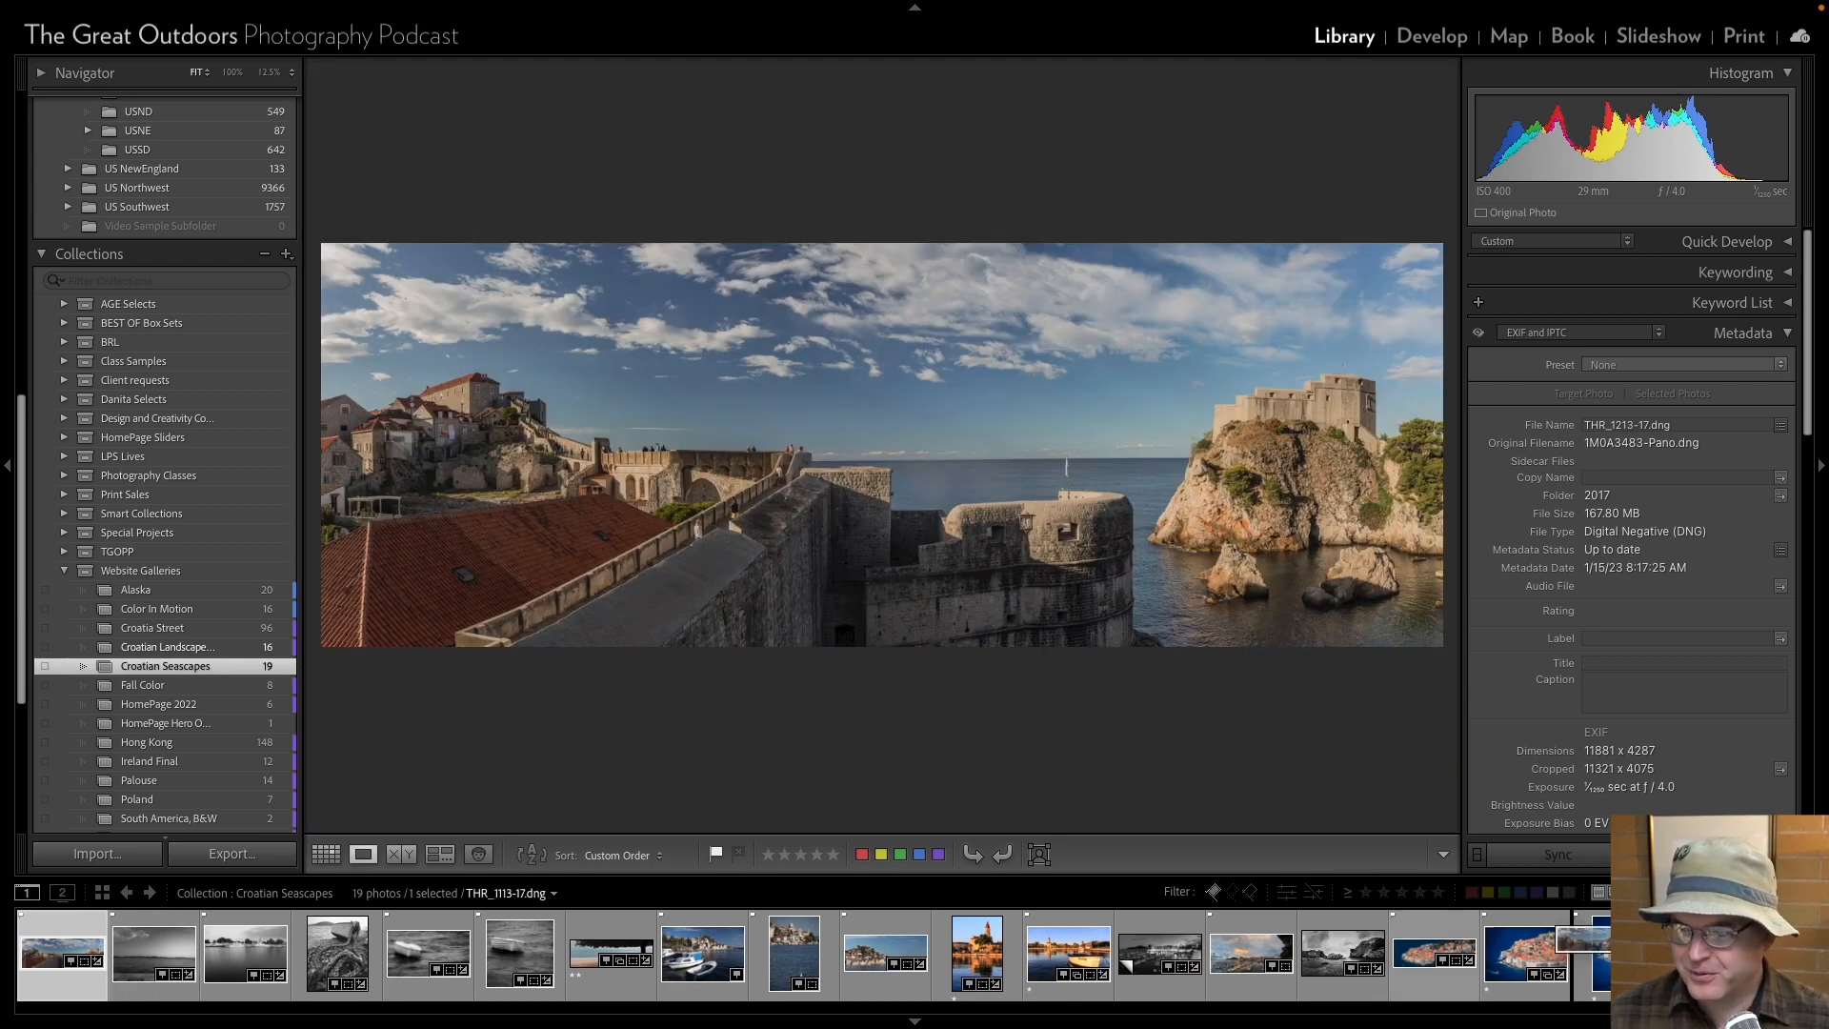
left_click_drag(62, 952, 1742, 953)
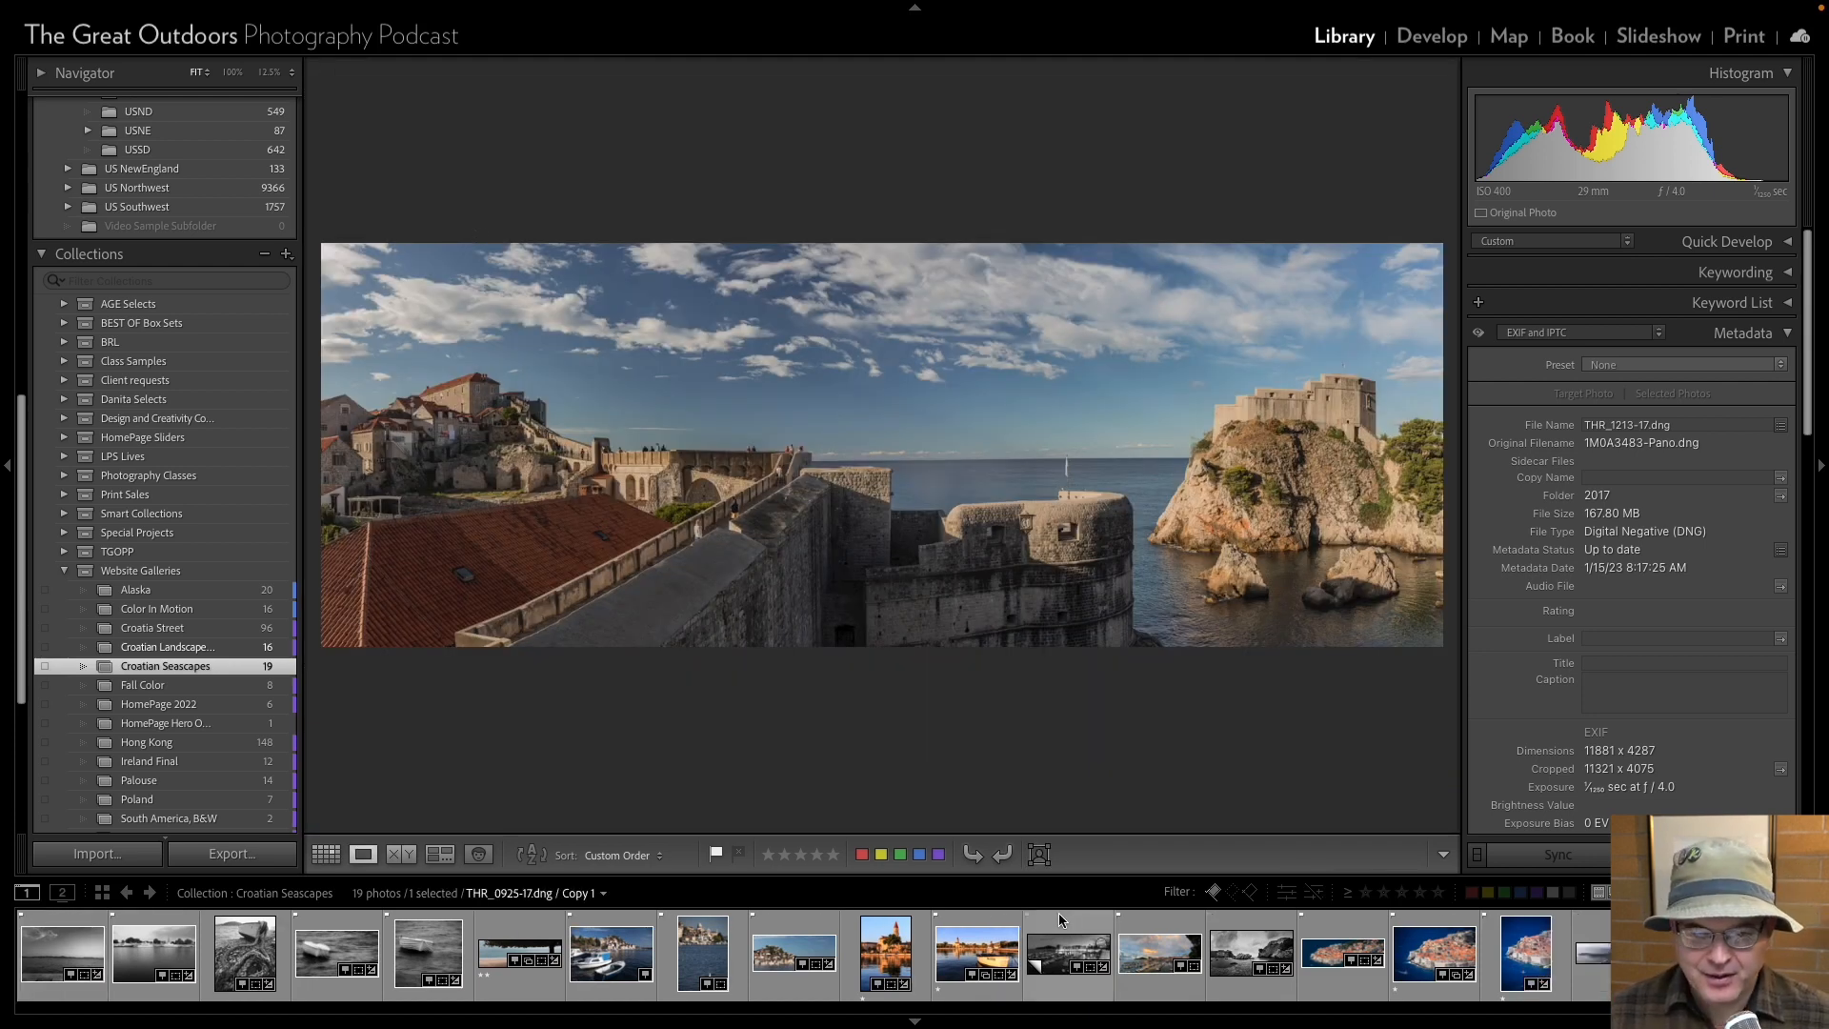
View the tree and beach panorama THR_0140-17 at a larger size, and go to the cloudy seascape THR_0006-17.
left_click(489, 959)
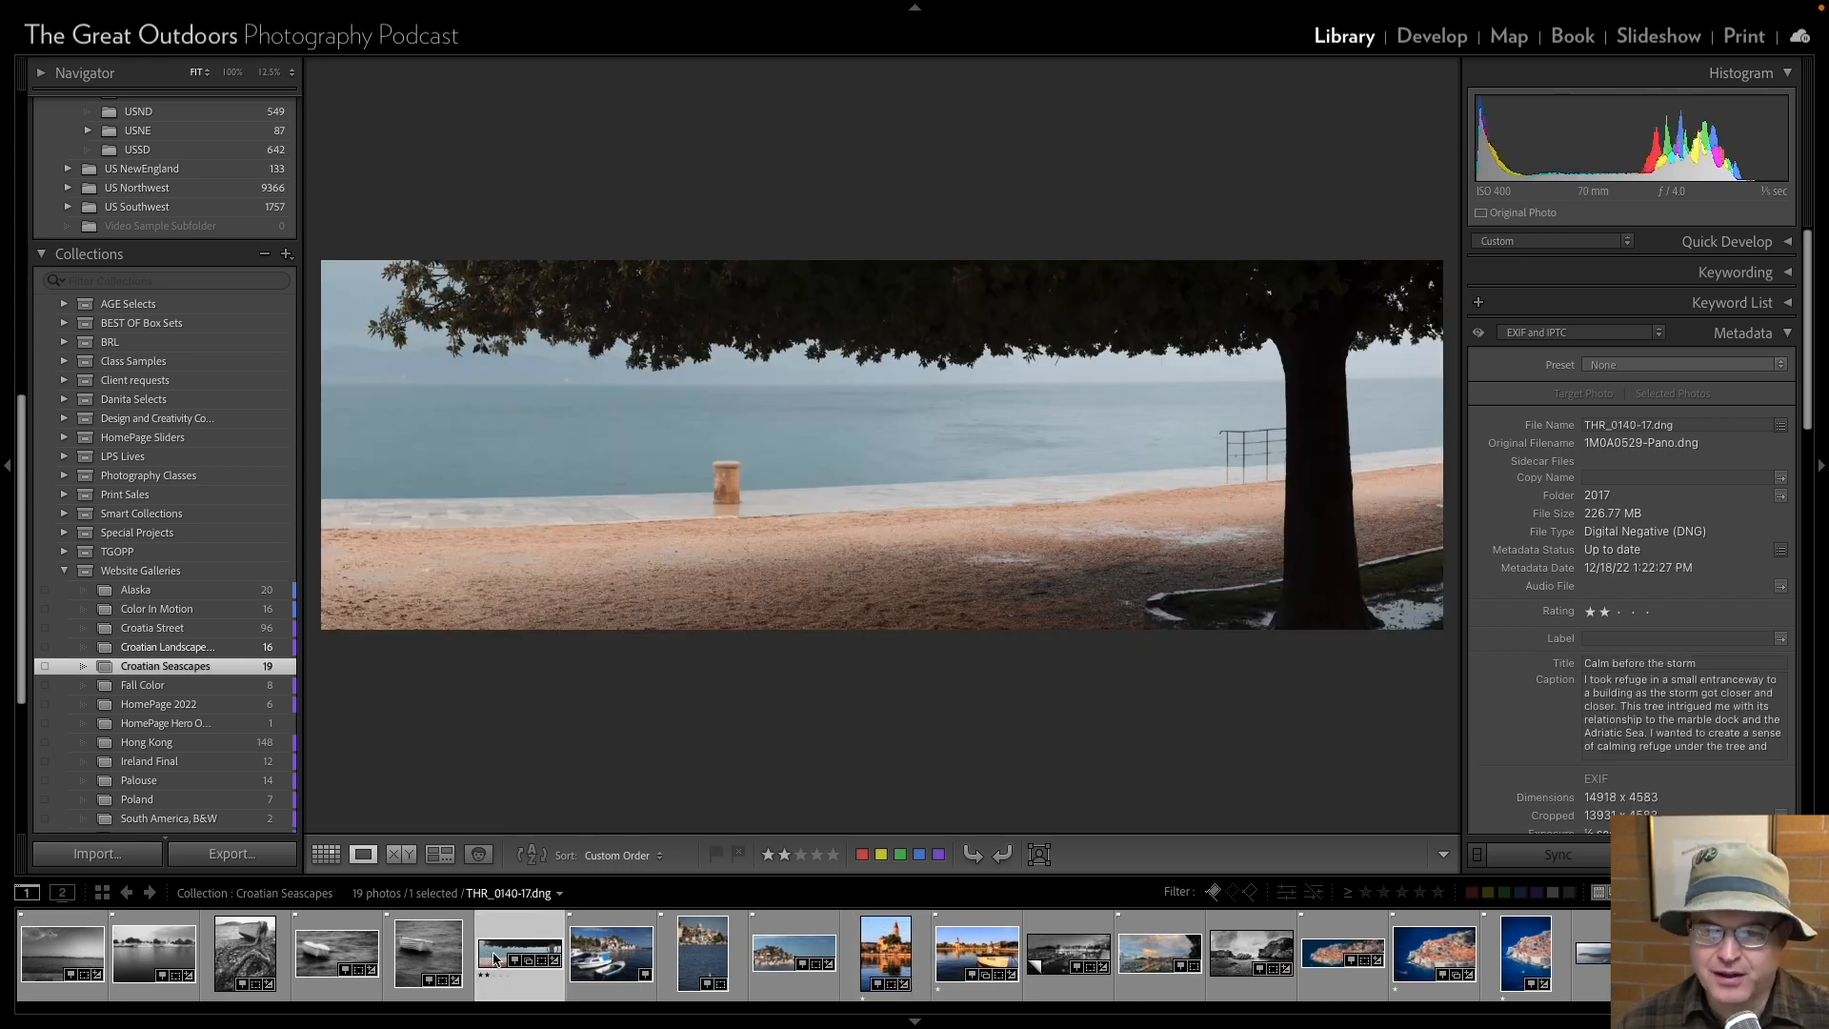
left_click(7, 465)
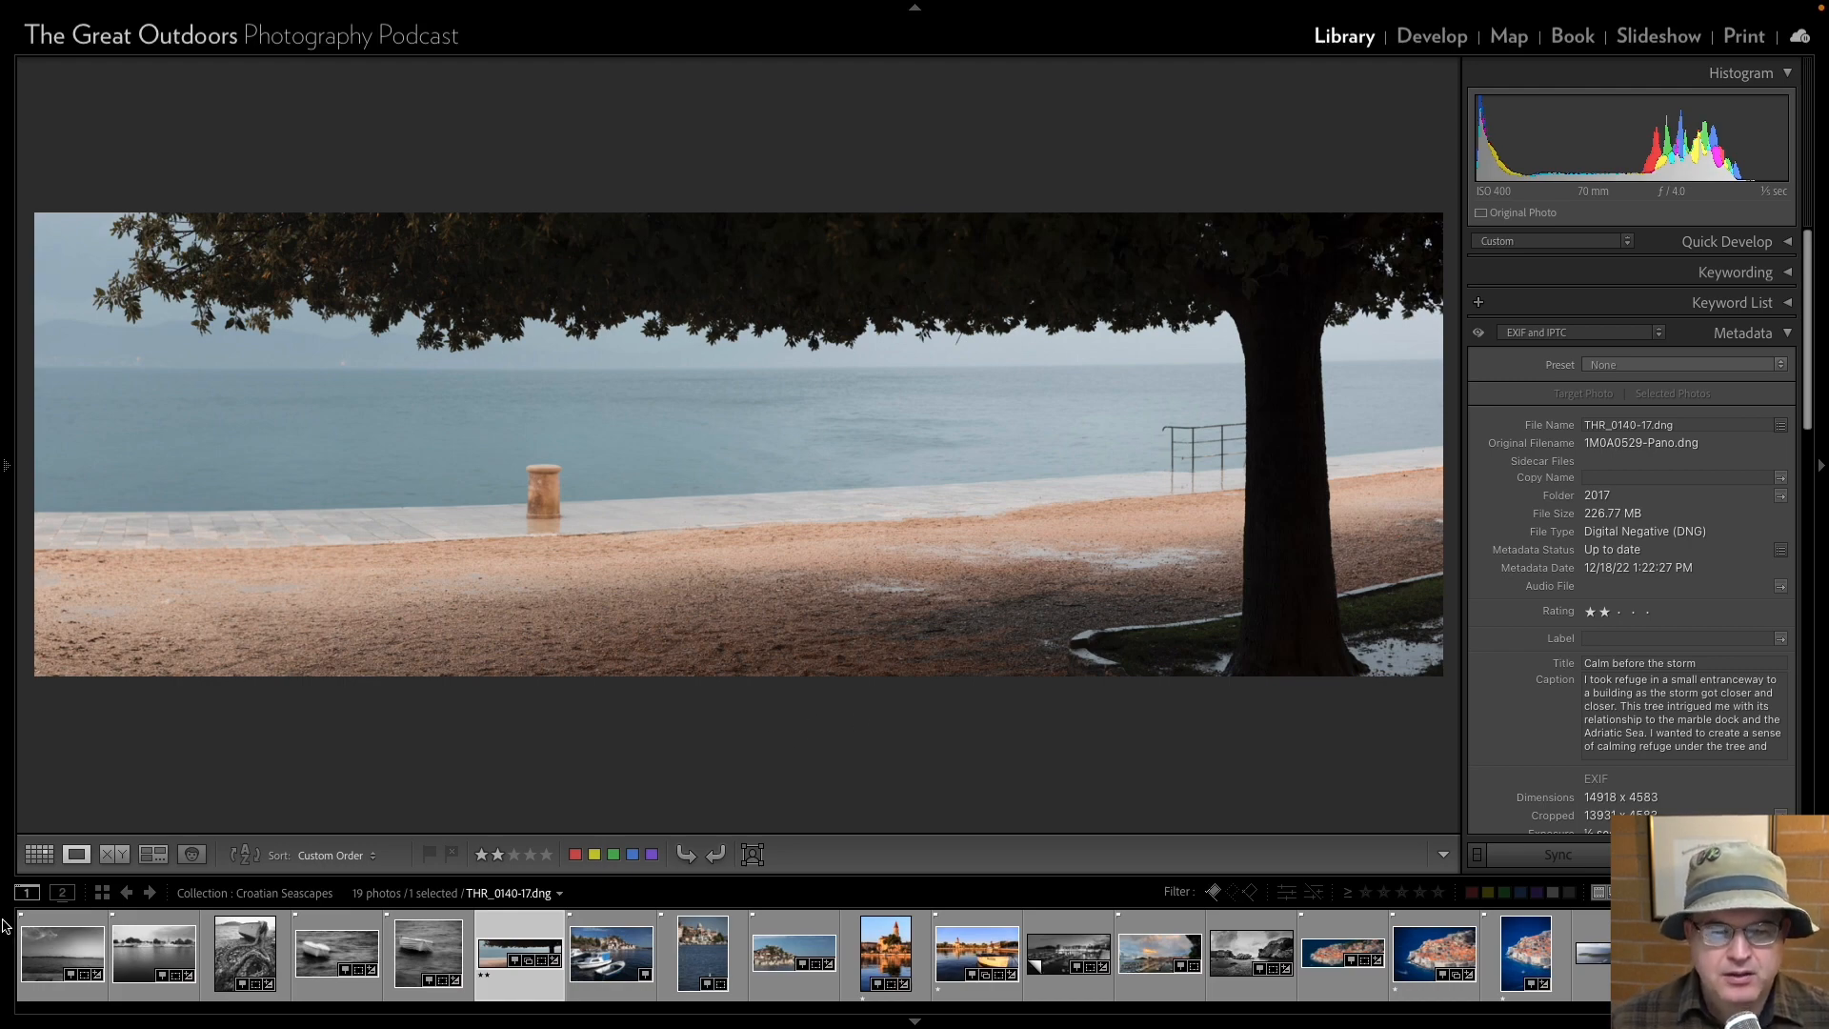
left_click(42, 962)
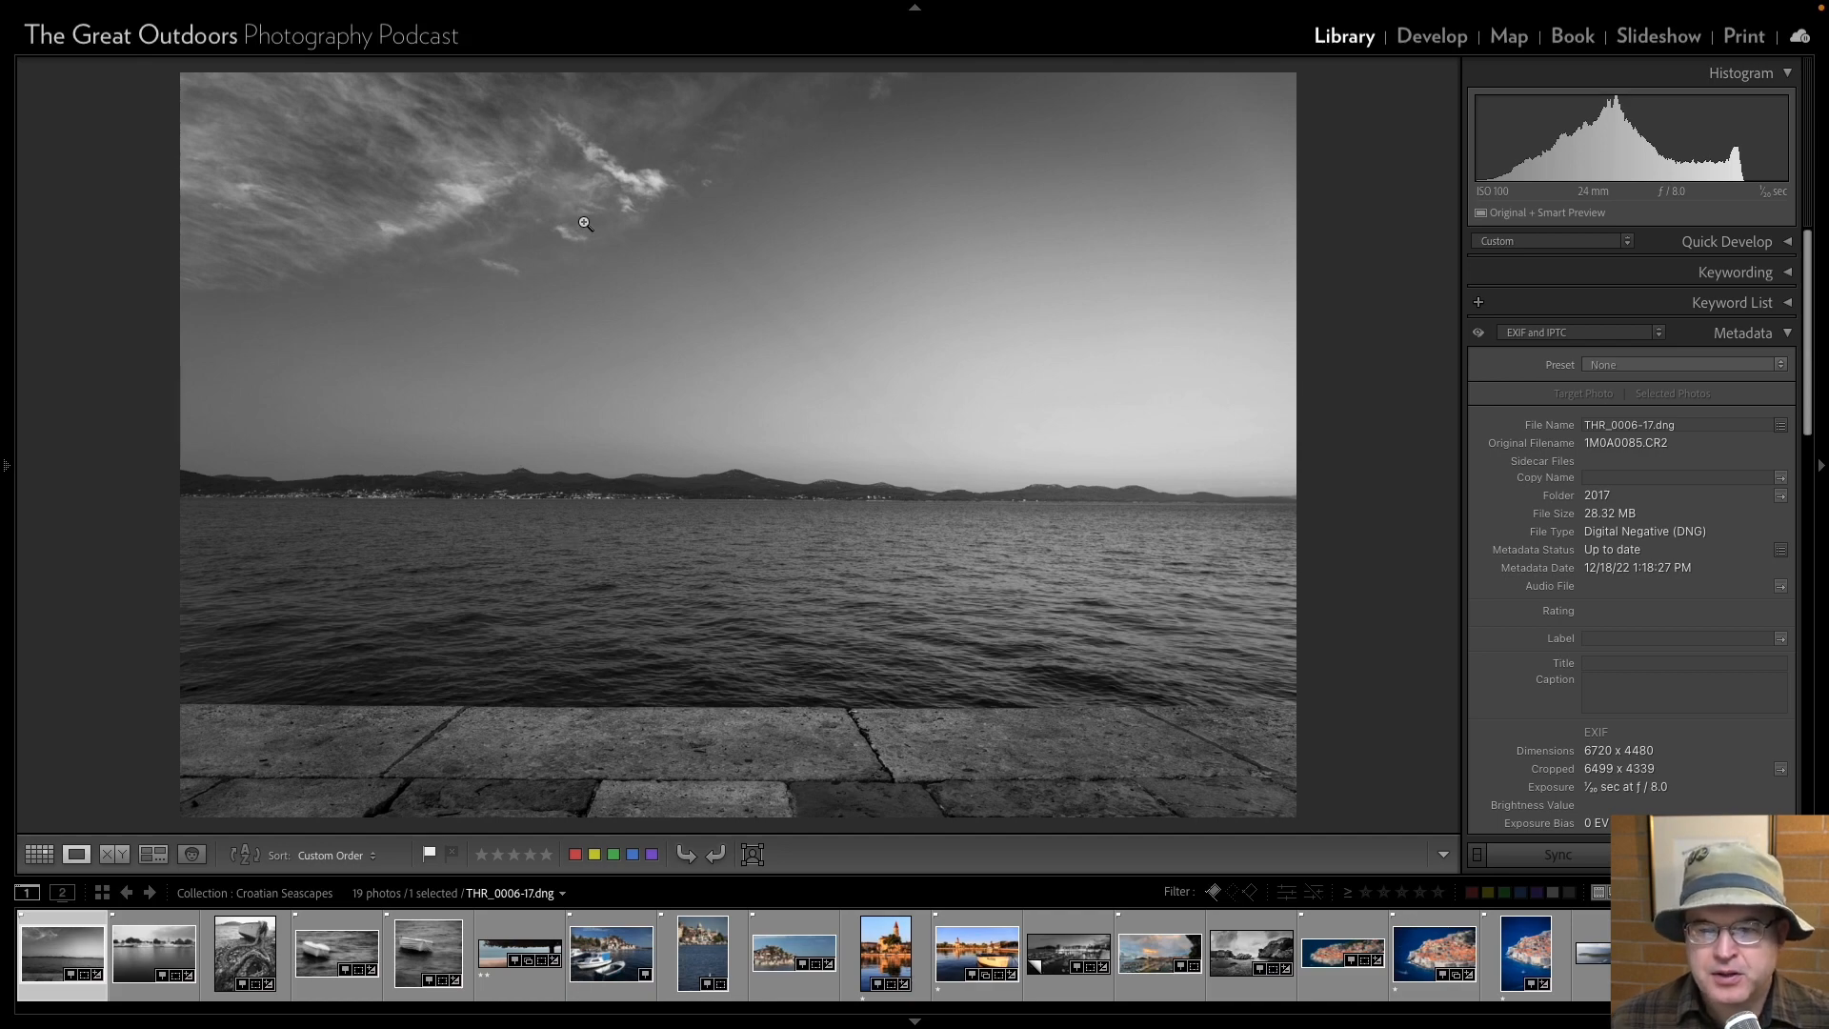
Straighten the cloudy seascape's horizon with a crop angle of -0.03.
left_click(1432, 36)
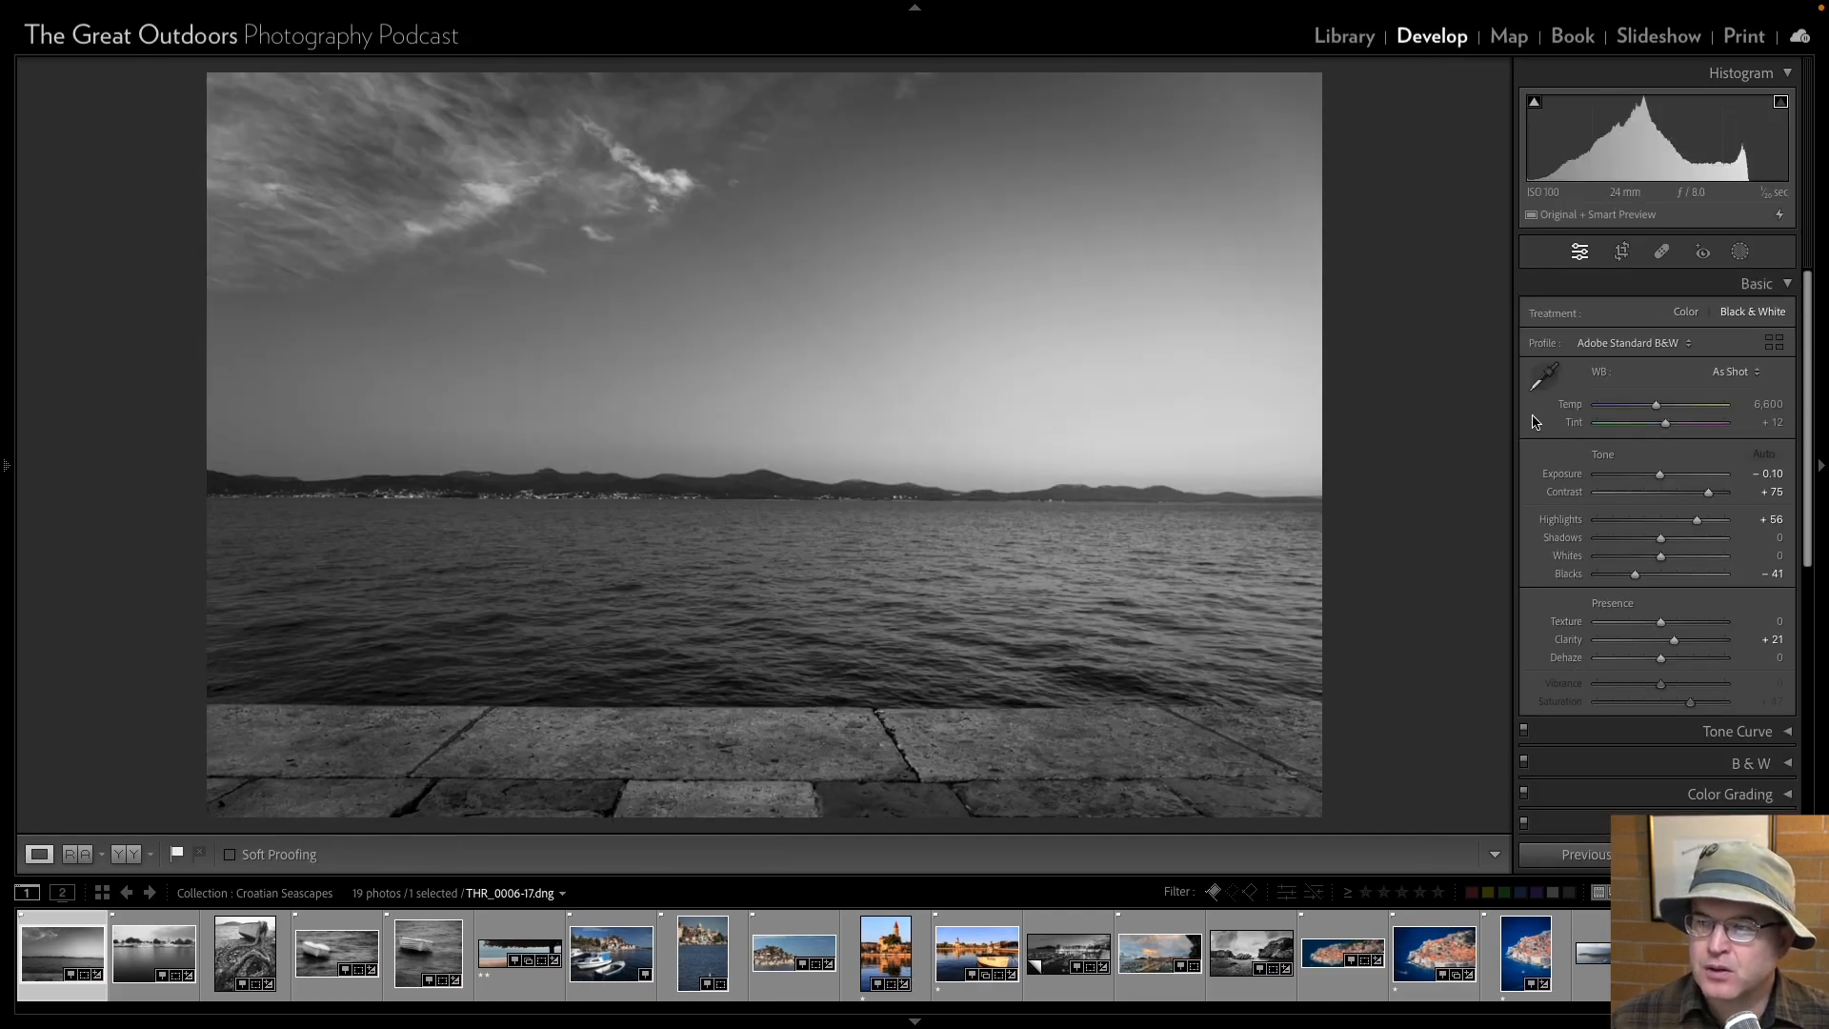
left_click(1621, 252)
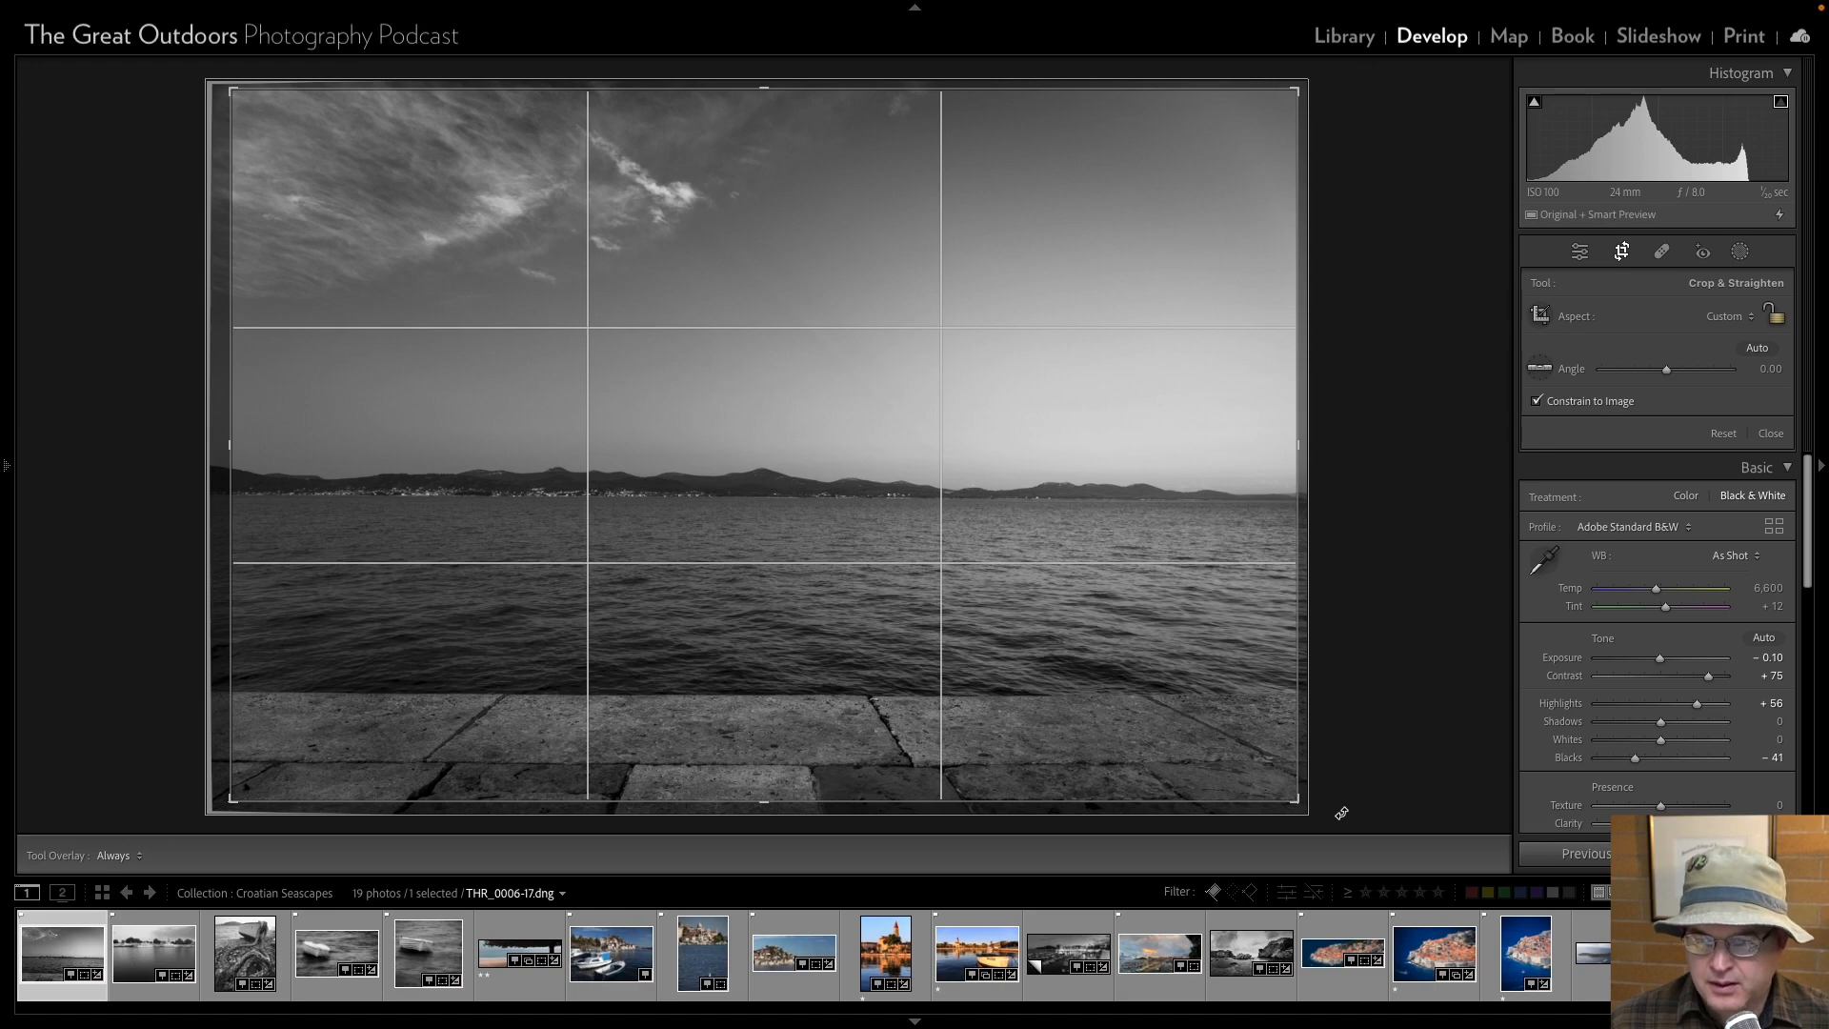
left_click_drag(1341, 813, 1326, 811)
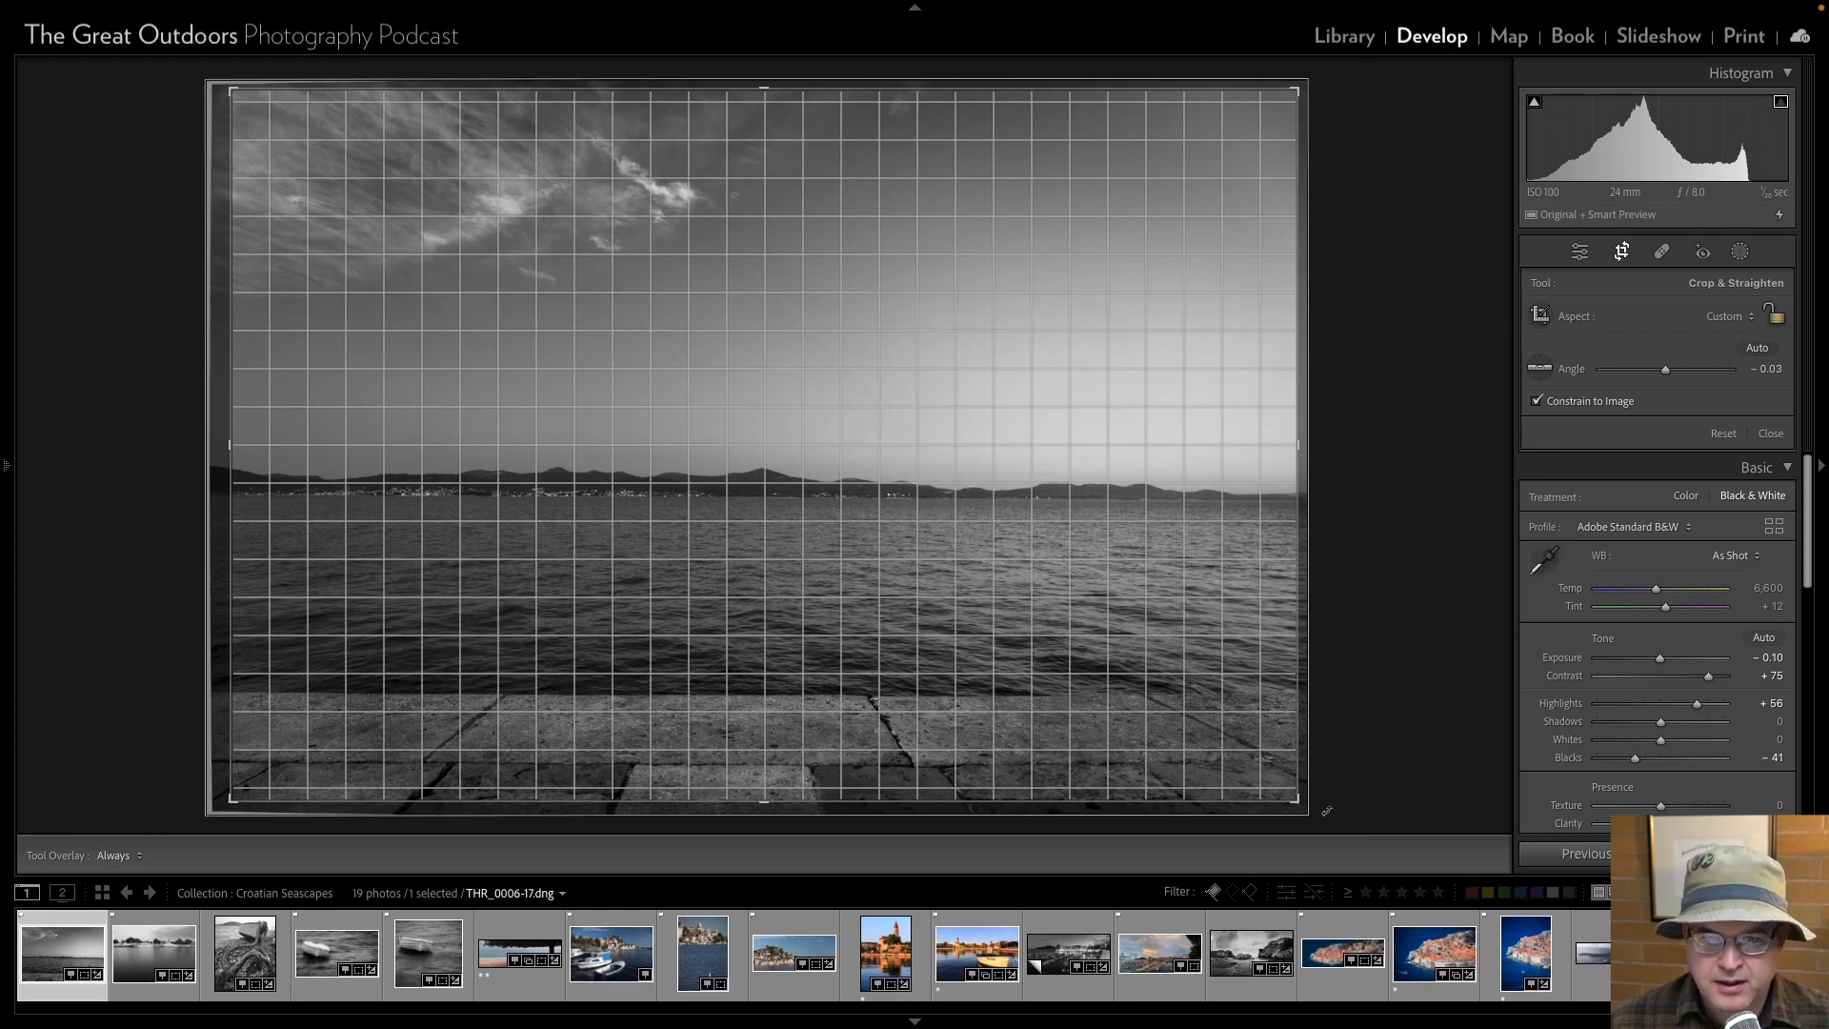
left_click_drag(1326, 811, 1327, 812)
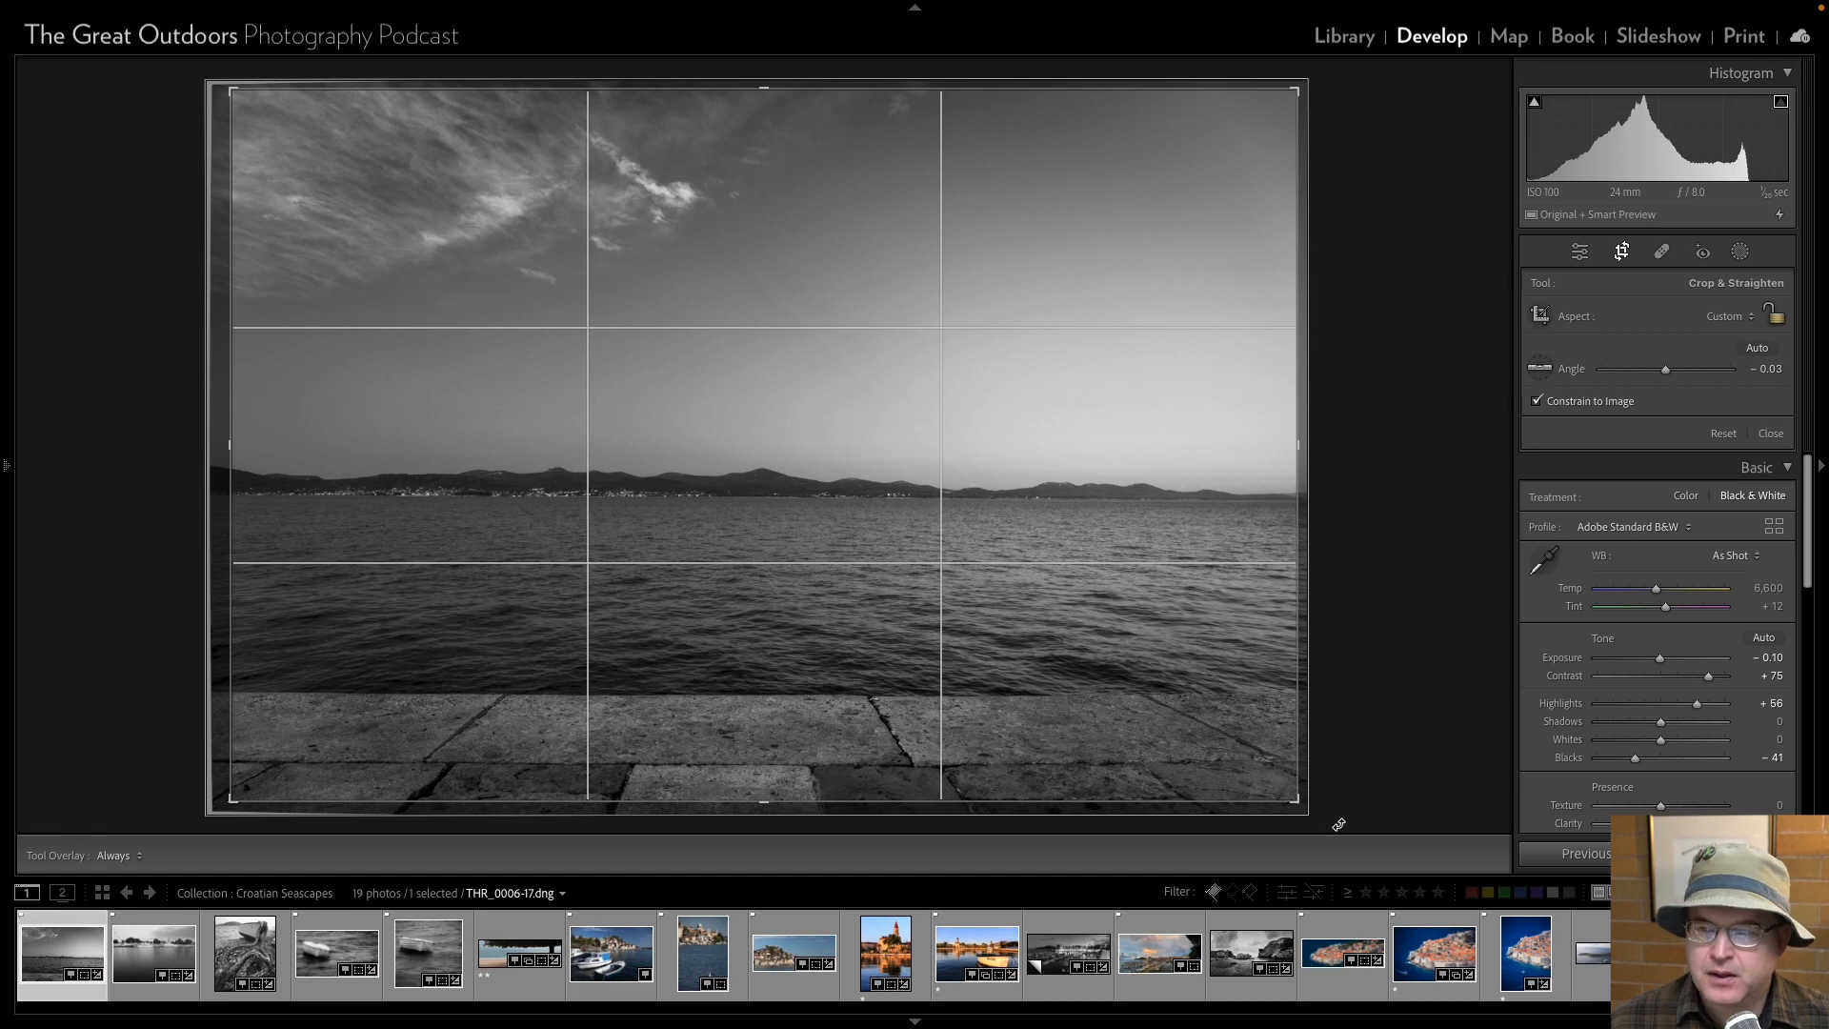
left_click(1577, 252)
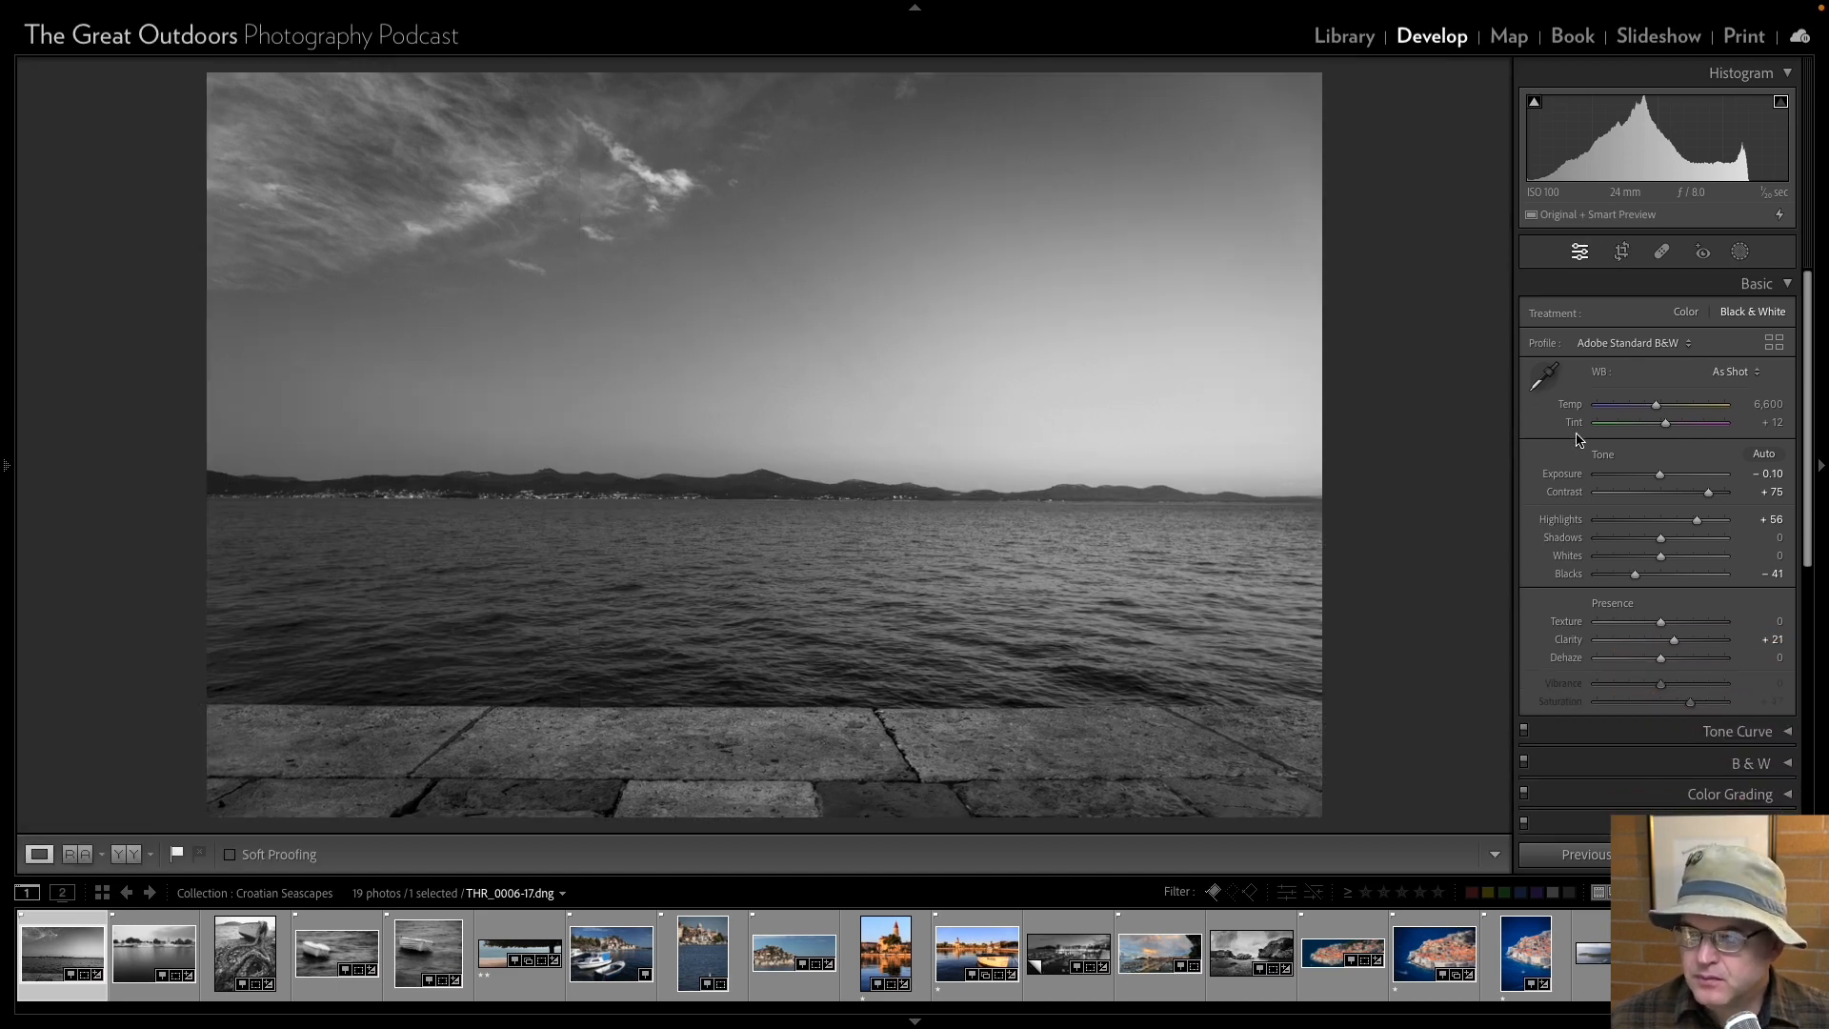
Set the cloudy seascape's Texture to +15 and return to the Library.
left_click(1743, 621)
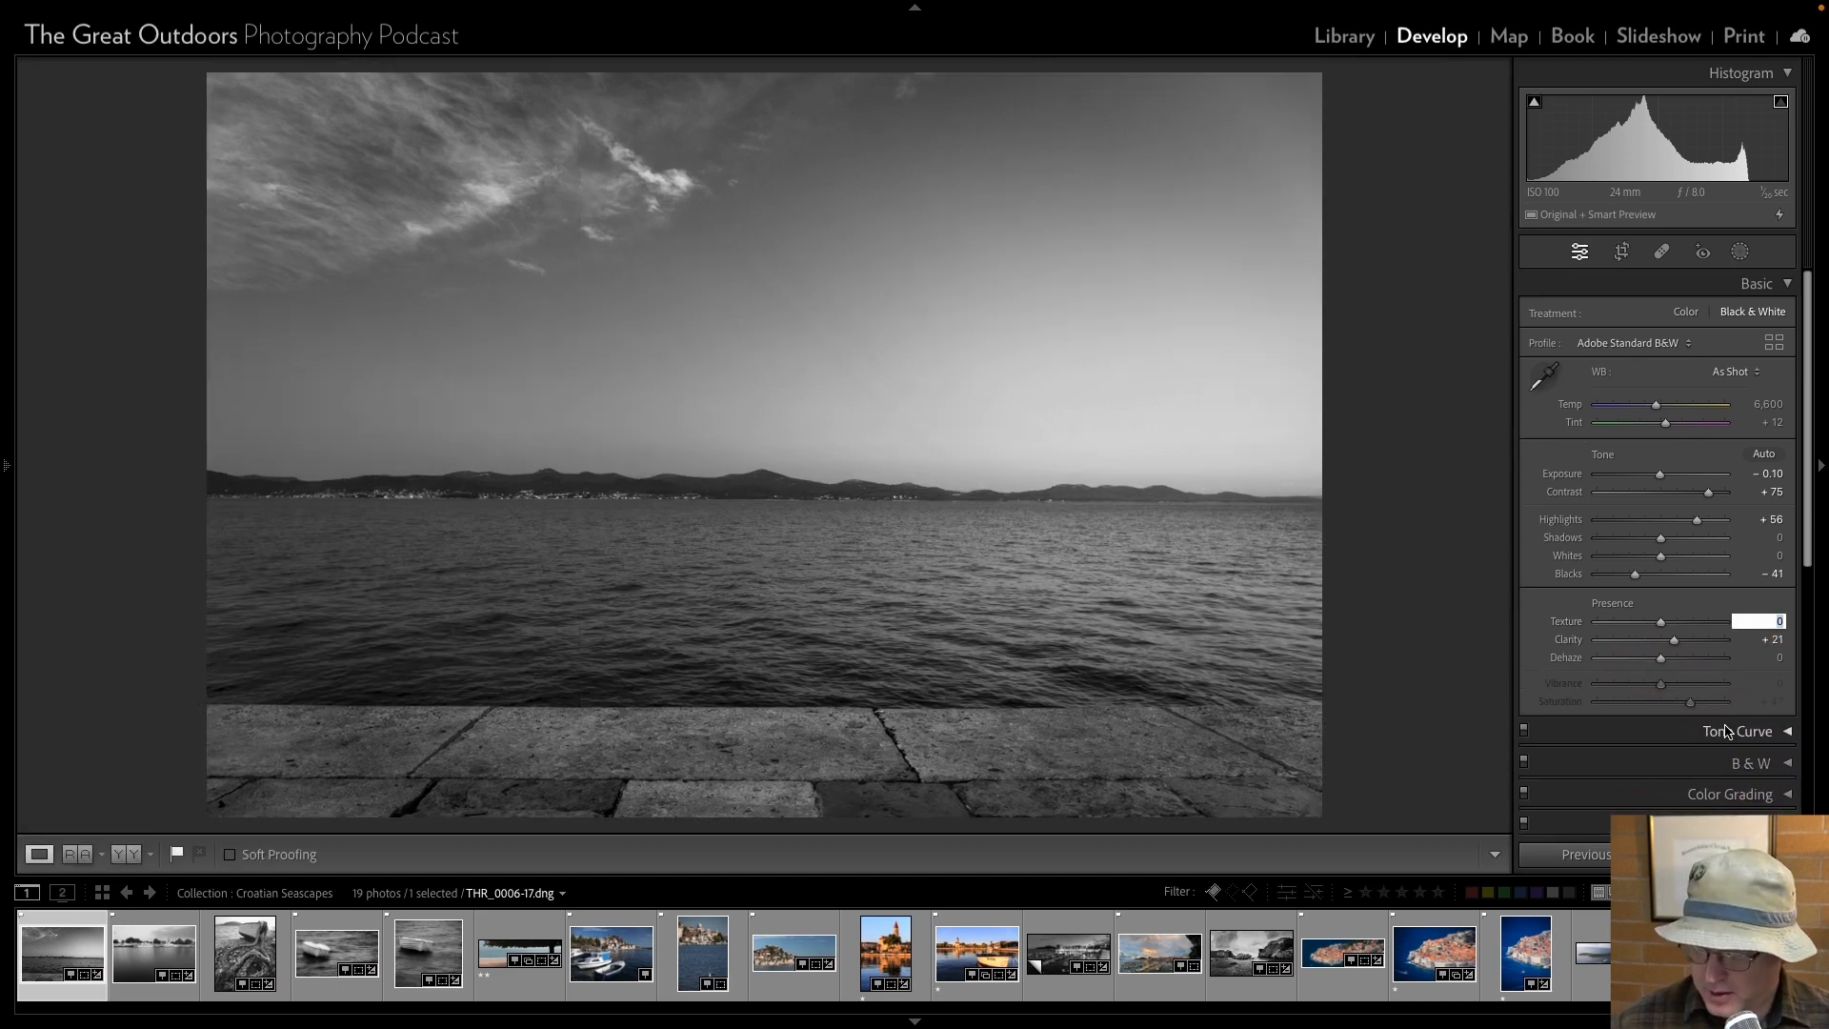
type("15")
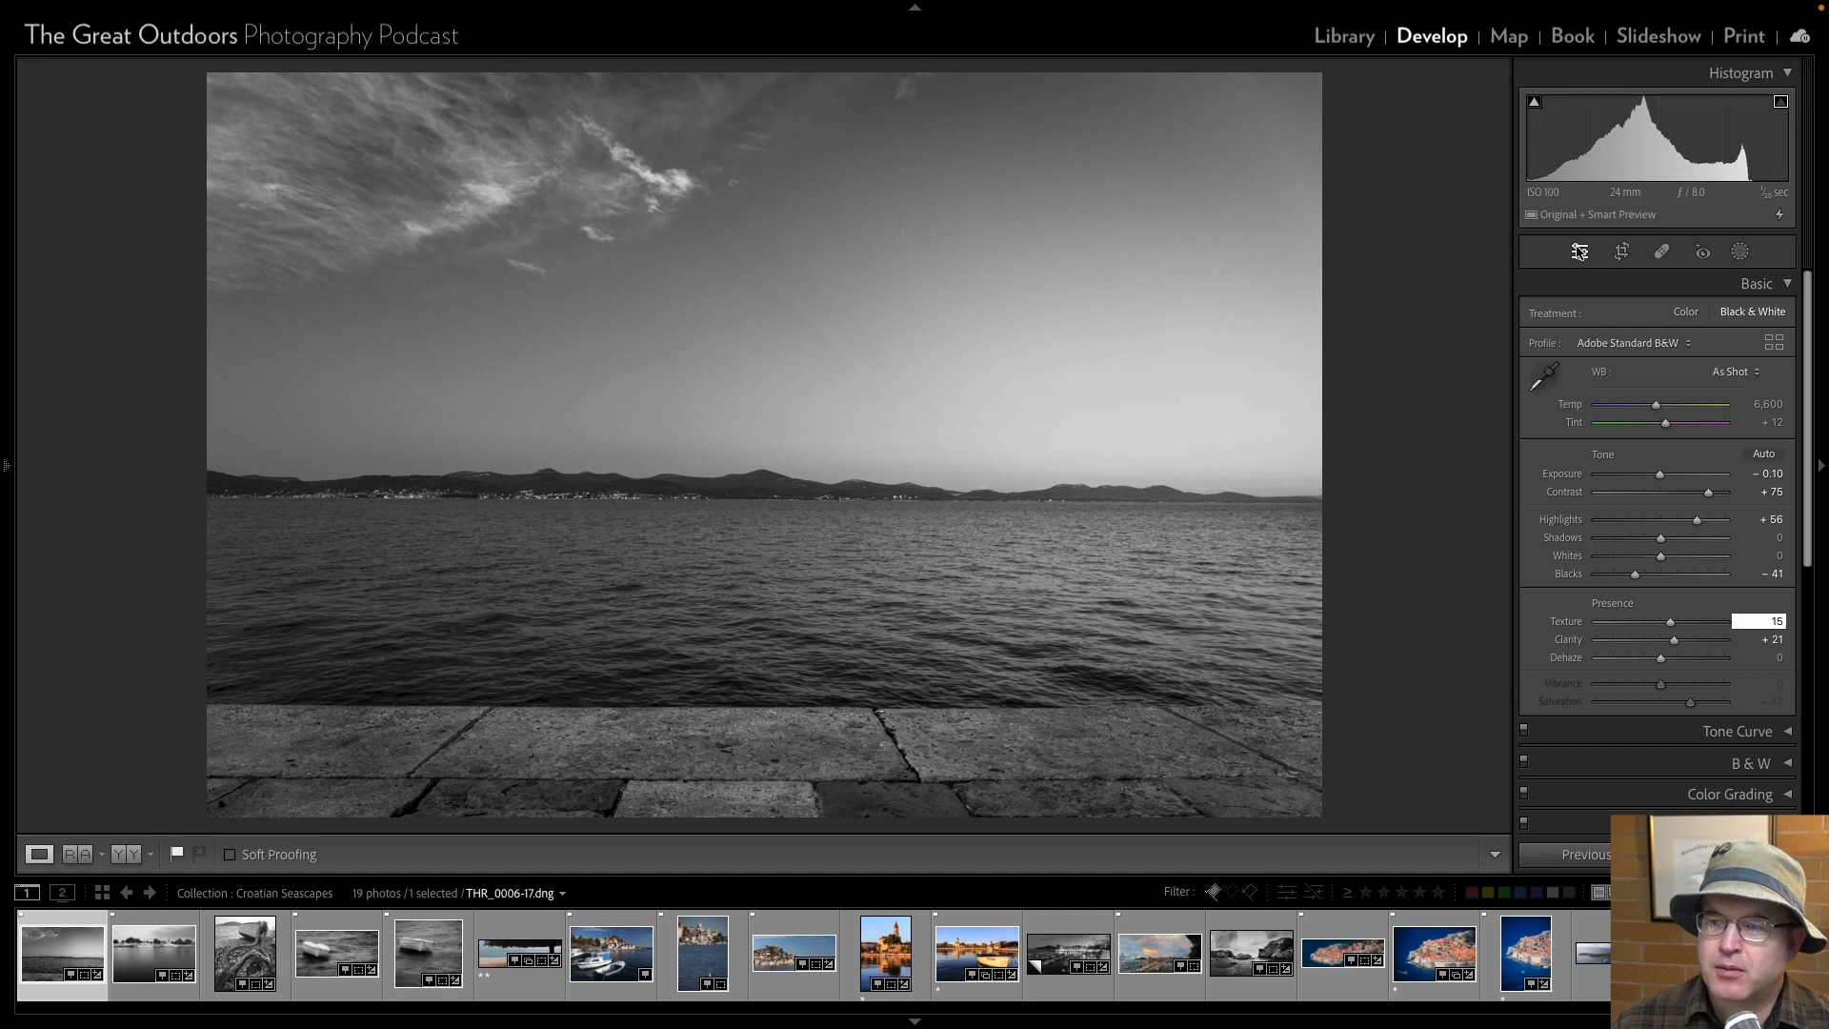
key("Return")
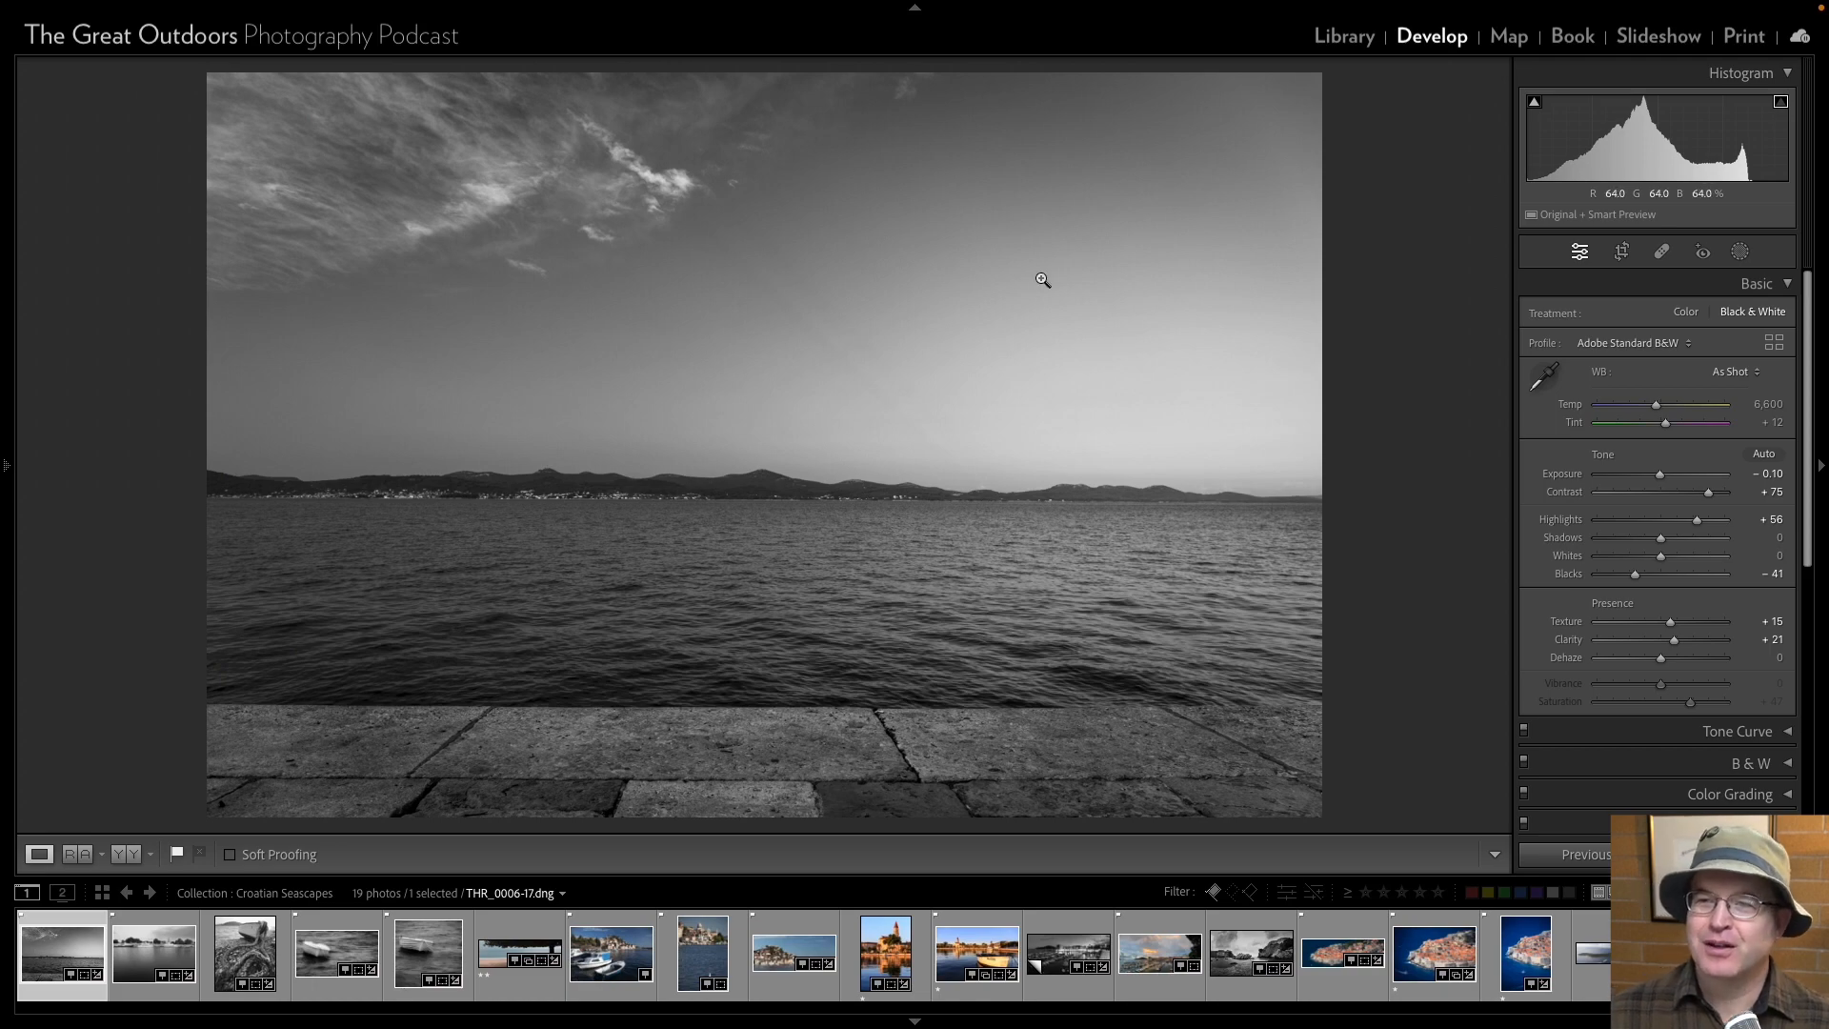
left_click(1344, 36)
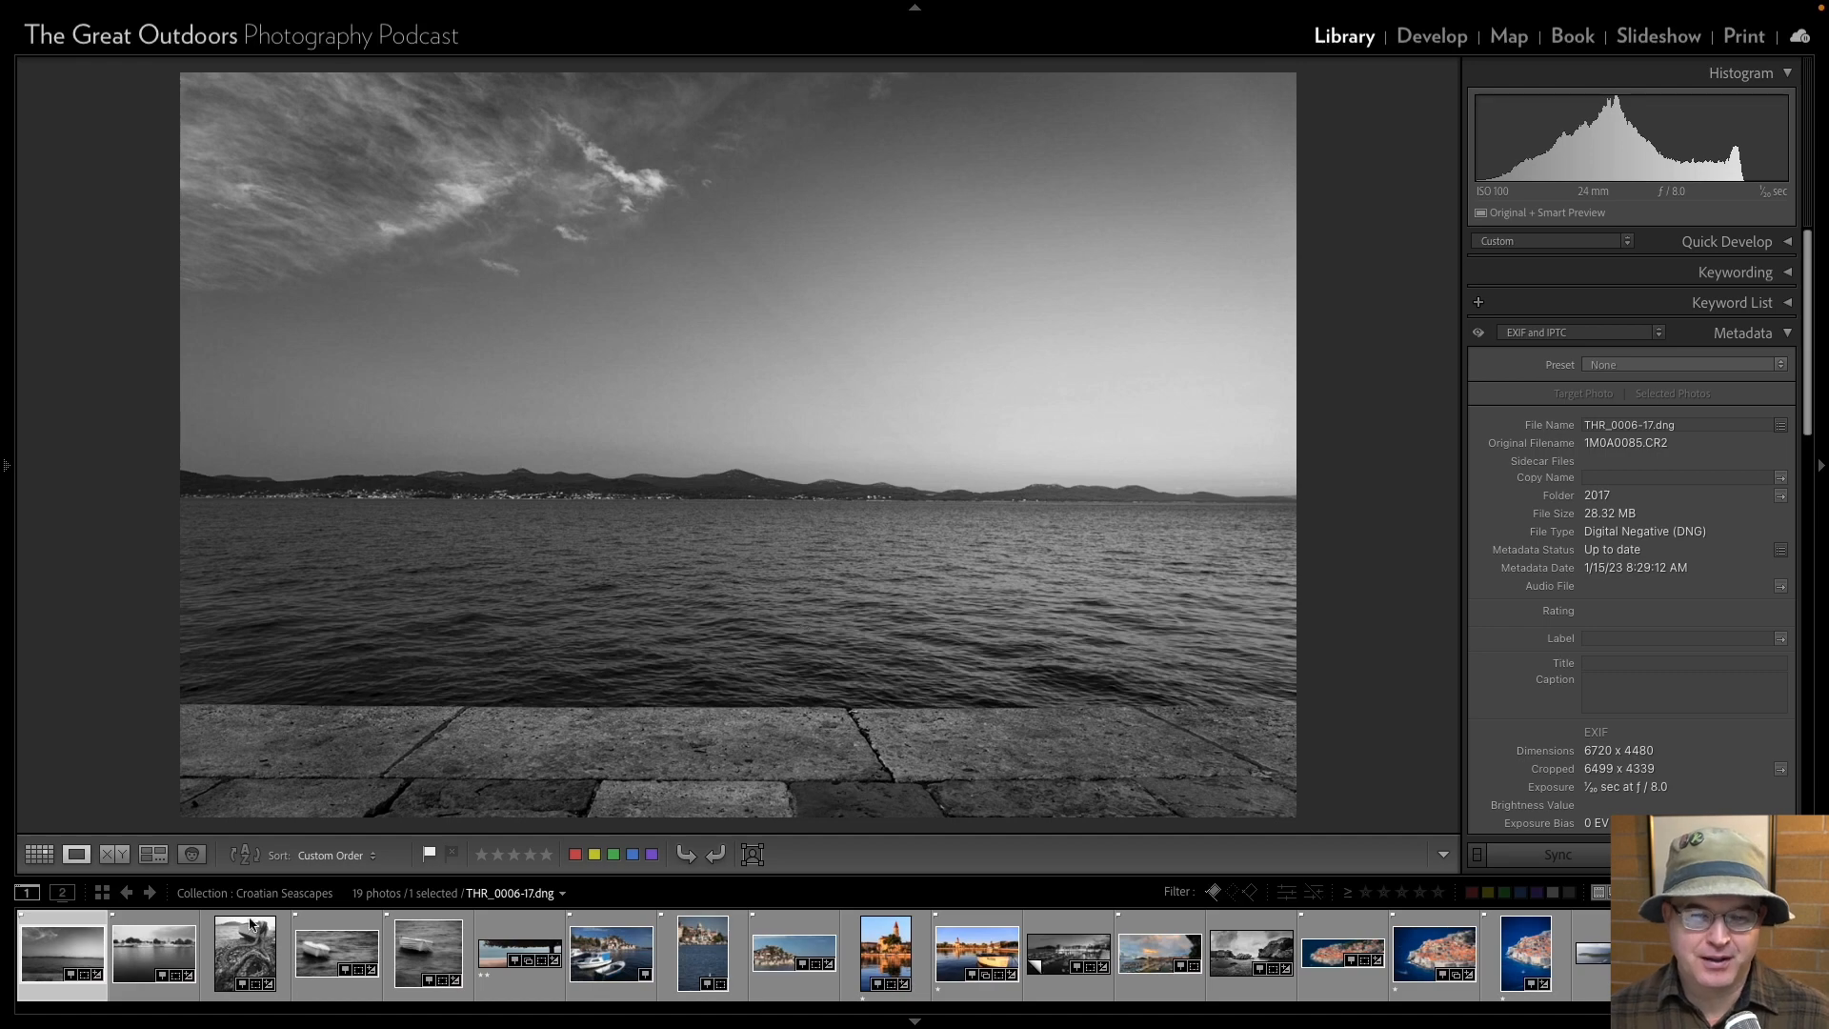
Bring up the tossed boat photo THR_0128-17, select every photo in Croatian Seascapes, and open the export settings for them.
left_click(307, 963)
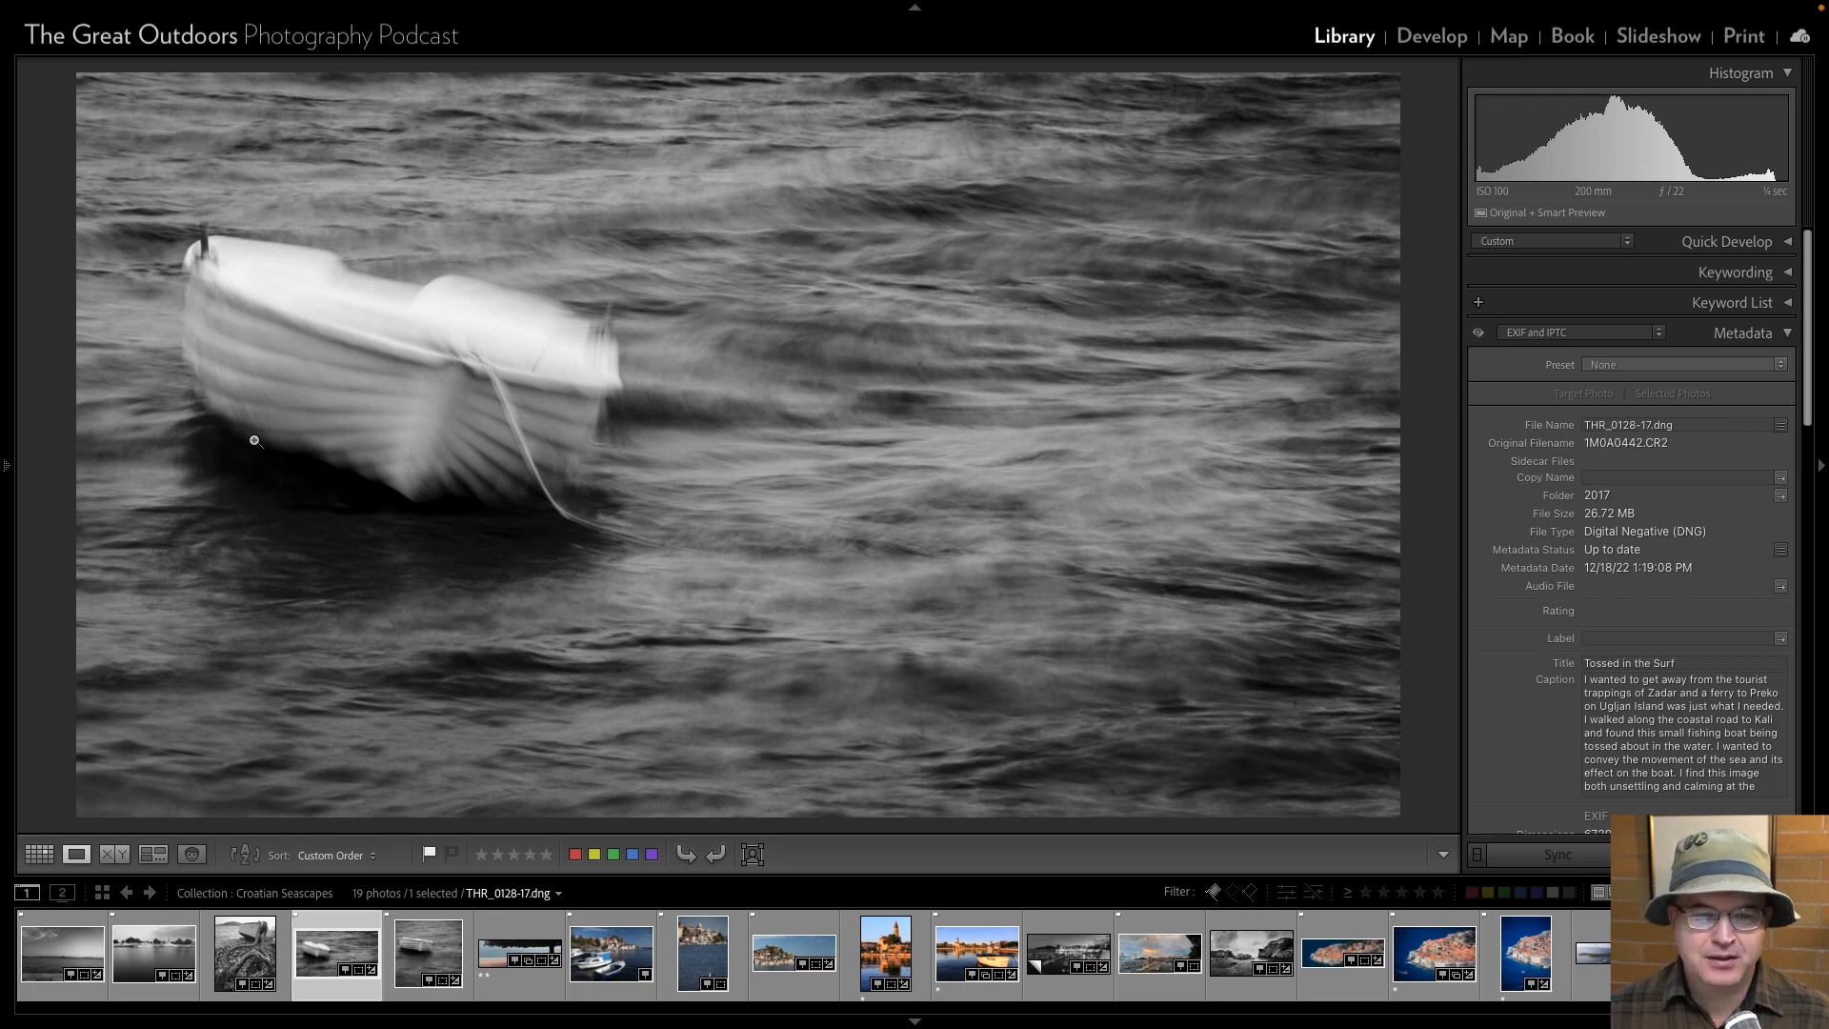
left_click(8, 467)
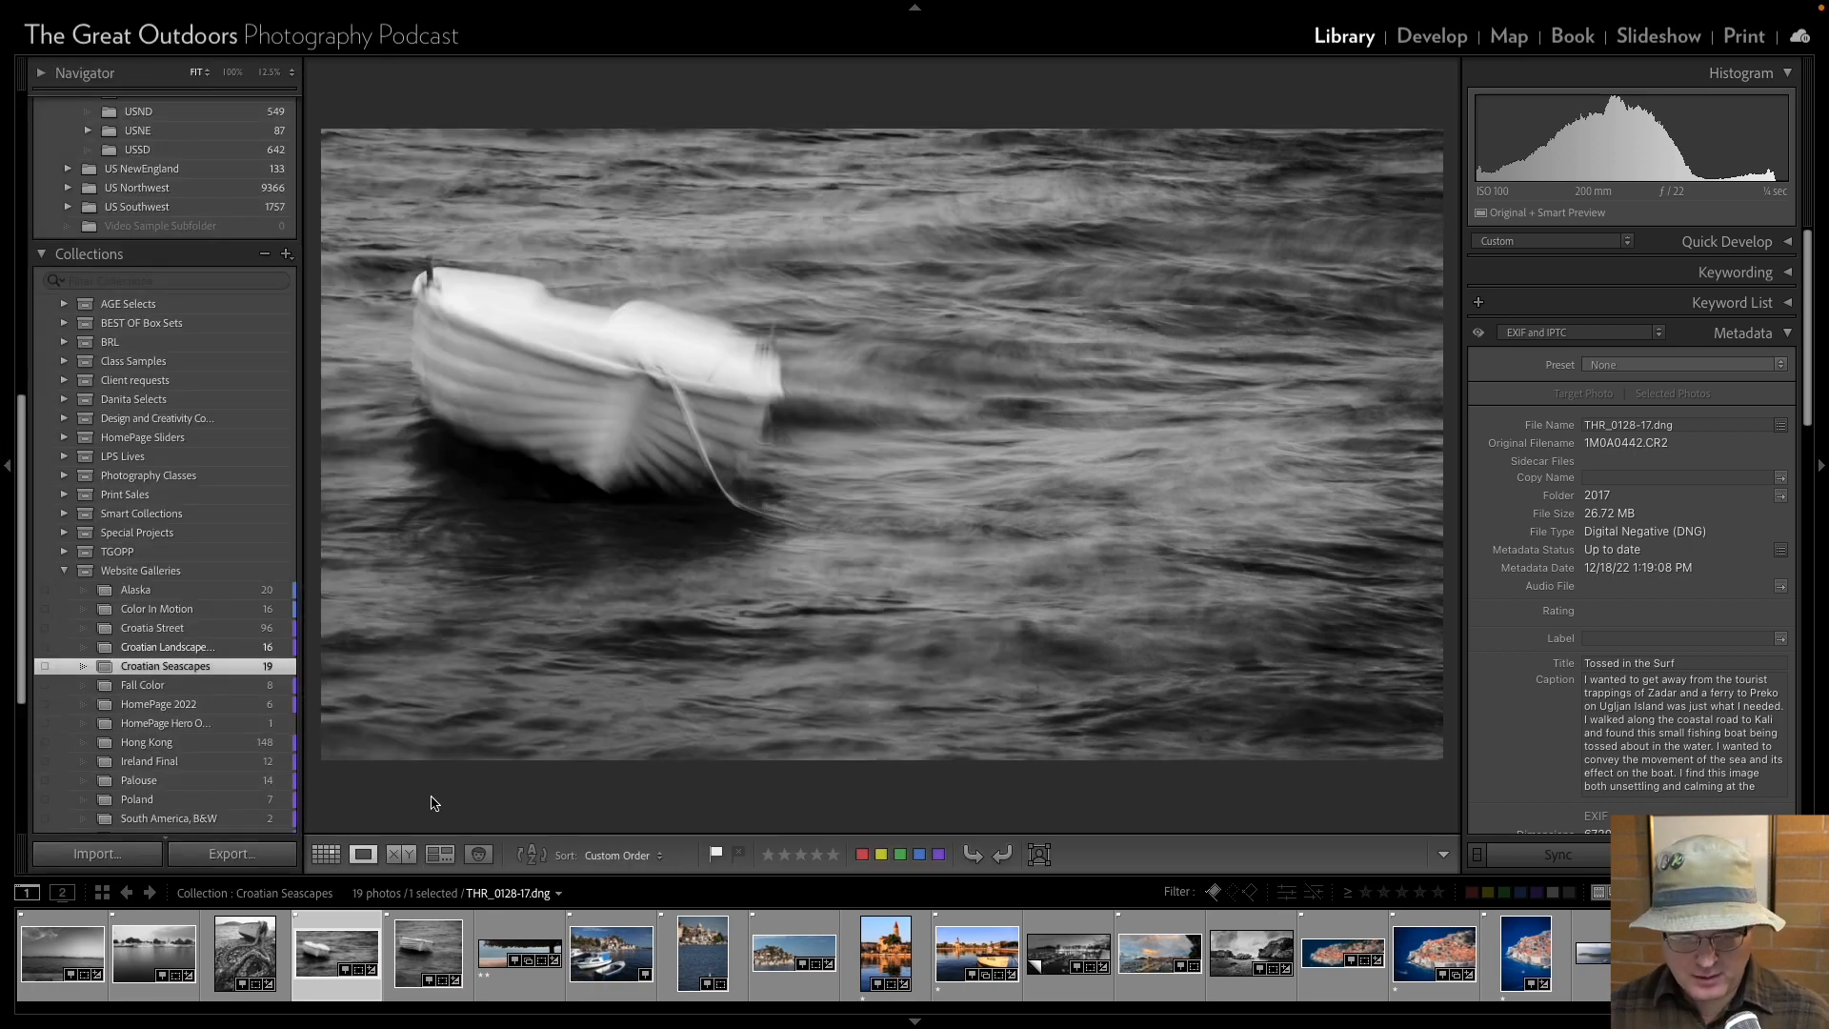
key("super+a")
left_click(210, 855)
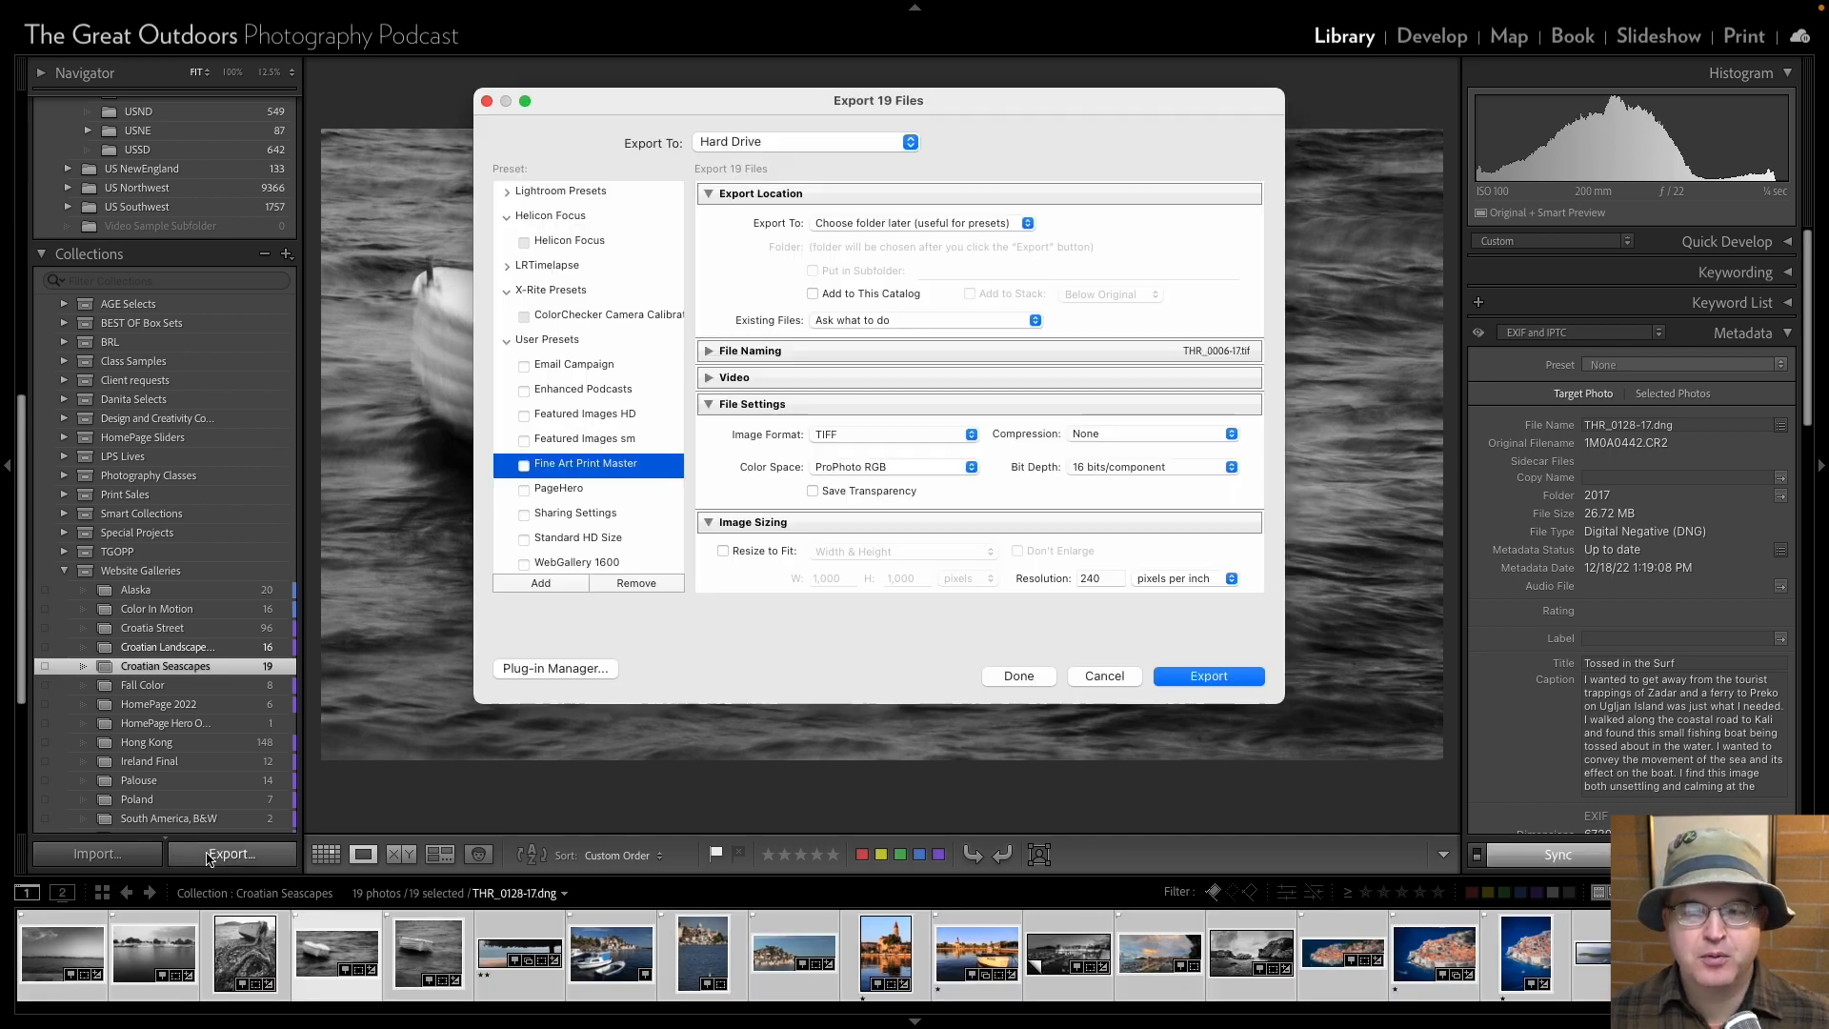
Review the WebGallery 1600 export preset's format, sizing, sharpening and metadata settings, and dismiss the export without running it.
scroll(592, 510, "down", 2)
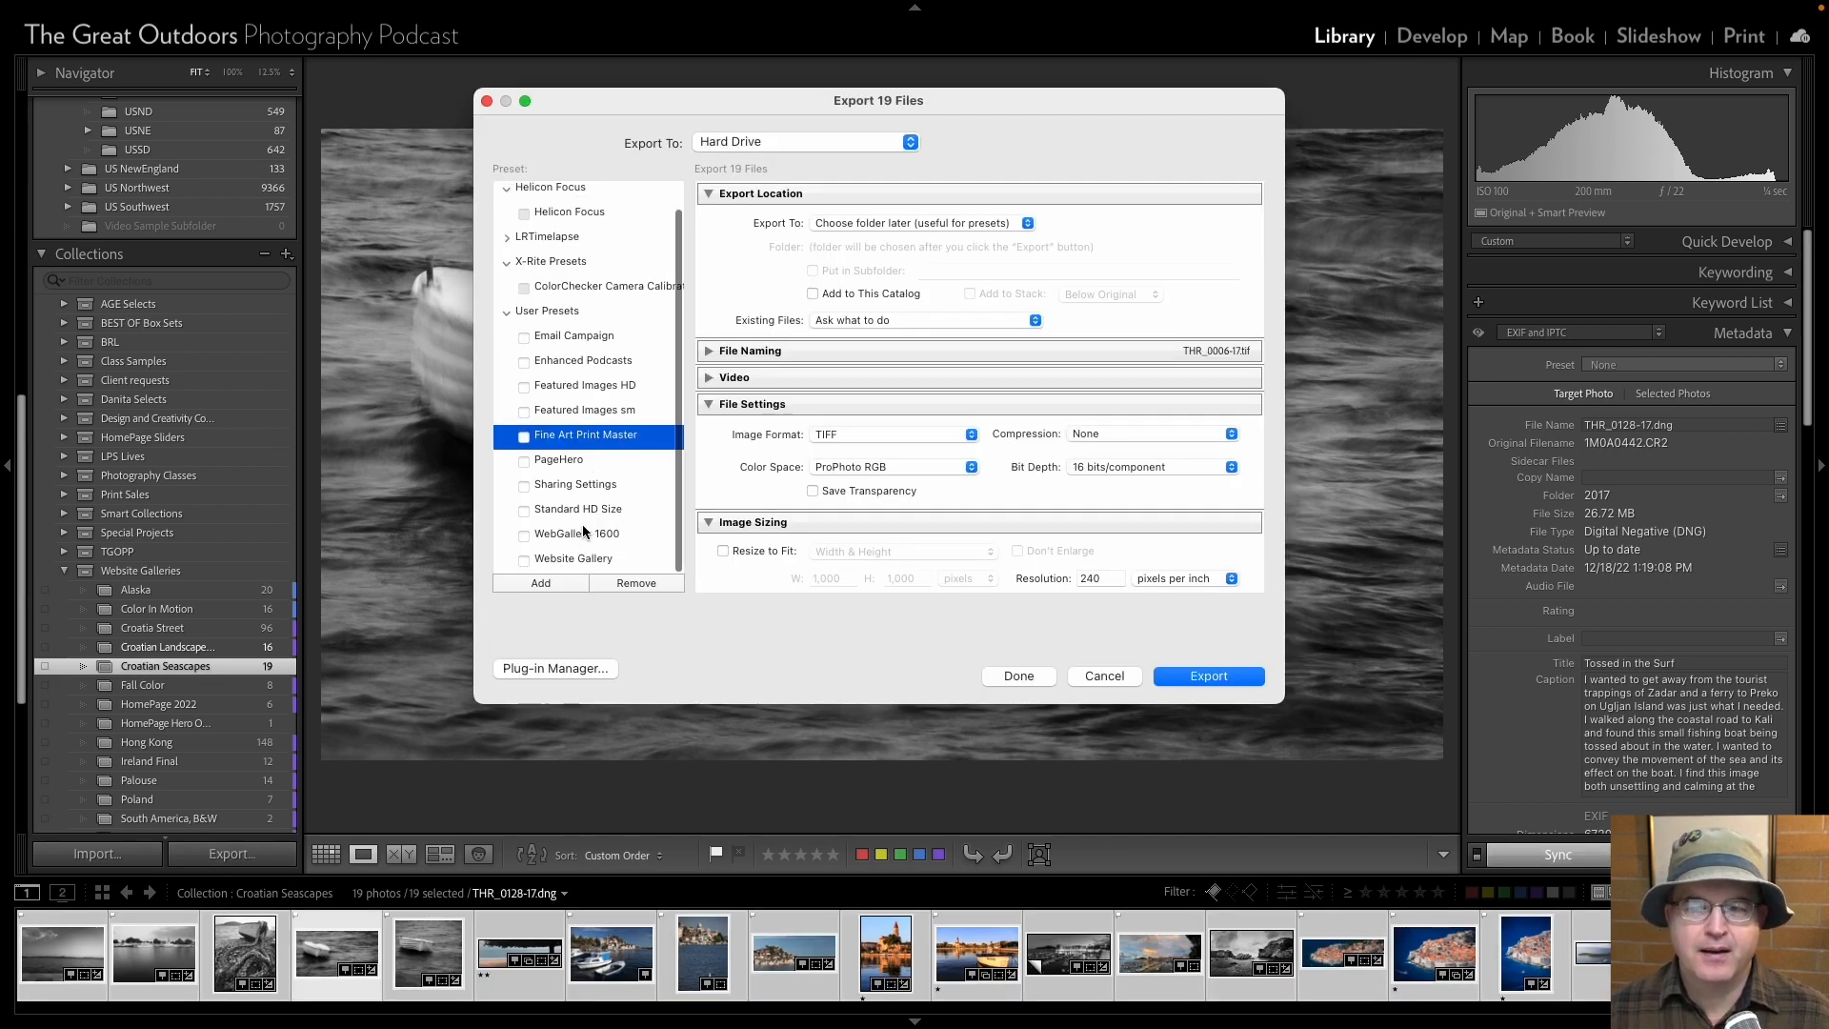
left_click(584, 531)
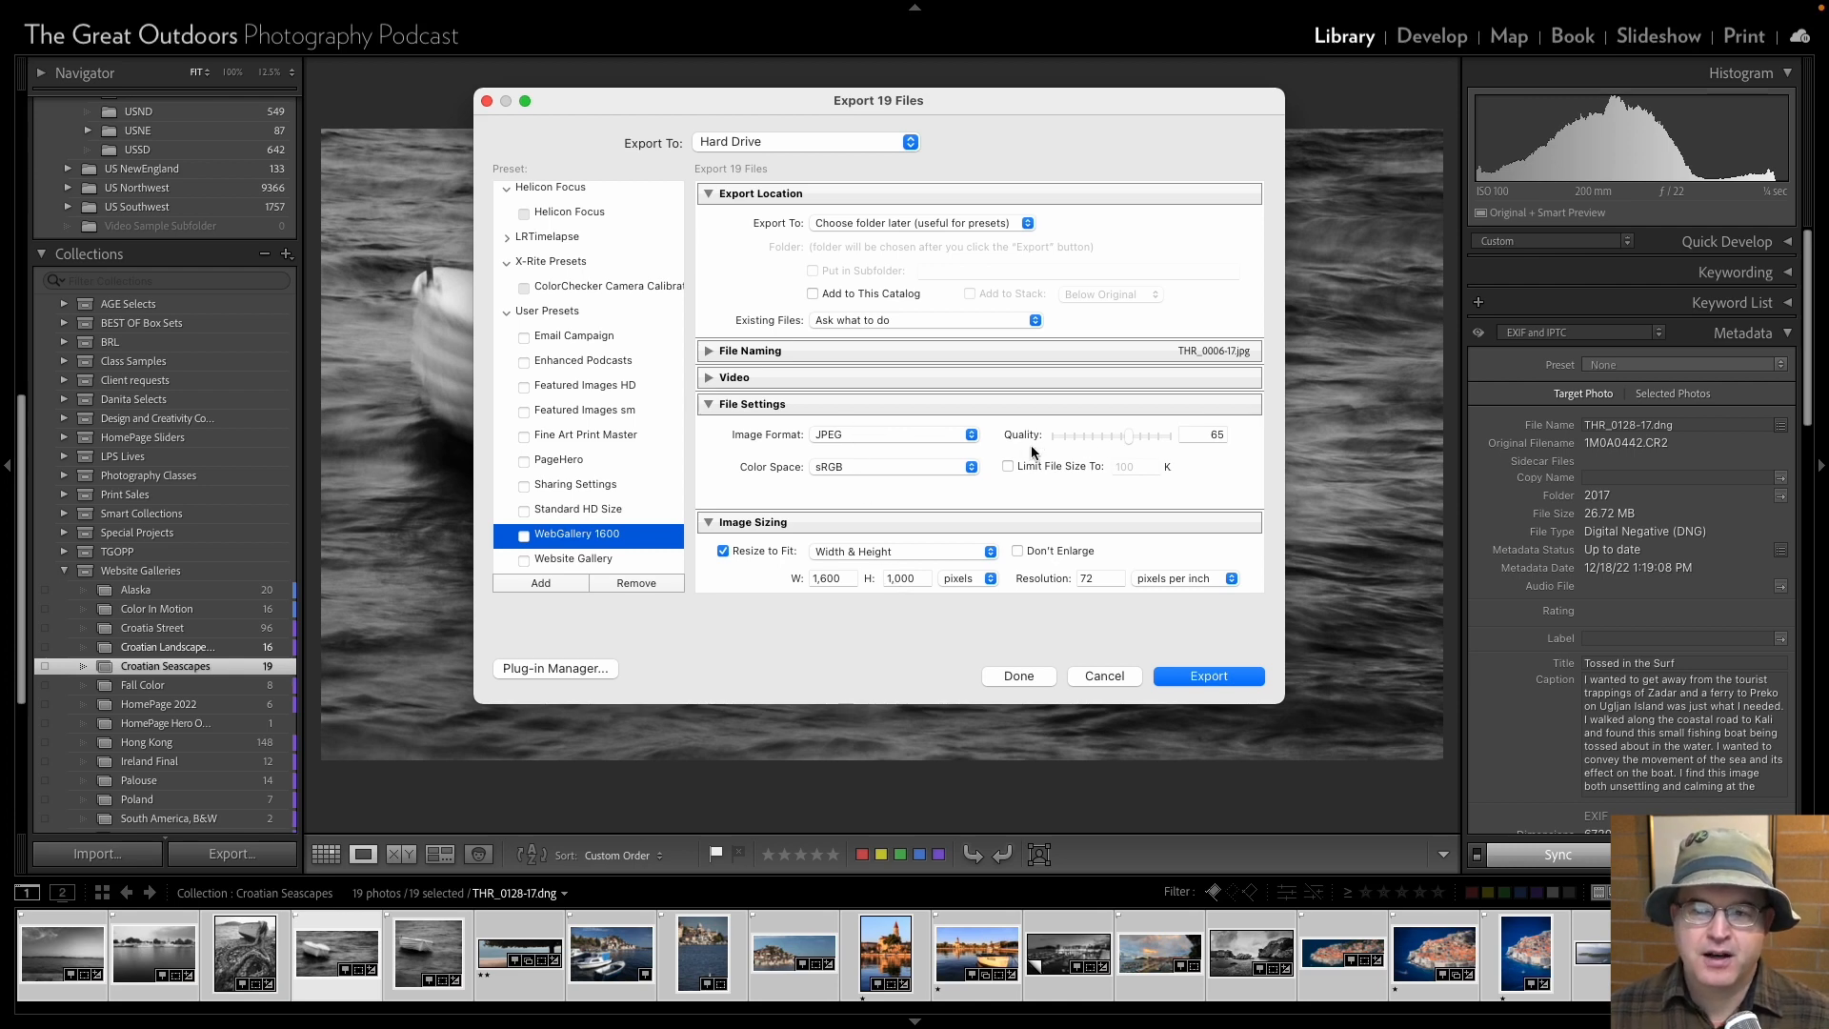
scroll(933, 460, "down", 5)
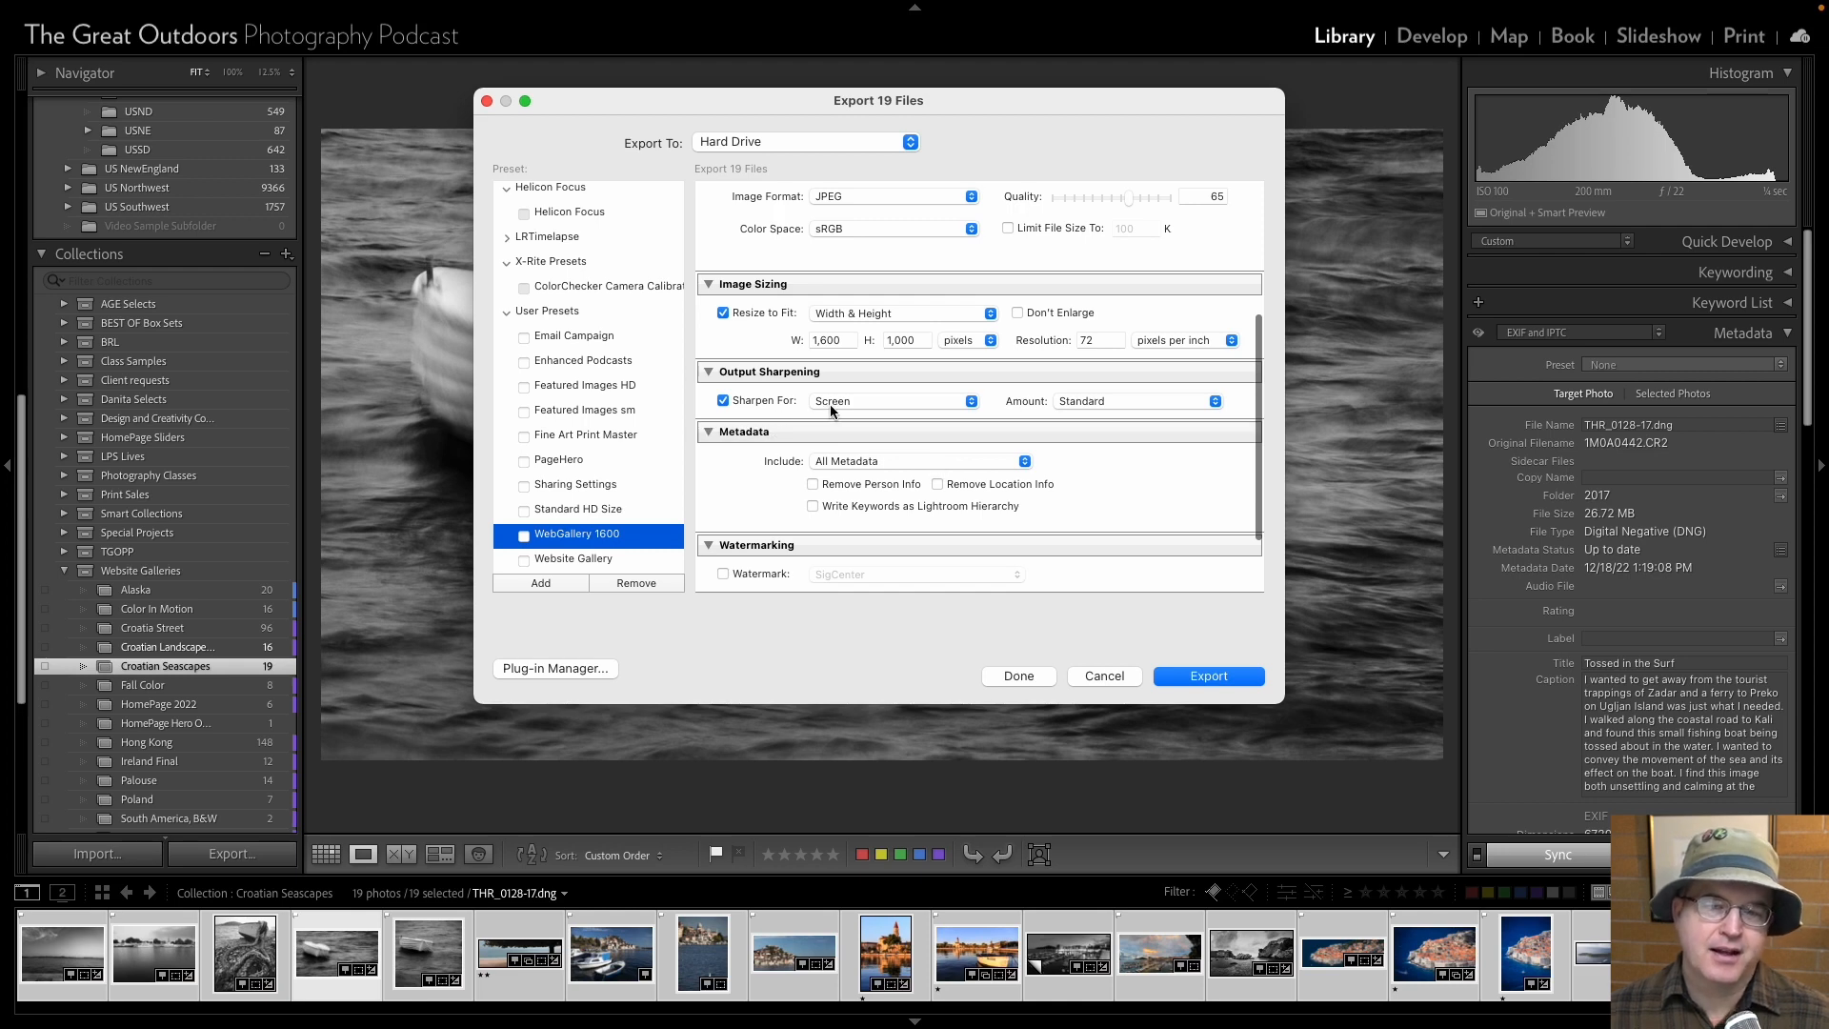
scroll(830, 412, "down", 2)
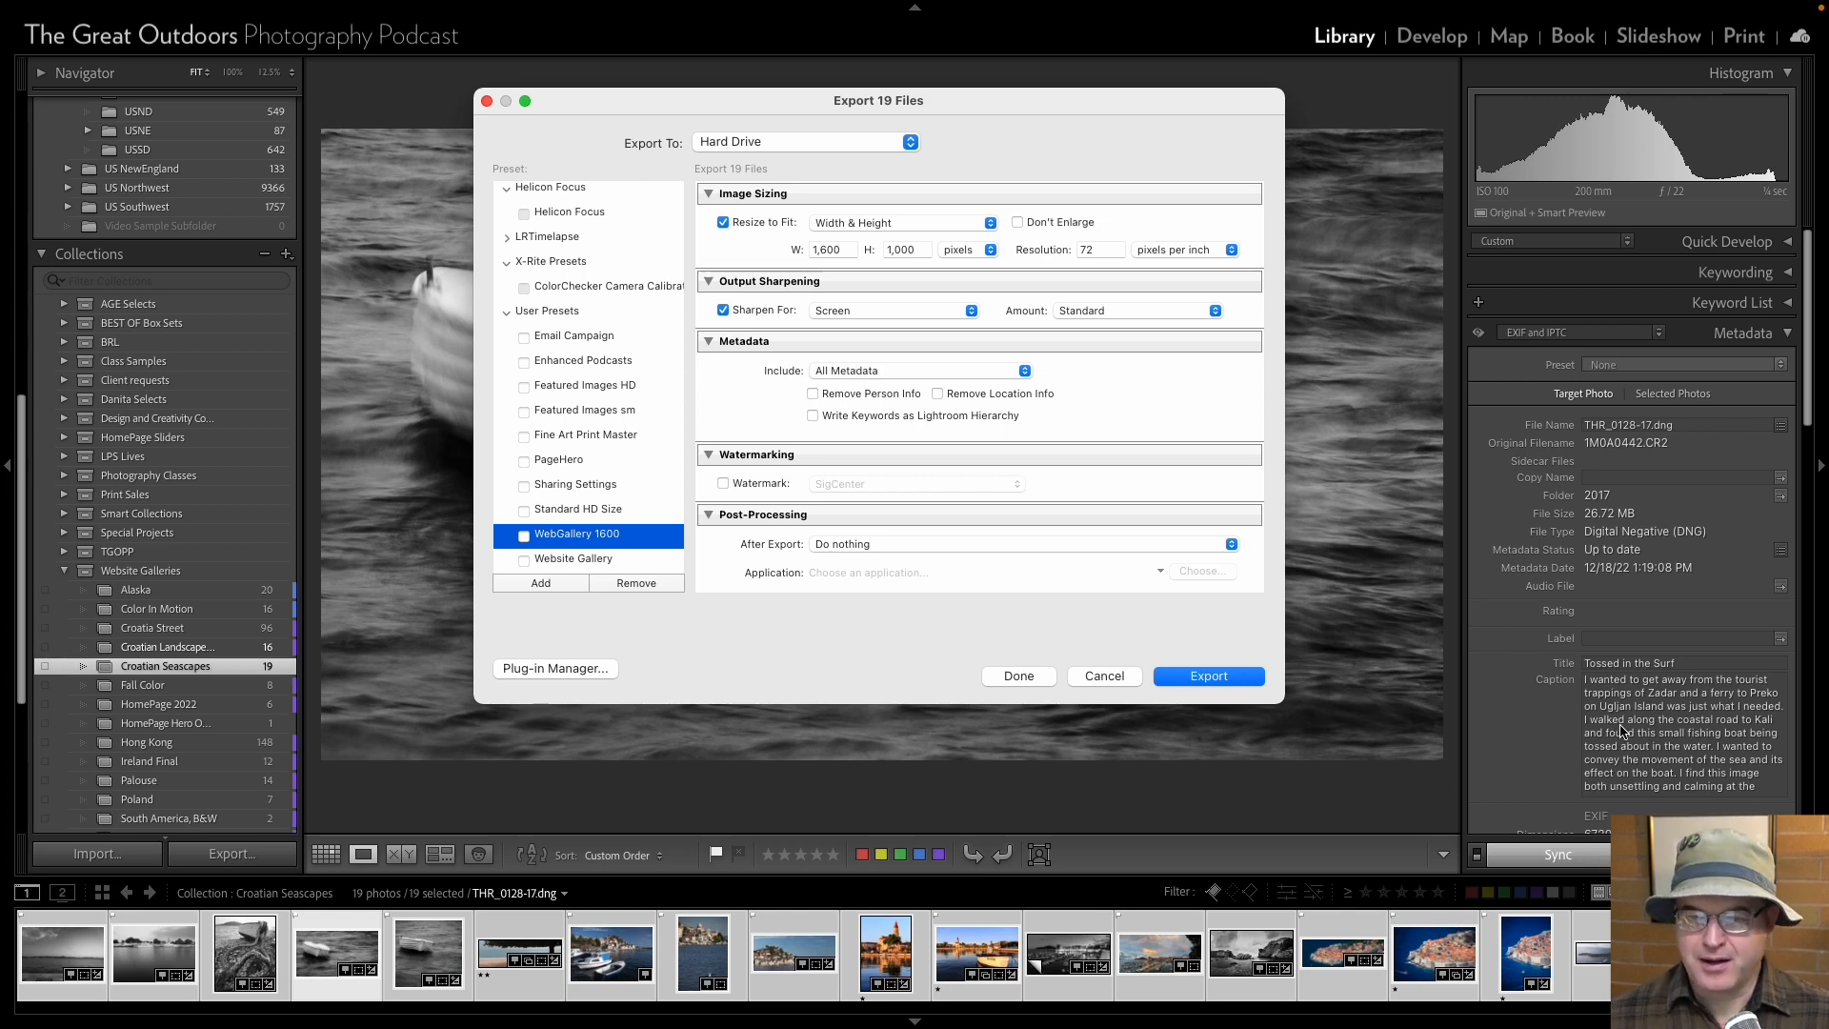
left_click(1088, 677)
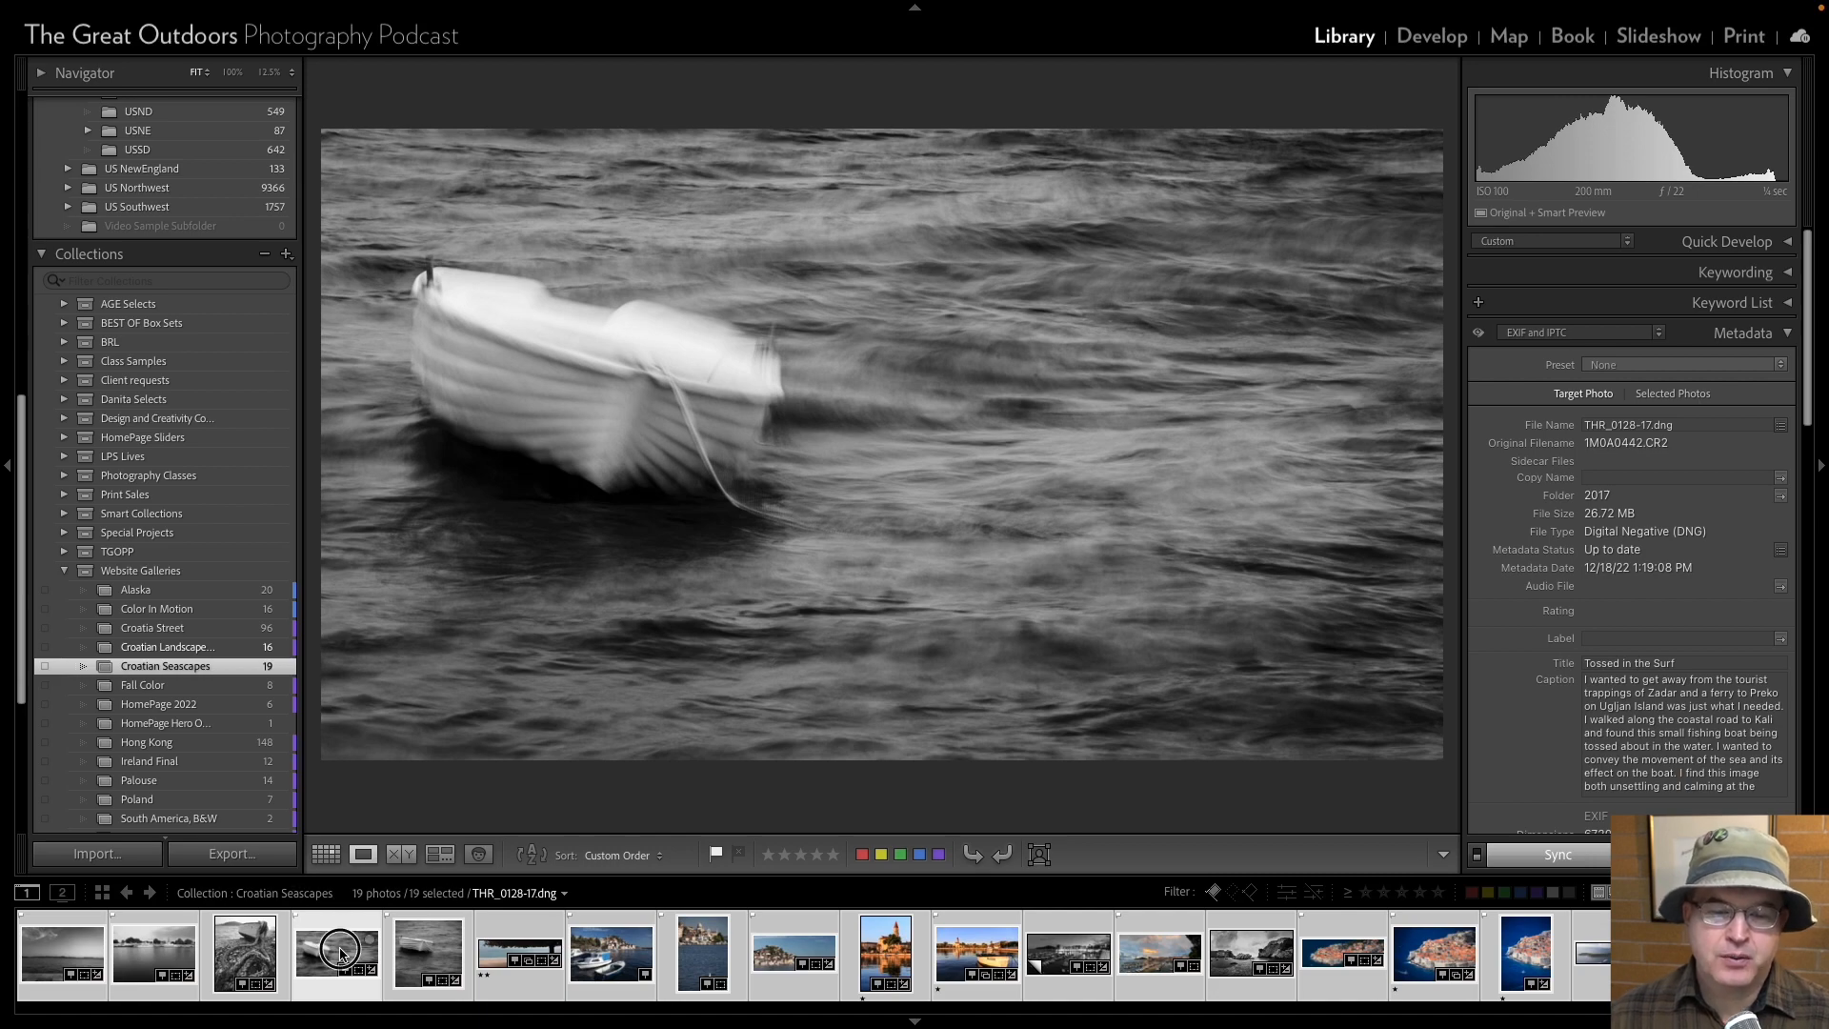
Open the tossed boat photo THR_0128-17 in Develop and examine its clipping, Basic adjustments, Tone Curve and masks.
left_click(1431, 36)
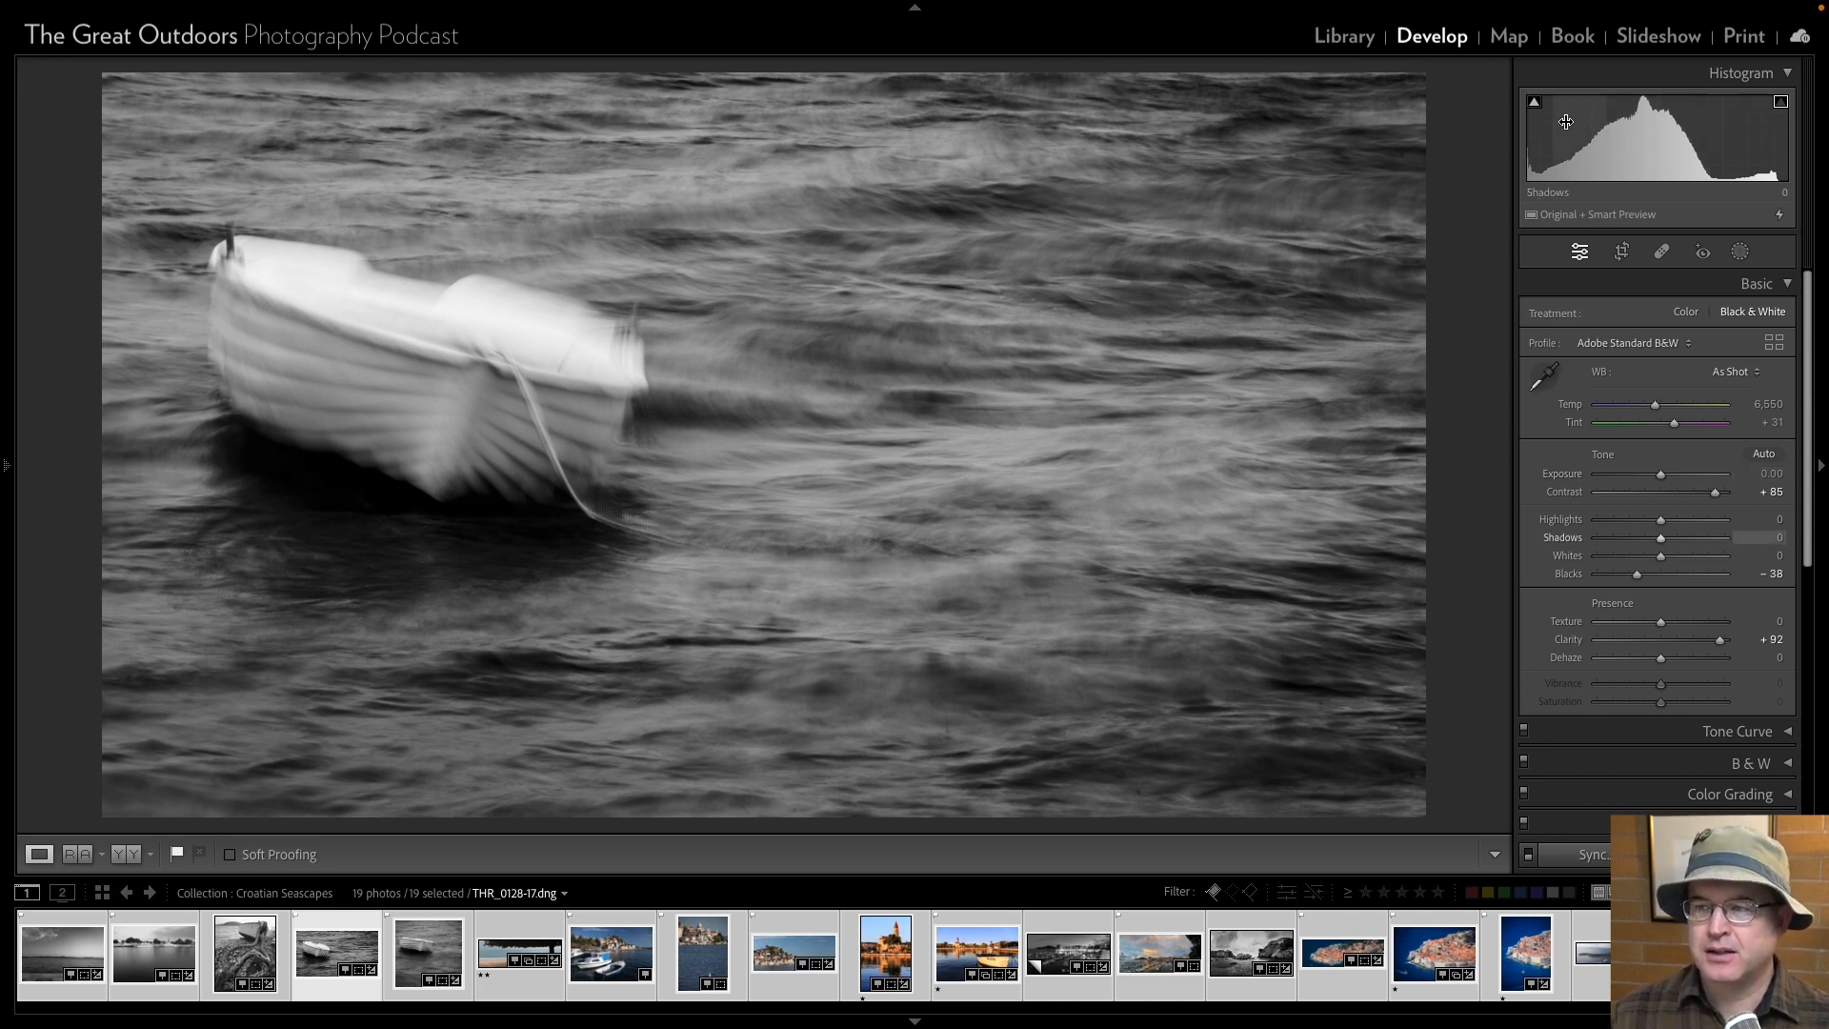
mouse_move(1534, 113)
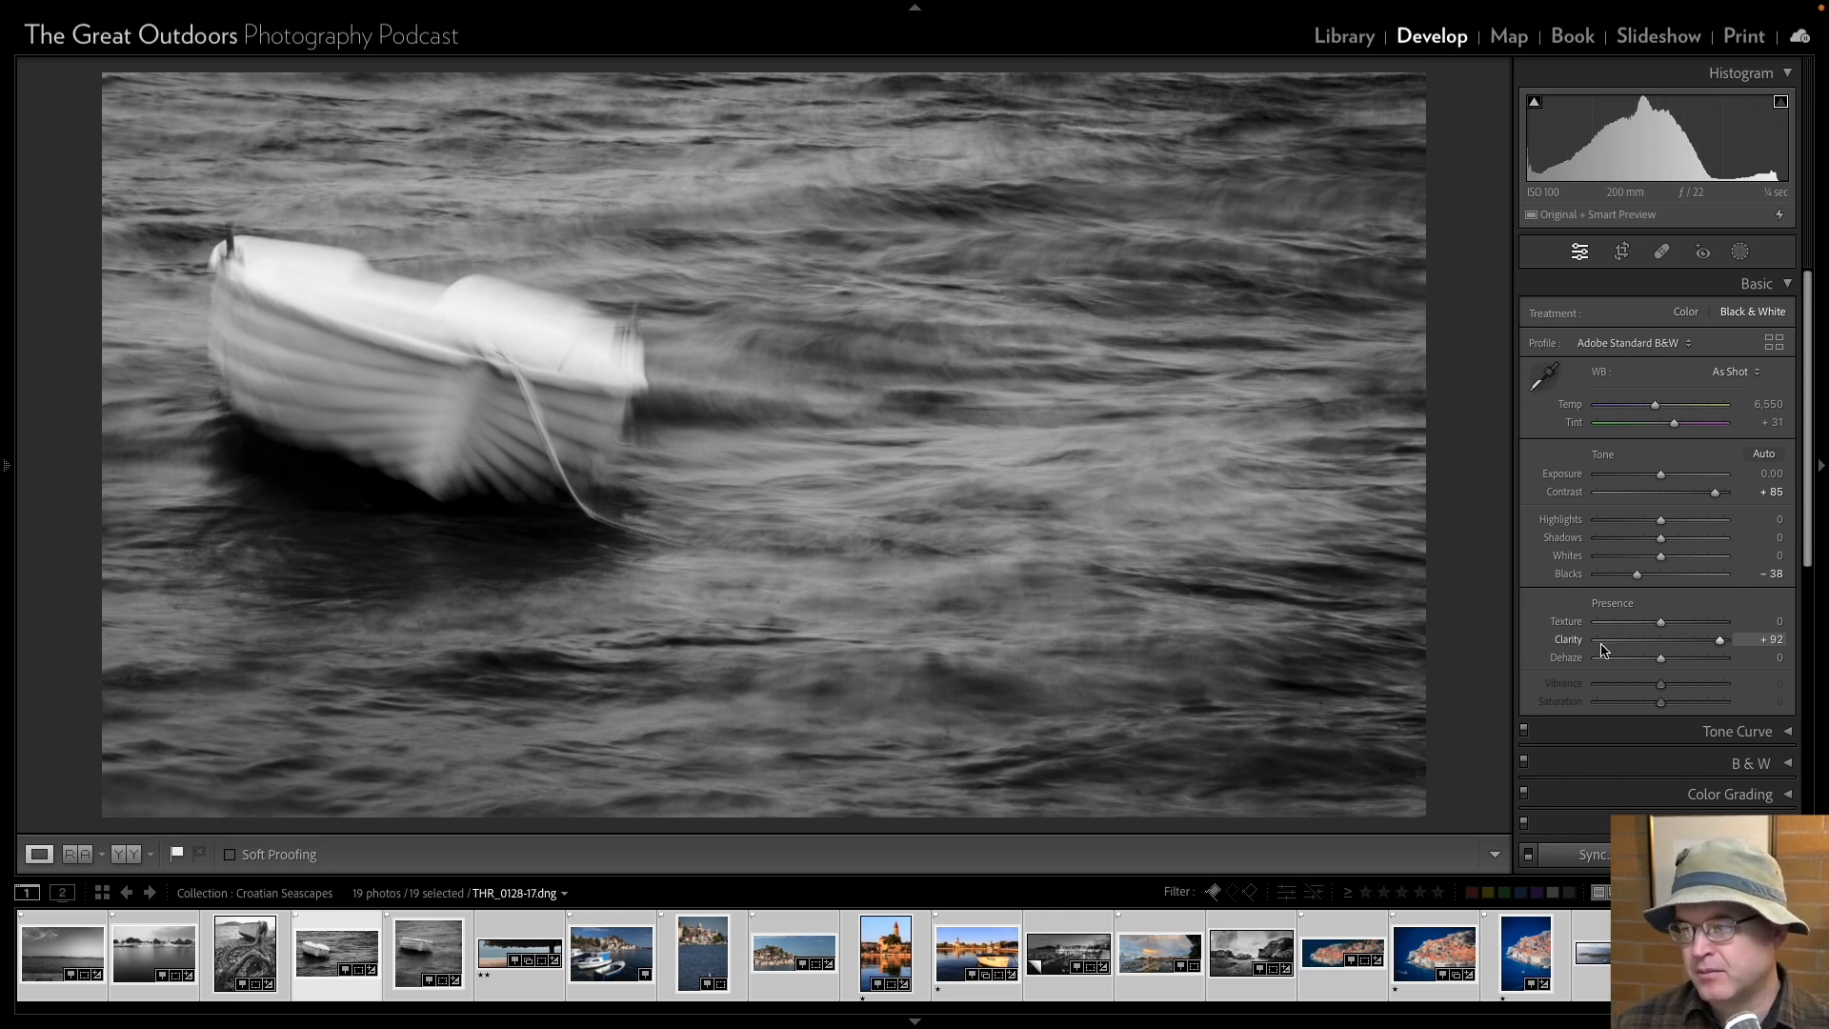
scroll(1601, 650, "down", 3)
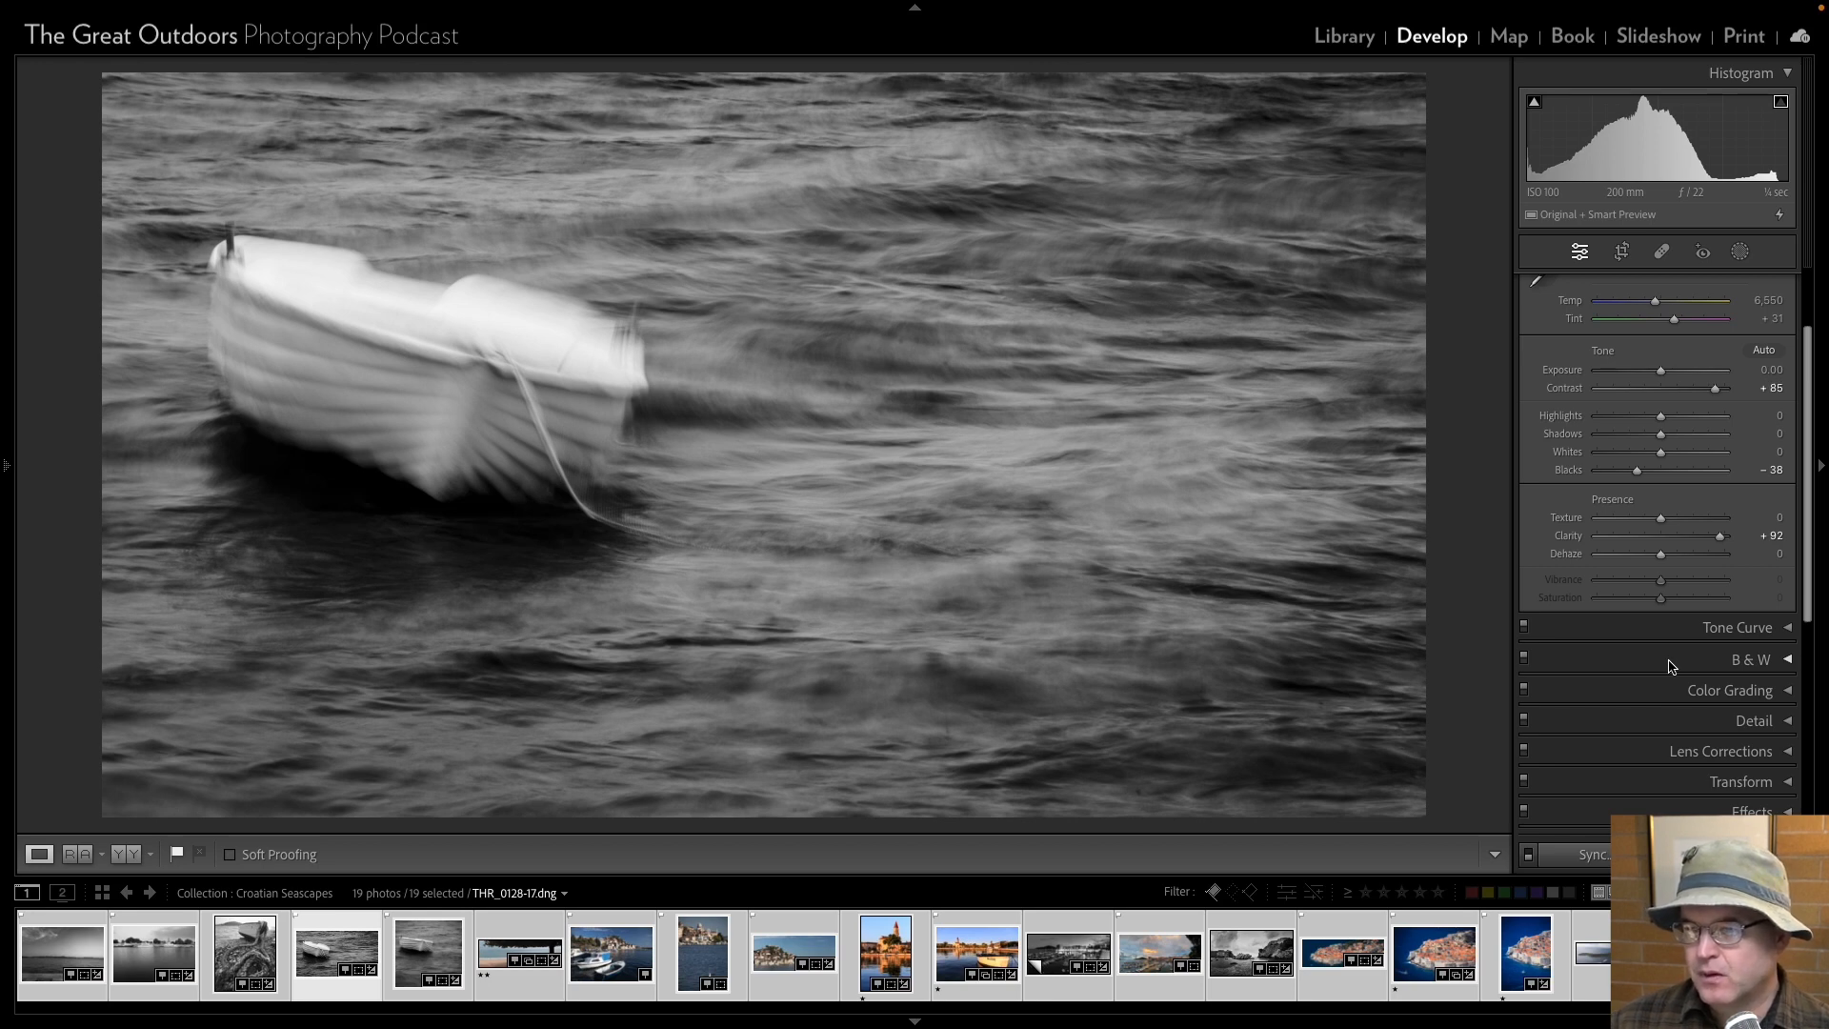
left_click(1666, 634)
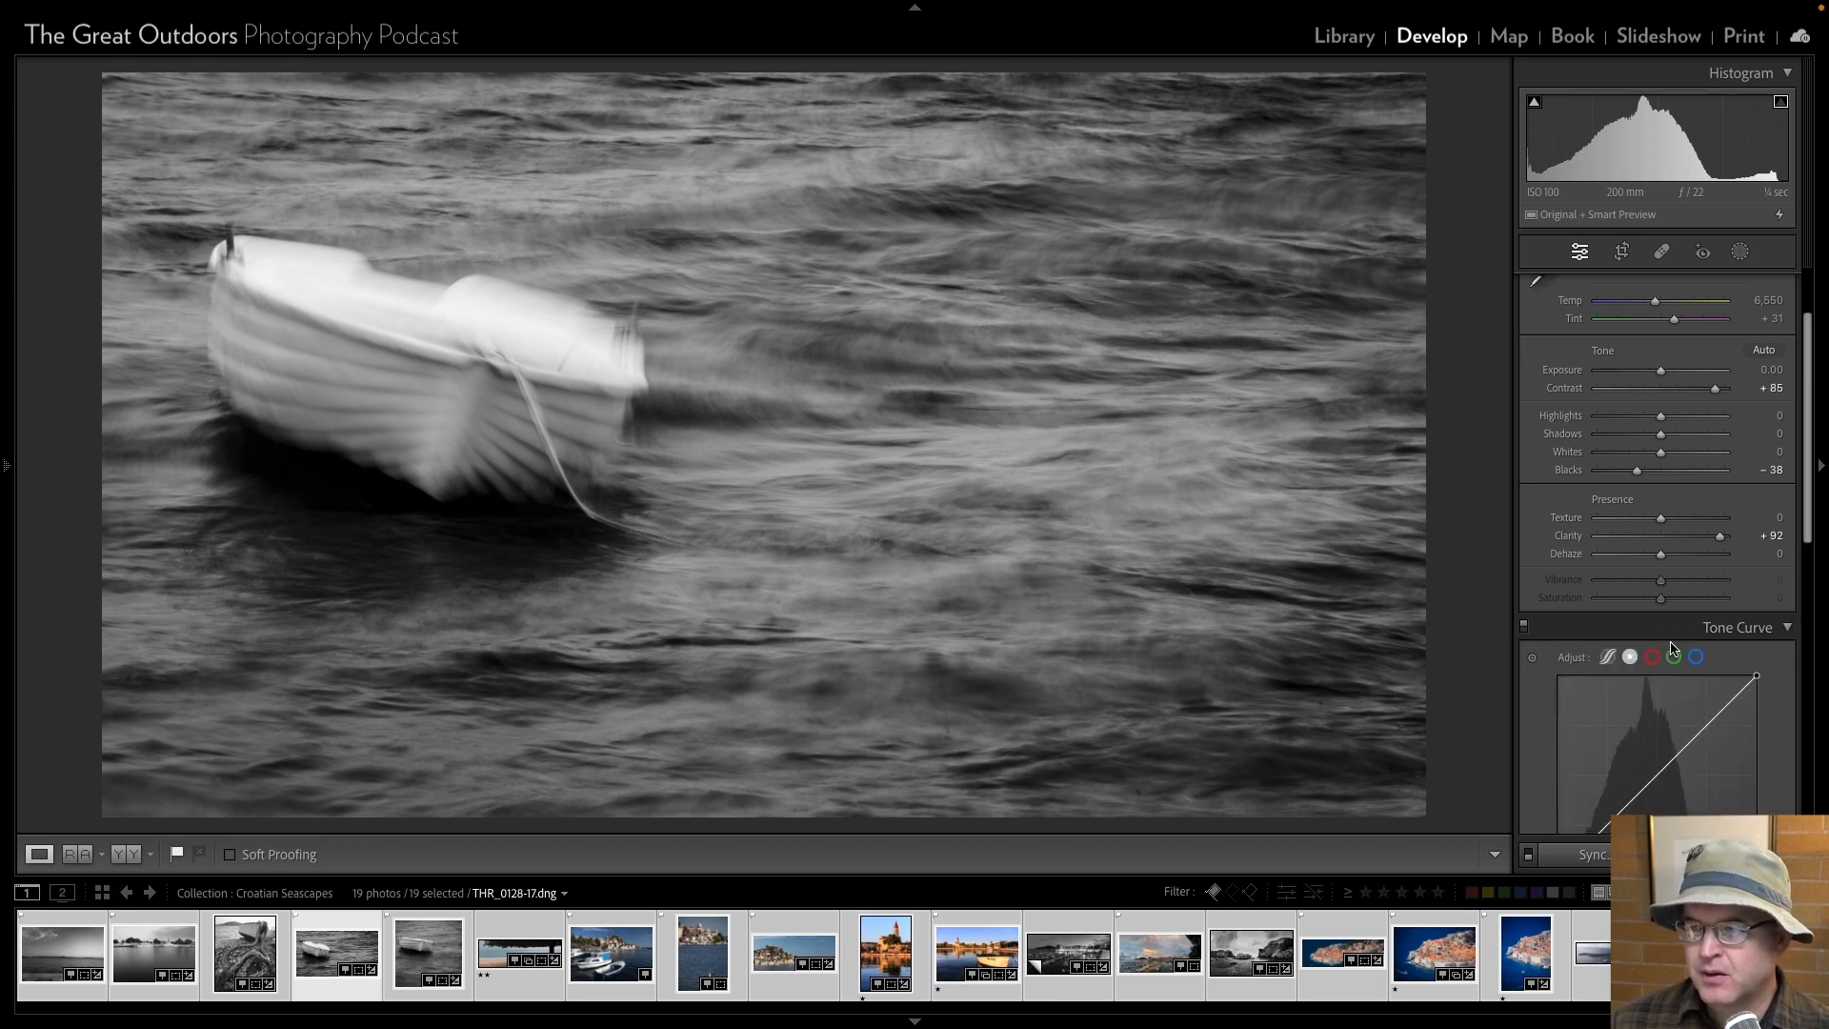
left_click(1668, 638)
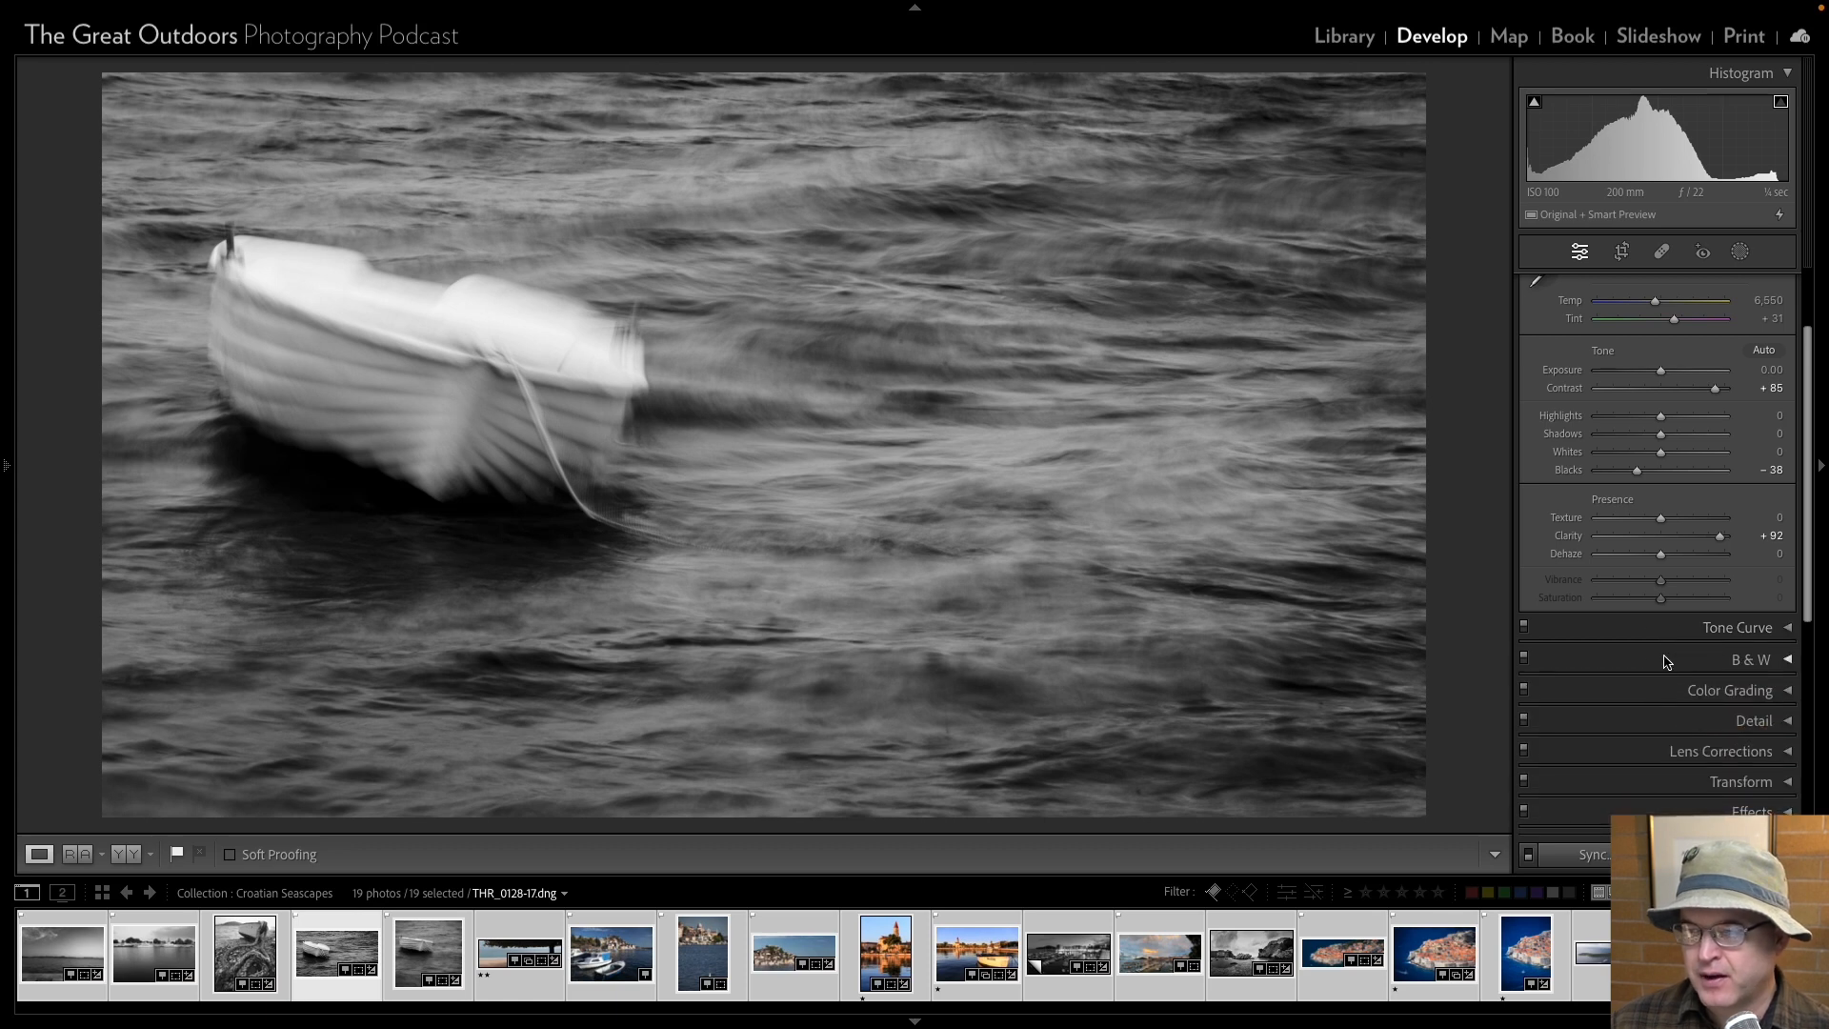
left_click(1740, 254)
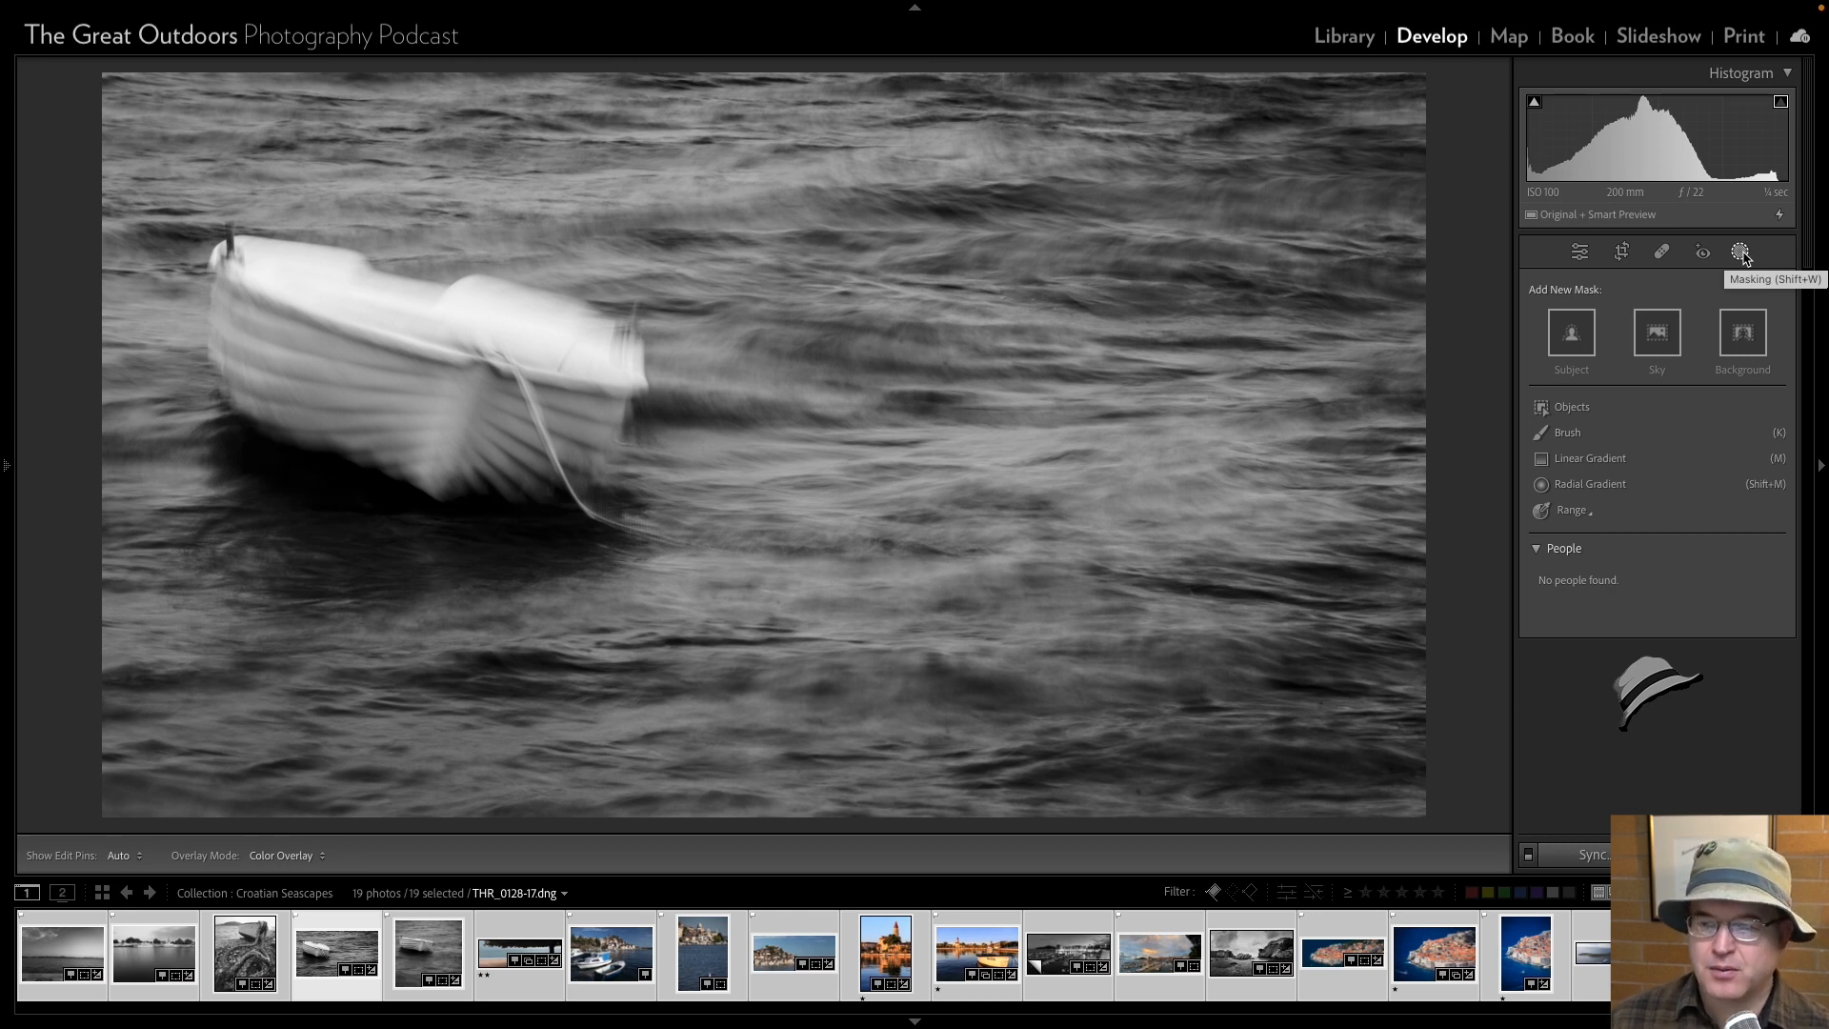
left_click(1579, 252)
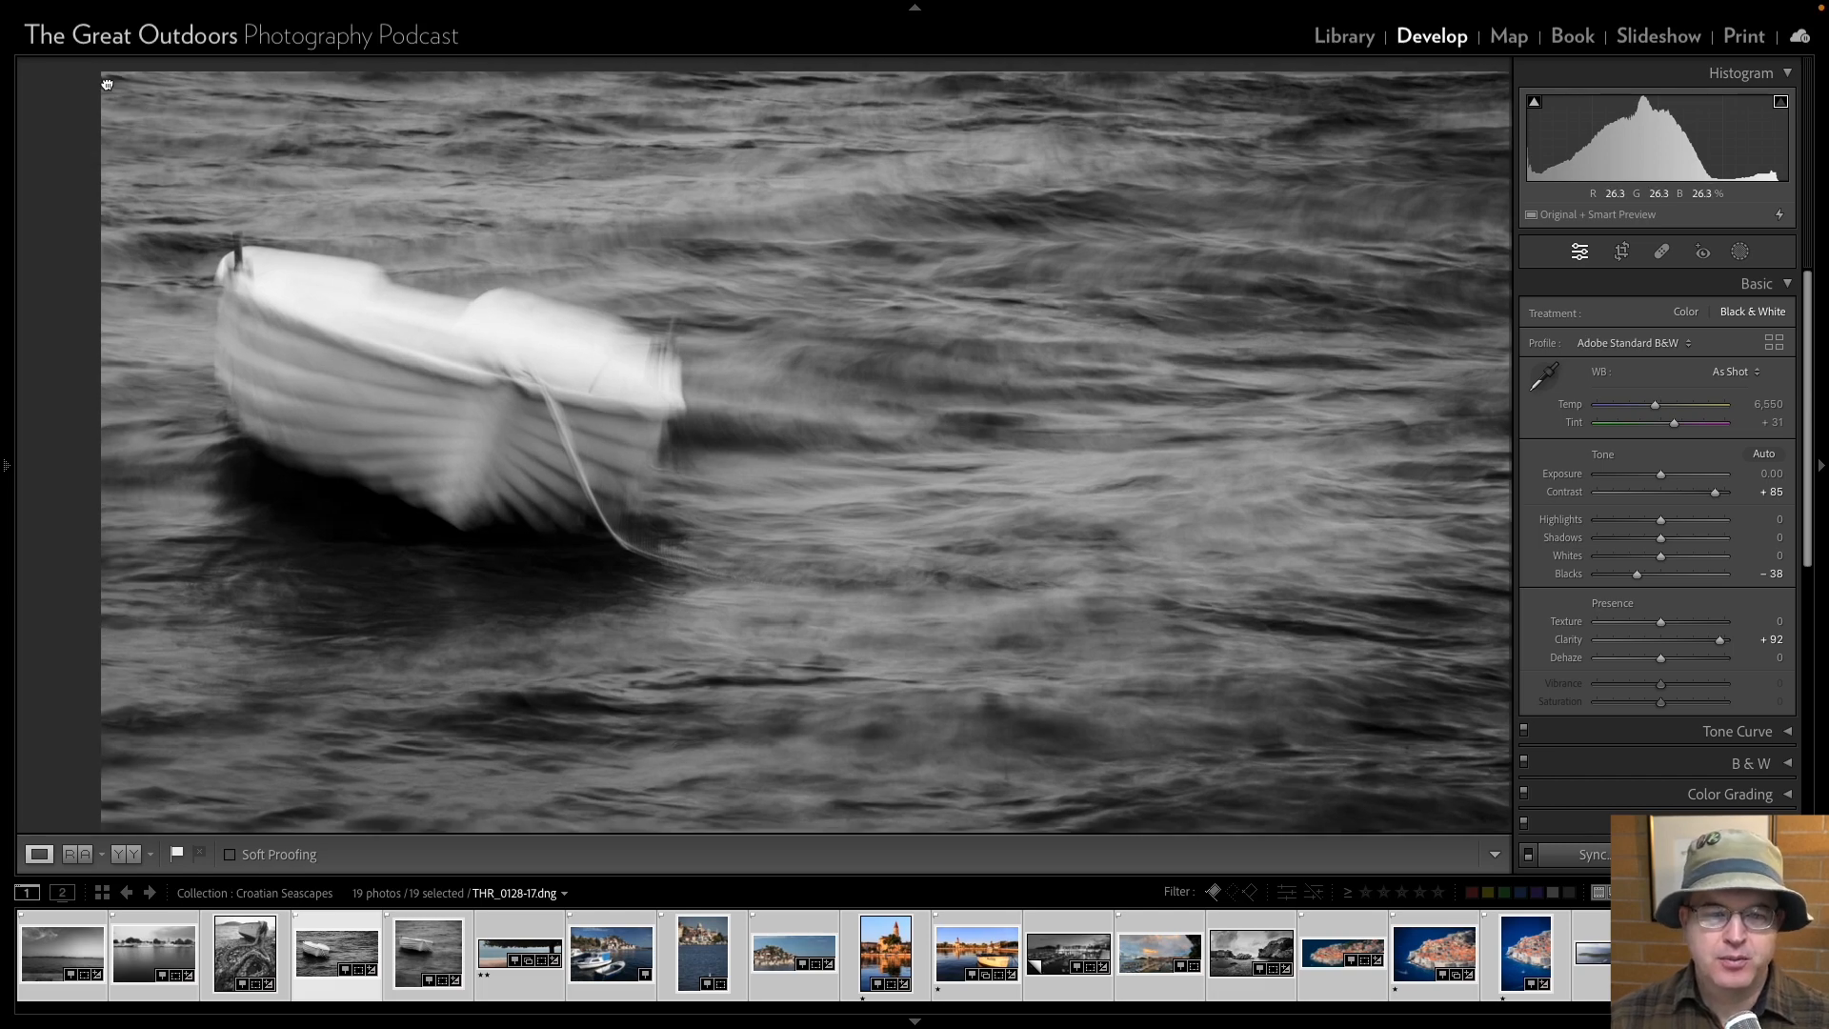
View the tossed boat photo's upper-left corner at 100% and ready the content-aware Remove brush at size 39.
left_click(110, 85)
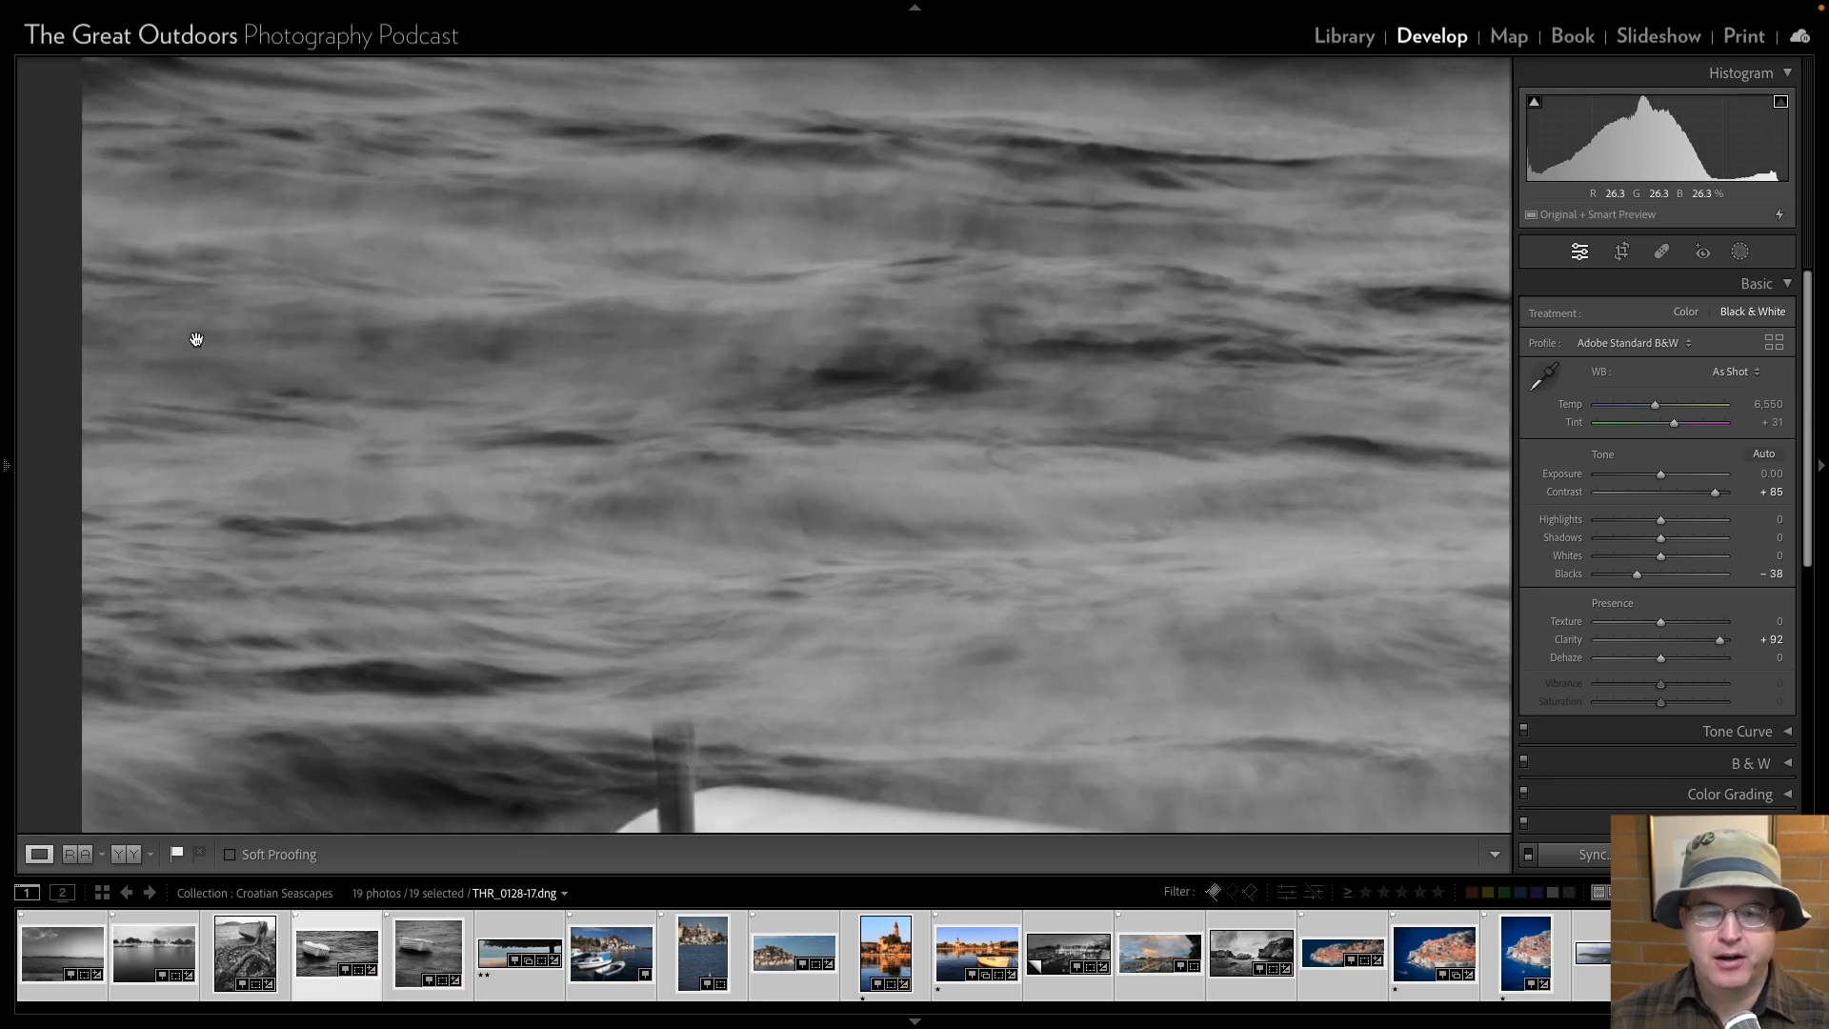
mouse_move(8, 467)
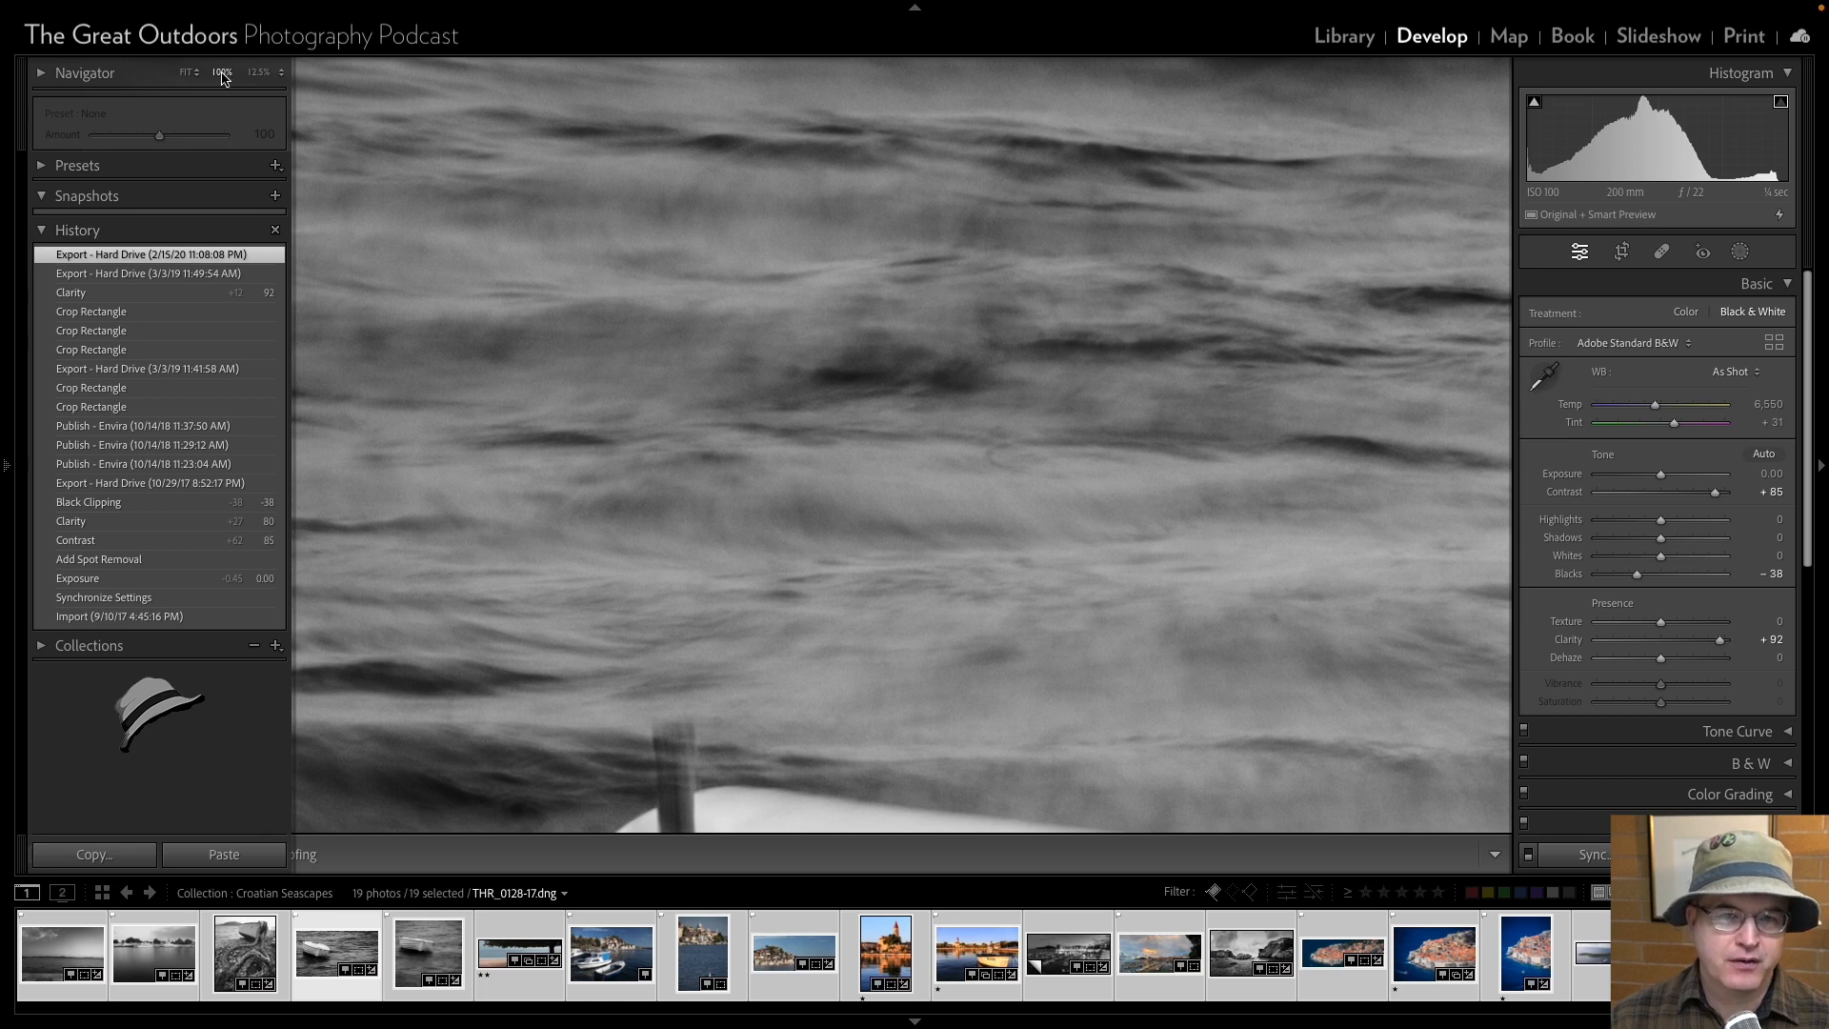
mouse_move(376, 225)
left_mouse_down()
mouse_move(387, 323)
mouse_move(351, 281)
left_mouse_up()
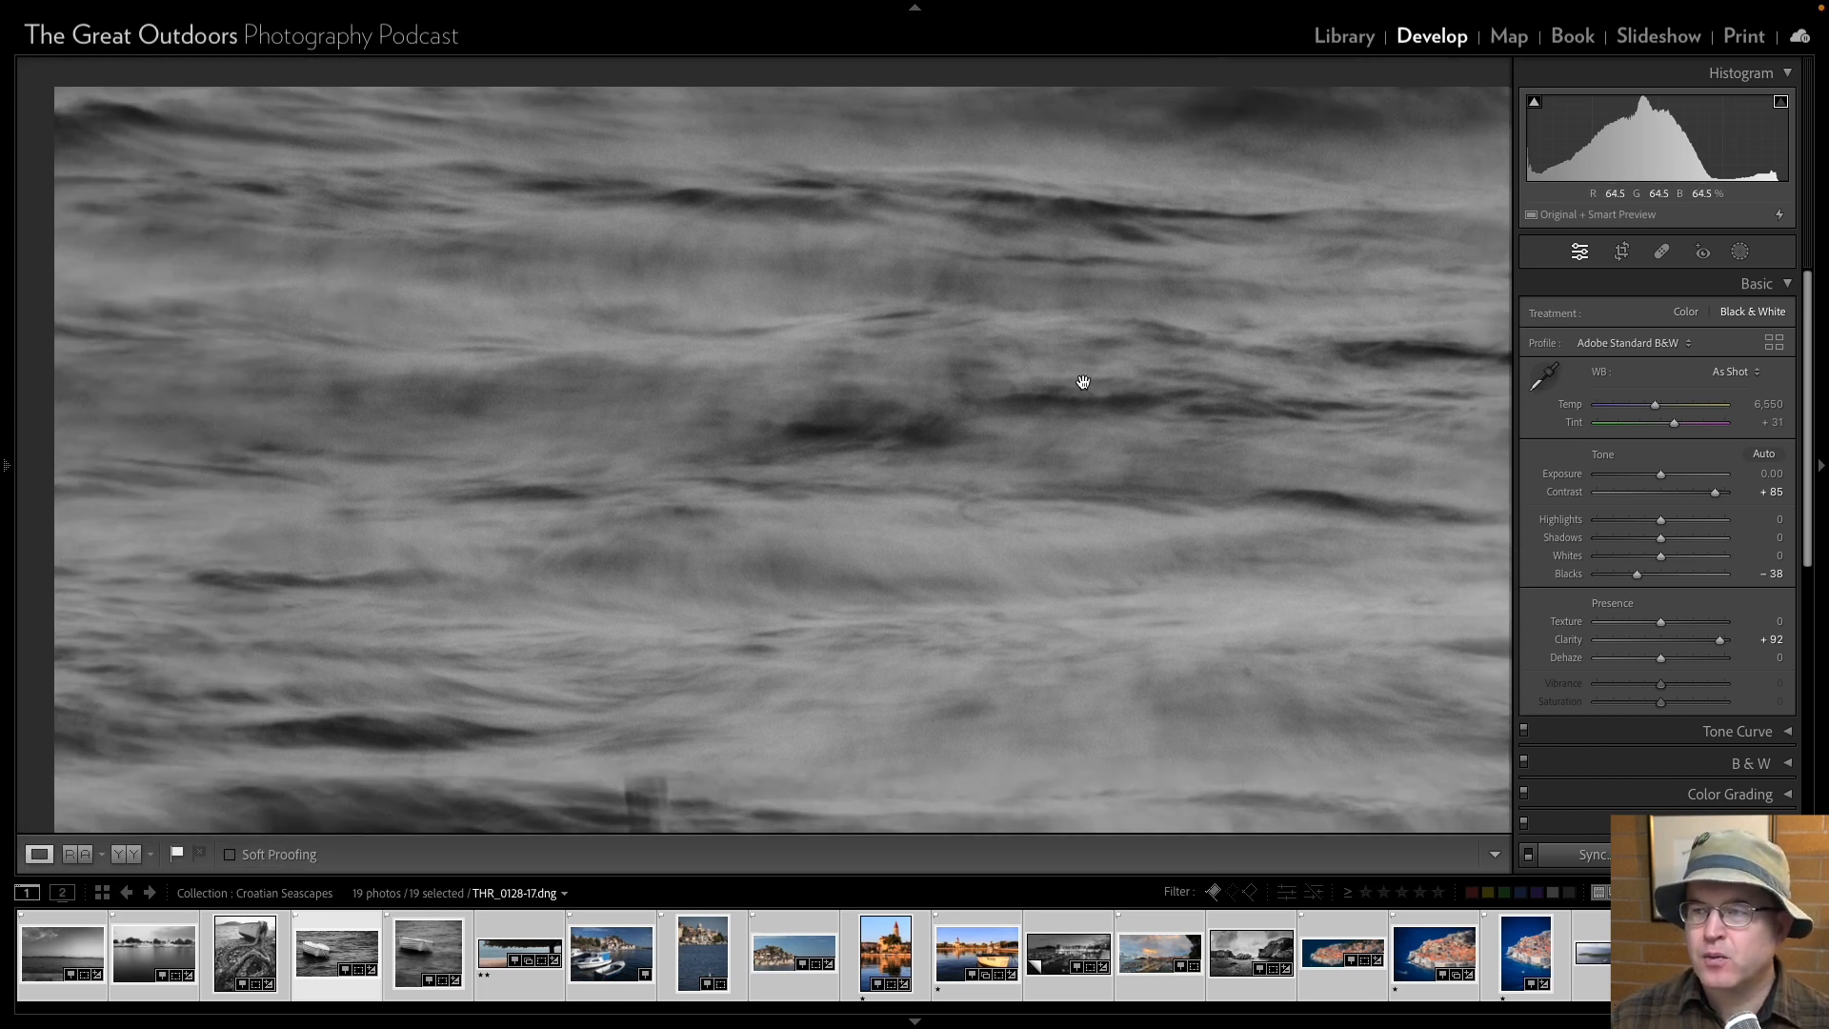
left_click(1662, 253)
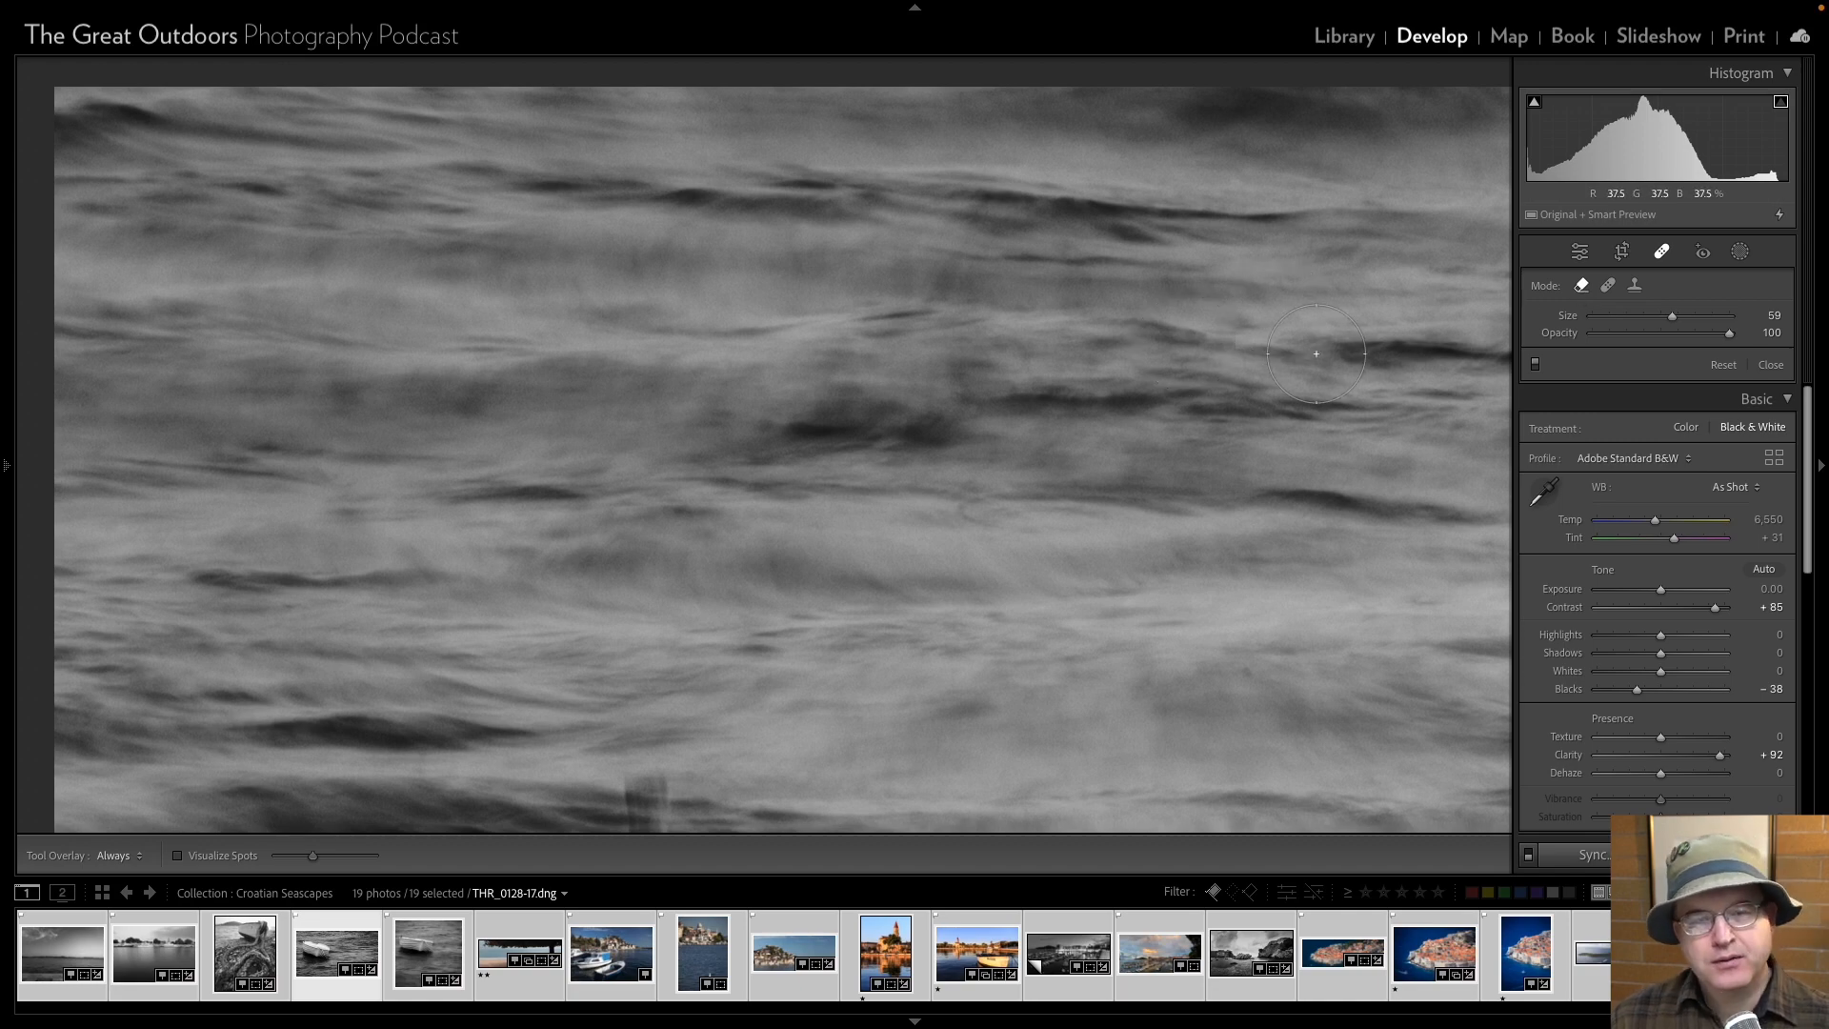
scroll(1317, 354, "down", 4)
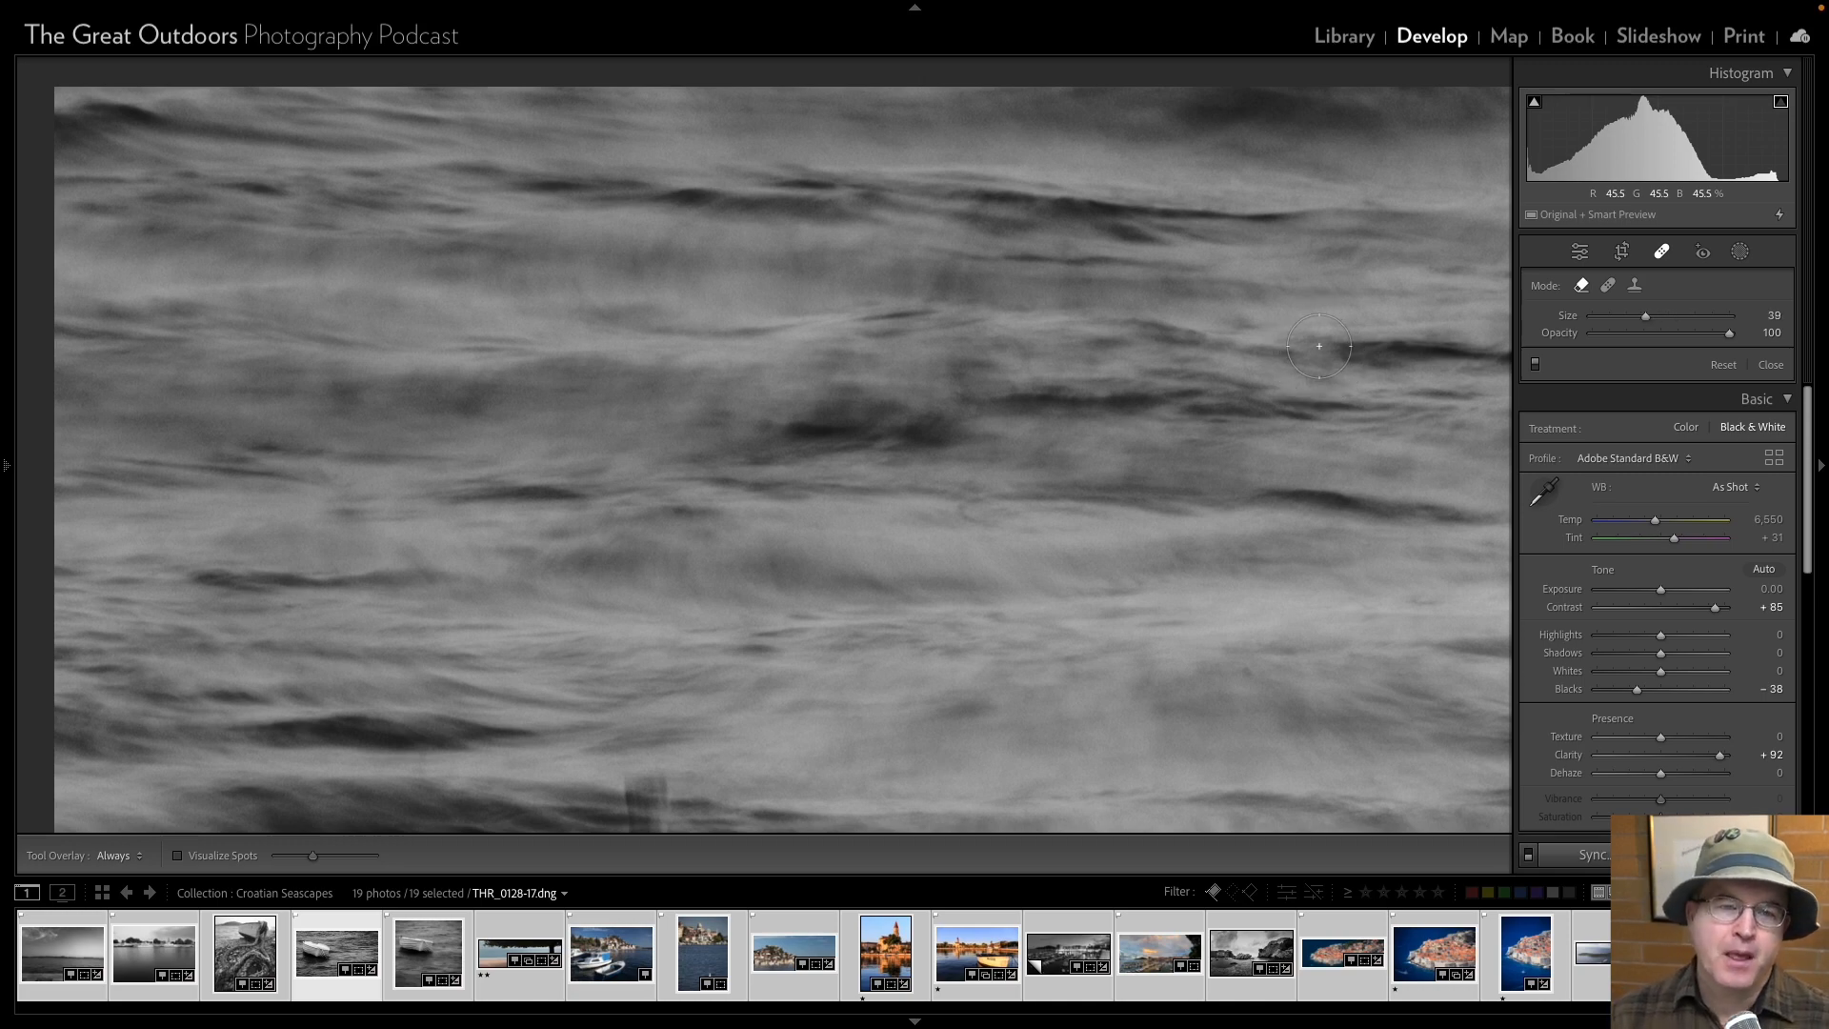
left_click(8, 467)
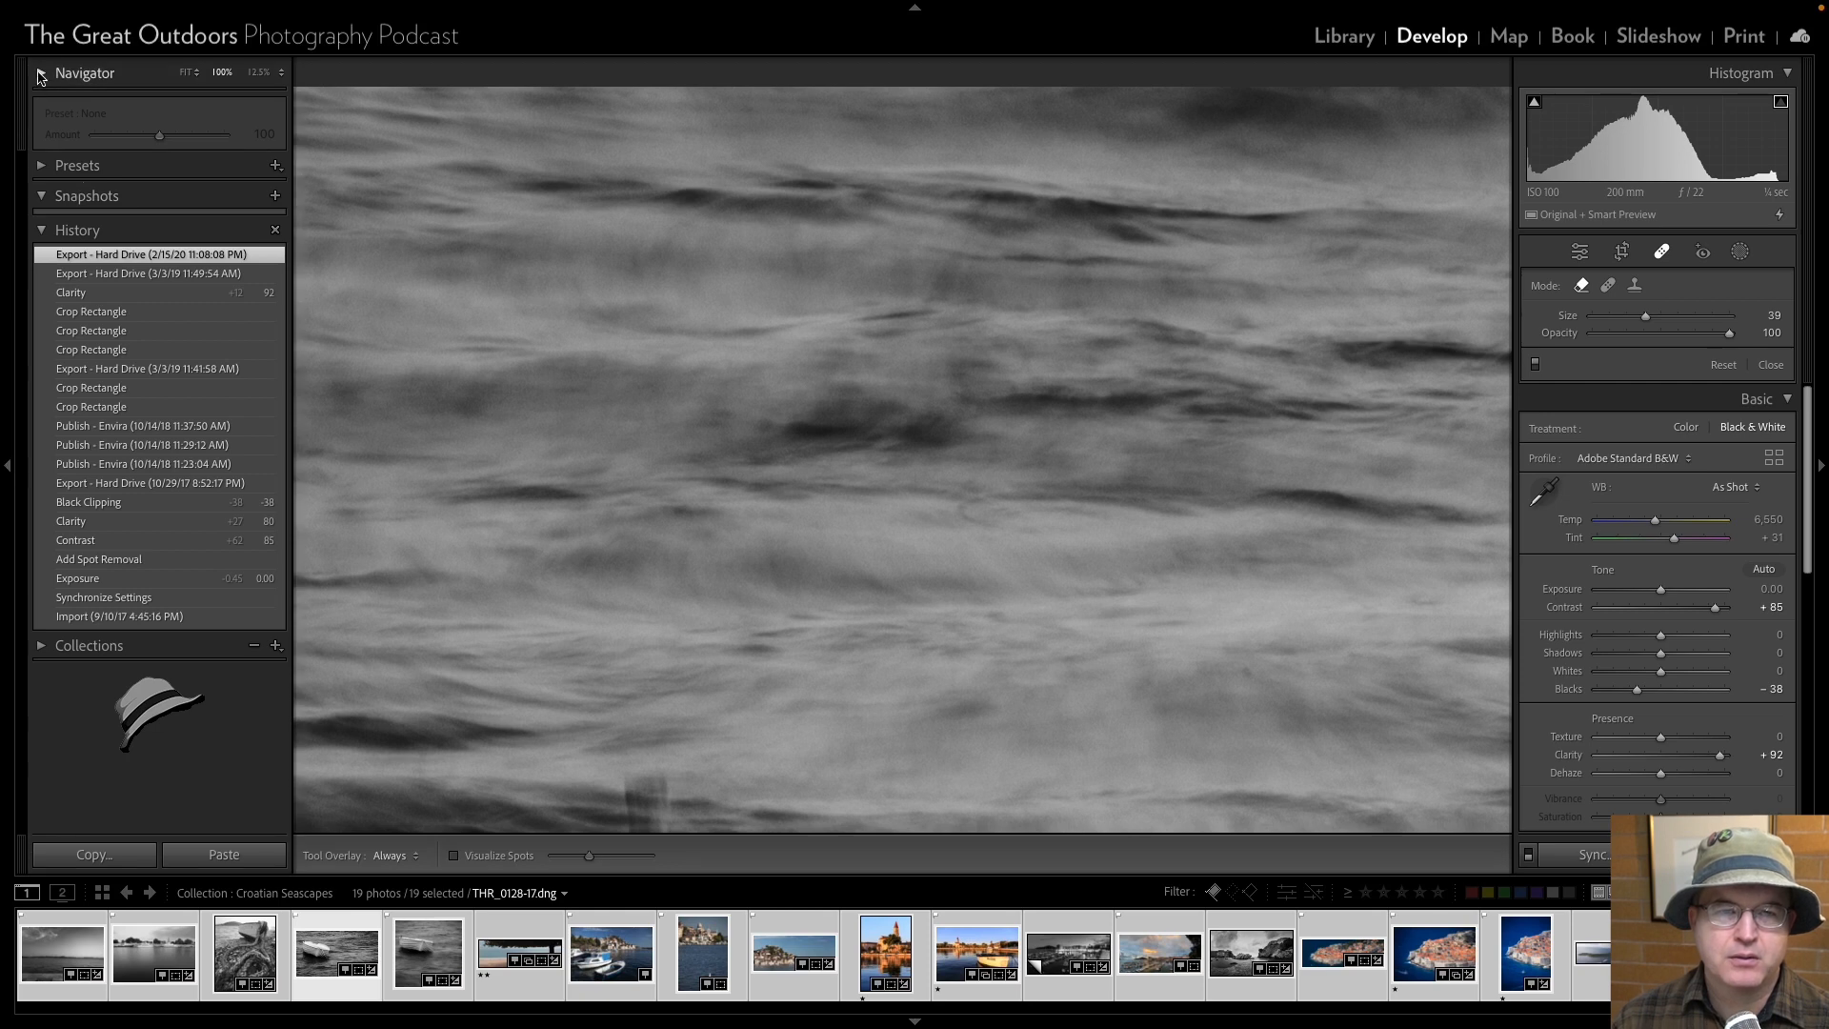
left_click(41, 74)
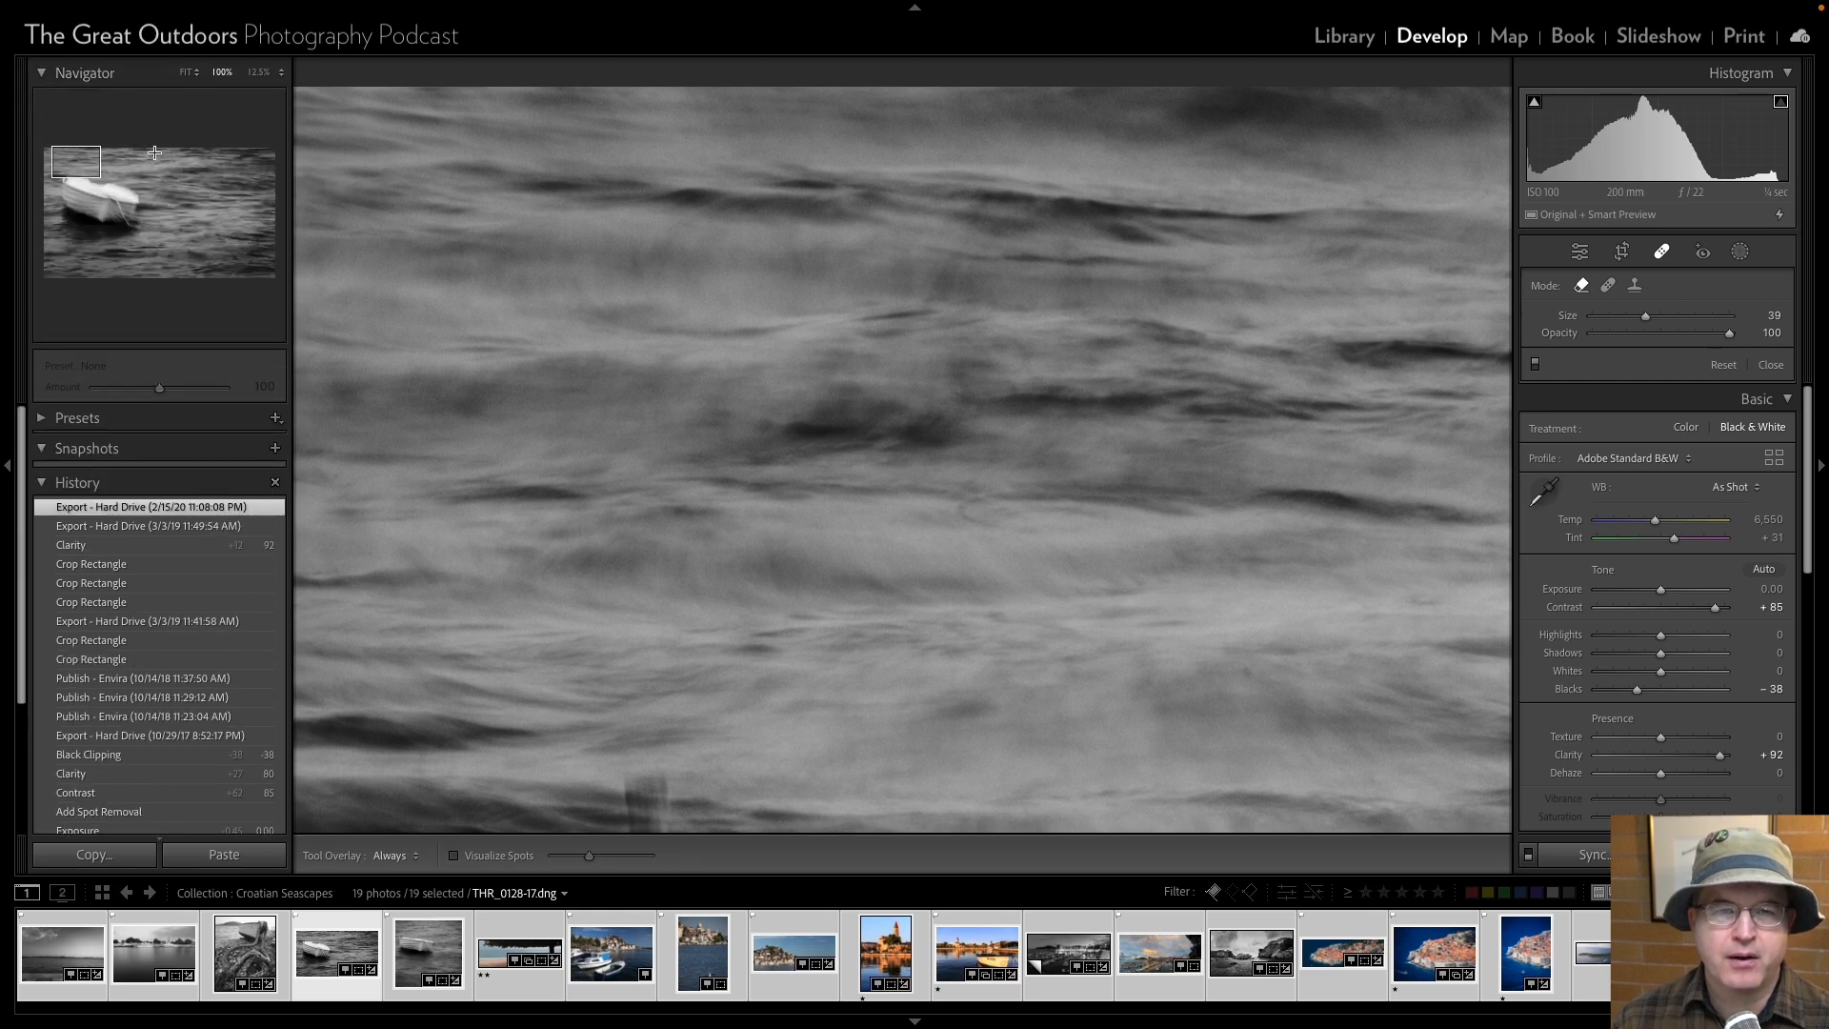
left_click(61, 158)
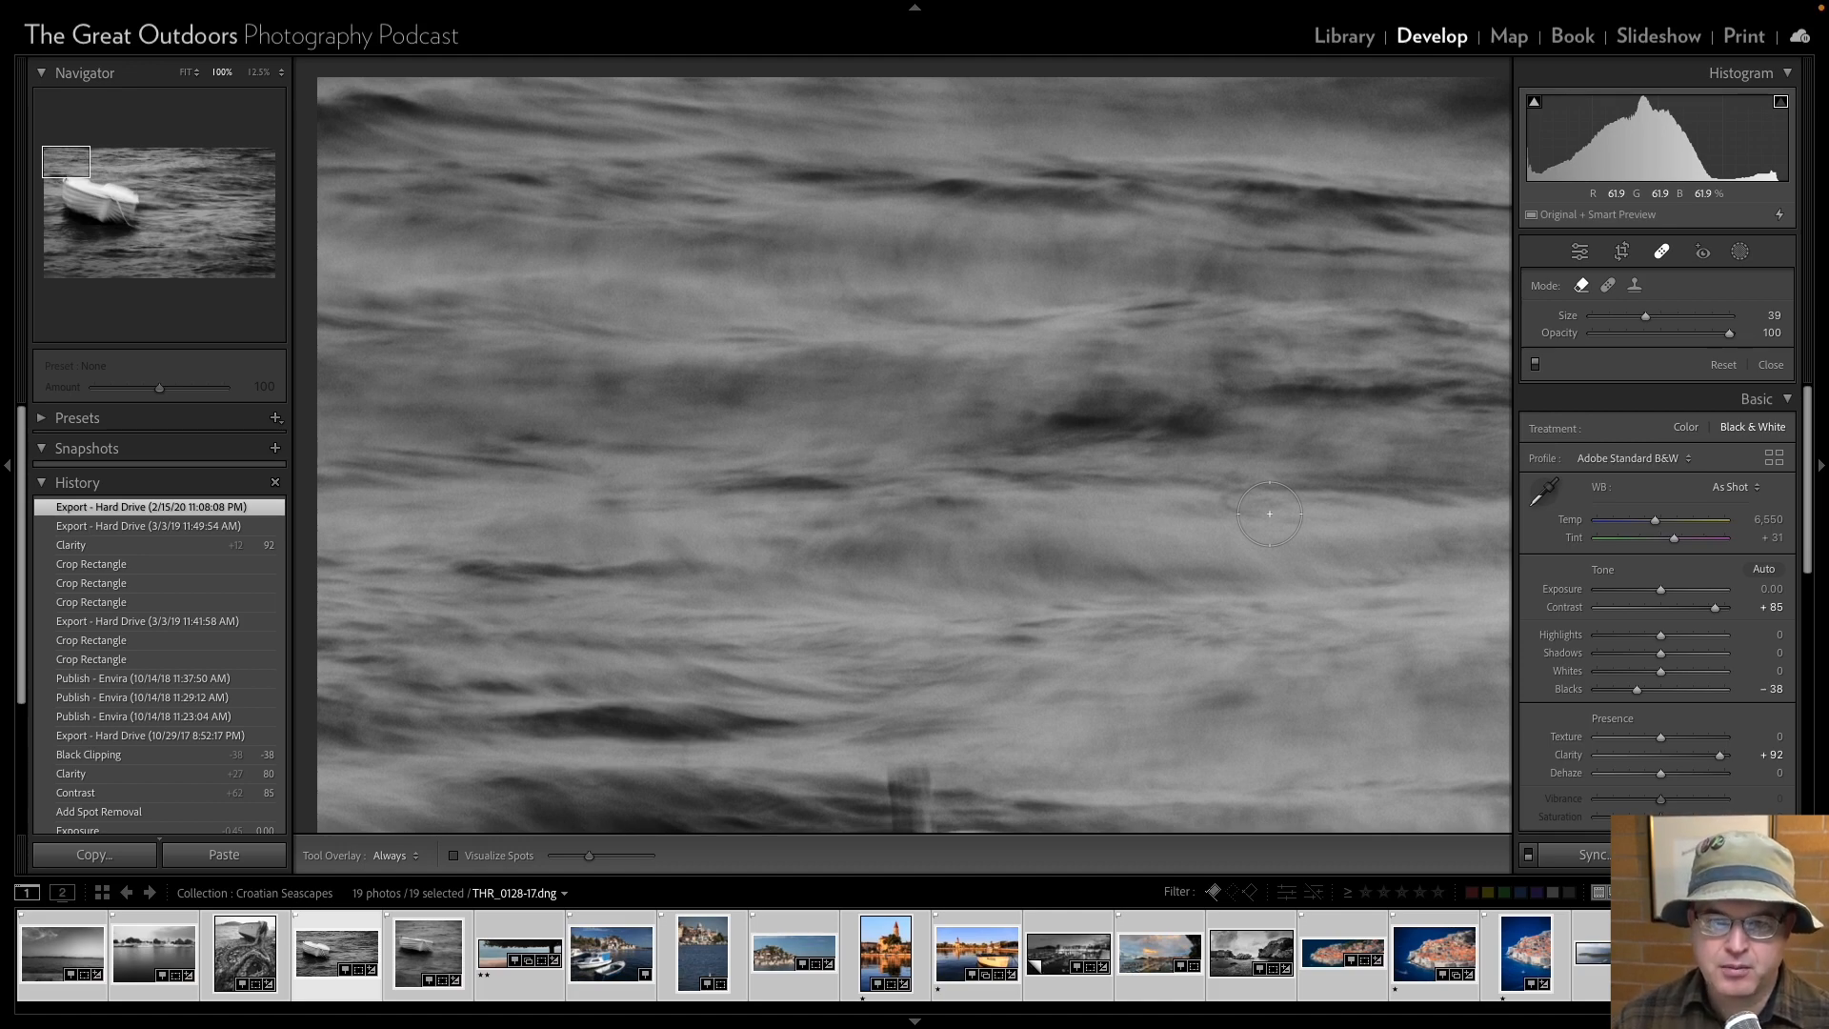
Scan the tossed boat photo for dust spots at 100%, going down the left edge and on to the next column.
scroll(1269, 513, "down", 5)
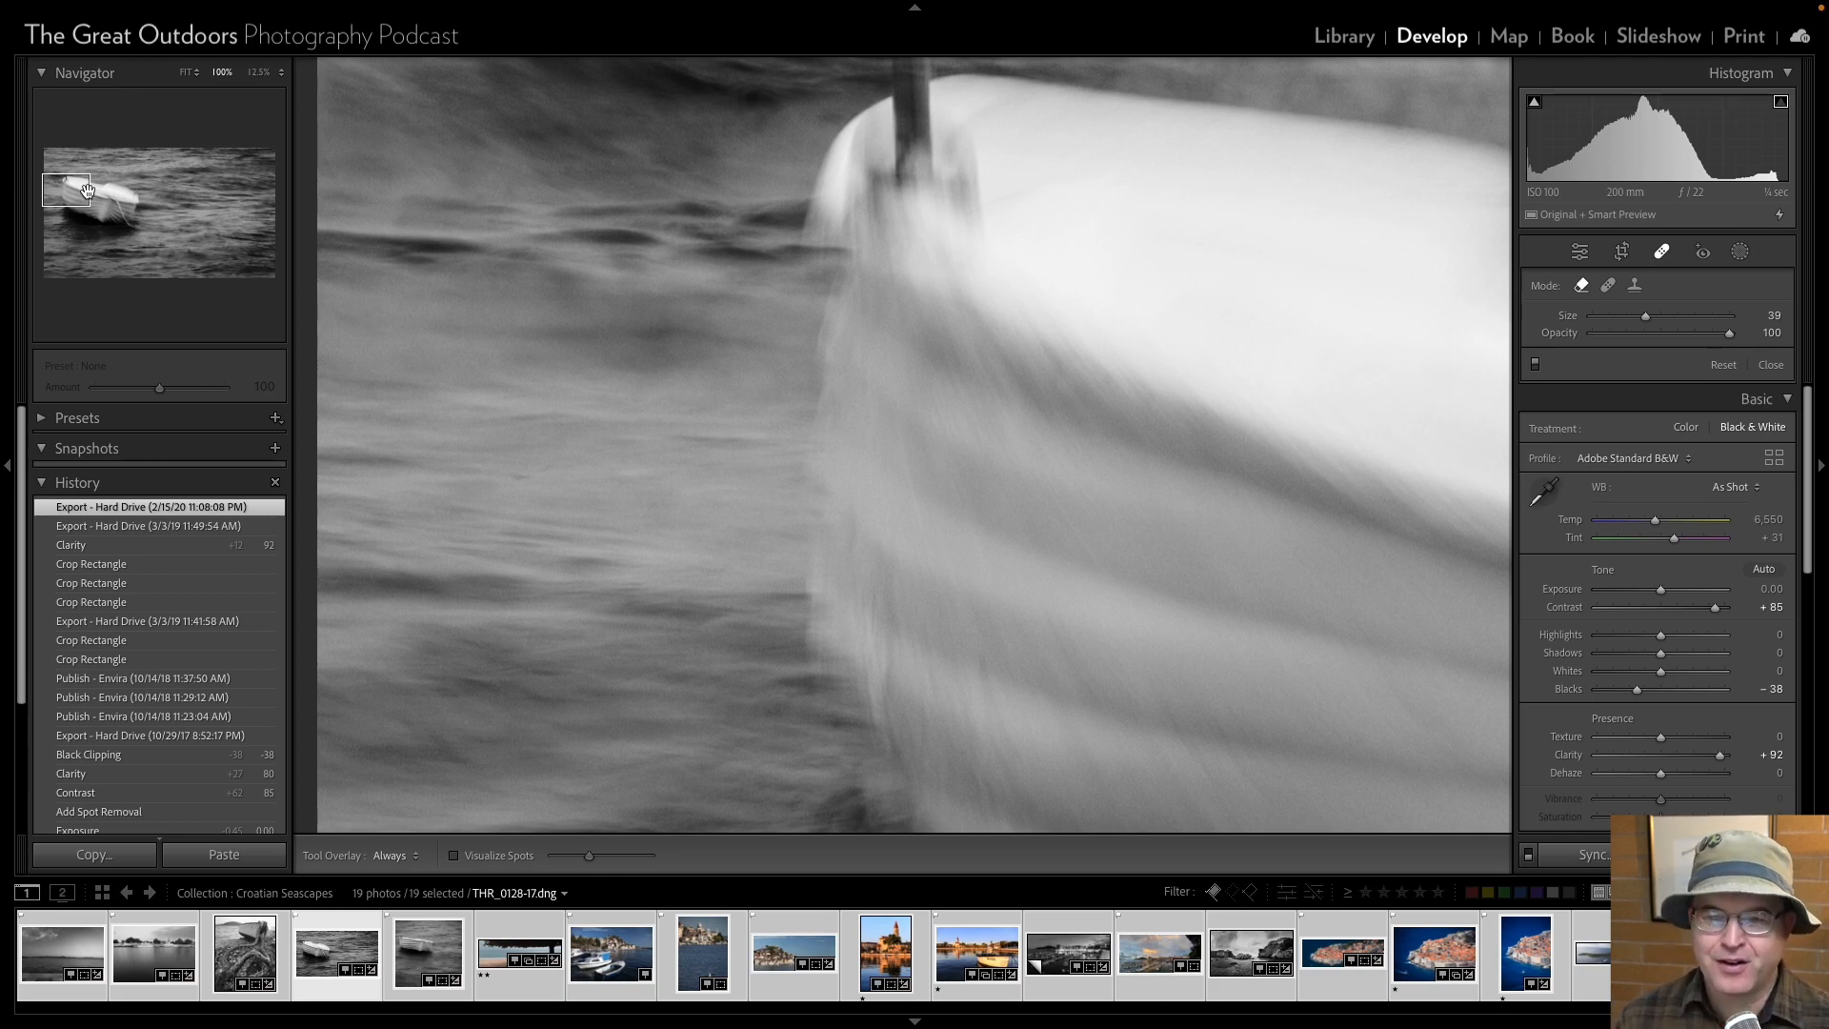
key("Page_Down")
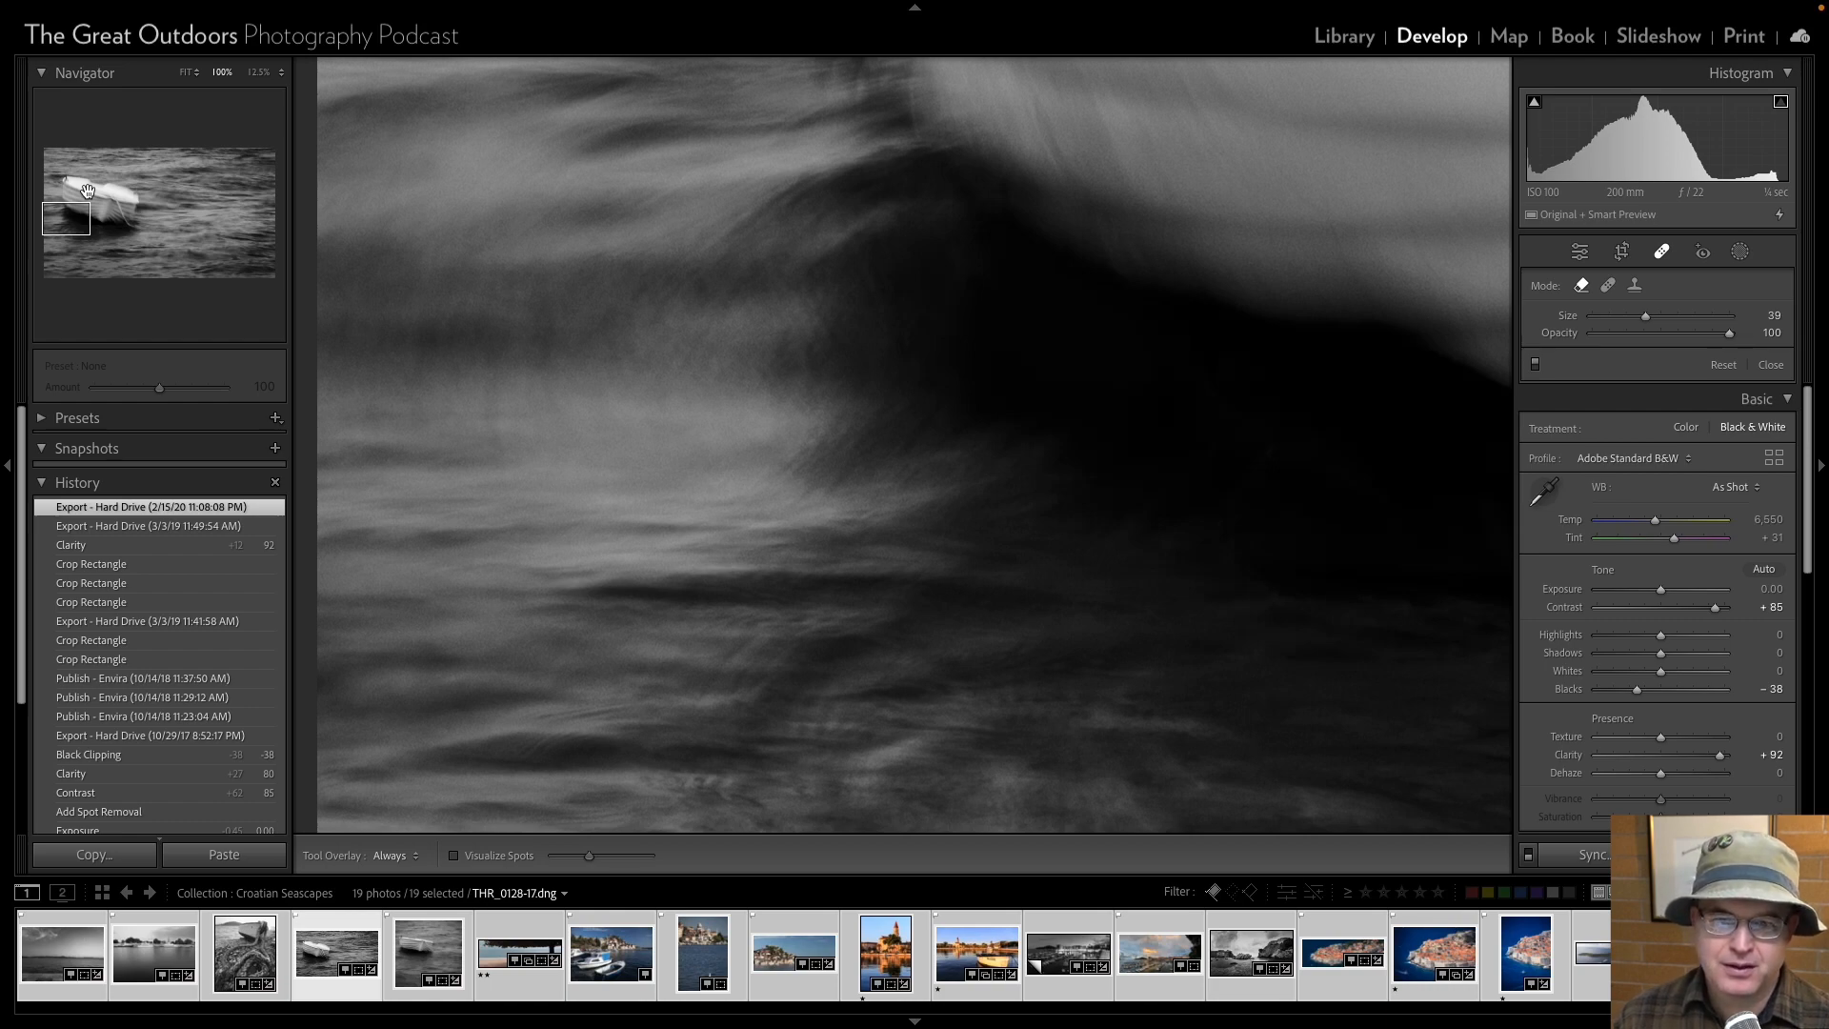
key("Page_Down")
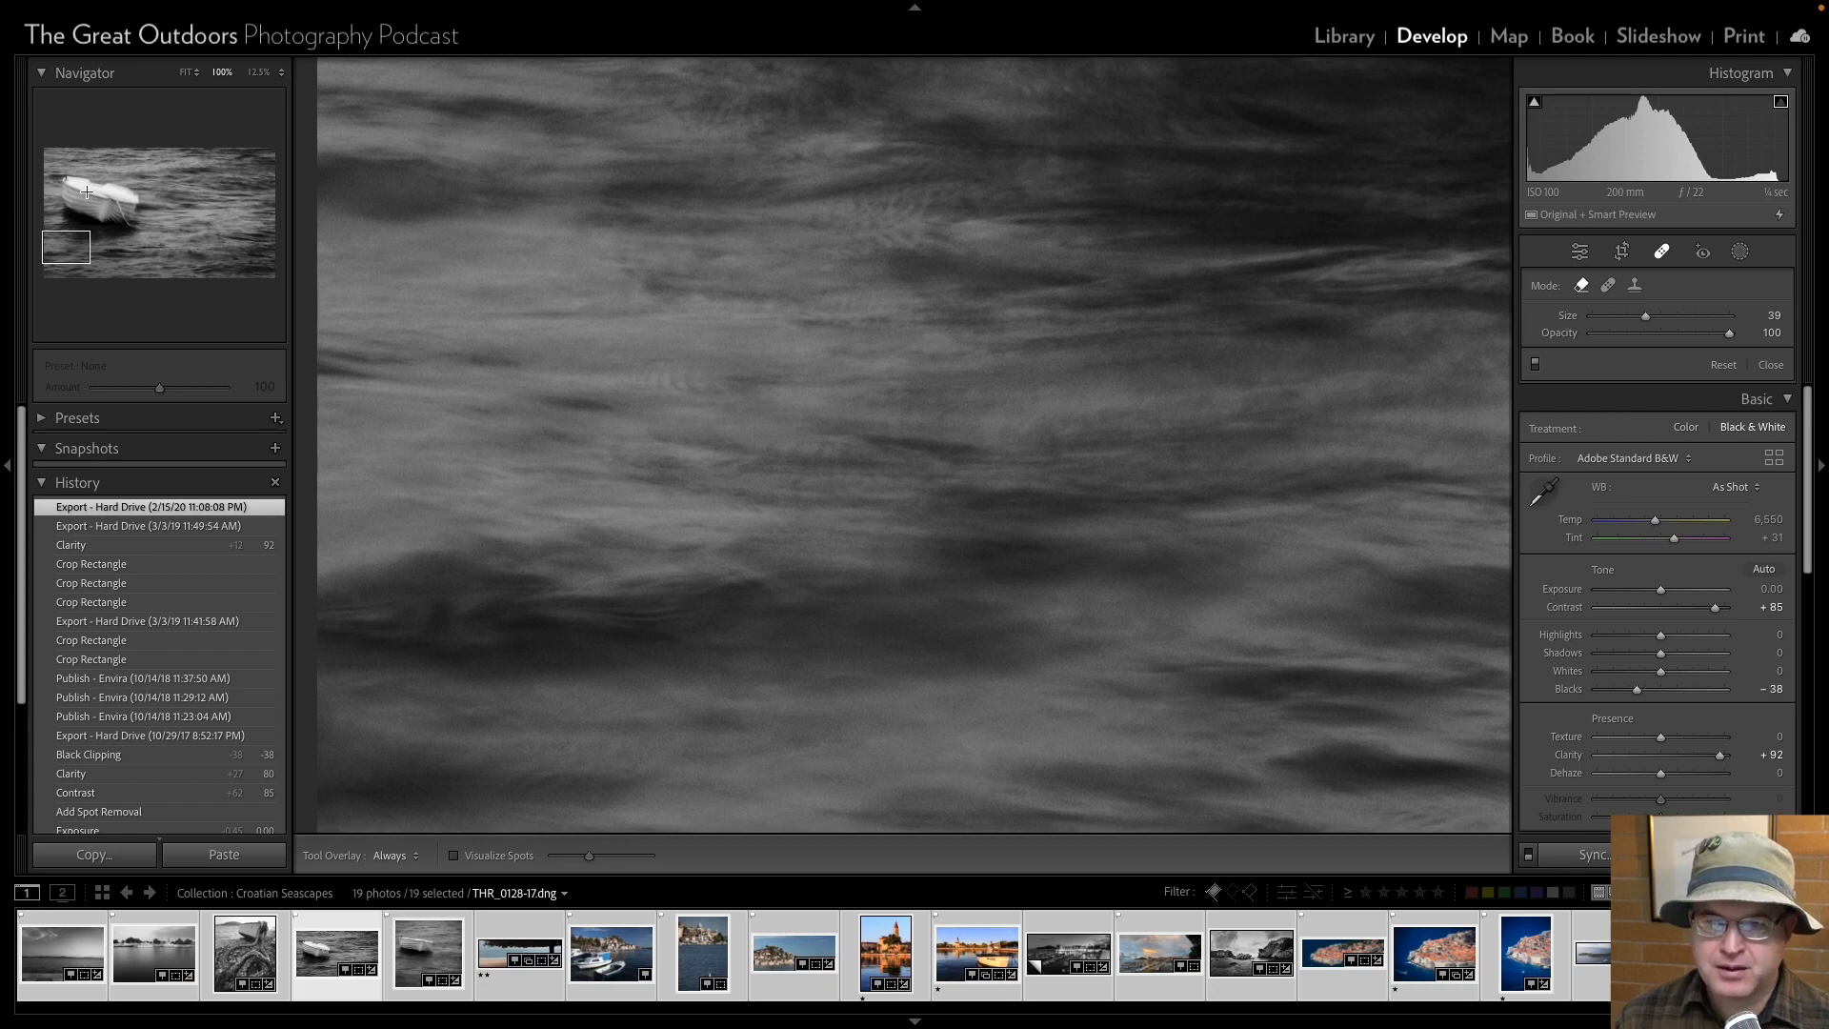
key("Page_Down")
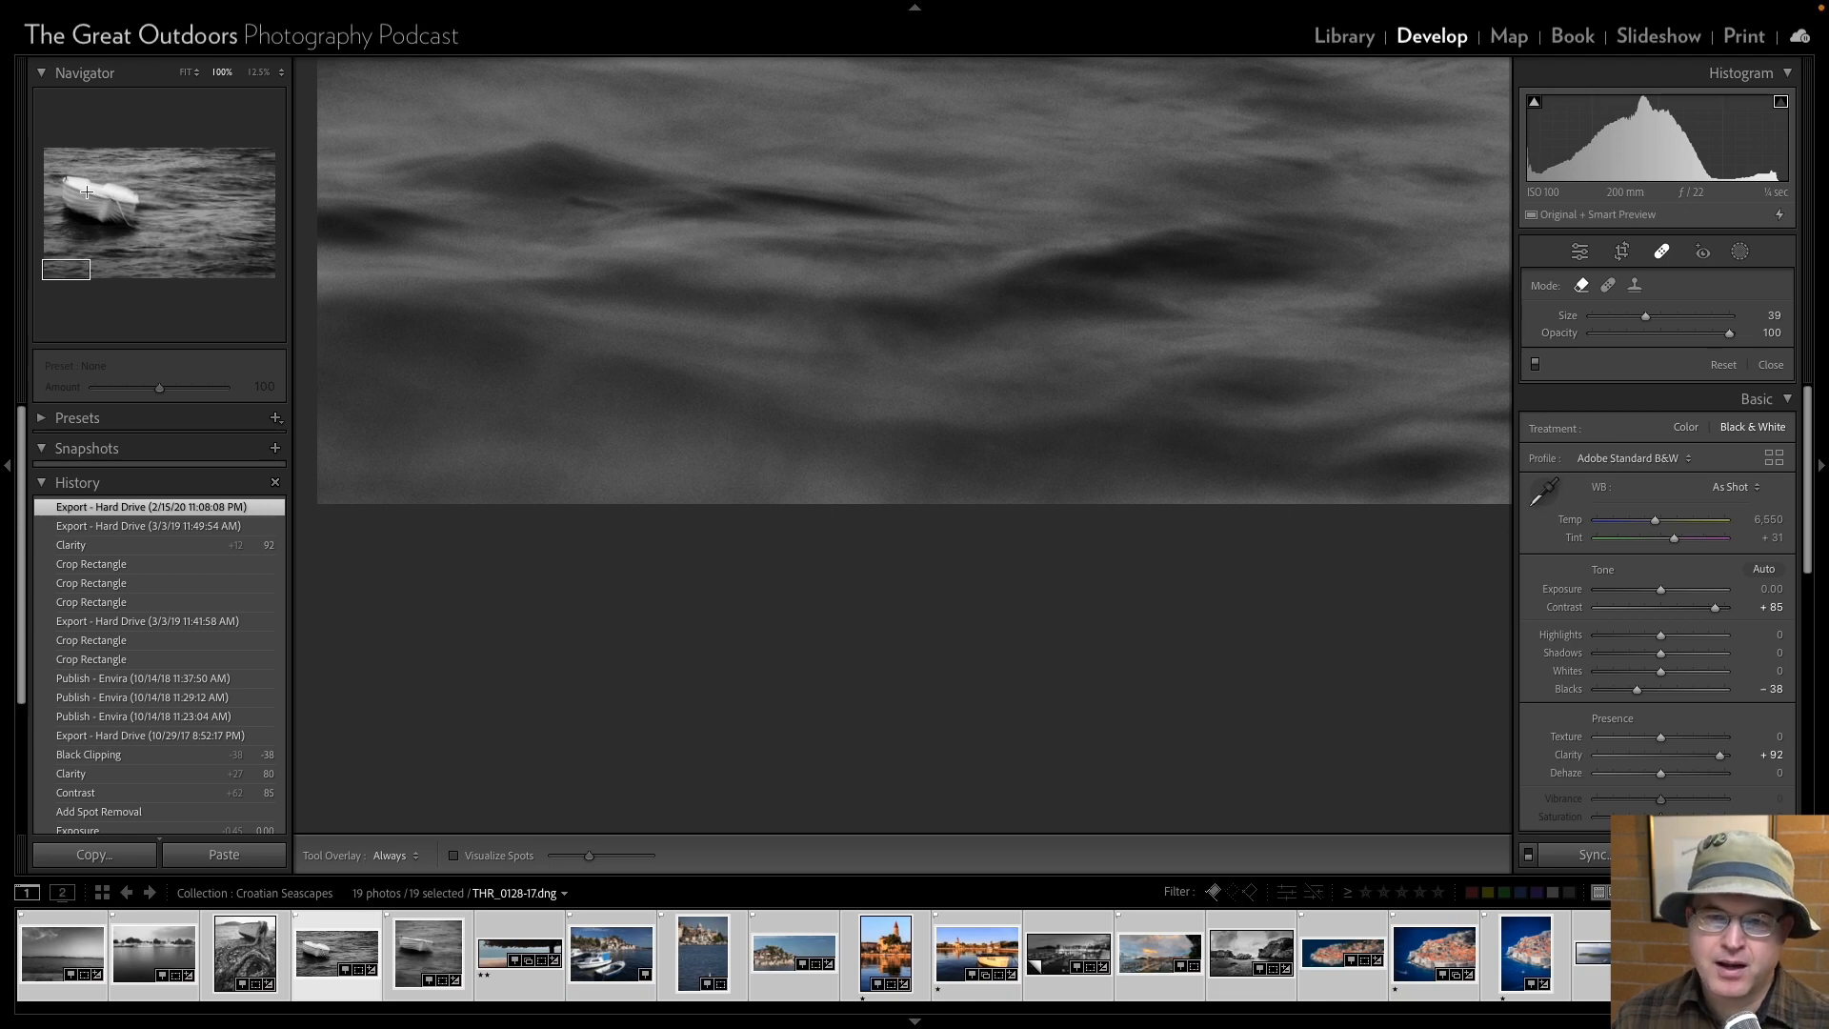
key("Page_Down")
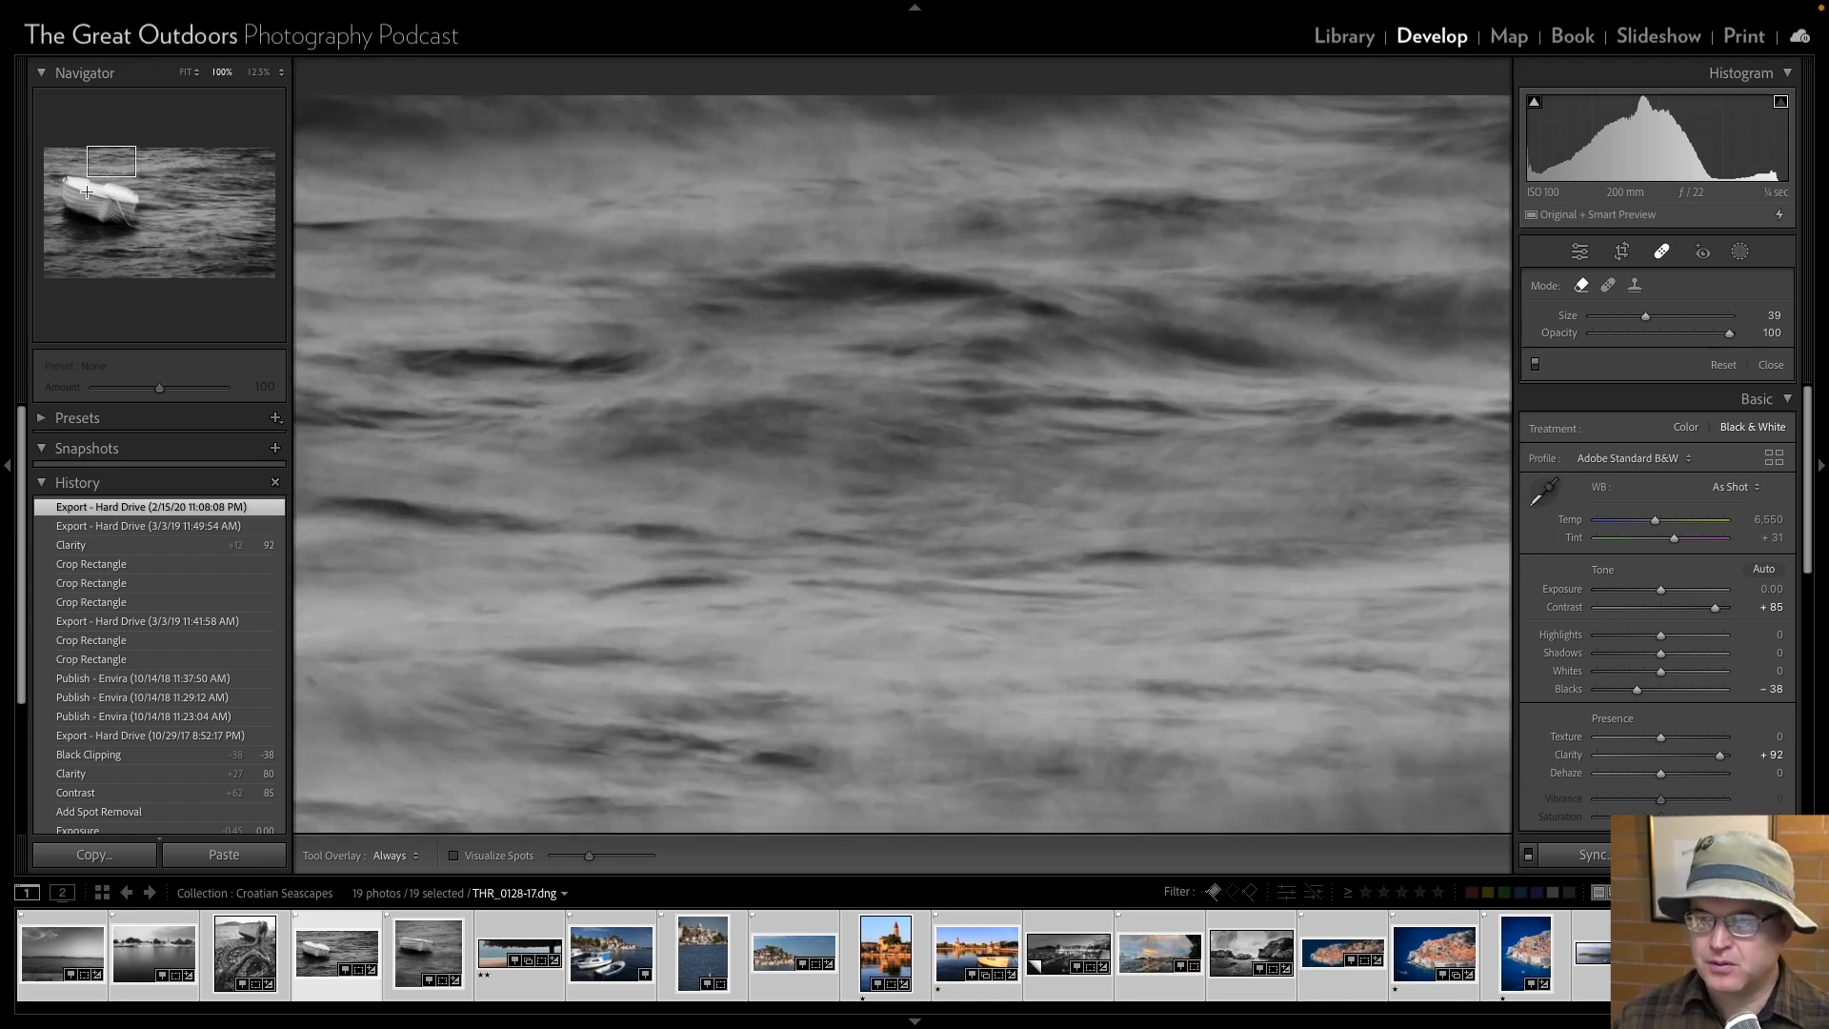
Try to remove the dust spot in the water above the boat with a size 19 content-aware Remove brush, and delete that correction.
key("bracketleft")
key("bracketleft")
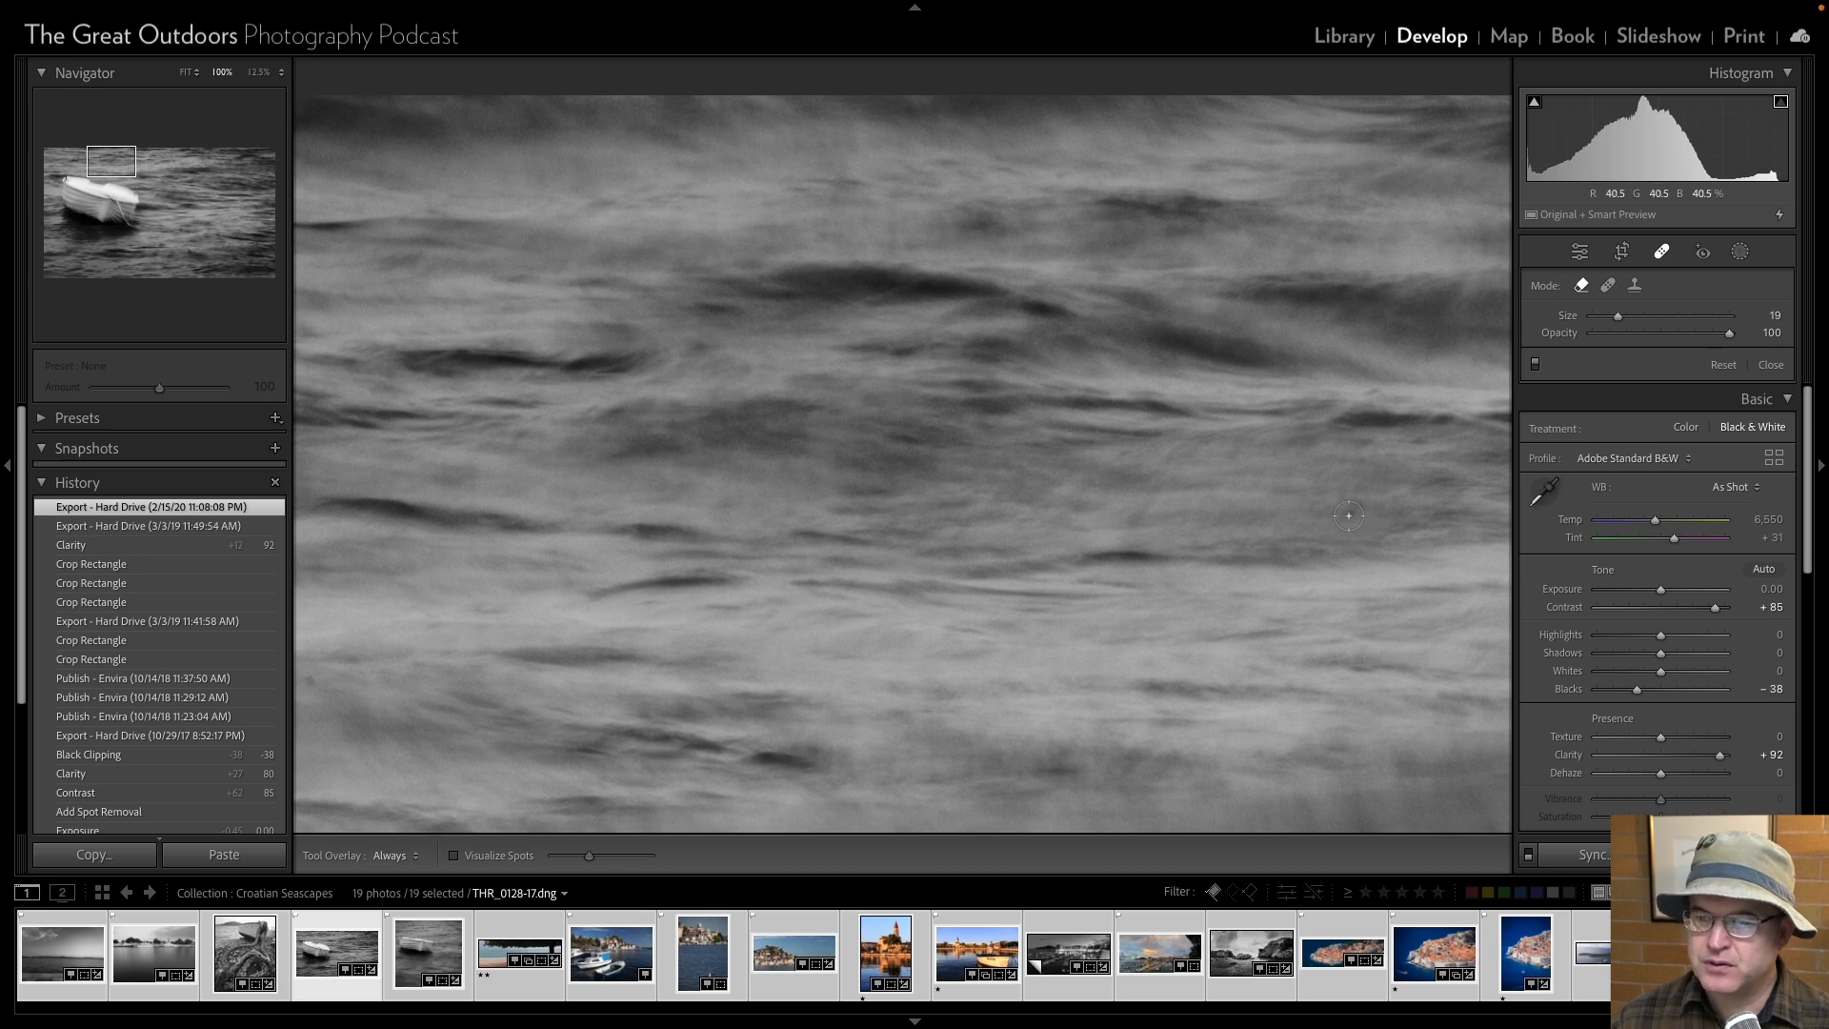
left_click(1349, 516)
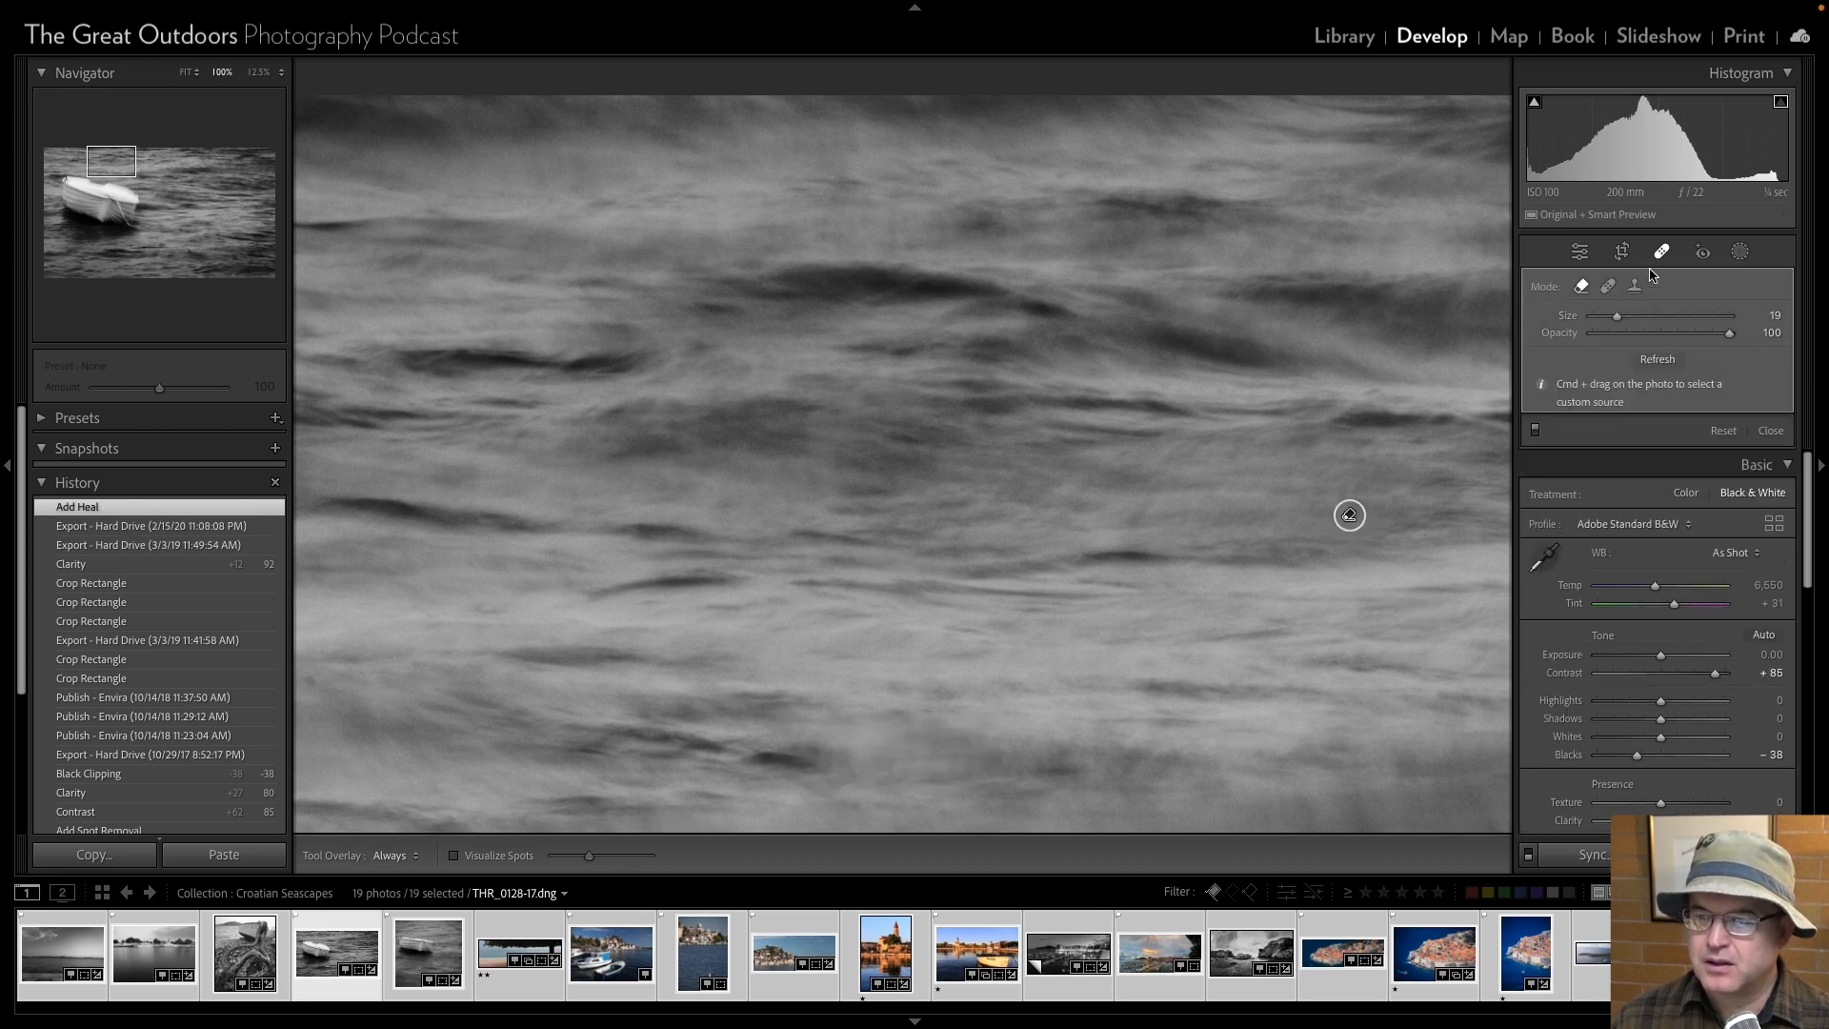
left_click(1580, 251)
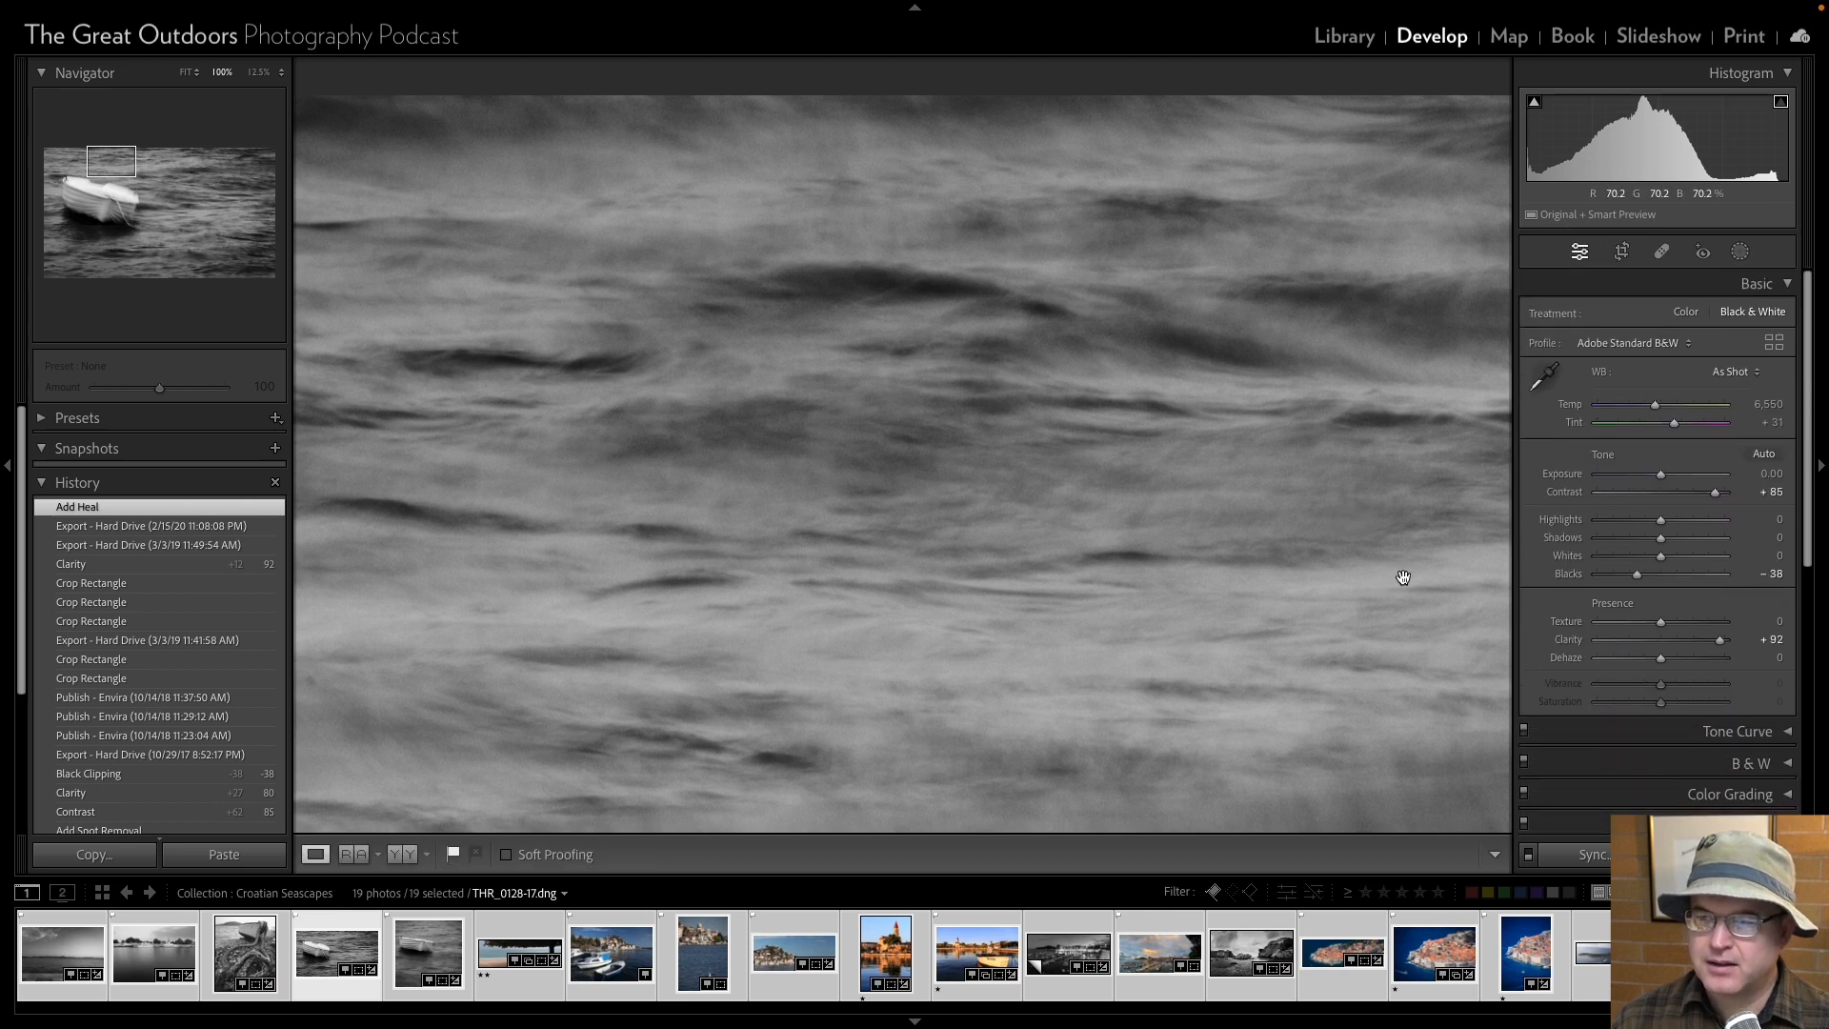
left_click(1661, 250)
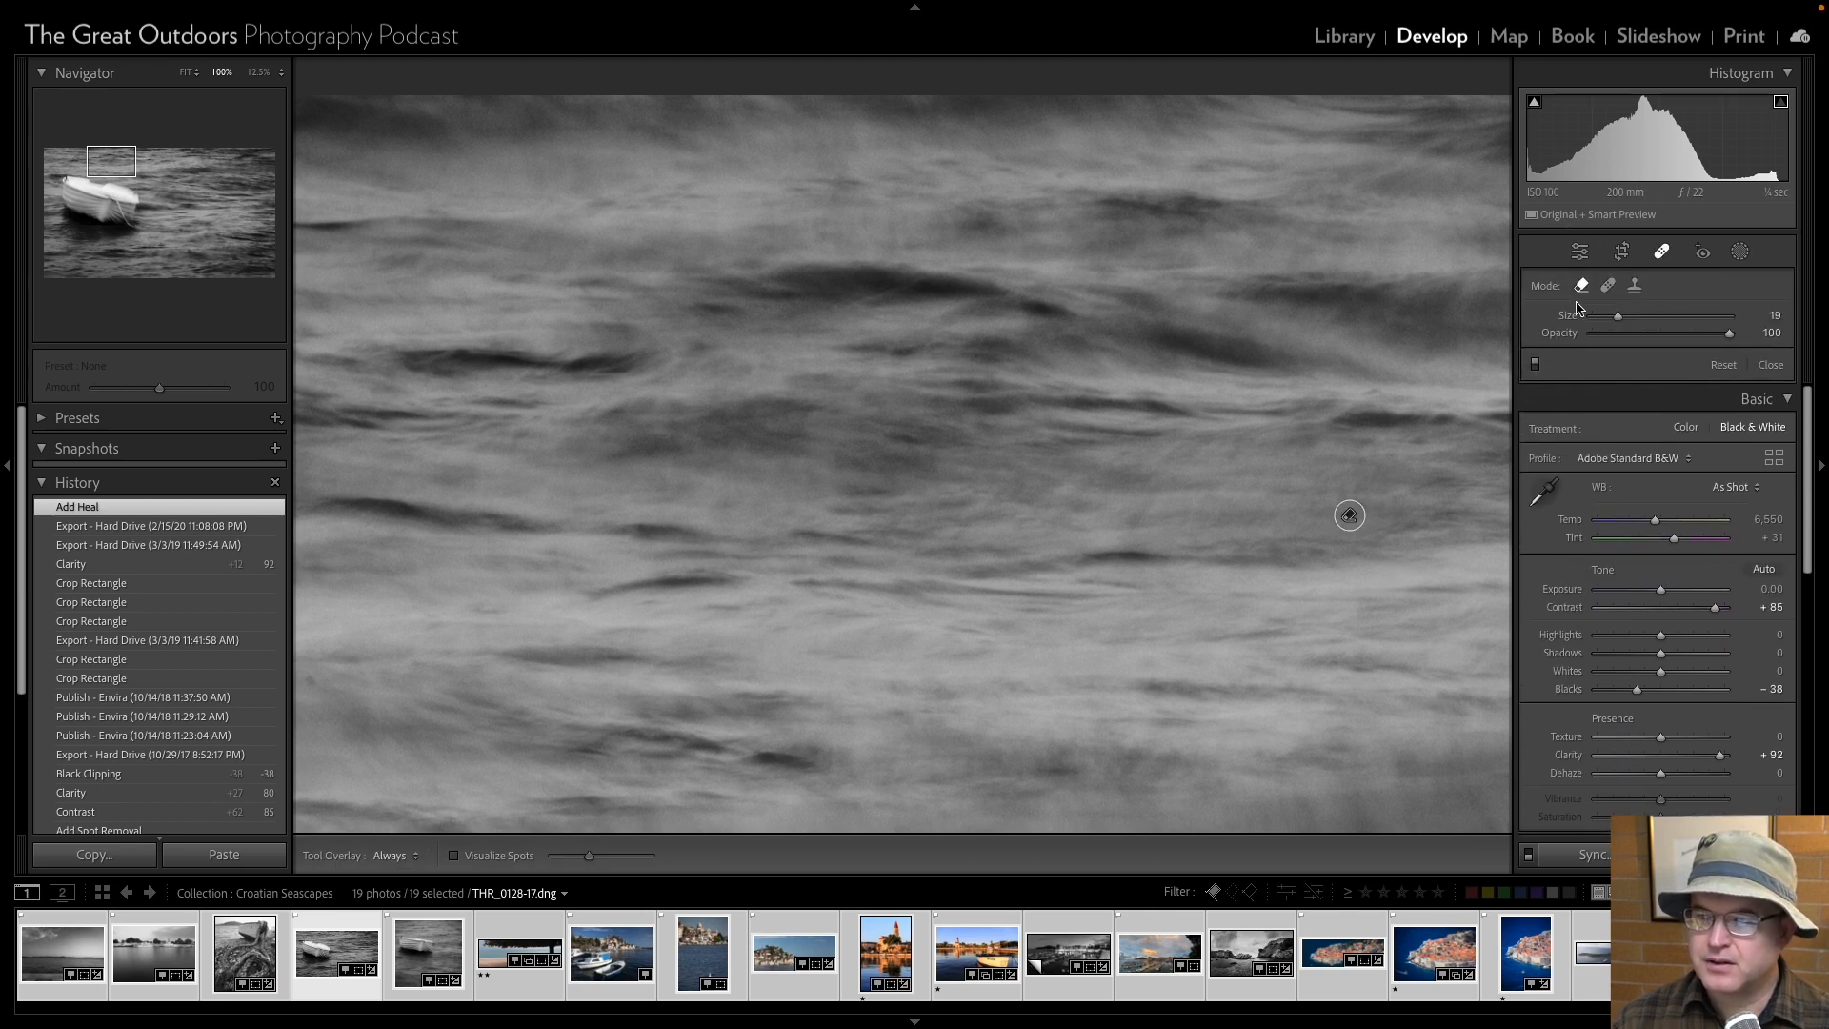
left_click(1350, 516)
key("Delete")
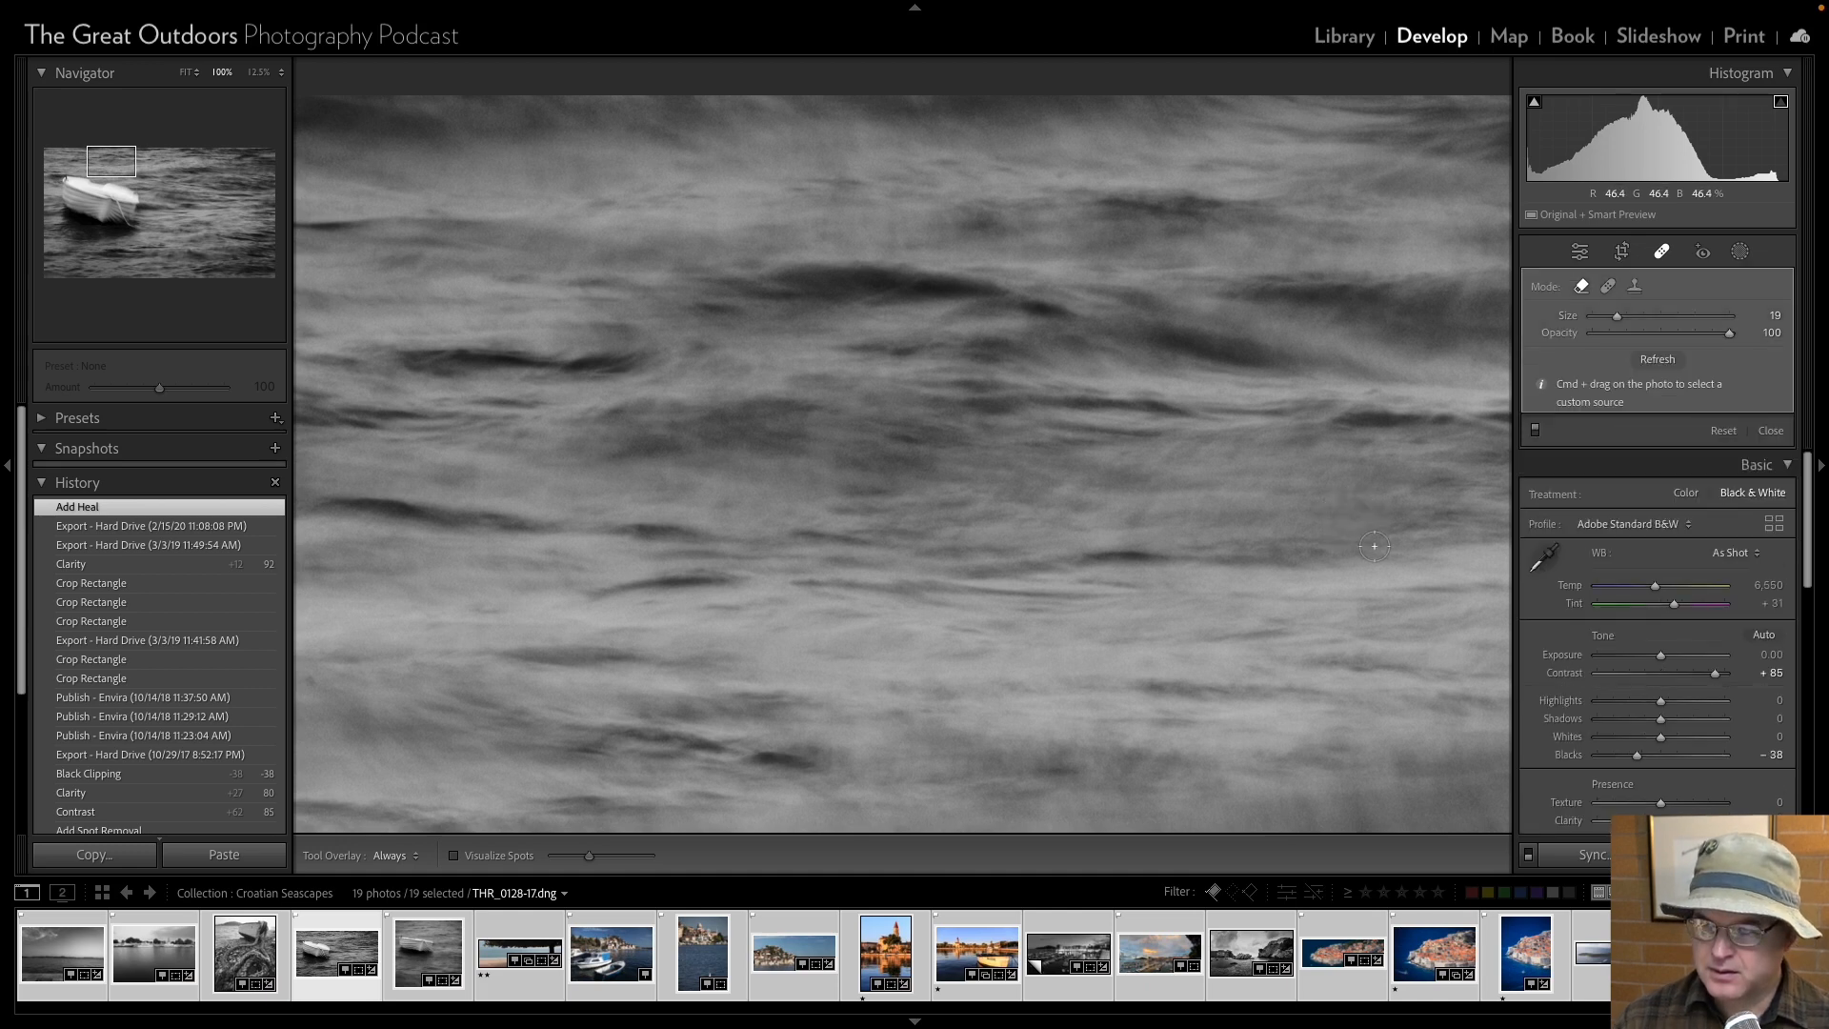
Retouch the dust spot above the boat in Heal mode with Feather 57 and Opacity 100, and leave the healing tool.
left_click(1608, 285)
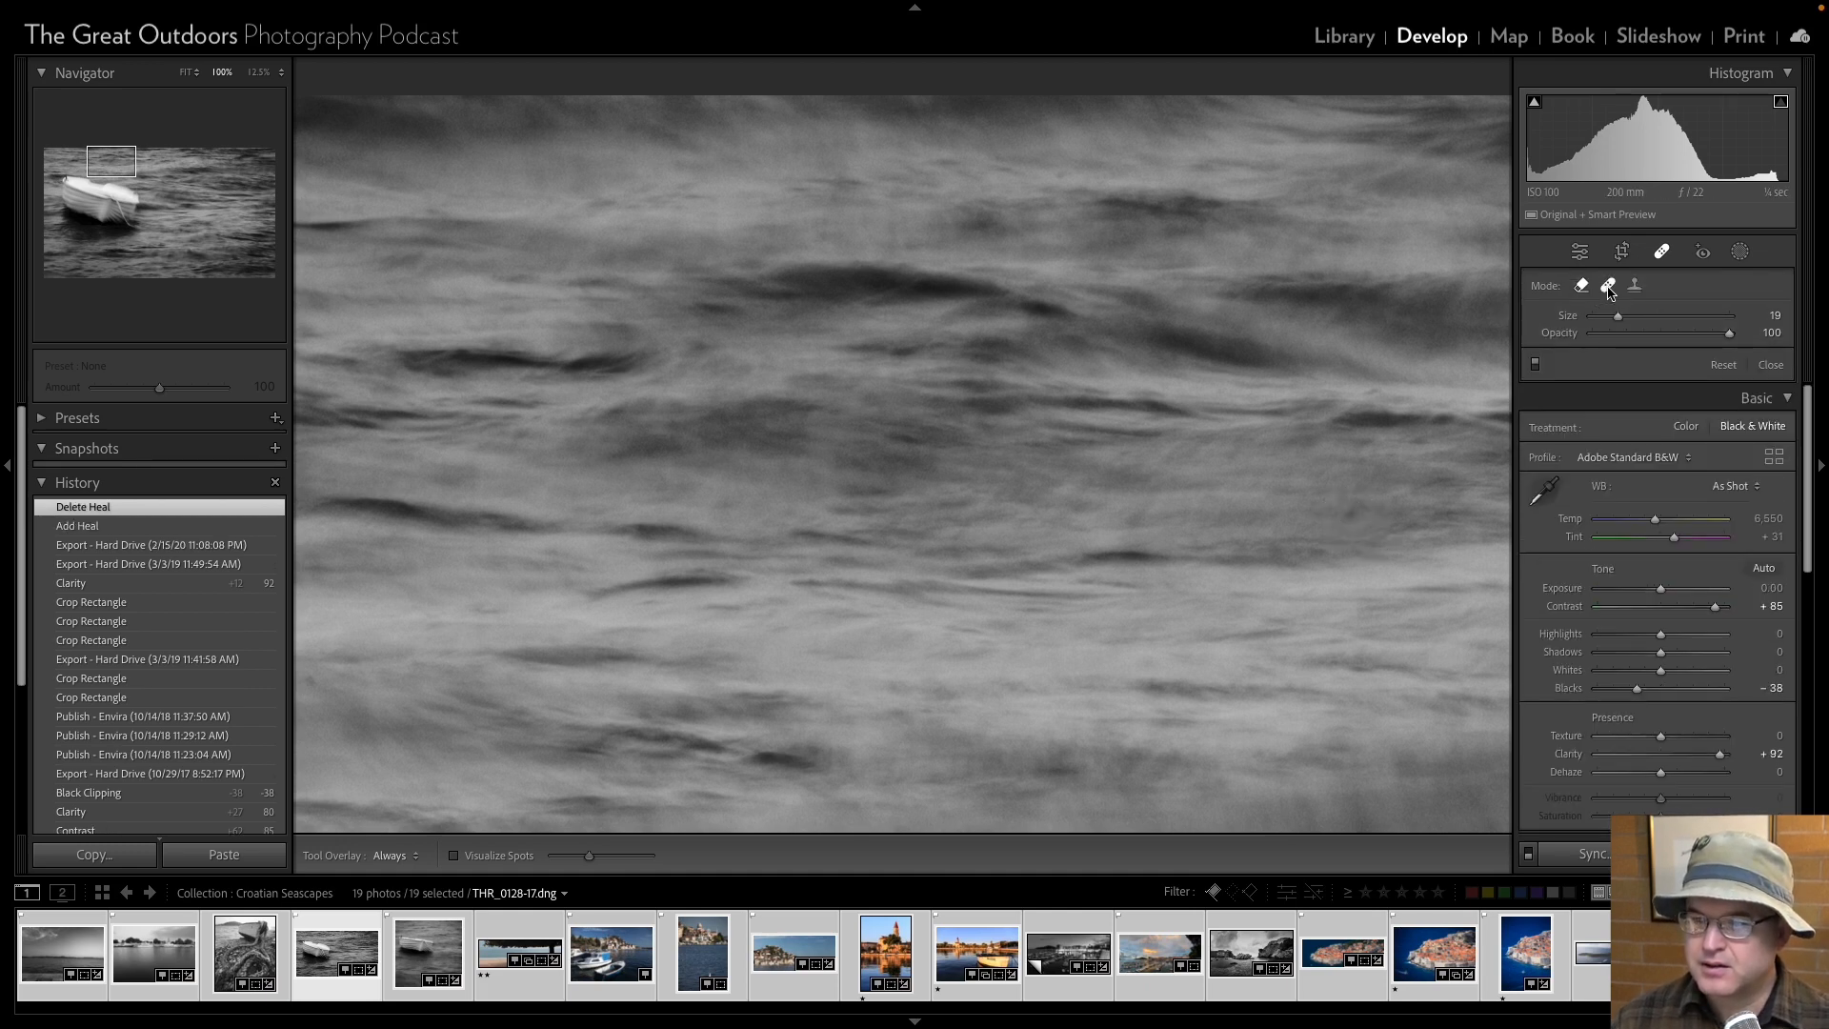
left_click(1350, 515)
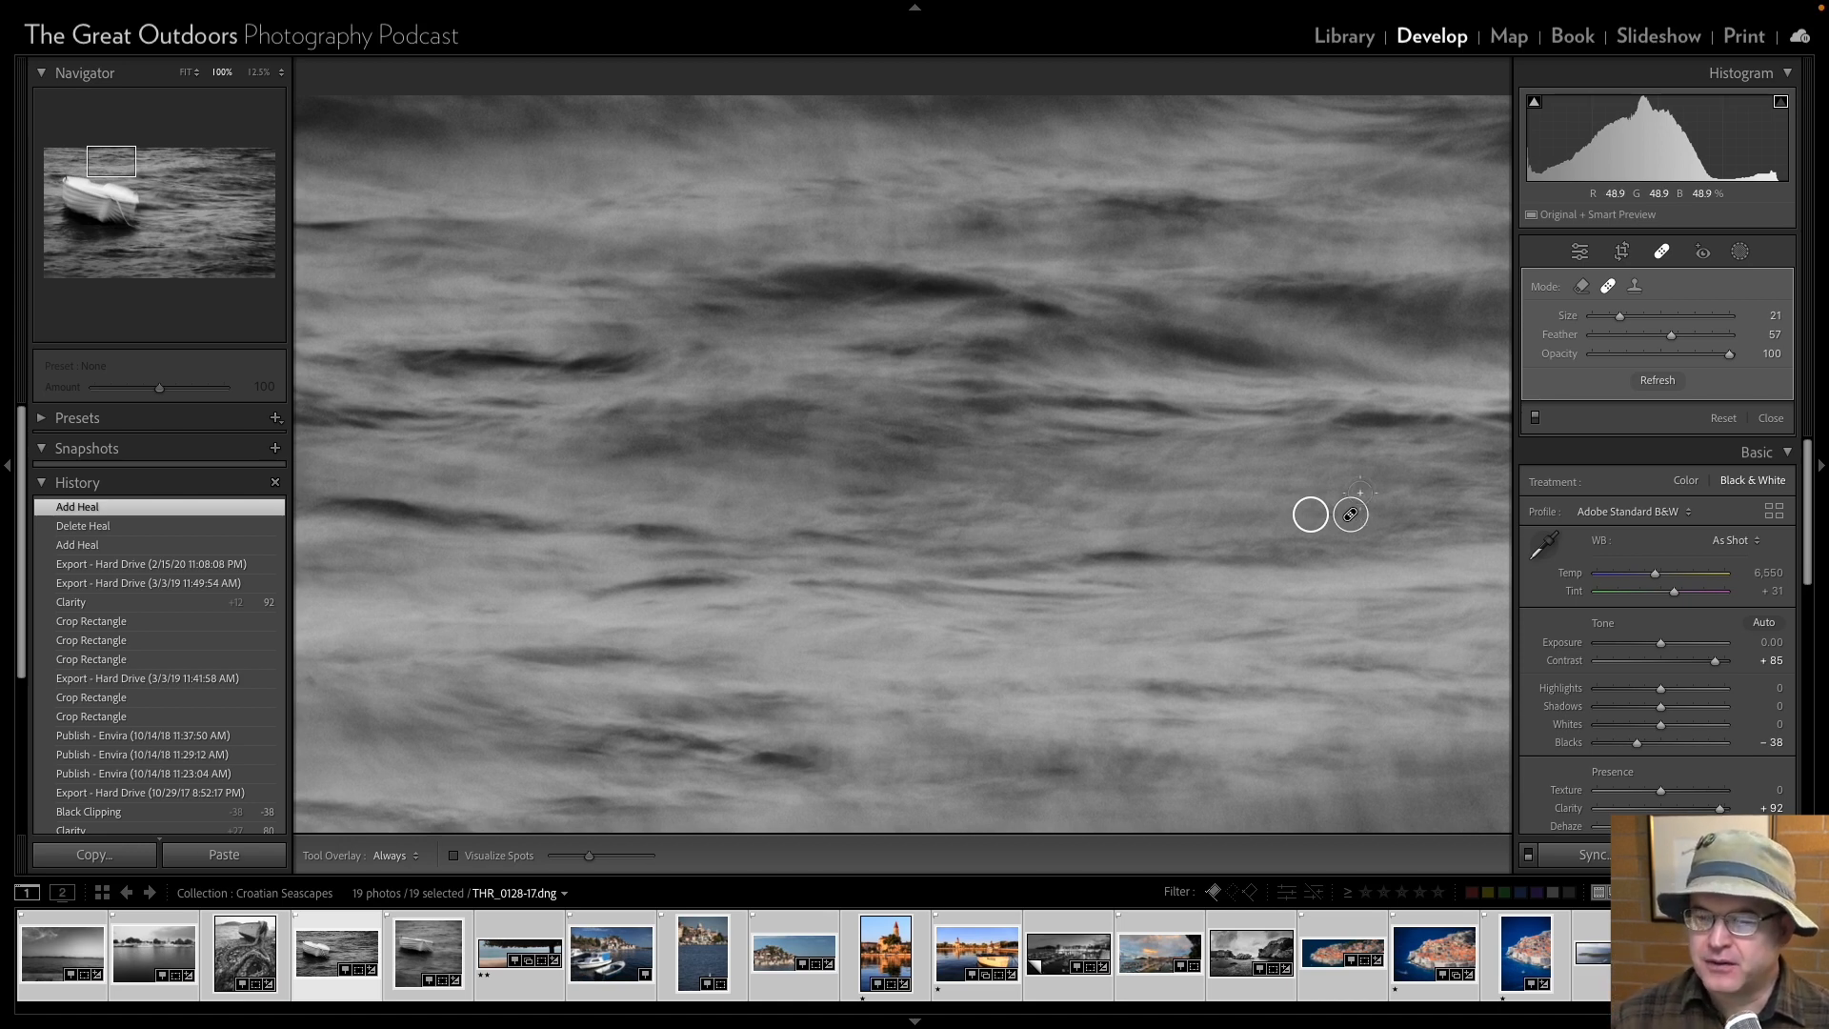
left_click(1579, 253)
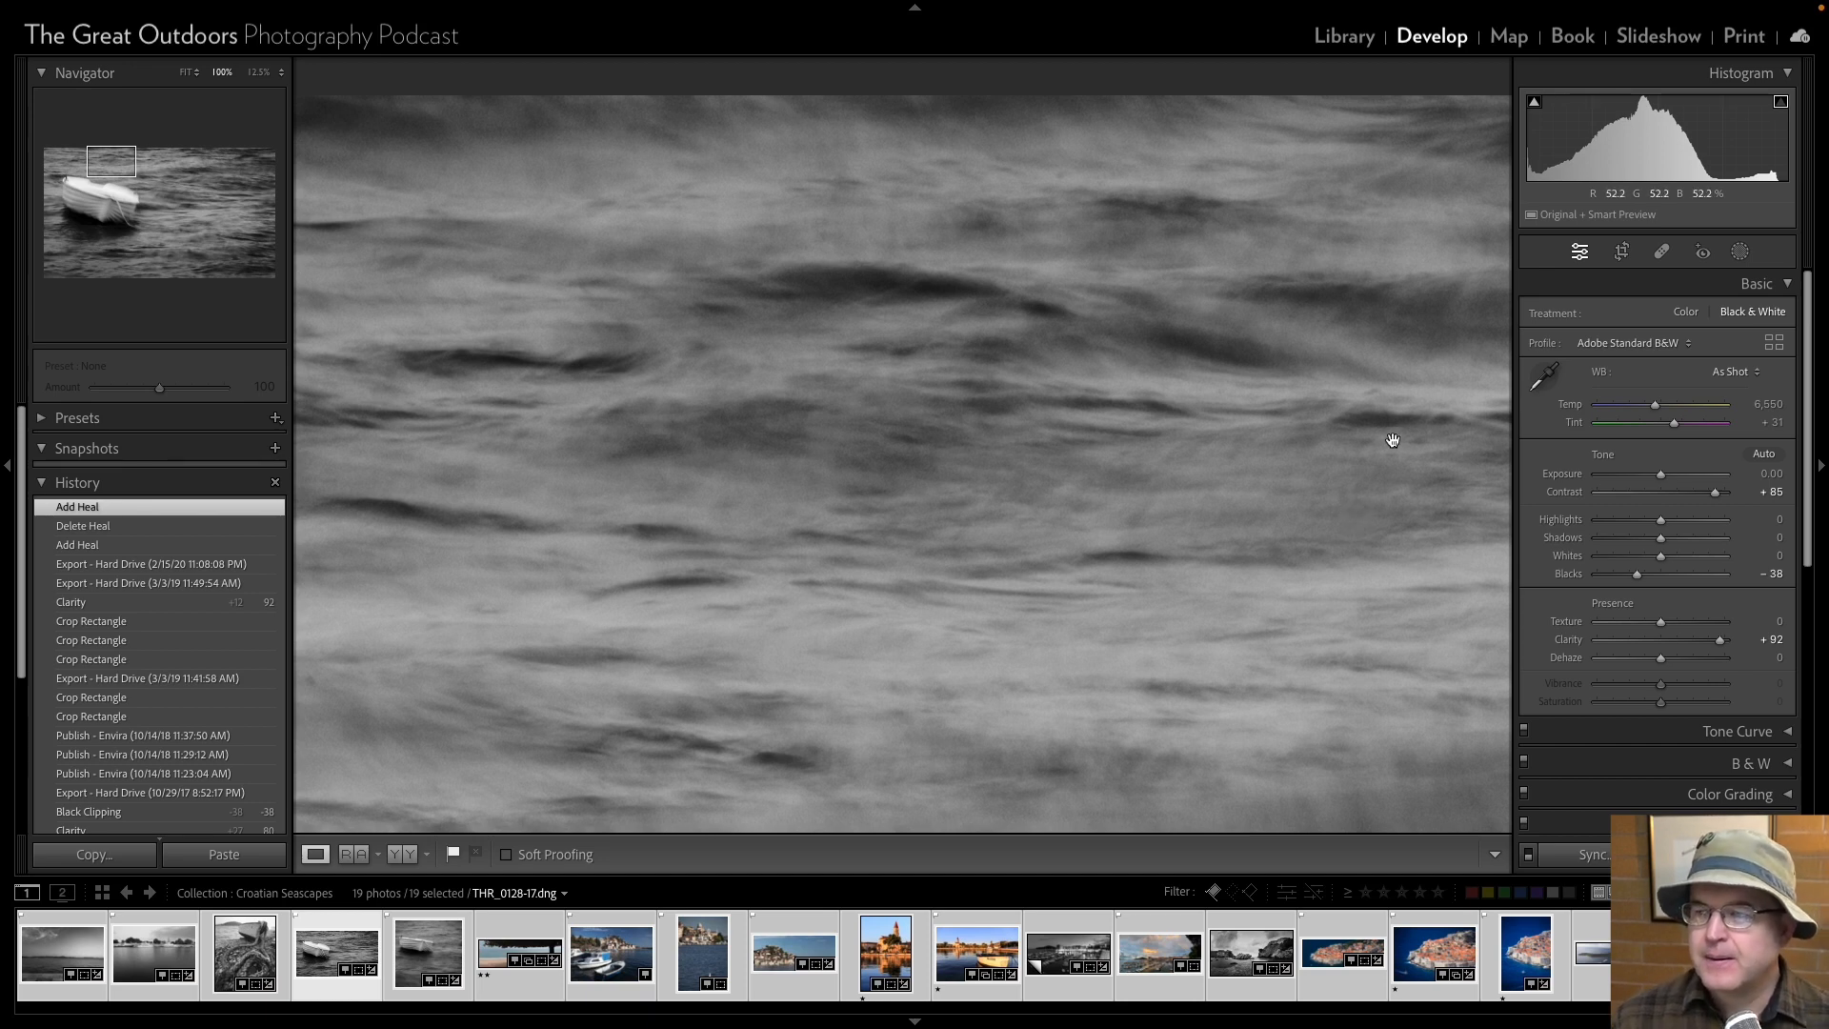
Move the sampling source of the heal above the boat to the water at its upper left, and leave the healing tool.
left_click(1661, 252)
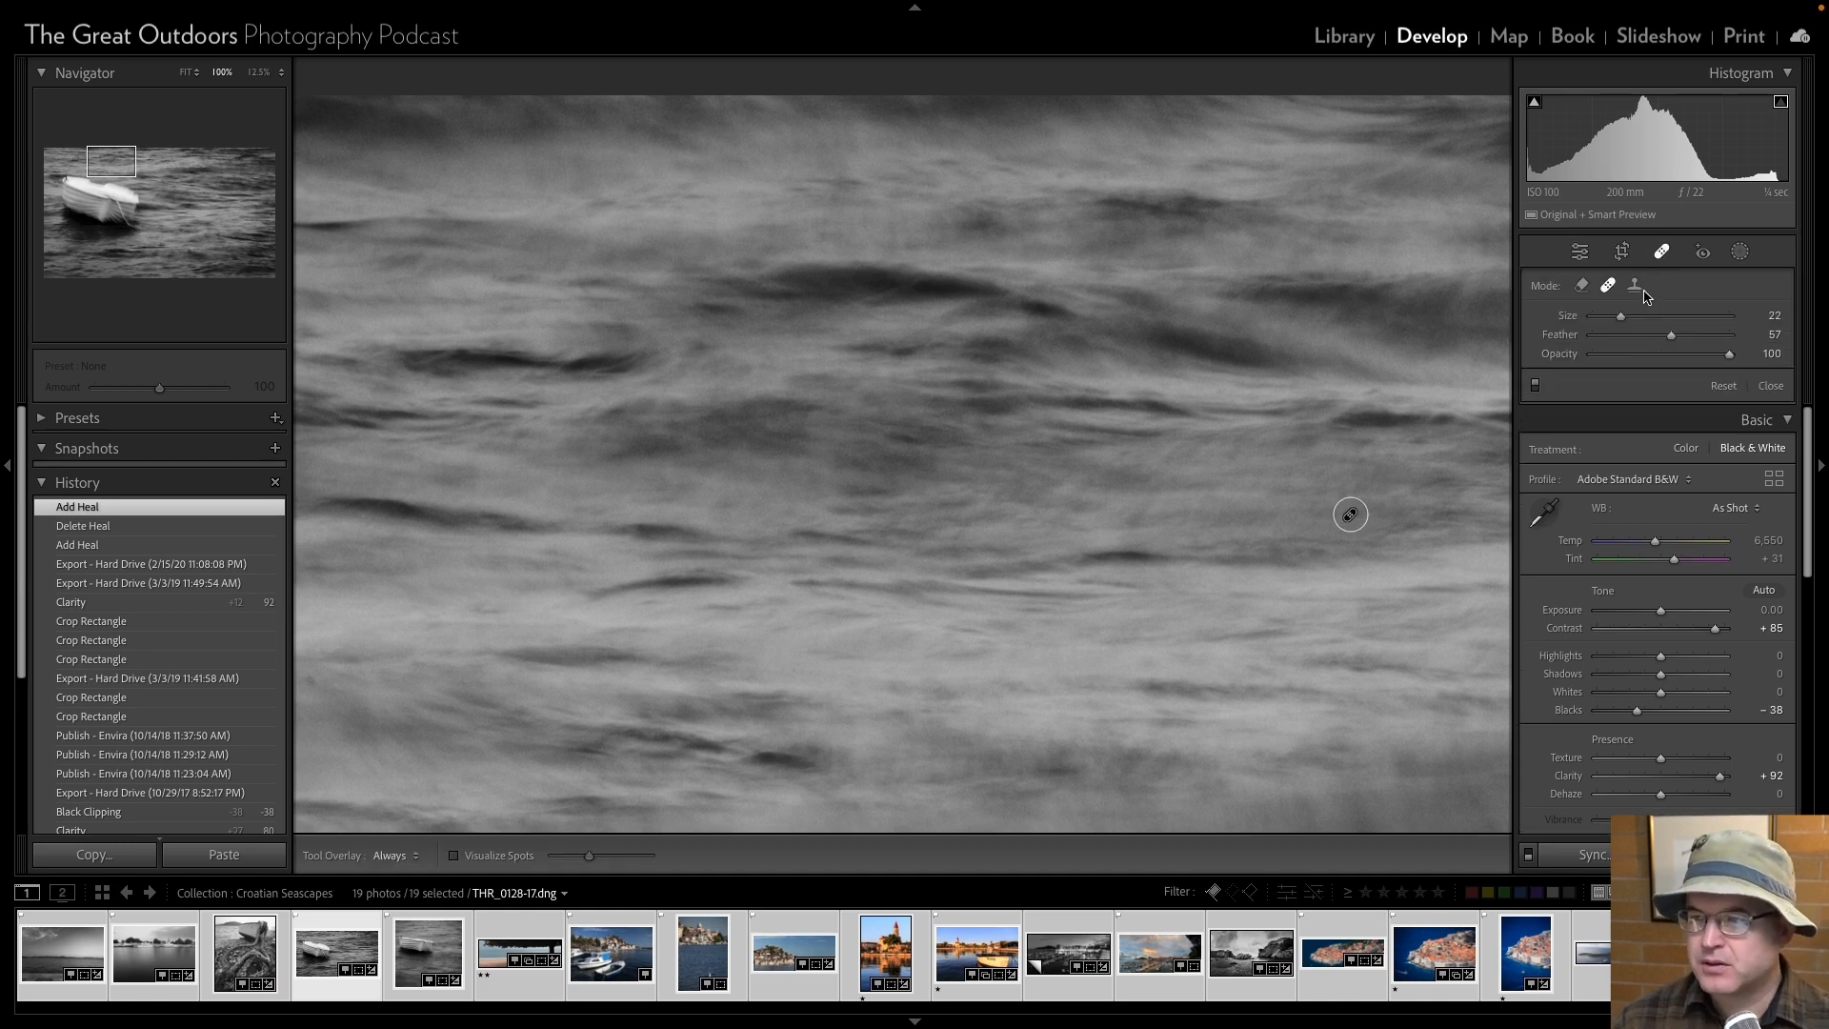
left_click(1315, 514)
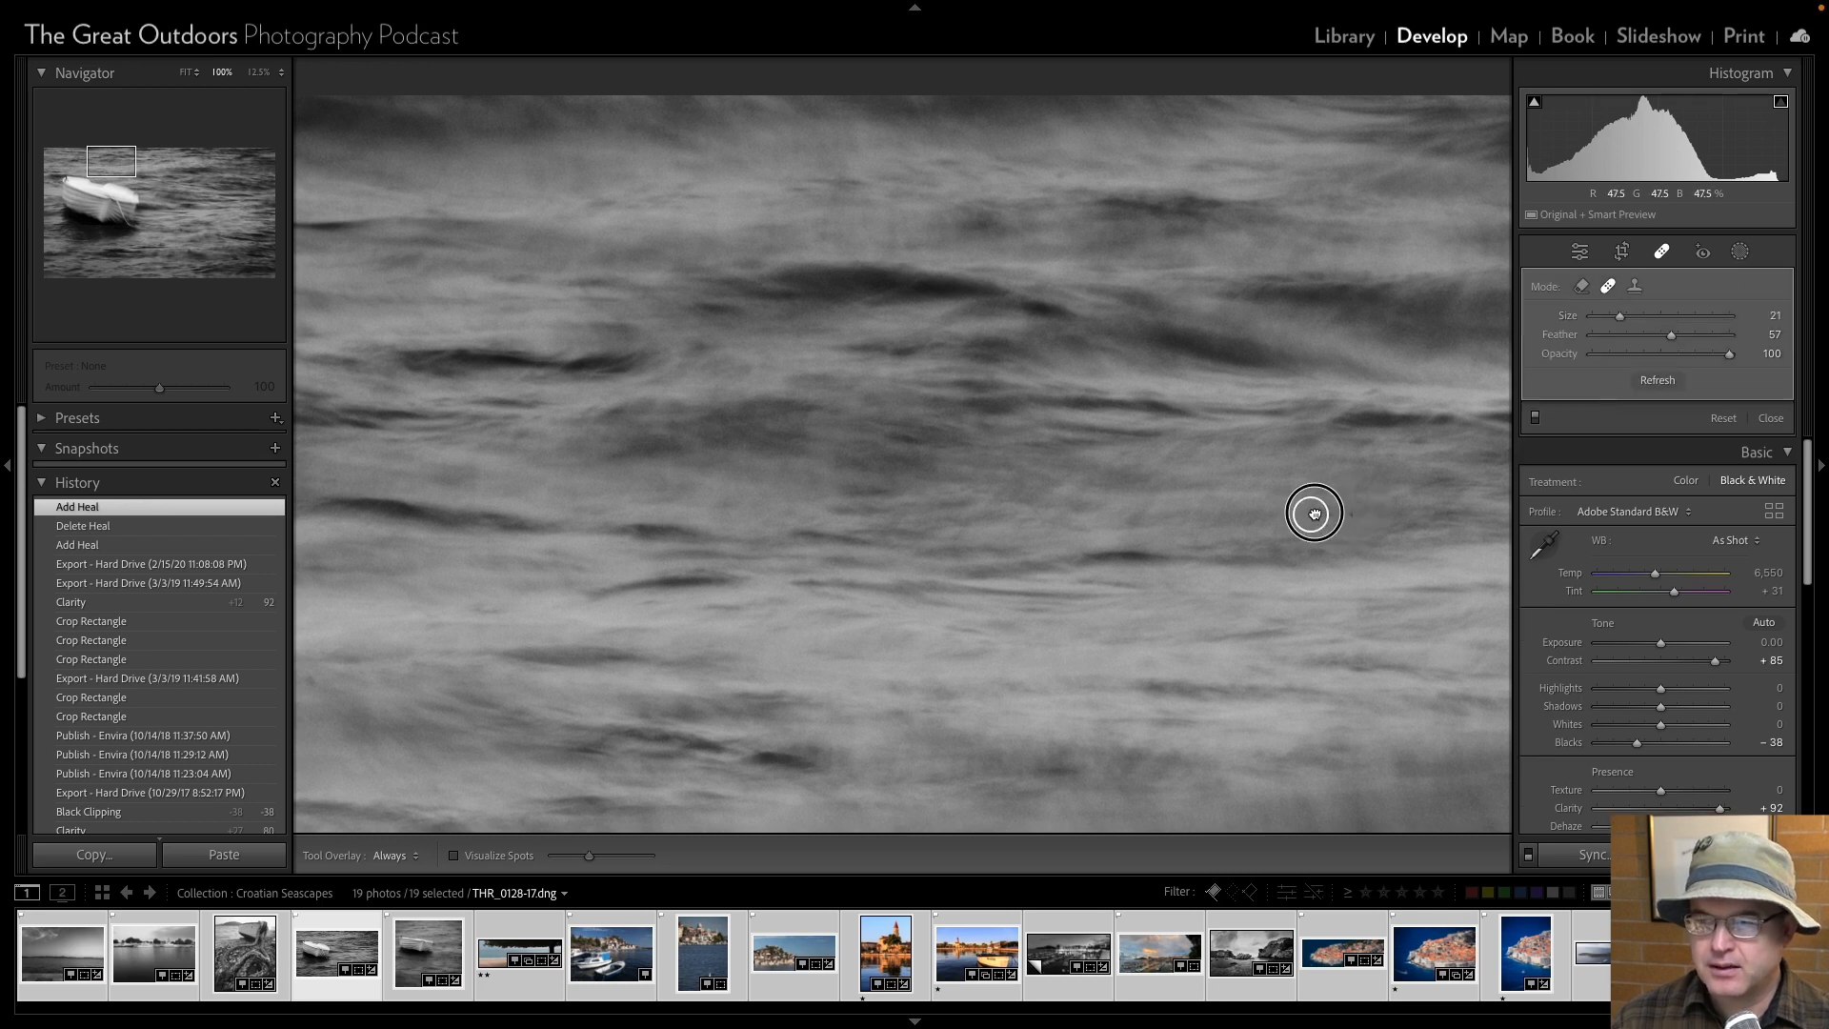
mouse_move(1315, 515)
left_mouse_down()
mouse_move(1275, 511)
mouse_move(1270, 486)
mouse_move(1272, 505)
left_mouse_up()
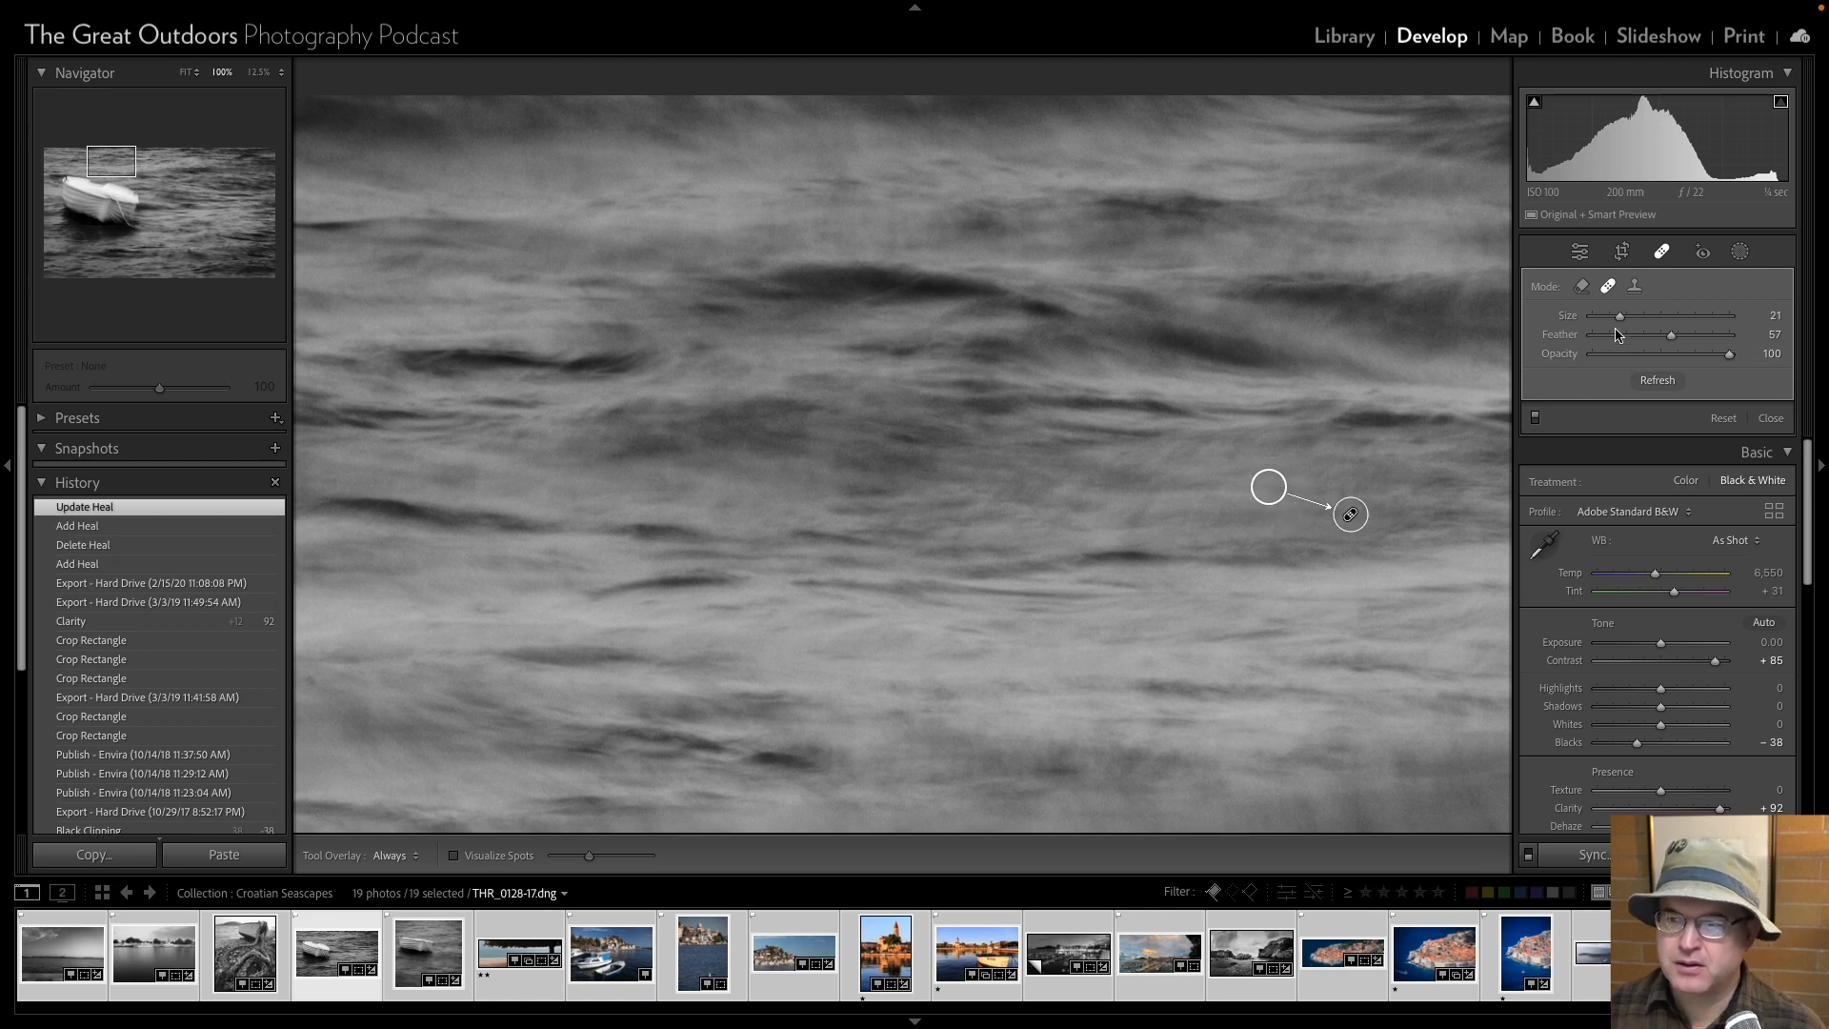
left_click(1579, 250)
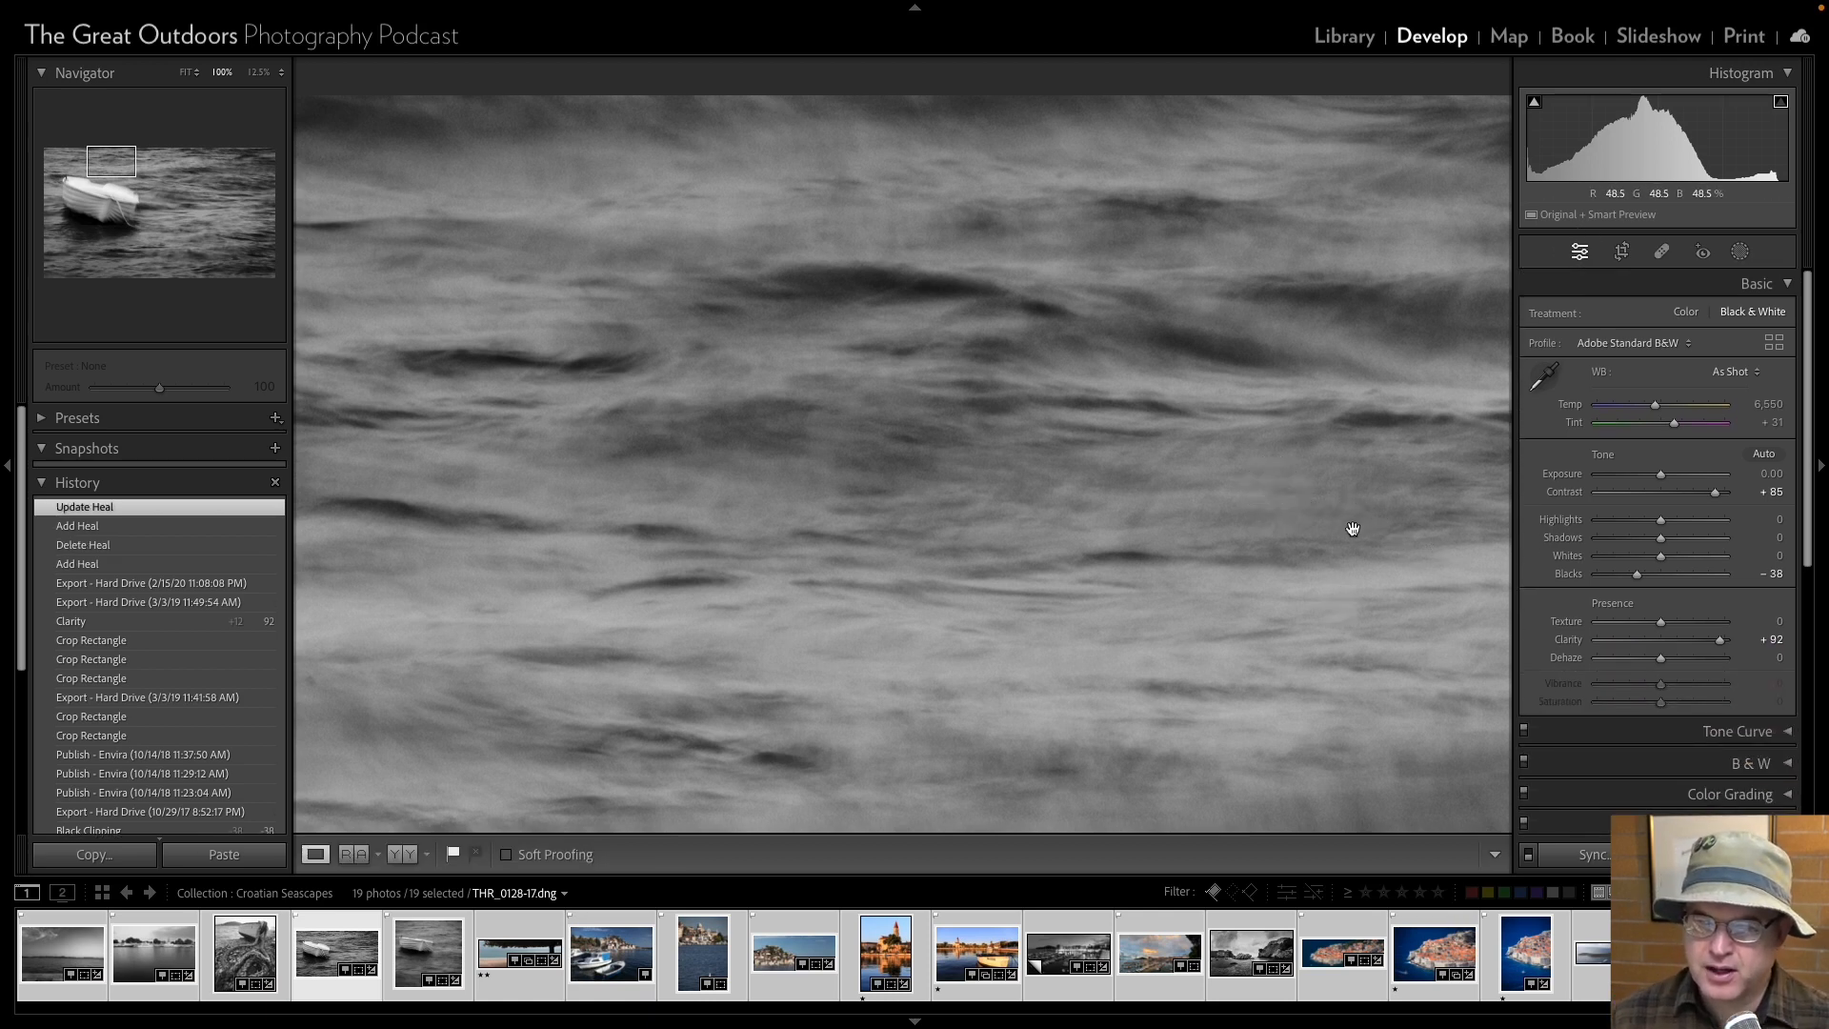
Heal another dust spot above the boat, check the column down to the photo's lower edge, and heal one in the next column, both at size 21.
left_click(1661, 250)
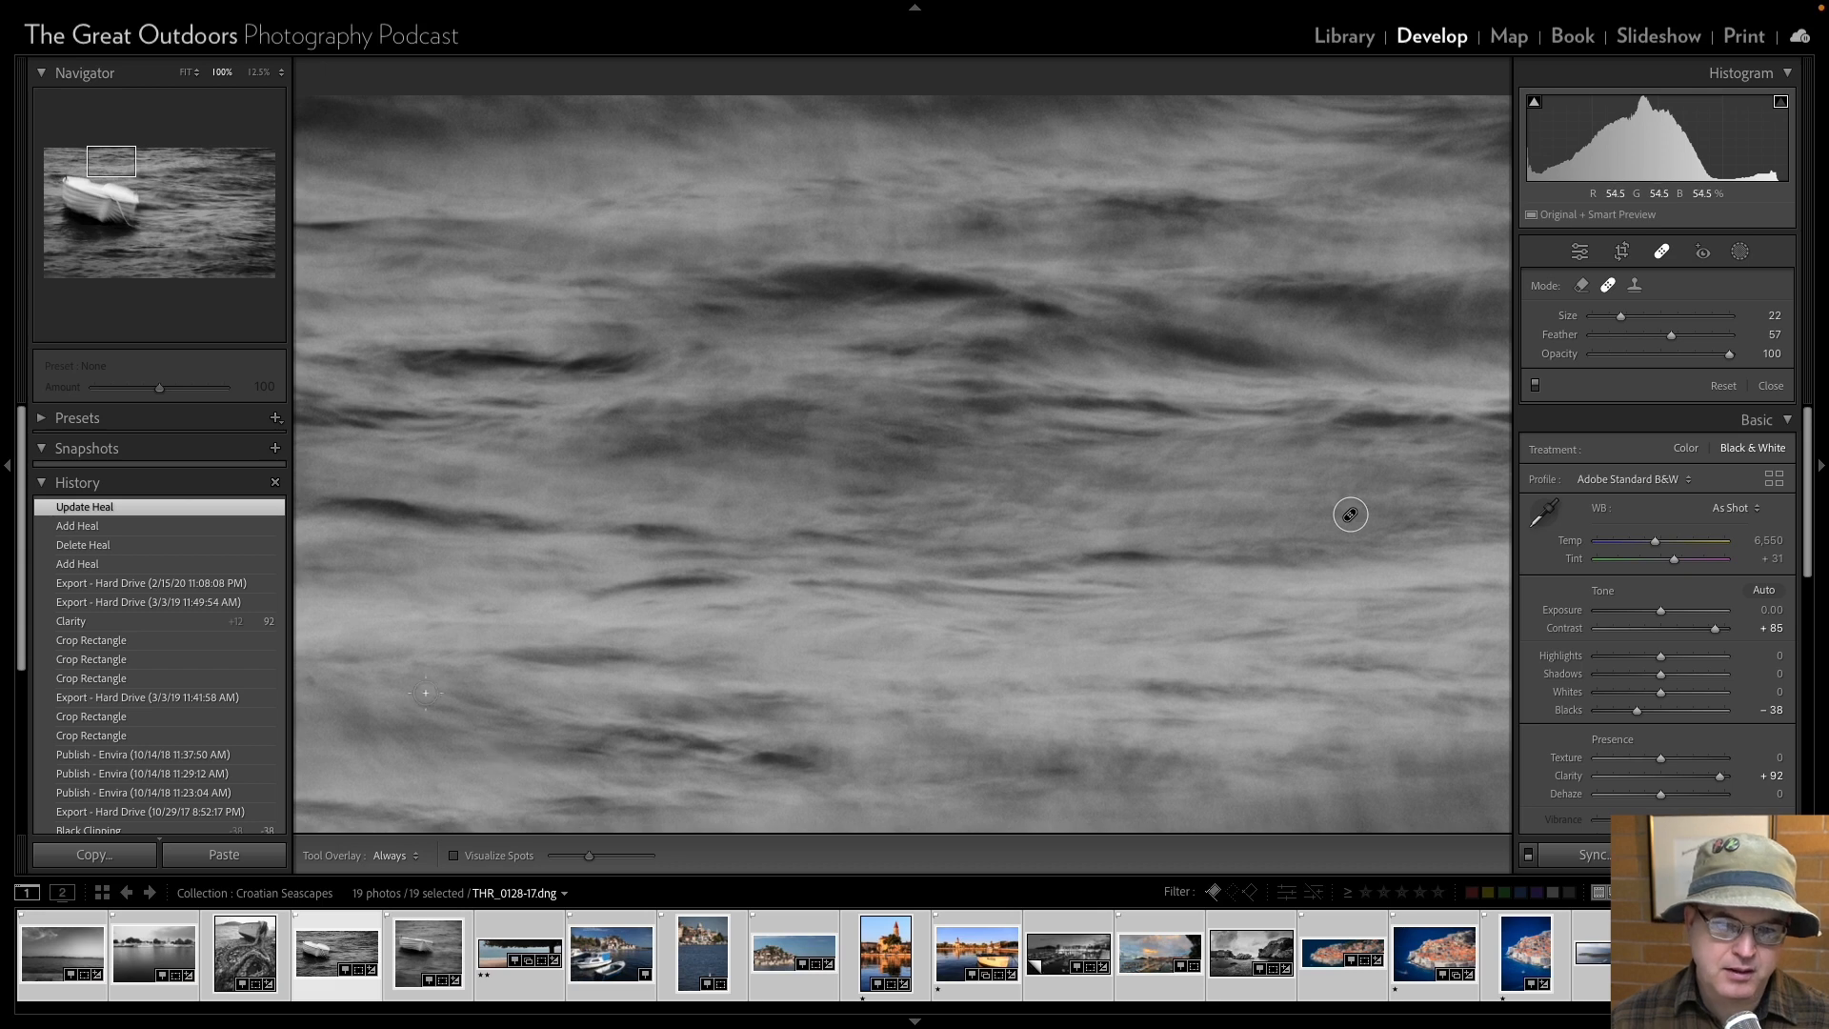
left_click(309, 679)
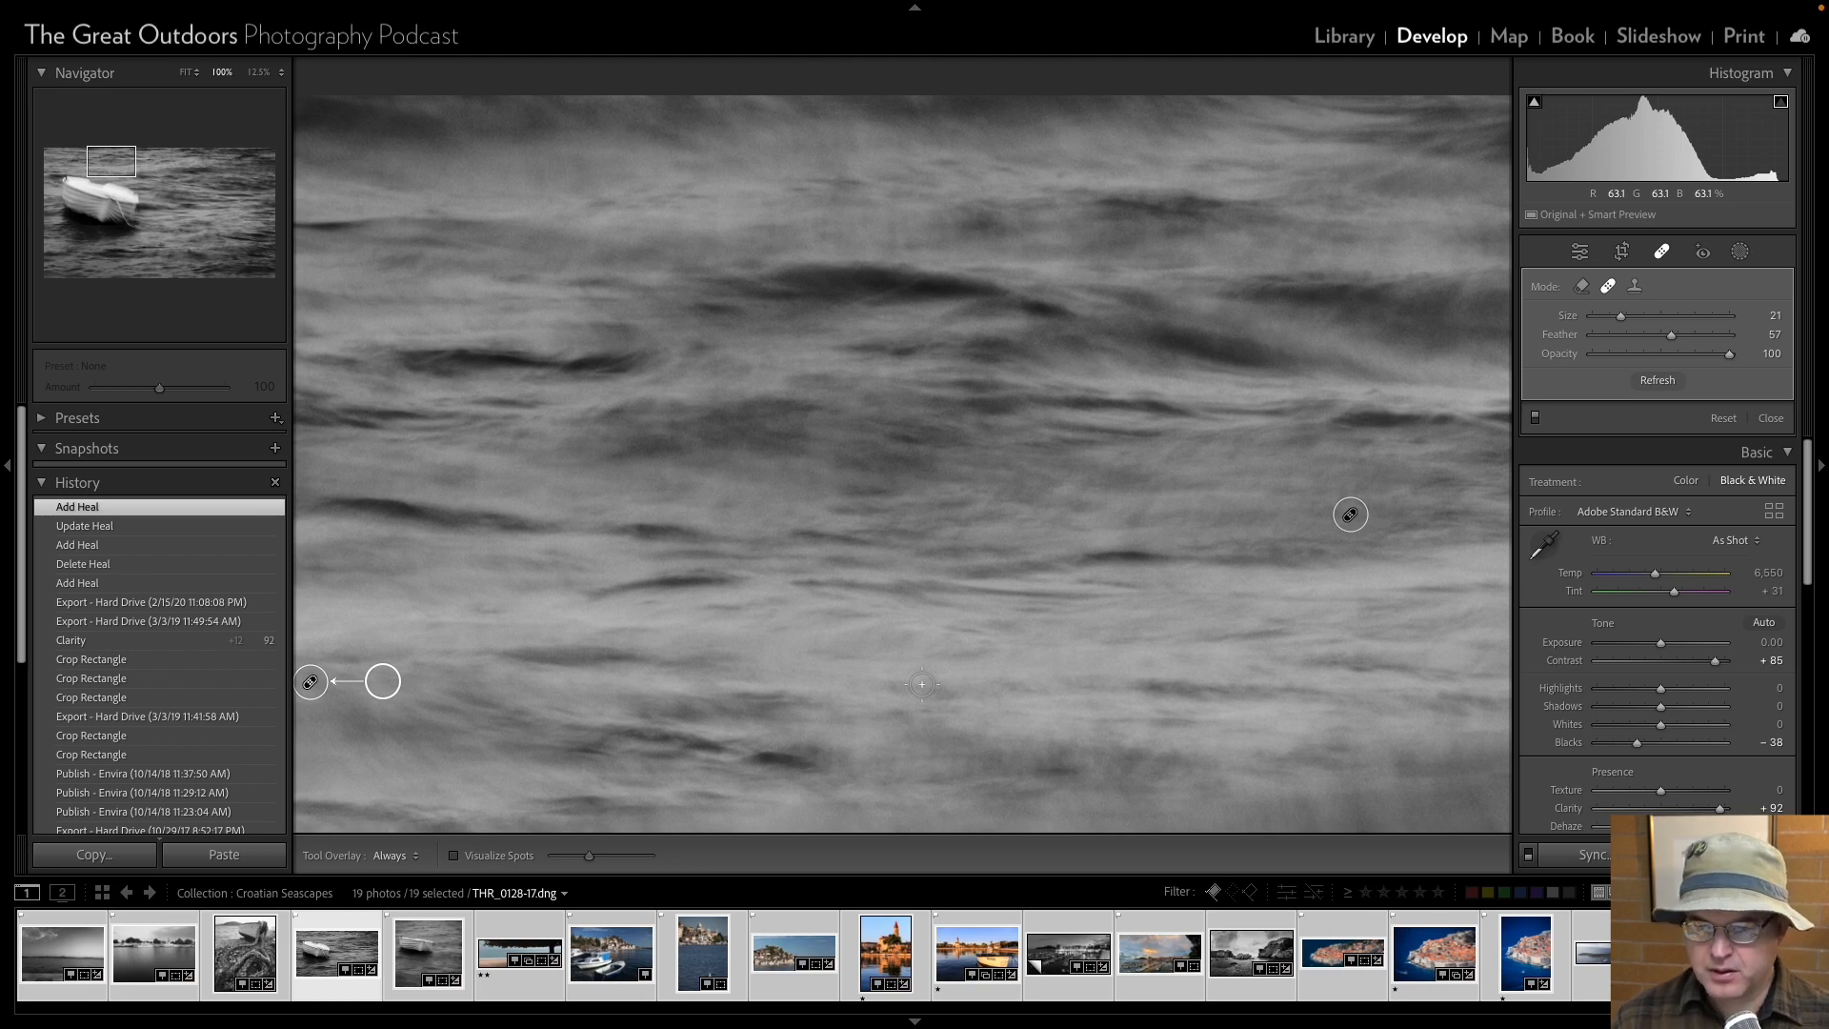
scroll(921, 684, "down", 5)
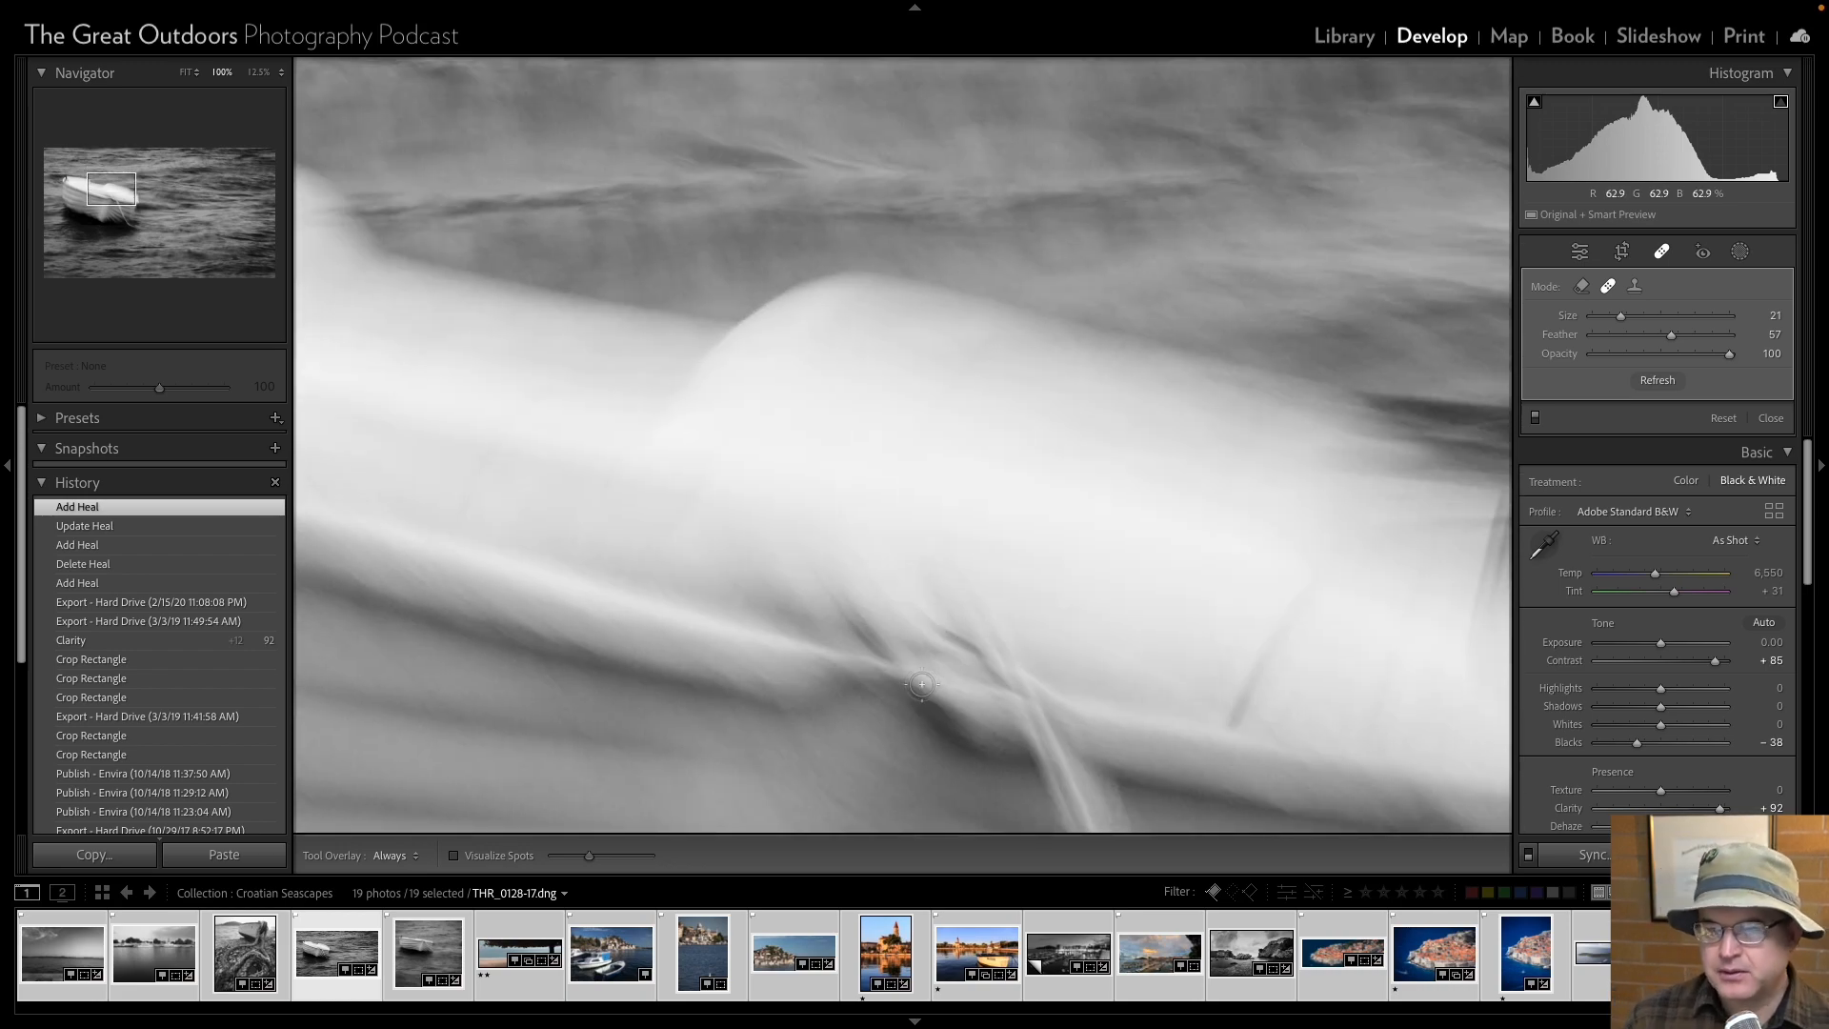
scroll(921, 684, "down", 5)
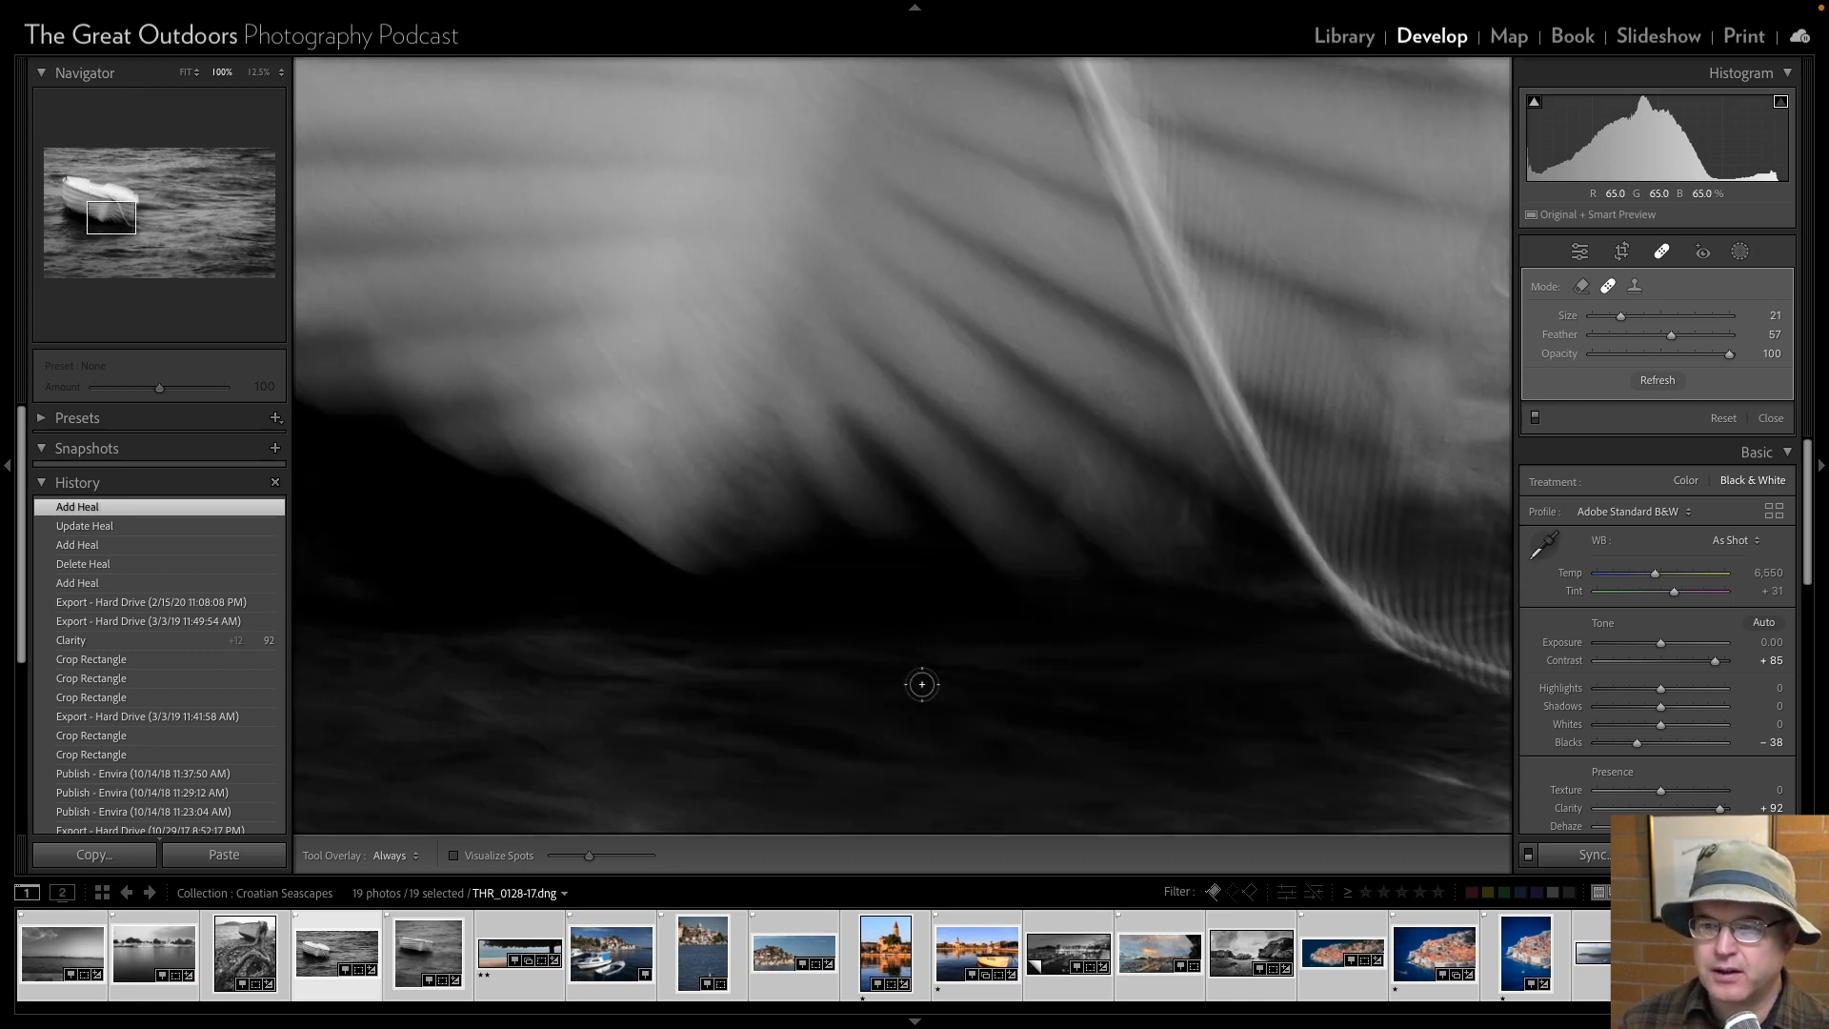
scroll(921, 684, "down", 5)
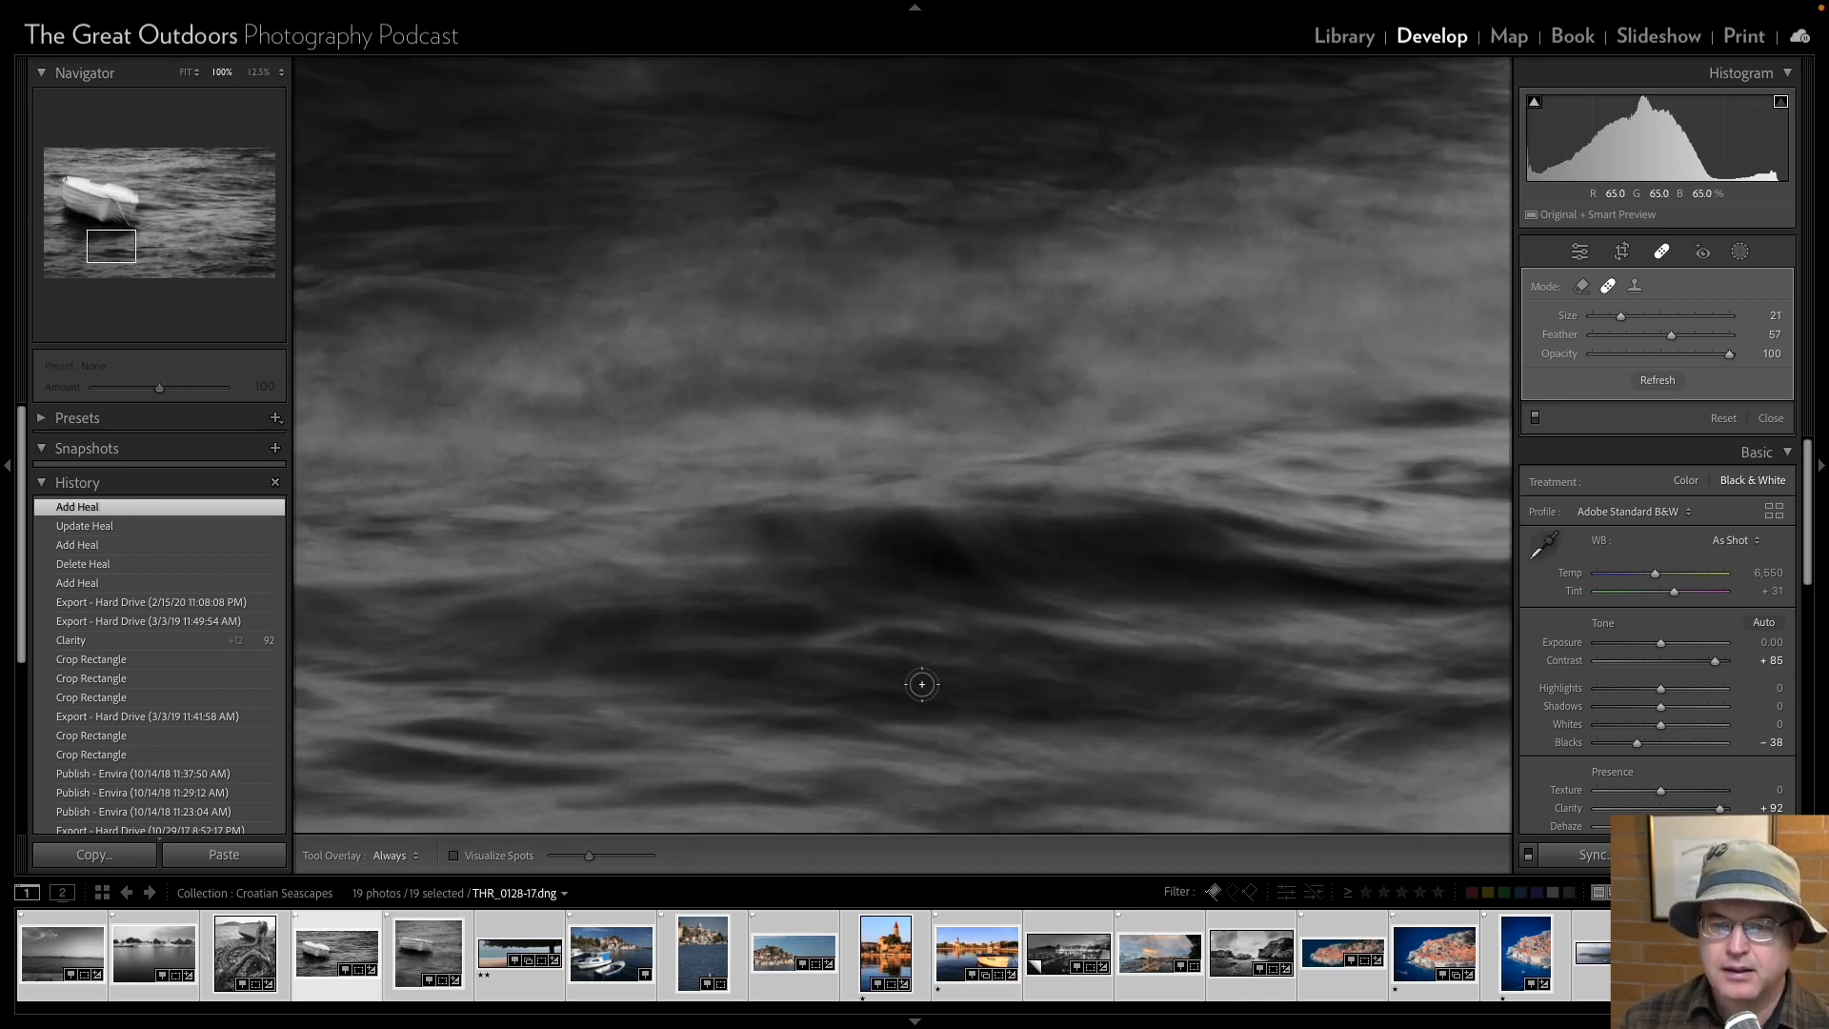
scroll(921, 683, "down", 5)
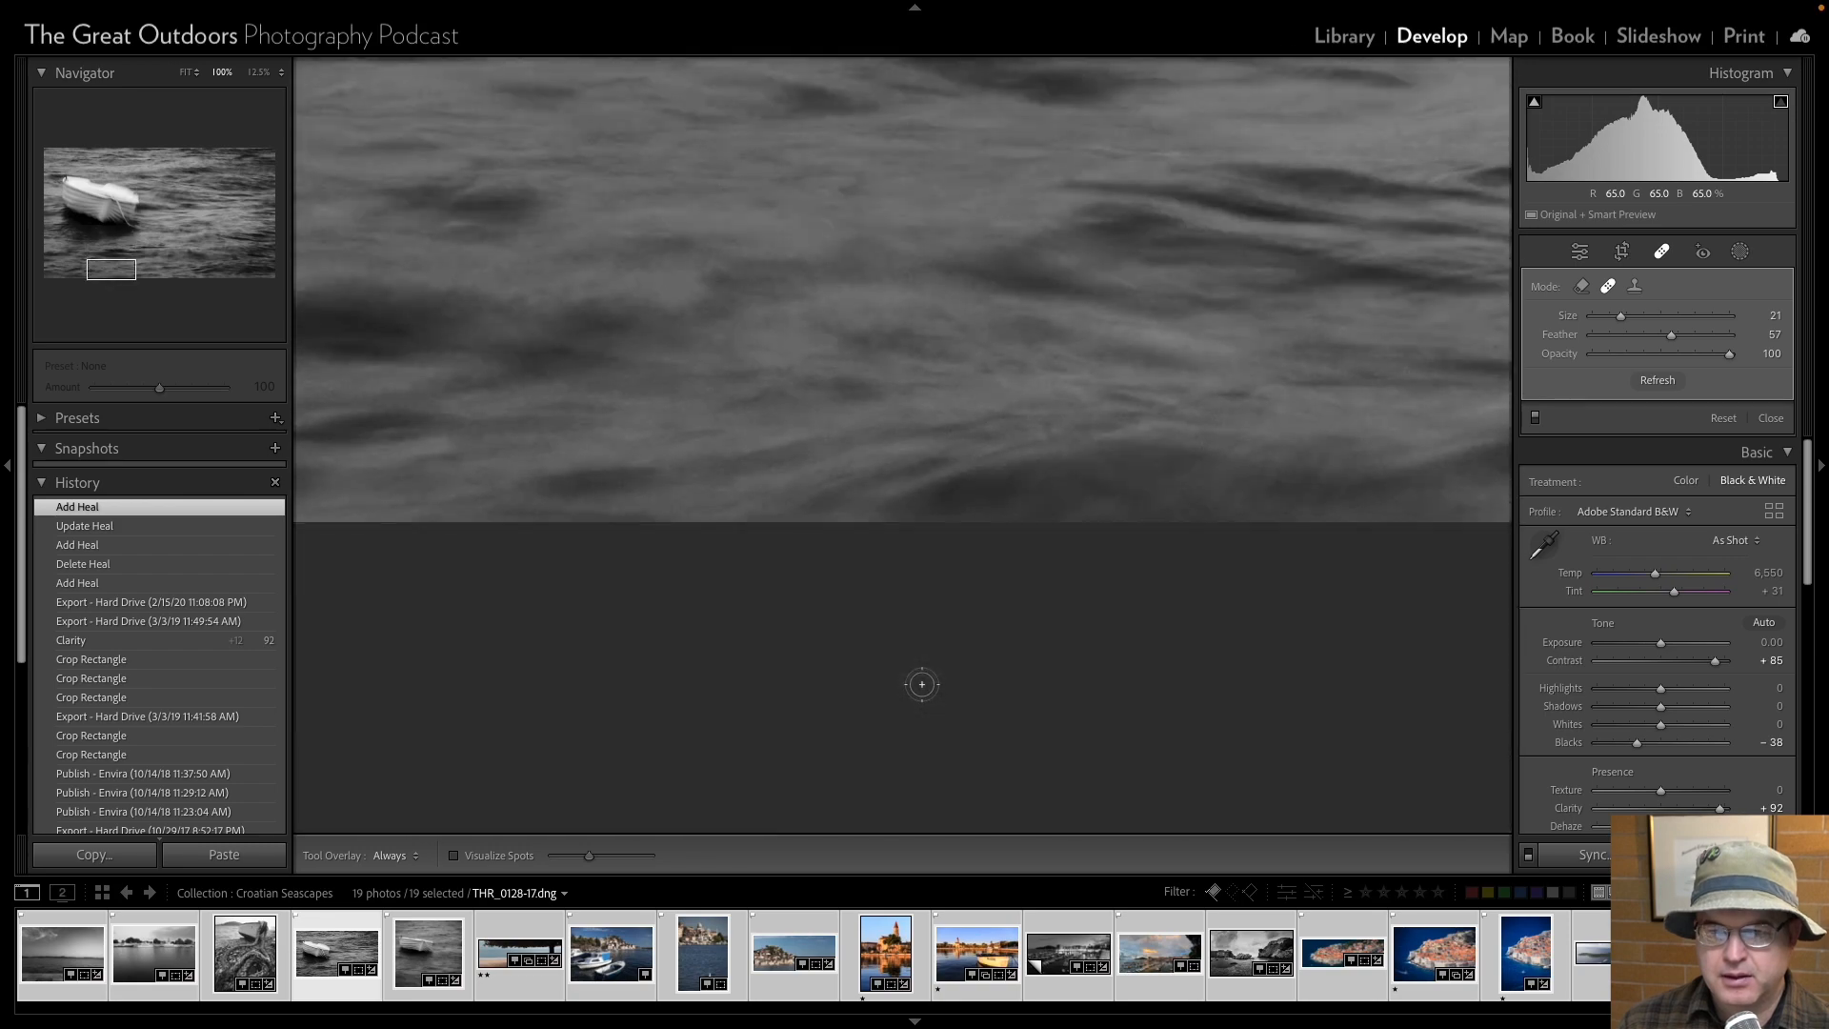
key("Page_Down")
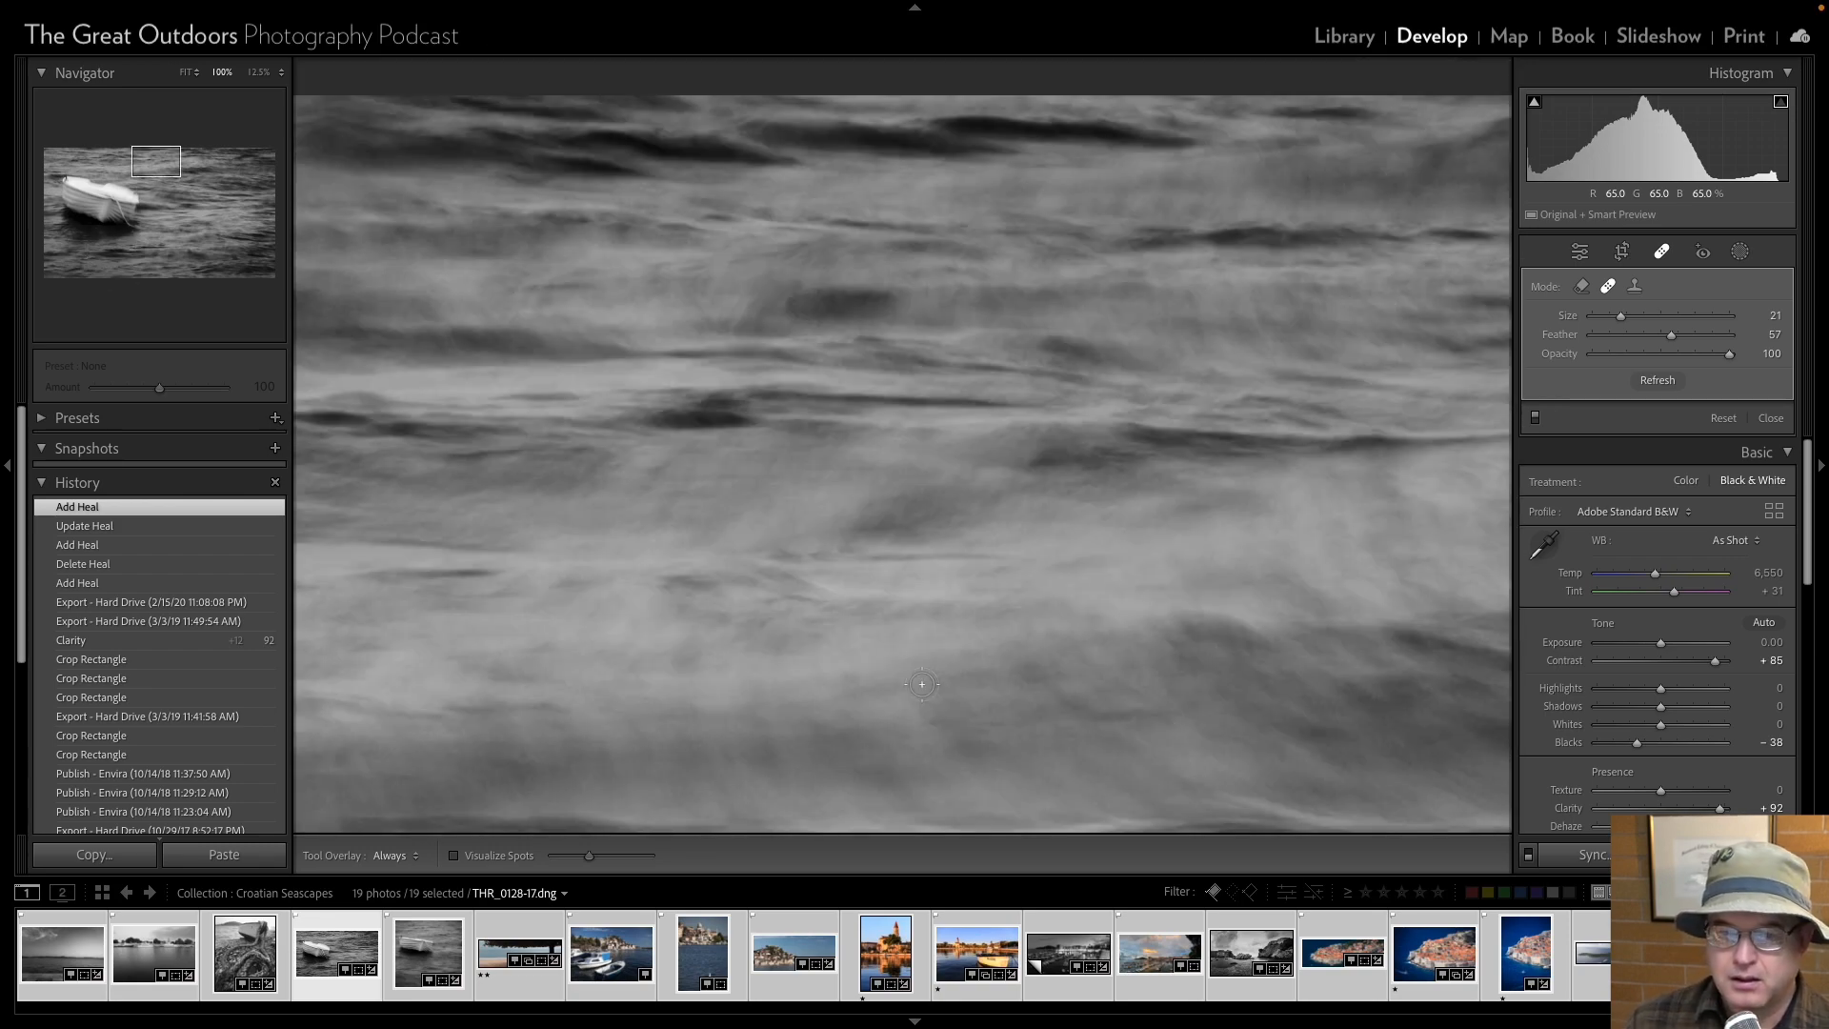
left_click(525, 756)
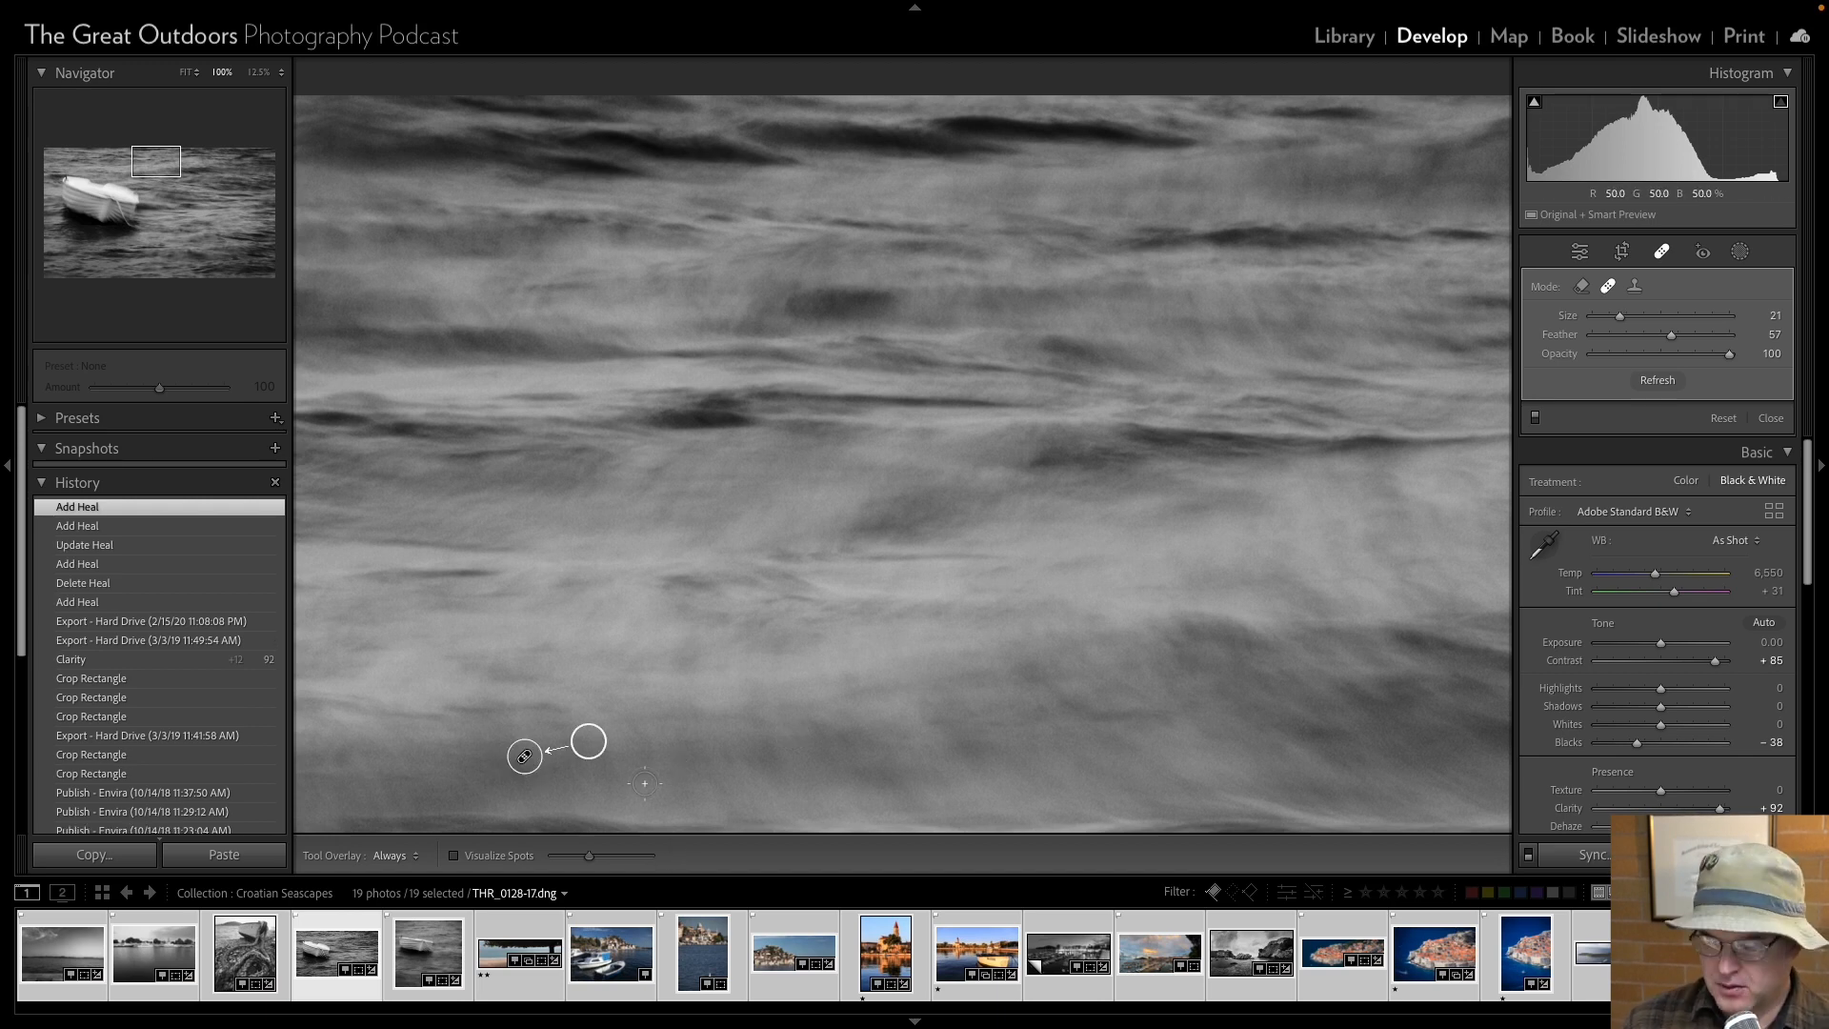
Try to heal two neighbouring dust spots in the water beside the boat with size 27 and 25 heals, sampling from nearby water.
scroll(644, 782, "down", 5)
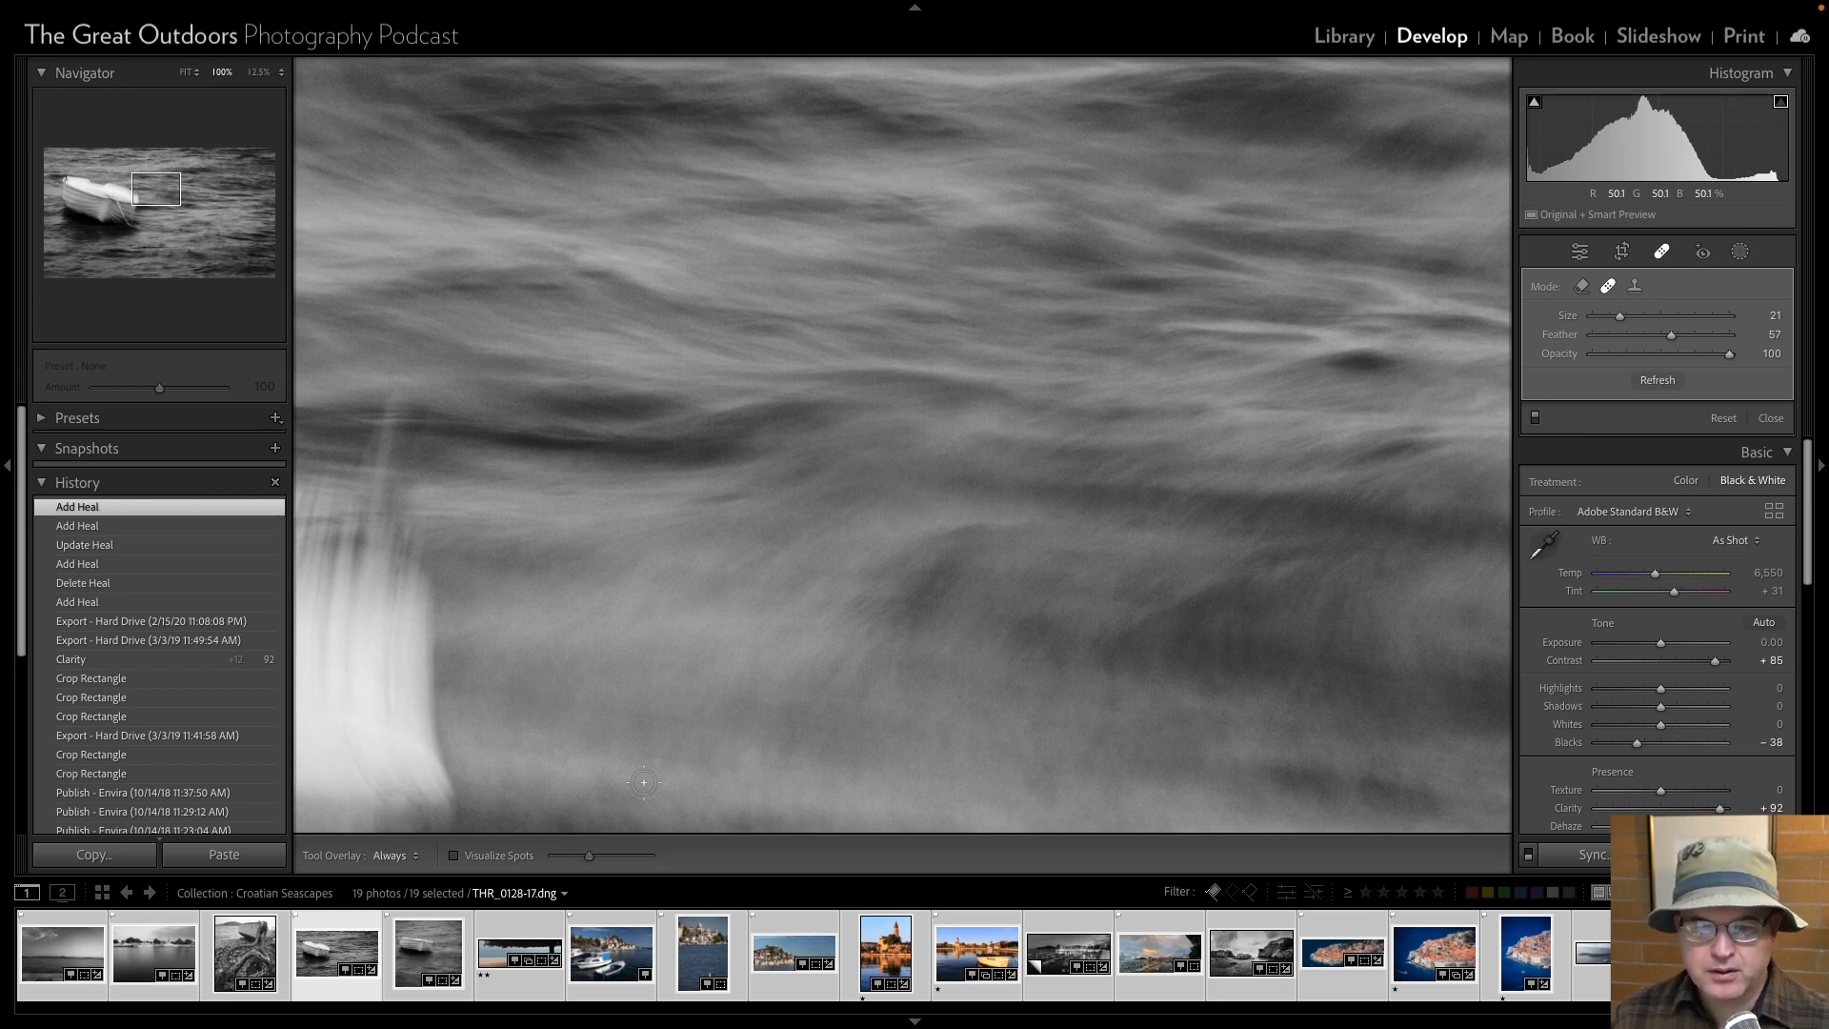
scroll(644, 782, "down", 5)
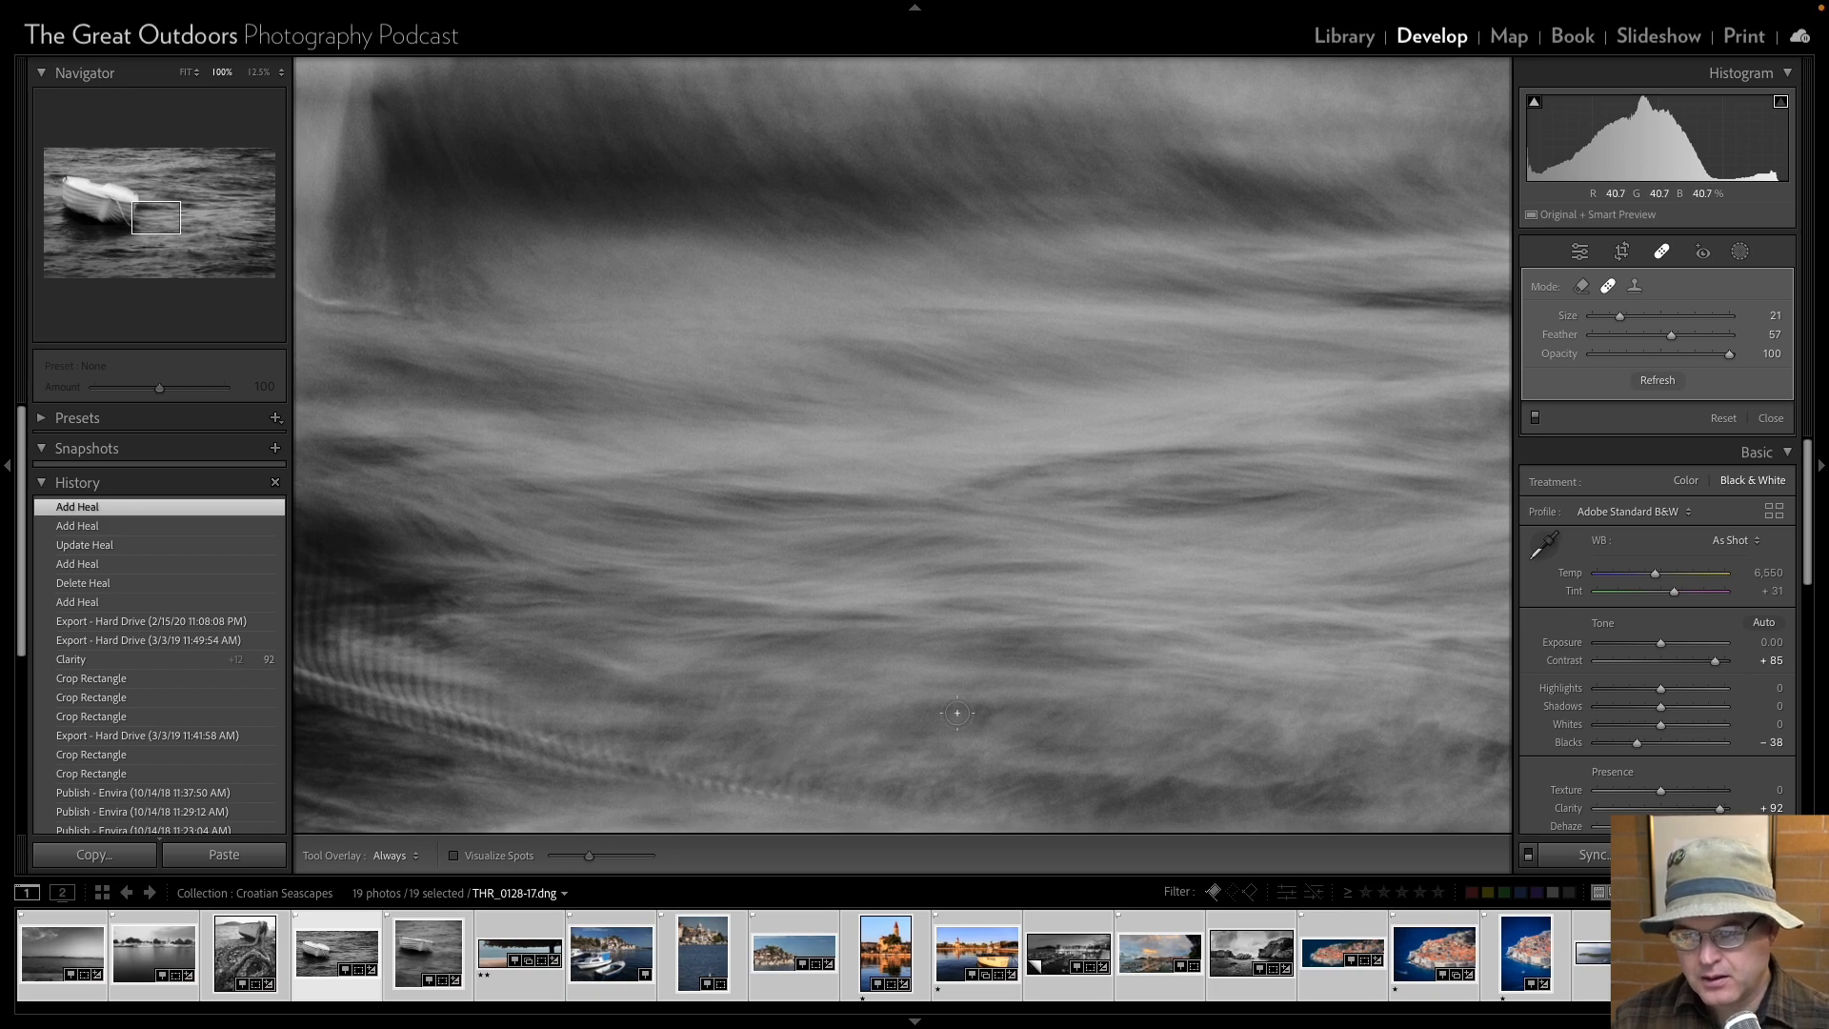
scroll(1055, 715, "up", 2)
left_click(1056, 715)
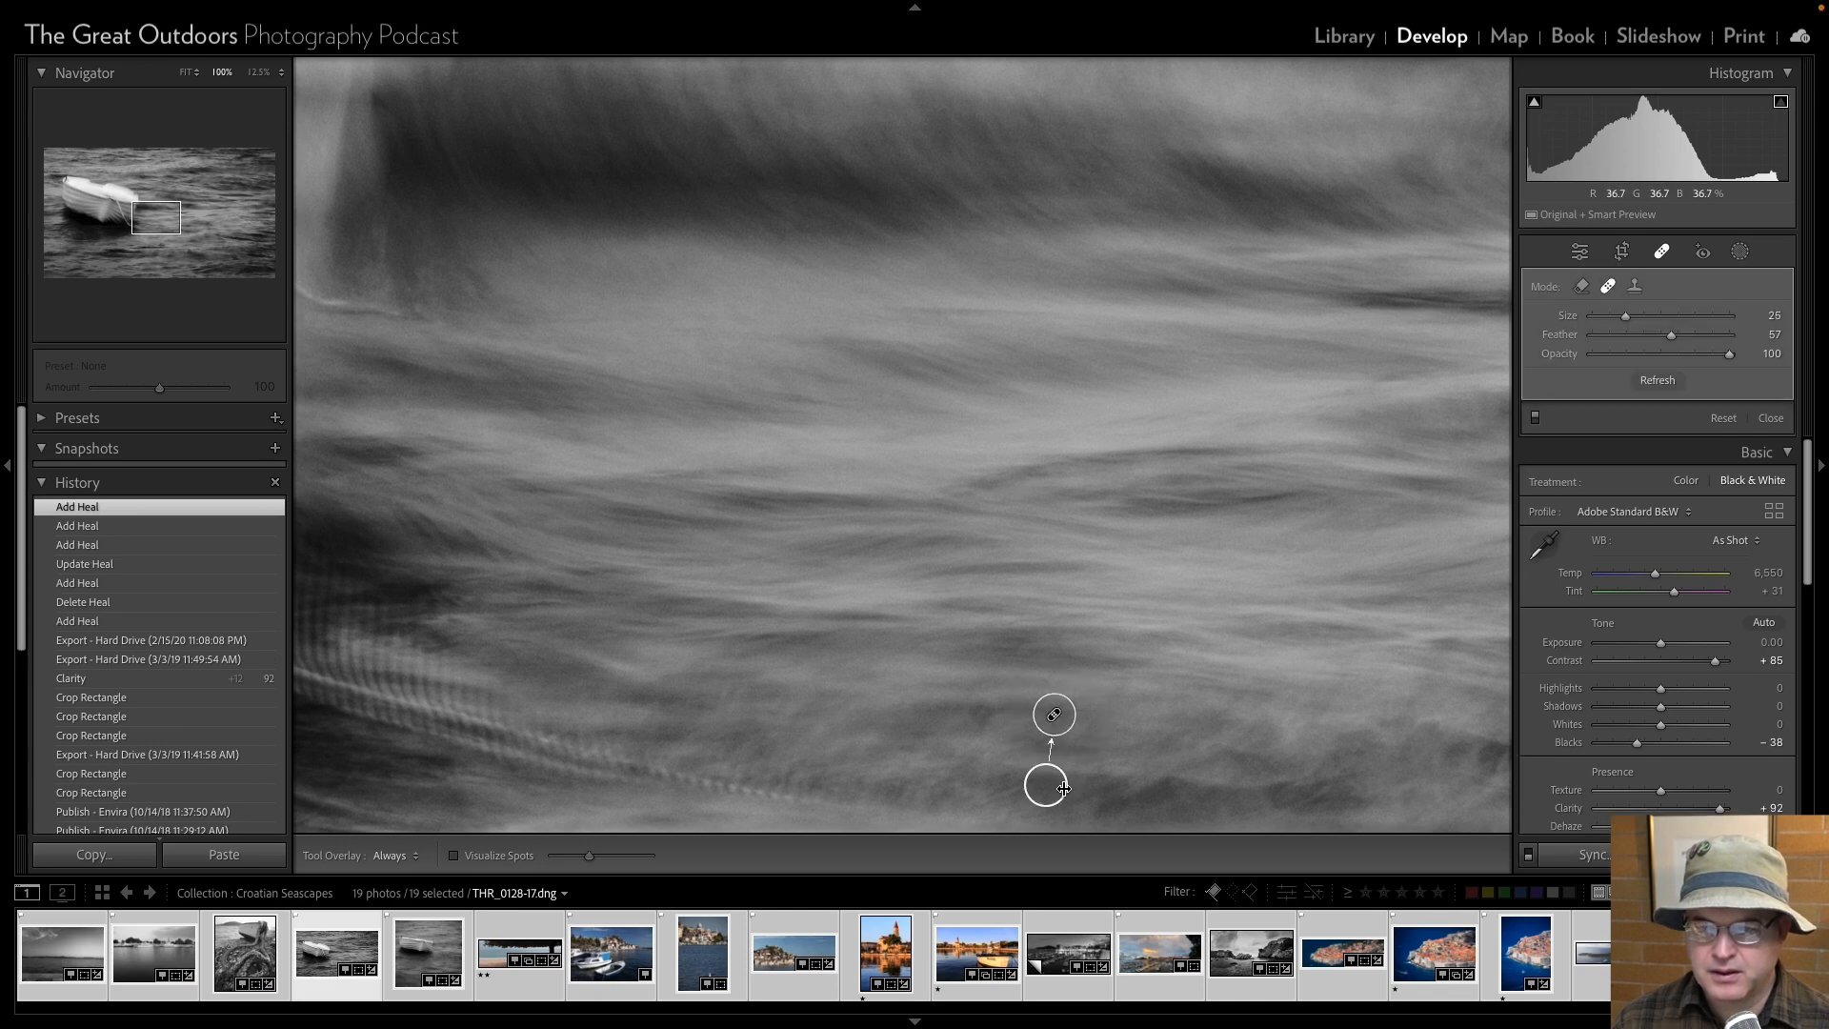
left_click_drag(1048, 789, 1180, 726)
left_click_drag(1162, 733, 1165, 719)
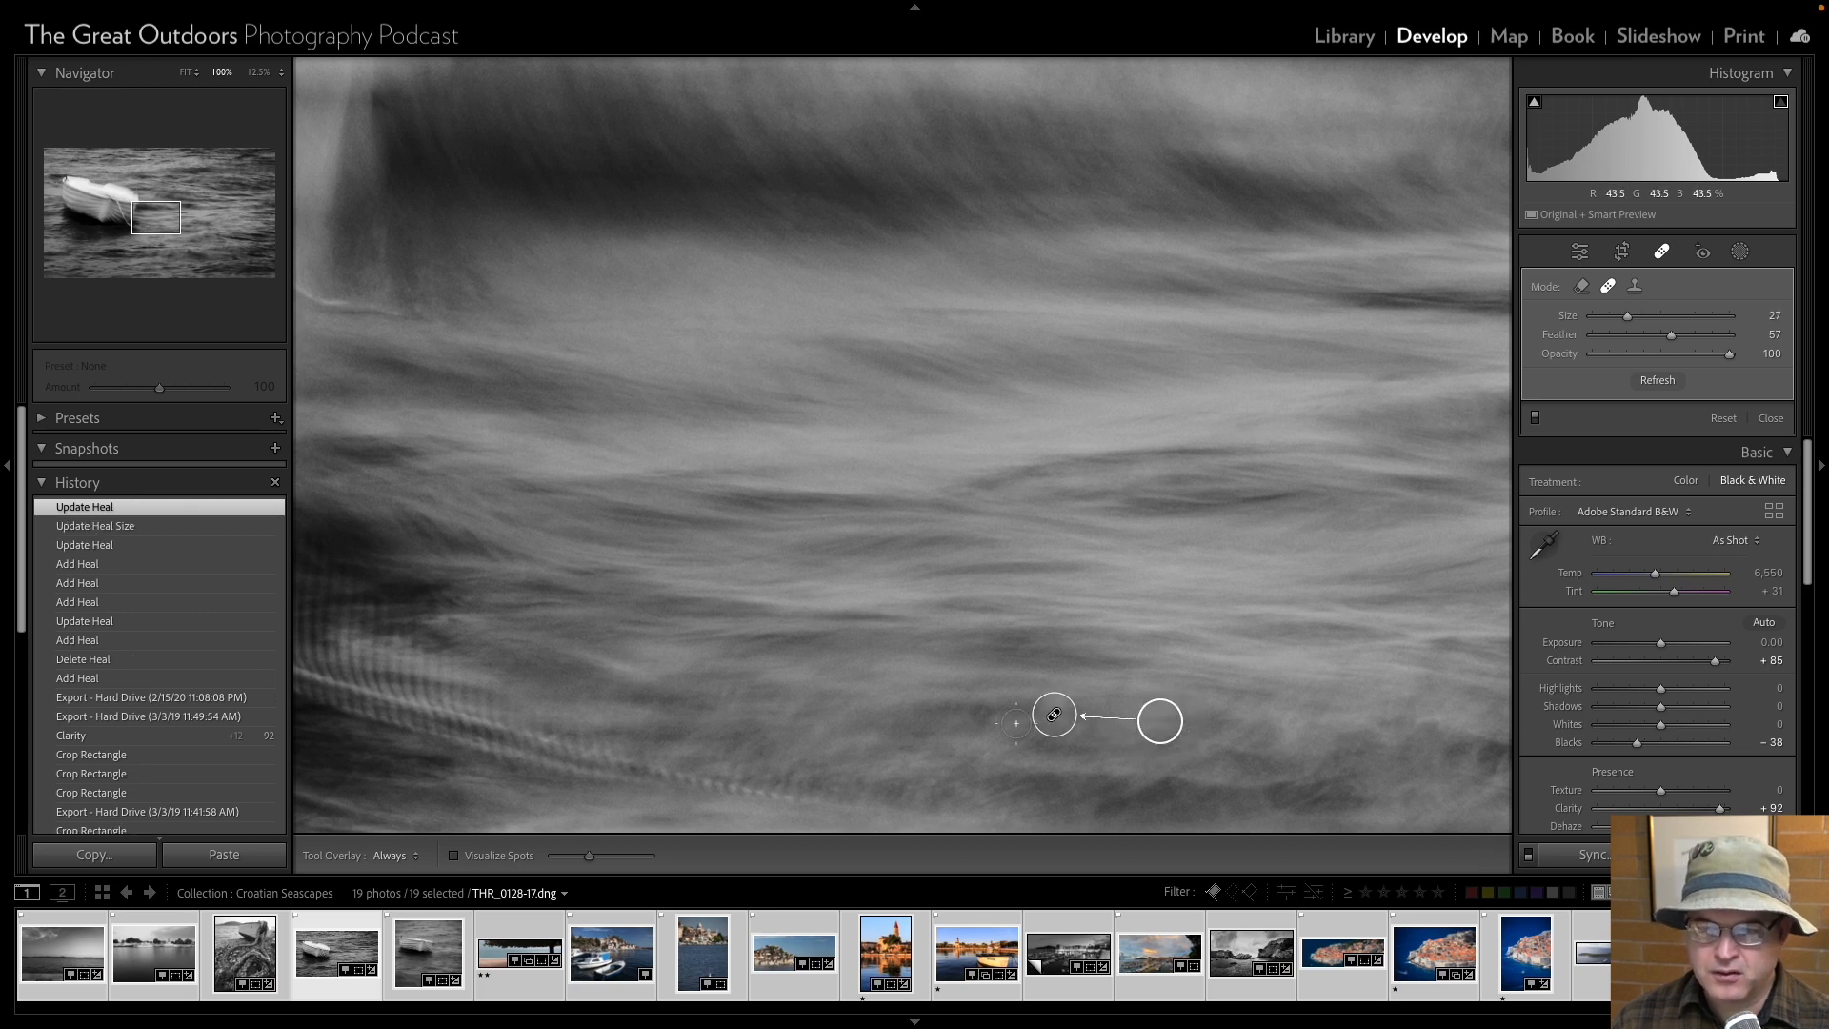
left_click(979, 712)
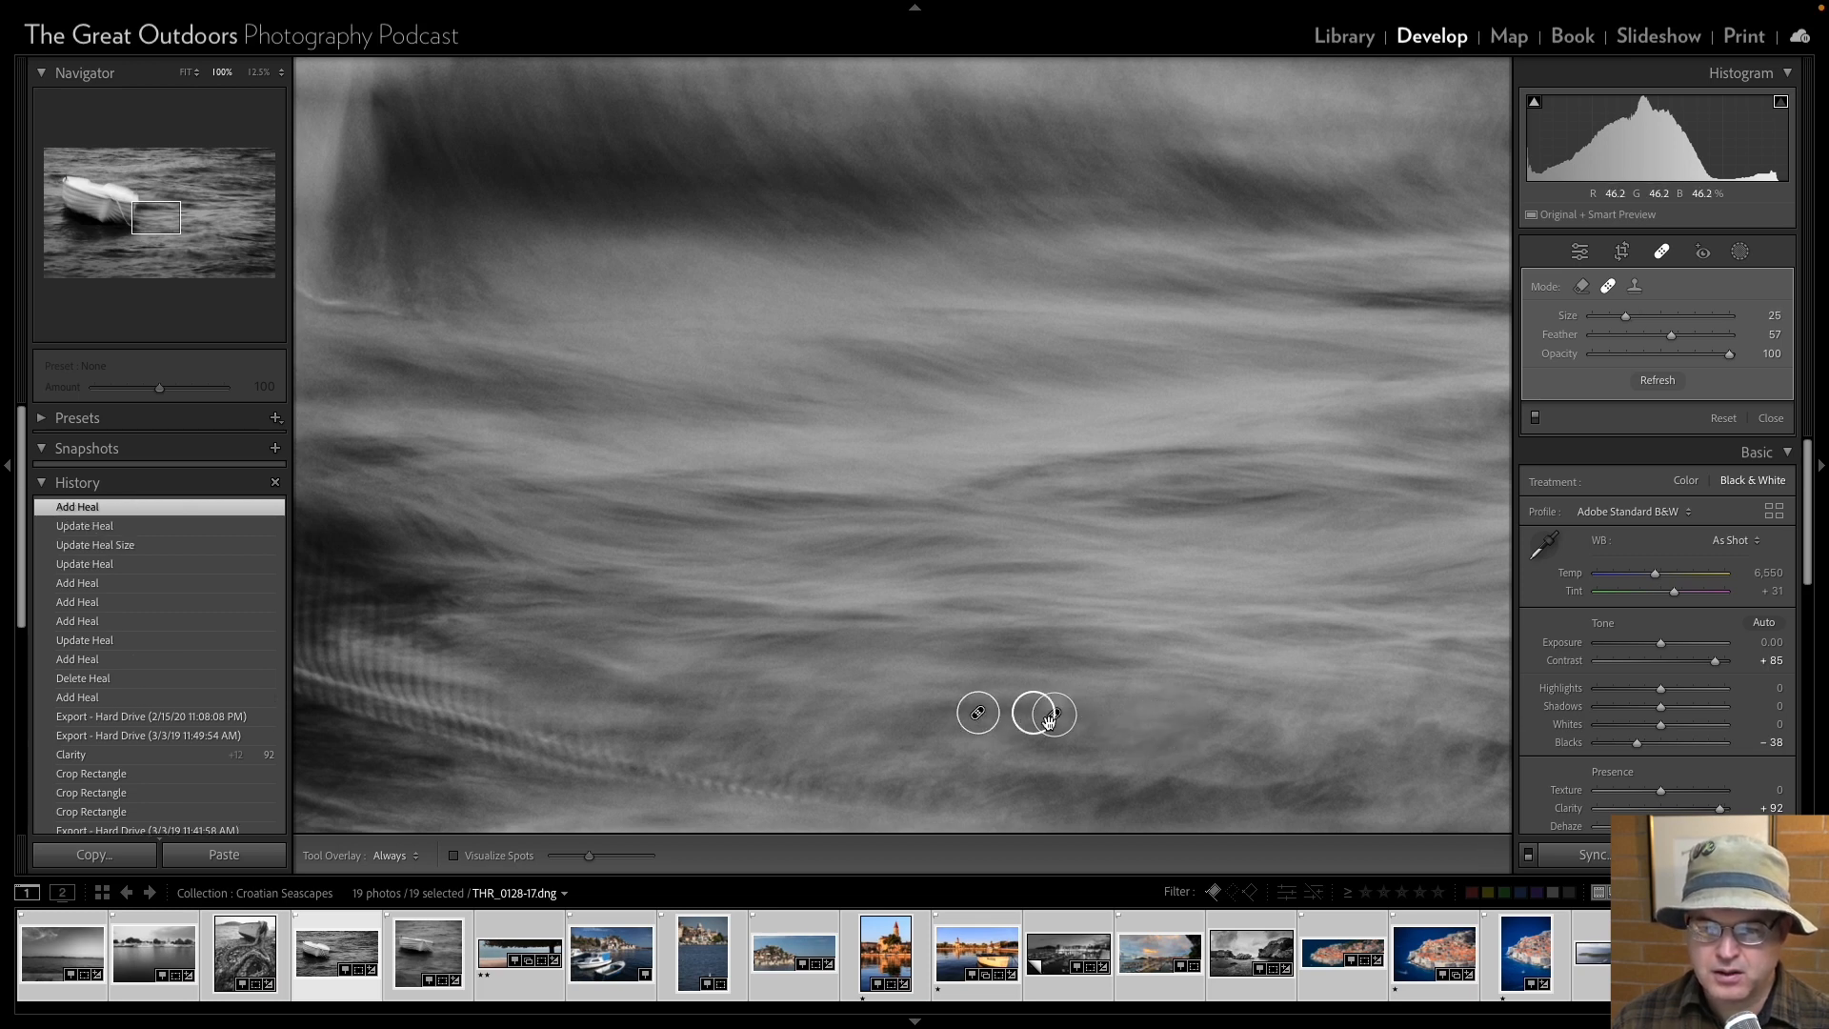
left_click_drag(1034, 718, 852, 710)
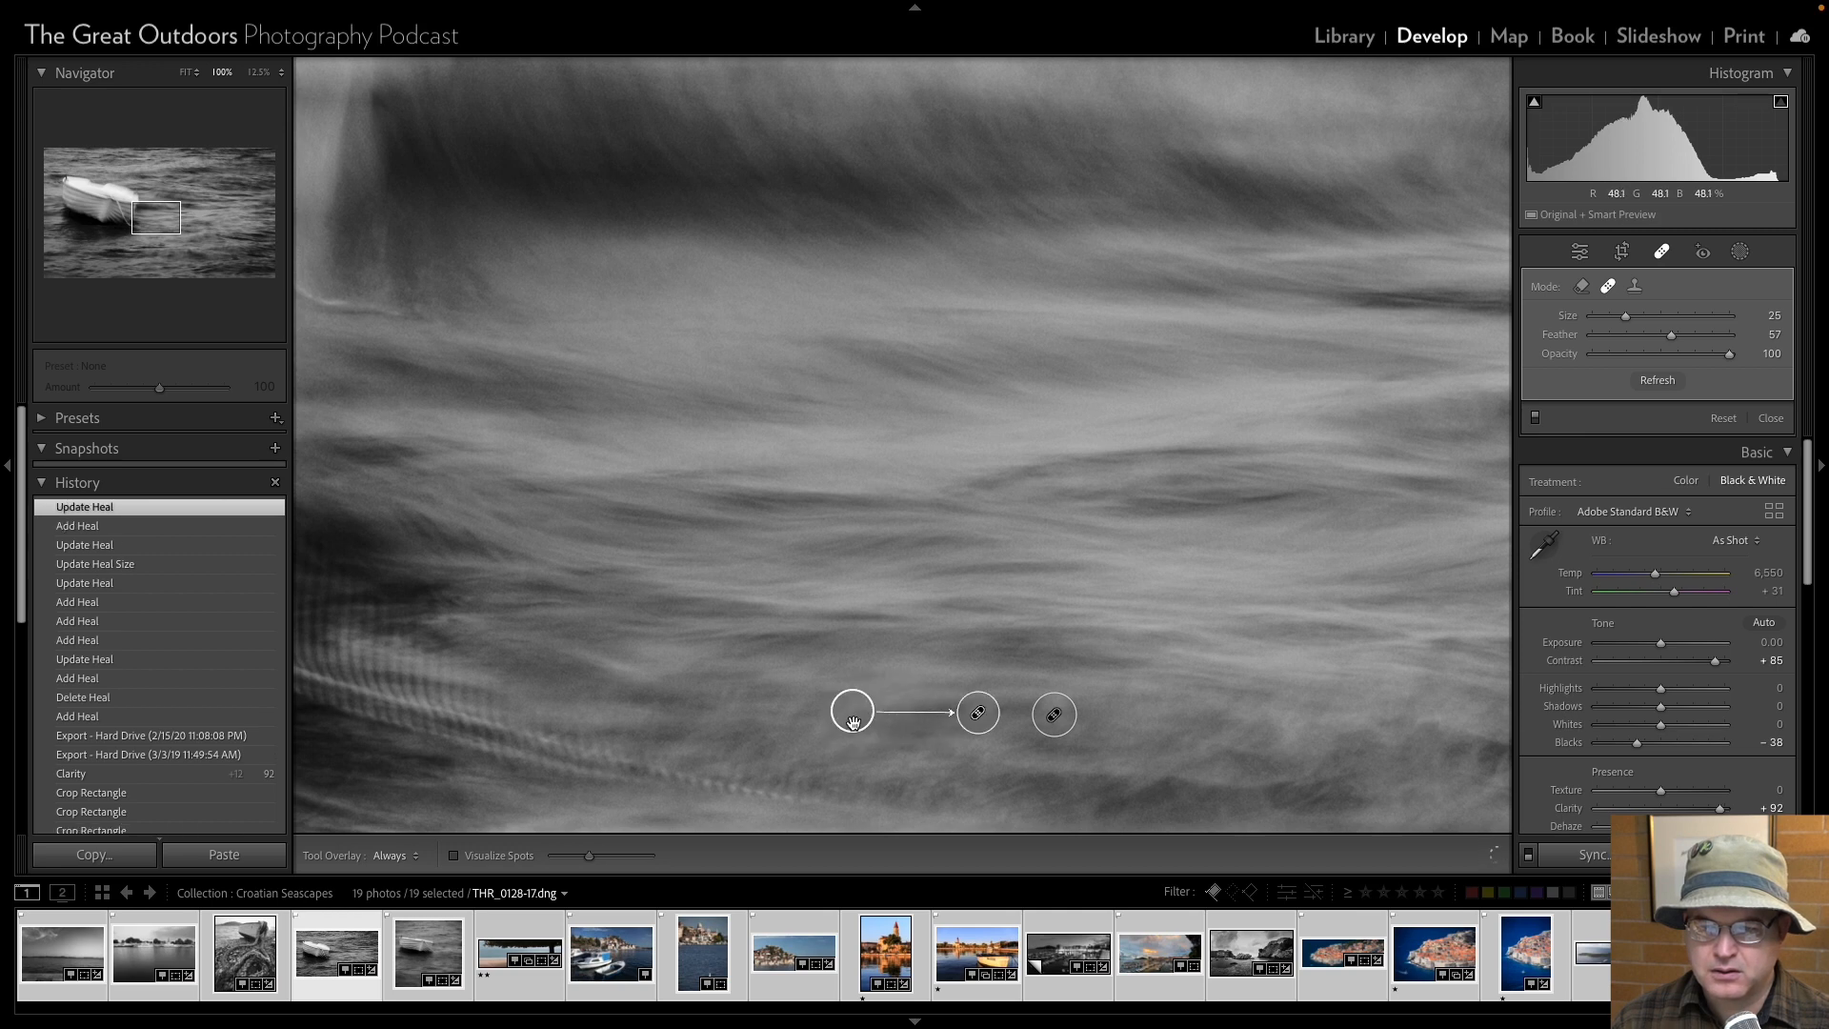
Compare the result without the healing overlay, and delete both heals in the water beside the boat.
left_click(1579, 251)
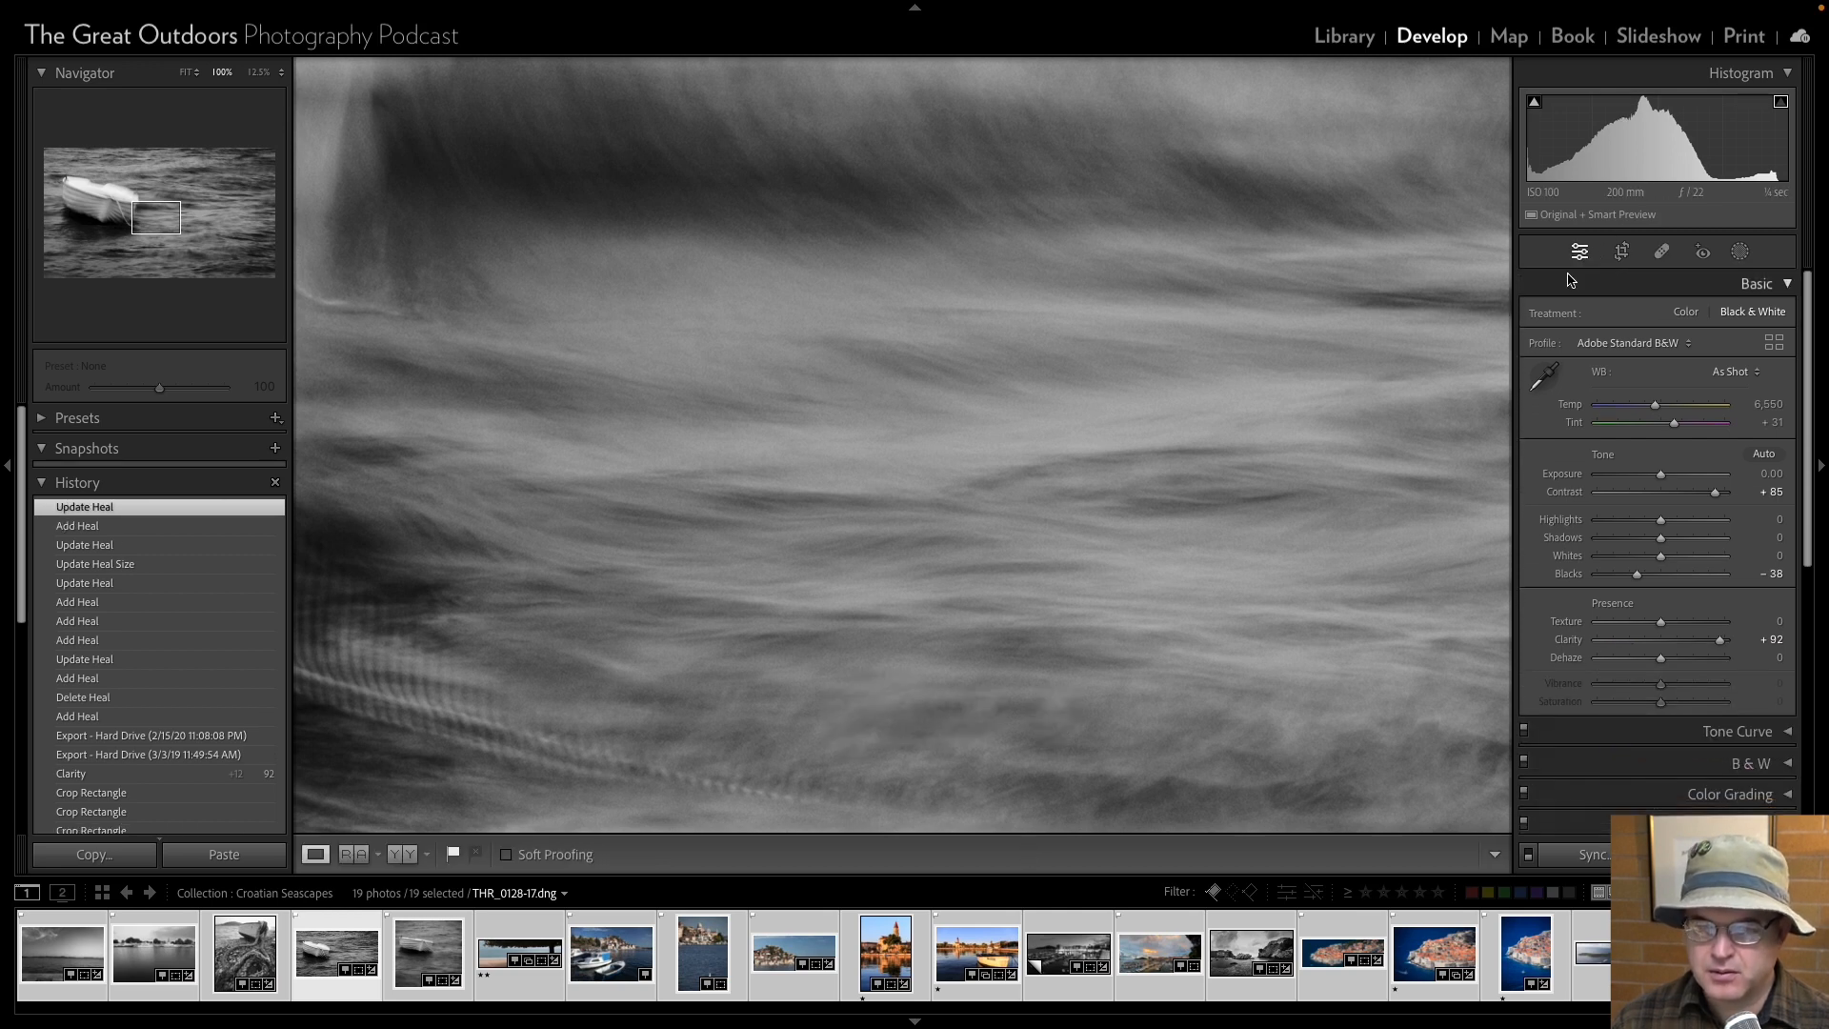
left_click(1661, 251)
left_click(978, 712)
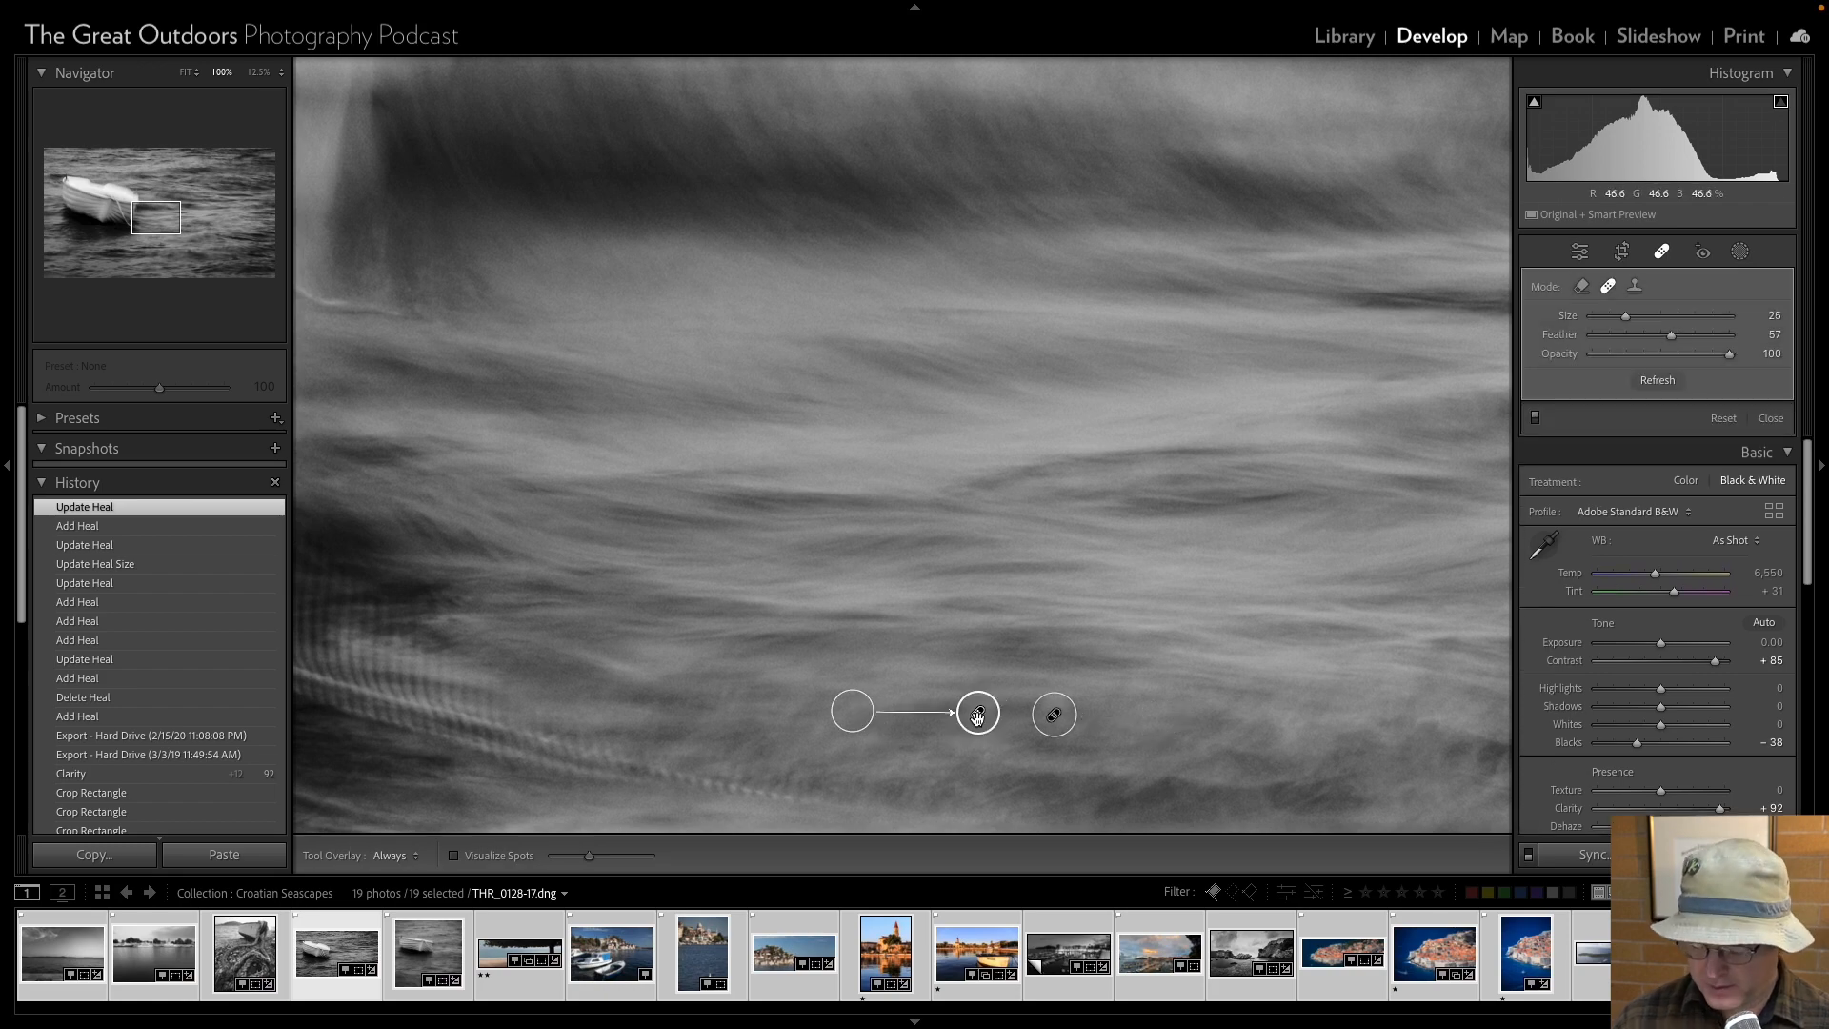
key("Delete")
left_click(1049, 717)
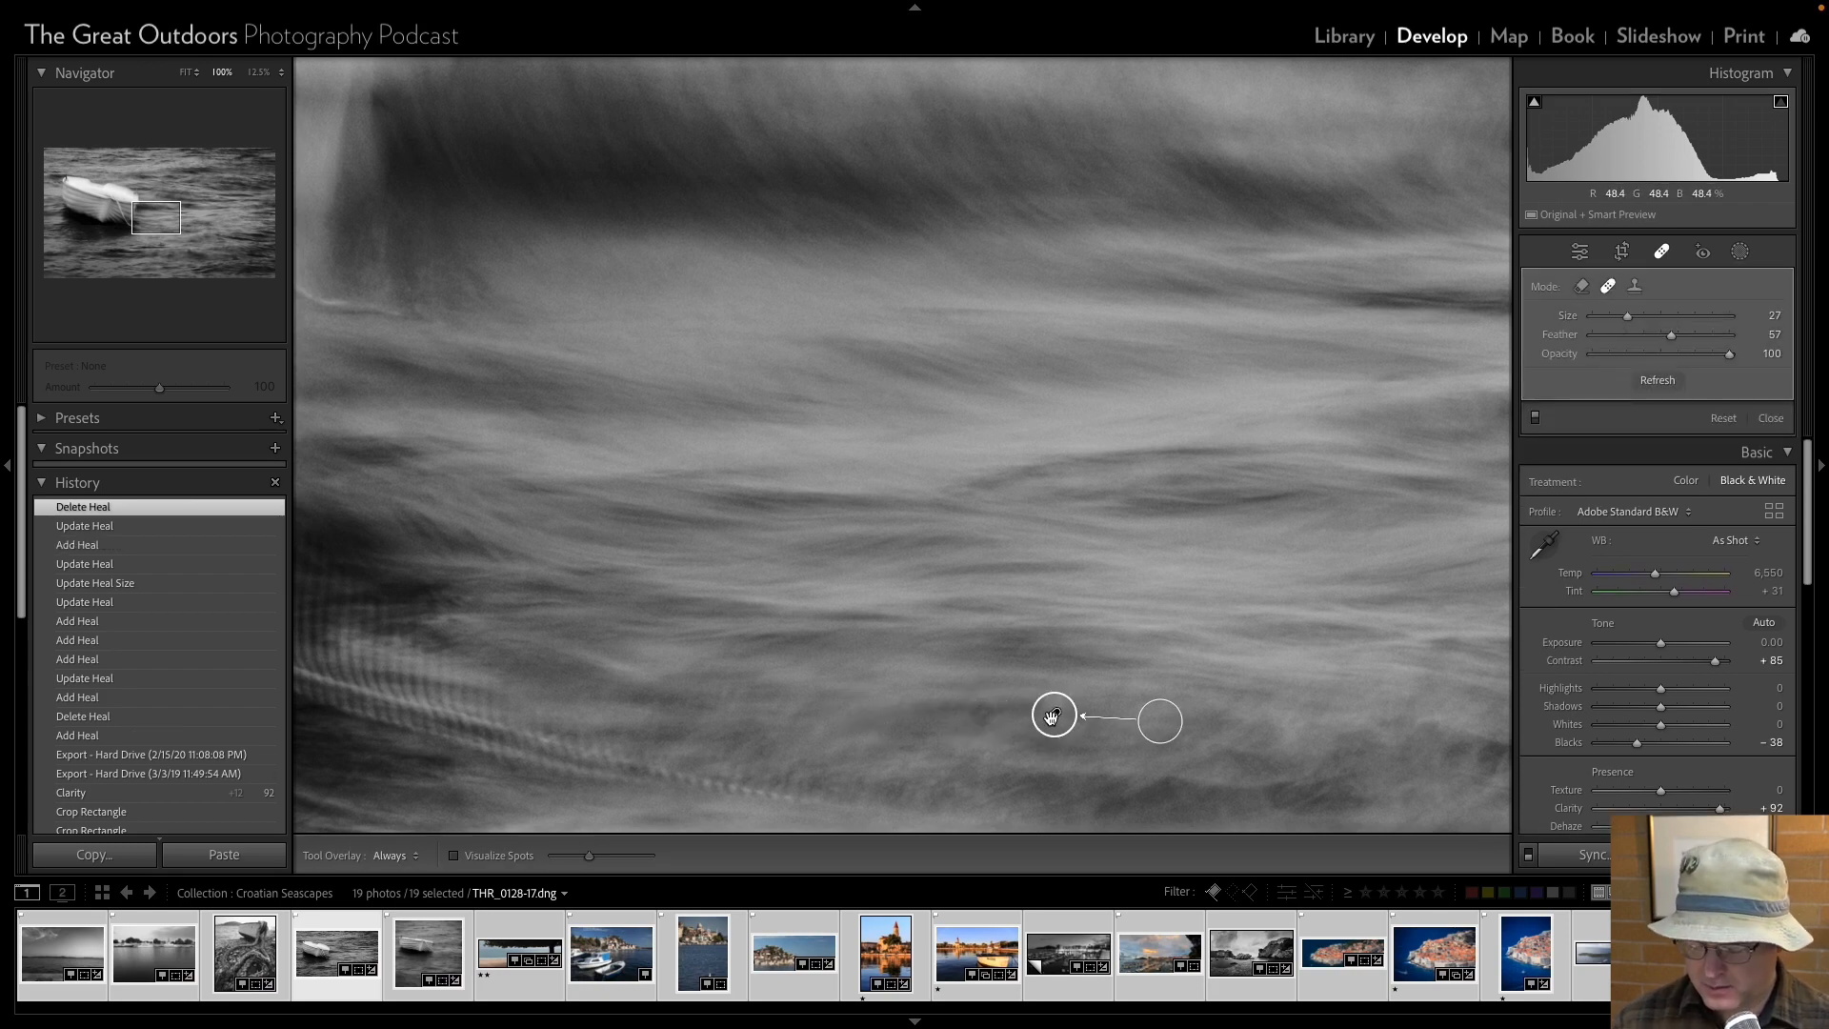
key("Delete")
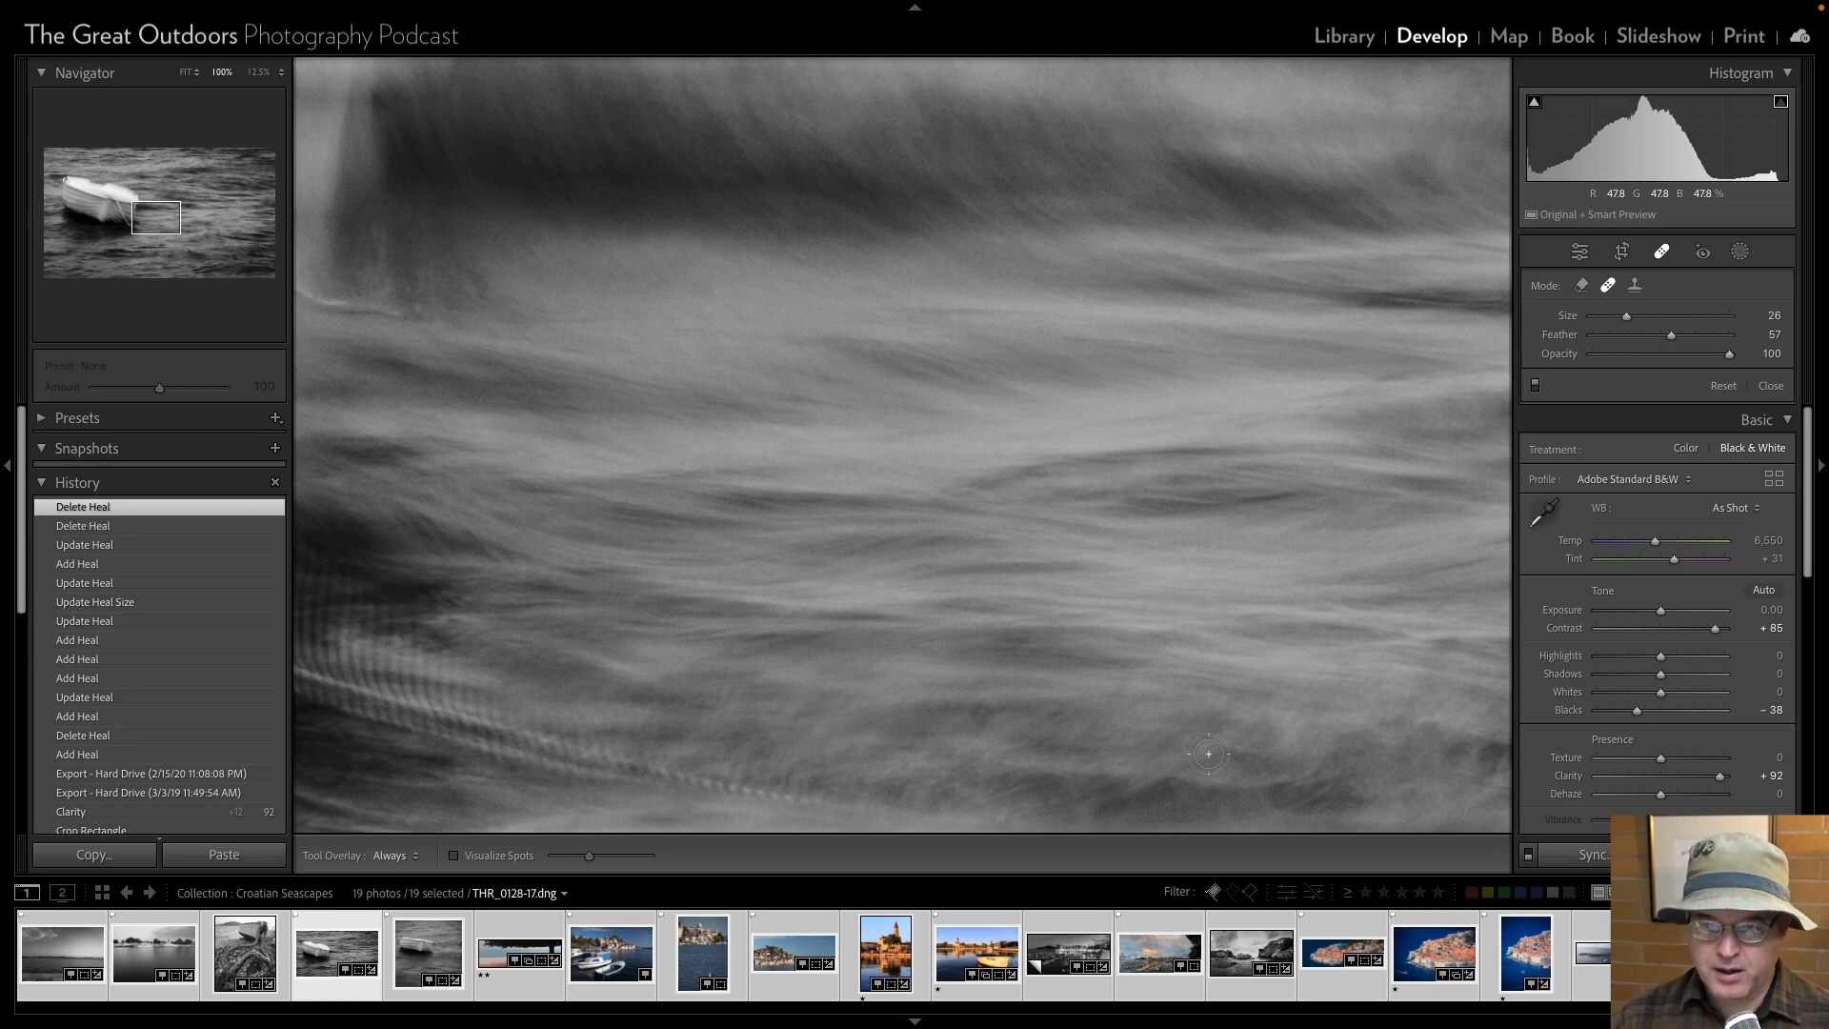
Heal the dust spot in the water below and right of the boat with a size 43 heal.
scroll(1207, 753, "down", 5)
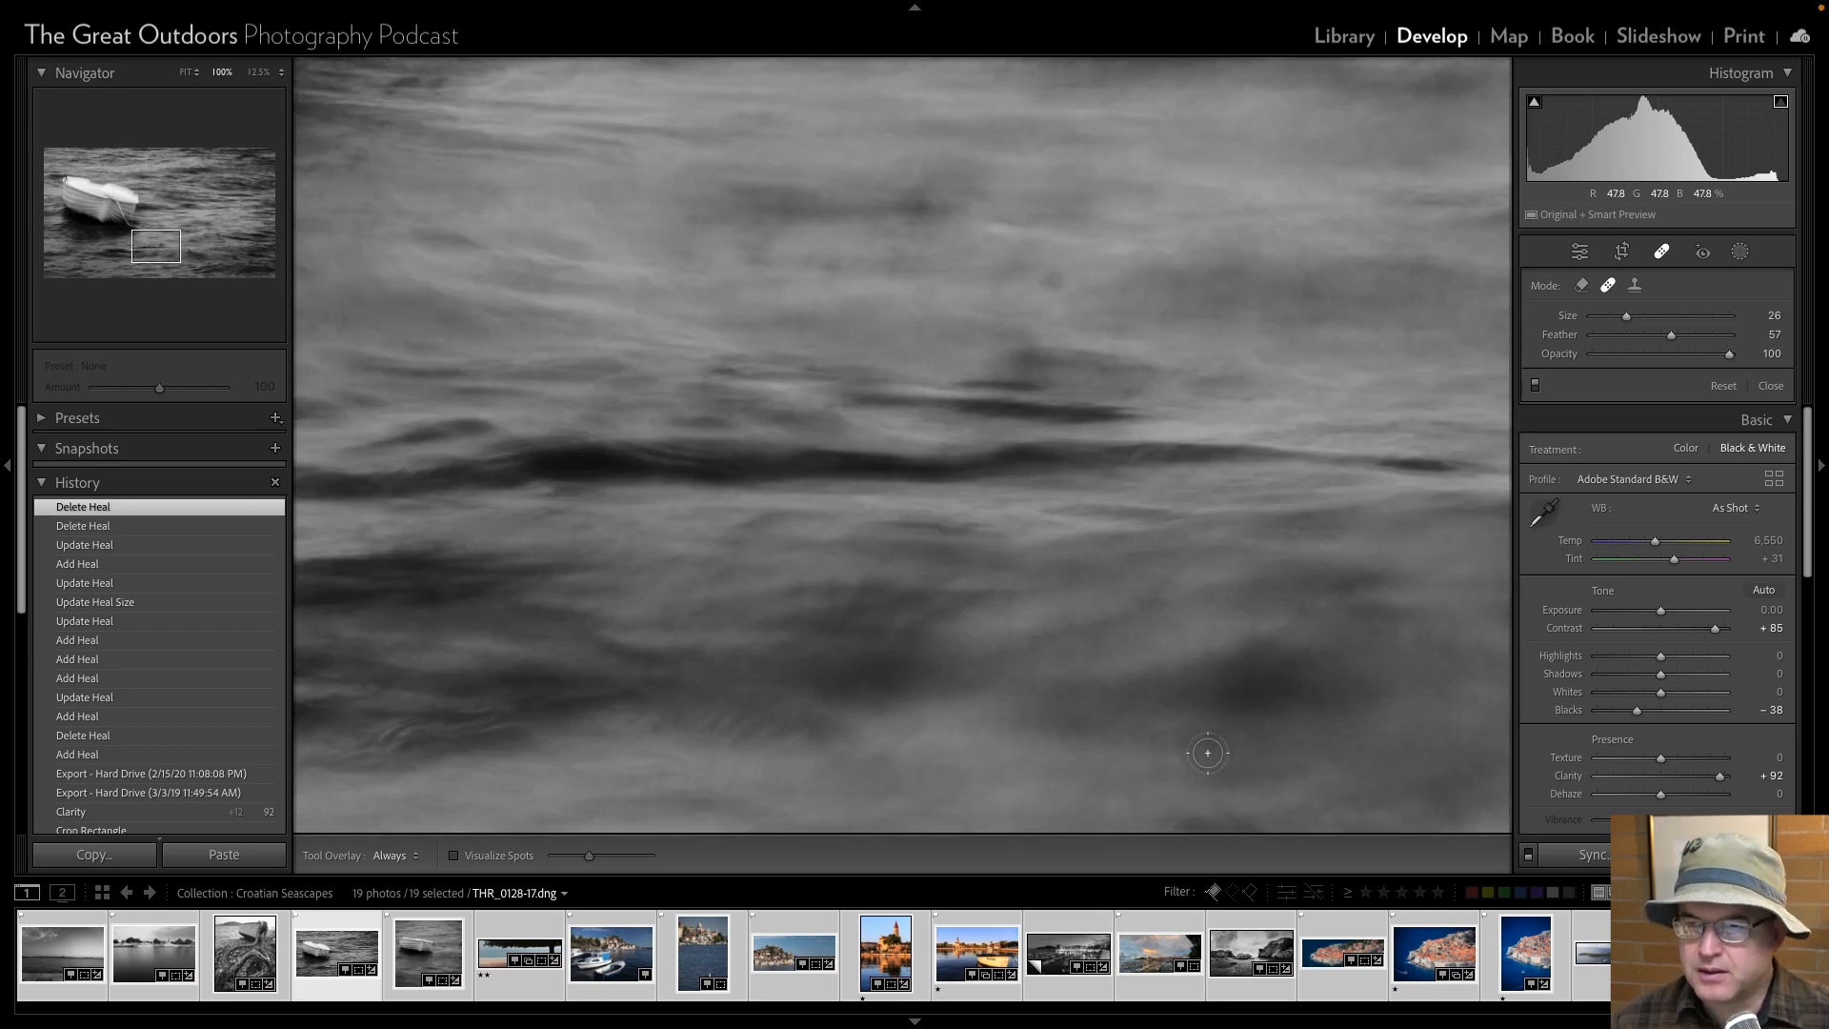
scroll(1052, 281, "up", 6)
left_click(1052, 280)
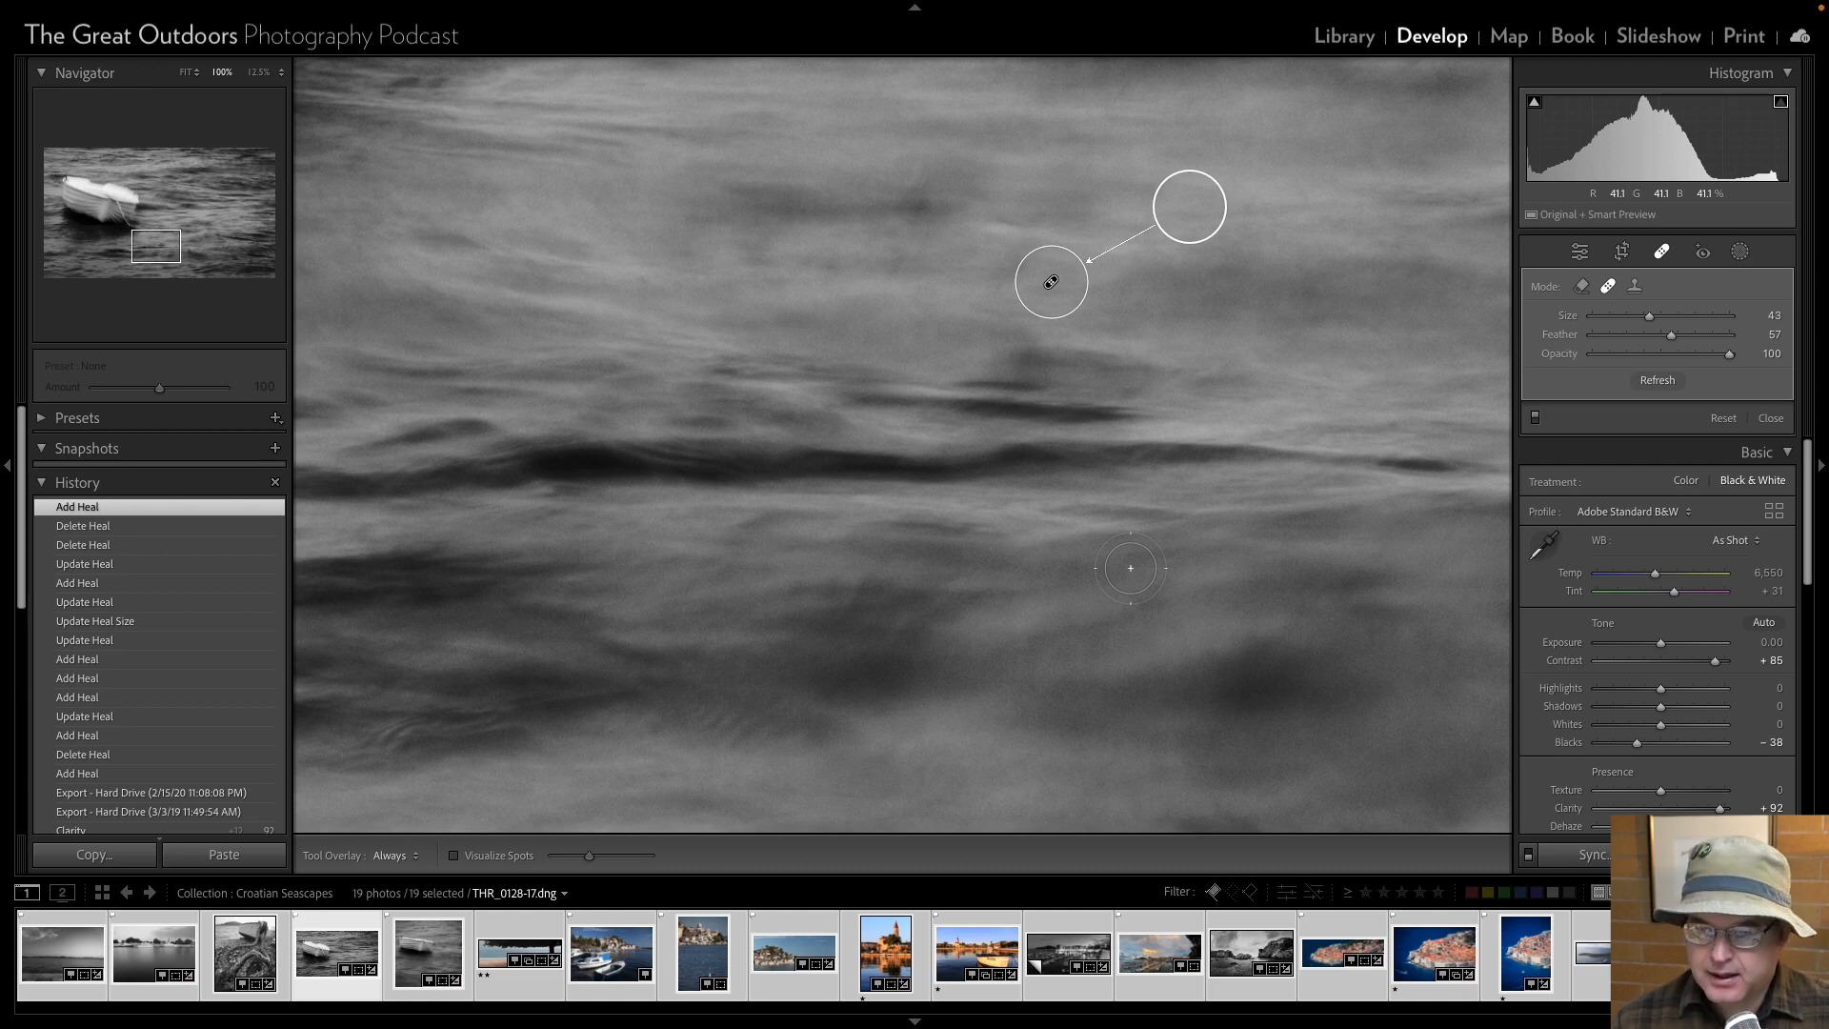
Try to heal the dust spot at the photo's lower edge, sampling from different water areas and enlarging the heal to size 59.
scroll(1130, 568, "down", 5)
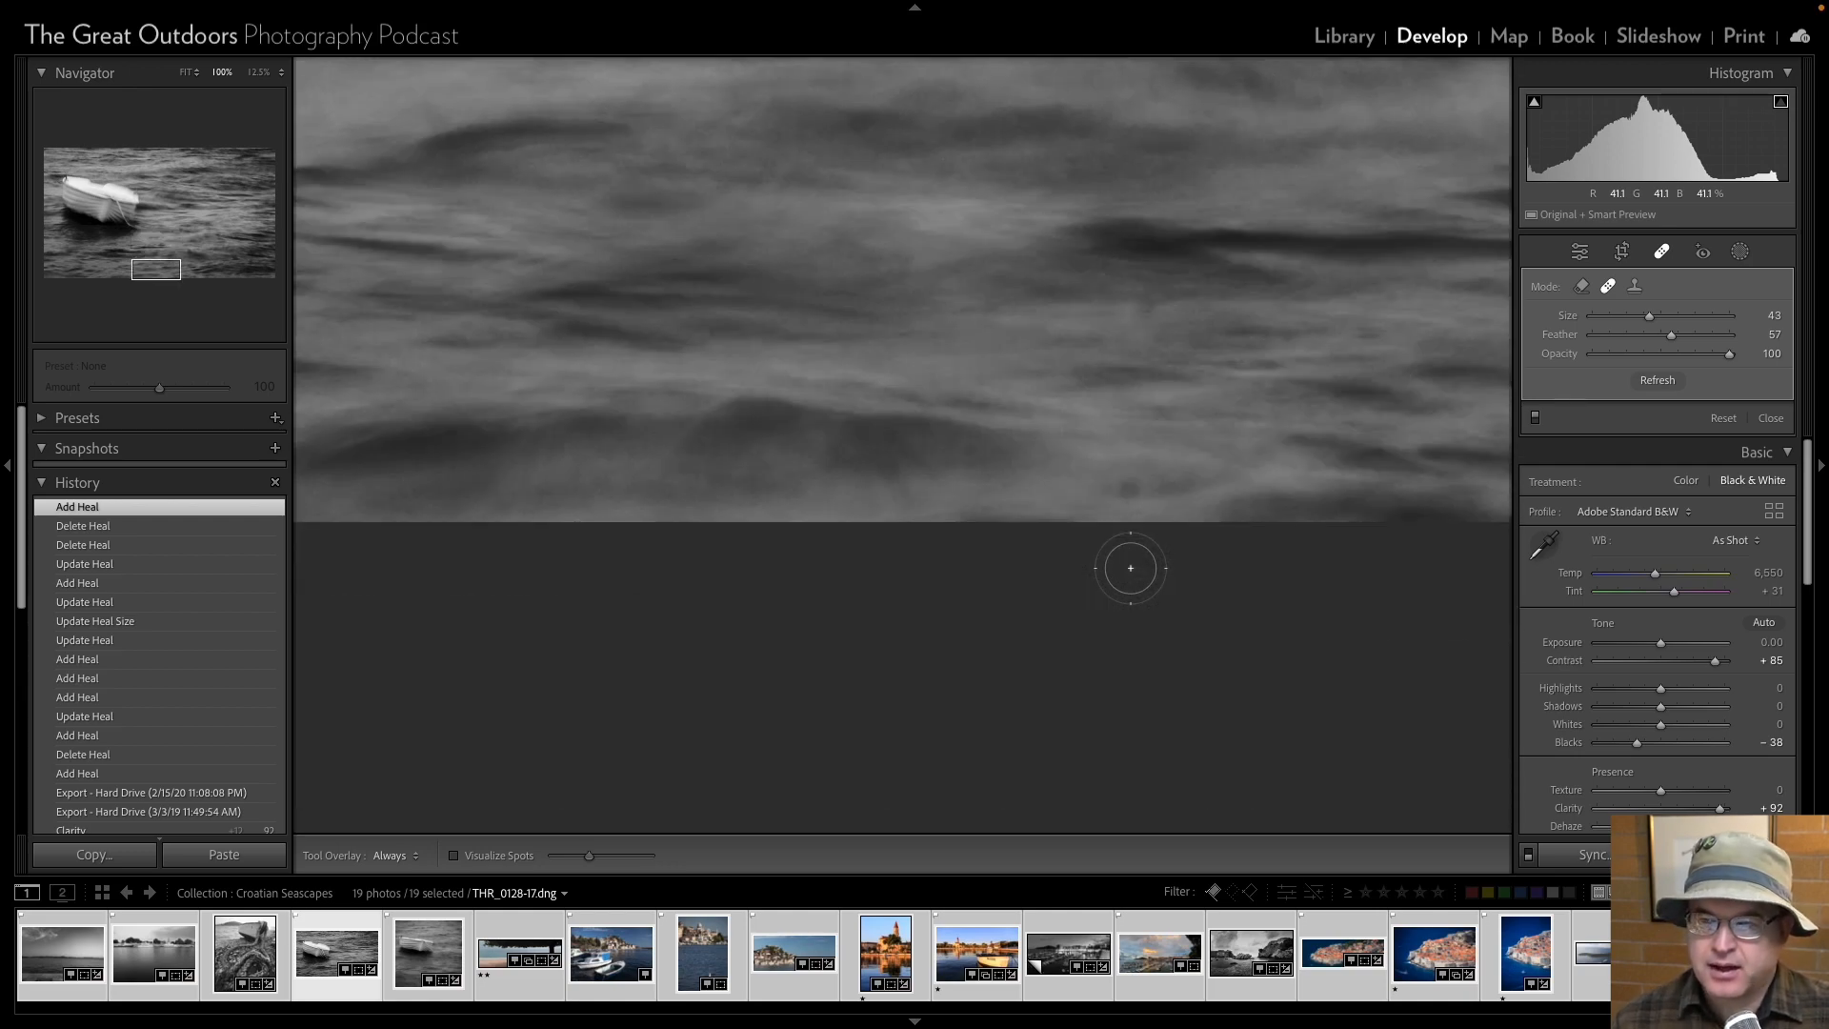
left_click(1126, 489)
mouse_move(1166, 425)
left_mouse_down()
mouse_move(1094, 432)
mouse_move(1009, 492)
left_mouse_up()
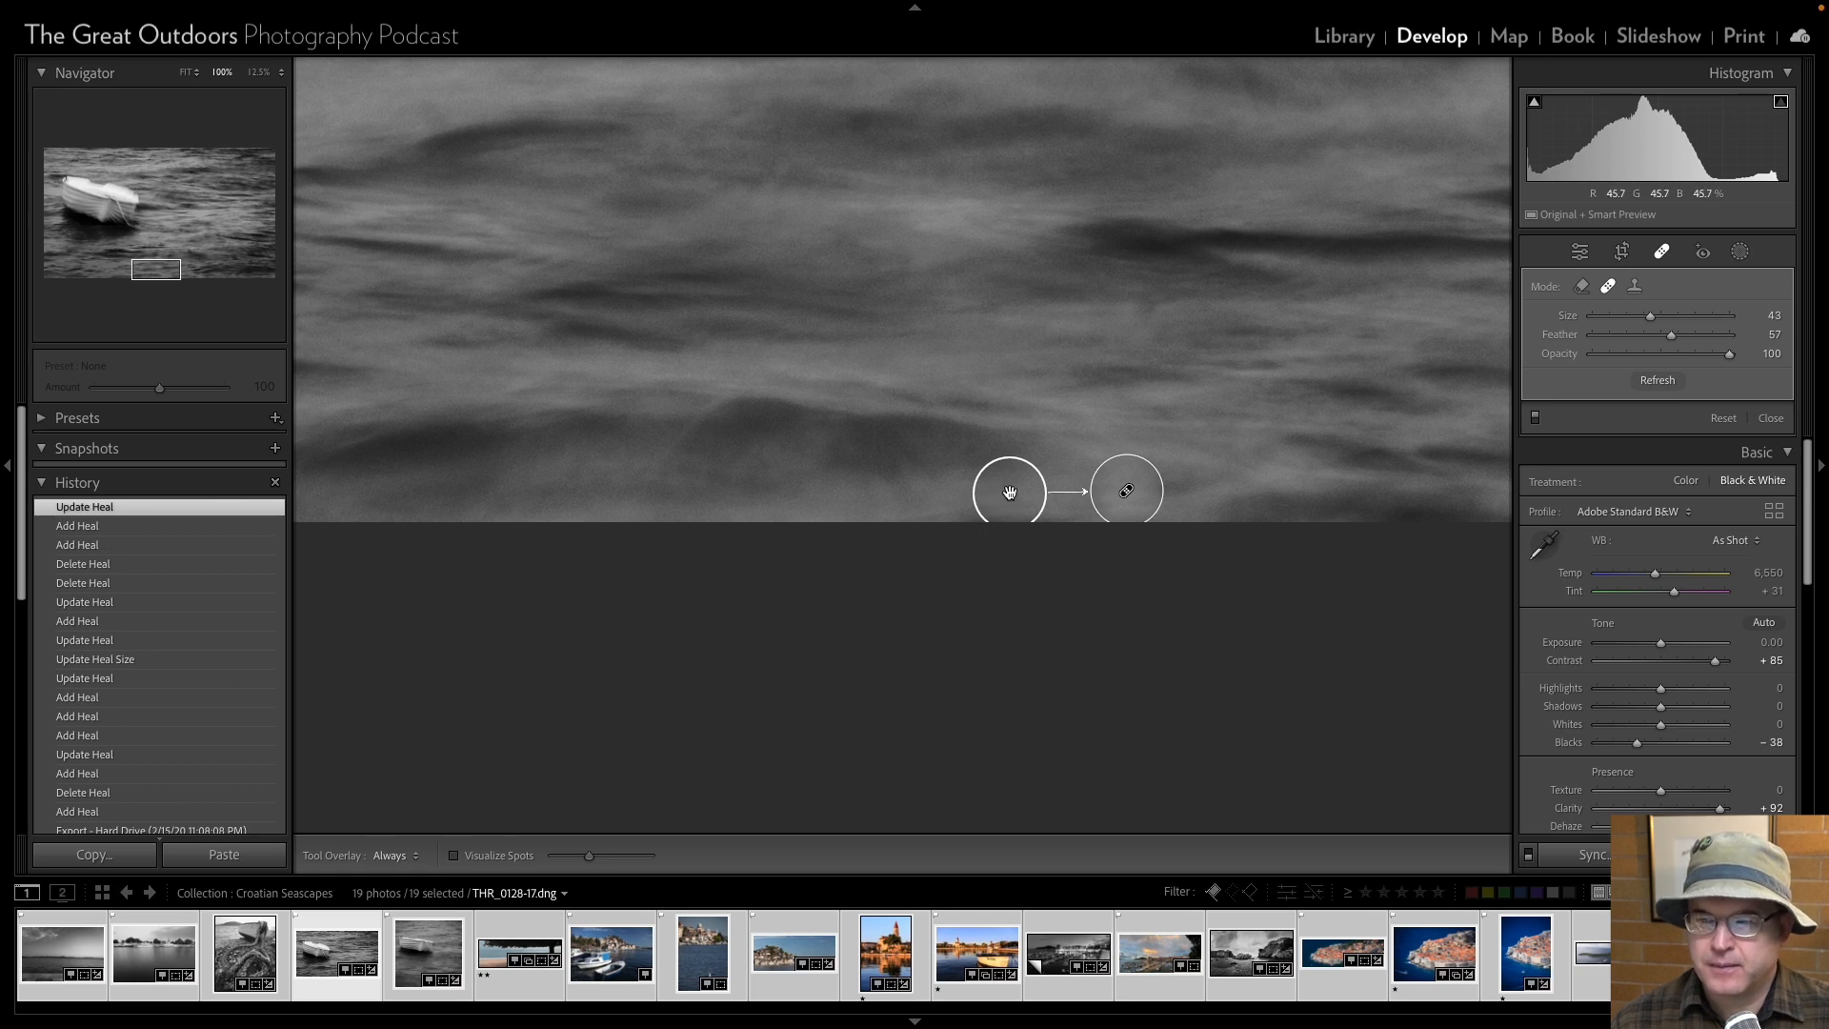
mouse_move(1009, 493)
left_mouse_down()
mouse_move(1078, 430)
mouse_move(477, 366)
left_mouse_up()
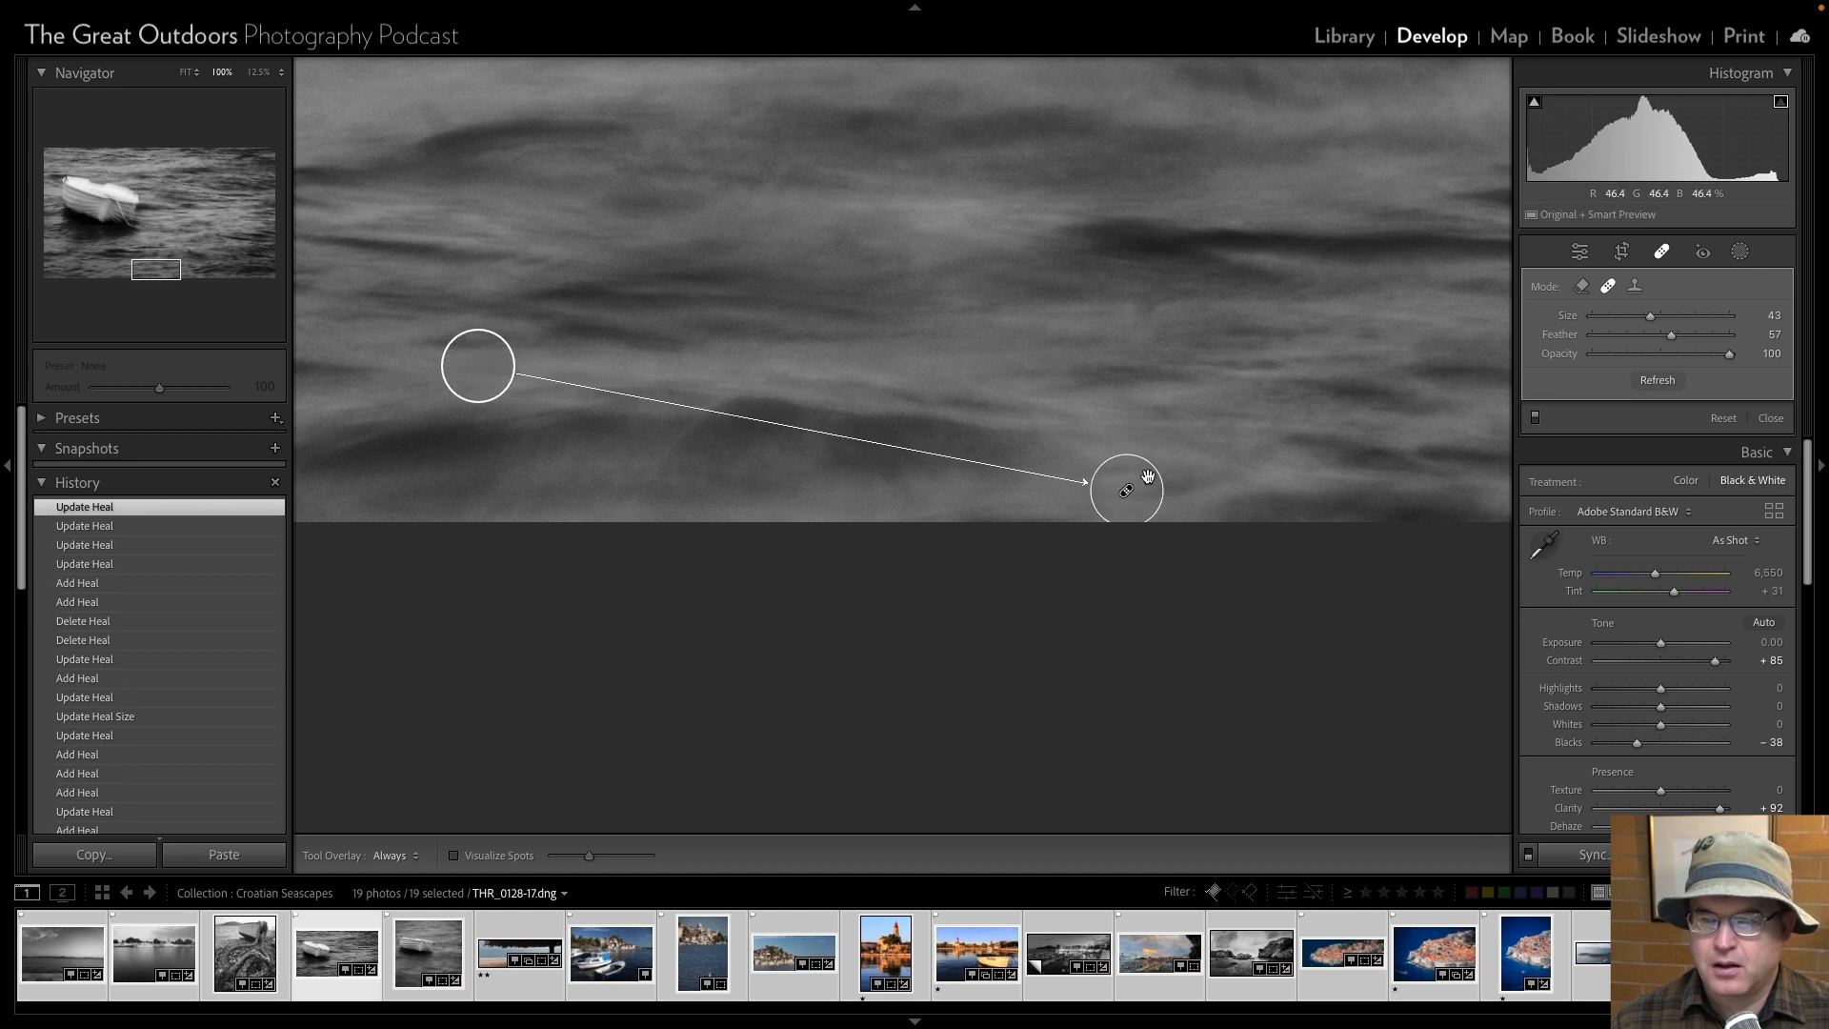
mouse_move(1162, 495)
left_mouse_down()
mouse_move(1178, 498)
mouse_move(1135, 489)
left_mouse_up()
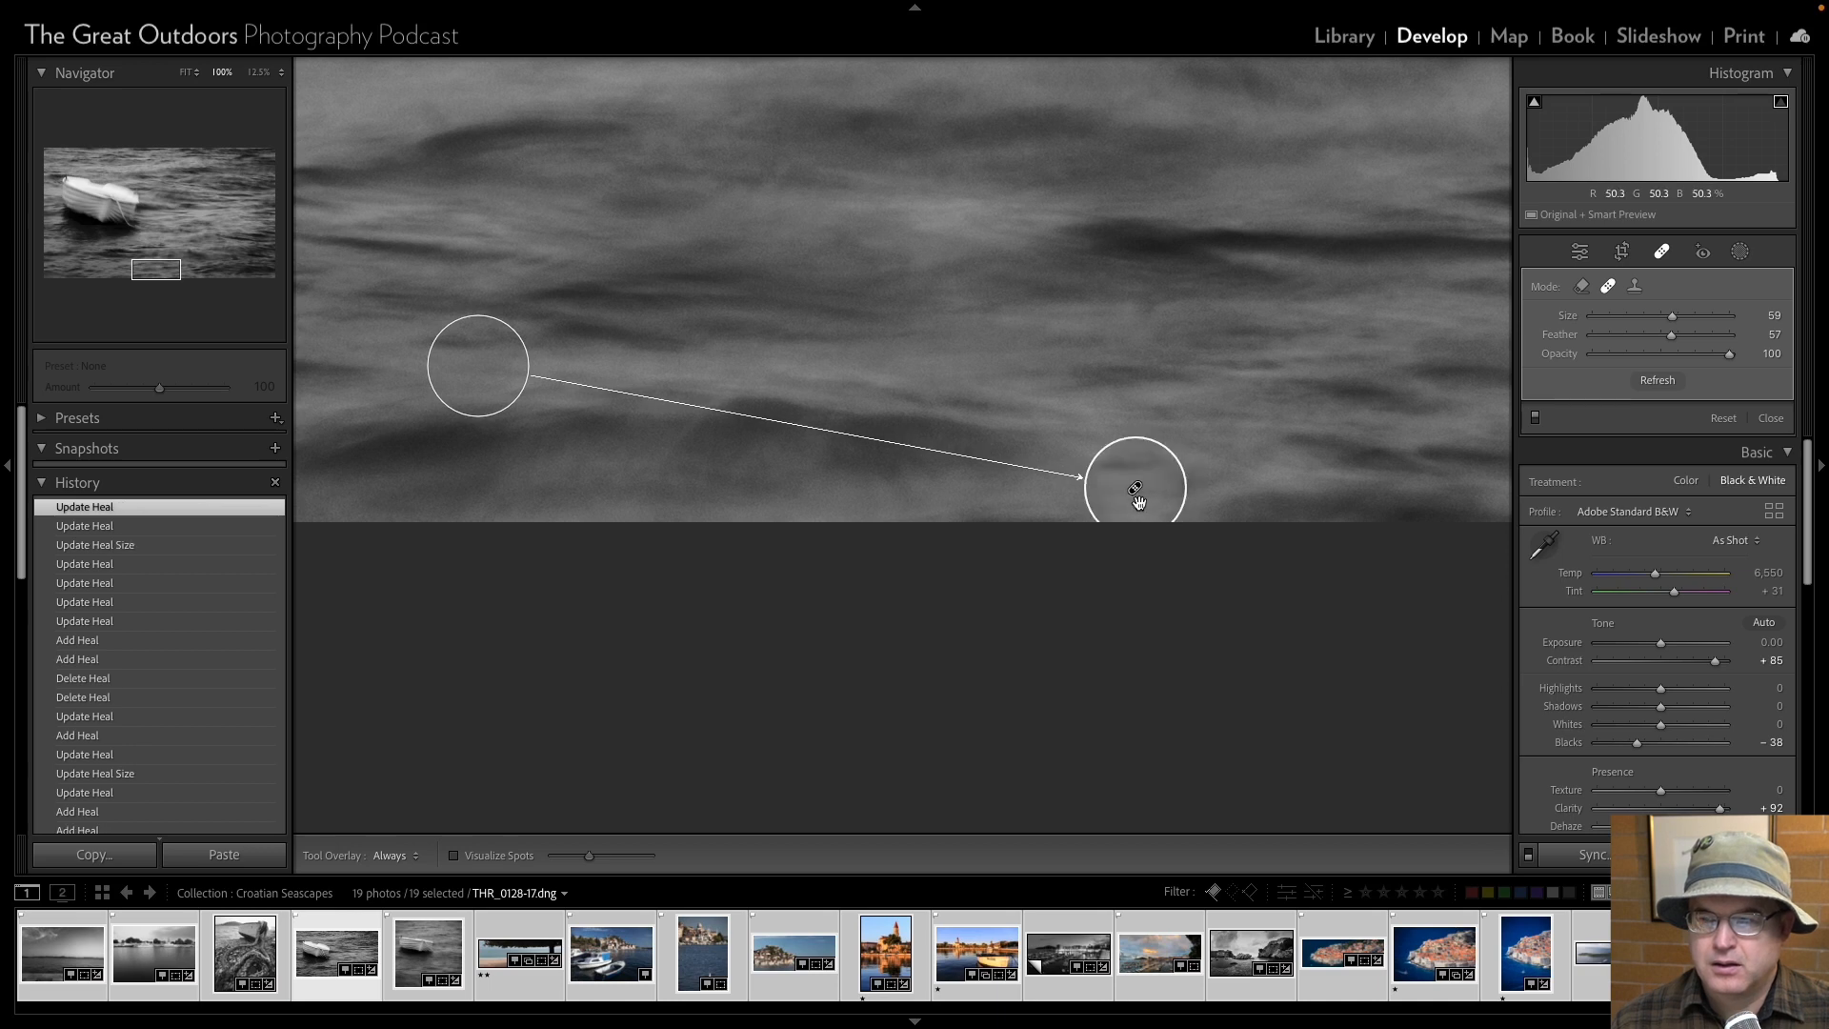
Replace the lower-edge heal with a content-aware Remove correction at size 30 and Opacity 100, and leave the healing tool.
left_click(1583, 287)
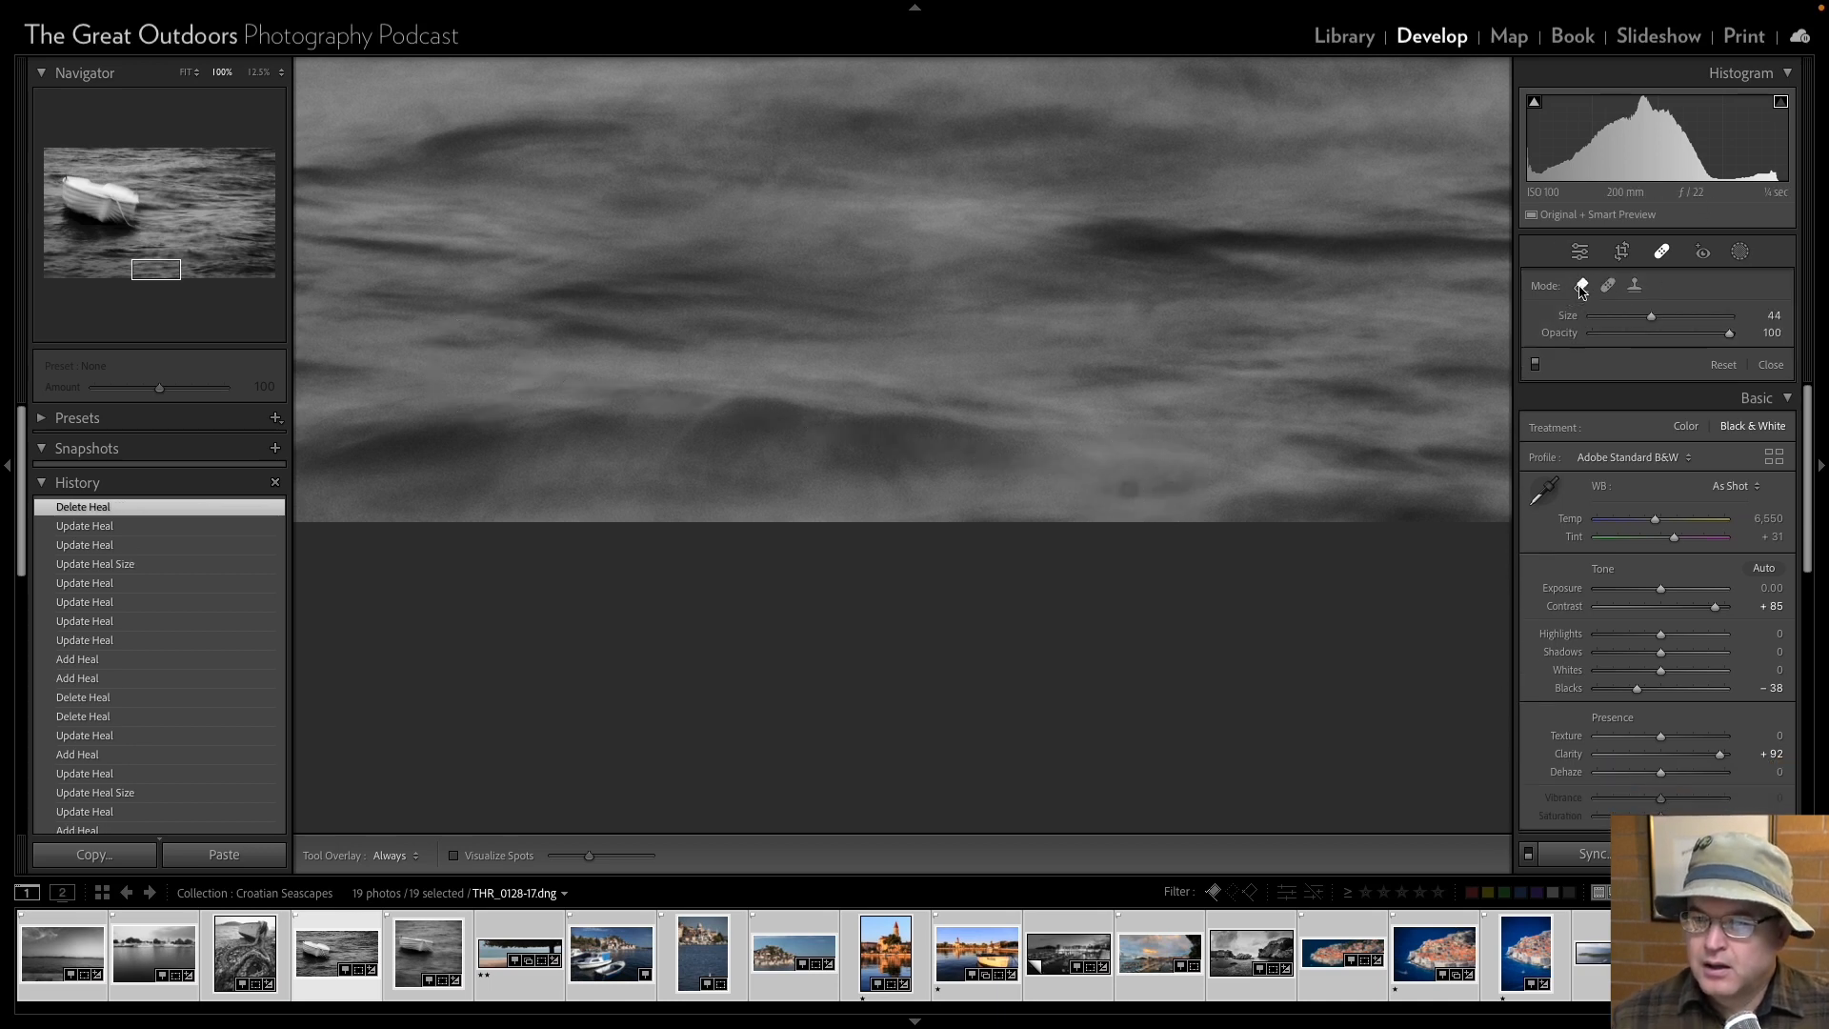
scroll(1130, 482, "down", 4)
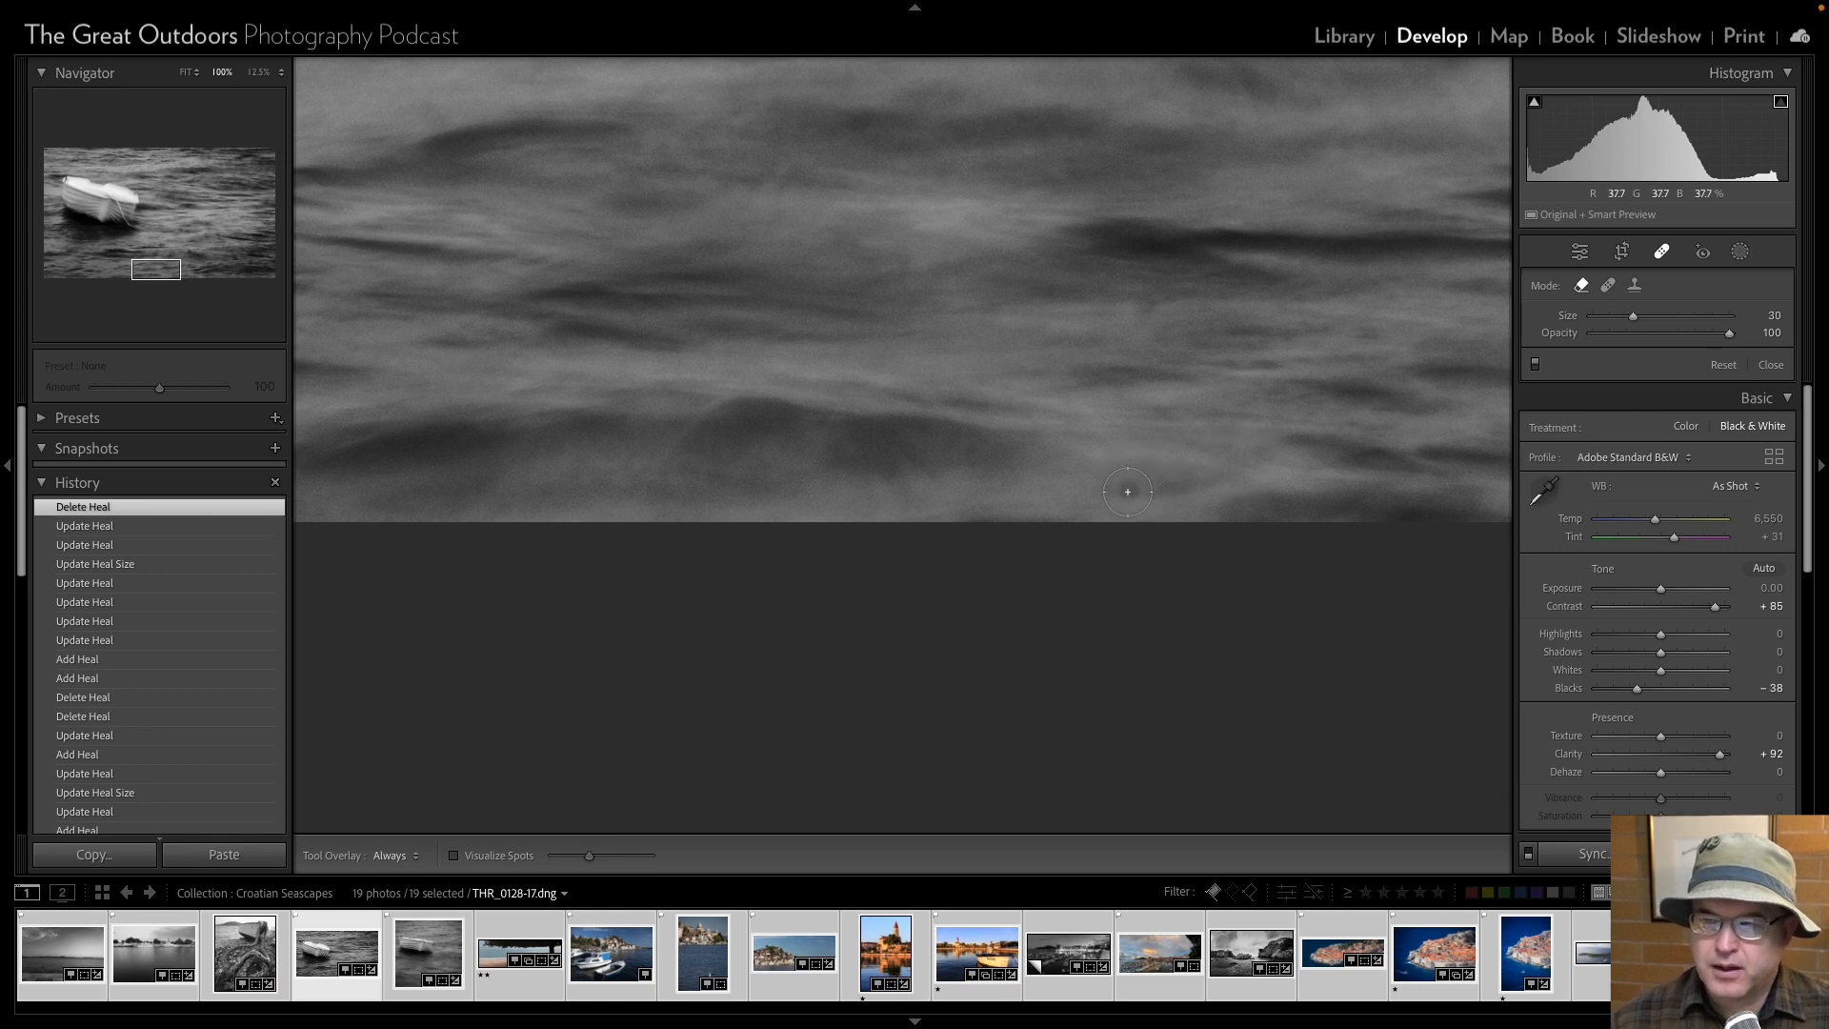
left_click(1129, 491)
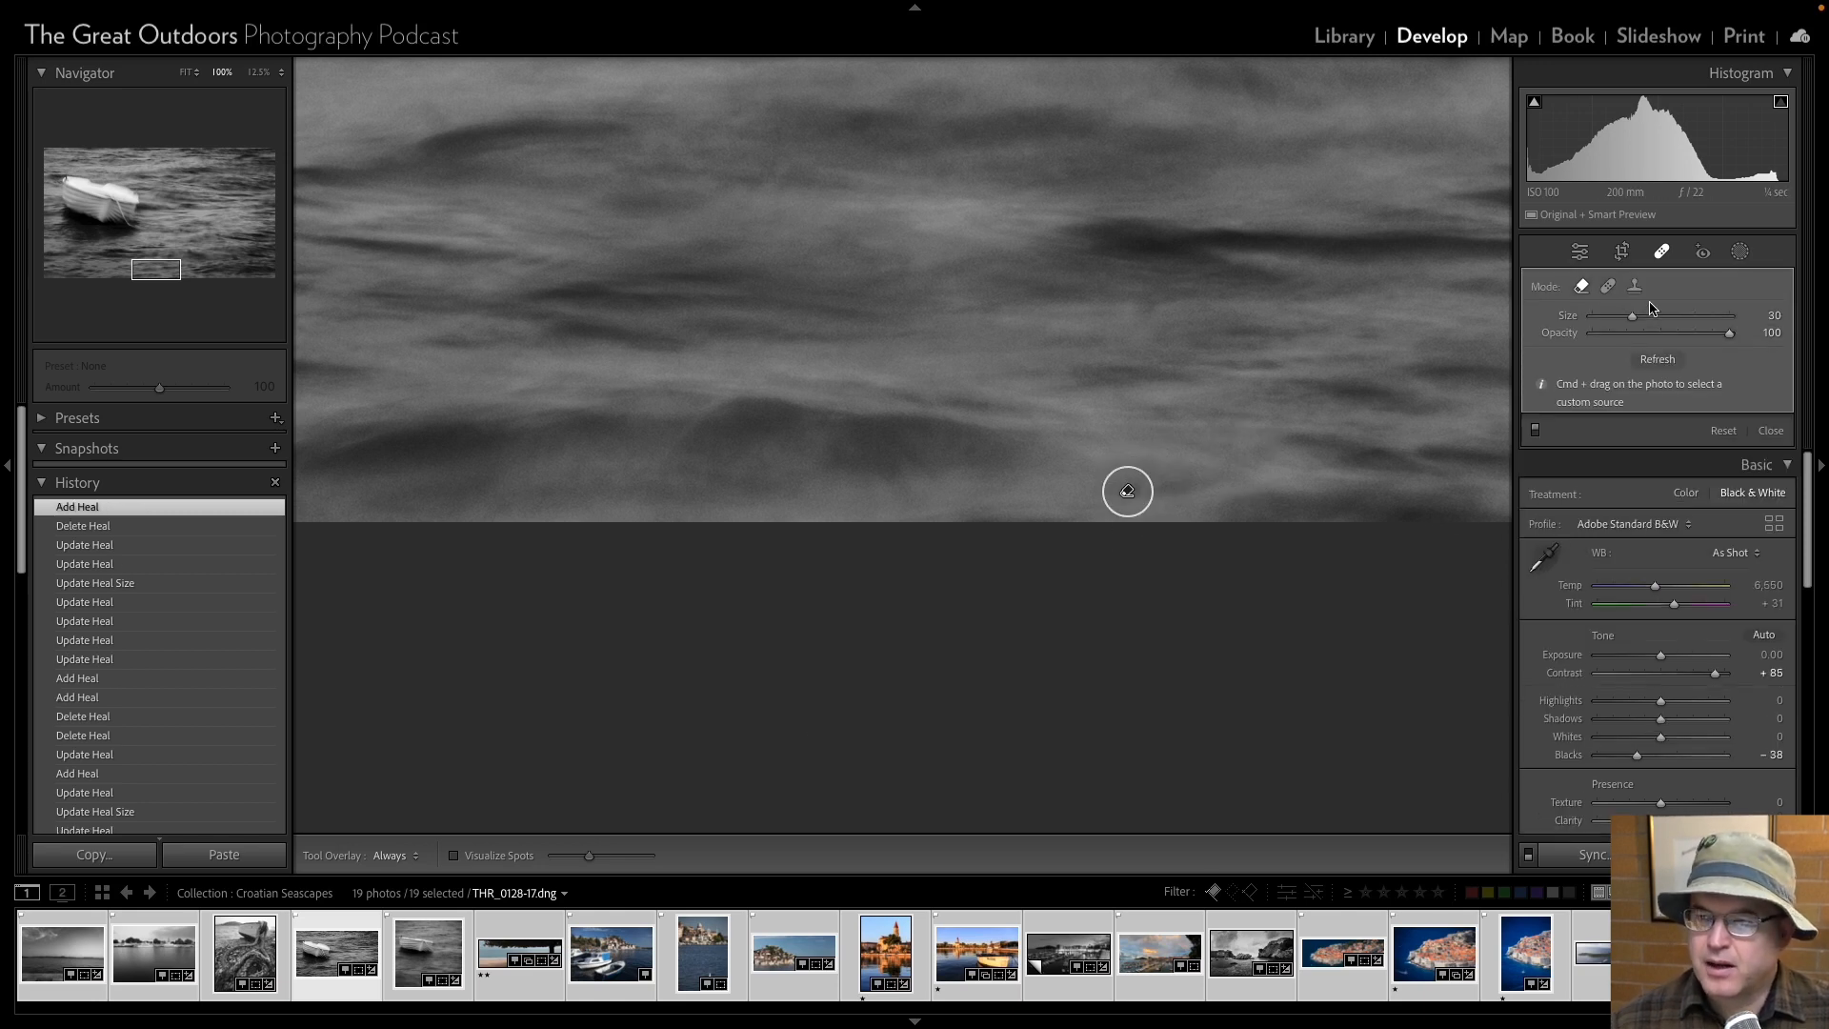
left_click(1580, 252)
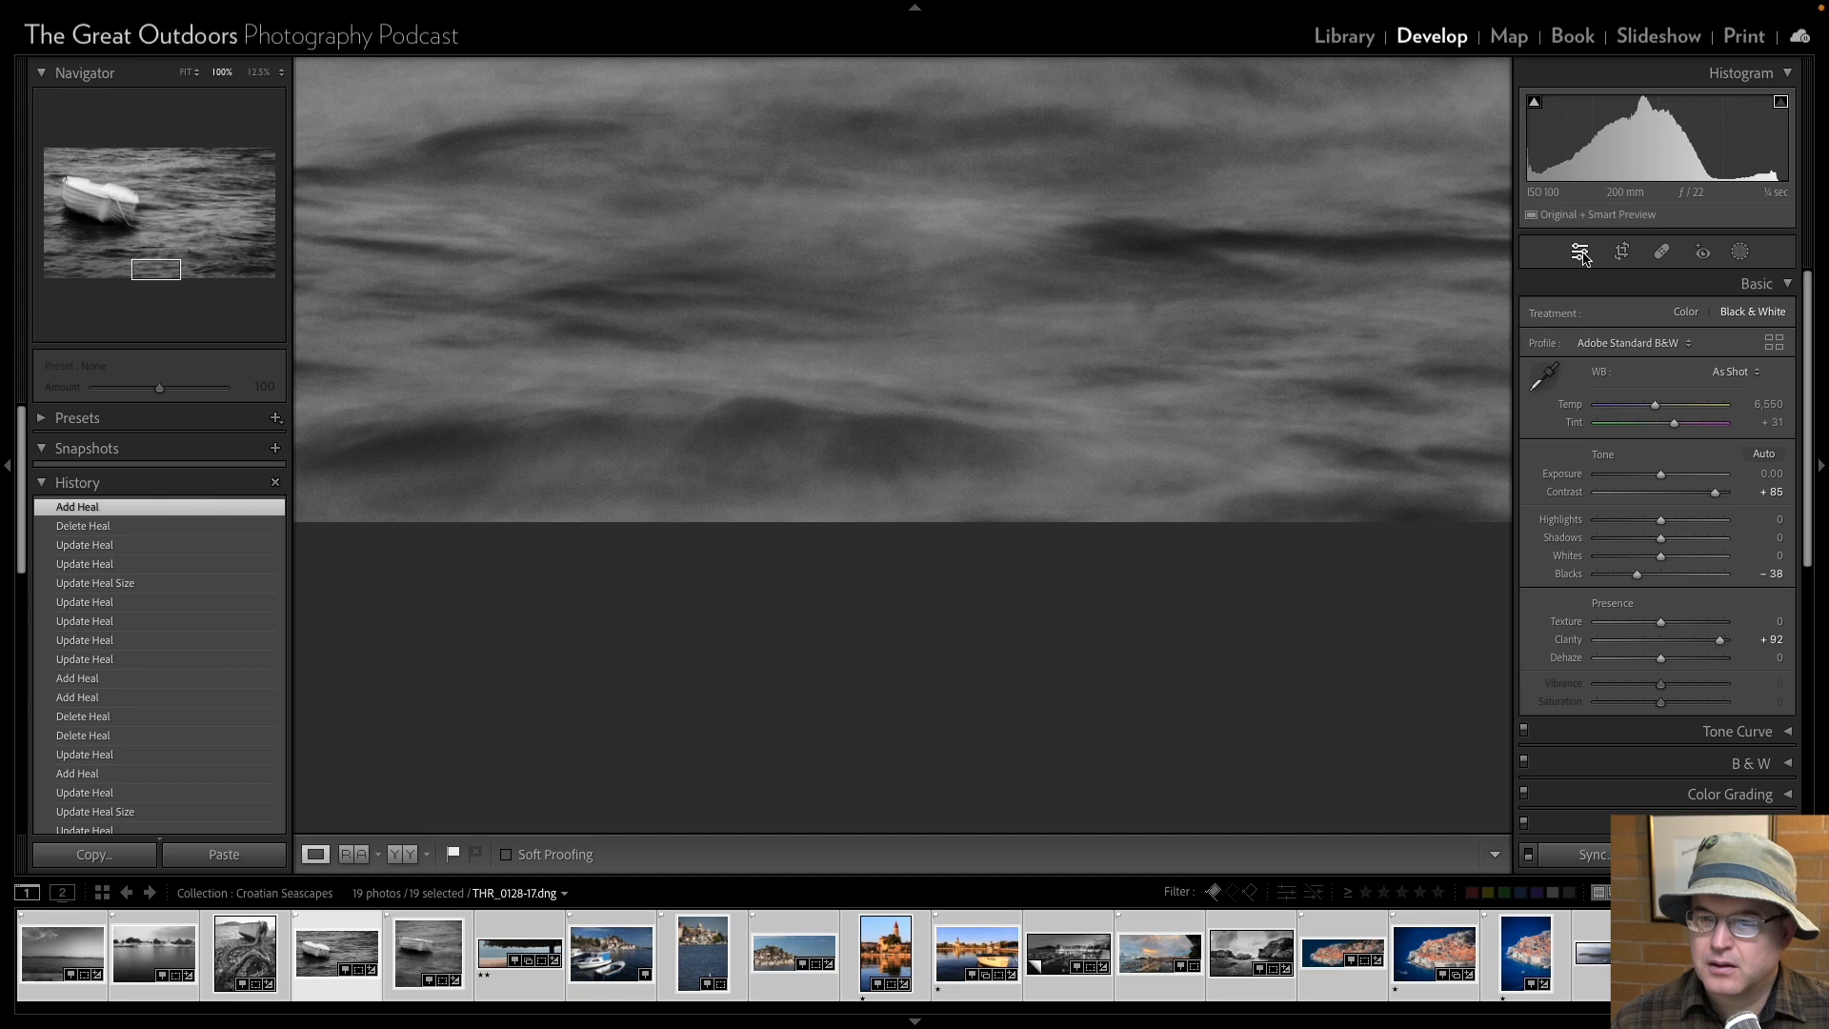
Heal the two dust spots in the open water right of the boat with size 34 Remove corrections at Opacity 100.
left_click(1661, 250)
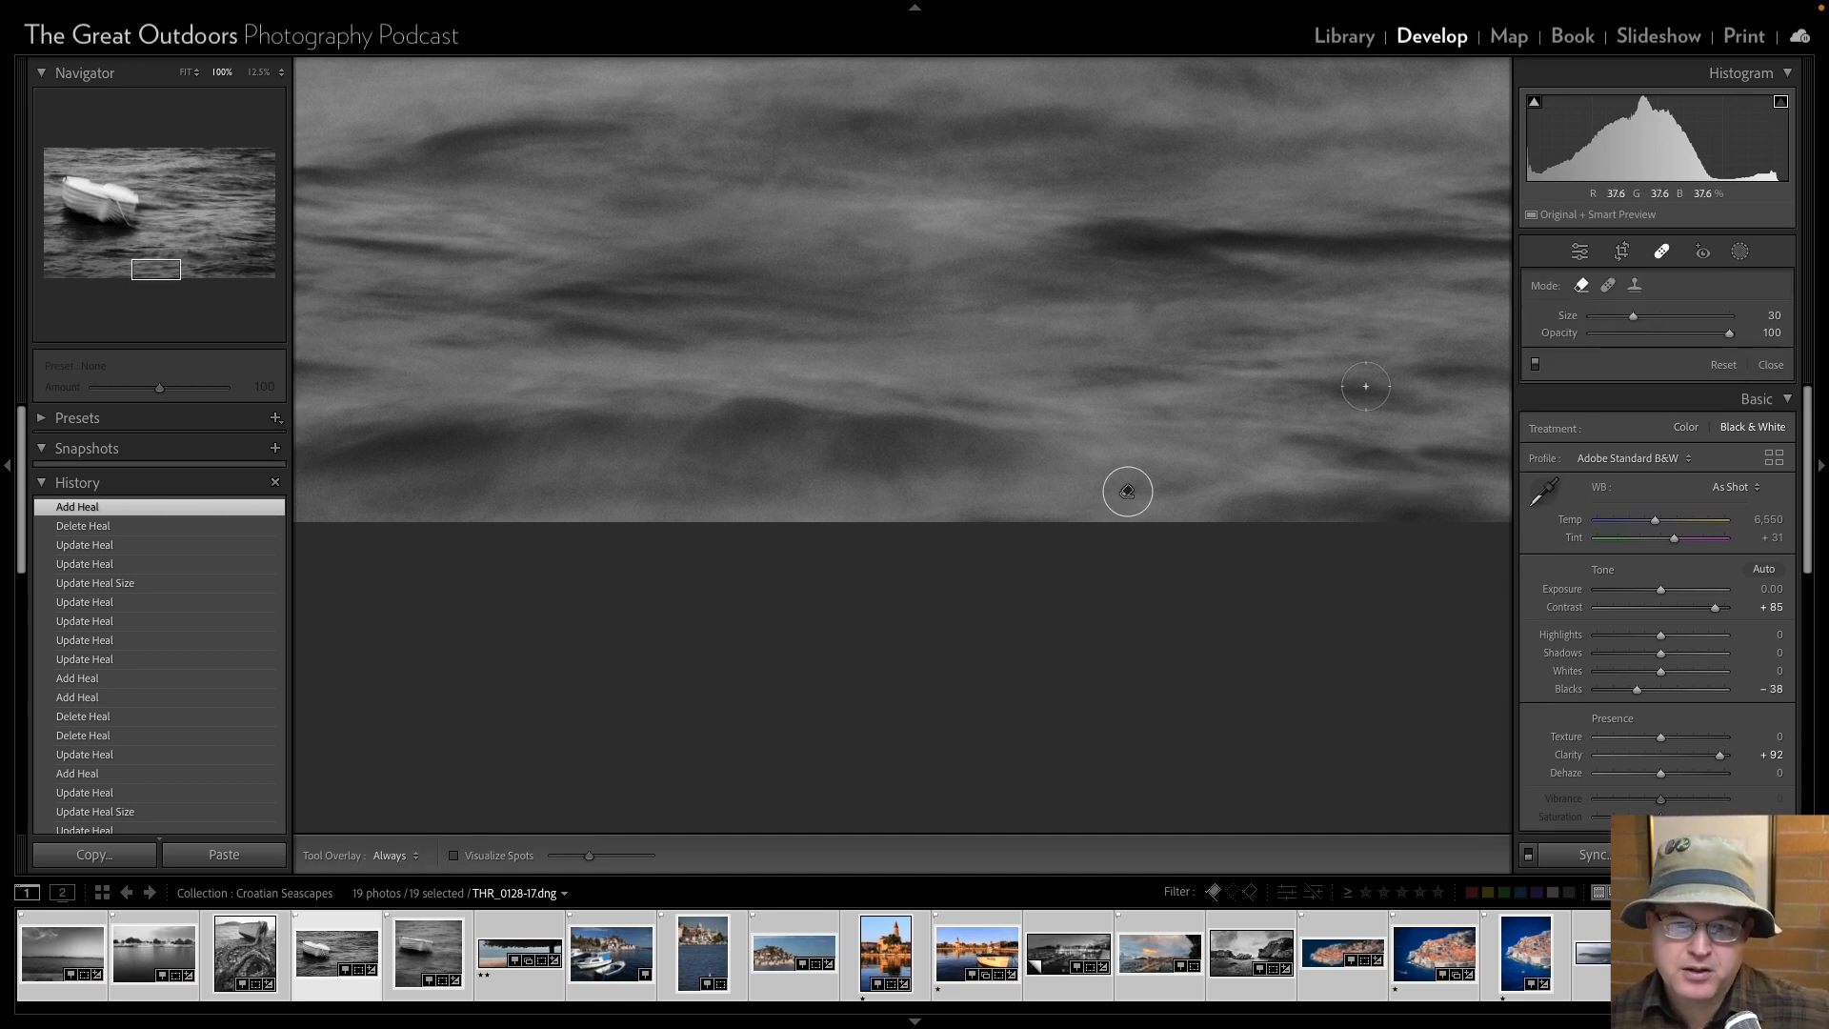
key("Page_Down")
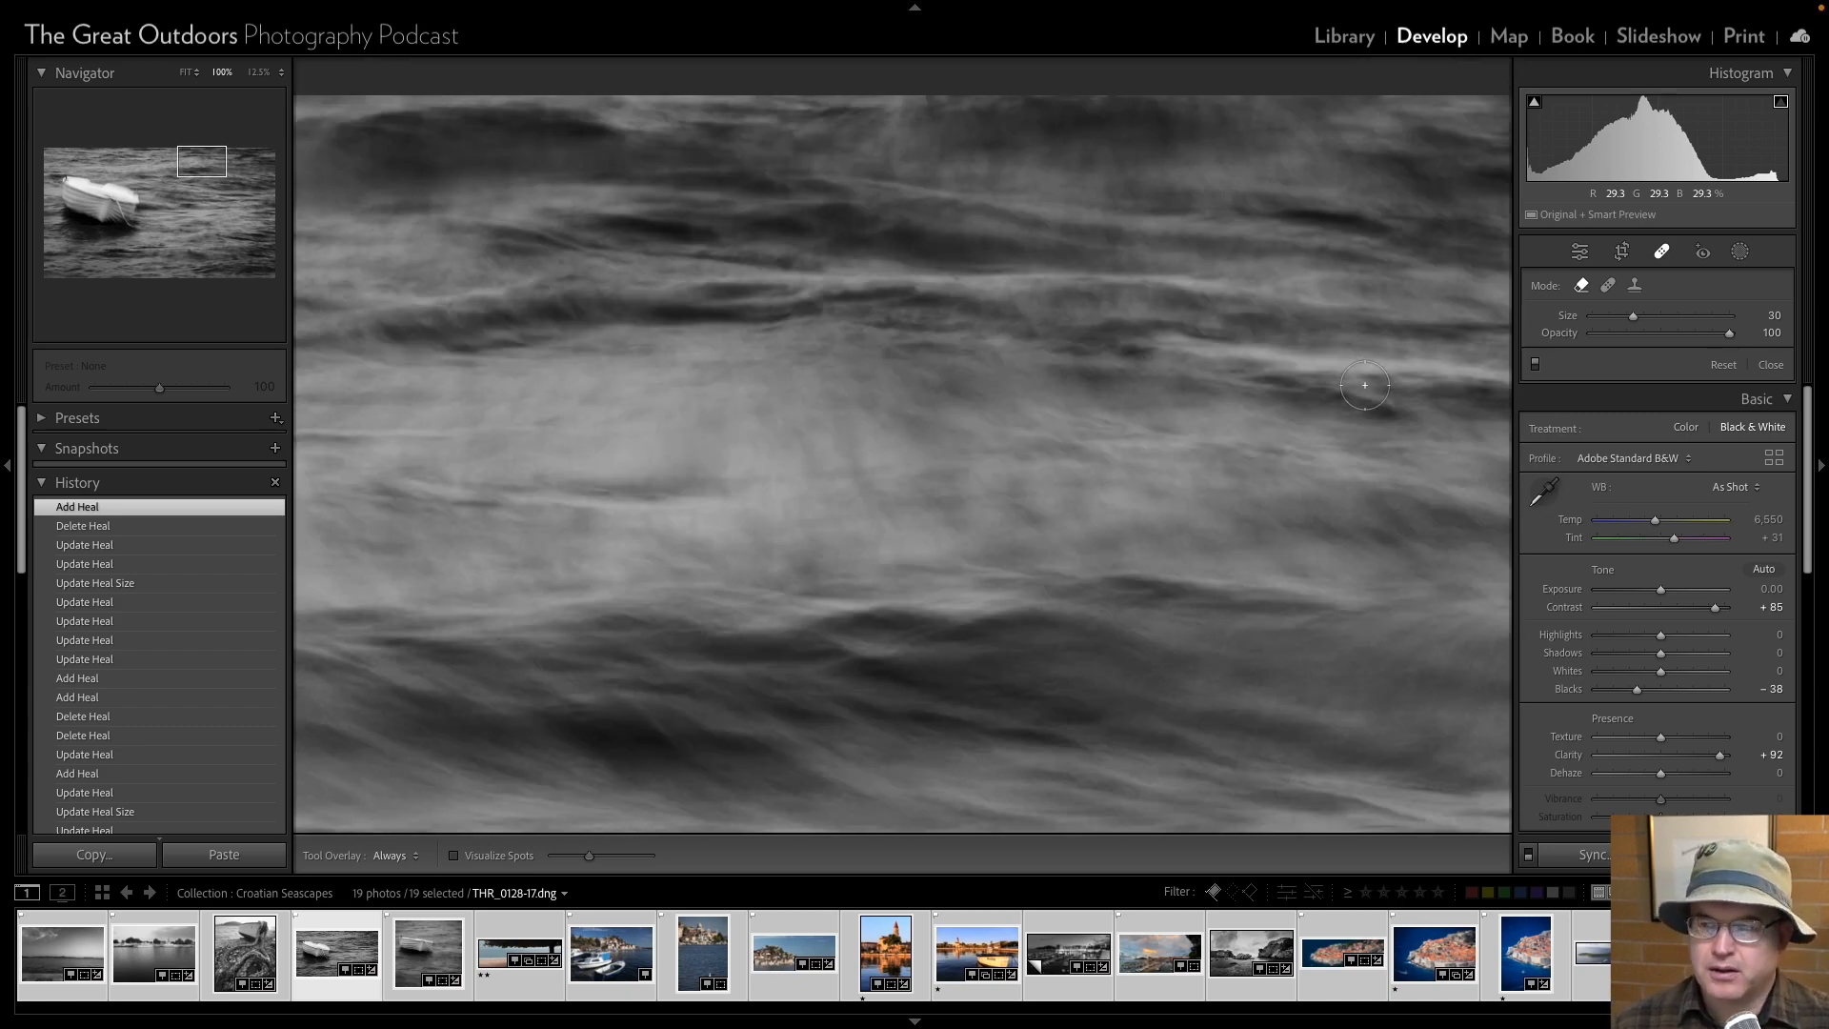
key("Page_Down")
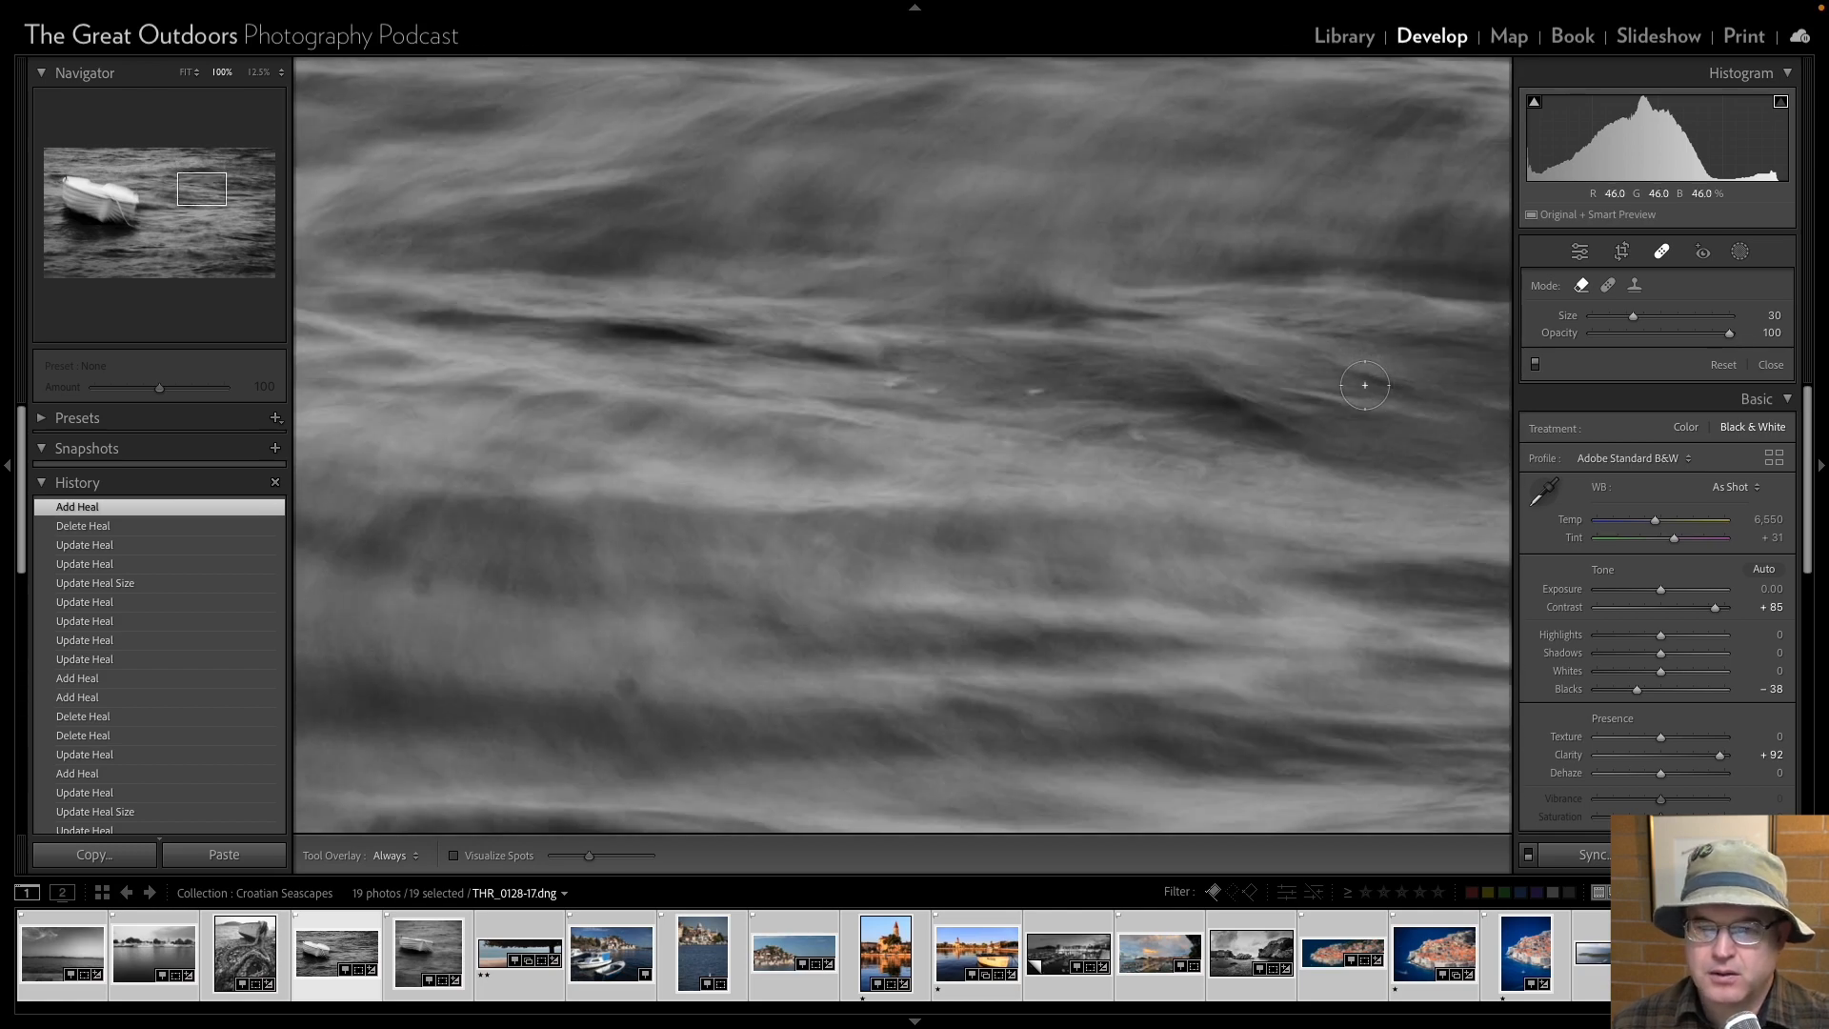
scroll(426, 587, "up", 3)
left_click(426, 587)
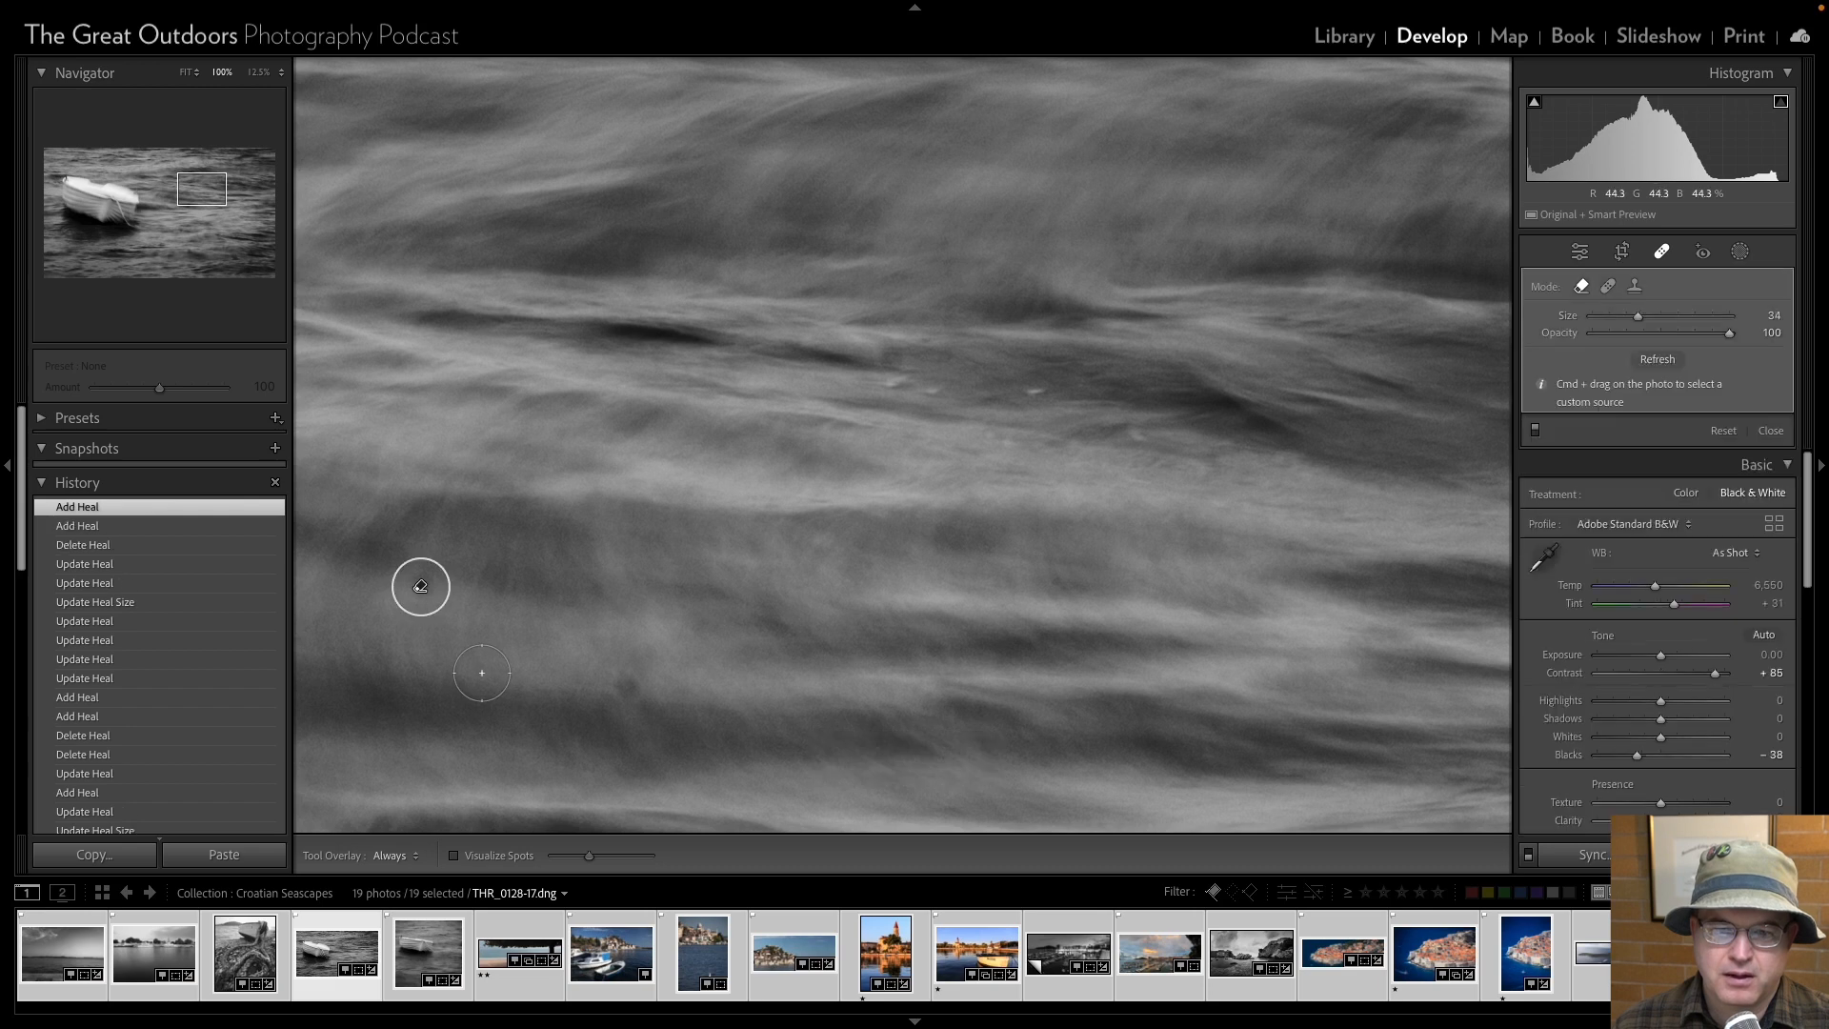
left_click(628, 689)
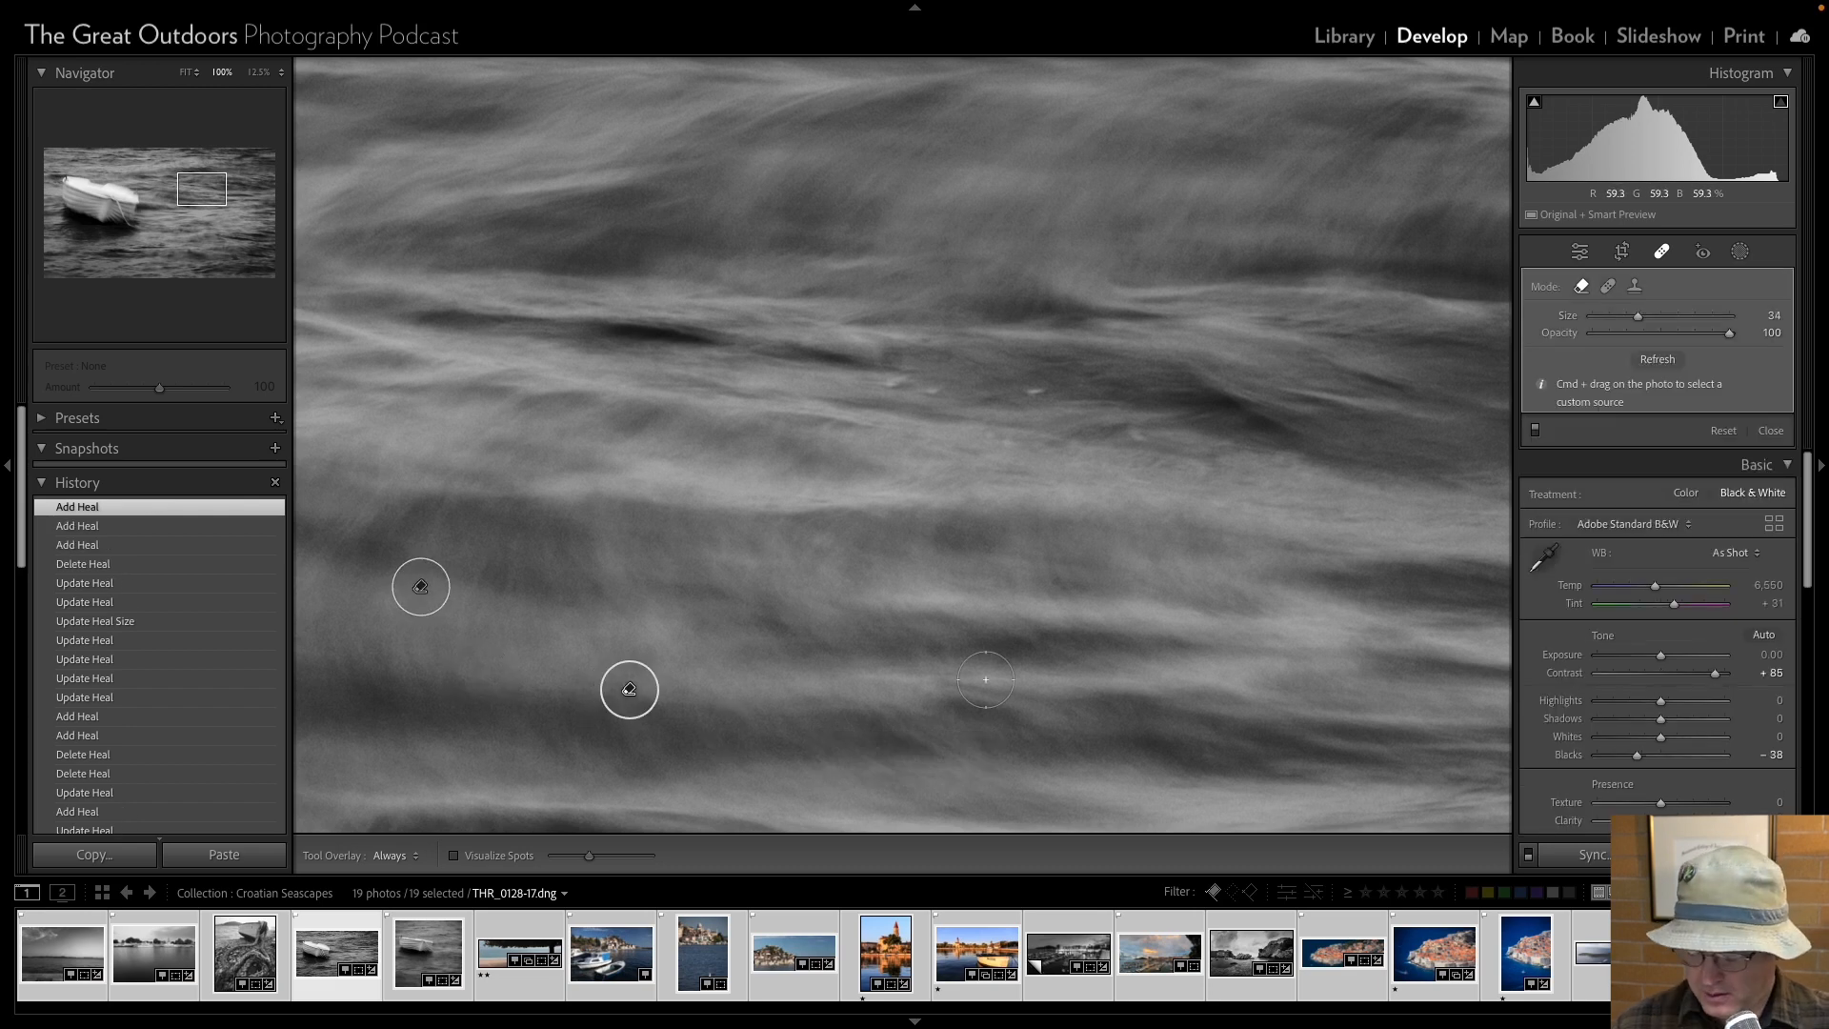
Examine the water in the right part of the photo strip by strip at 100% for further dust spots.
key("Page_Down")
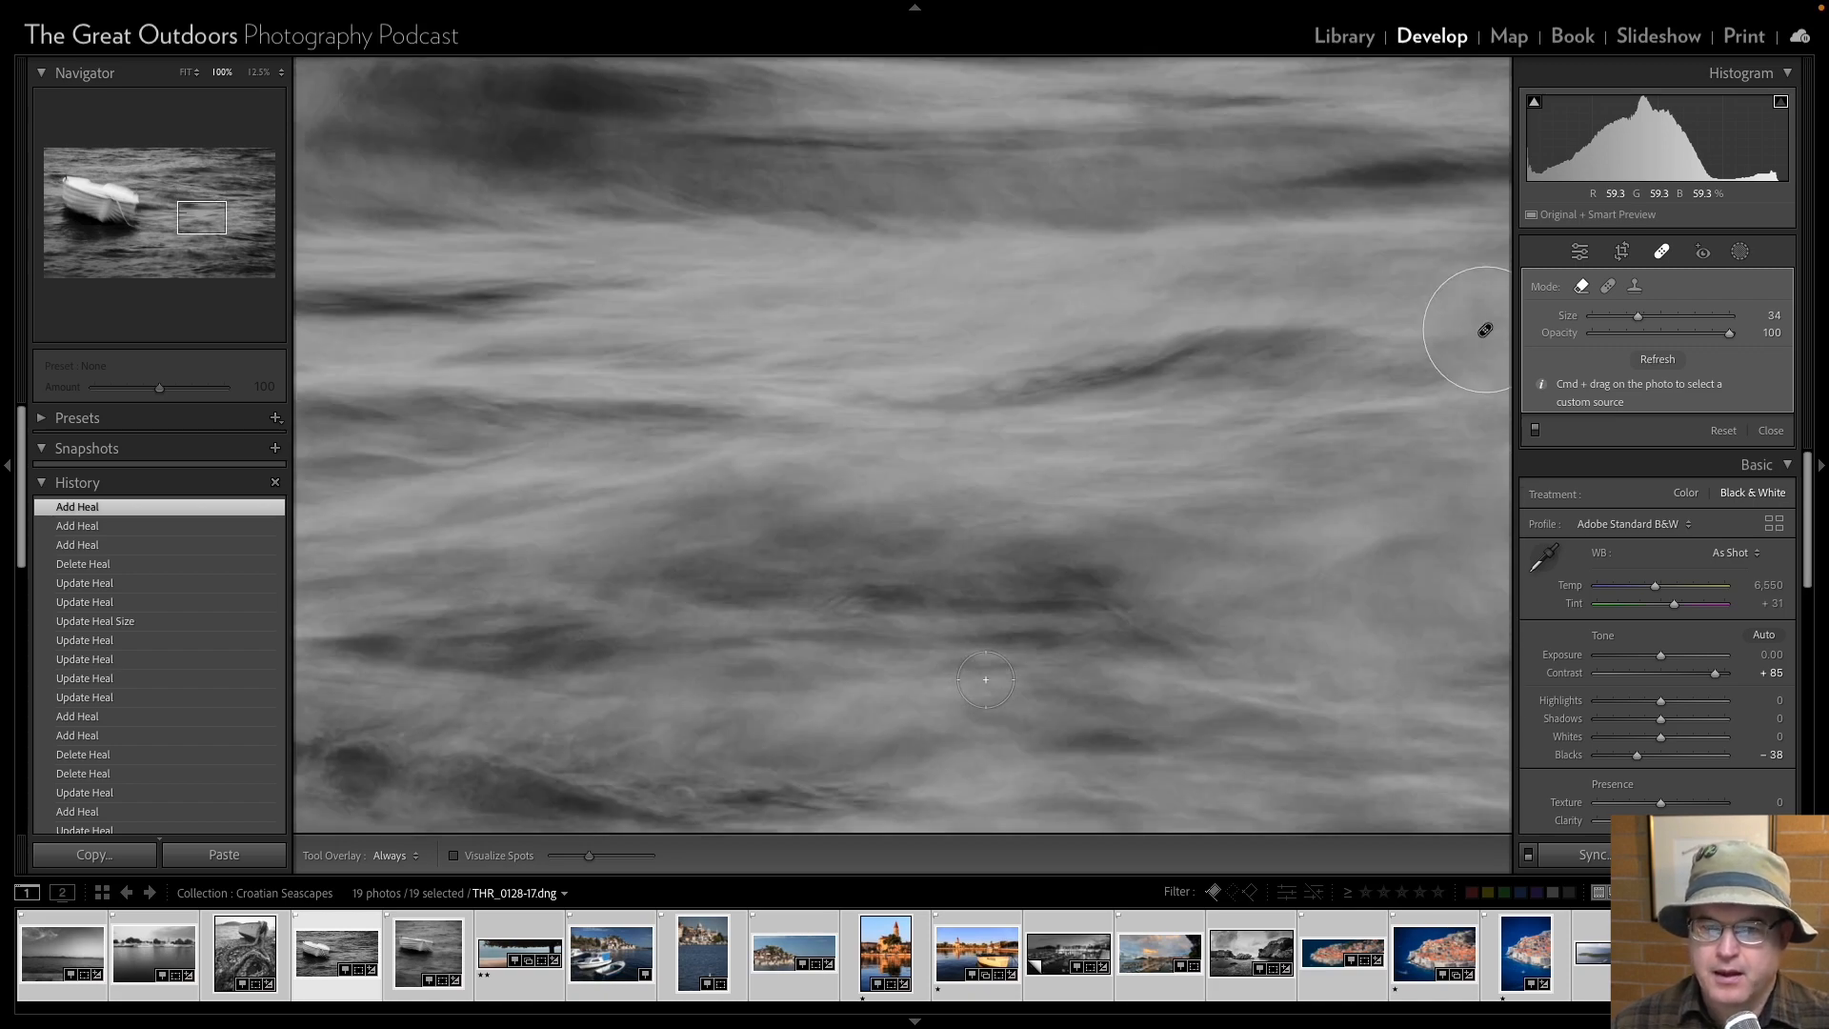
key("Page_Down")
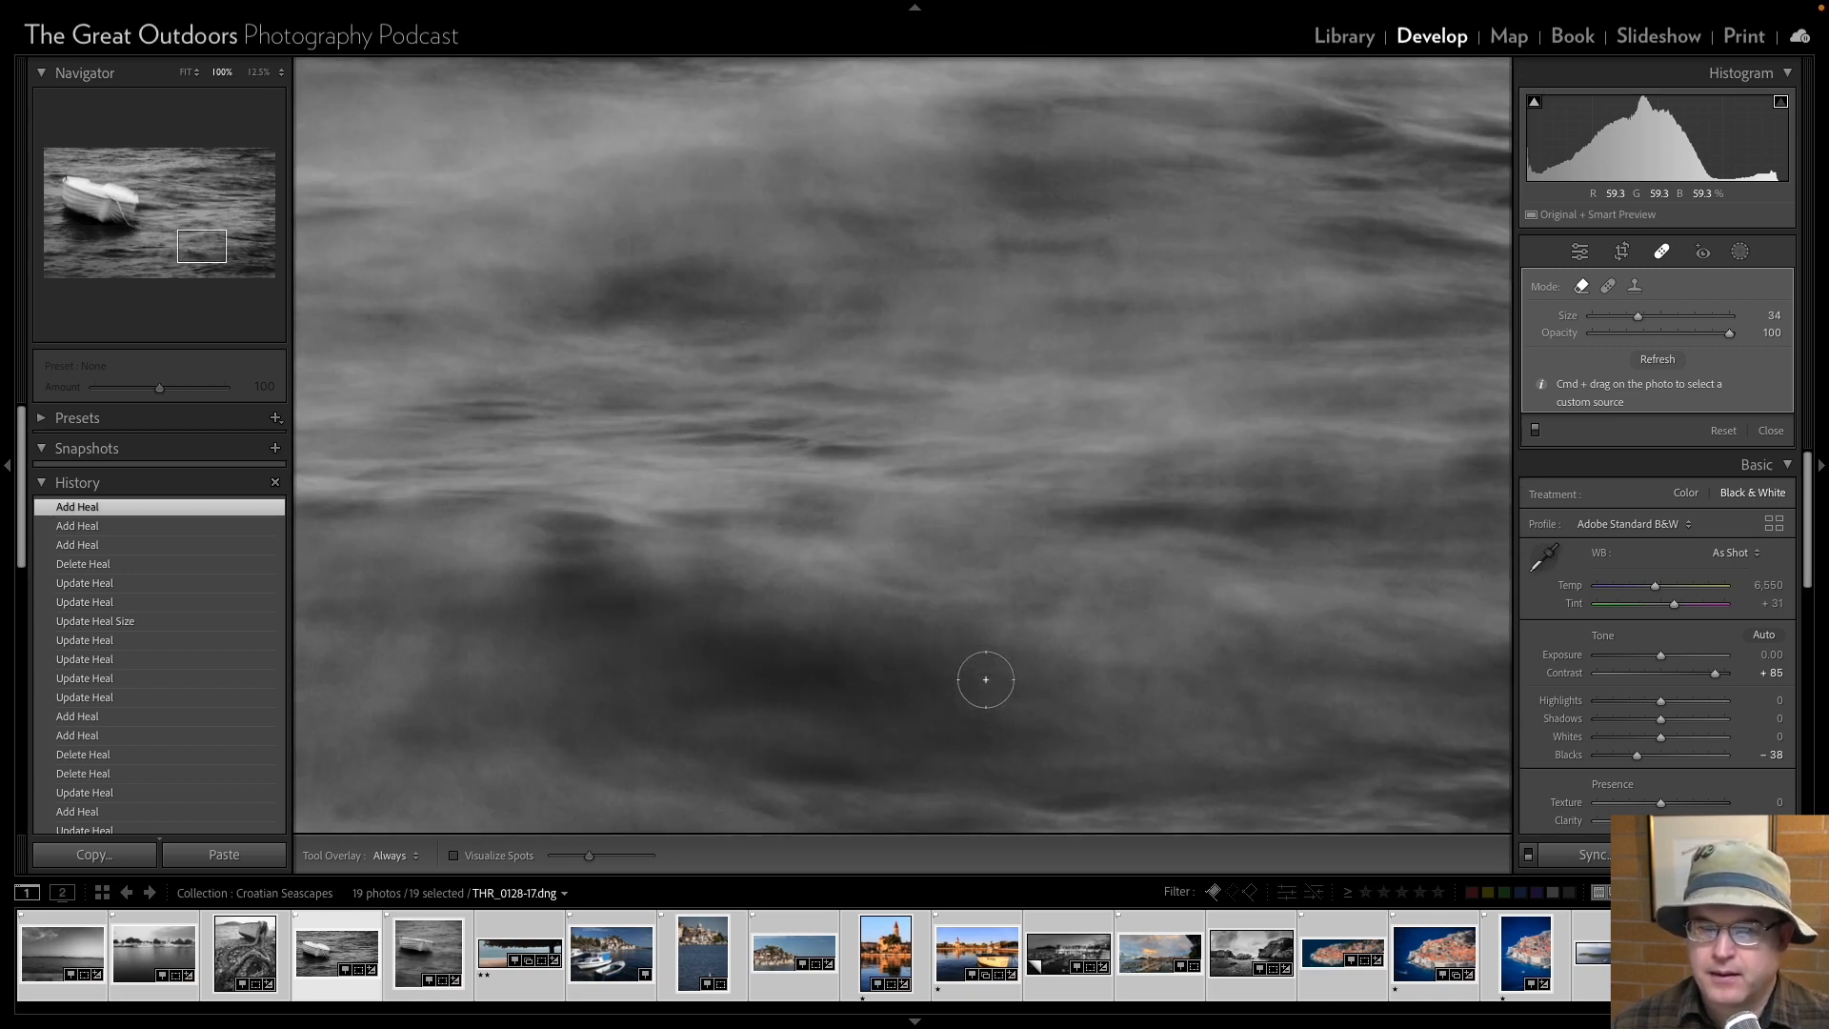
key("Page_Down")
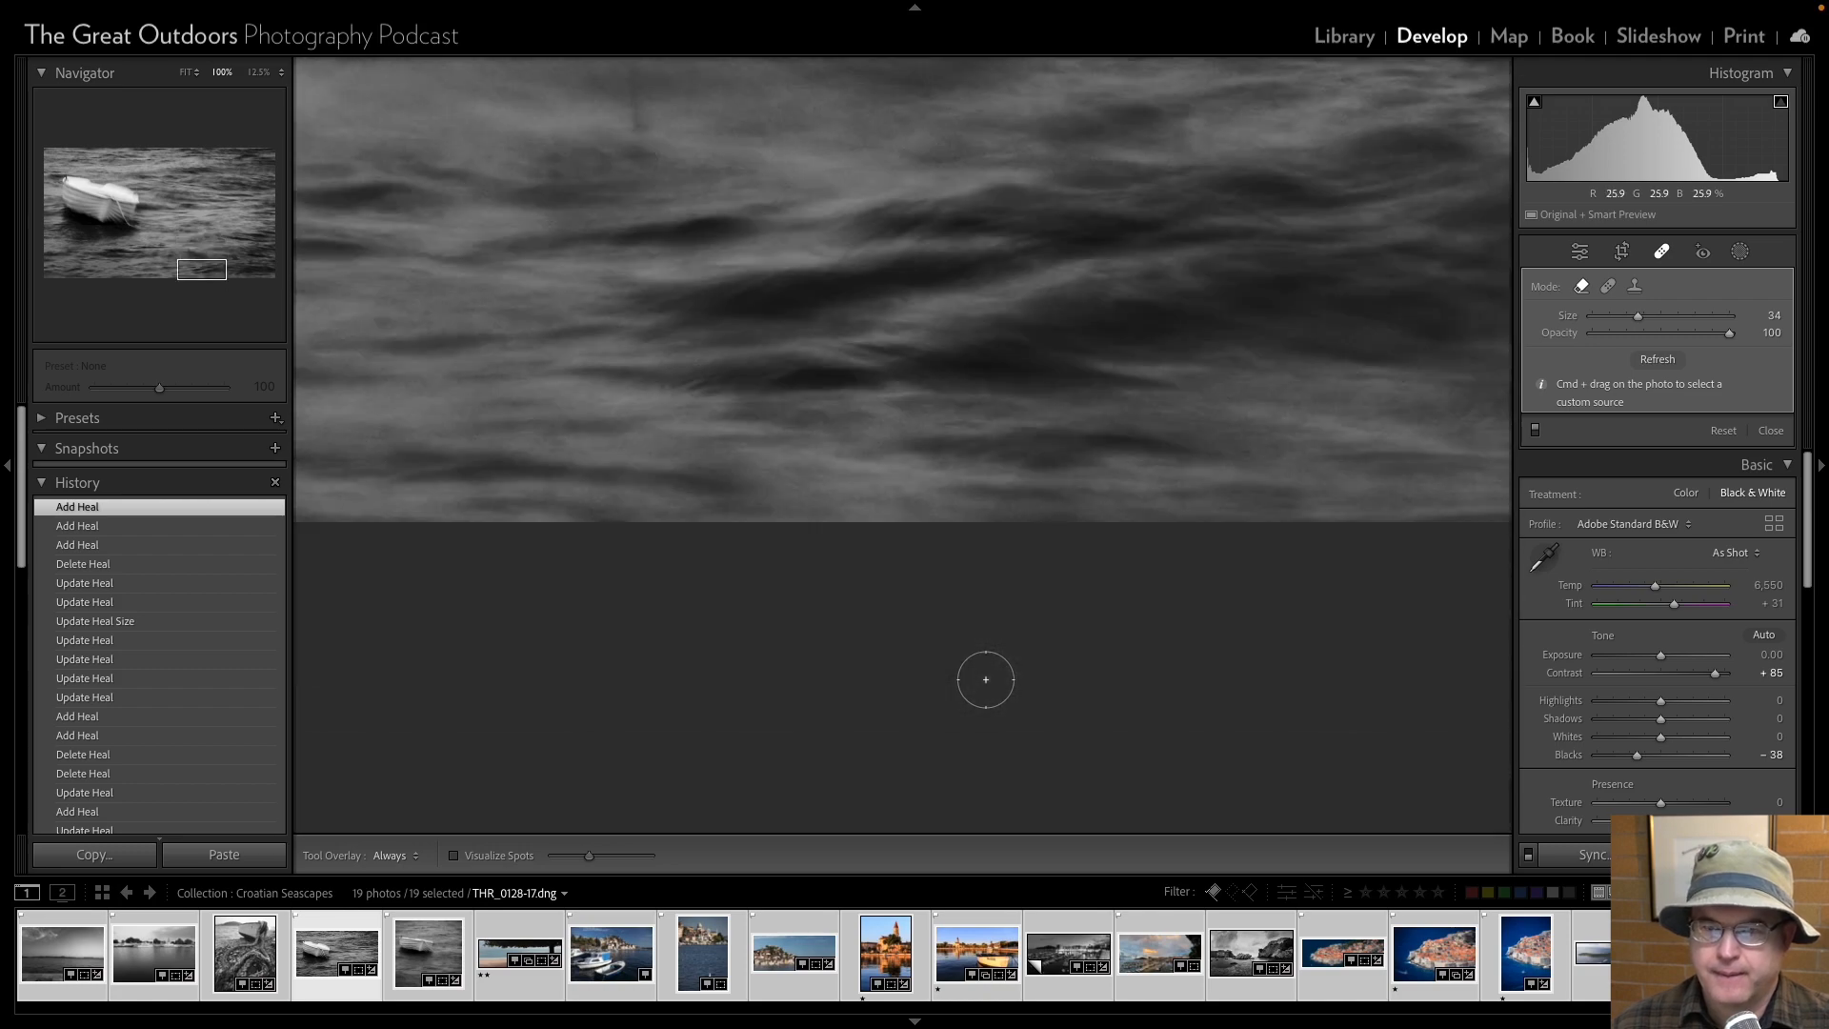
key("Page_Down")
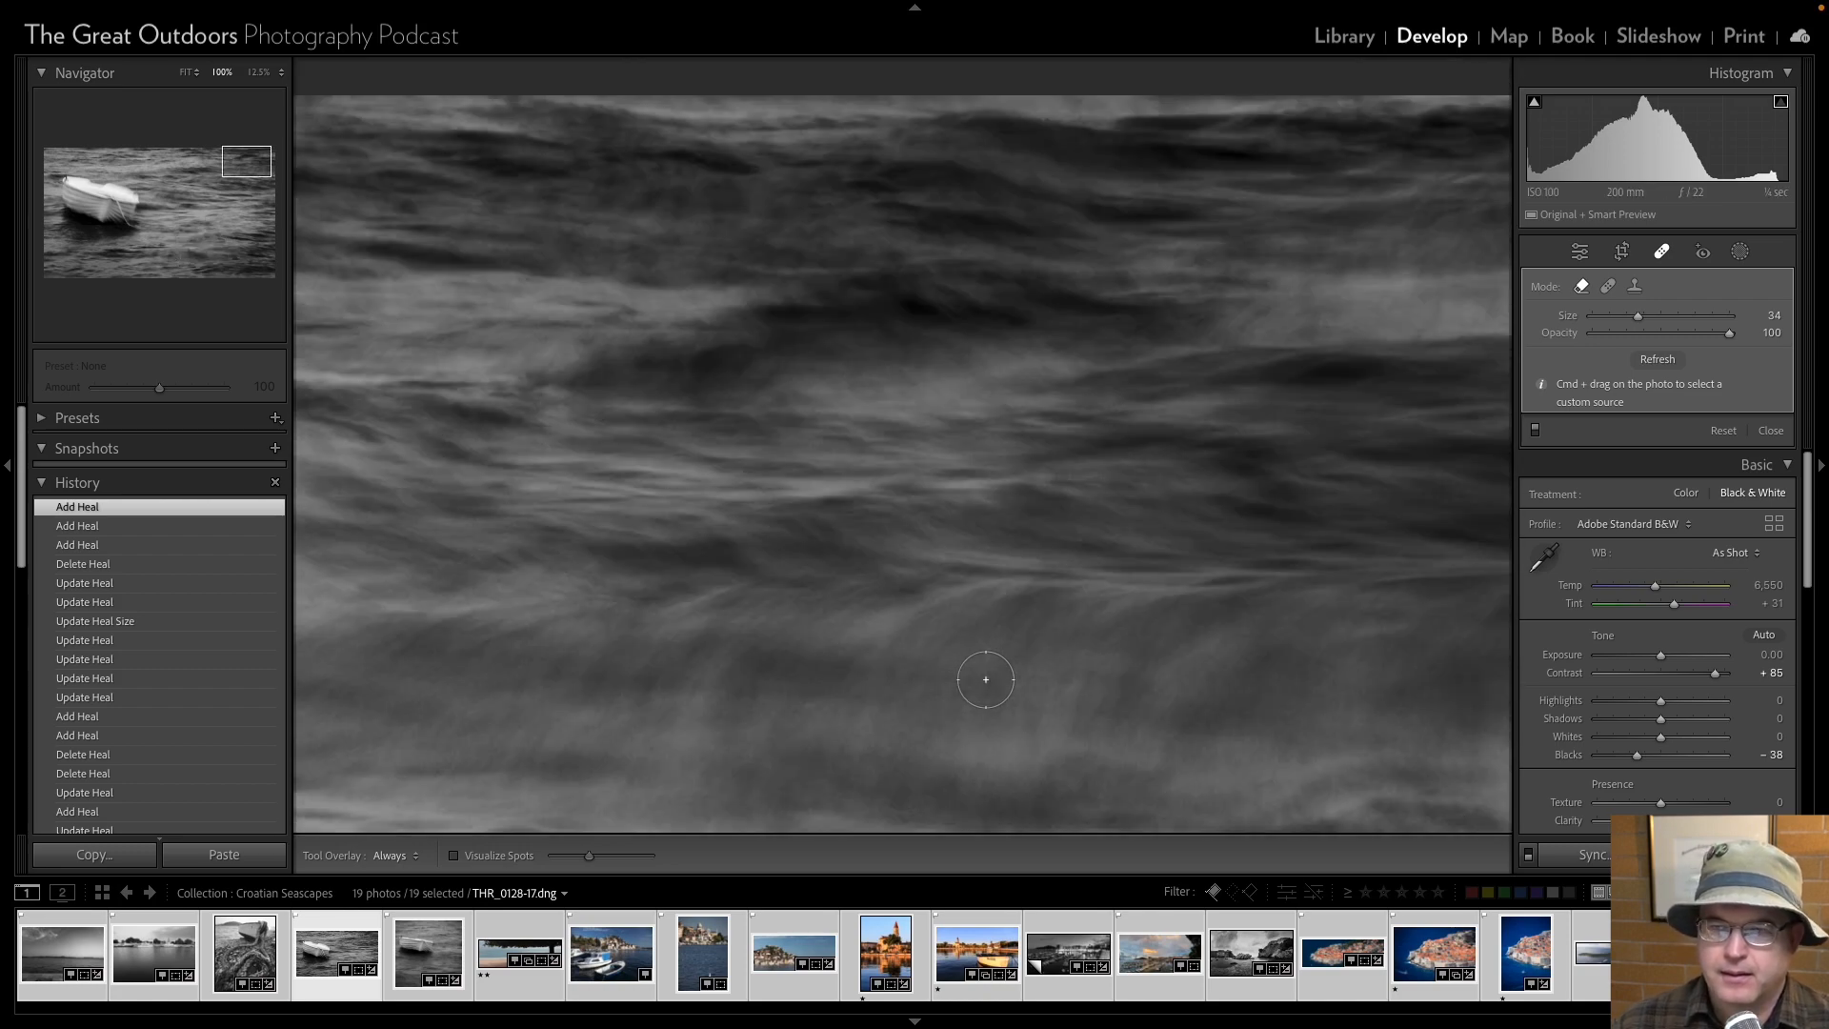
key("Page_Down")
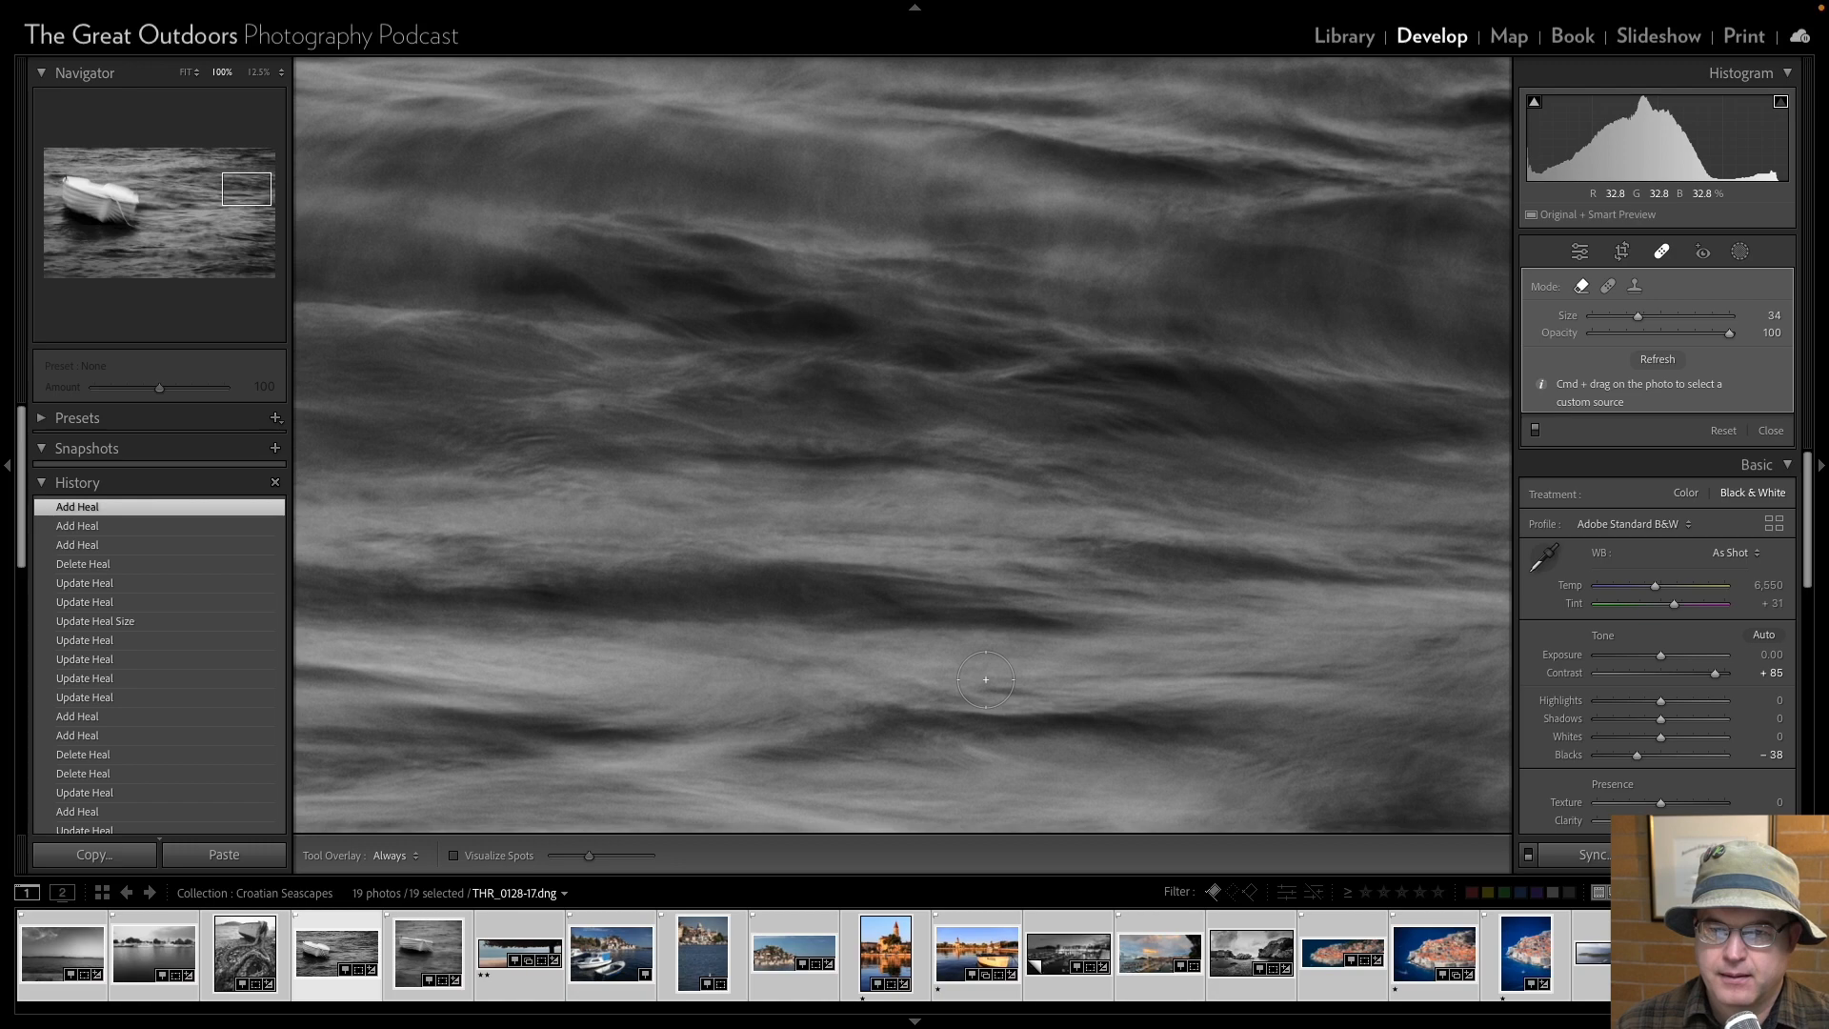
key("Page_Down")
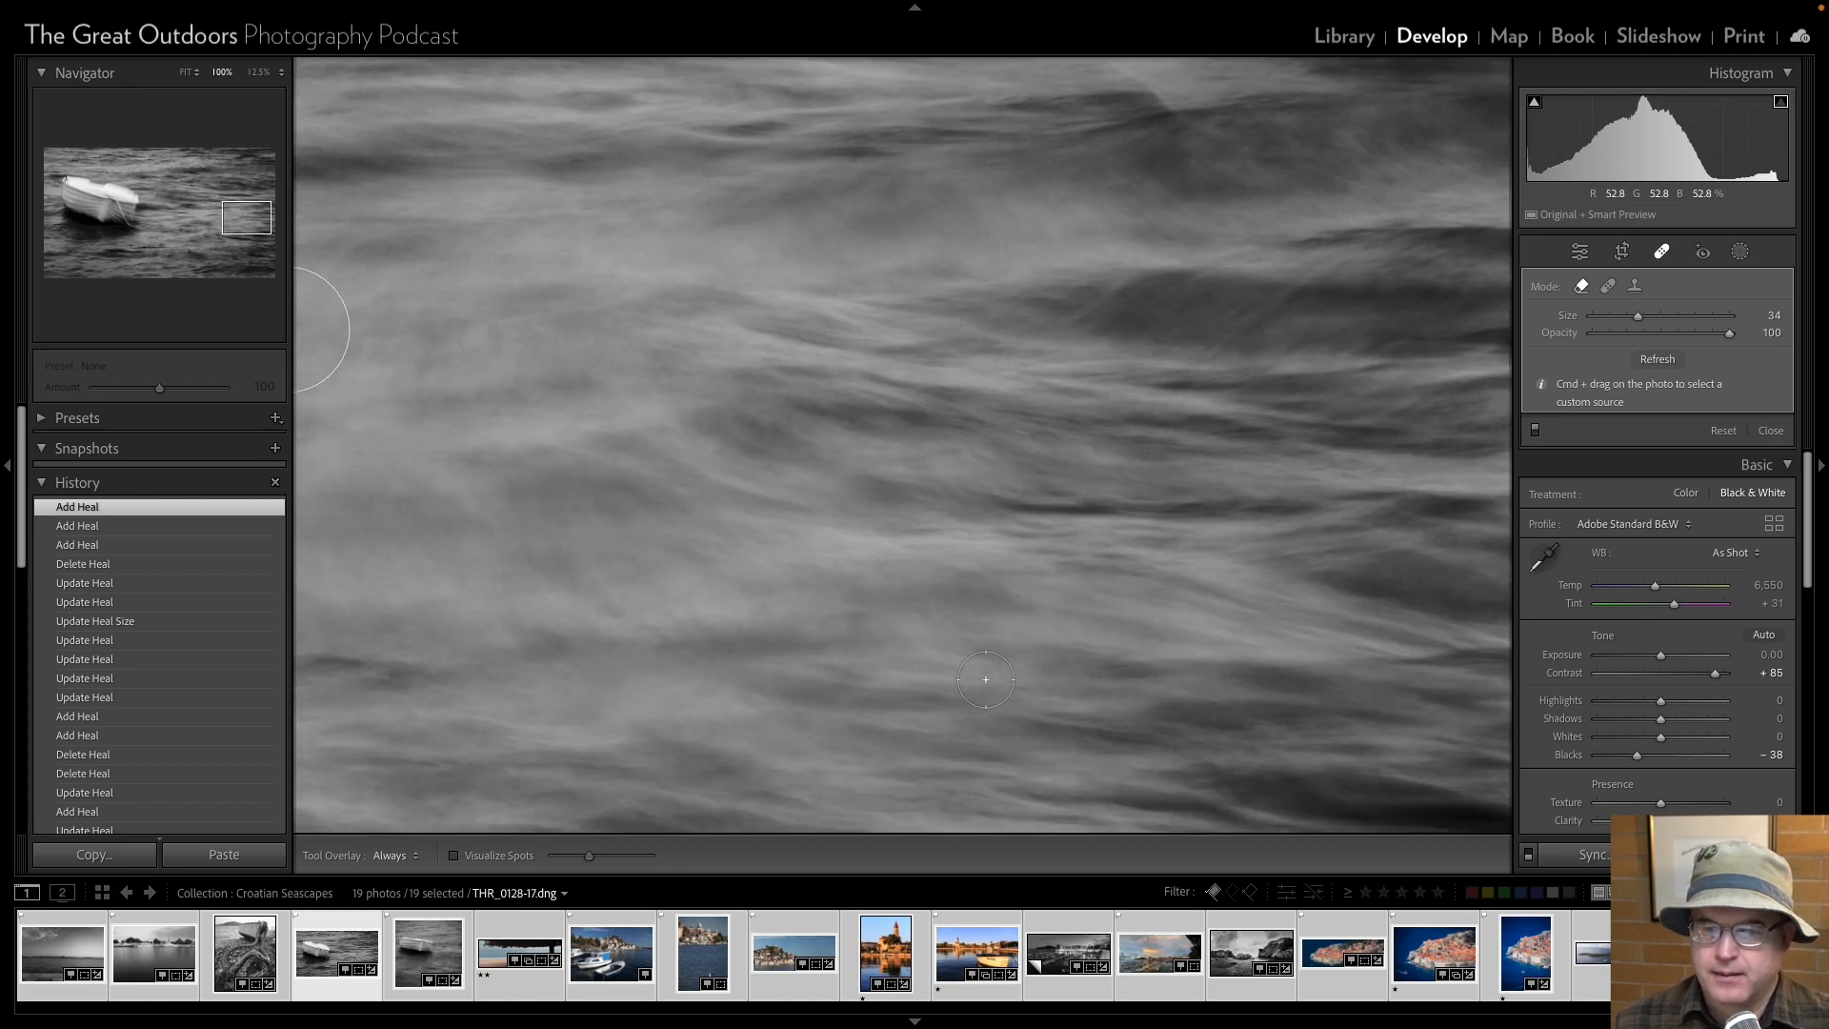
key("Page_Down")
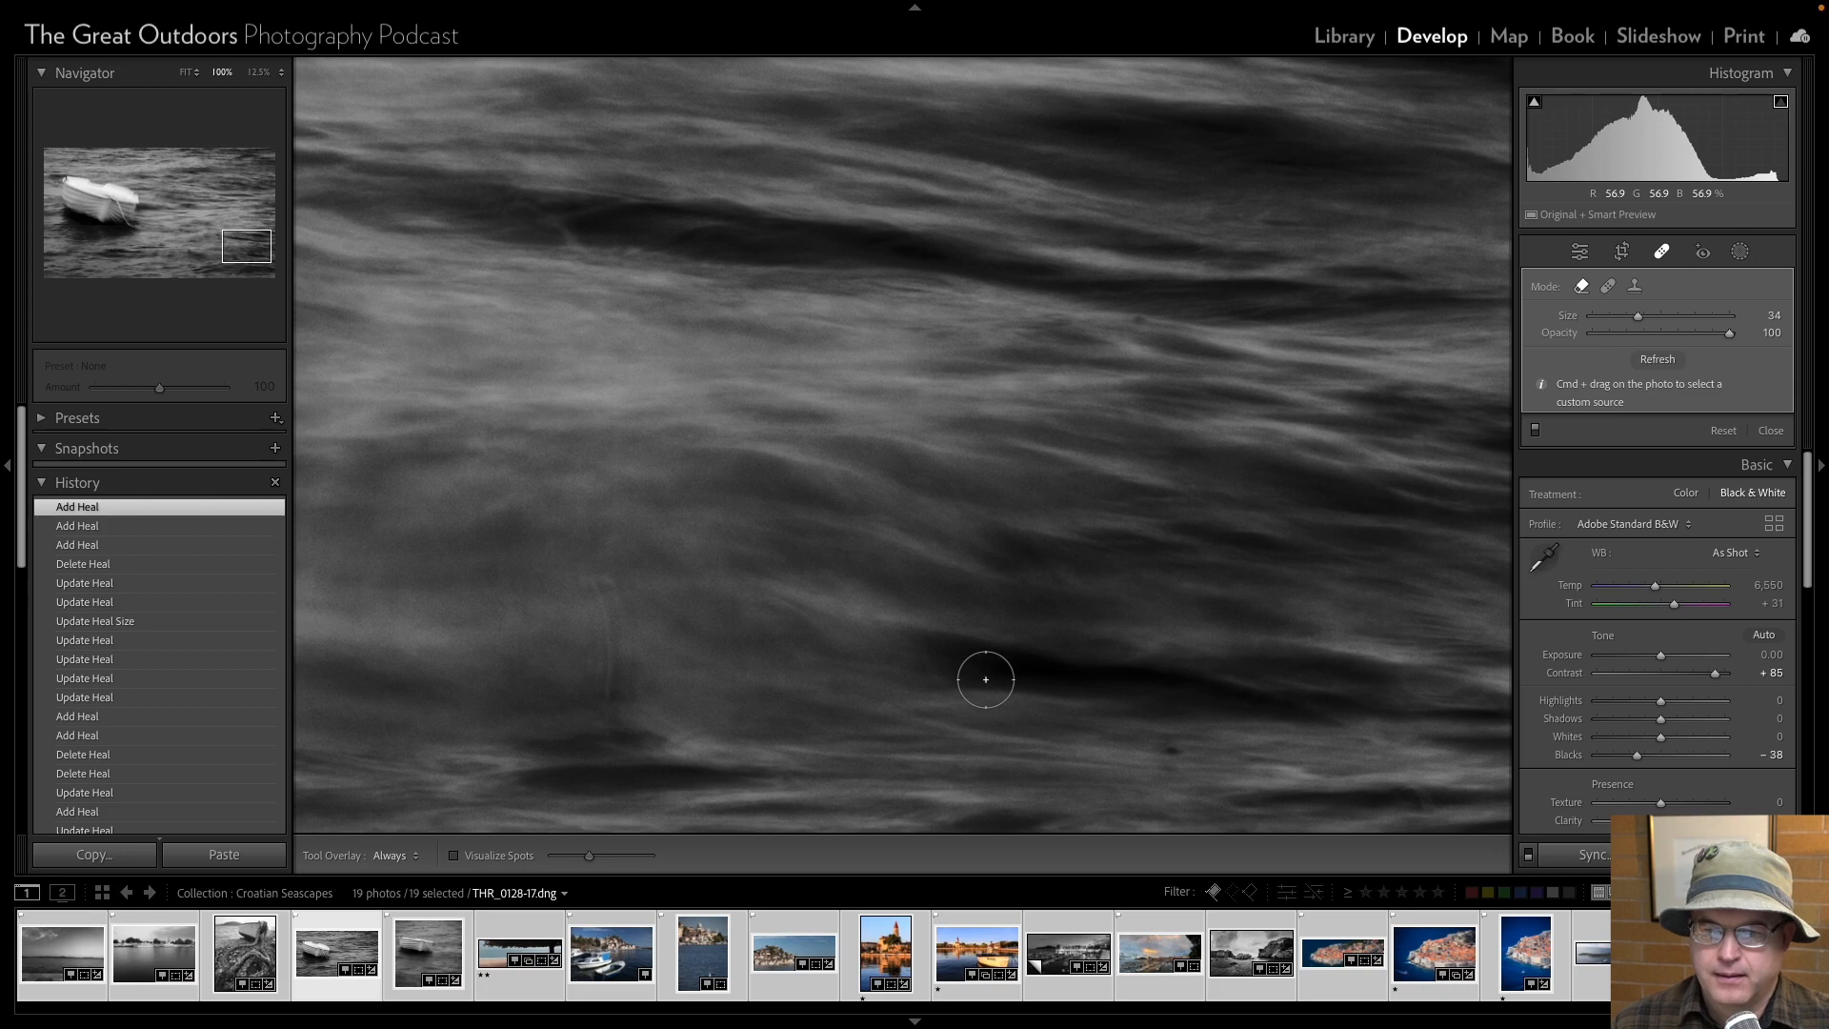
scroll(986, 679, "down", 10)
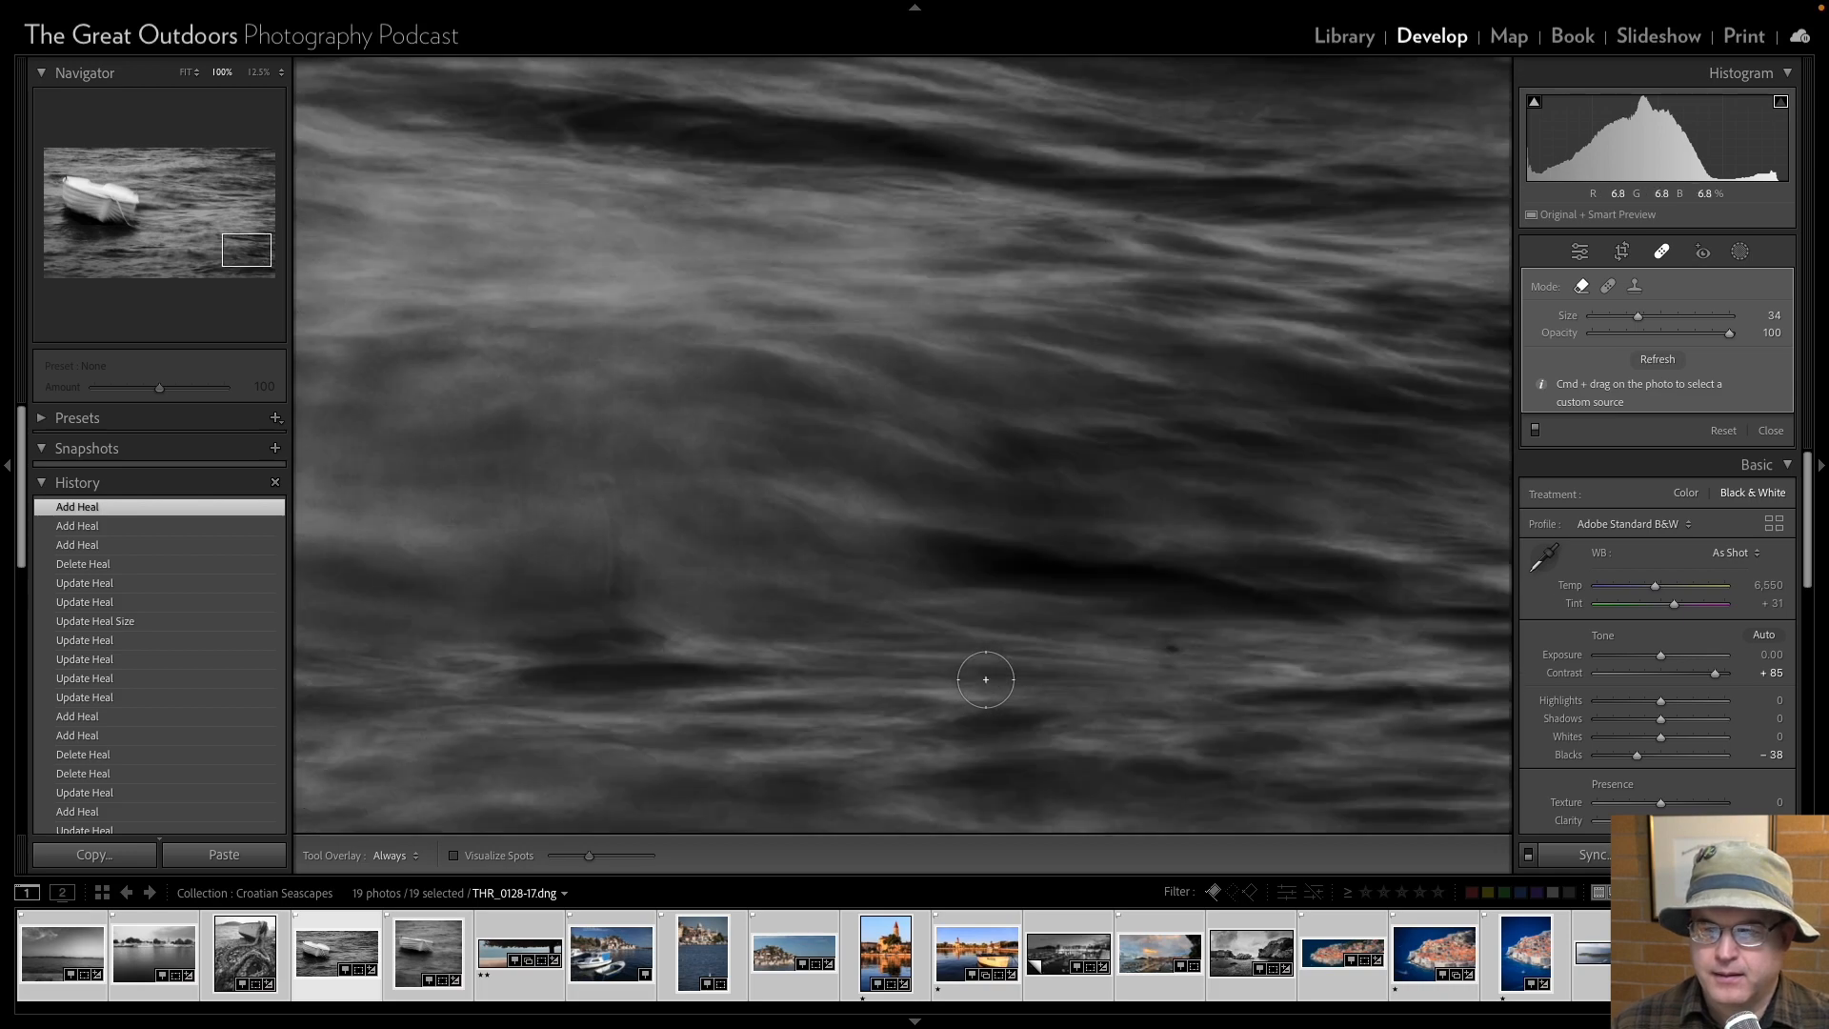
scroll(986, 679, "up", 4)
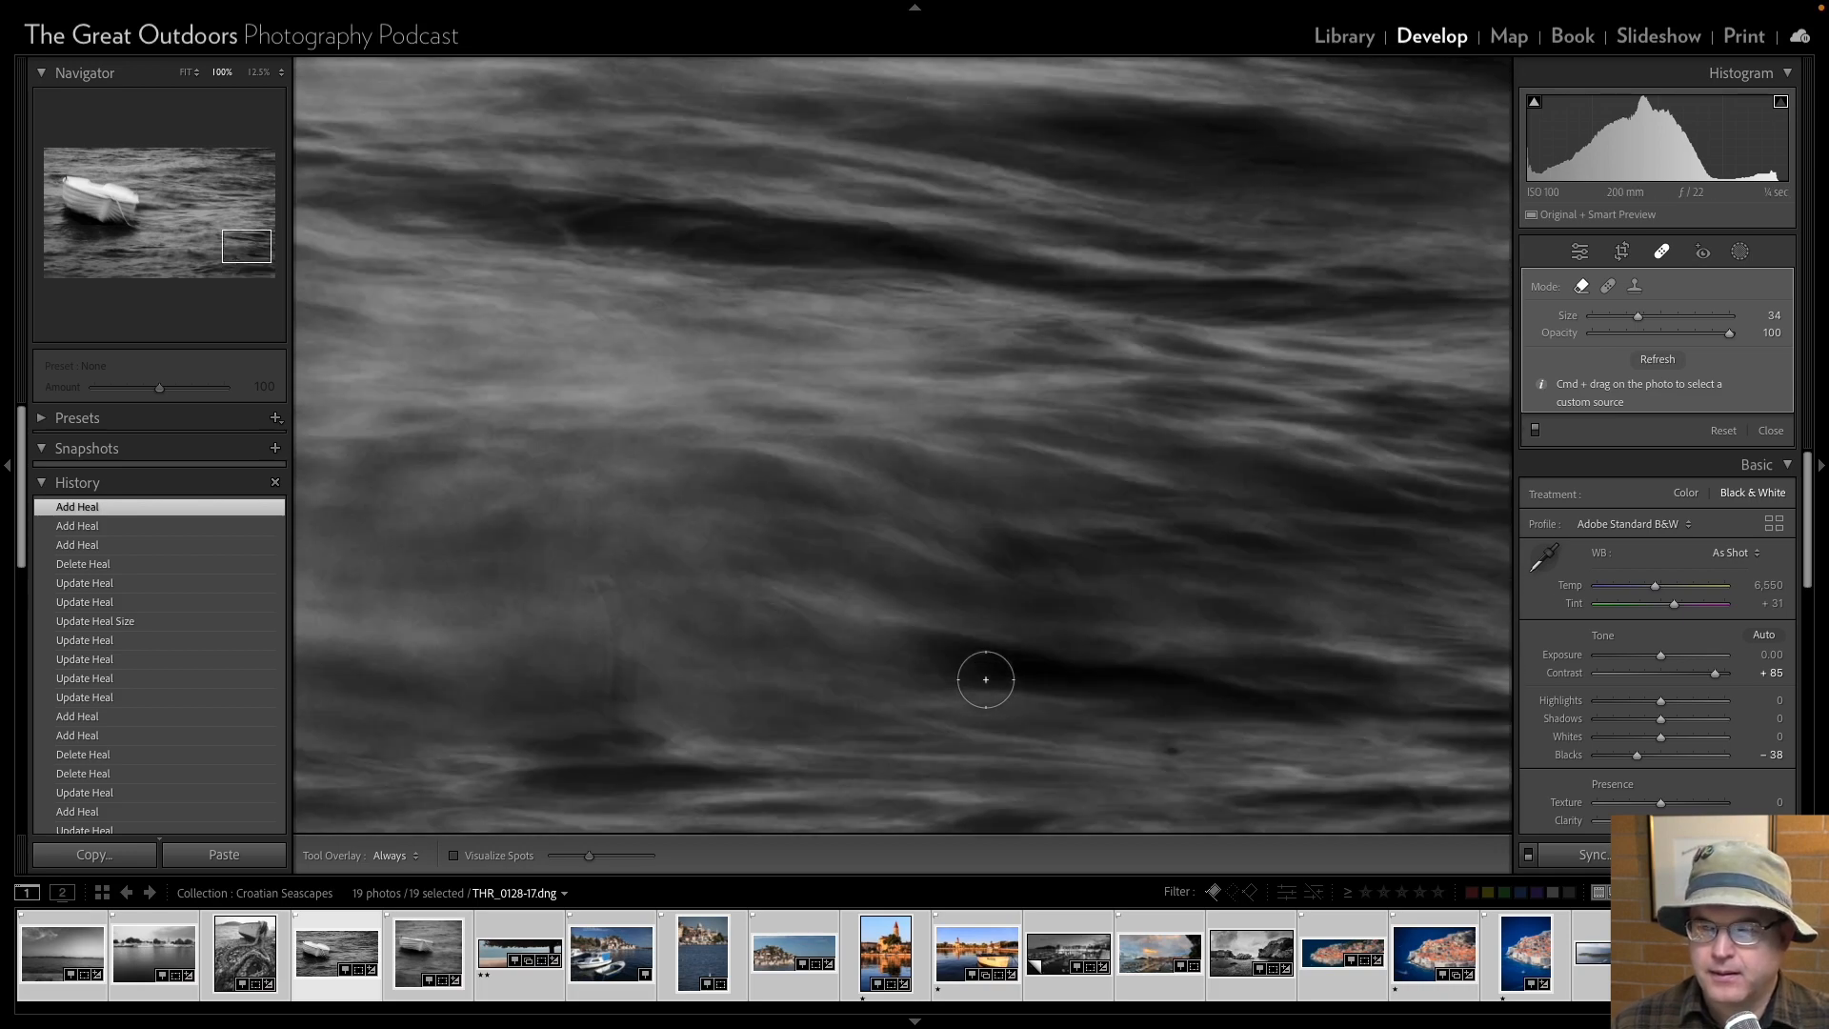
scroll(985, 679, "down", 5)
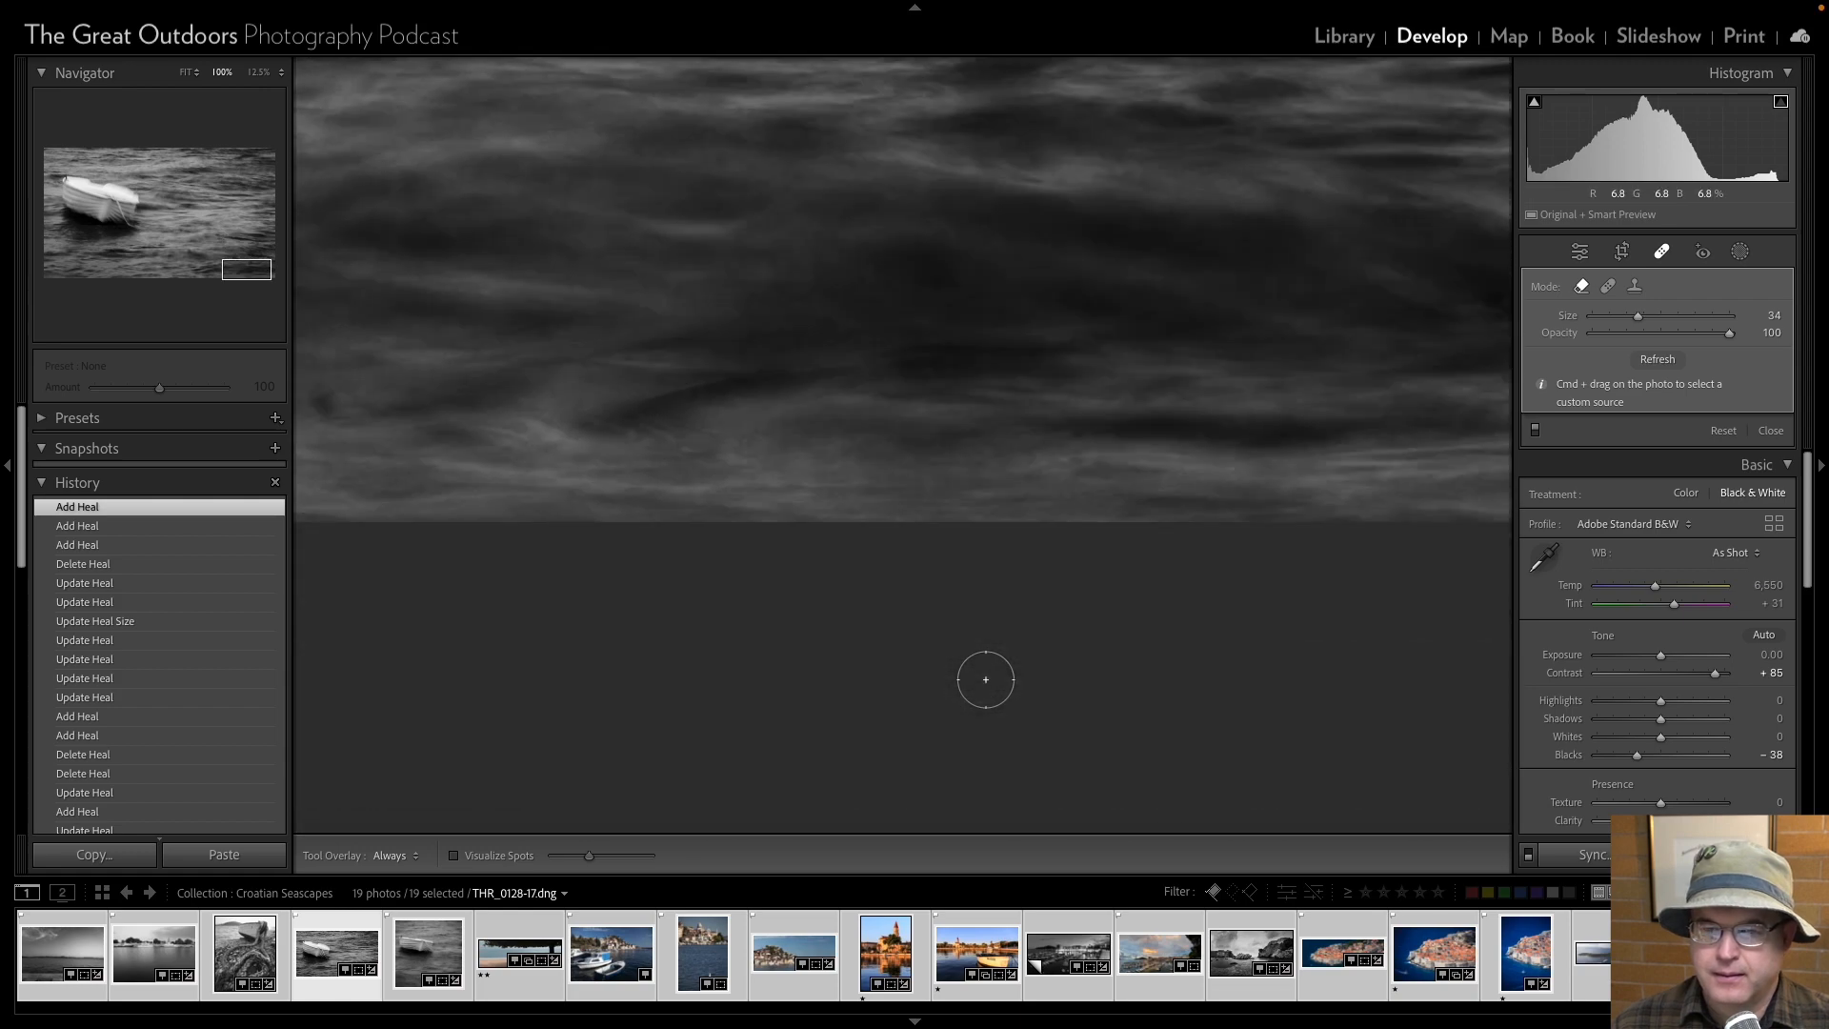
scroll(985, 679, "up", 6)
Heal the dust spot in the dark water near the photo's upper right corner at size 35, and refresh the heal.
scroll(986, 679, "right", 6)
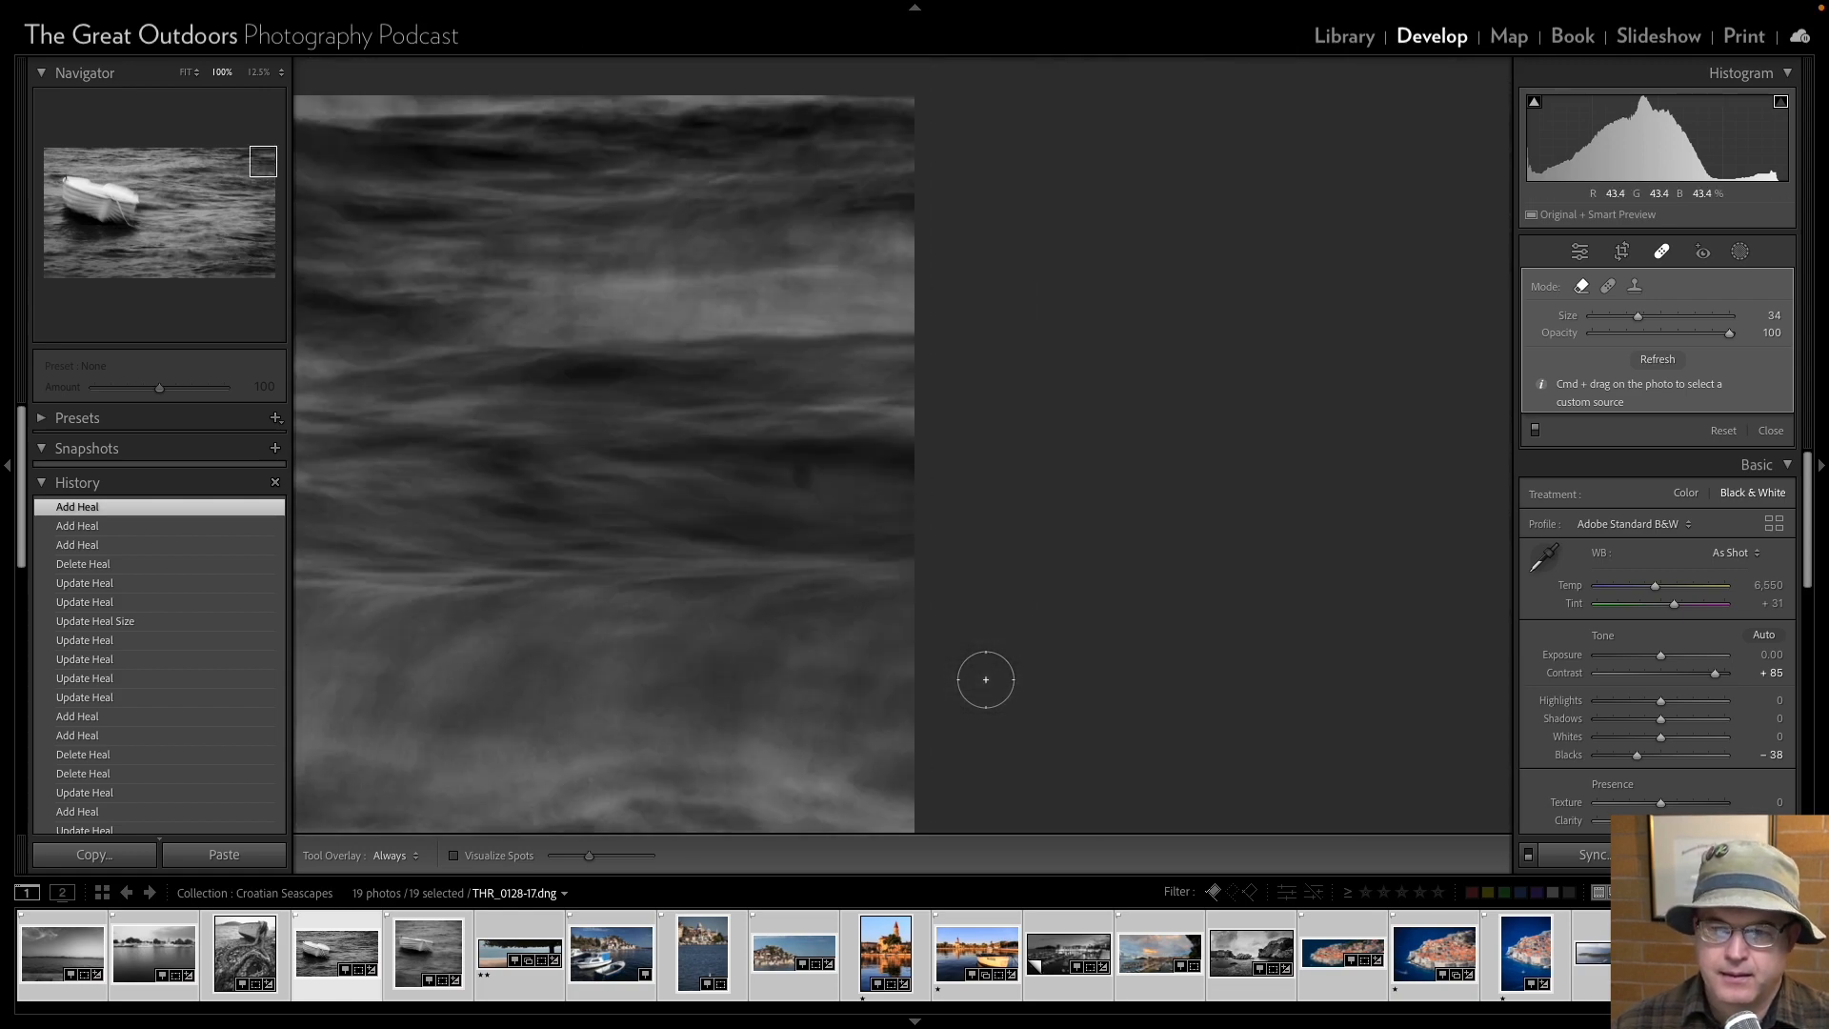
left_click(800, 474)
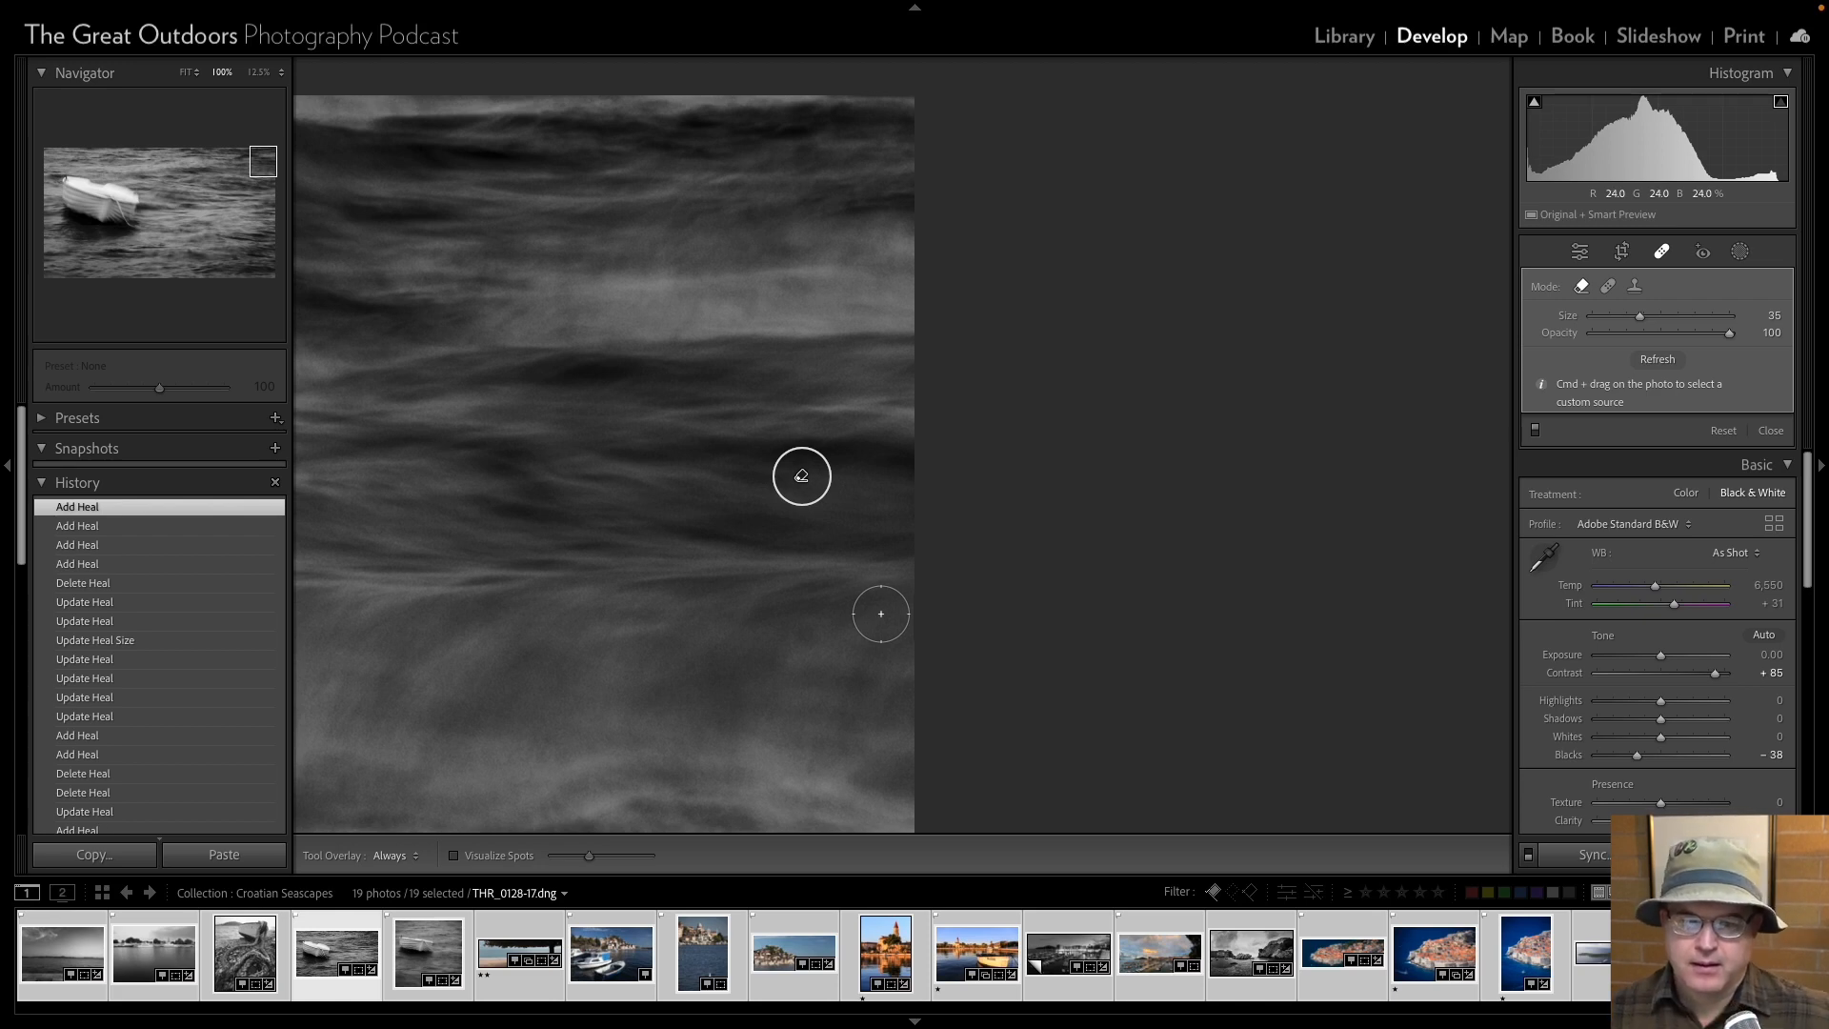
key("slash")
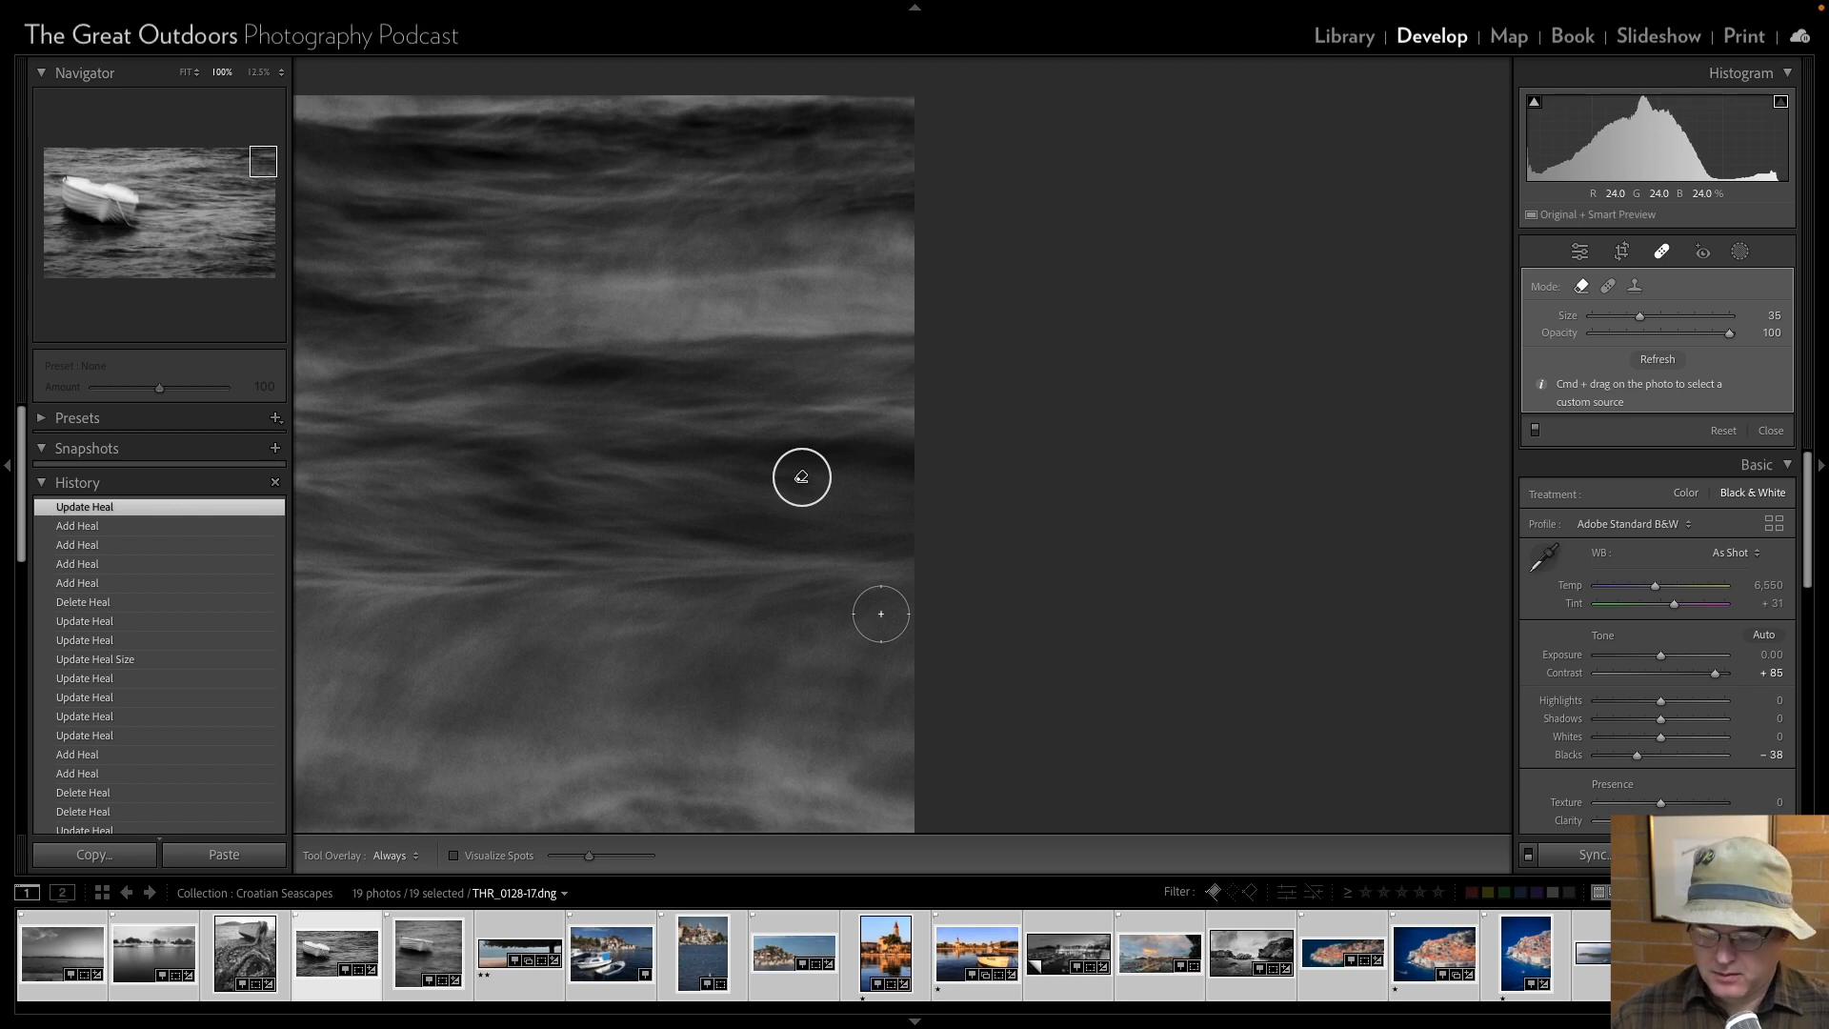
Heal the small dust spot in the water toward the photo's lower right corner at size 17, and leave the healing tool.
scroll(881, 613, "down", 5)
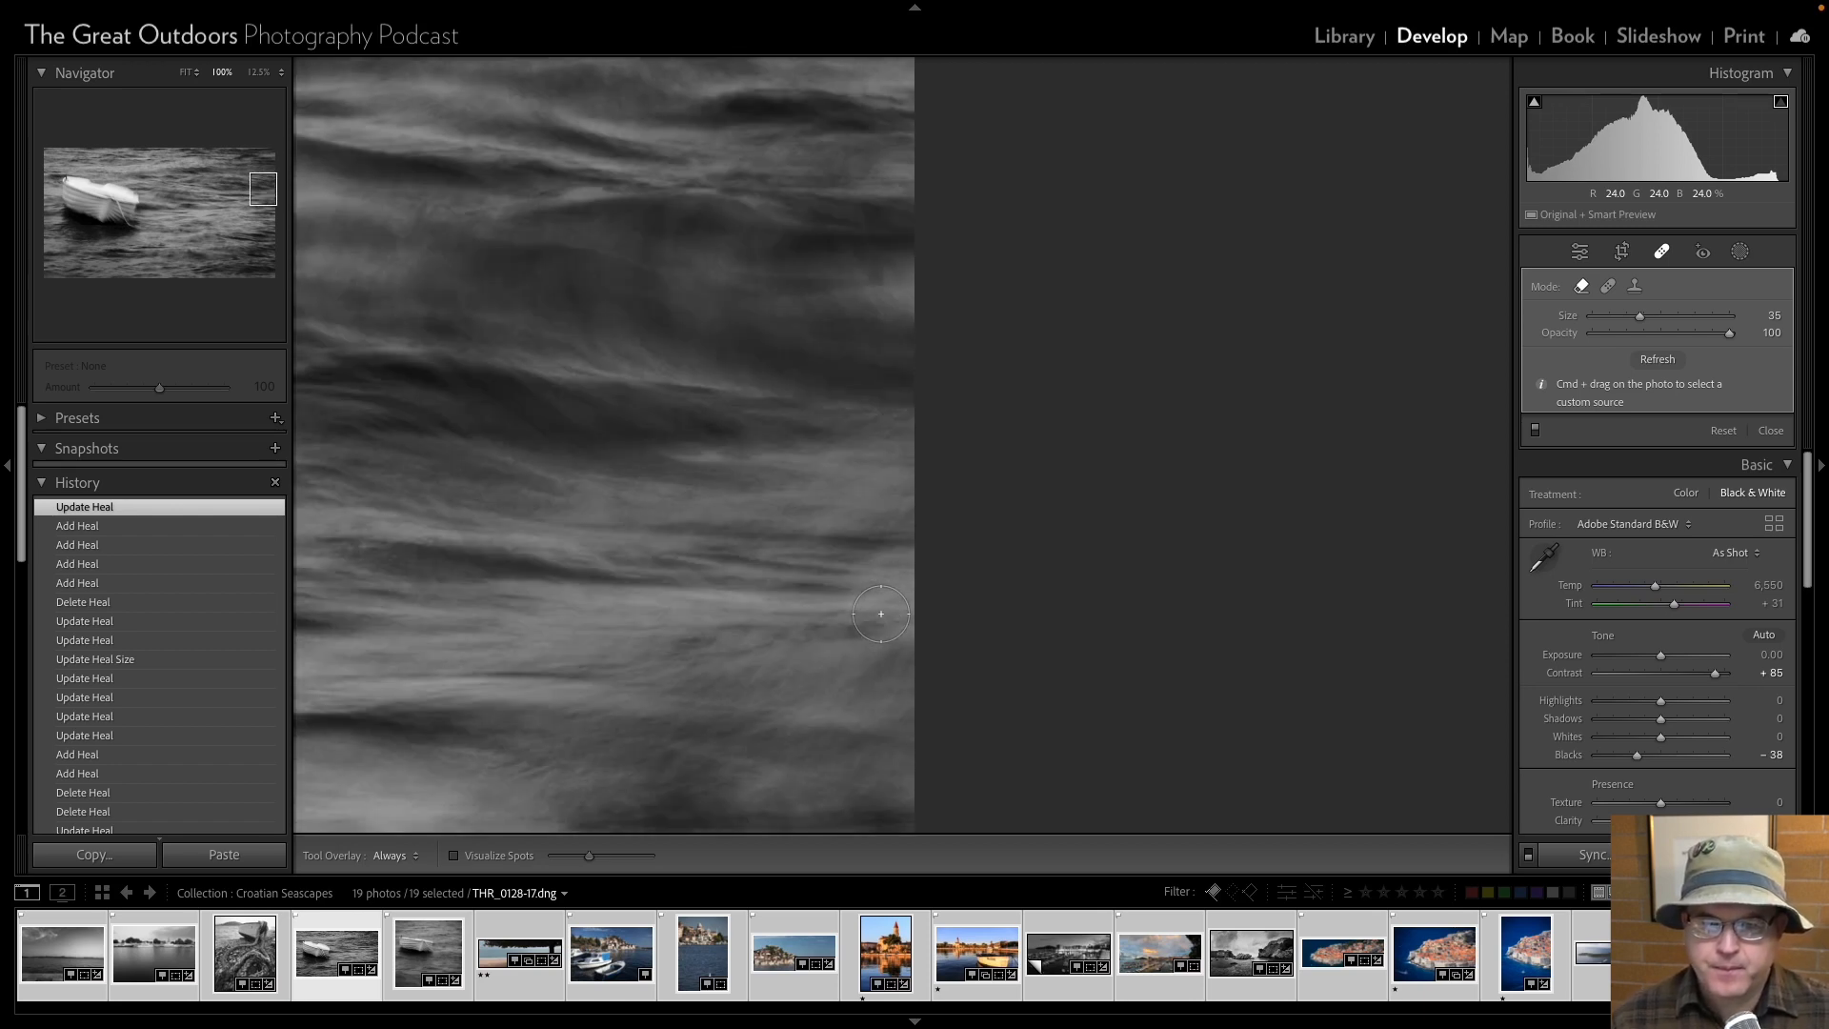
scroll(880, 613, "down", 5)
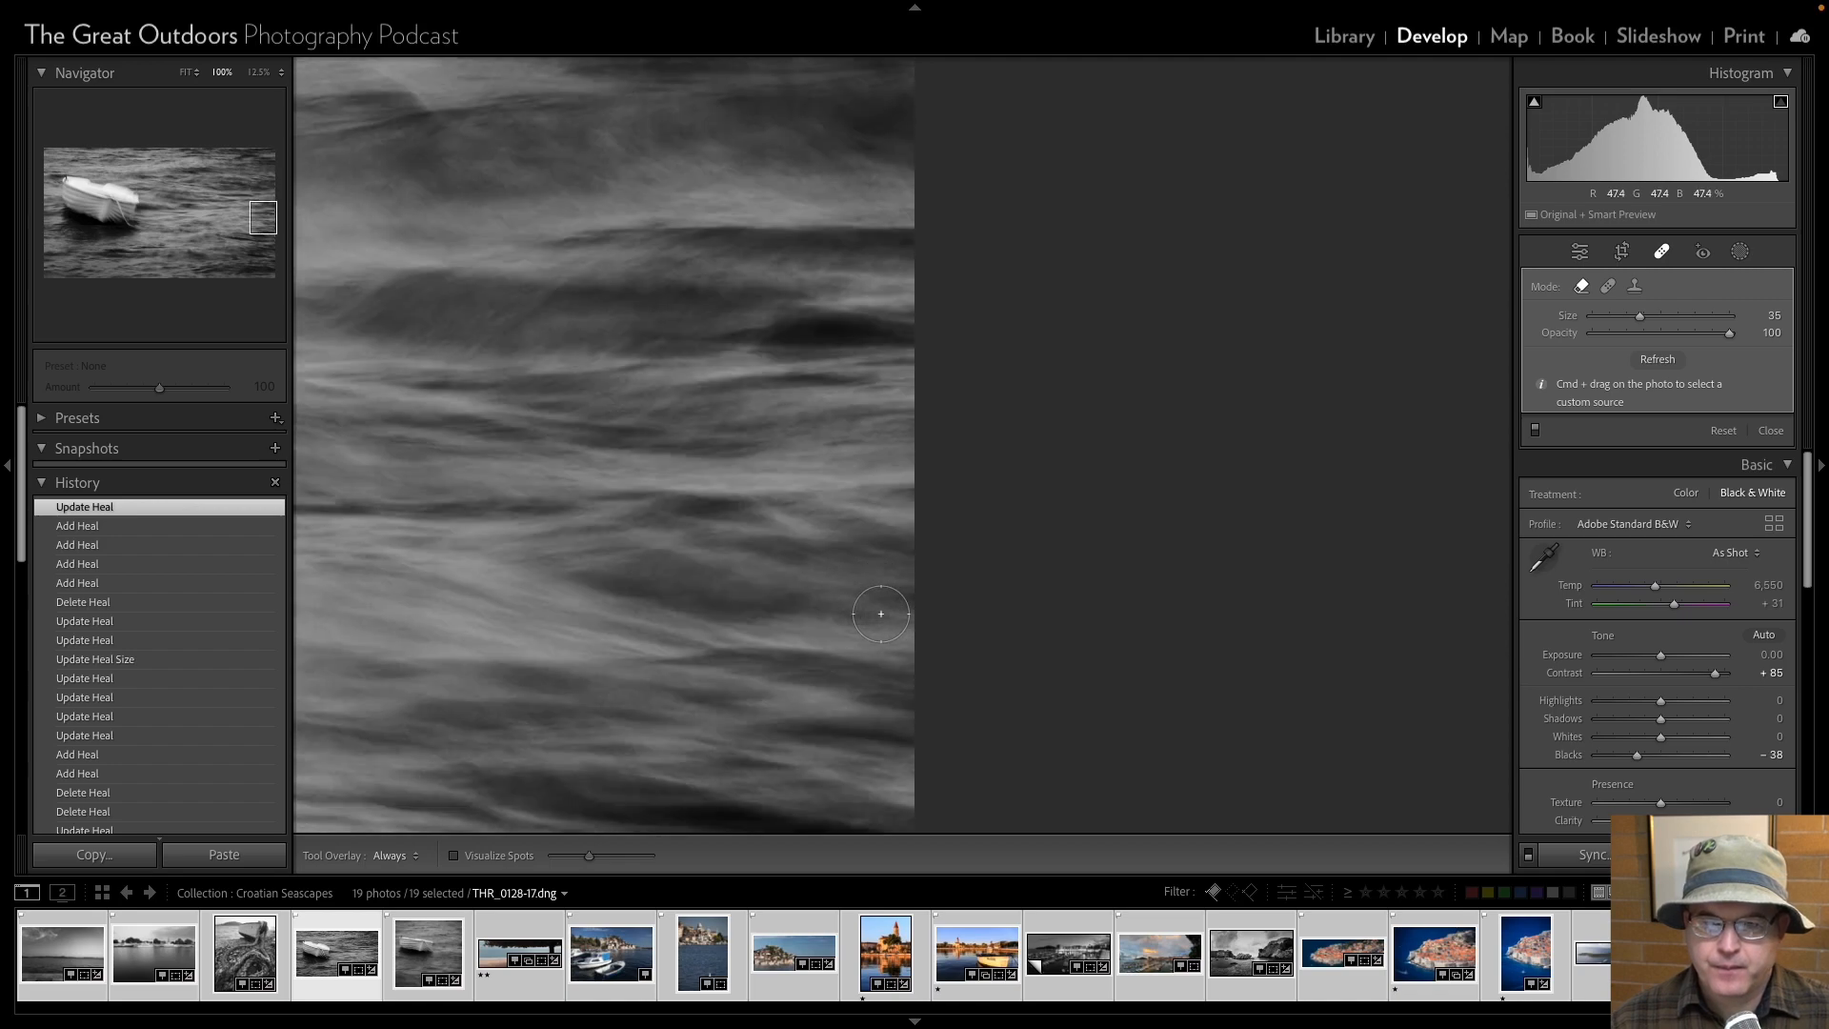
scroll(881, 613, "down", 5)
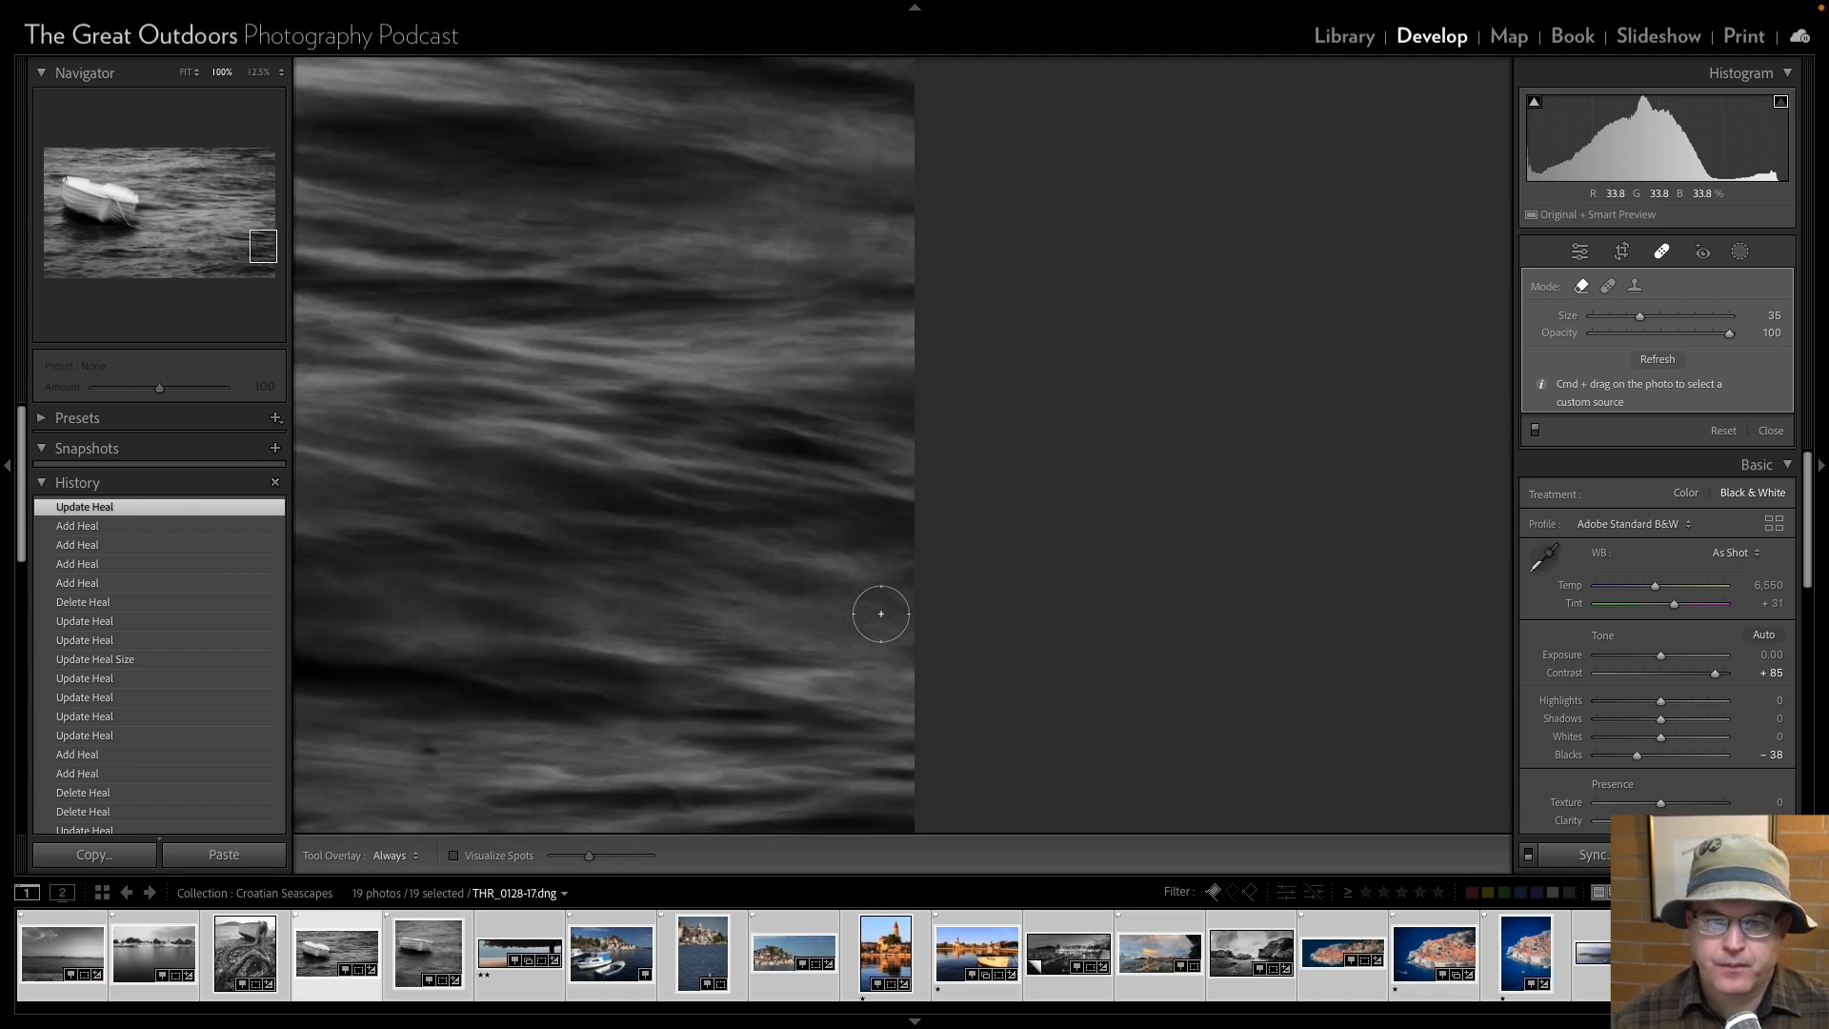
scroll(433, 353, "down", 5)
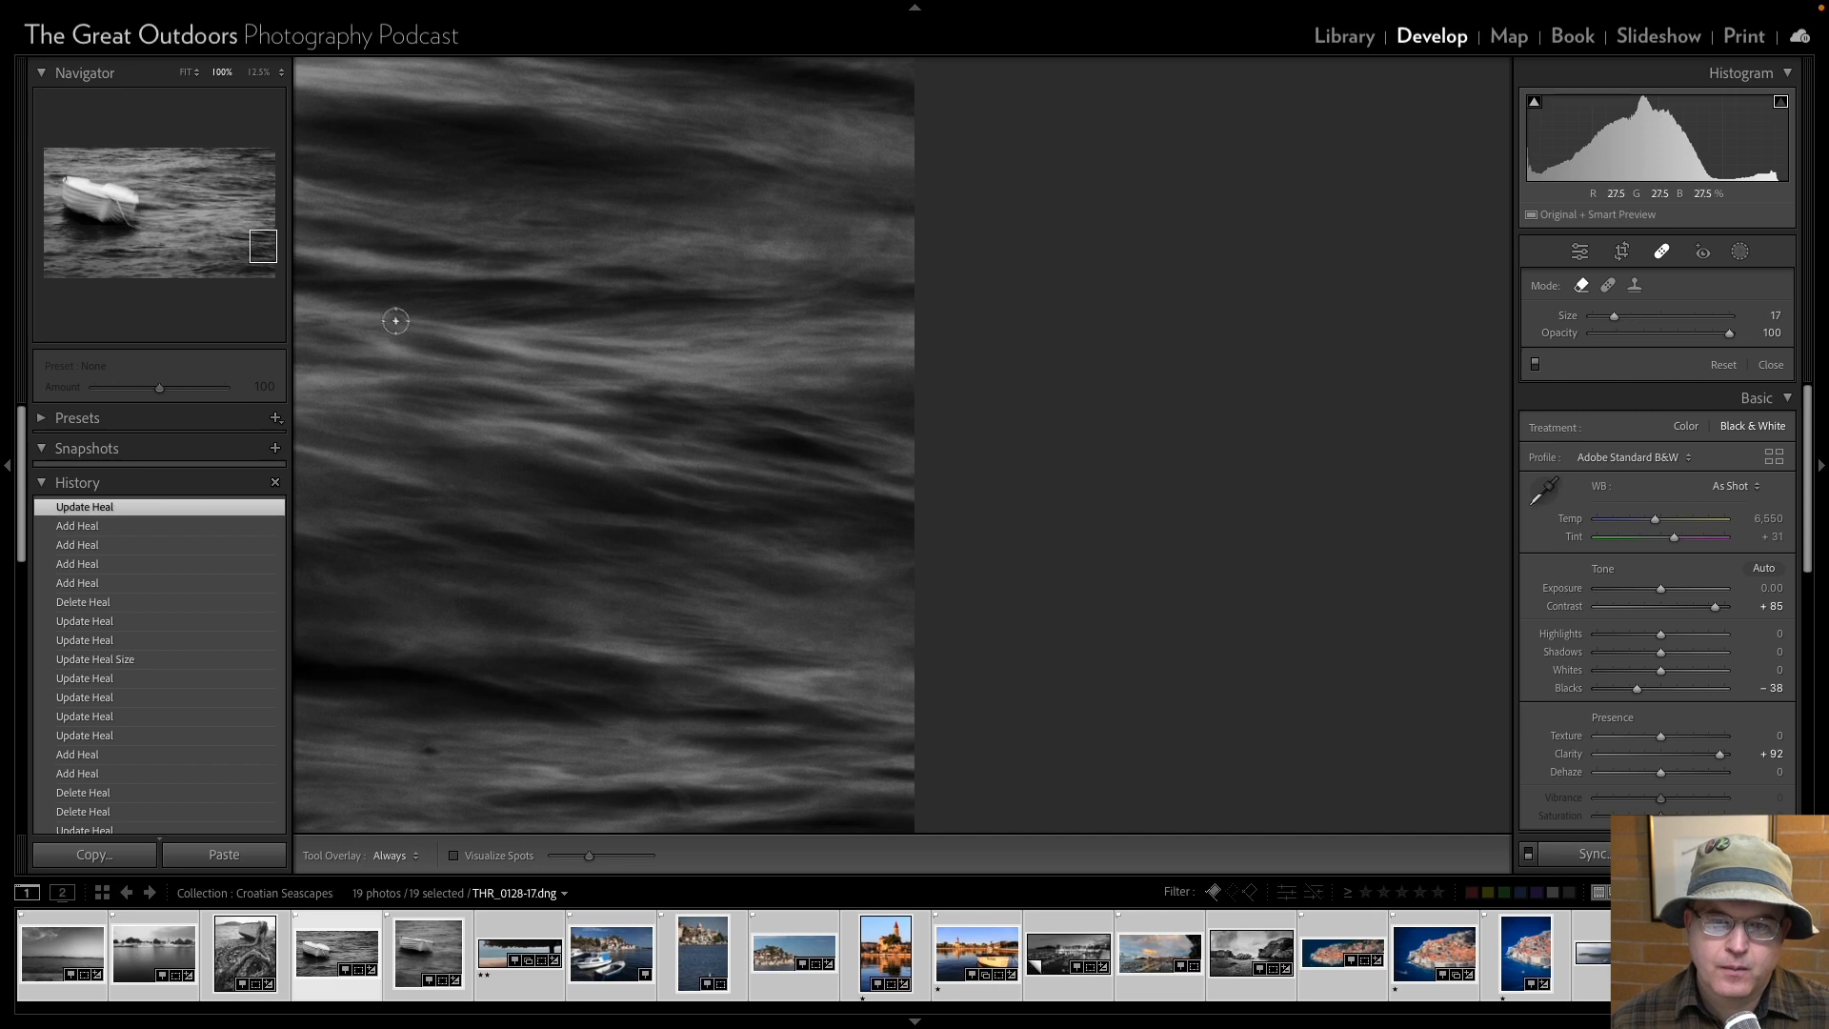
left_click(395, 320)
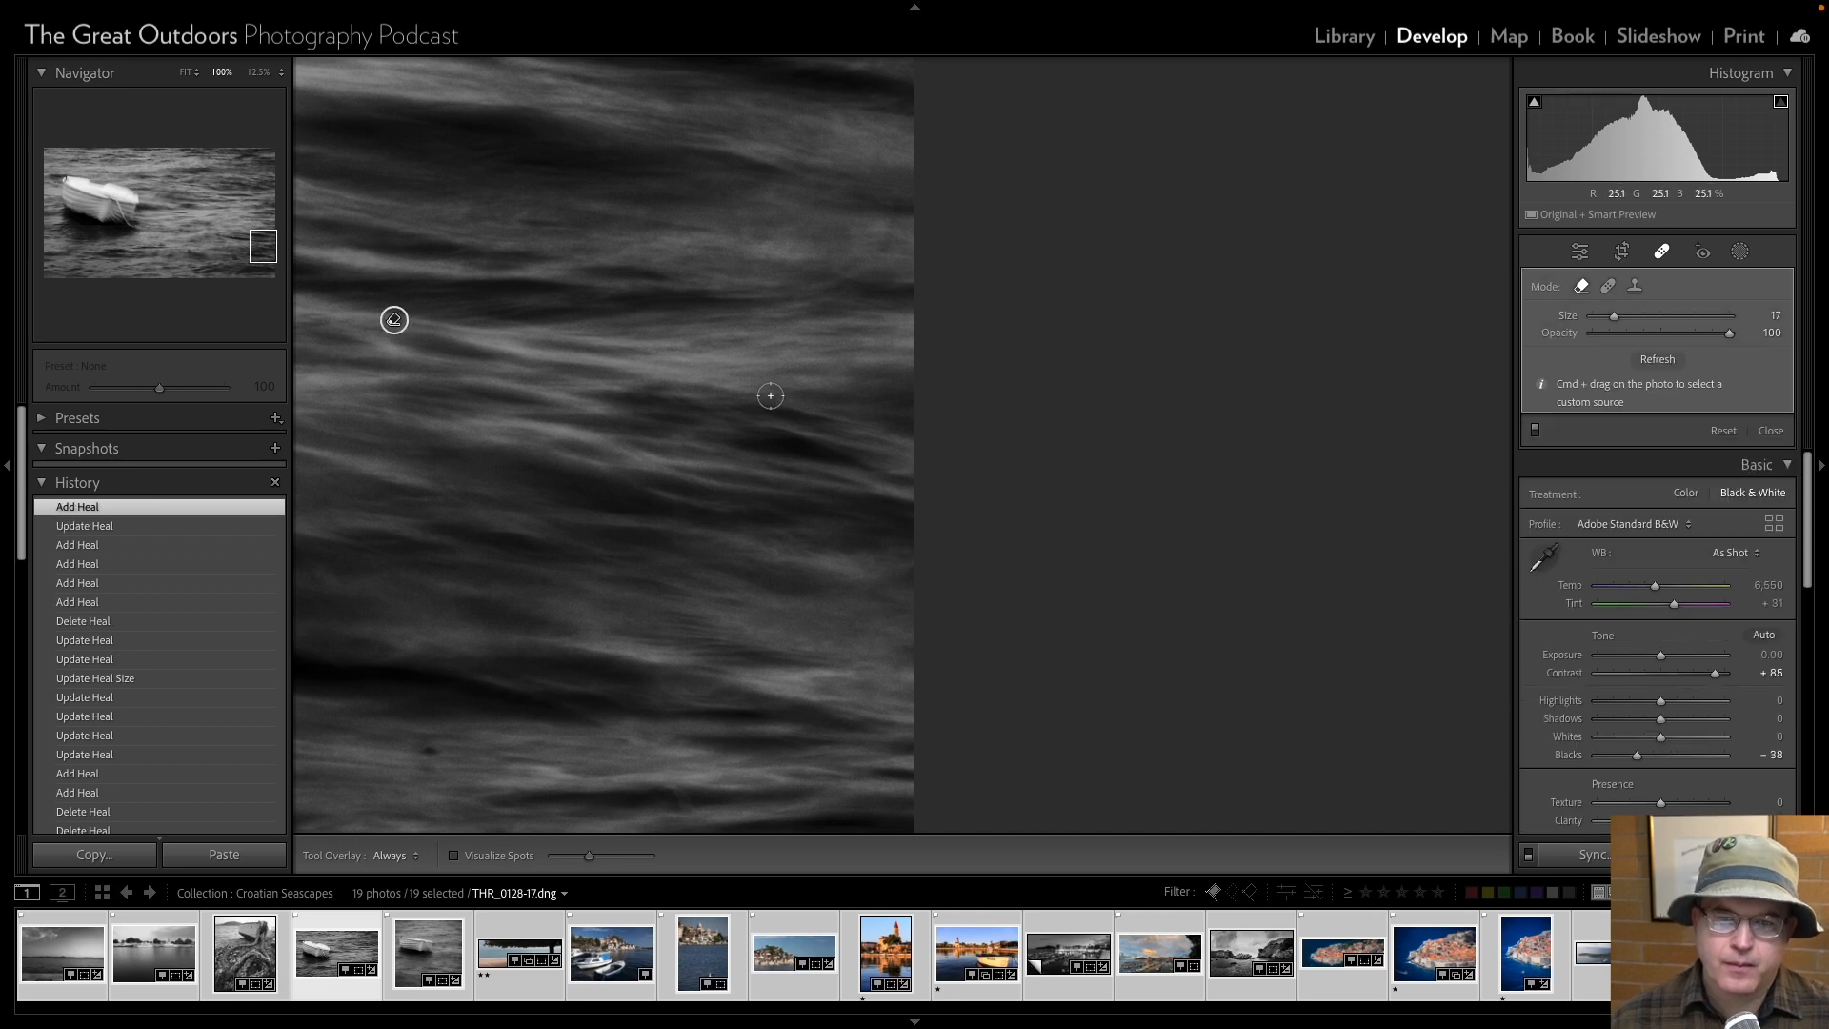
left_click(1577, 253)
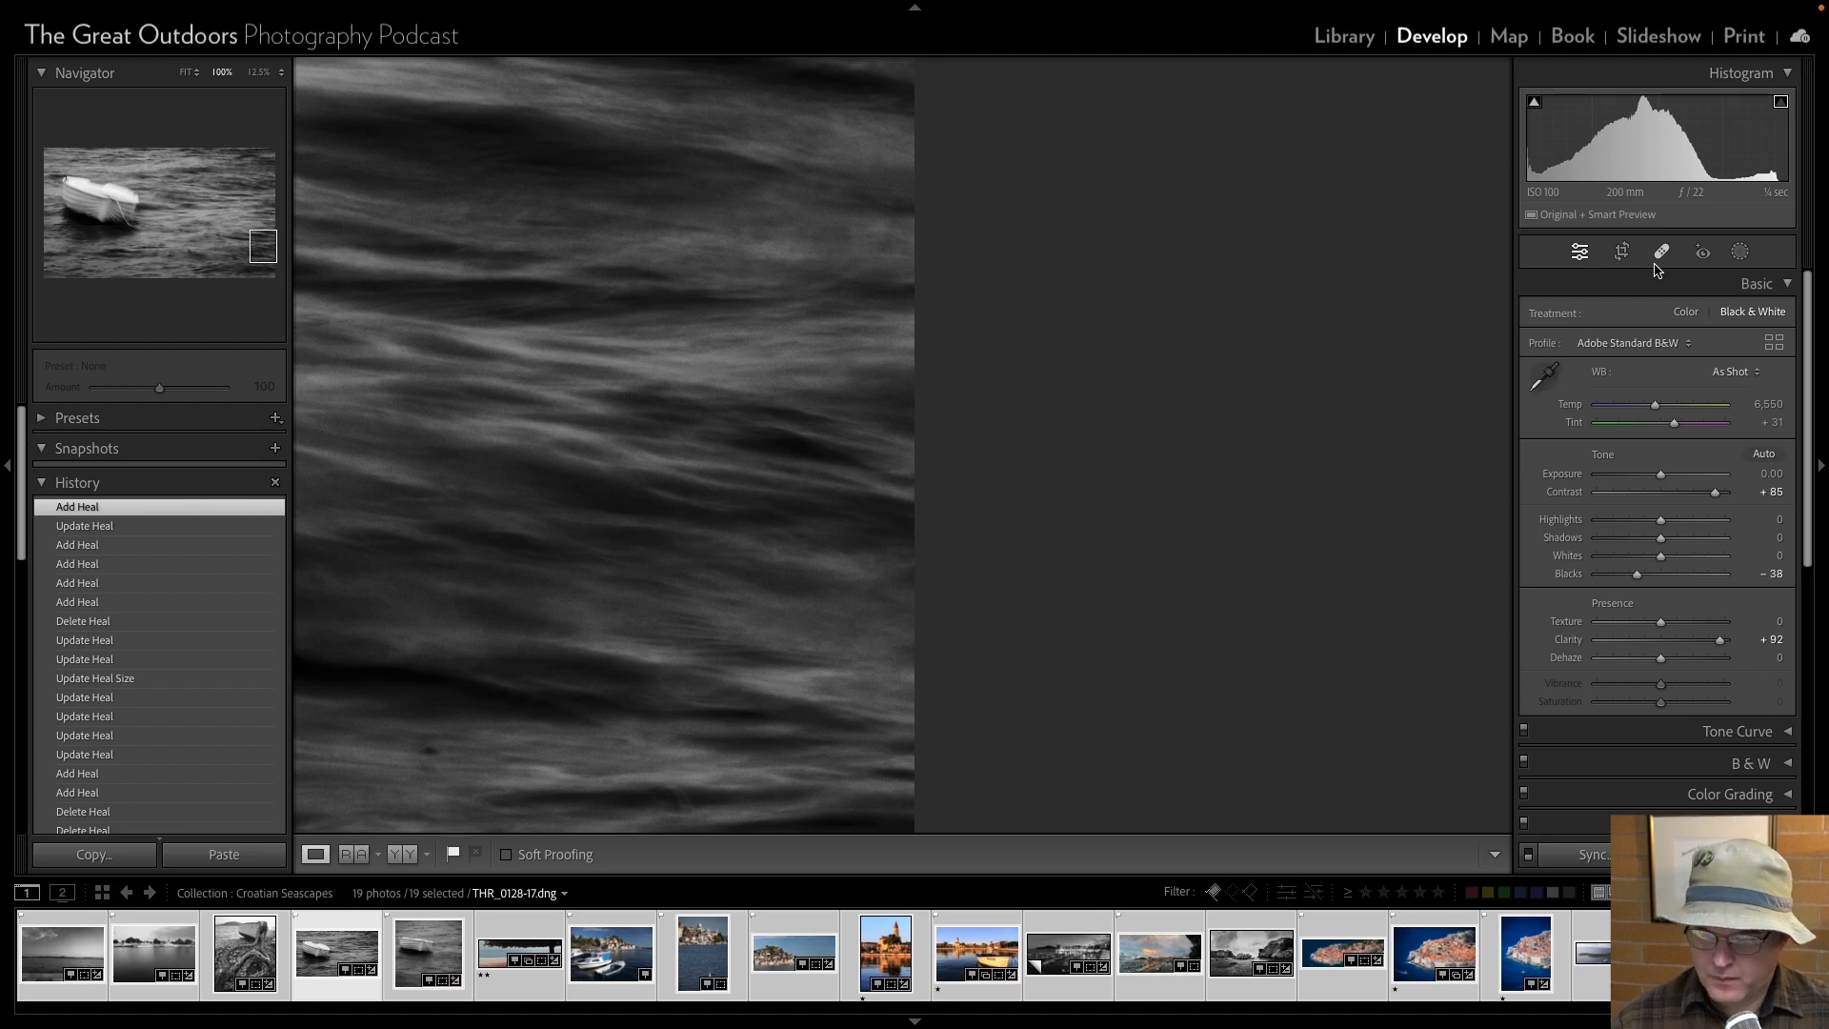
key("Page_Down")
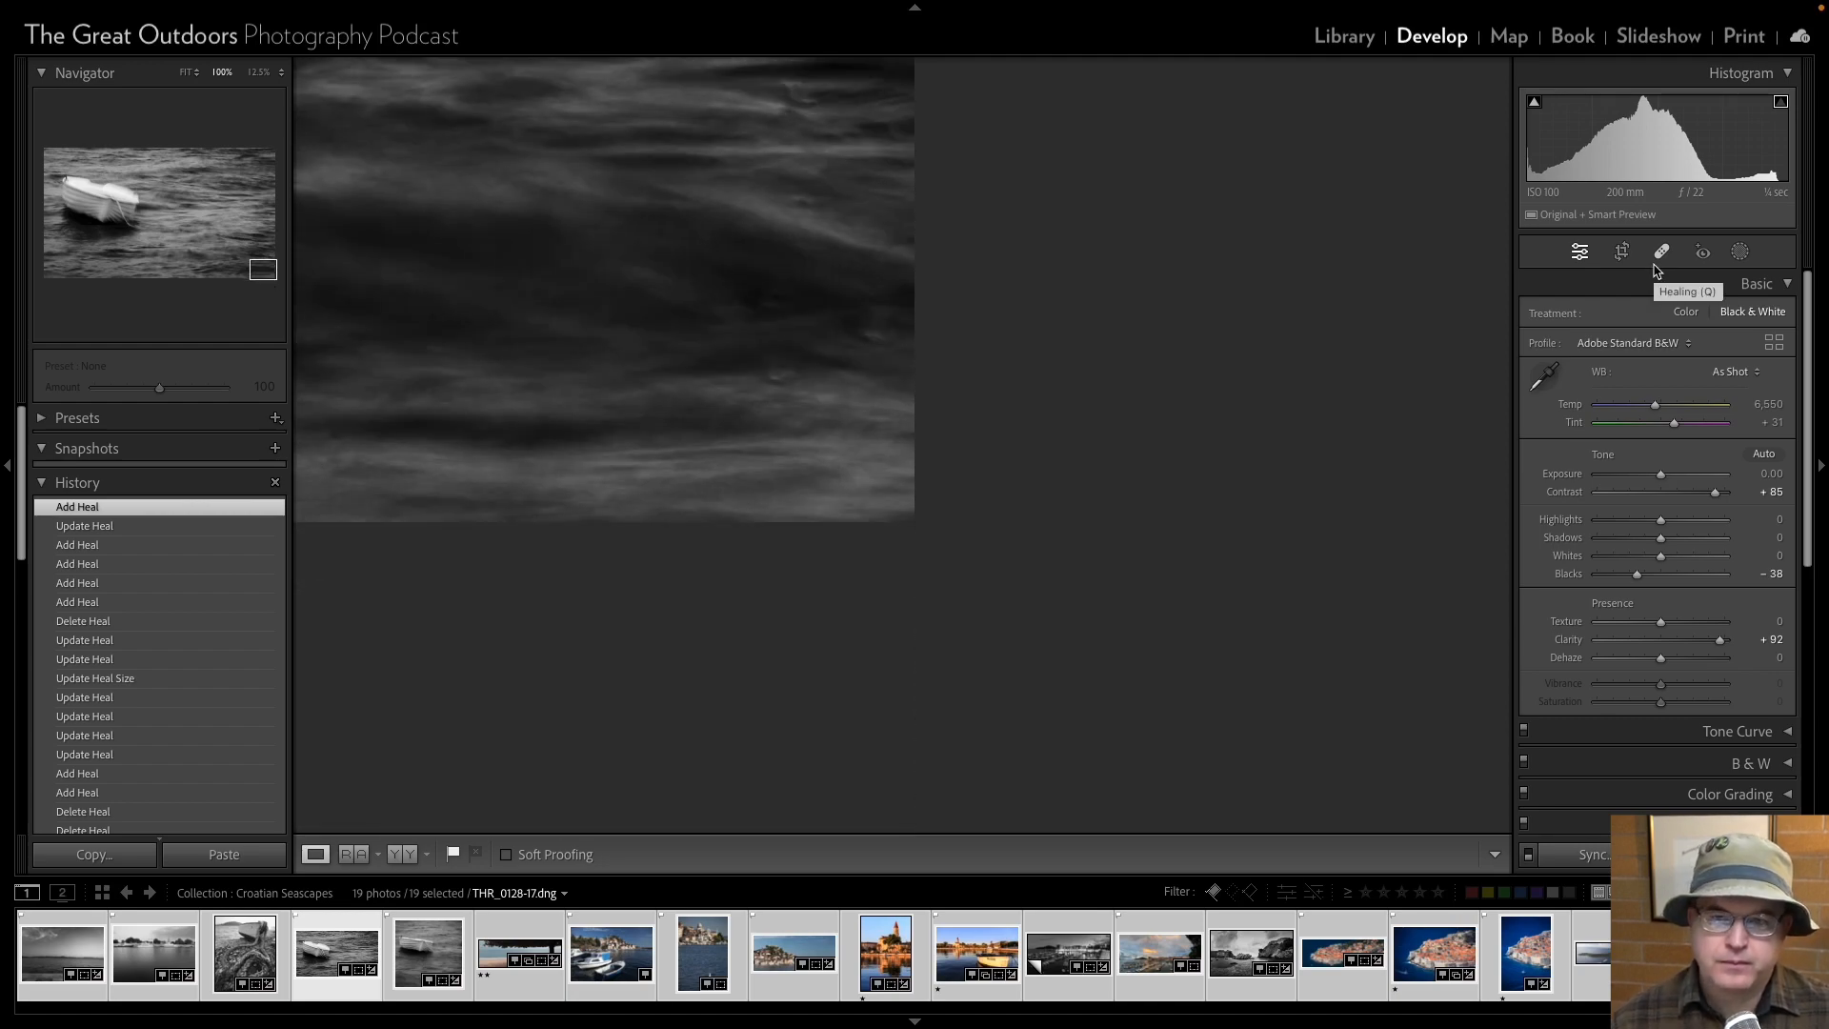
left_click(746, 389)
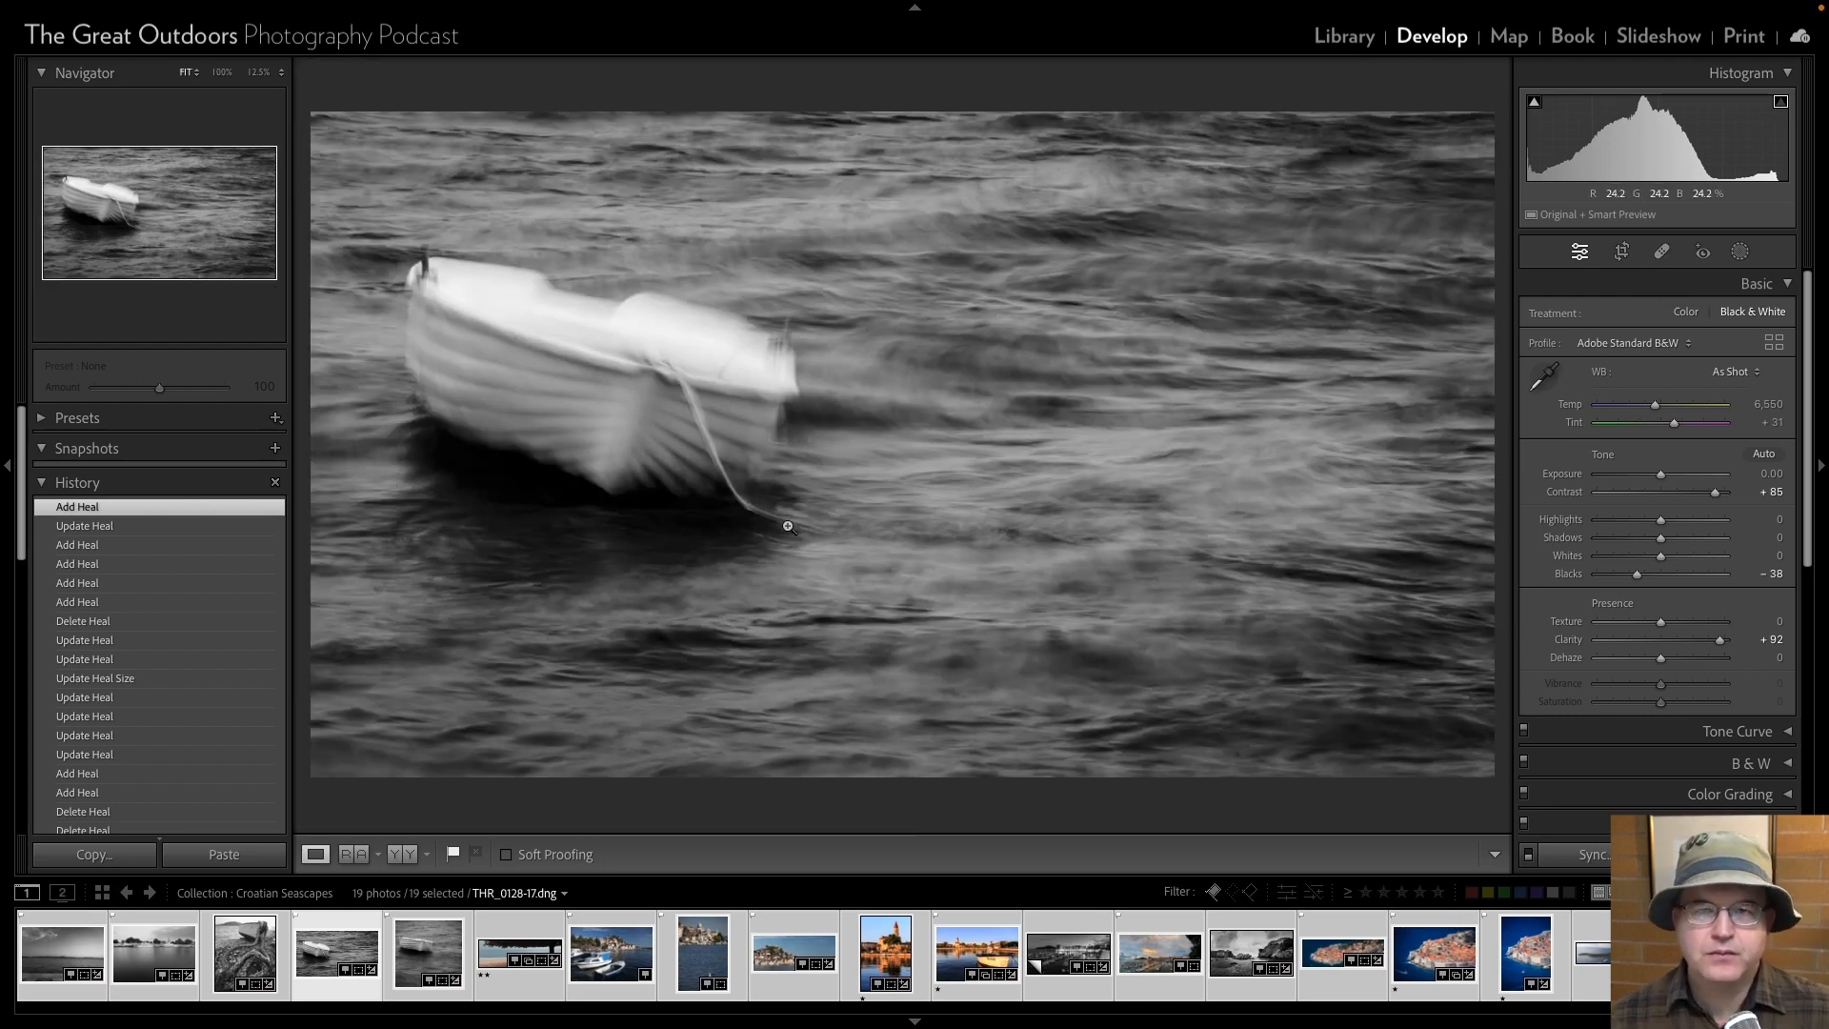
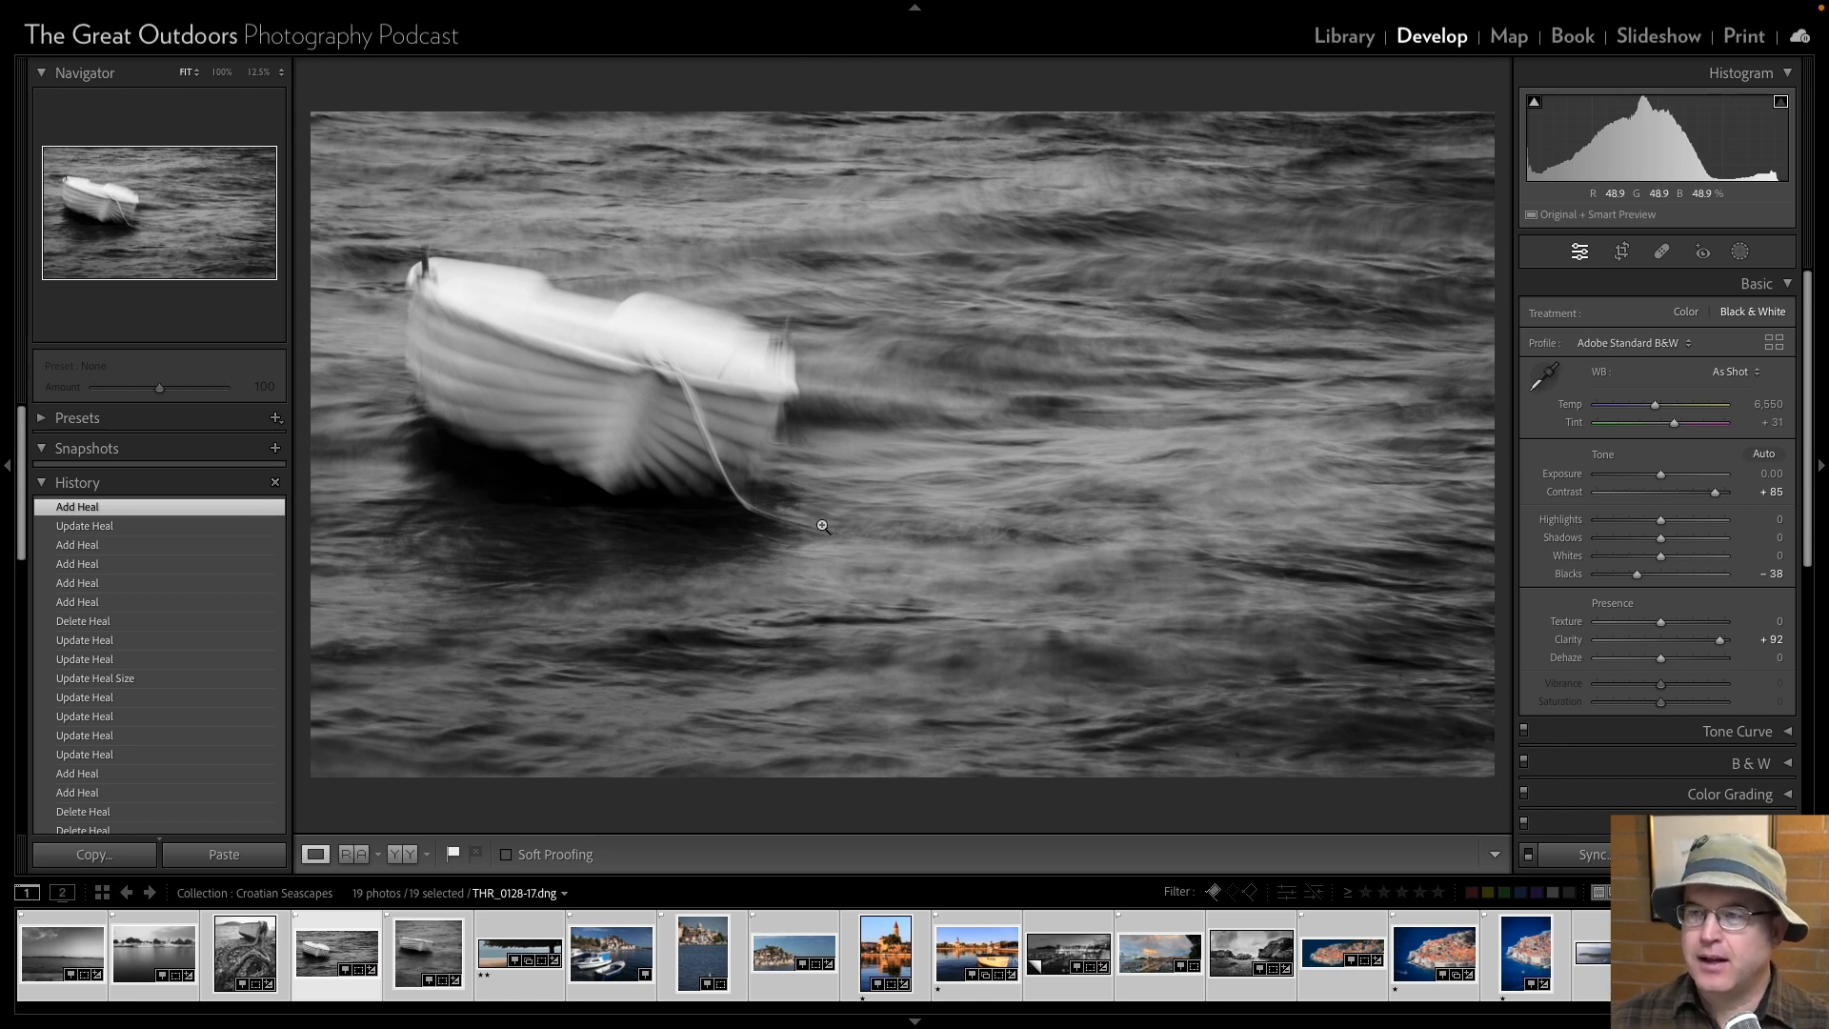
Start exporting the 19 selected photos from the Library with the Fine Art Print Master preset, reviewing its file, sizing and metadata settings.
left_click(1343, 36)
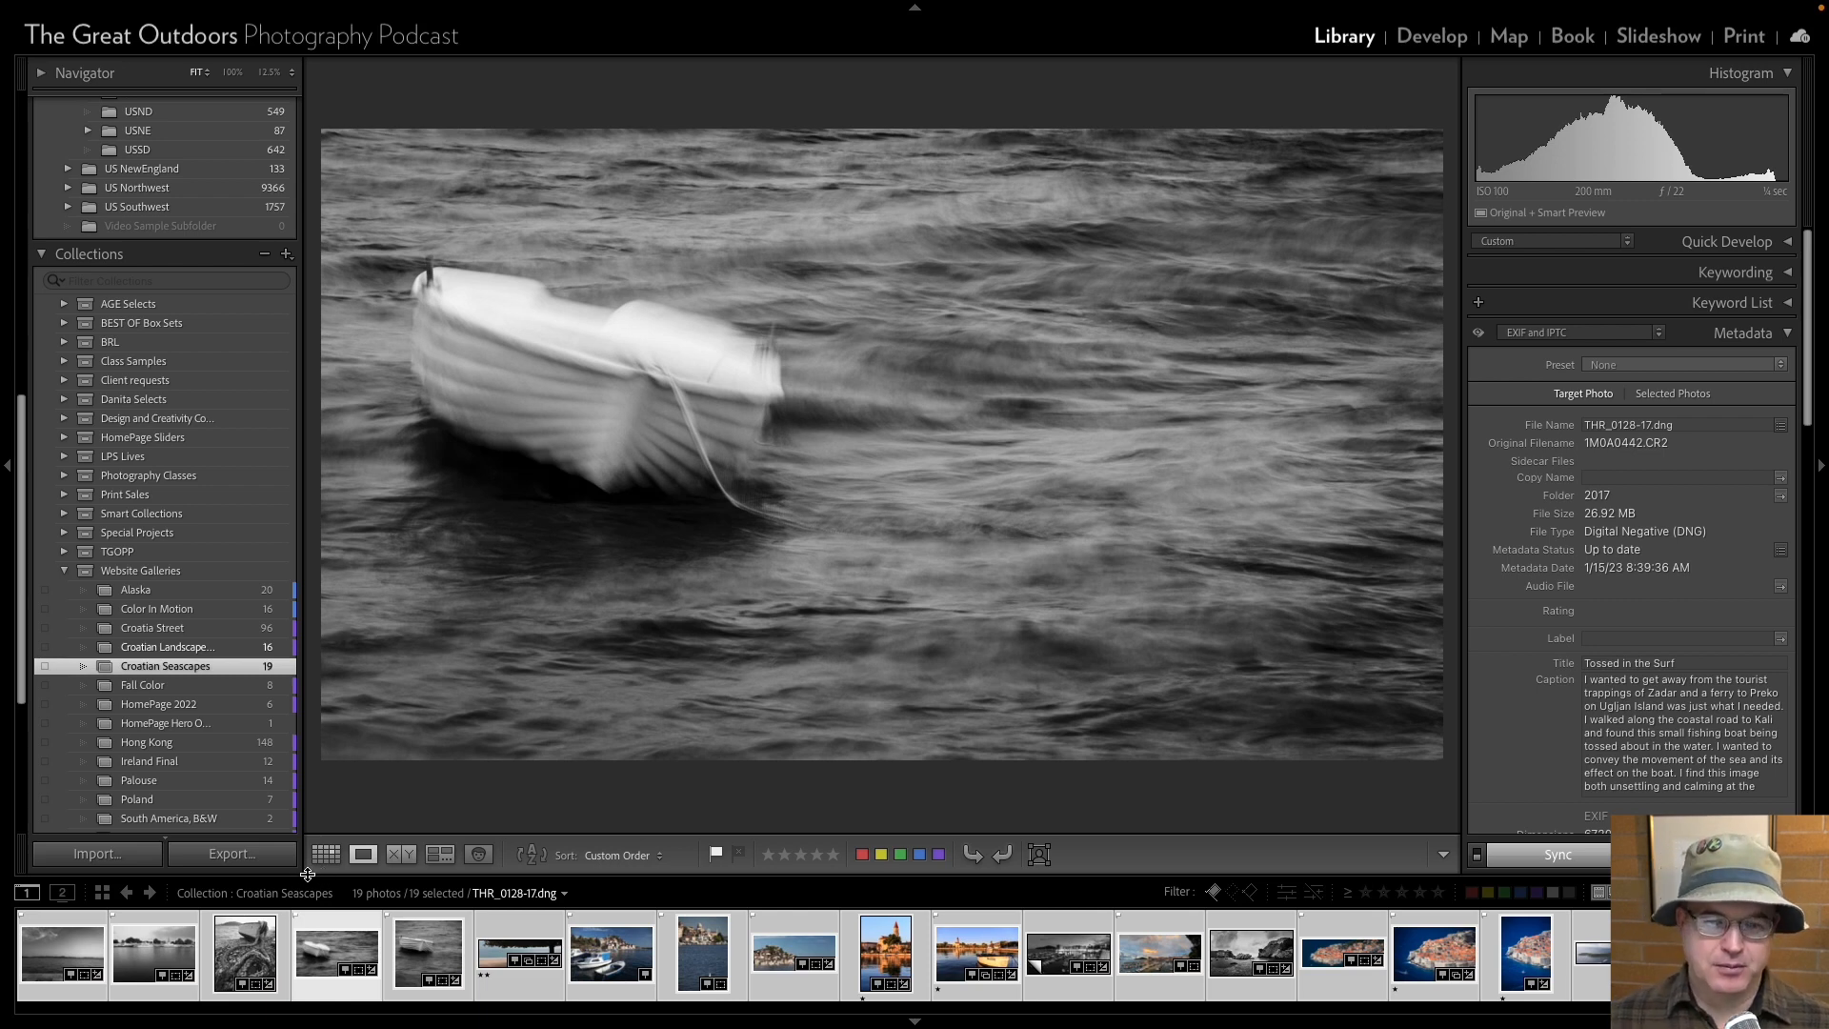
left_click(231, 854)
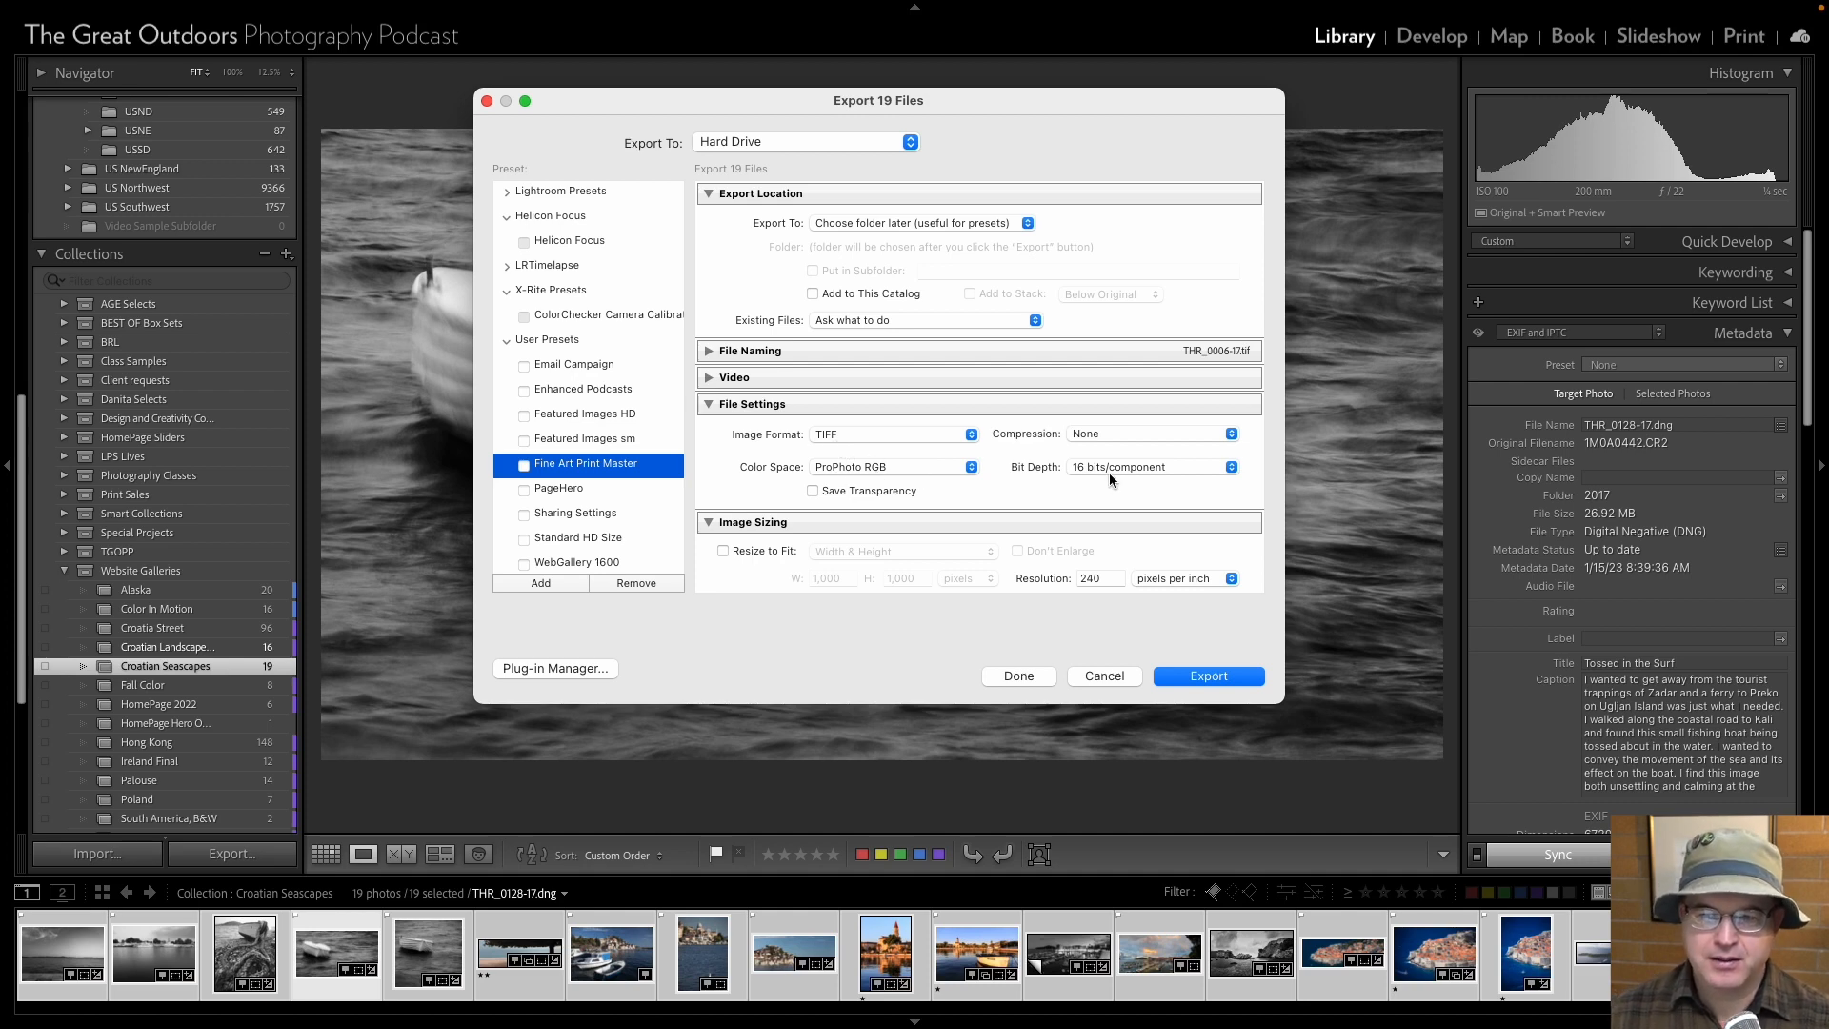
scroll(1109, 472, "down", 5)
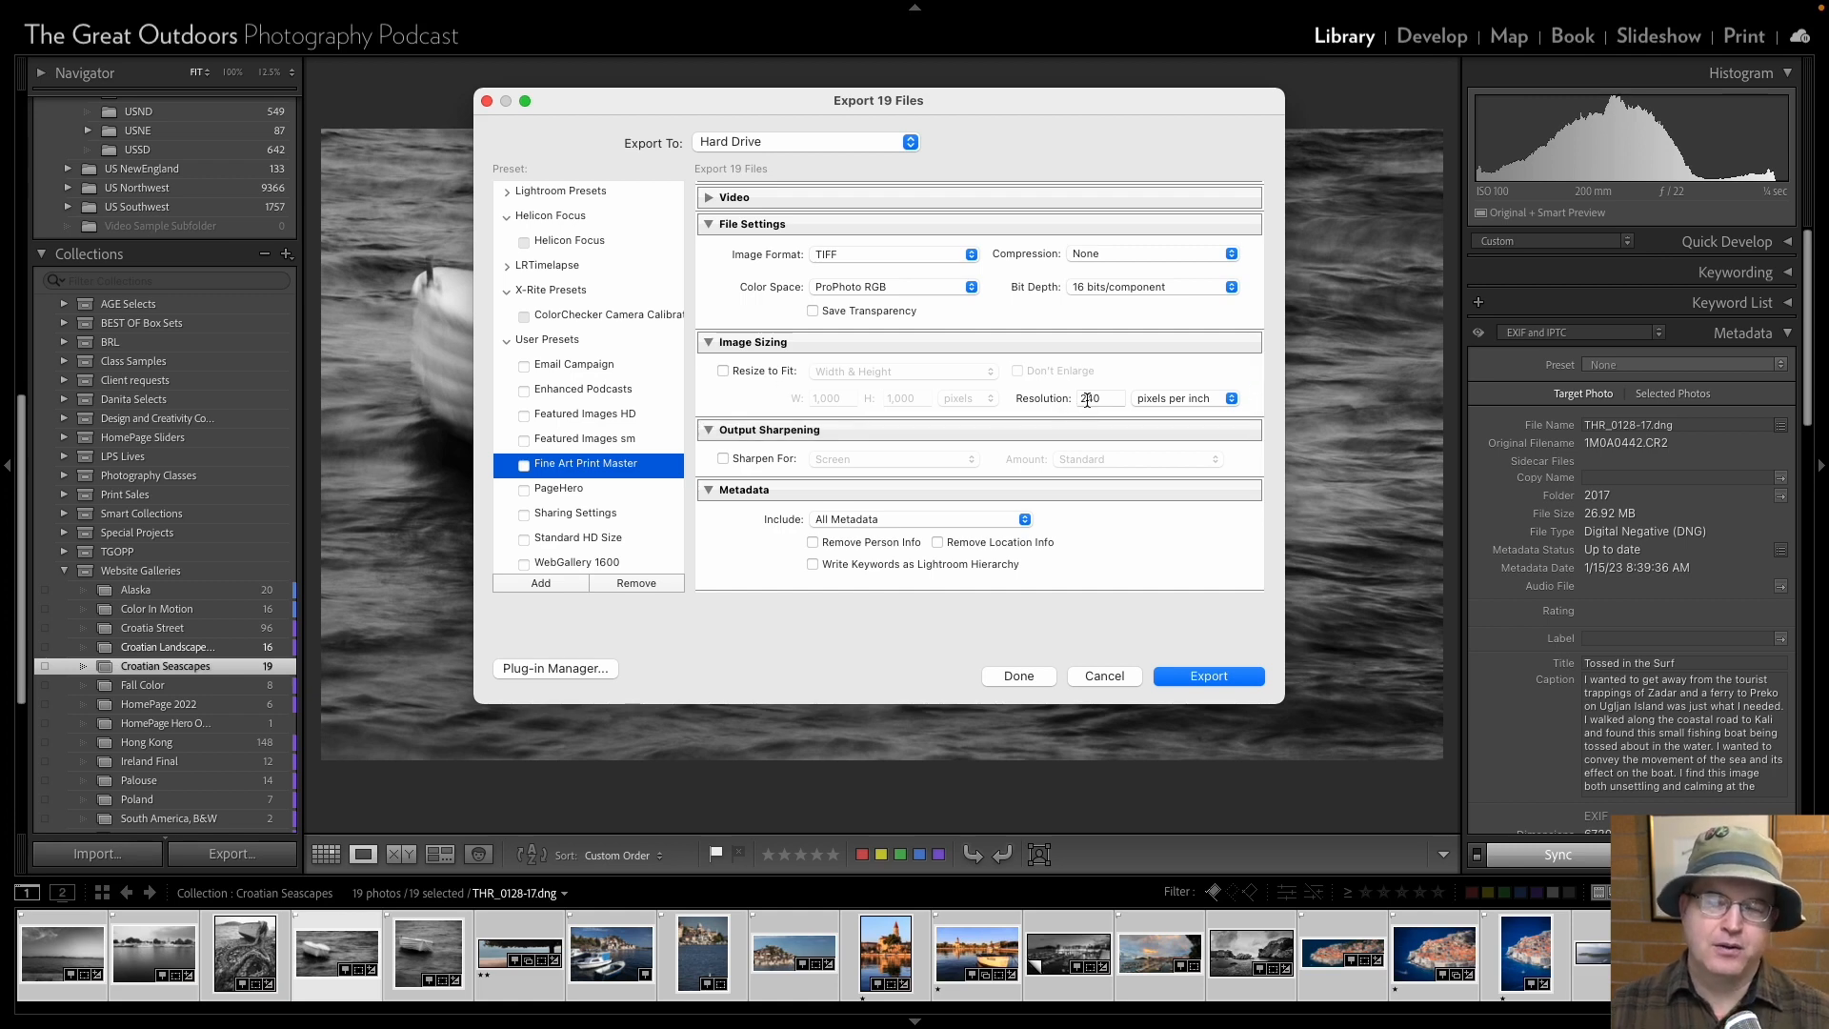
scroll(1094, 396, "down", 3)
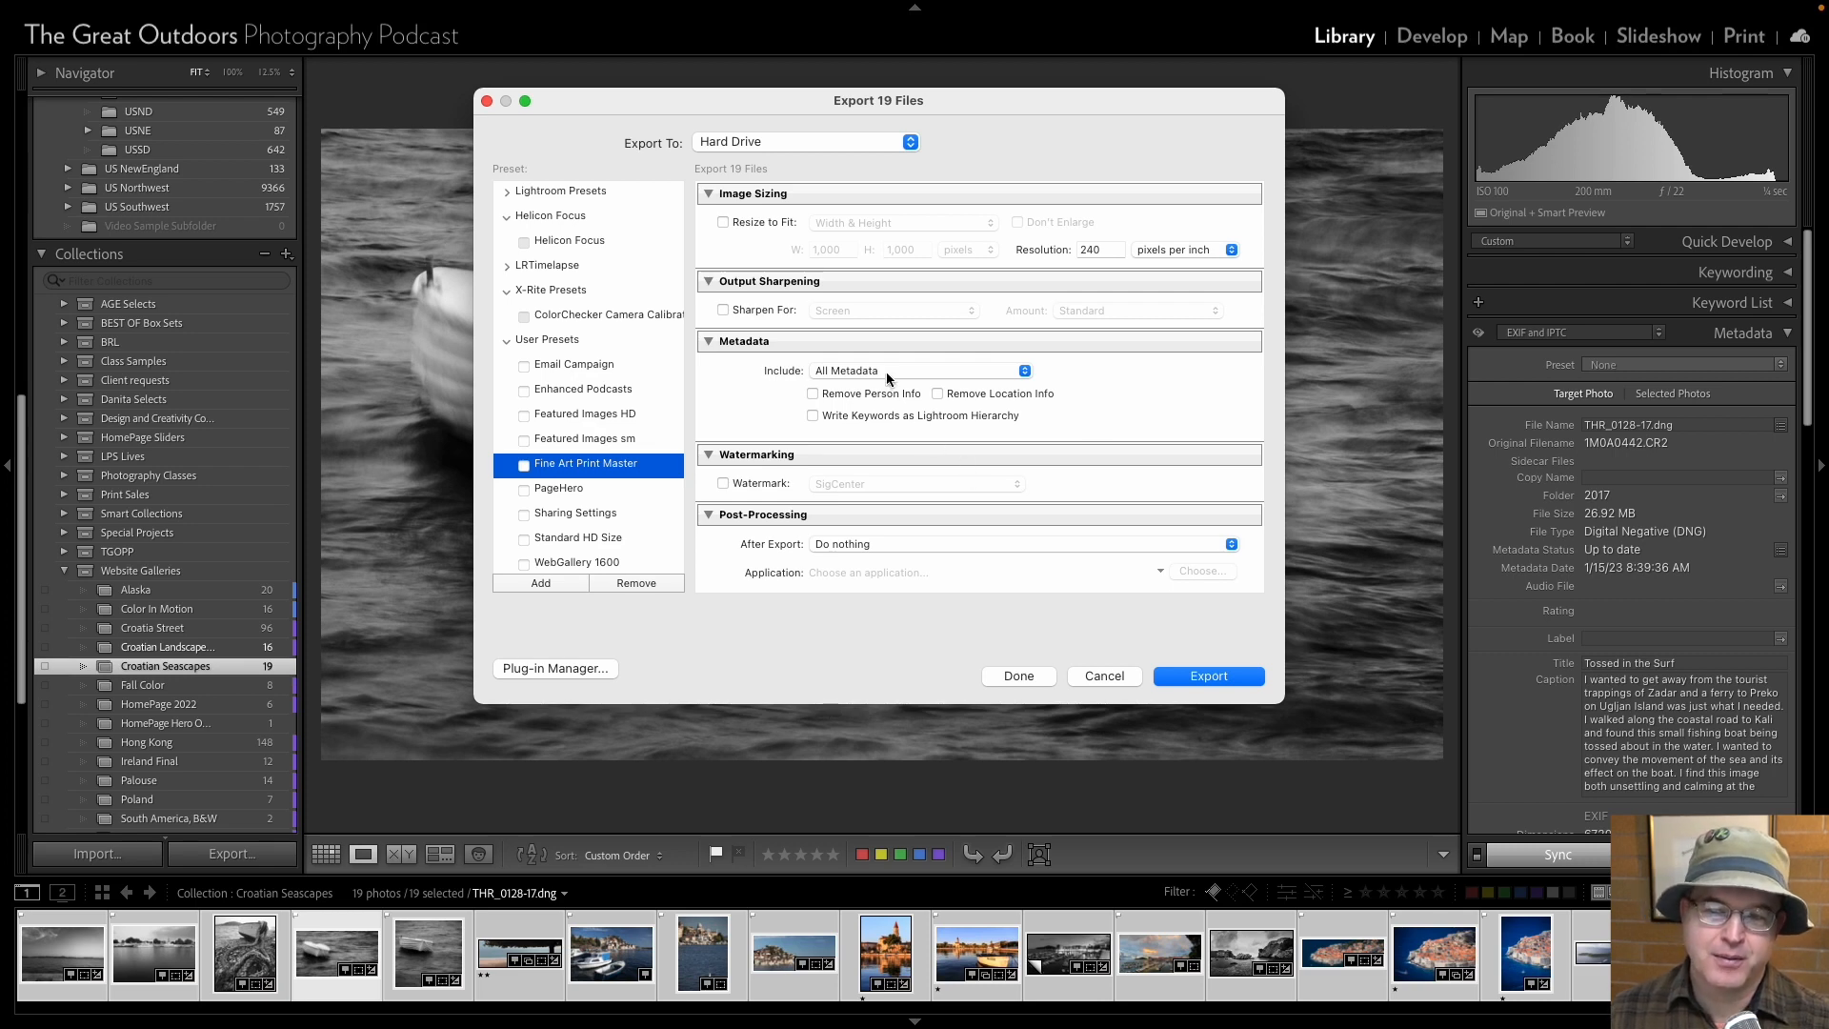
left_click(1220, 678)
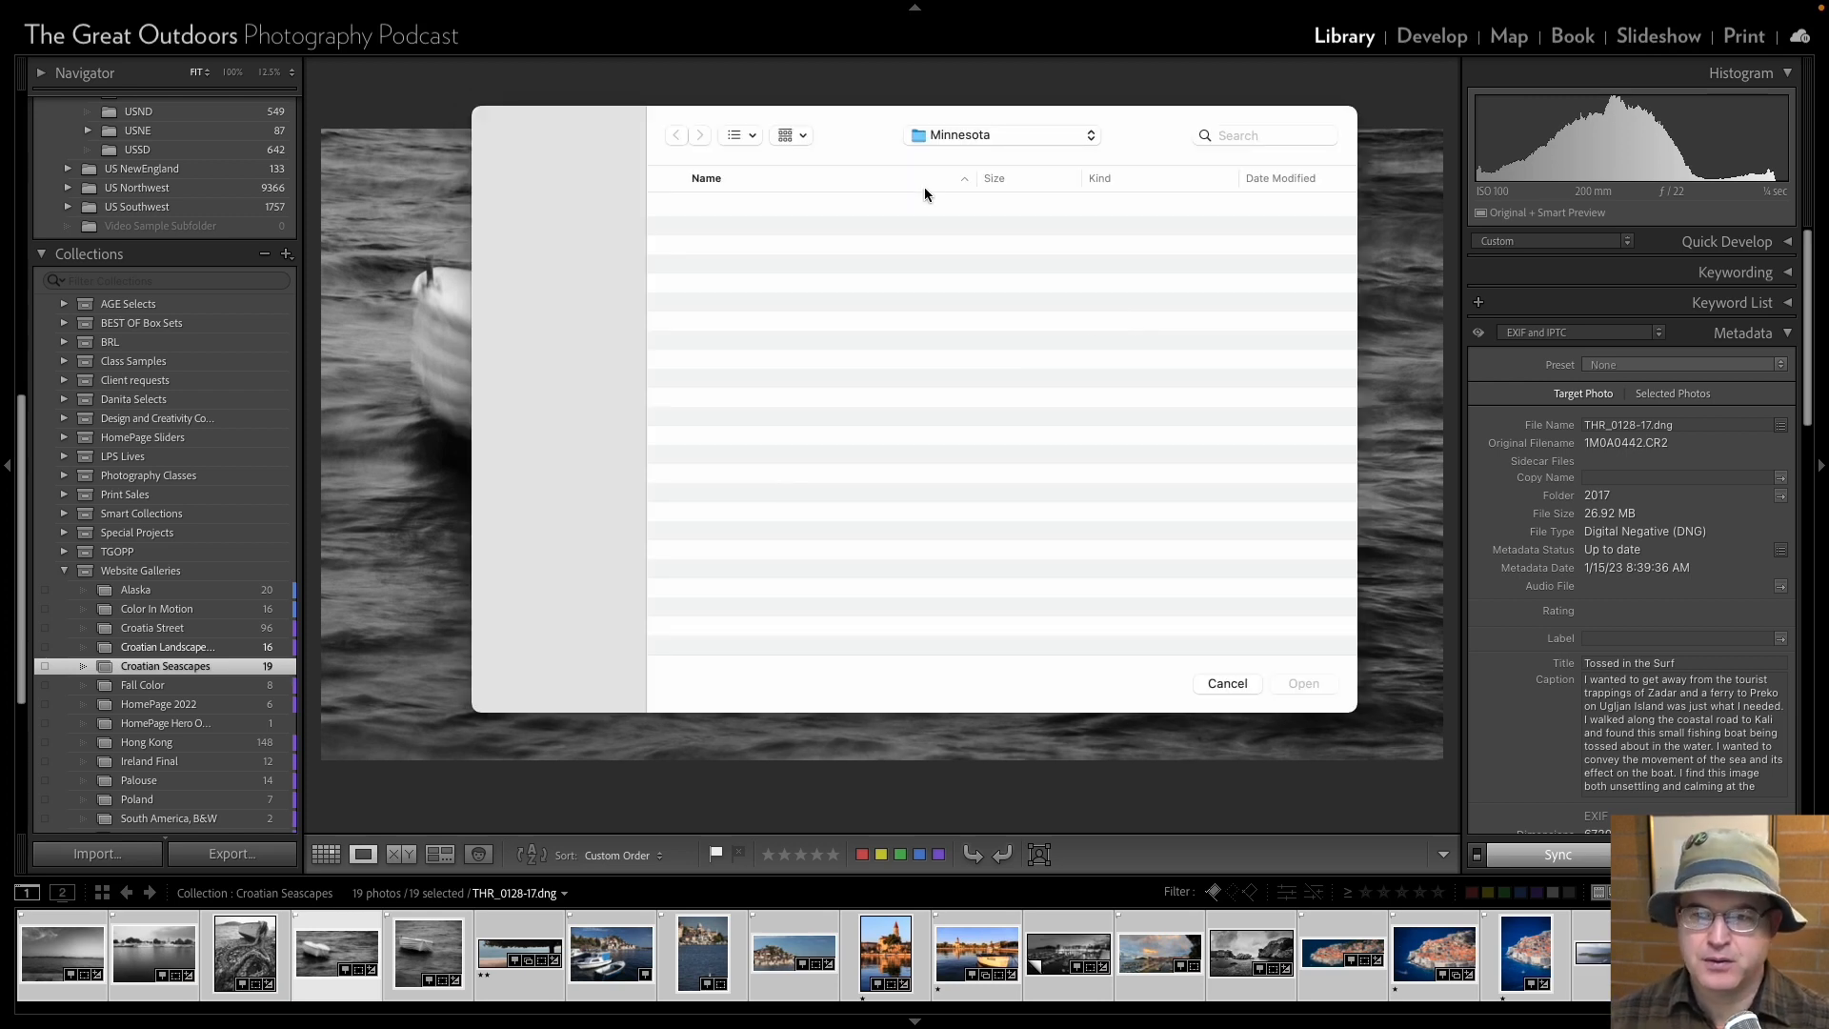
Create a folder named Croatia Seascape inside Fine Art Prints and export the photos into it.
left_click(975, 134)
left_click(968, 164)
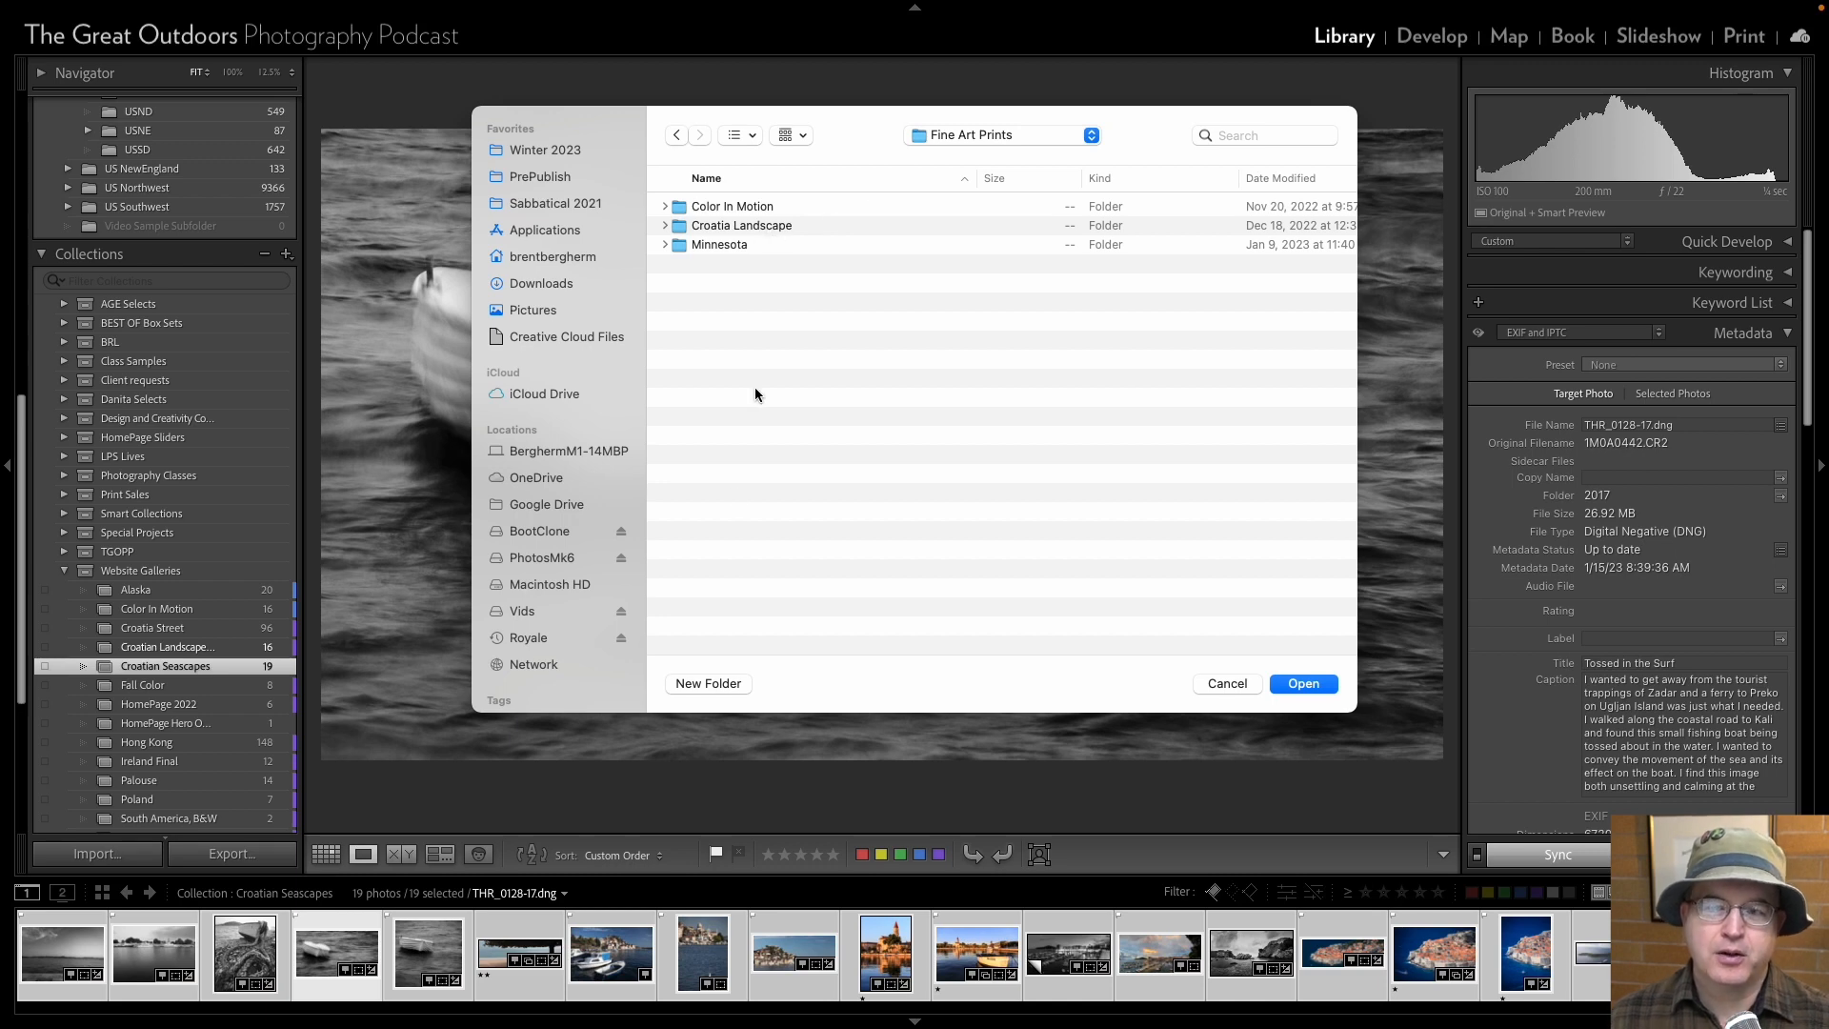
left_click(694, 683)
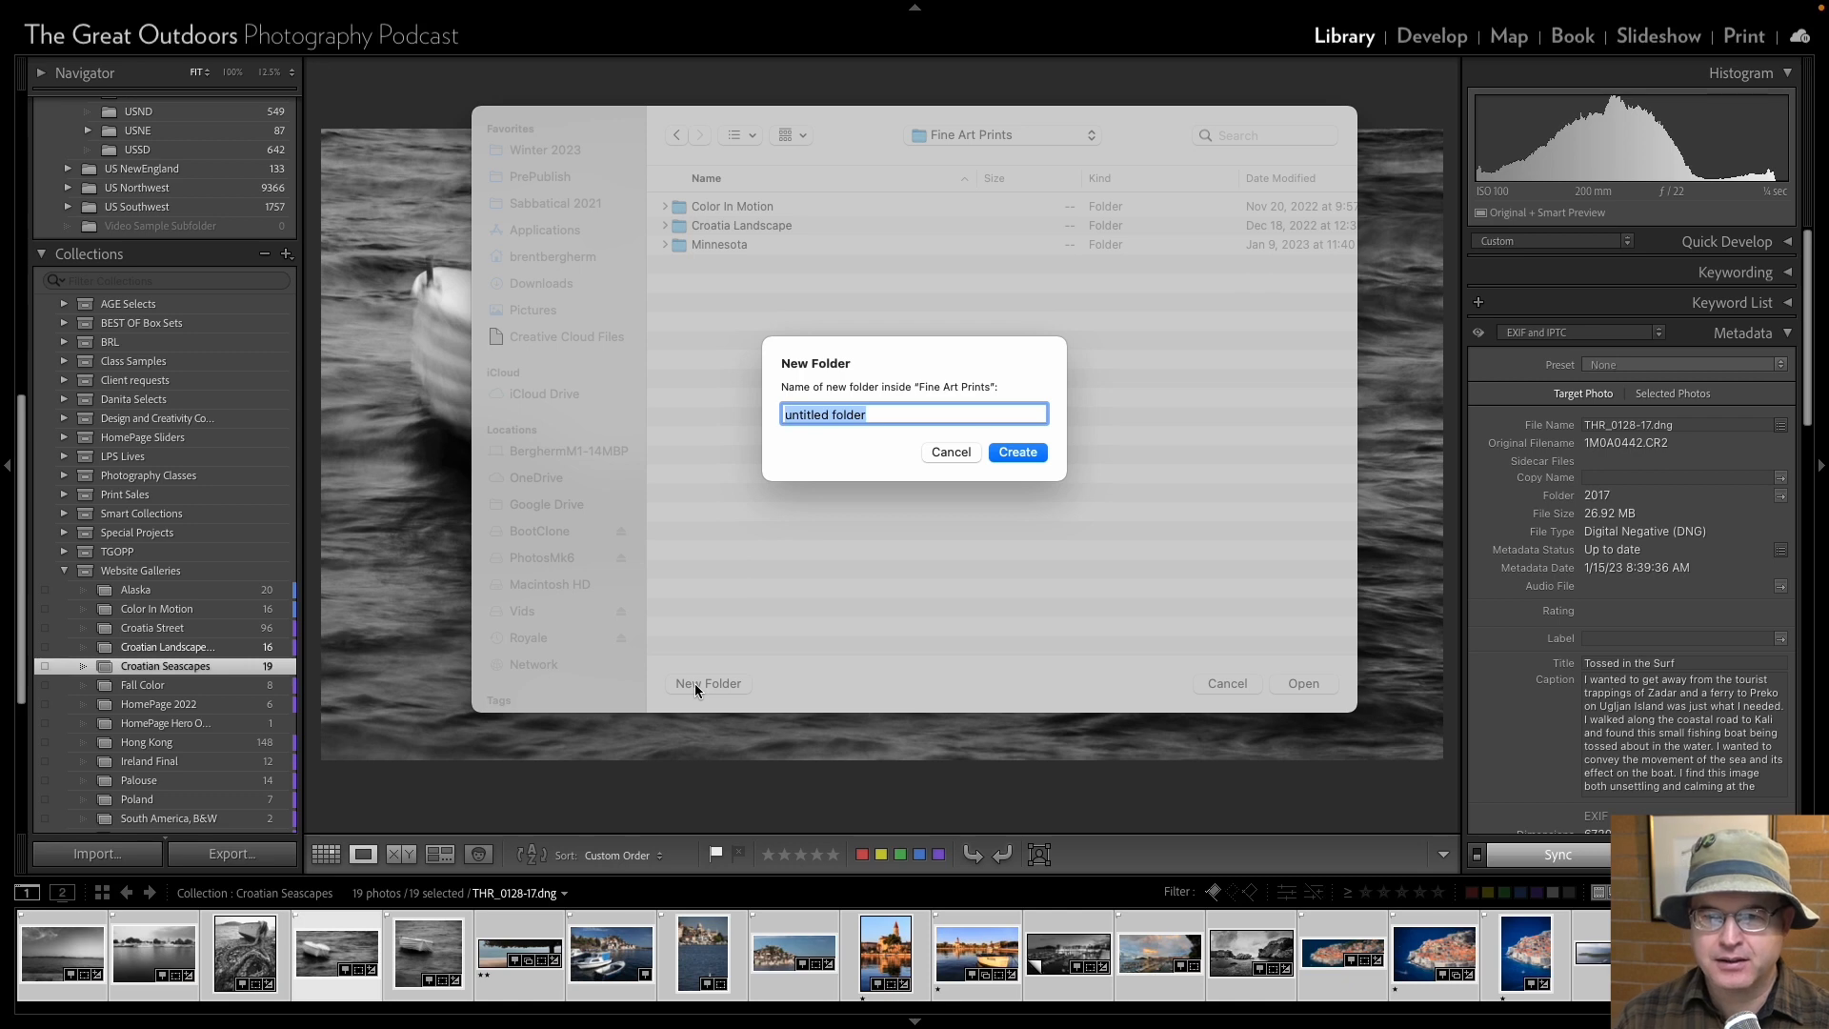
type("Croatia Seascape")
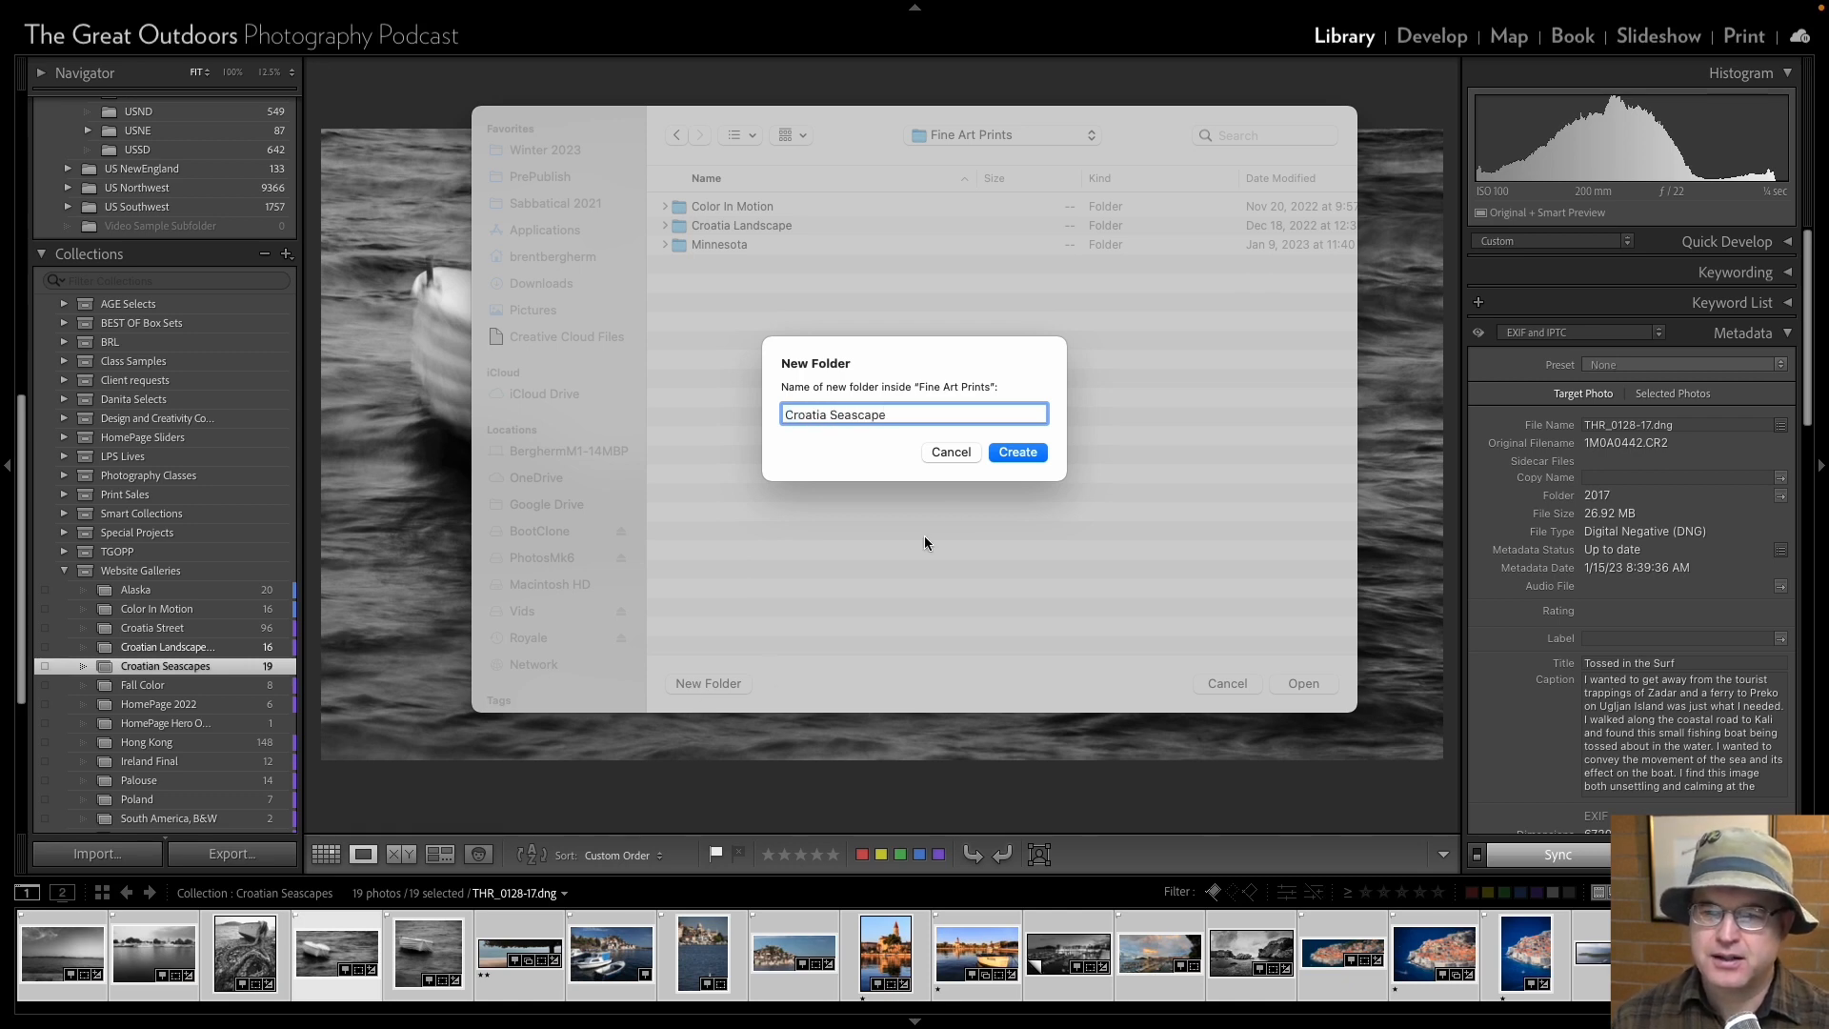
left_click(1015, 452)
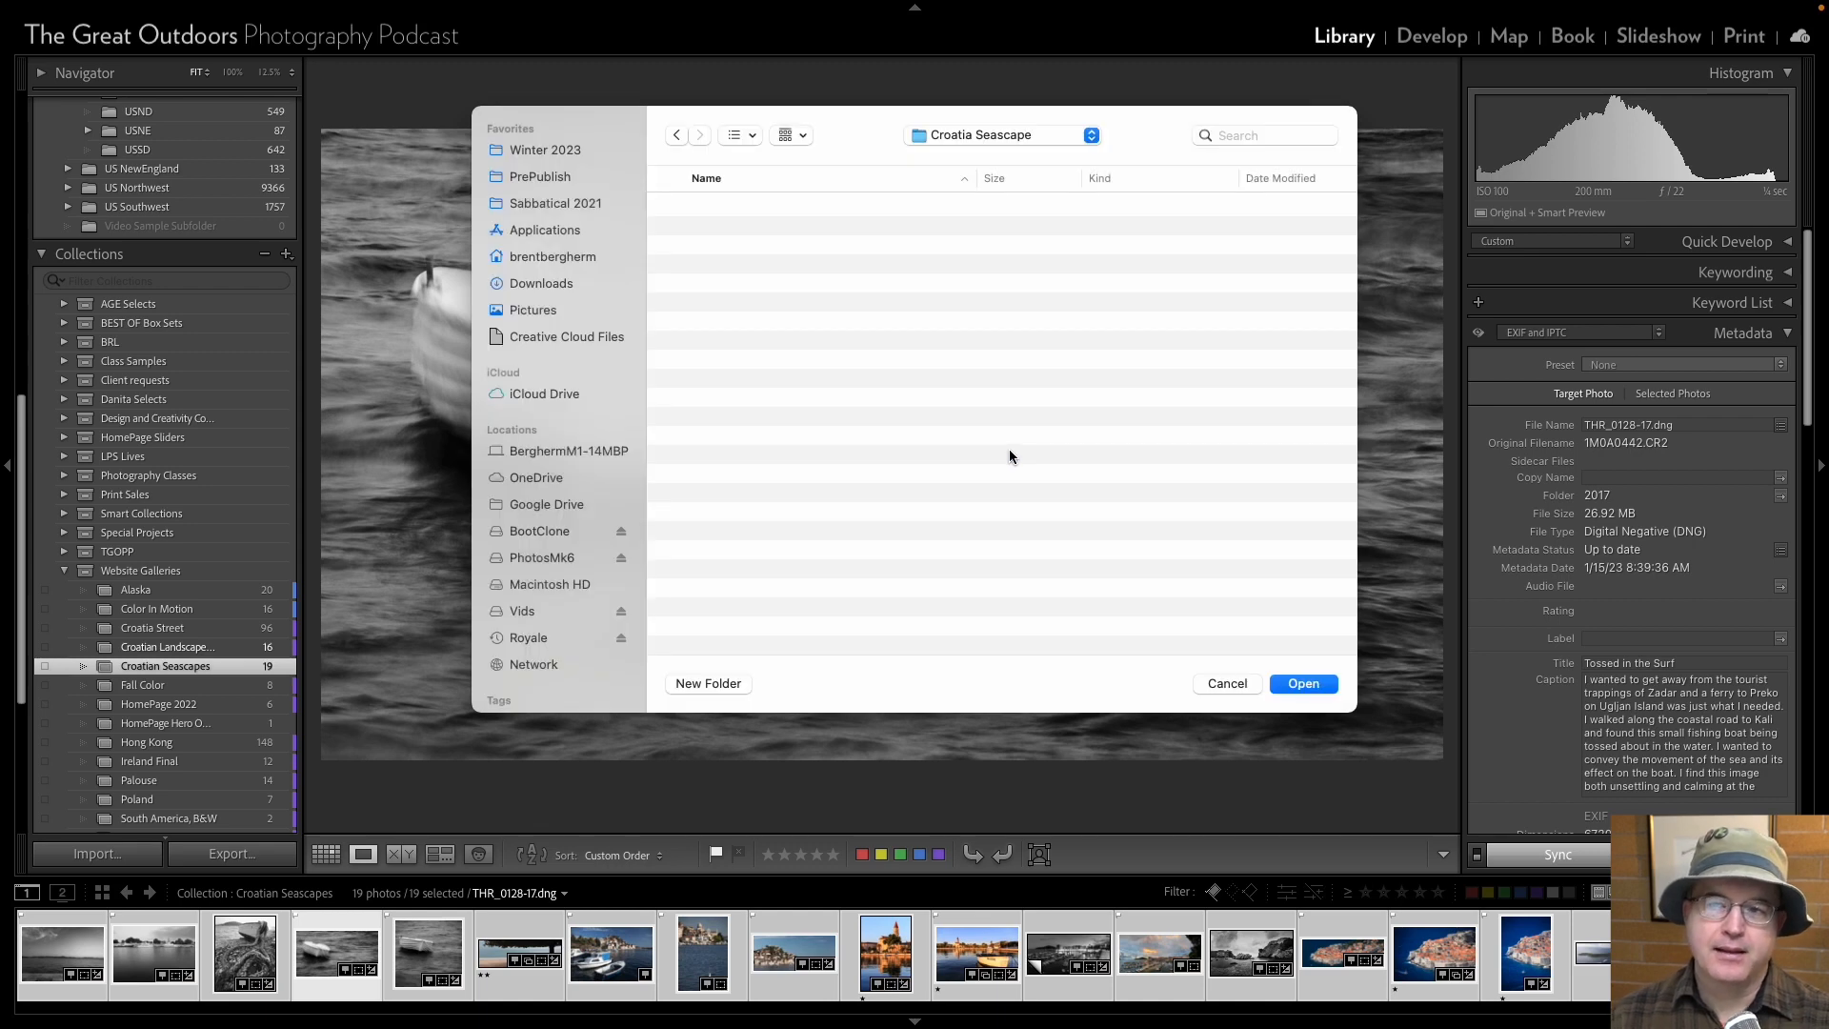
left_click(1302, 684)
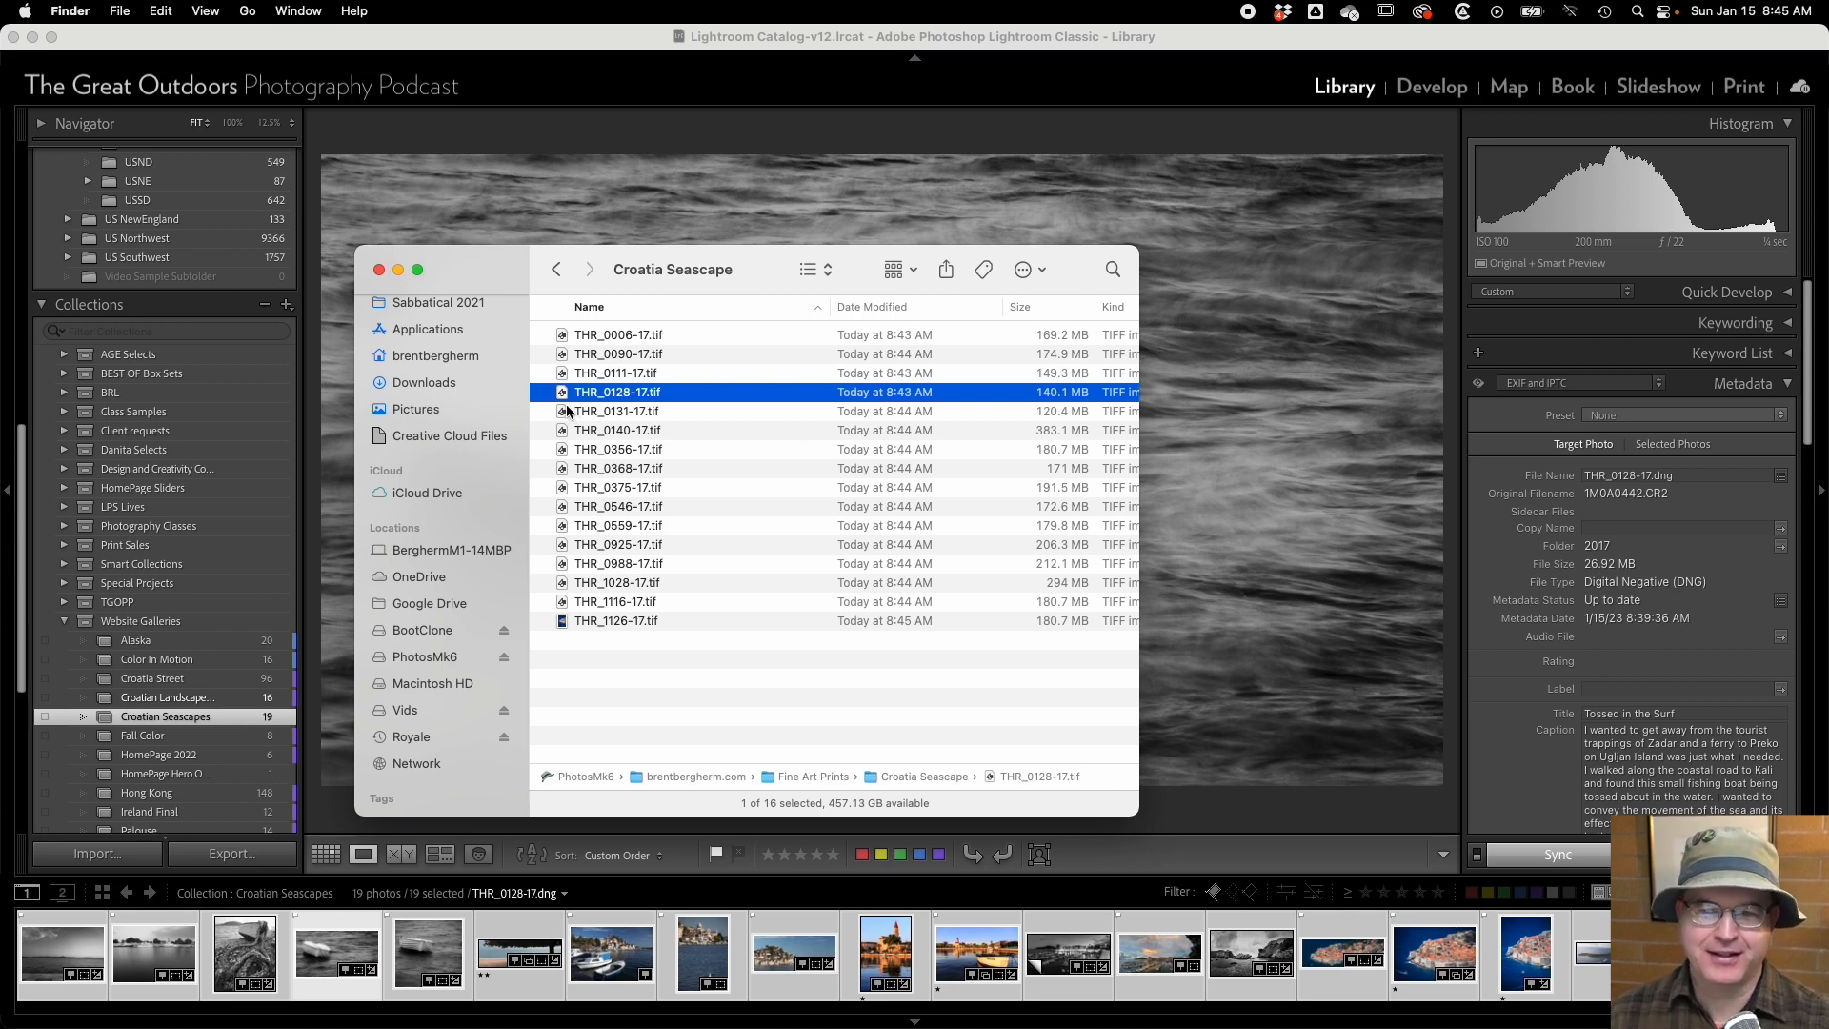
Preview THR_0128-17.tif in Finder, and move the files from THR_0131-17.tif through THR_1126-17.tif to the trash.
key("space")
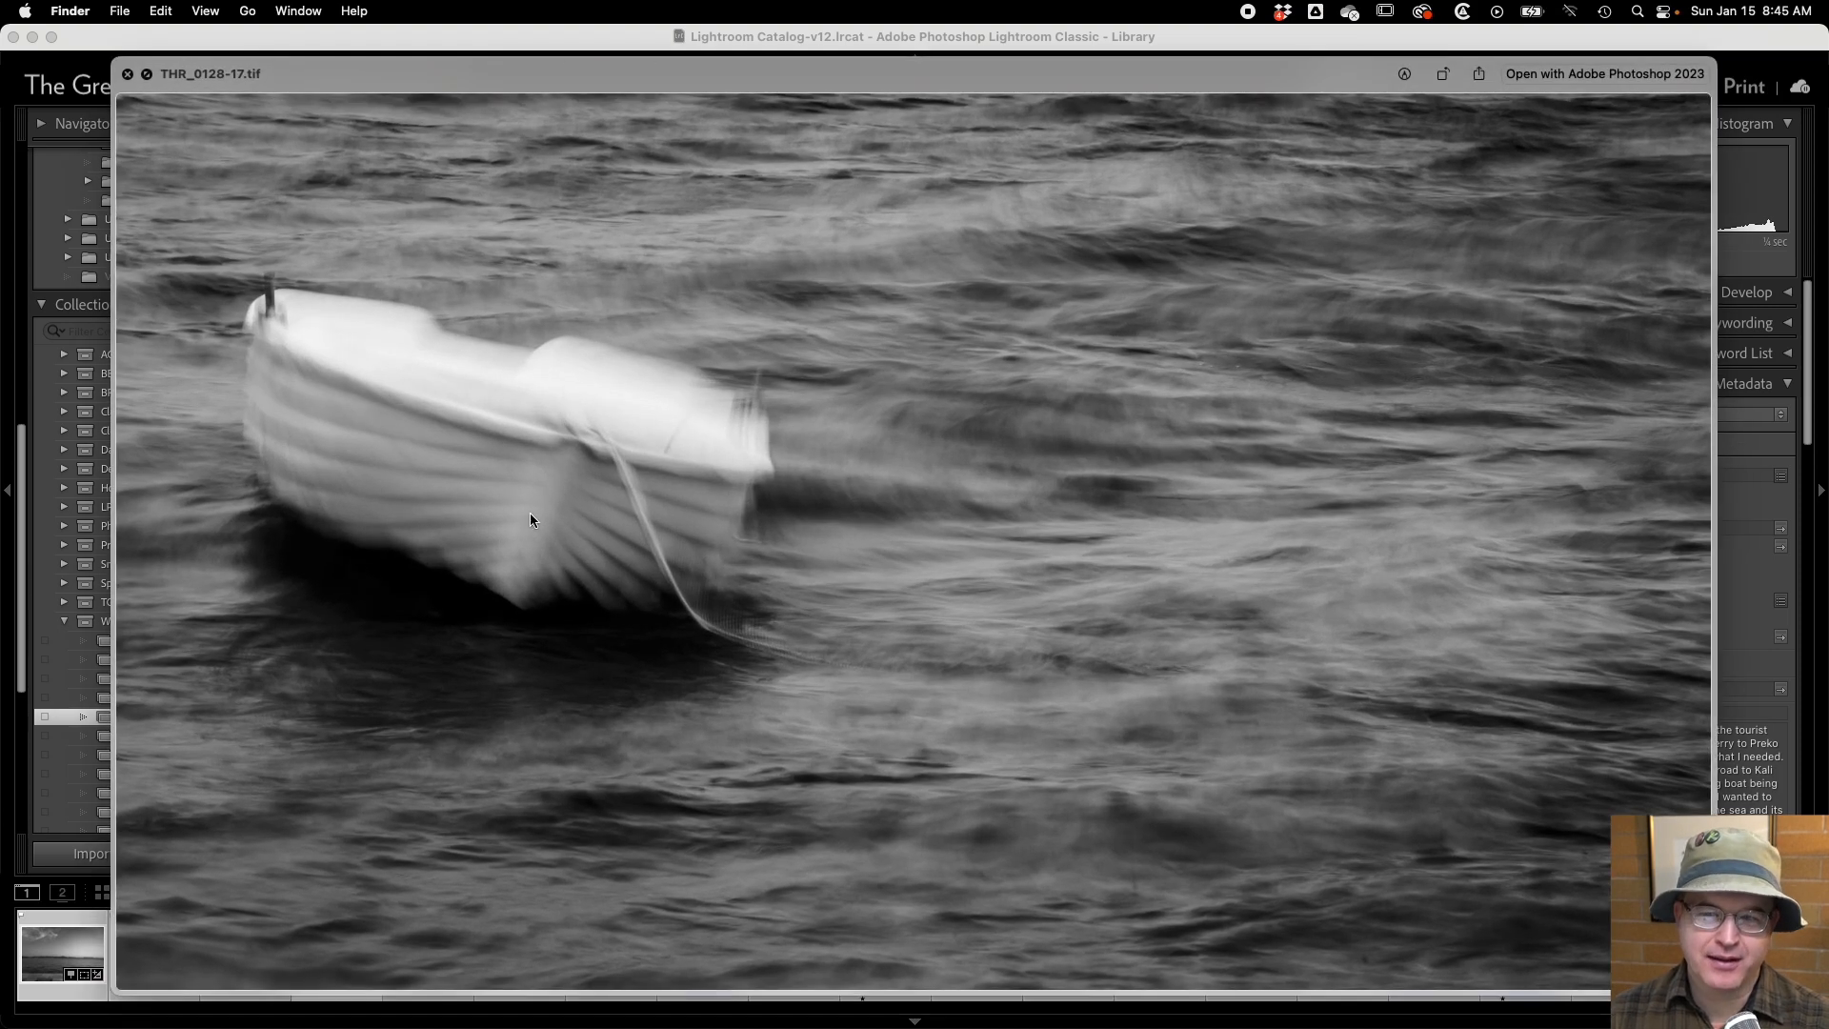
key("space")
left_click(565, 416)
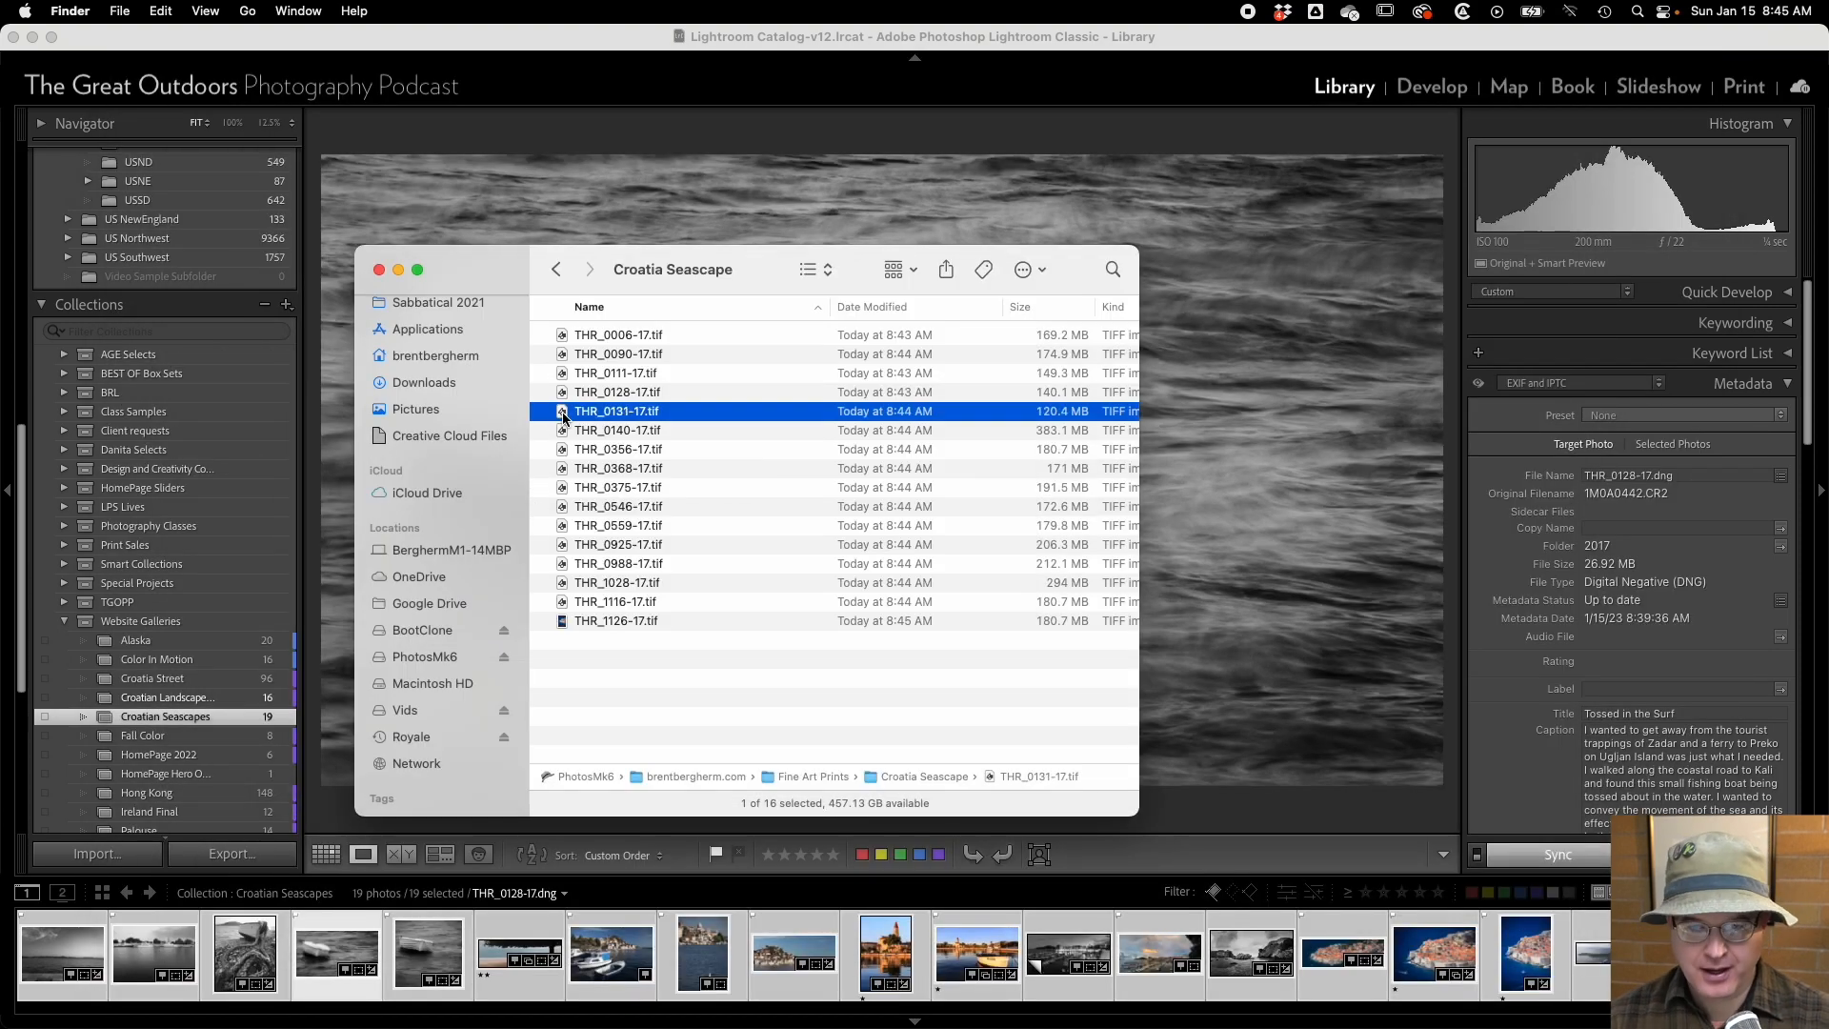
left_click(592, 624, "shift")
right_click(592, 624)
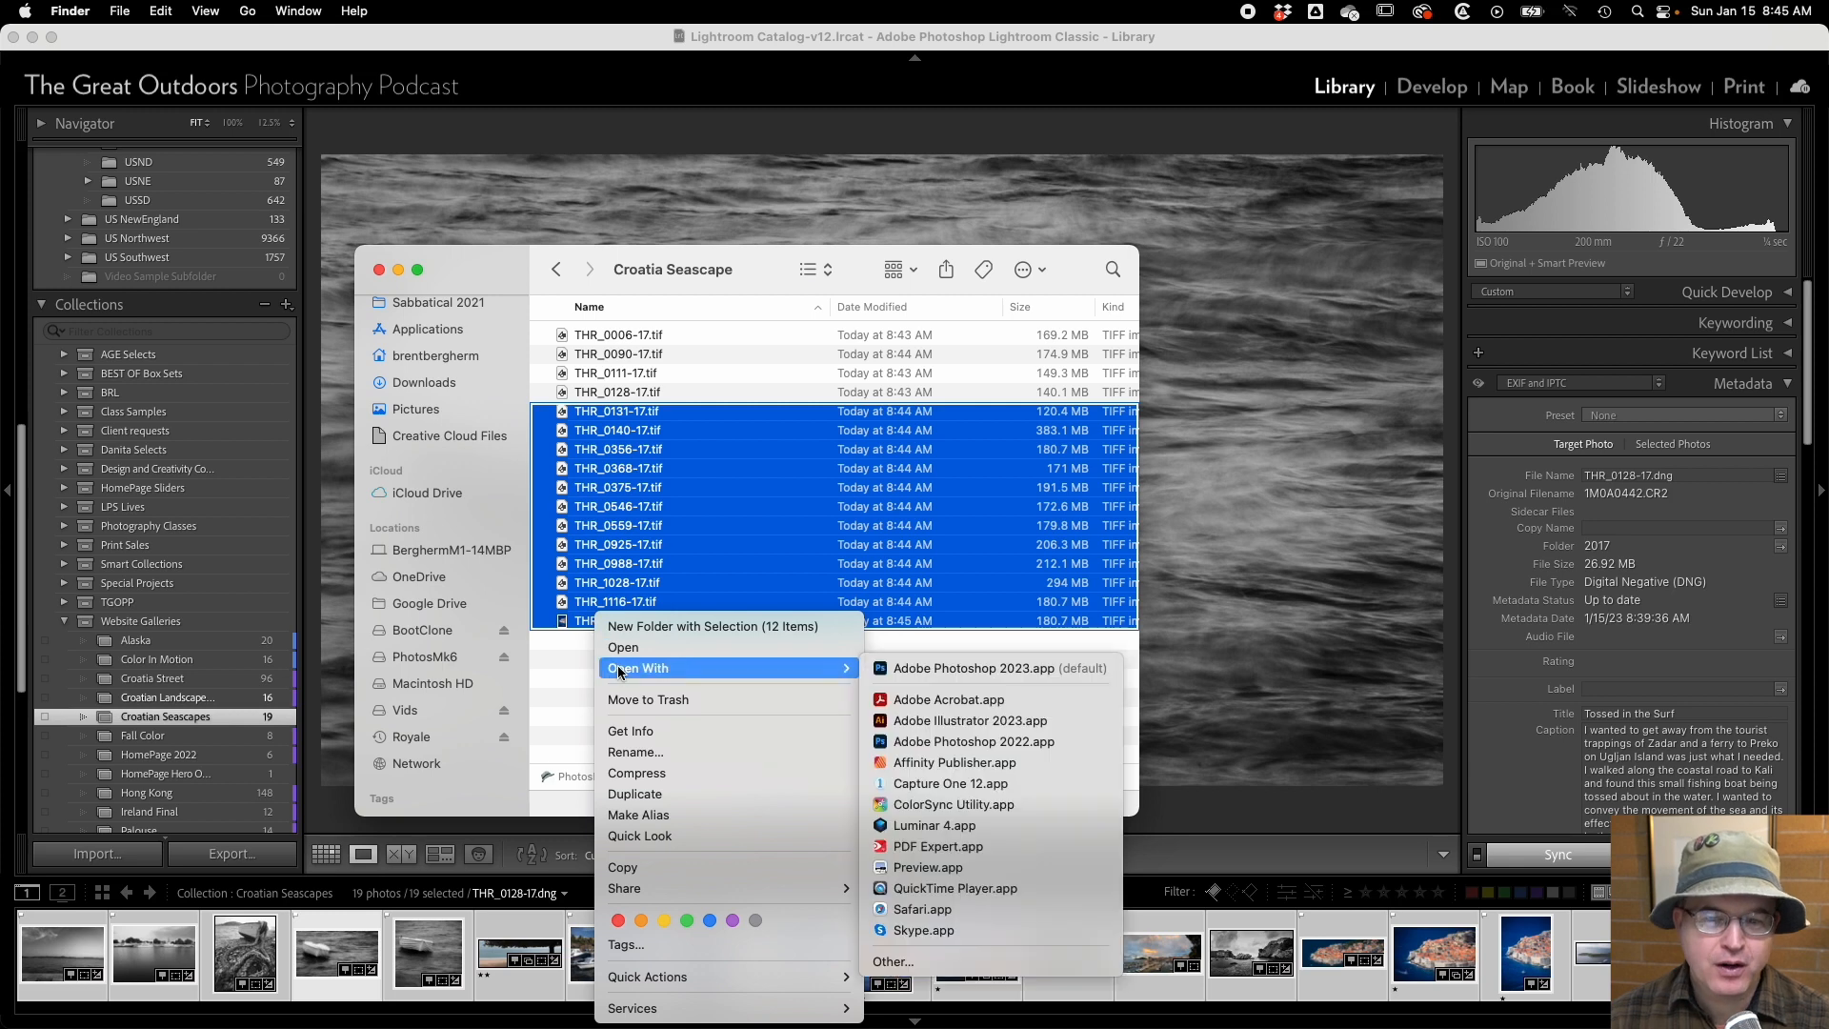
left_click(638, 701)
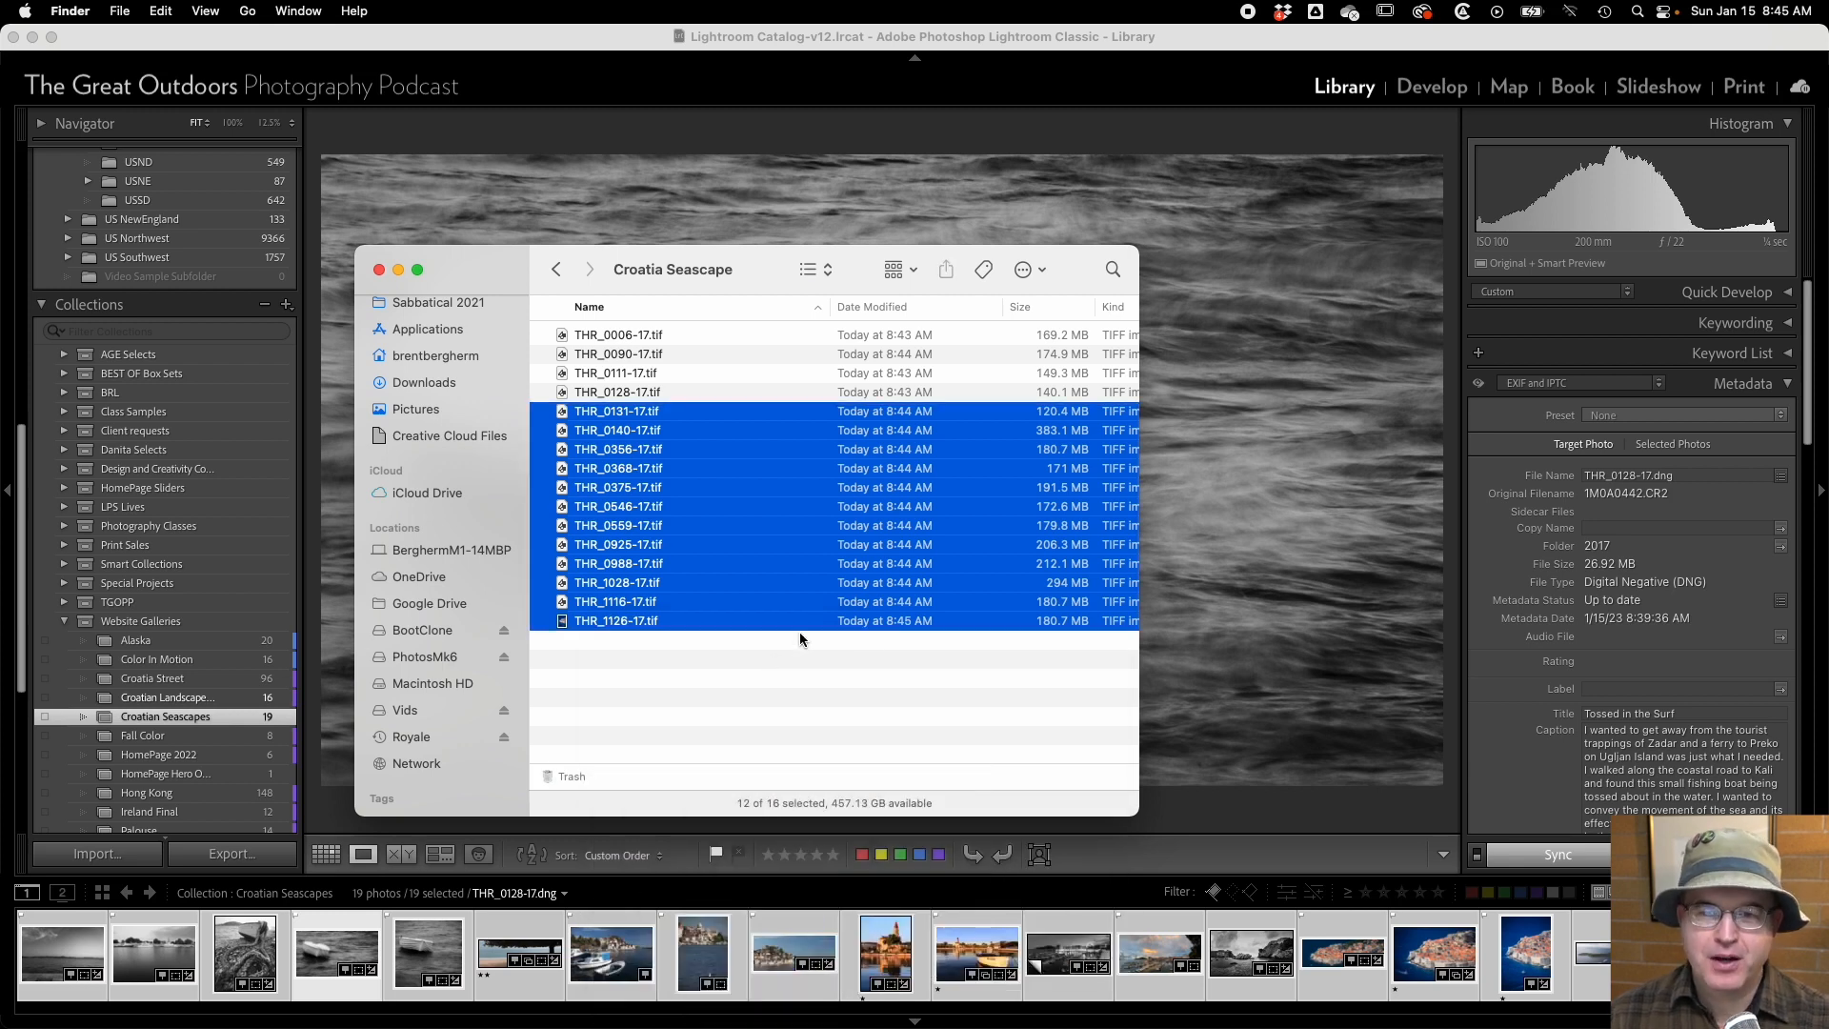
Move THR_0006-17.tif, THR_0090-17.tif and THR_0111-17.tif to the trash.
left_click(609, 374)
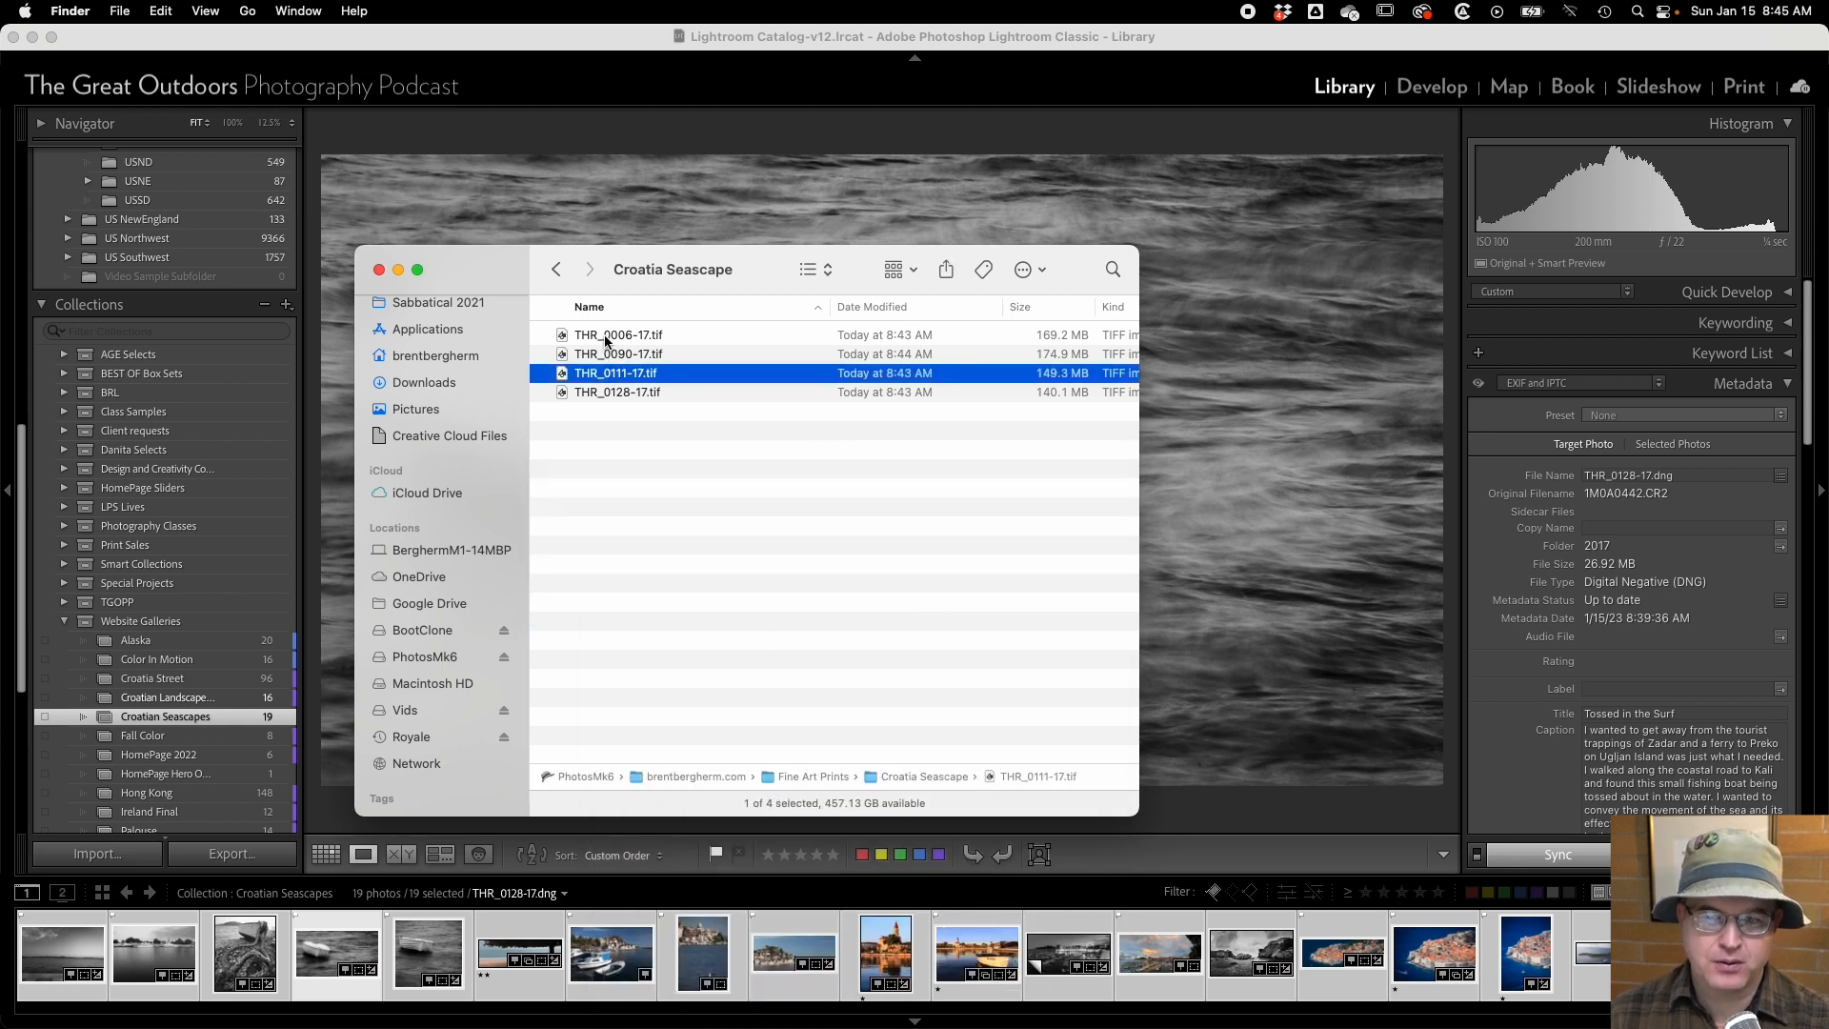
left_click(608, 335, "super")
left_click(607, 354, "super")
right_click(606, 360)
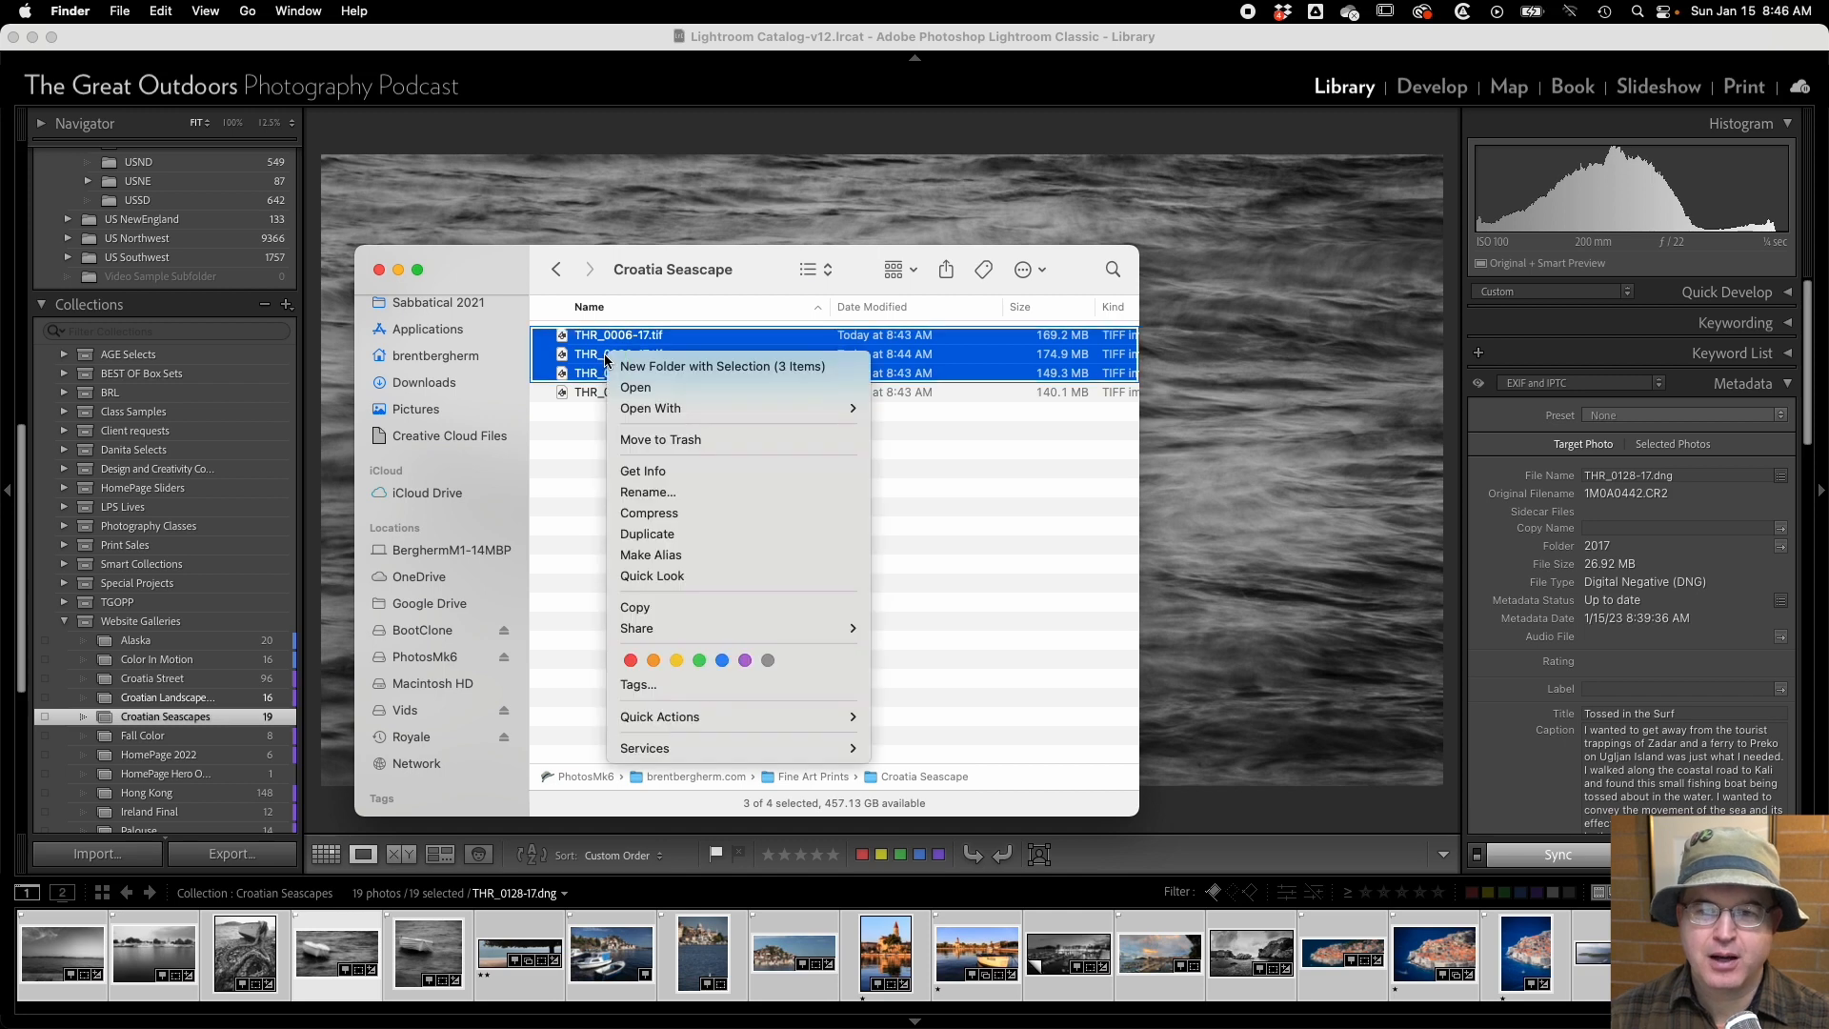
left_click(633, 441)
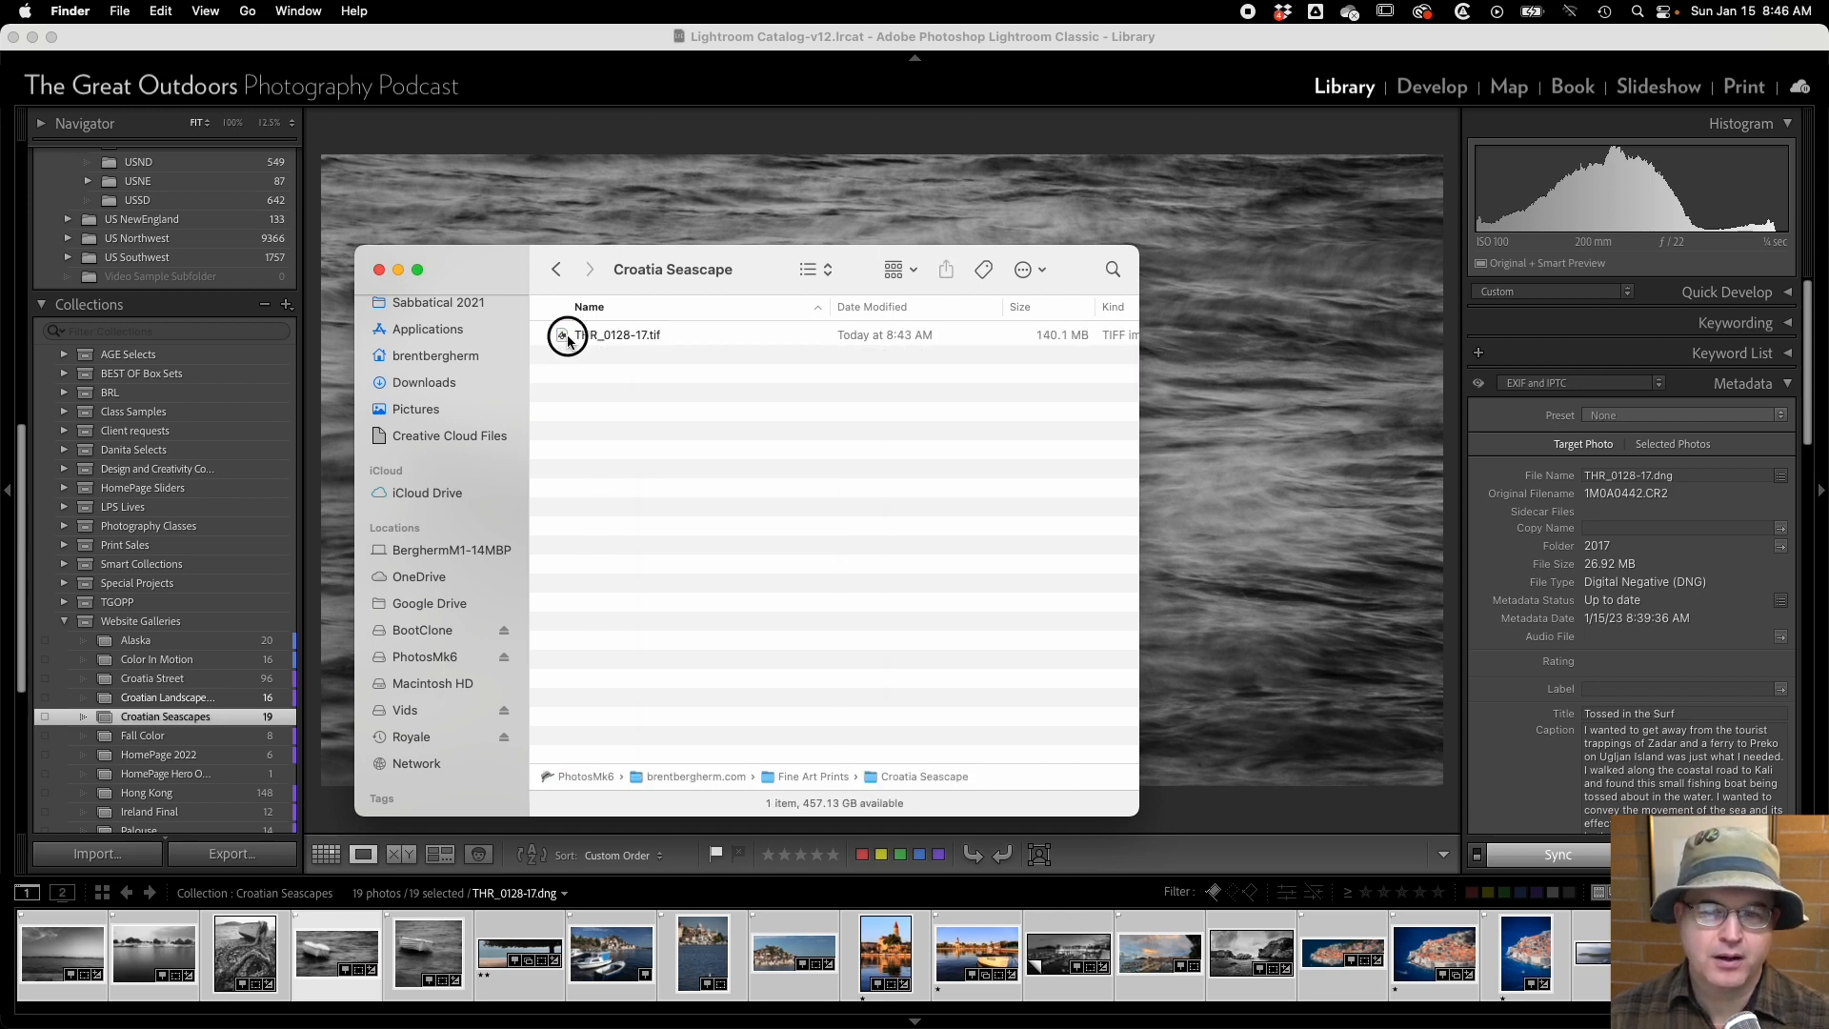
Open THR_0128-17.tif in Adobe Photoshop 2022.
left_click(563, 336)
right_click(562, 336)
mouse_move(591, 373)
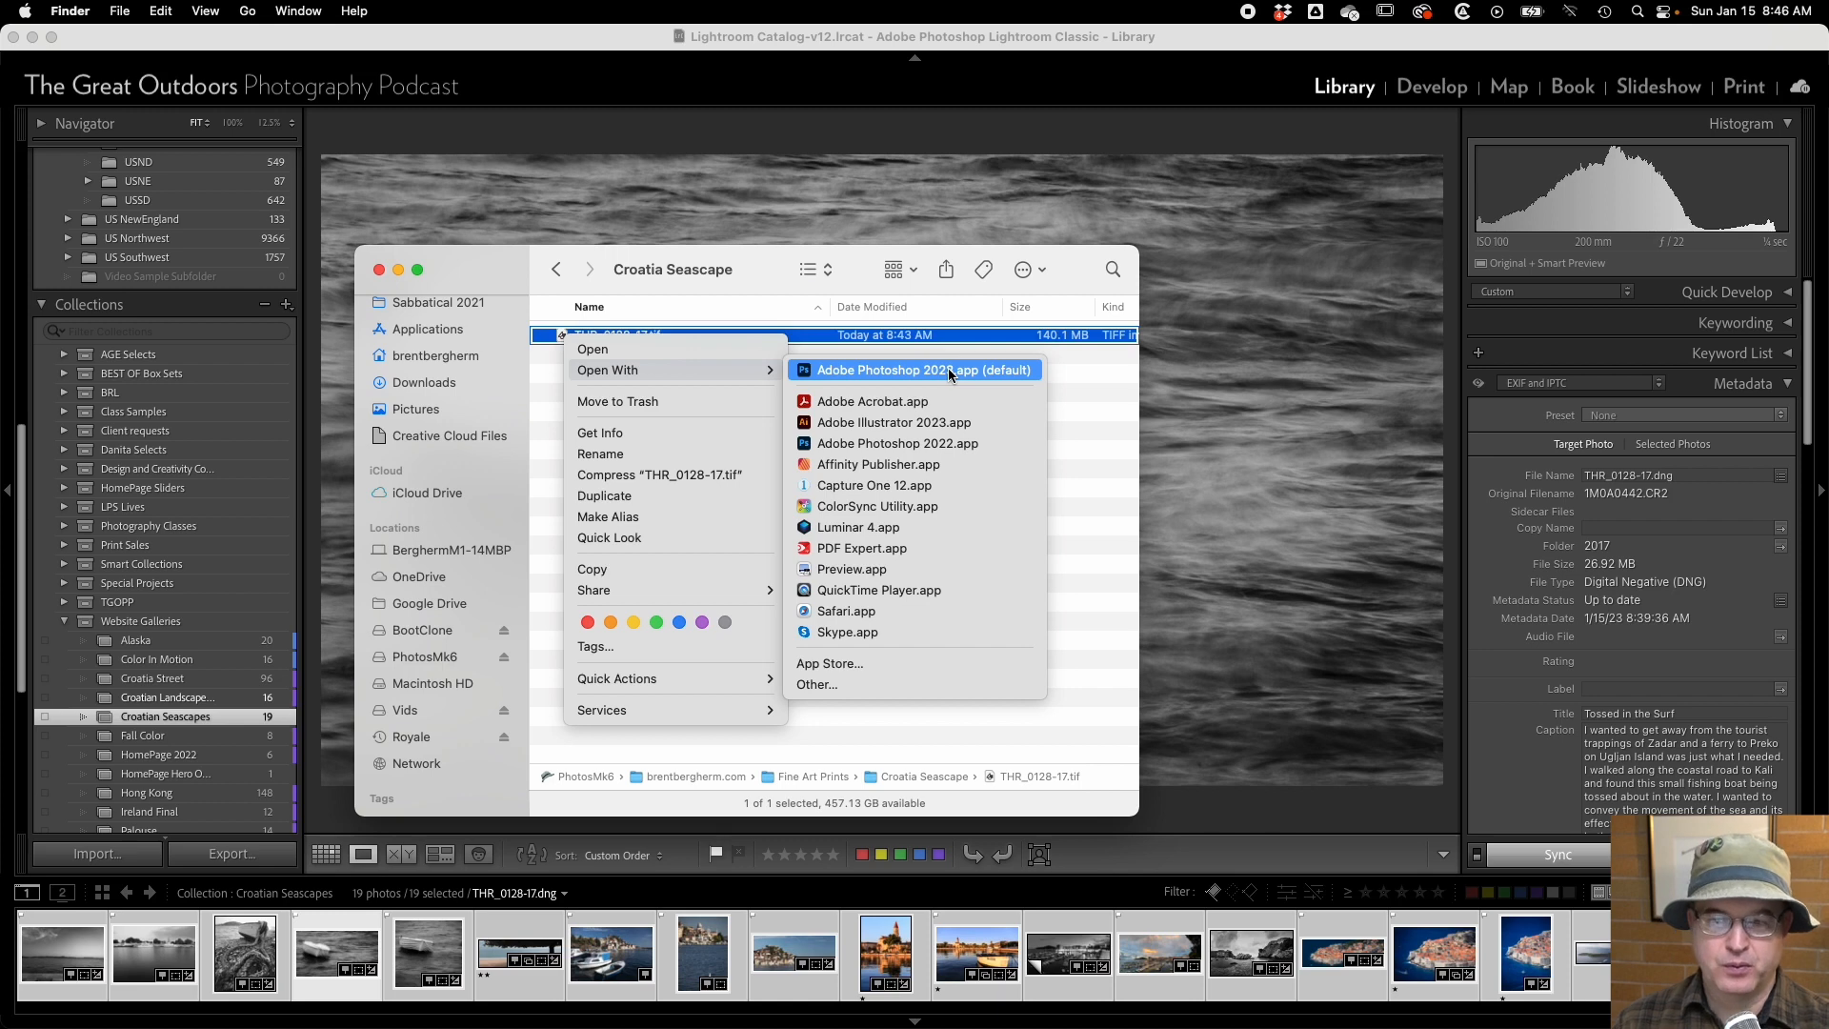
left_click(886, 444)
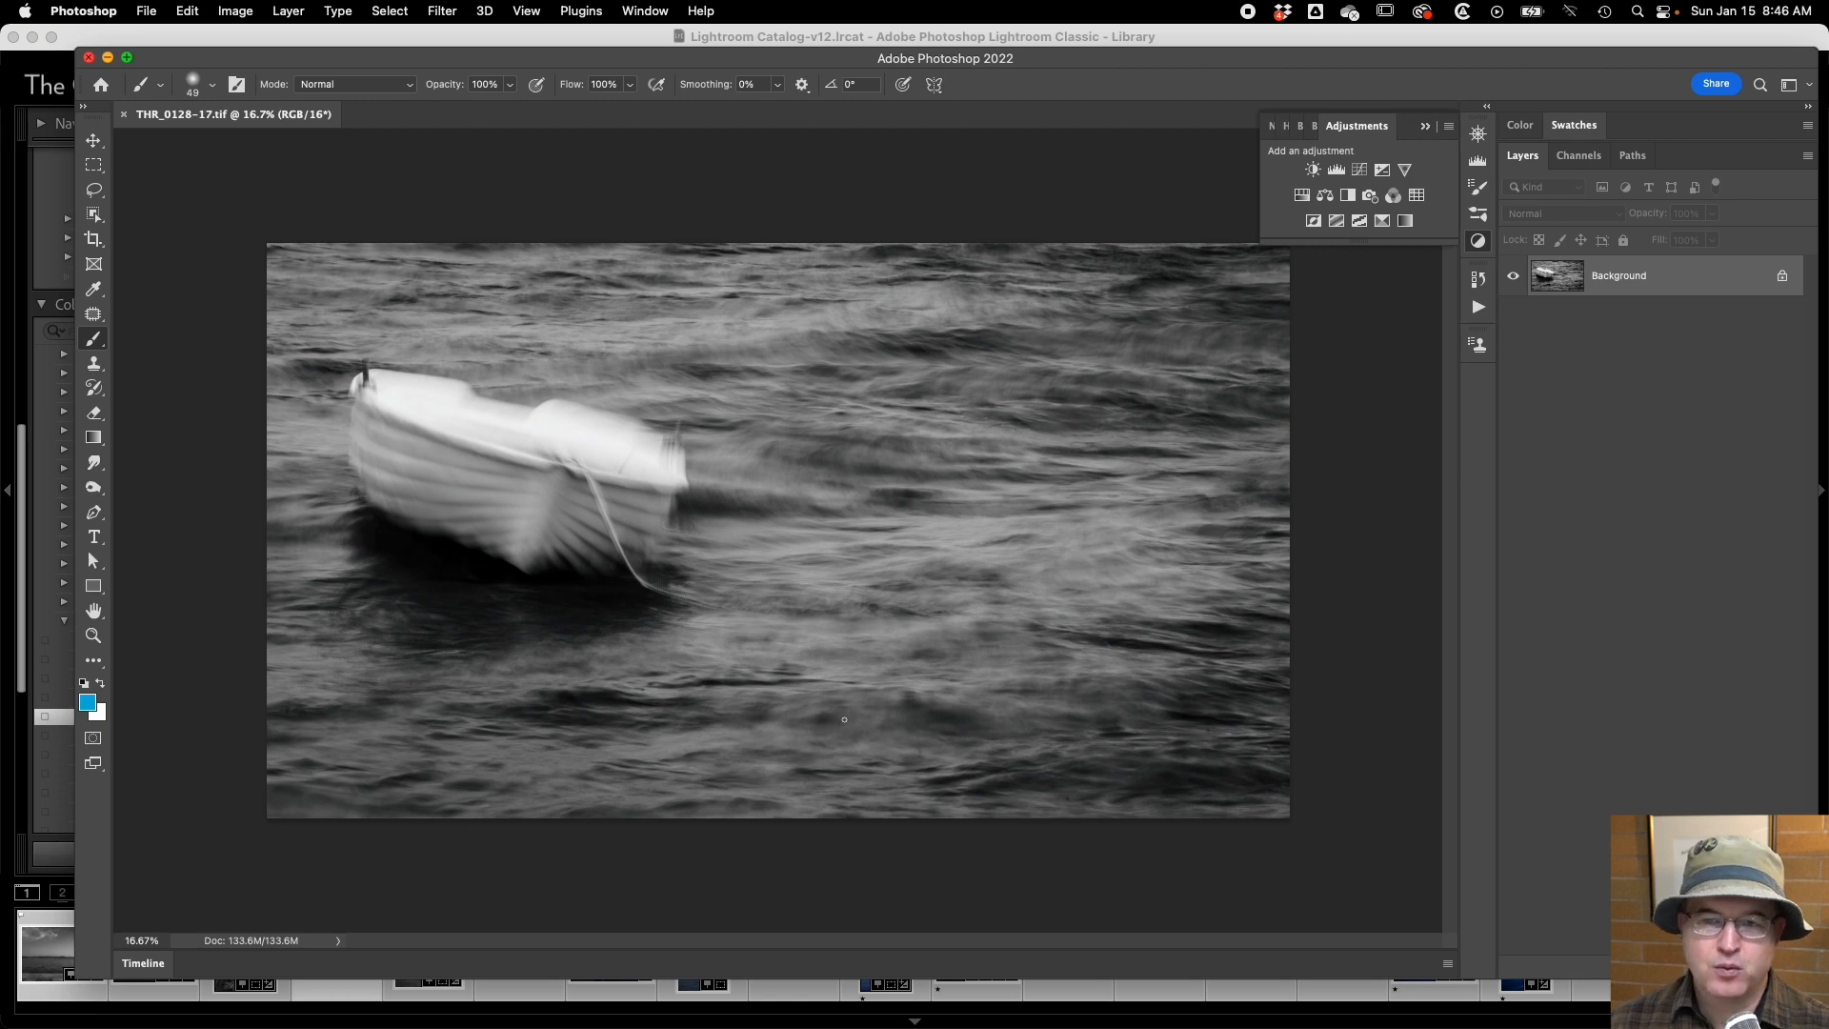
Bring up the Image Size settings, switch the dimensions to inches, and set the image width to 10 inches.
key("super+alt+i")
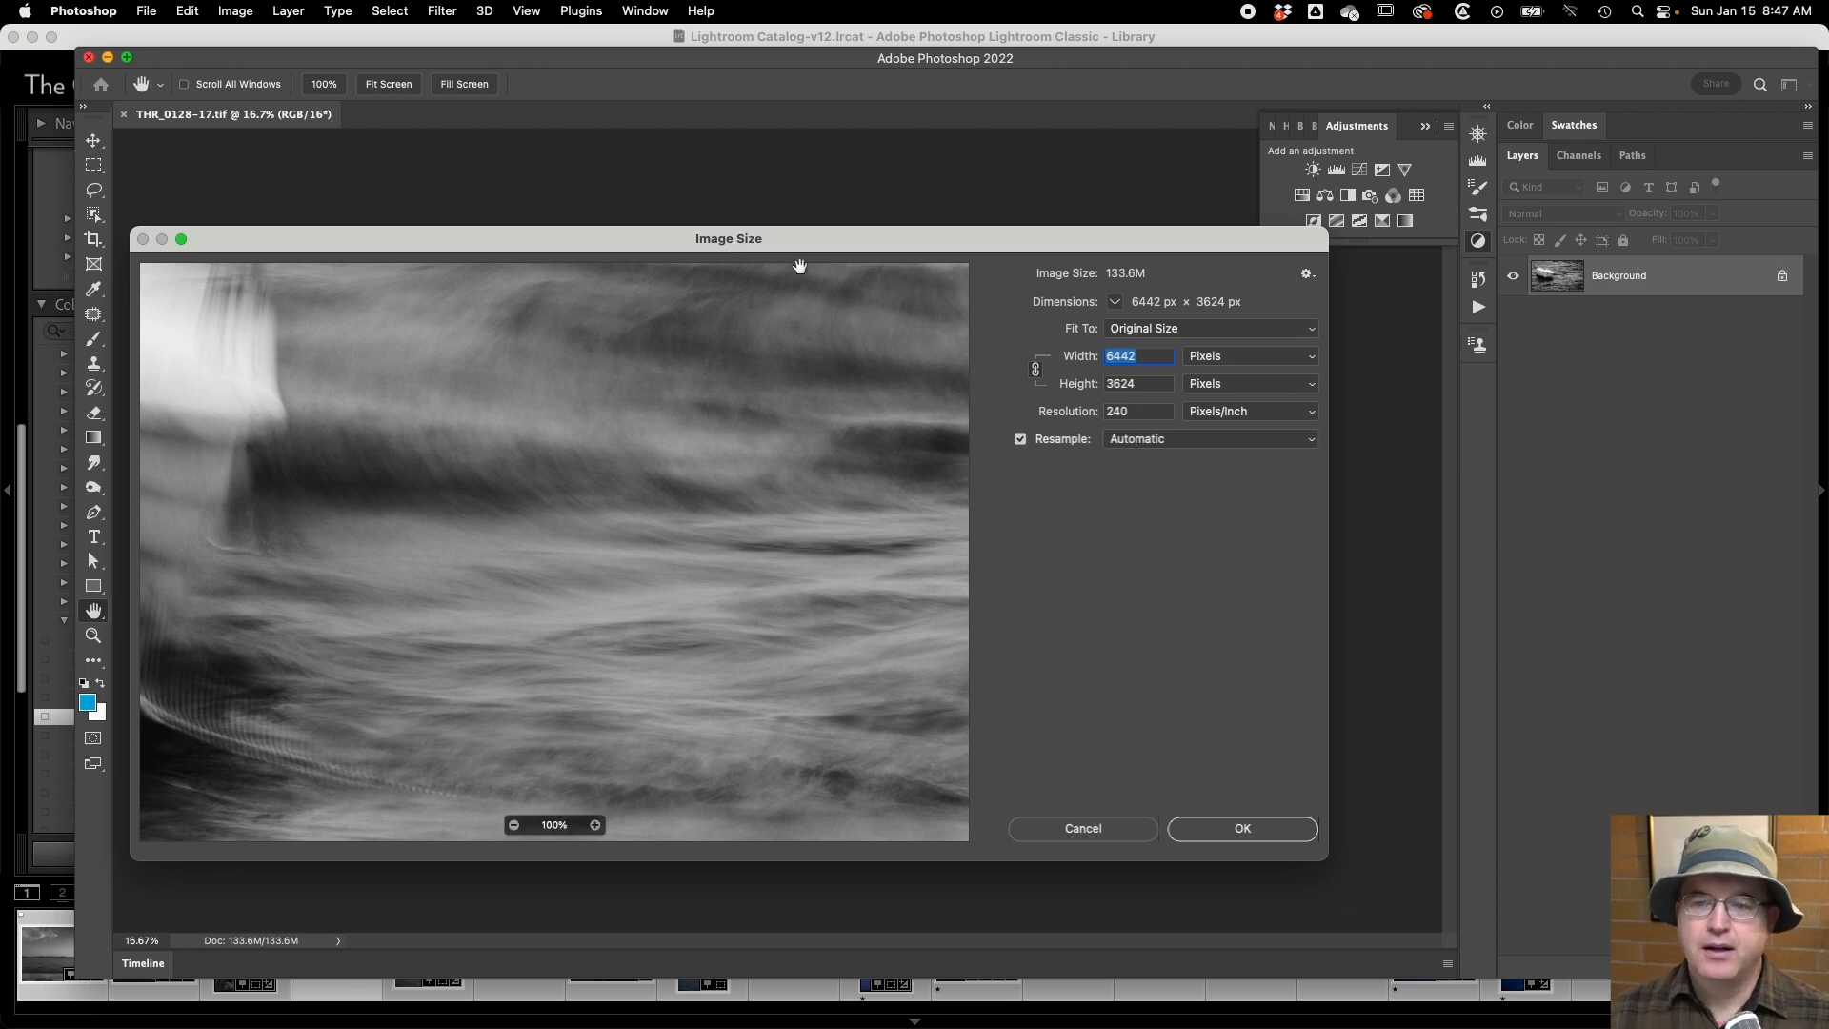
left_click(1270, 362)
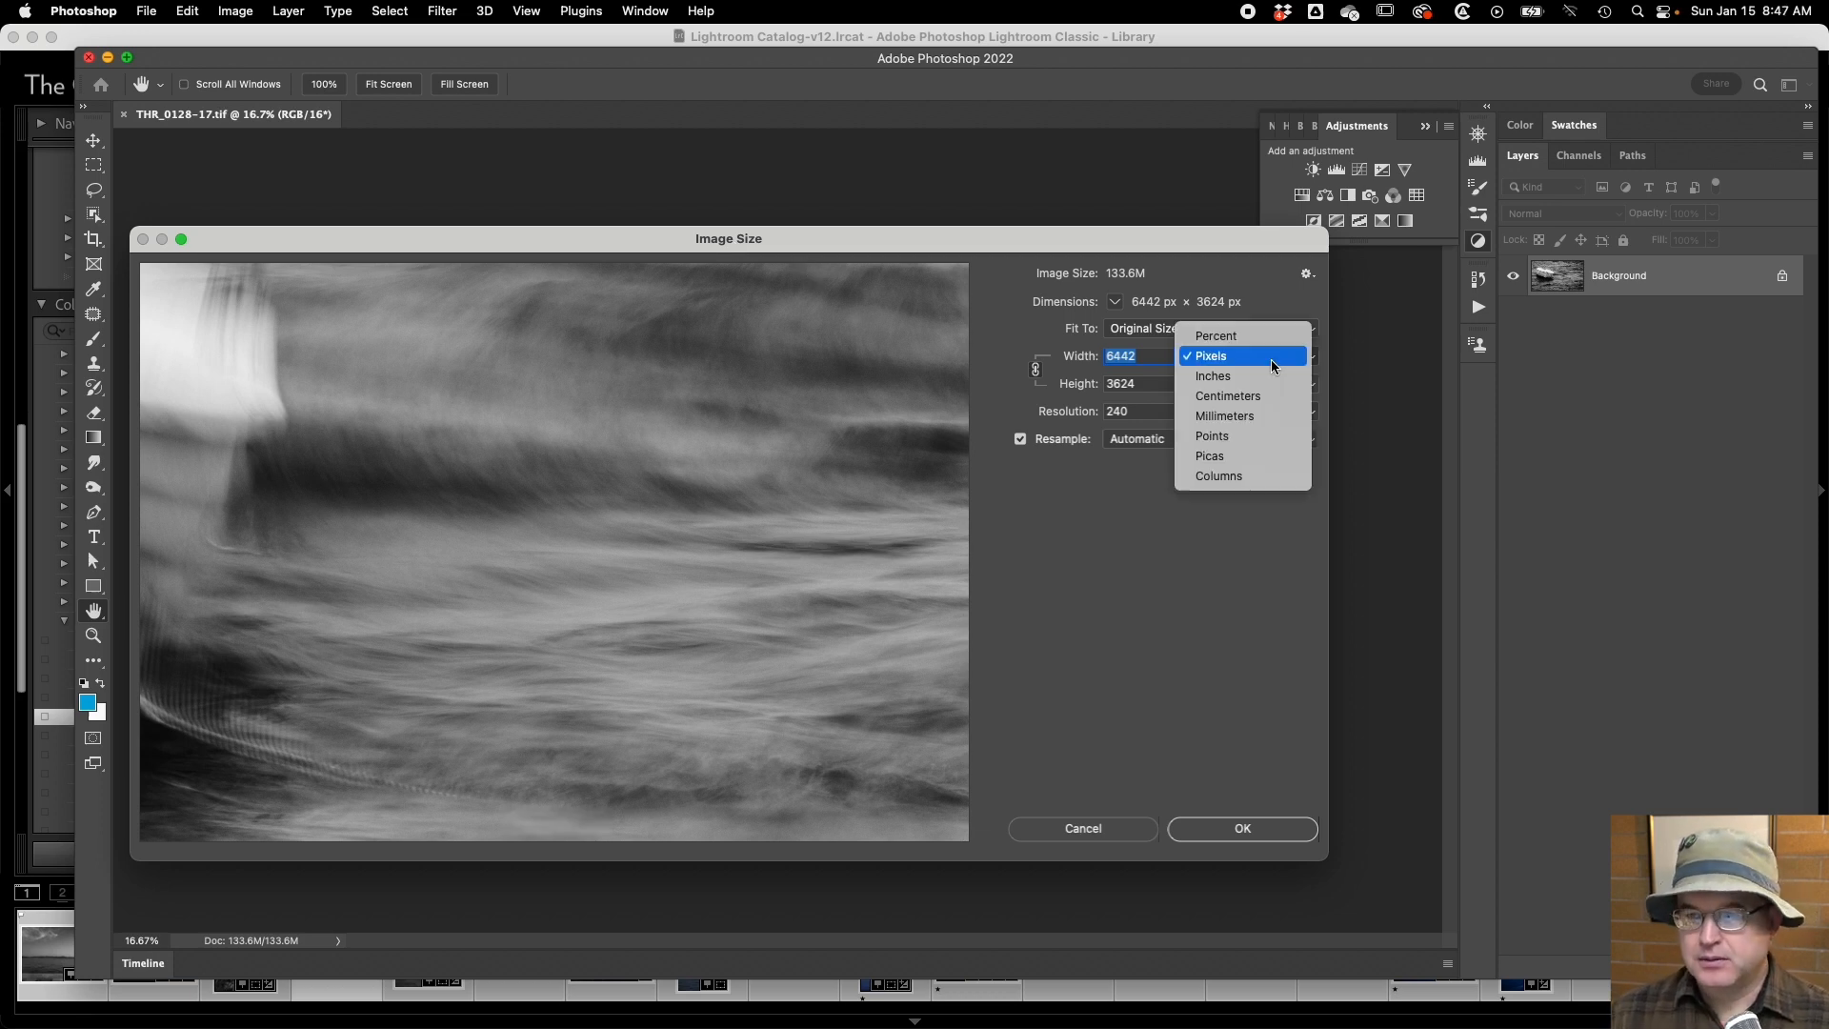
left_click(1253, 381)
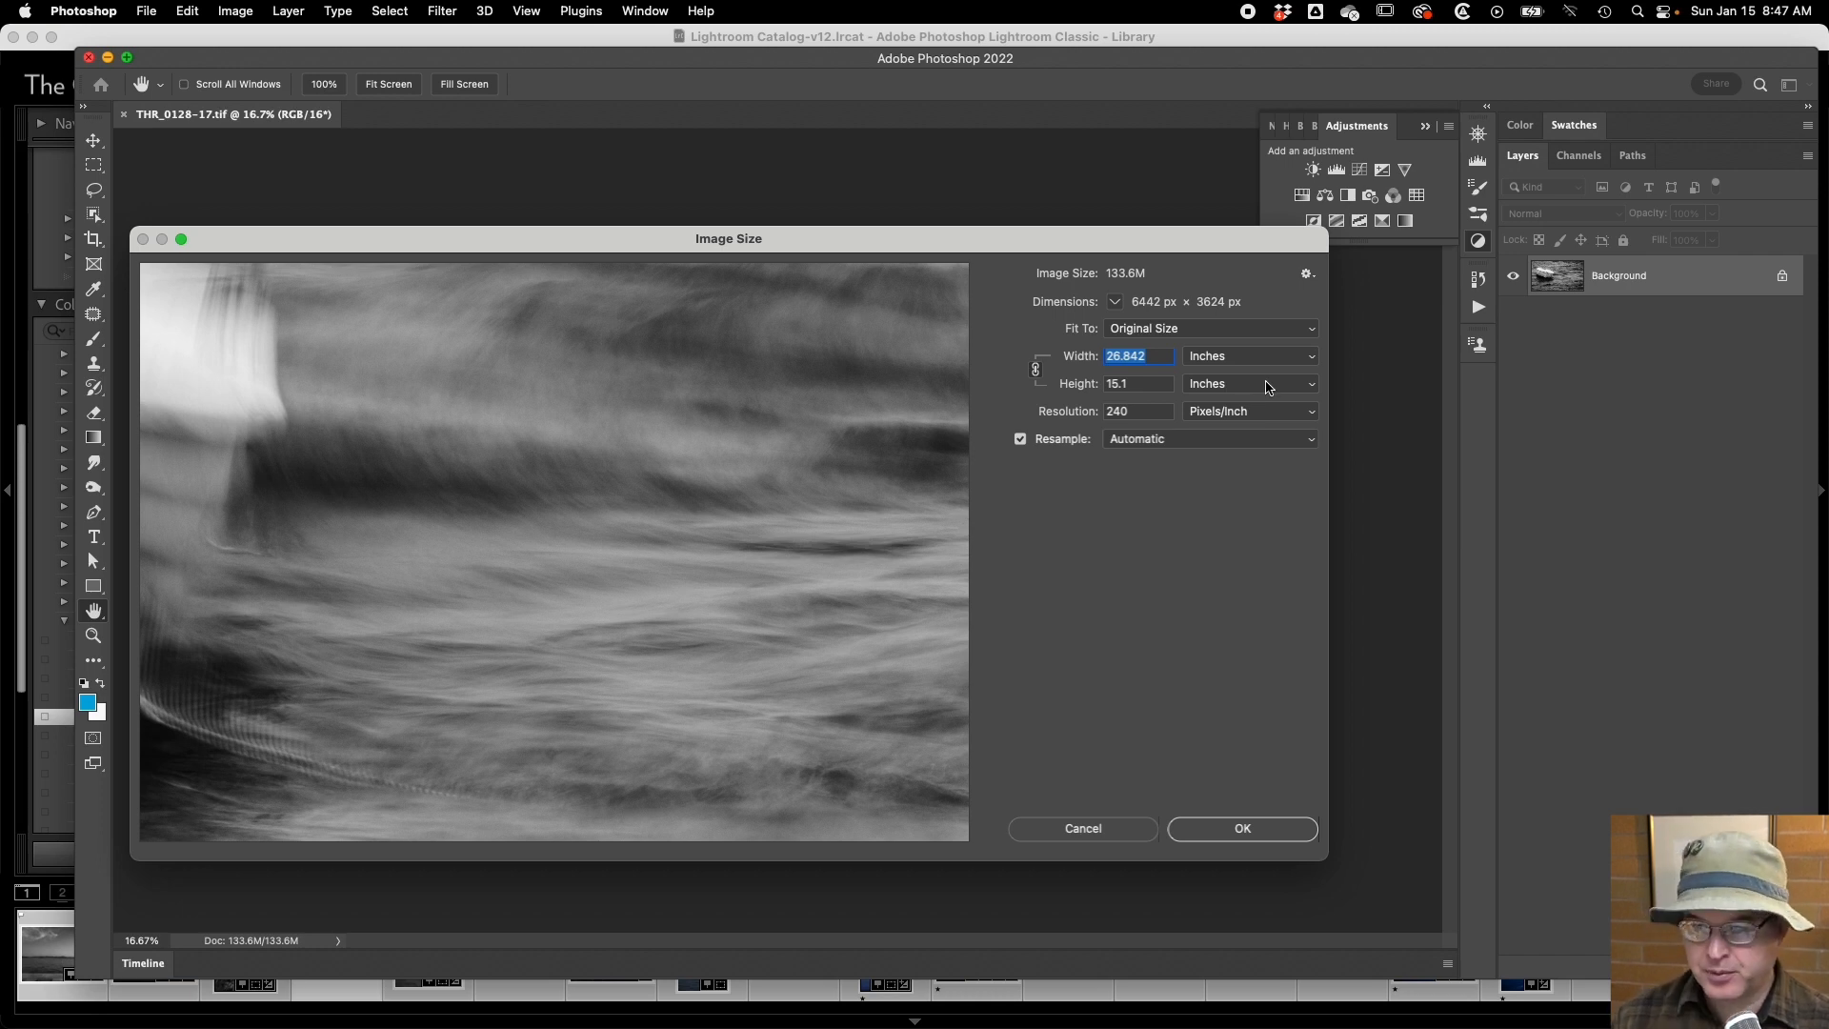
type("10")
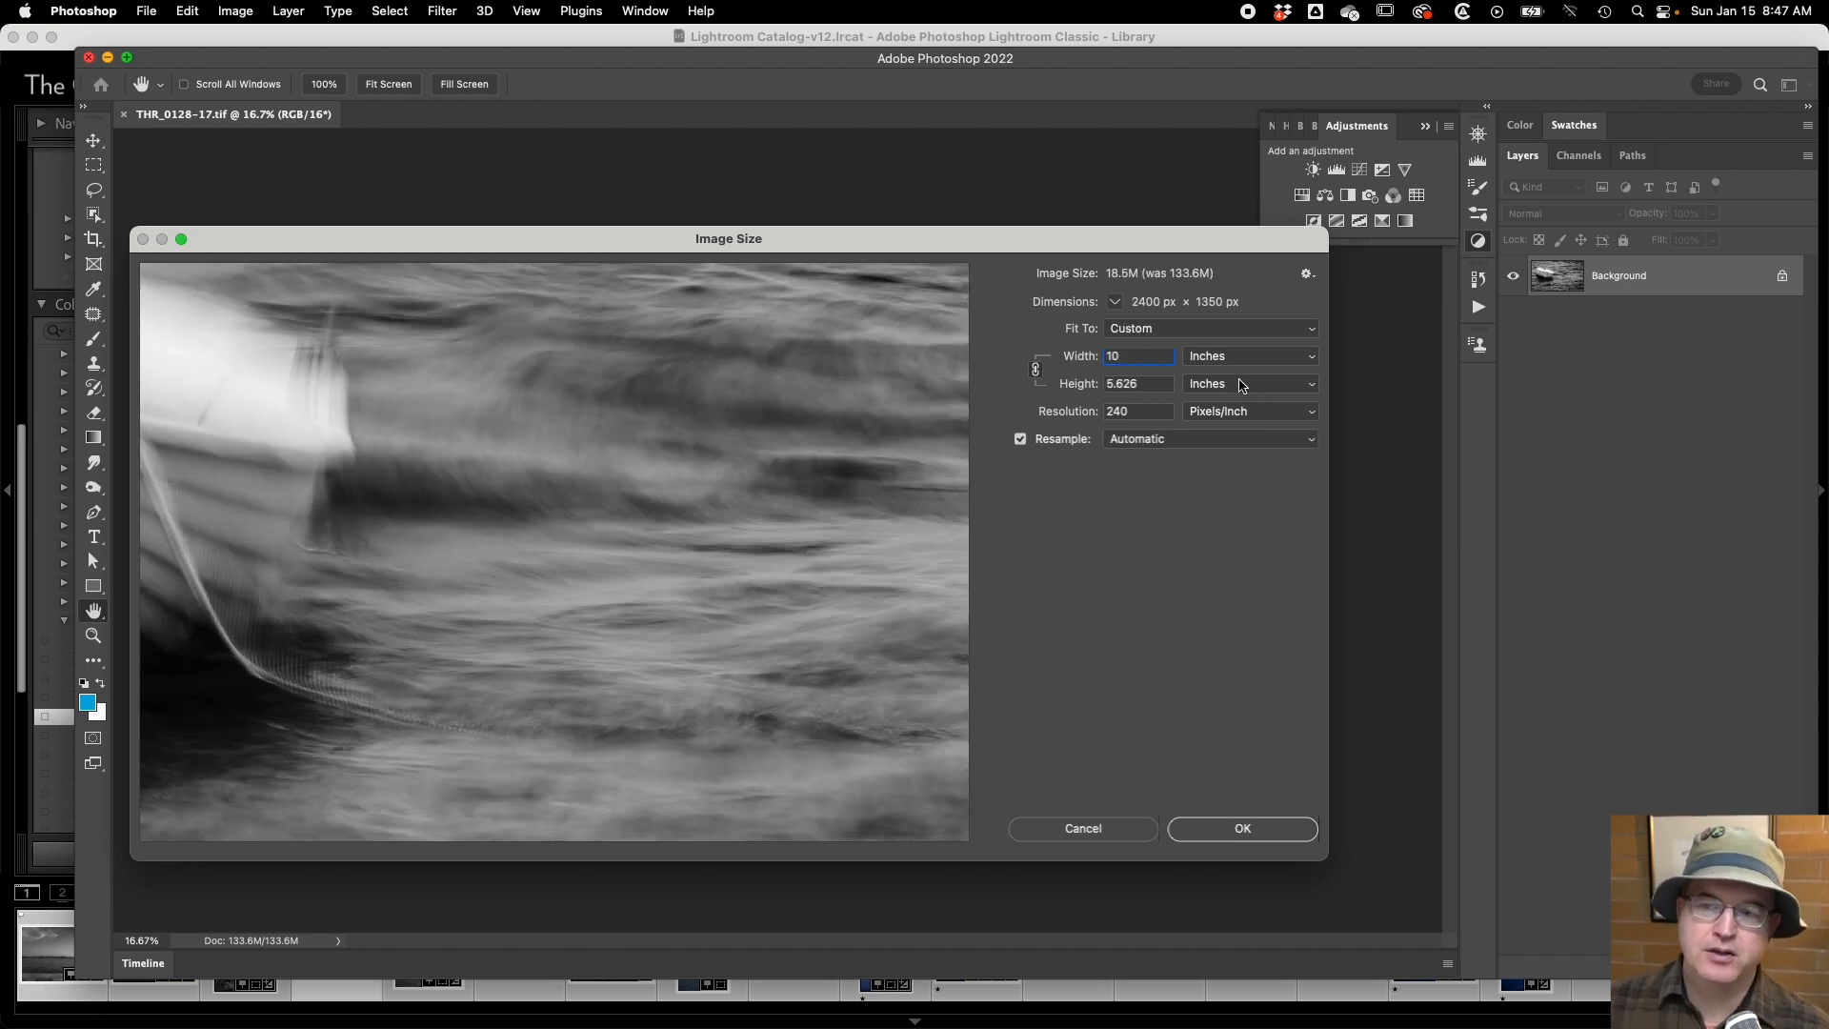
Try an image resolution of 300 pixels/inch, and change it to 360 pixels/inch.
left_click(1132, 414)
double_click(1133, 415)
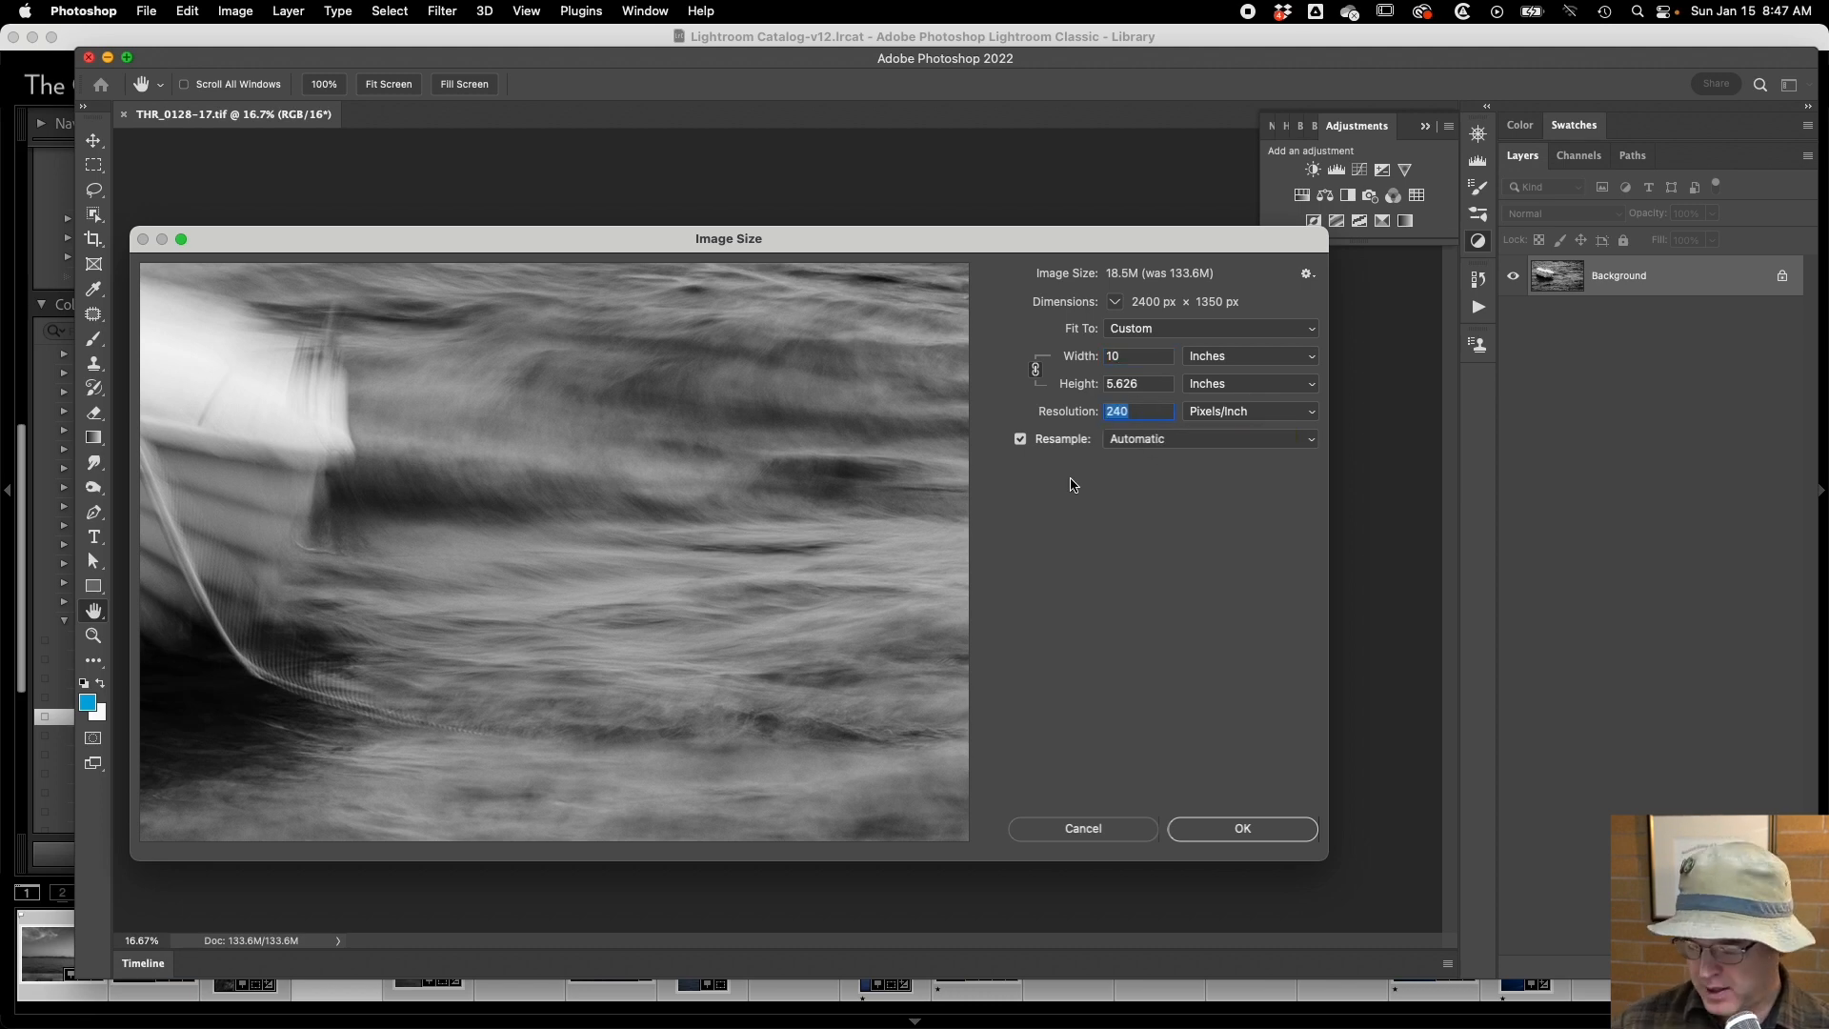
type("300")
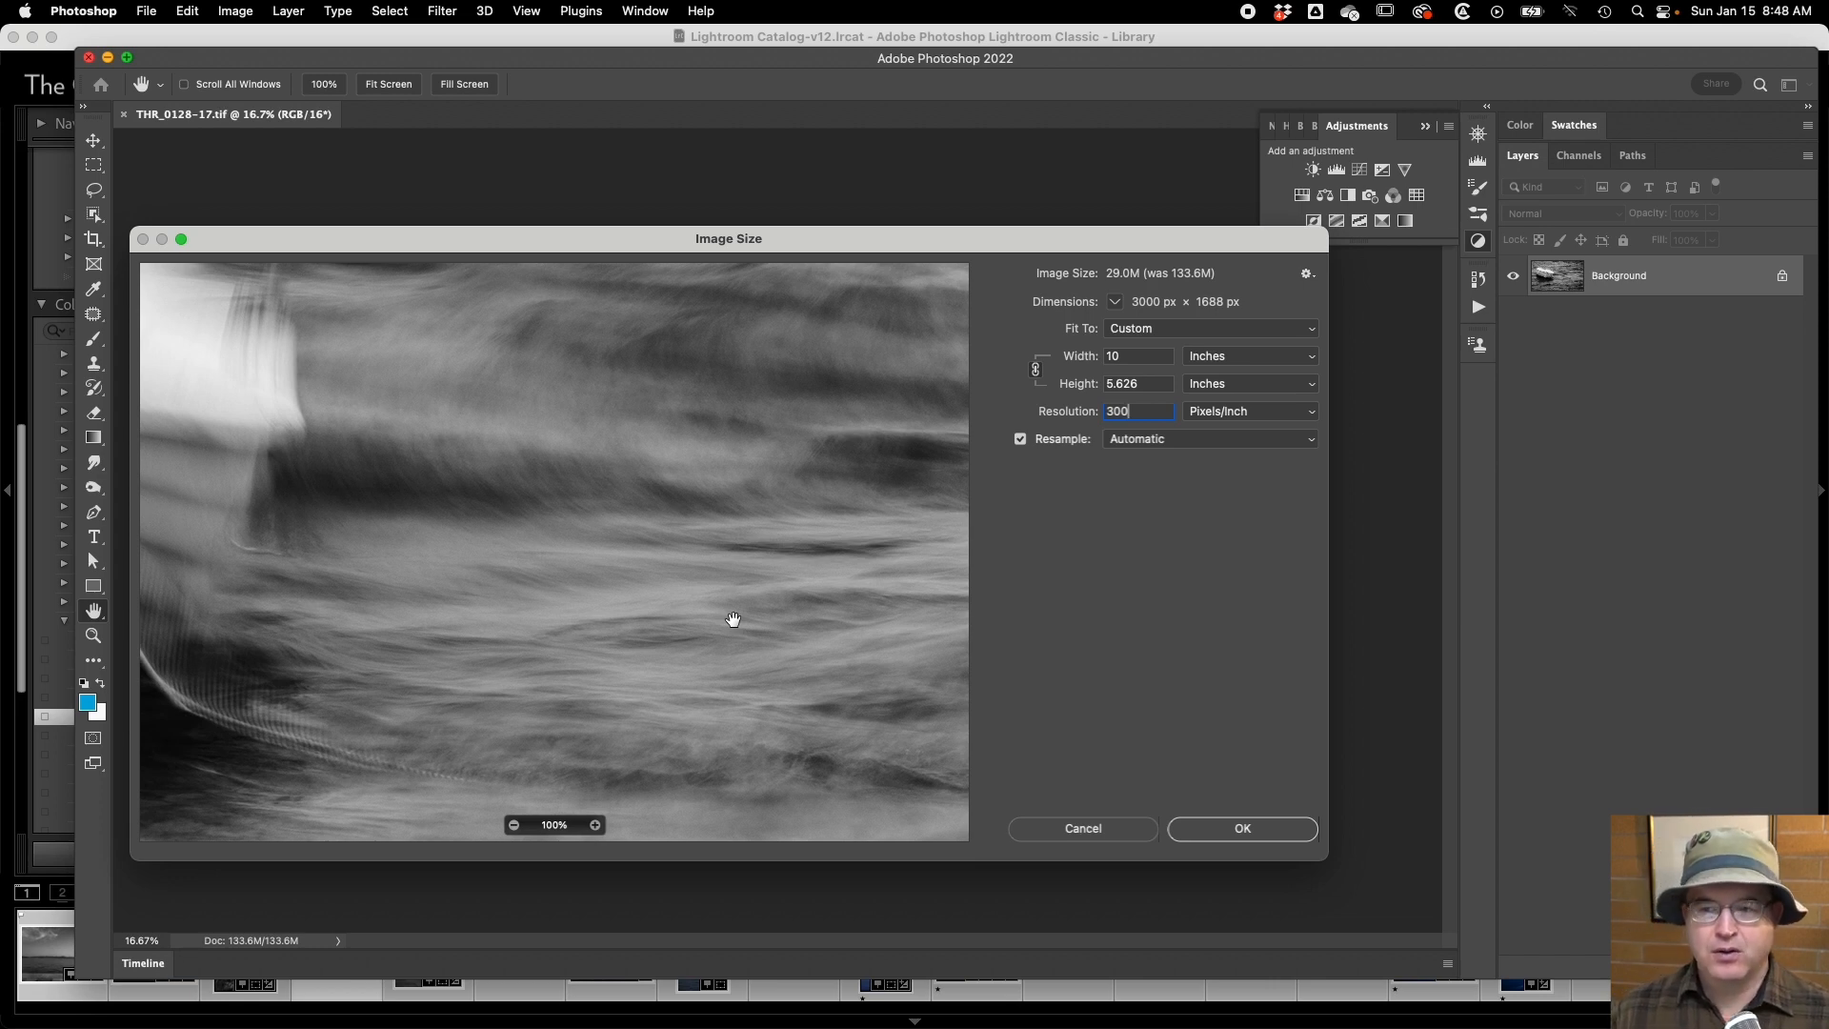
key("BackSpace")
key("BackSpace")
type("60")
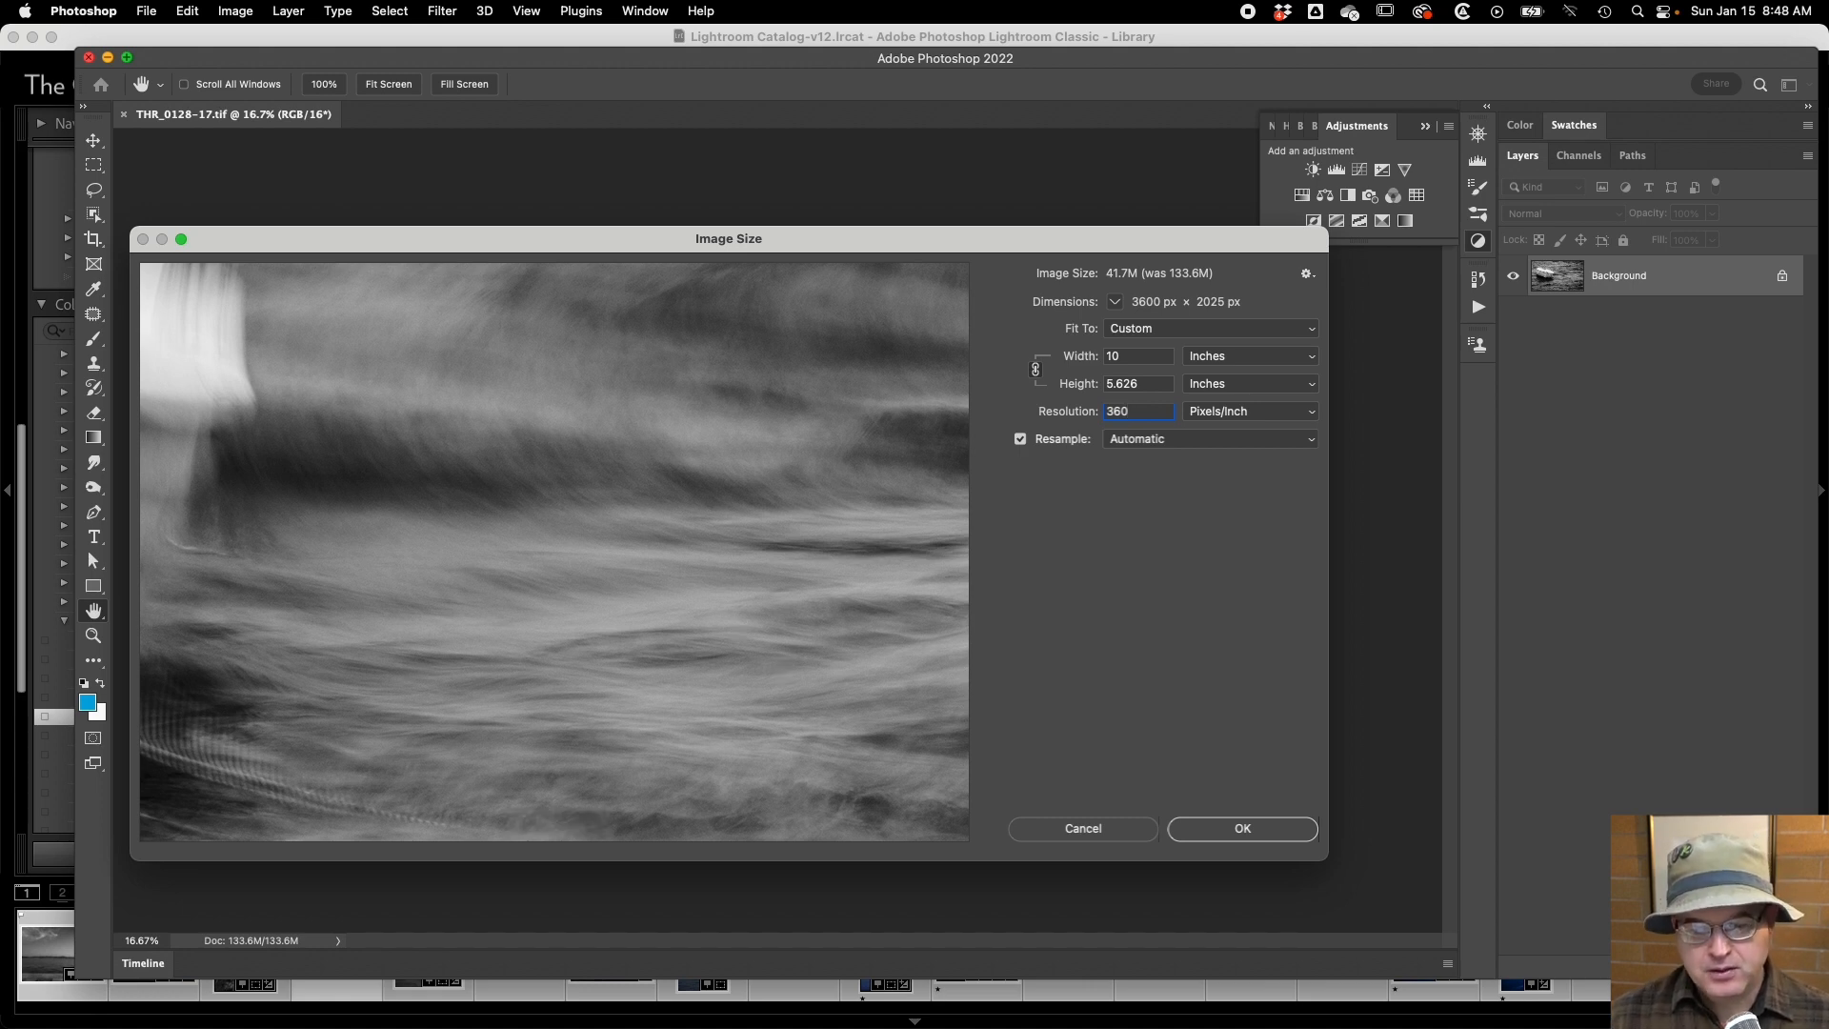
Switch to Calculator, move it clear of the size values, and divide 2880 by 360.
key("super+Tab")
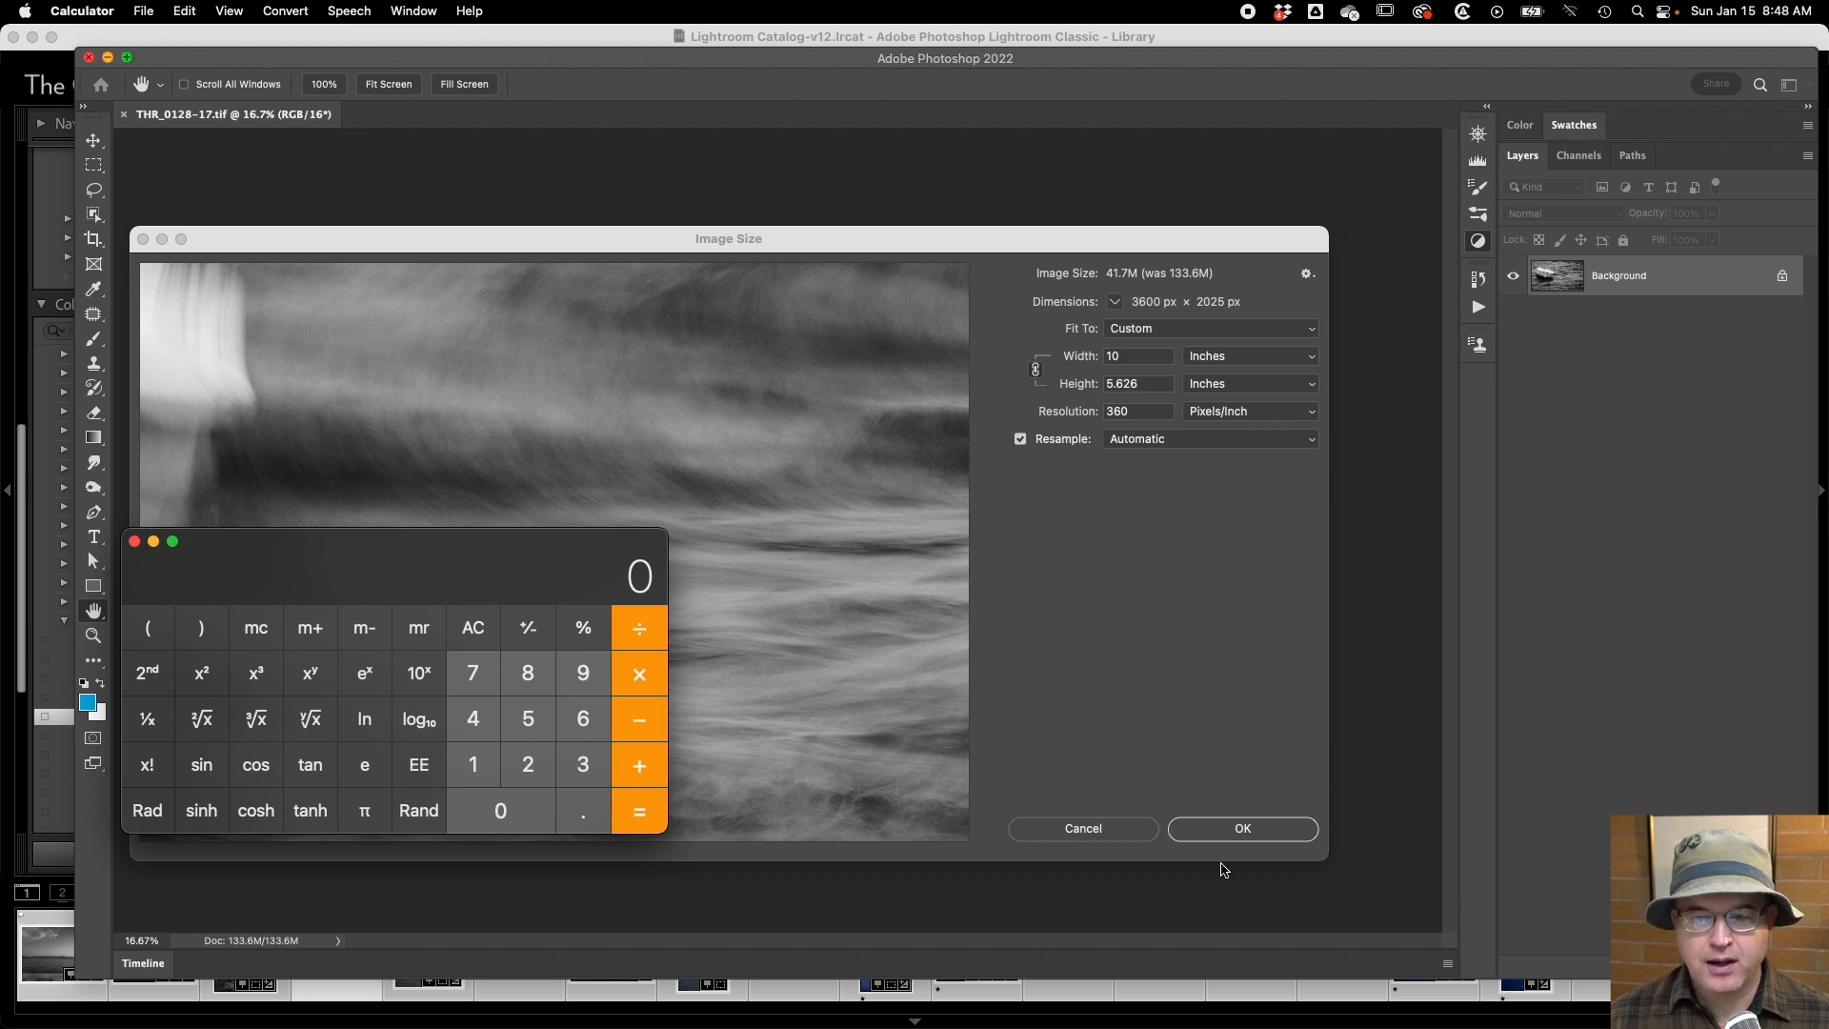
left_click_drag(383, 544, 548, 507)
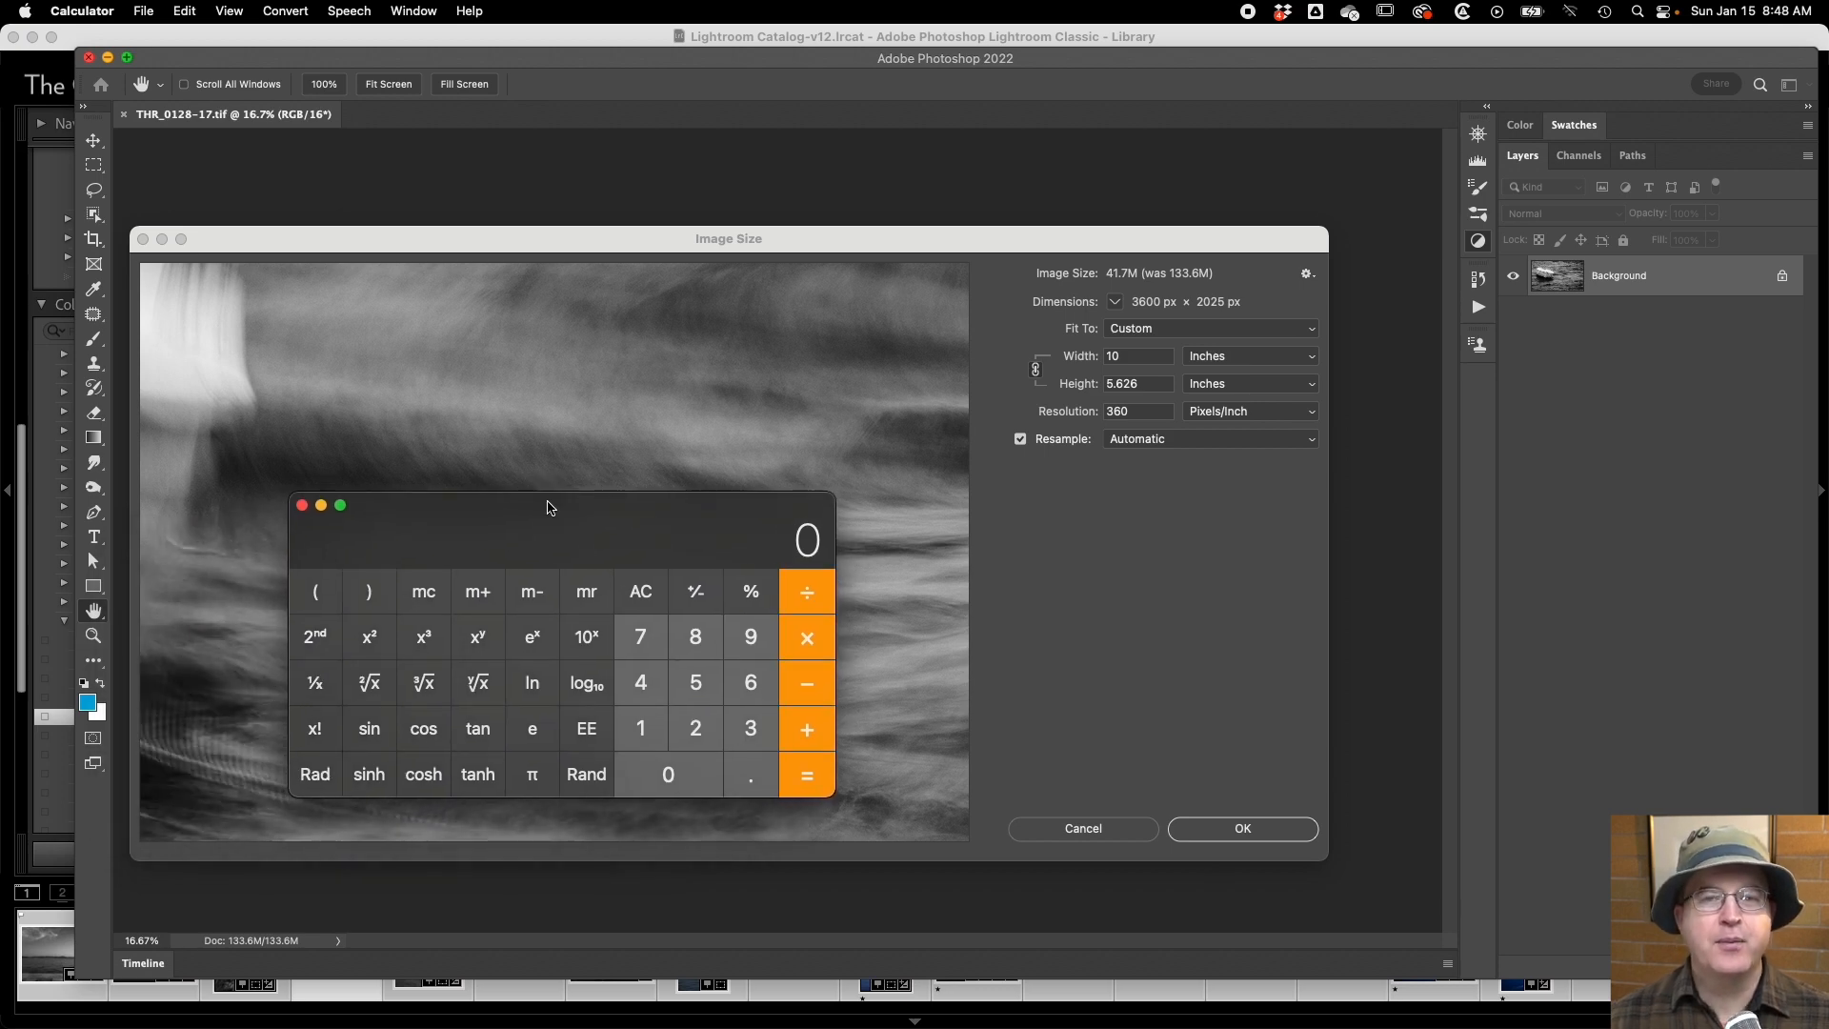
type("2880")
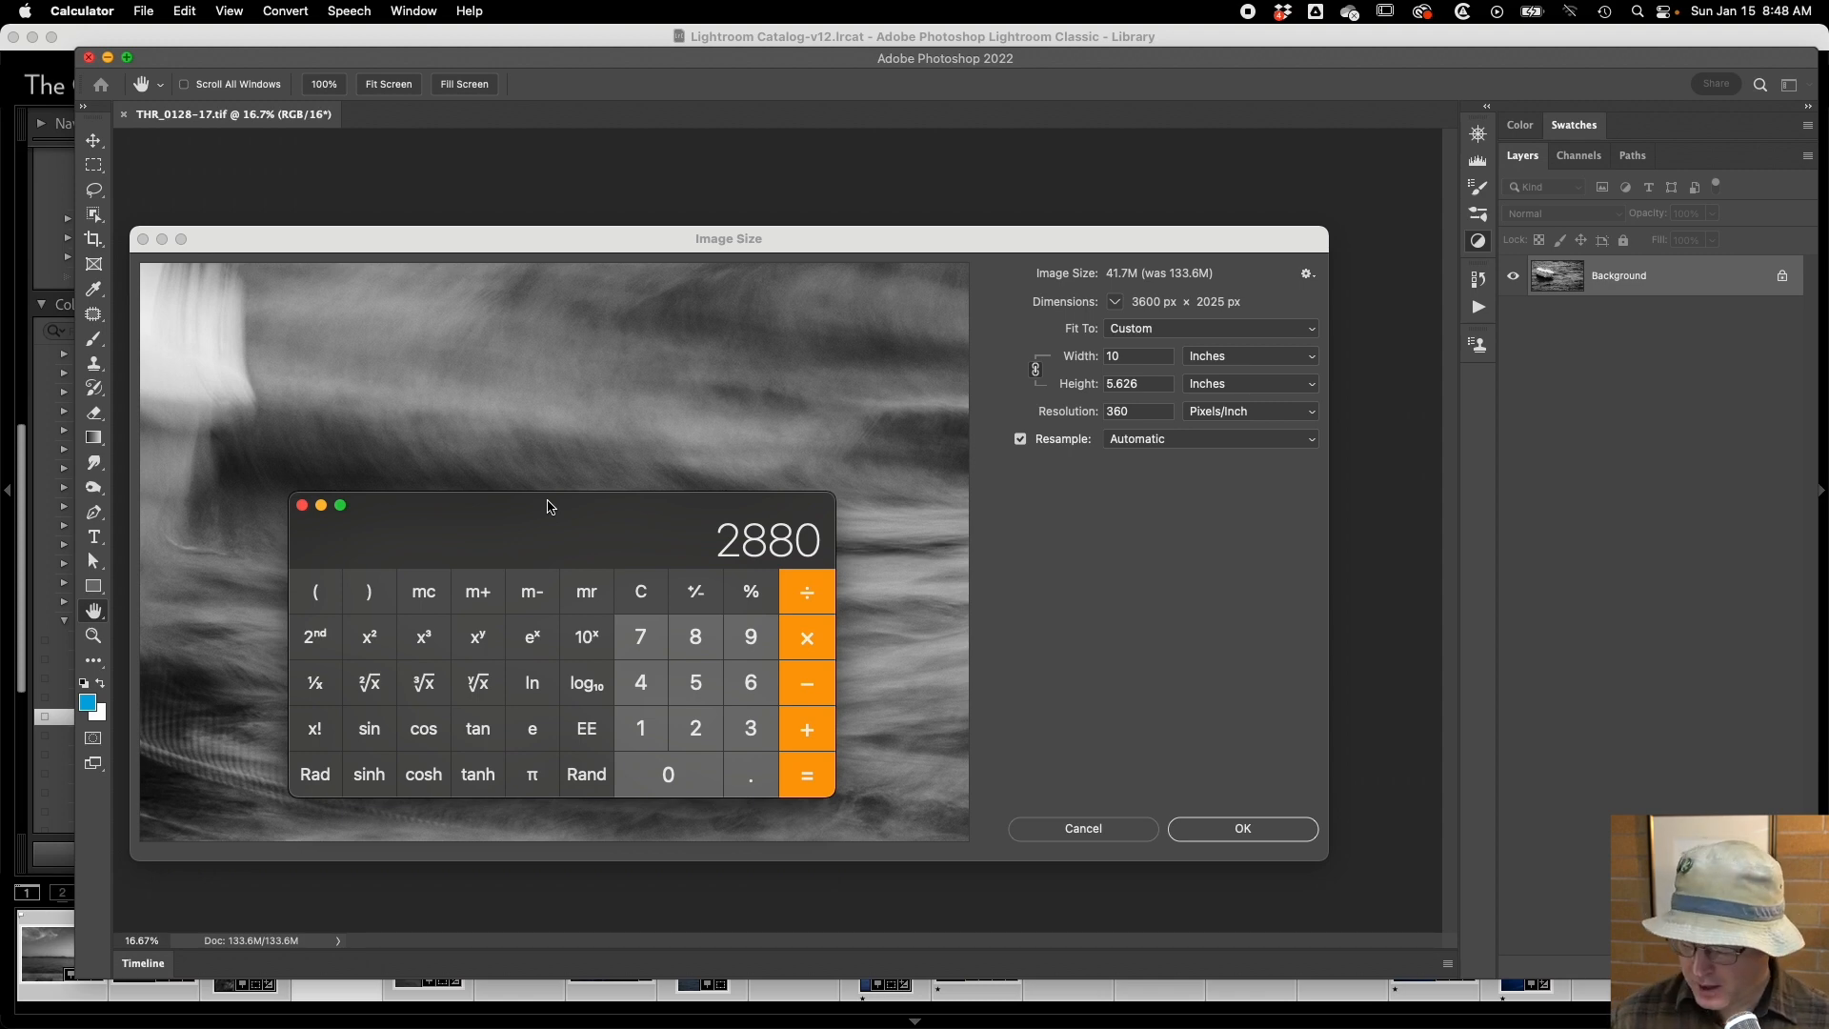
type("/360")
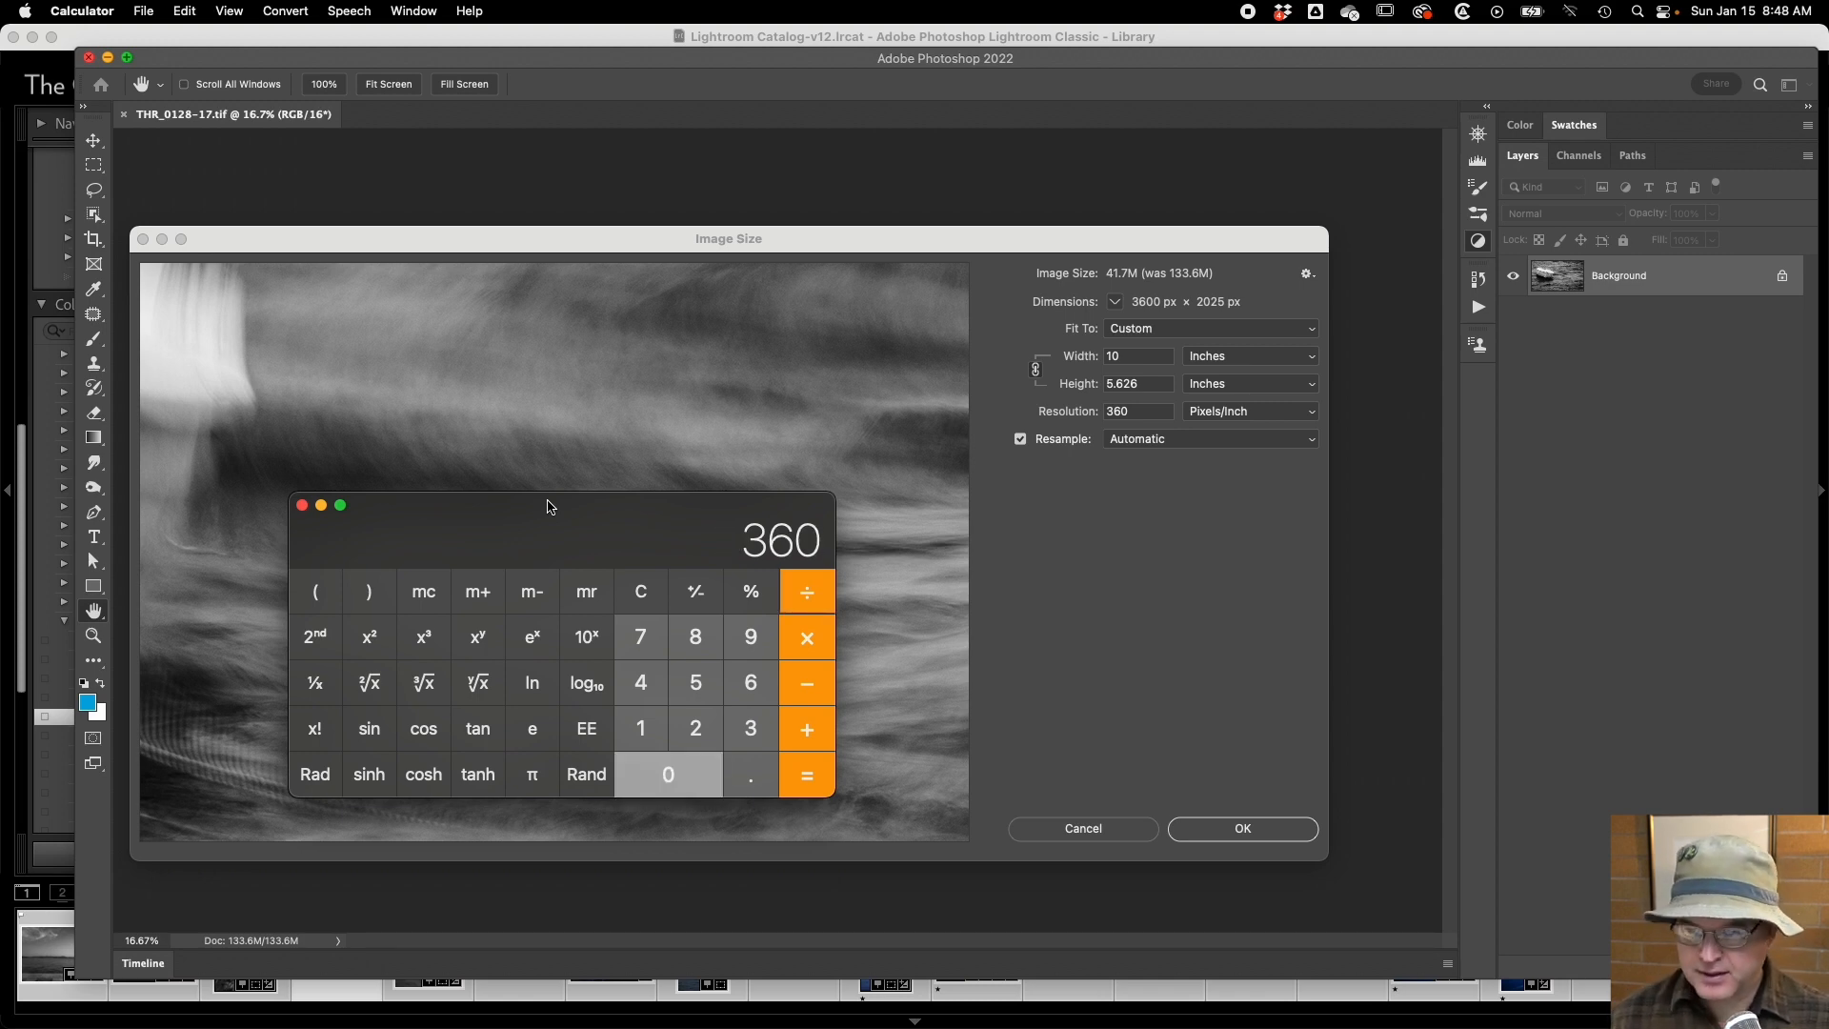
key("Return")
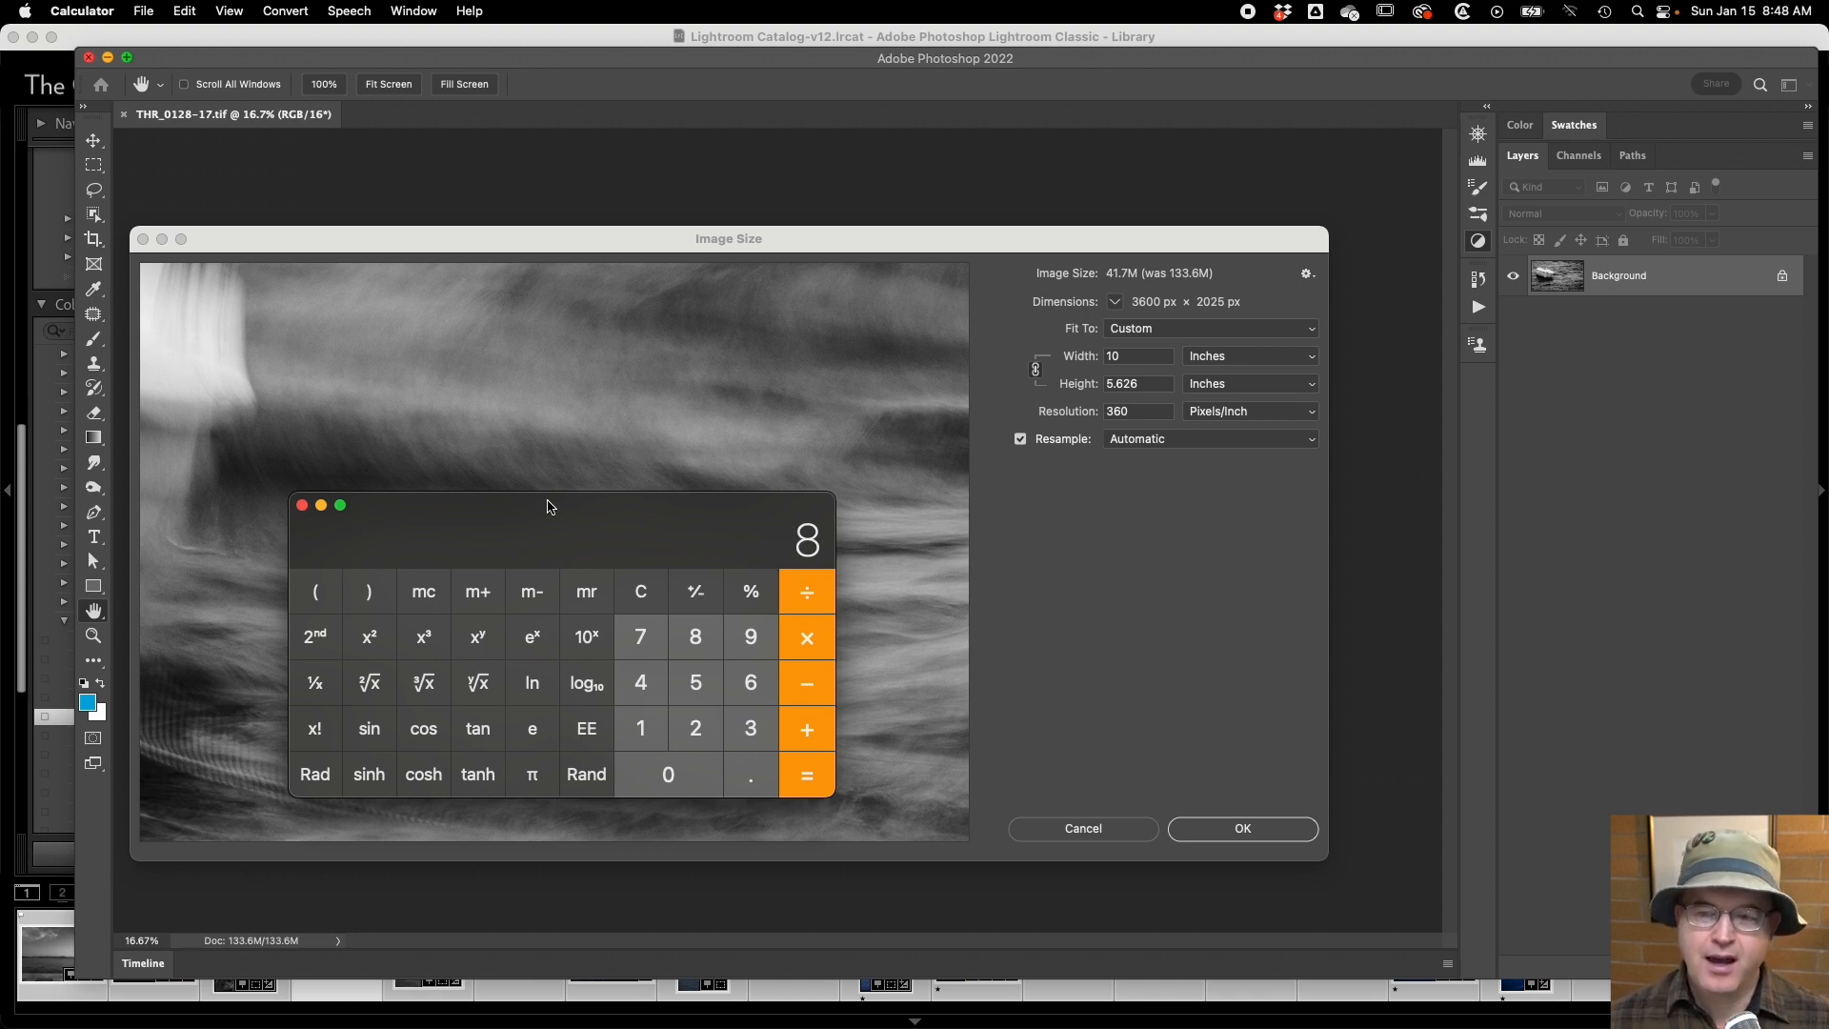
Clear the calculation and divide 2880 by 300.
left_click(641, 591)
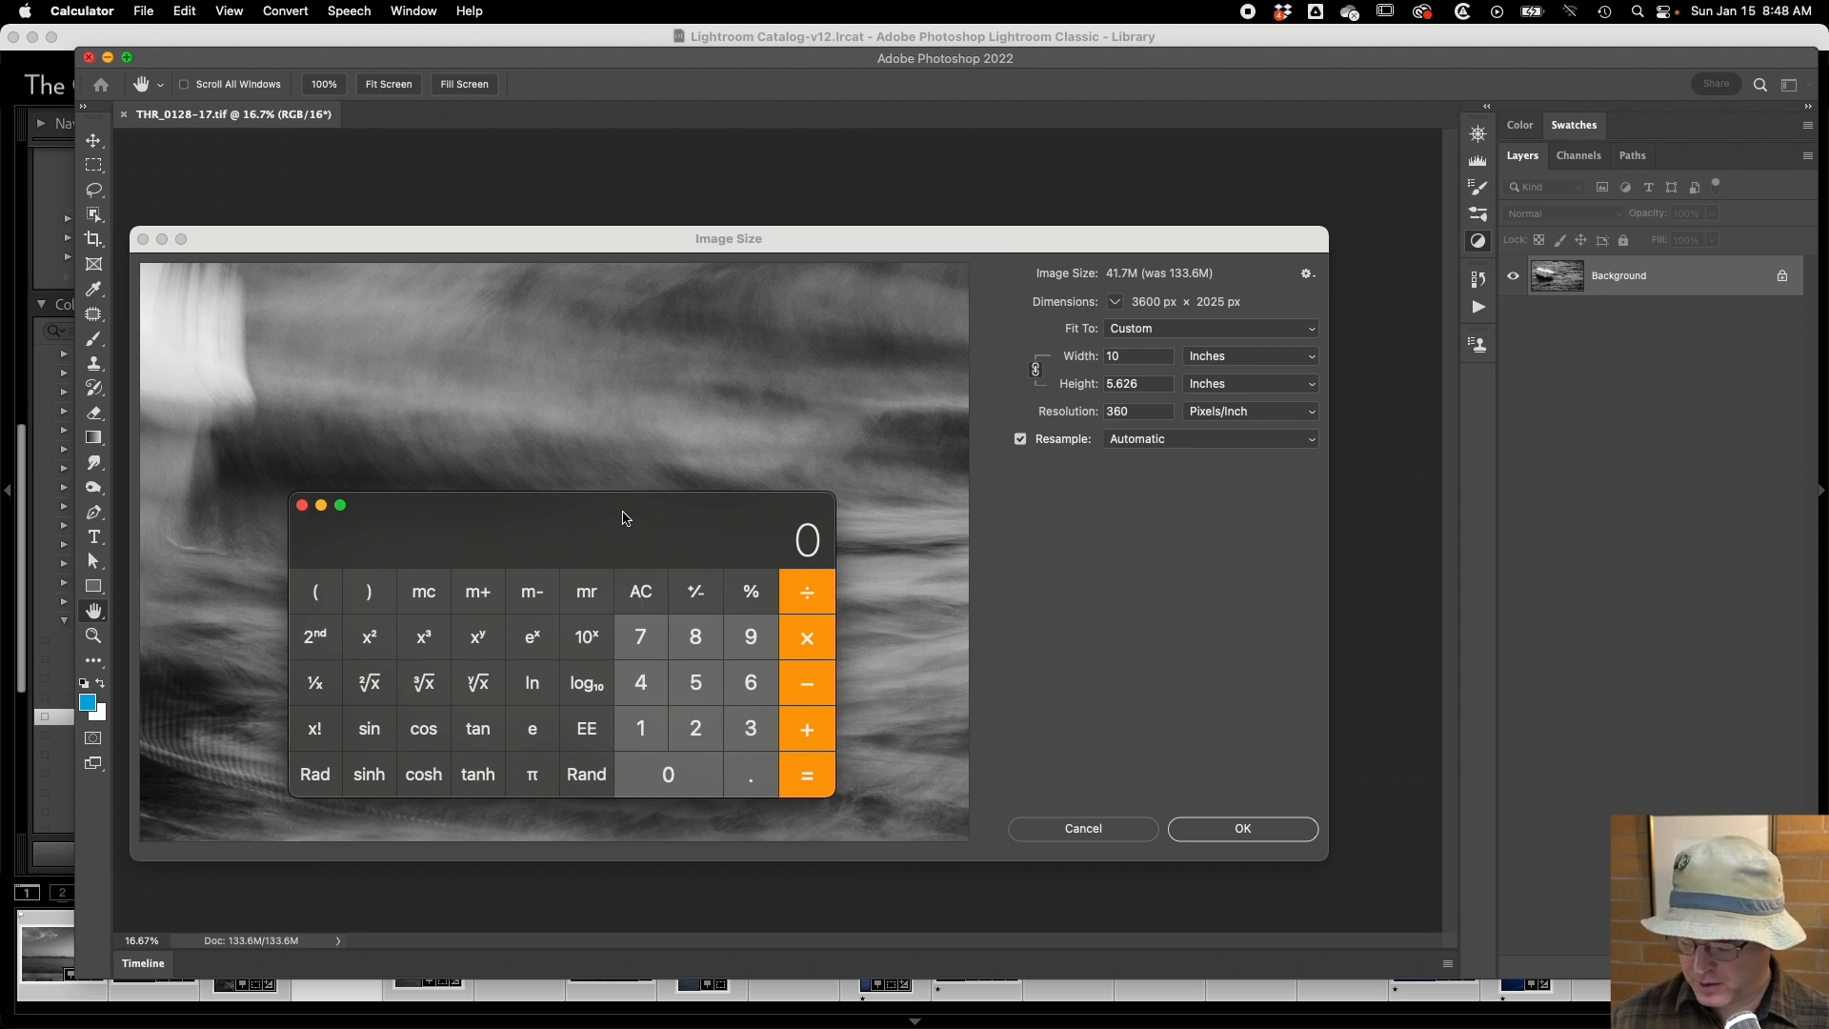
type("2880")
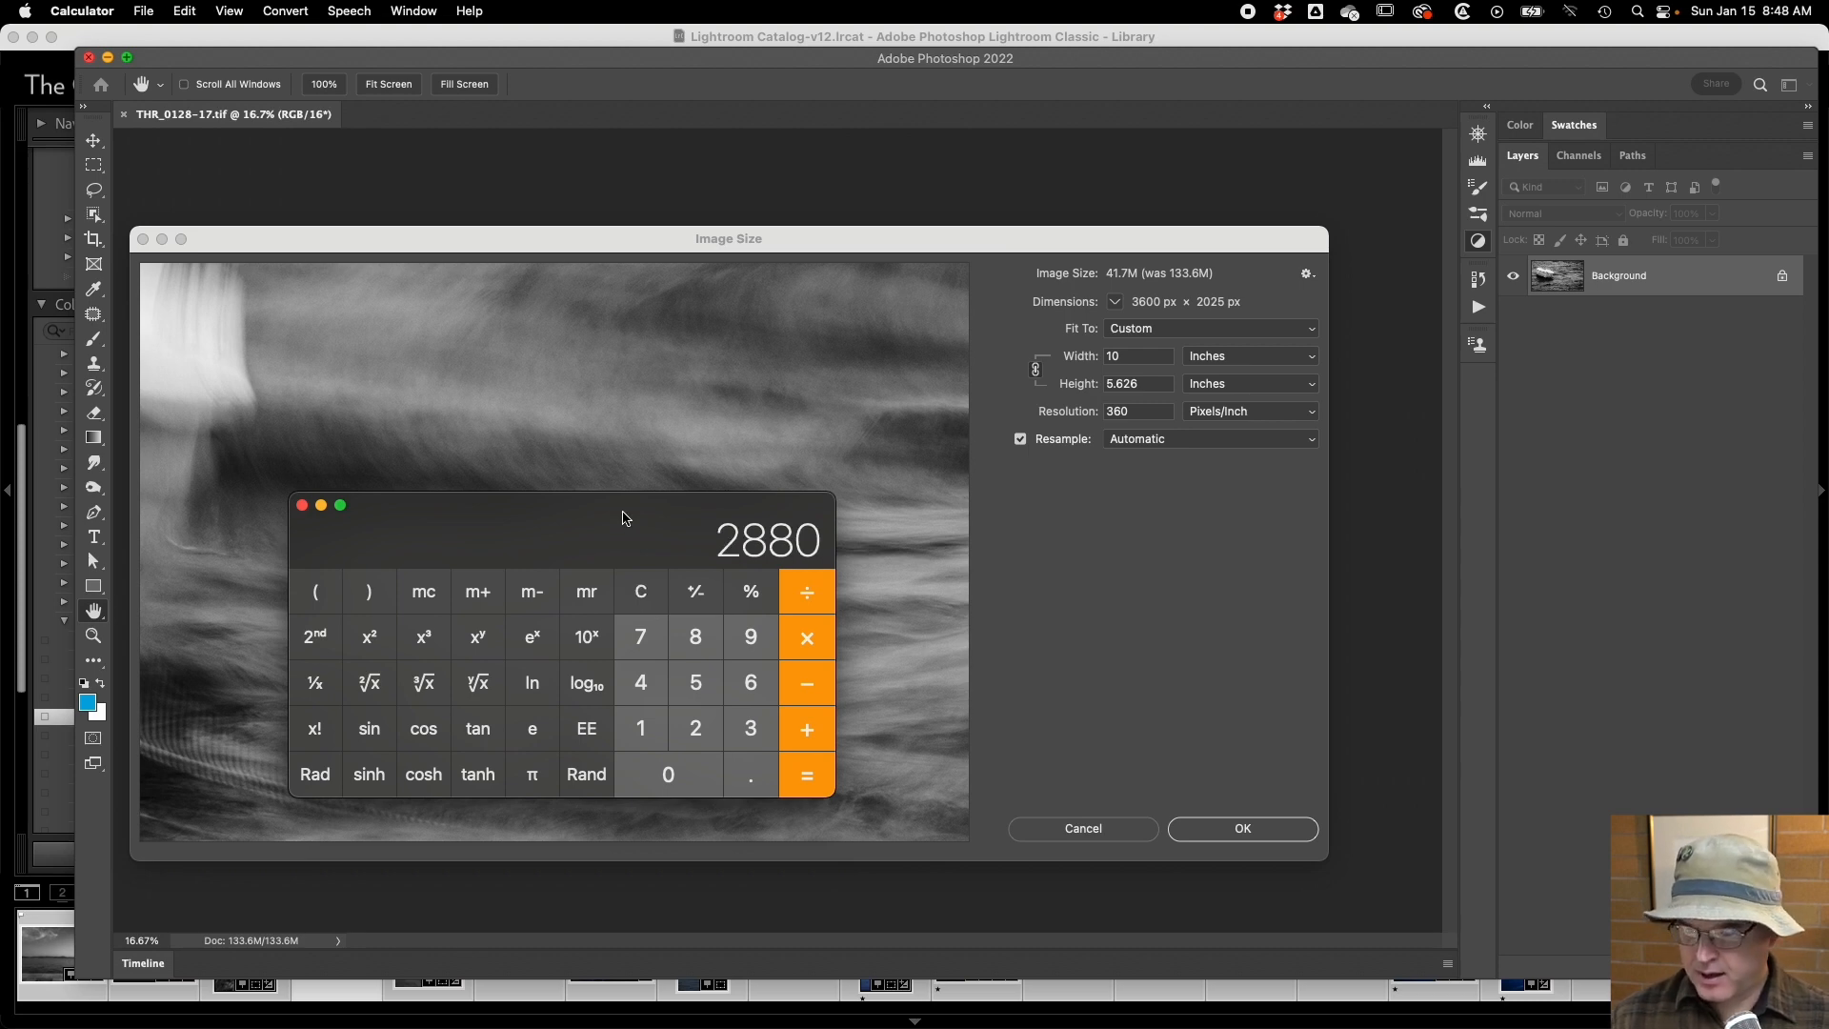
type("/300")
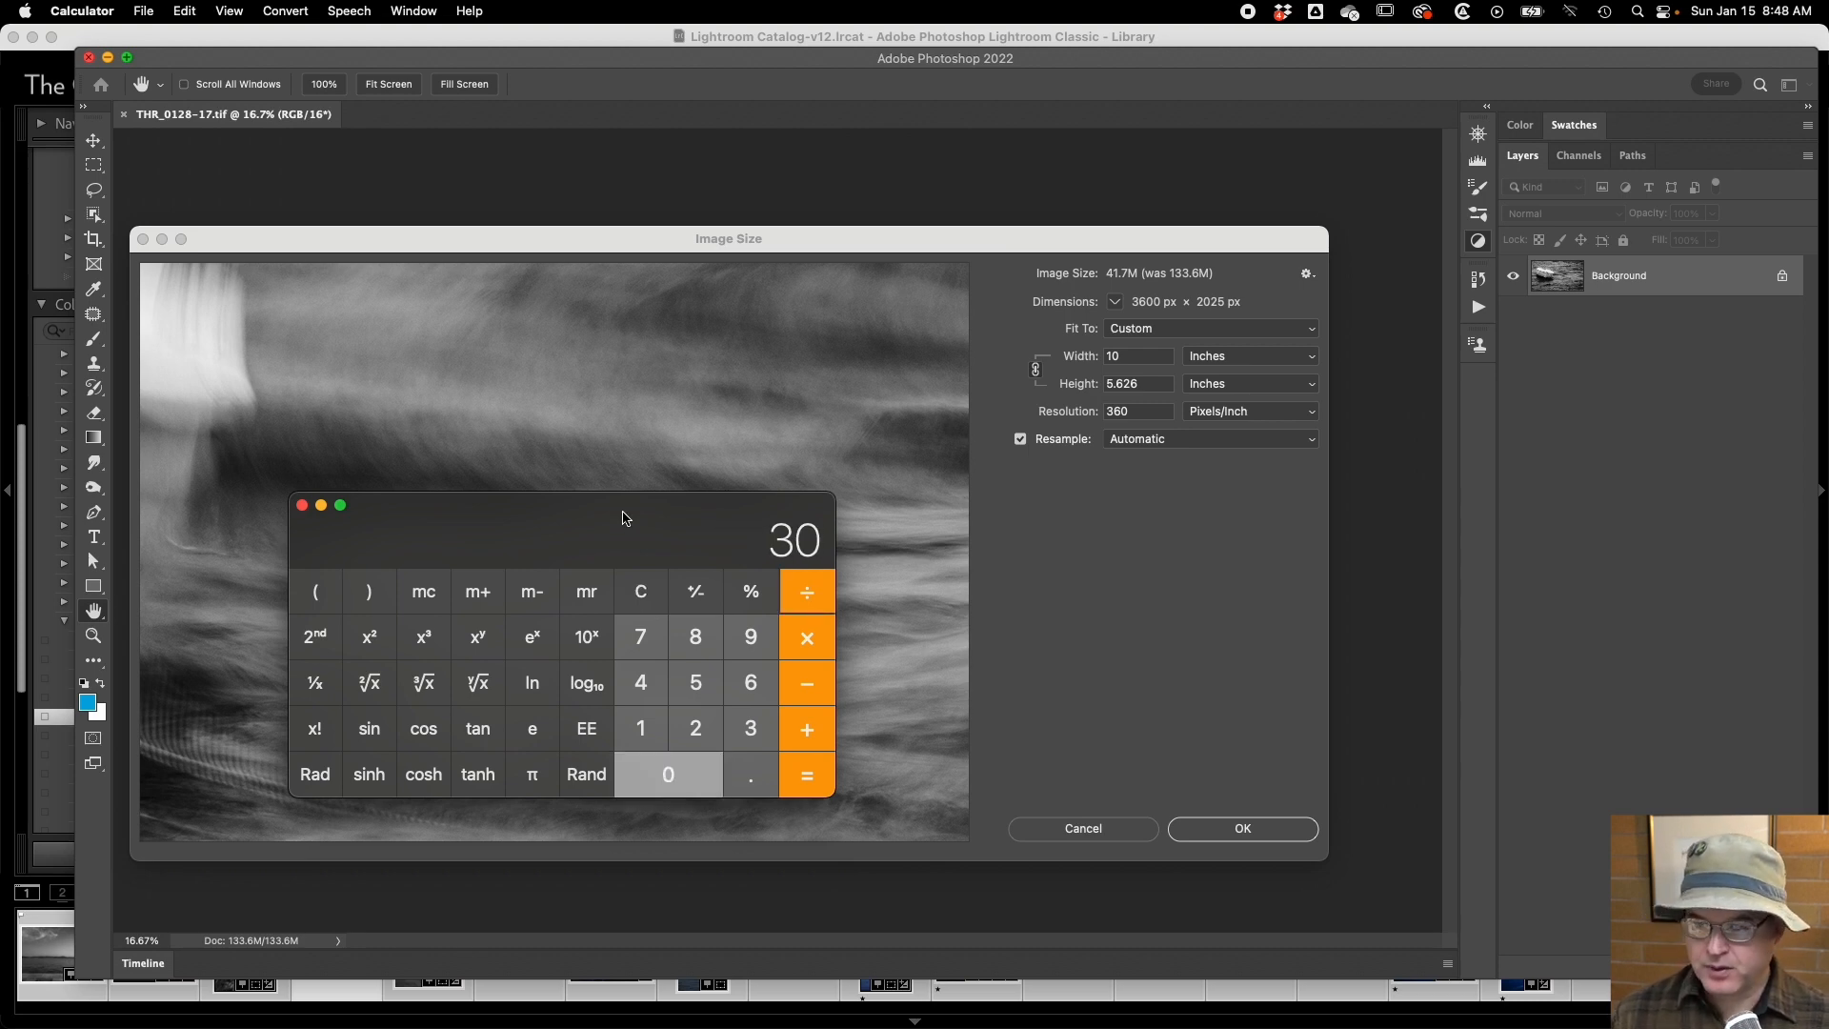
key("Return")
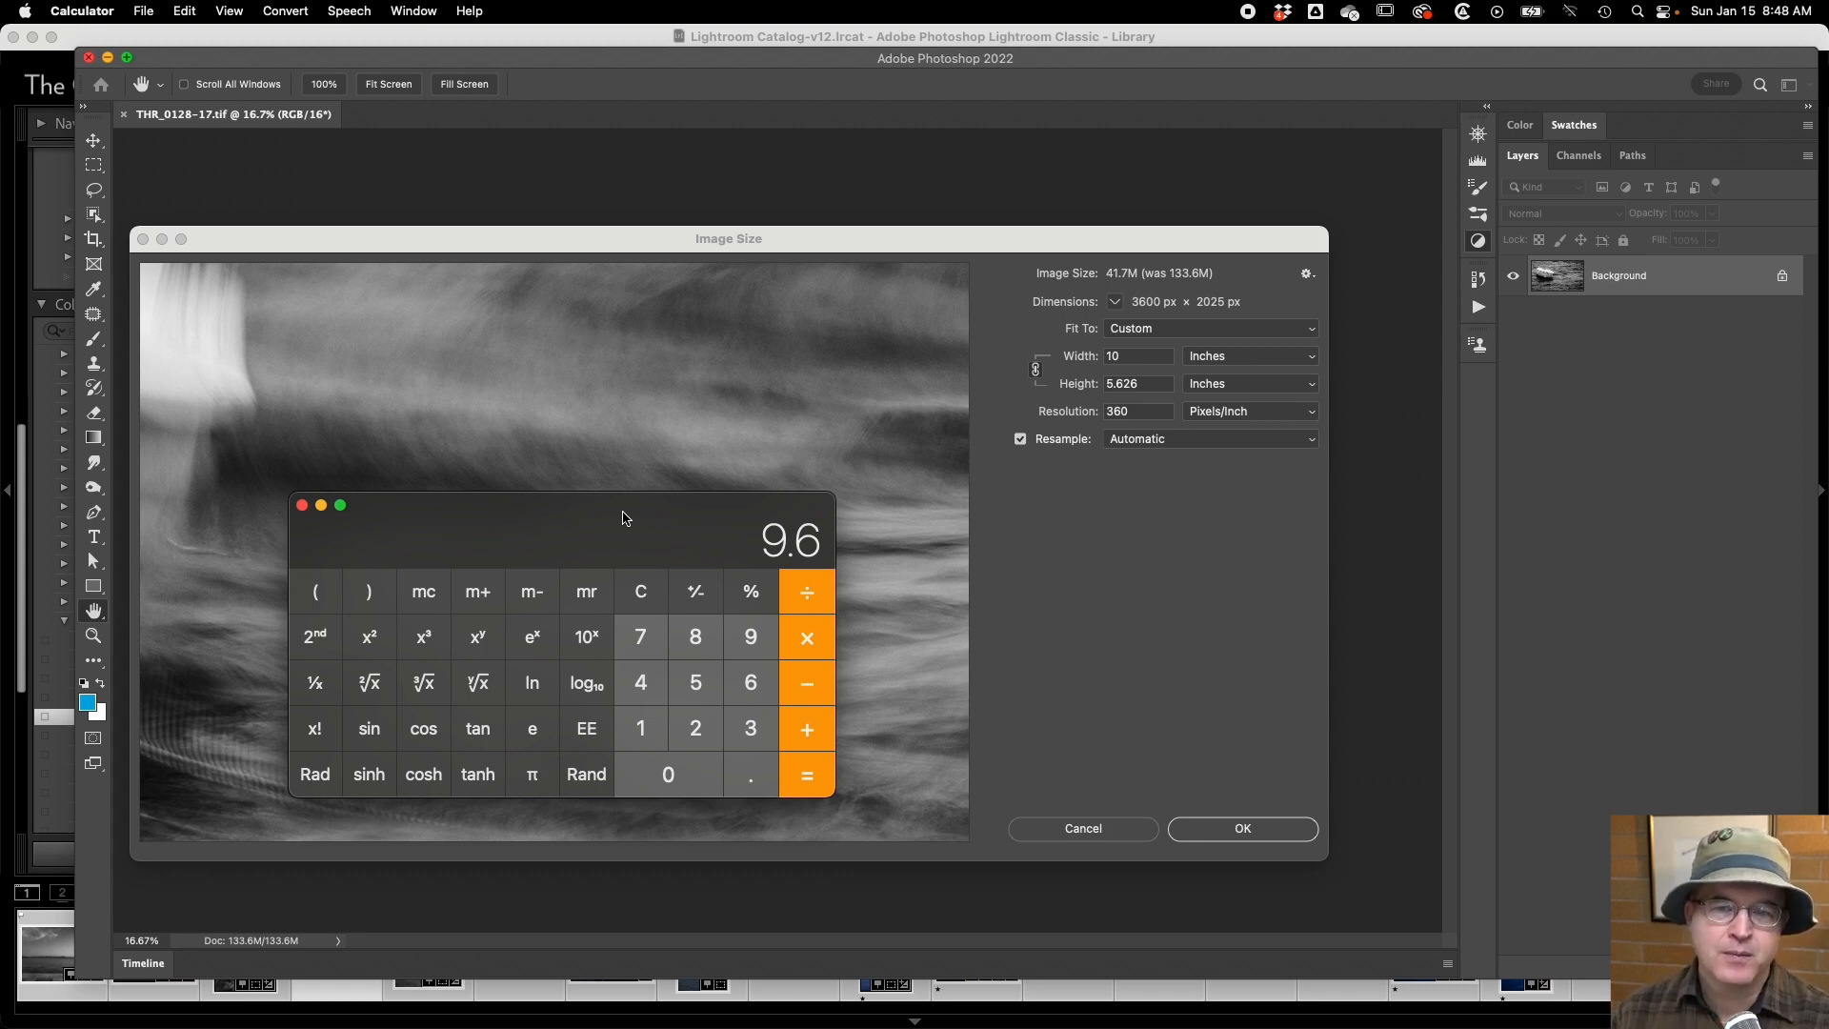
Clear the previous calculation and divide 2880 by 240.
left_click(640, 594)
type("280")
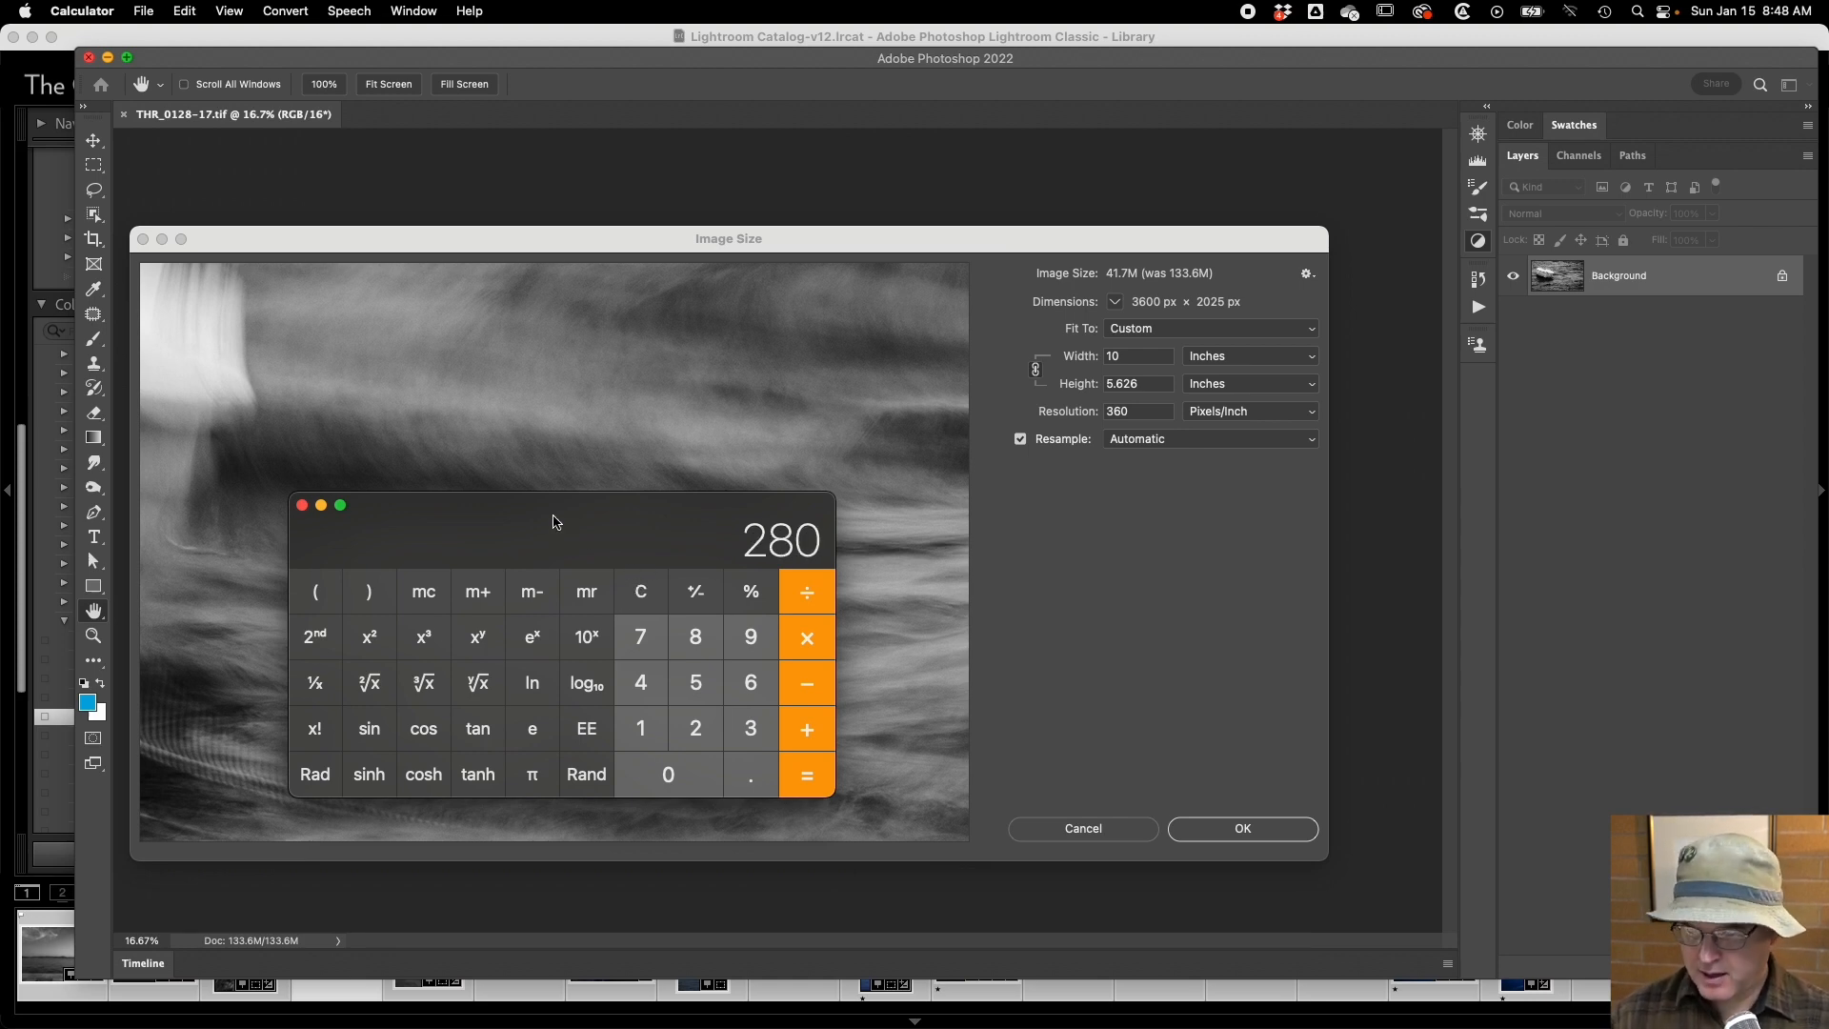
key("BackSpace")
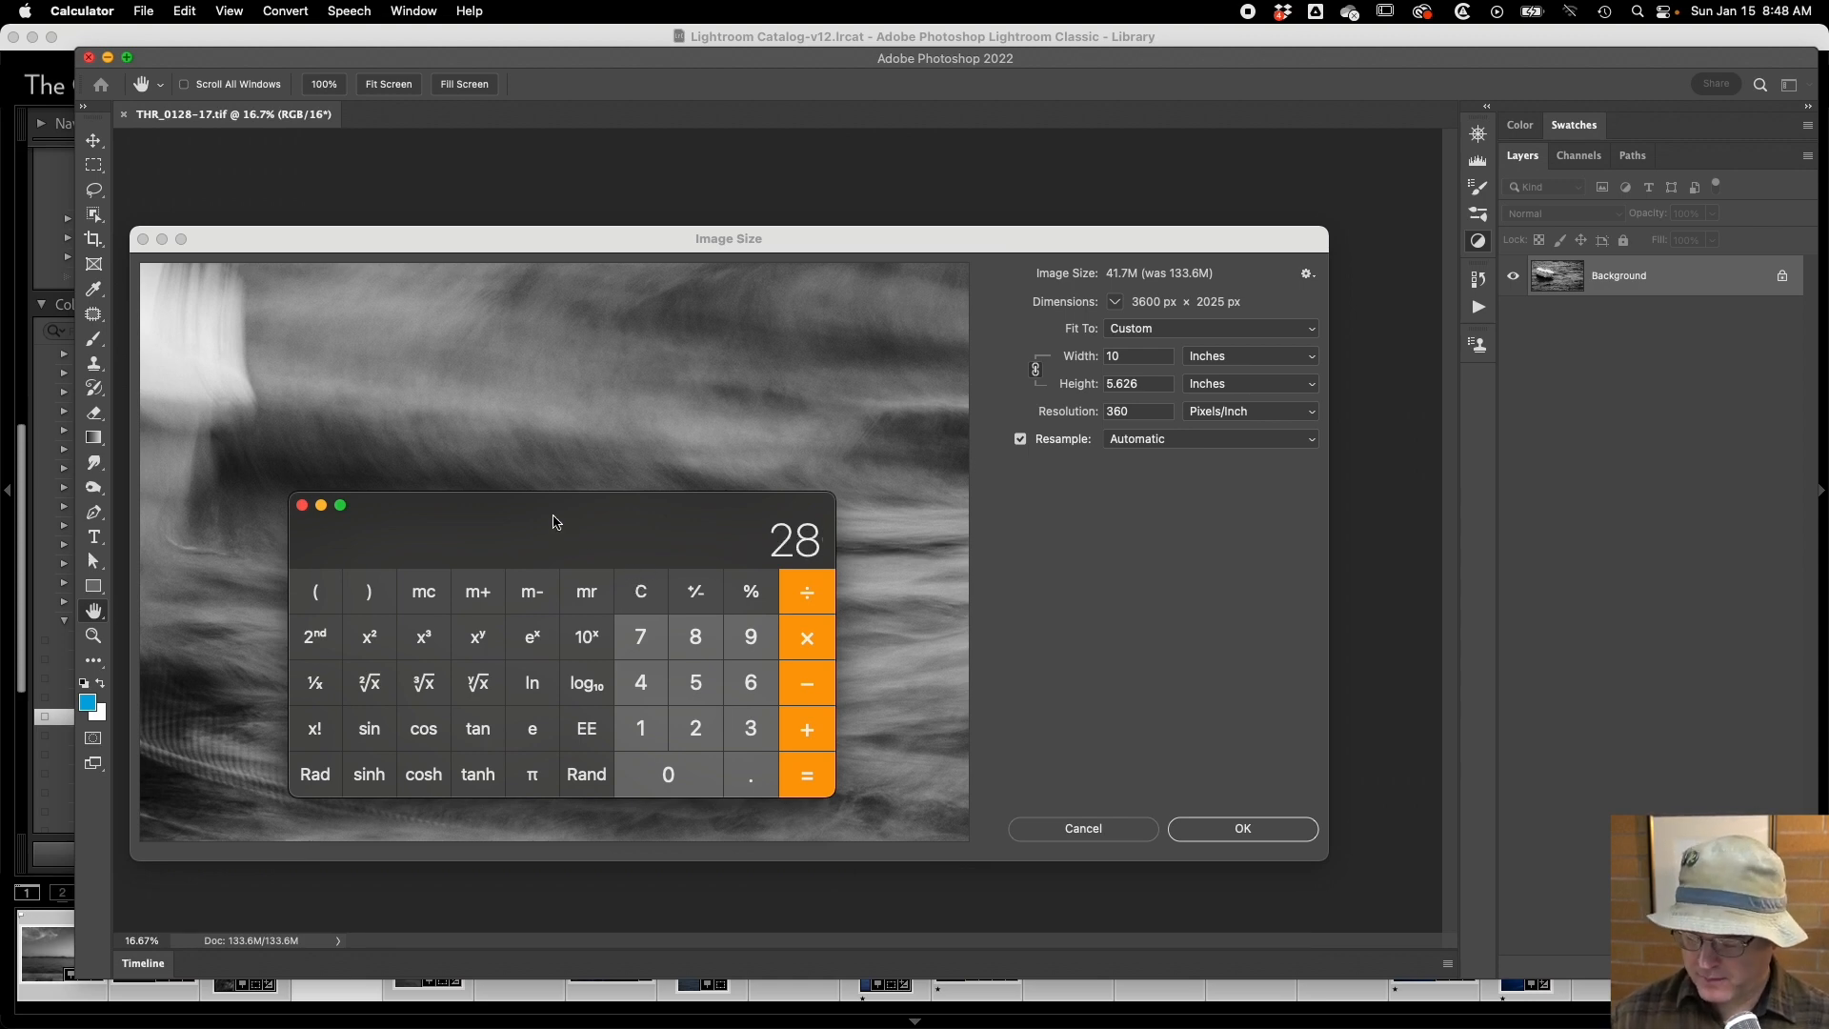
type("80")
key("slash")
type("240")
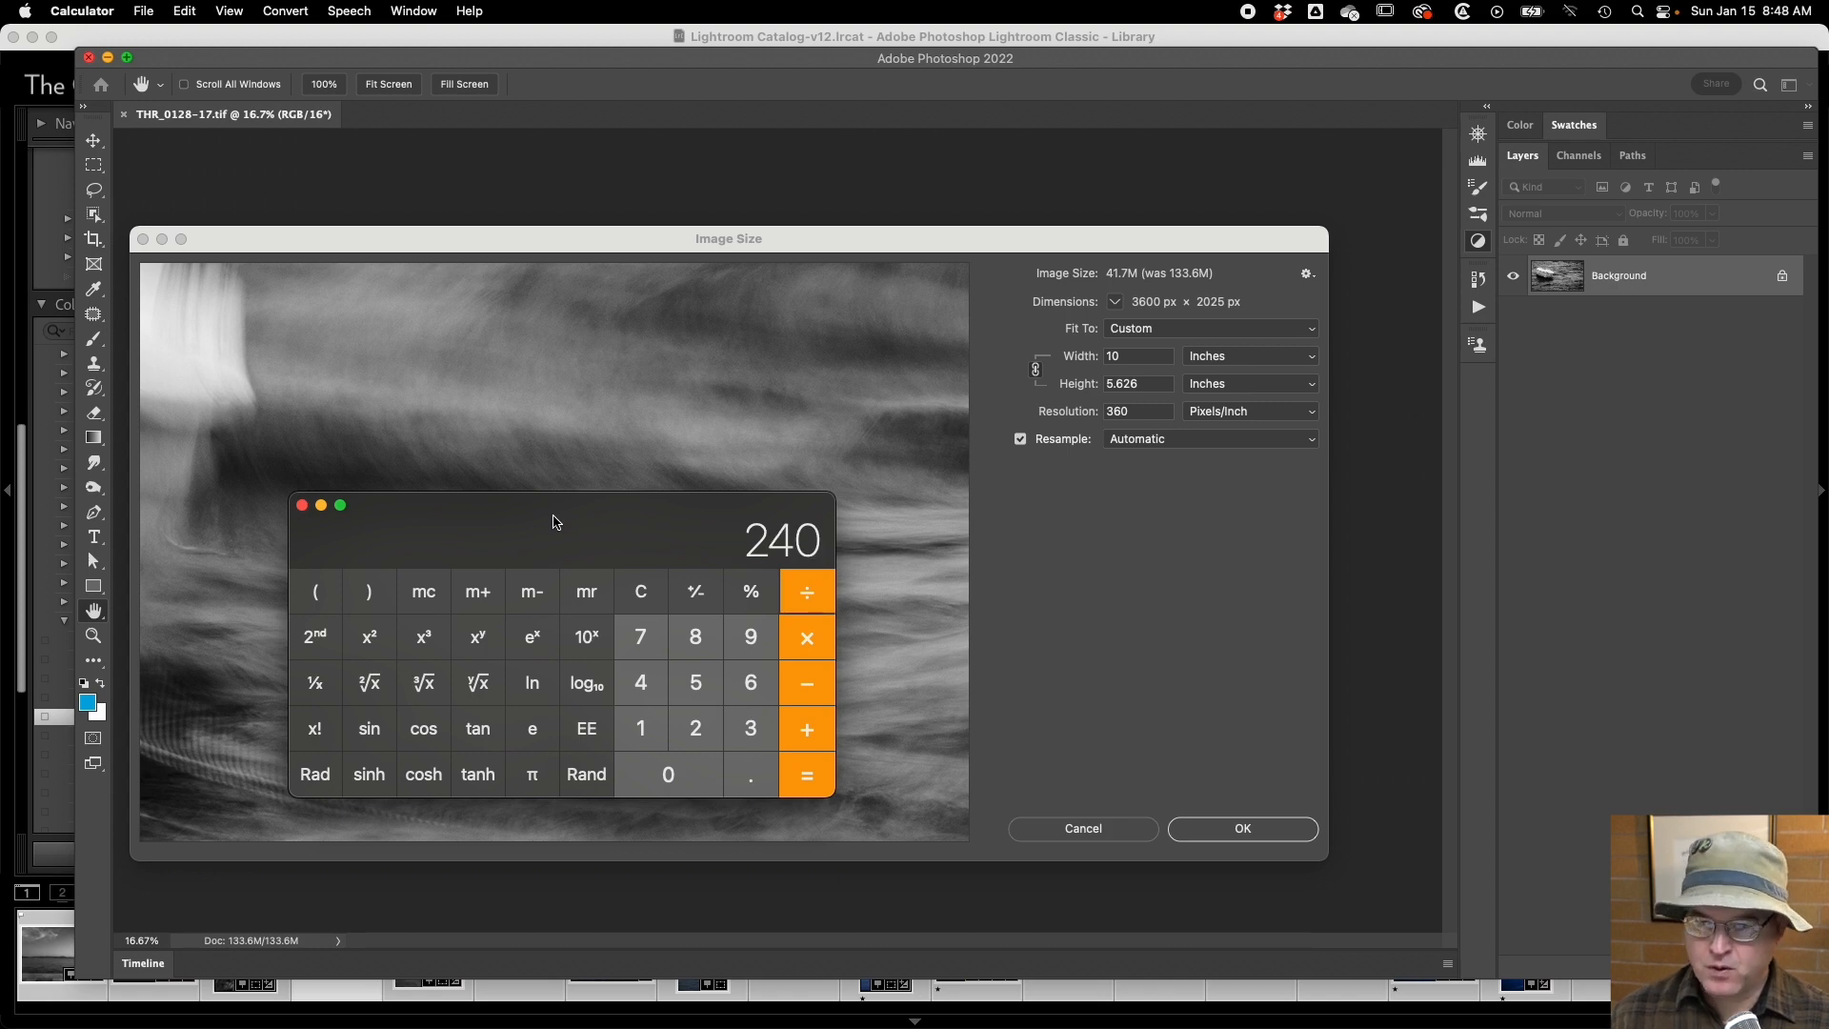
key("Return")
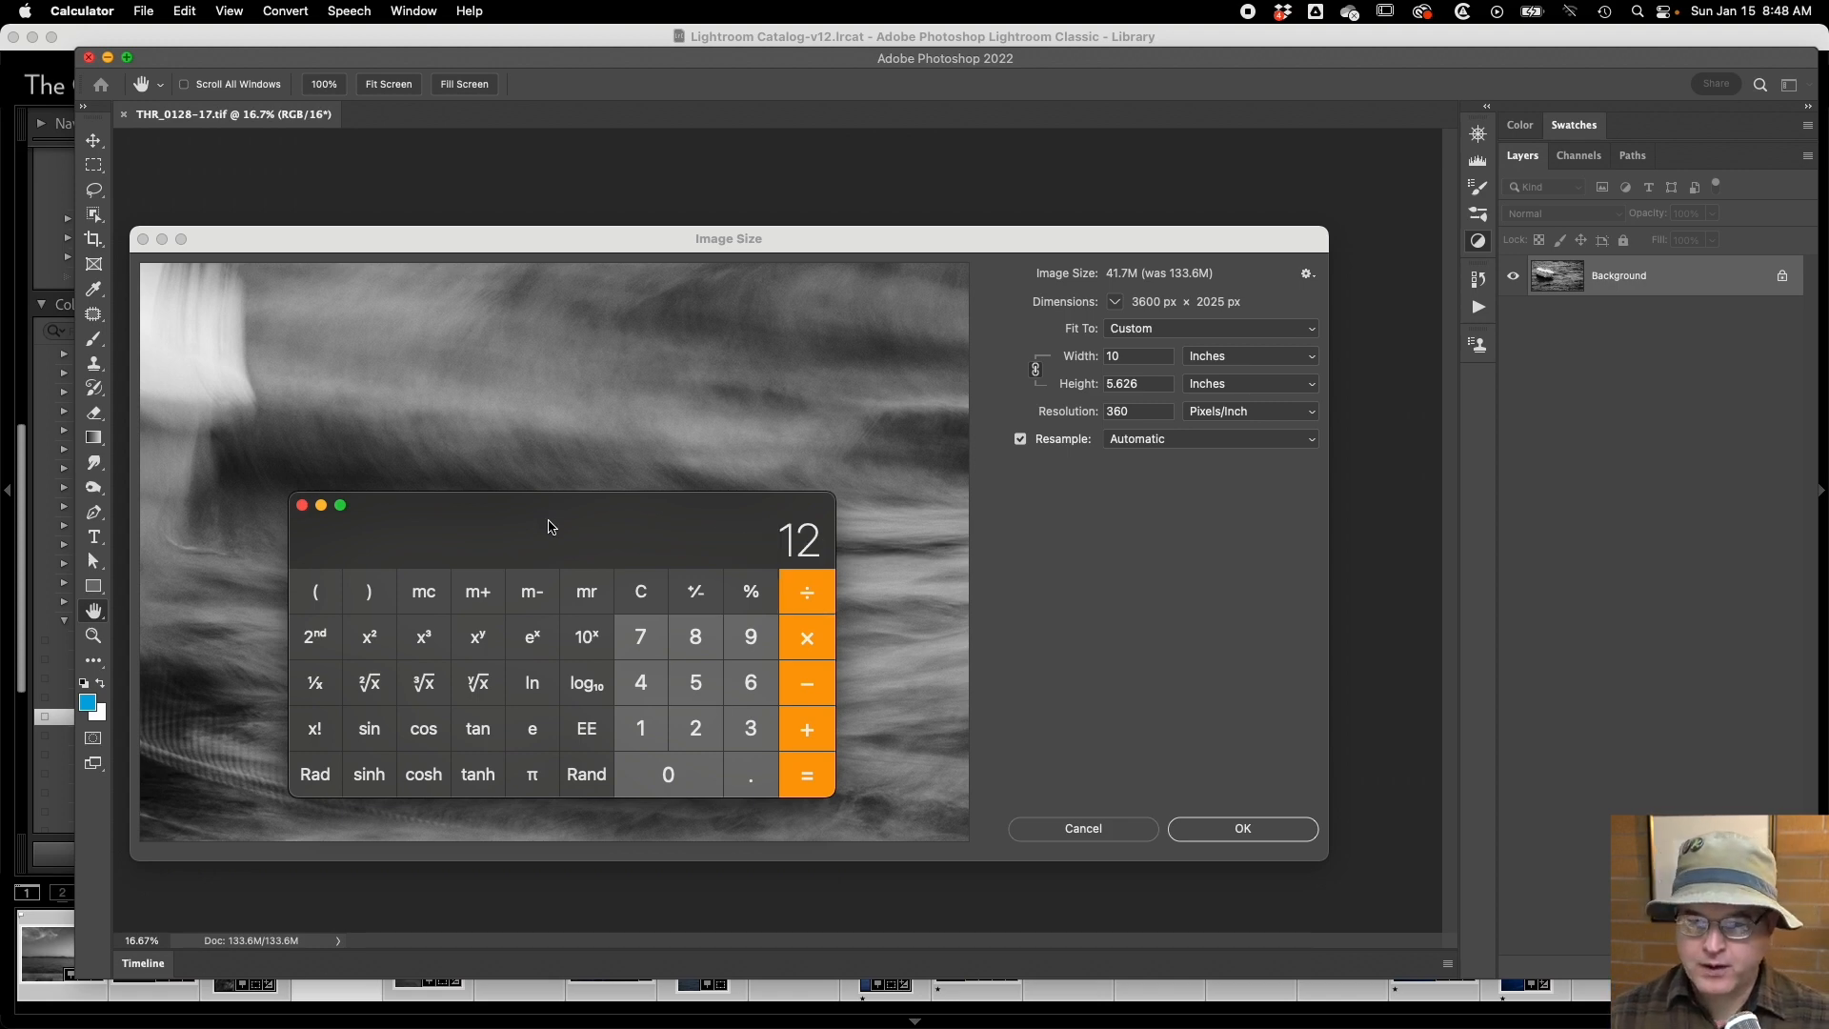
Clear the calculation, divide 2880 by 9, and close Calculator to return to Photoshop.
key("Escape")
type("3")
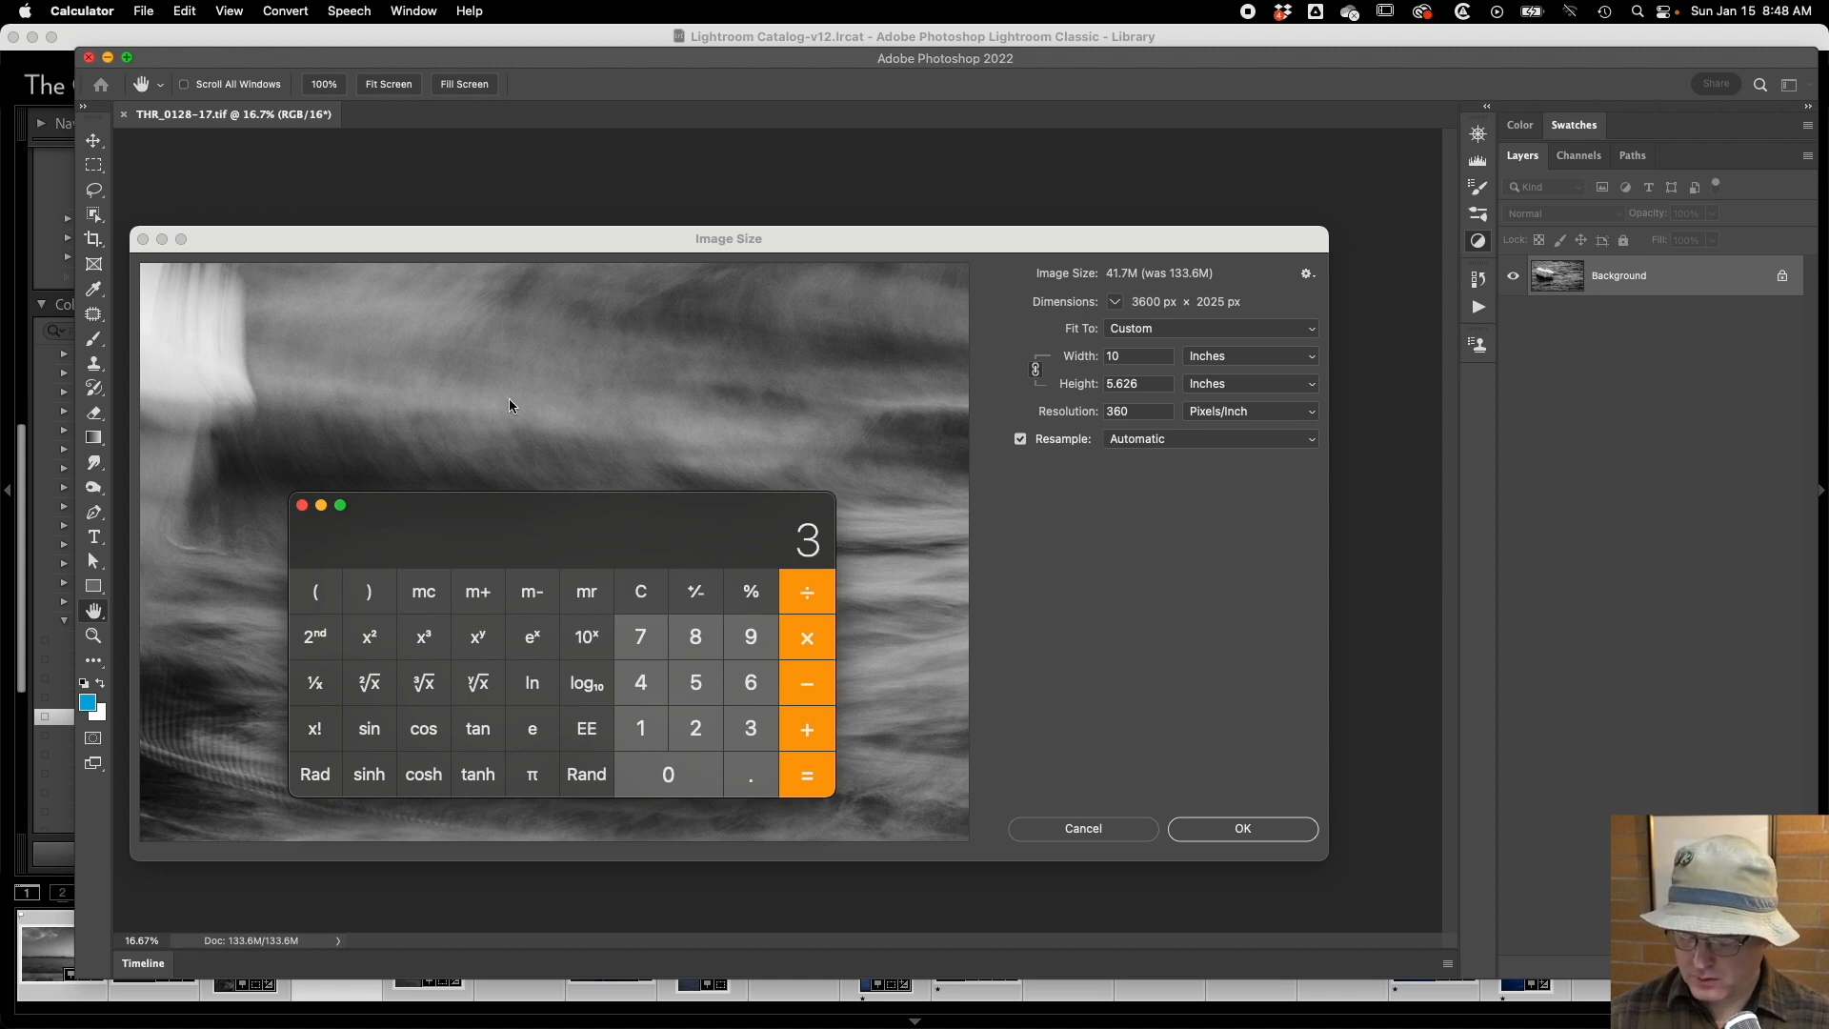
key("BackSpace")
type("2880")
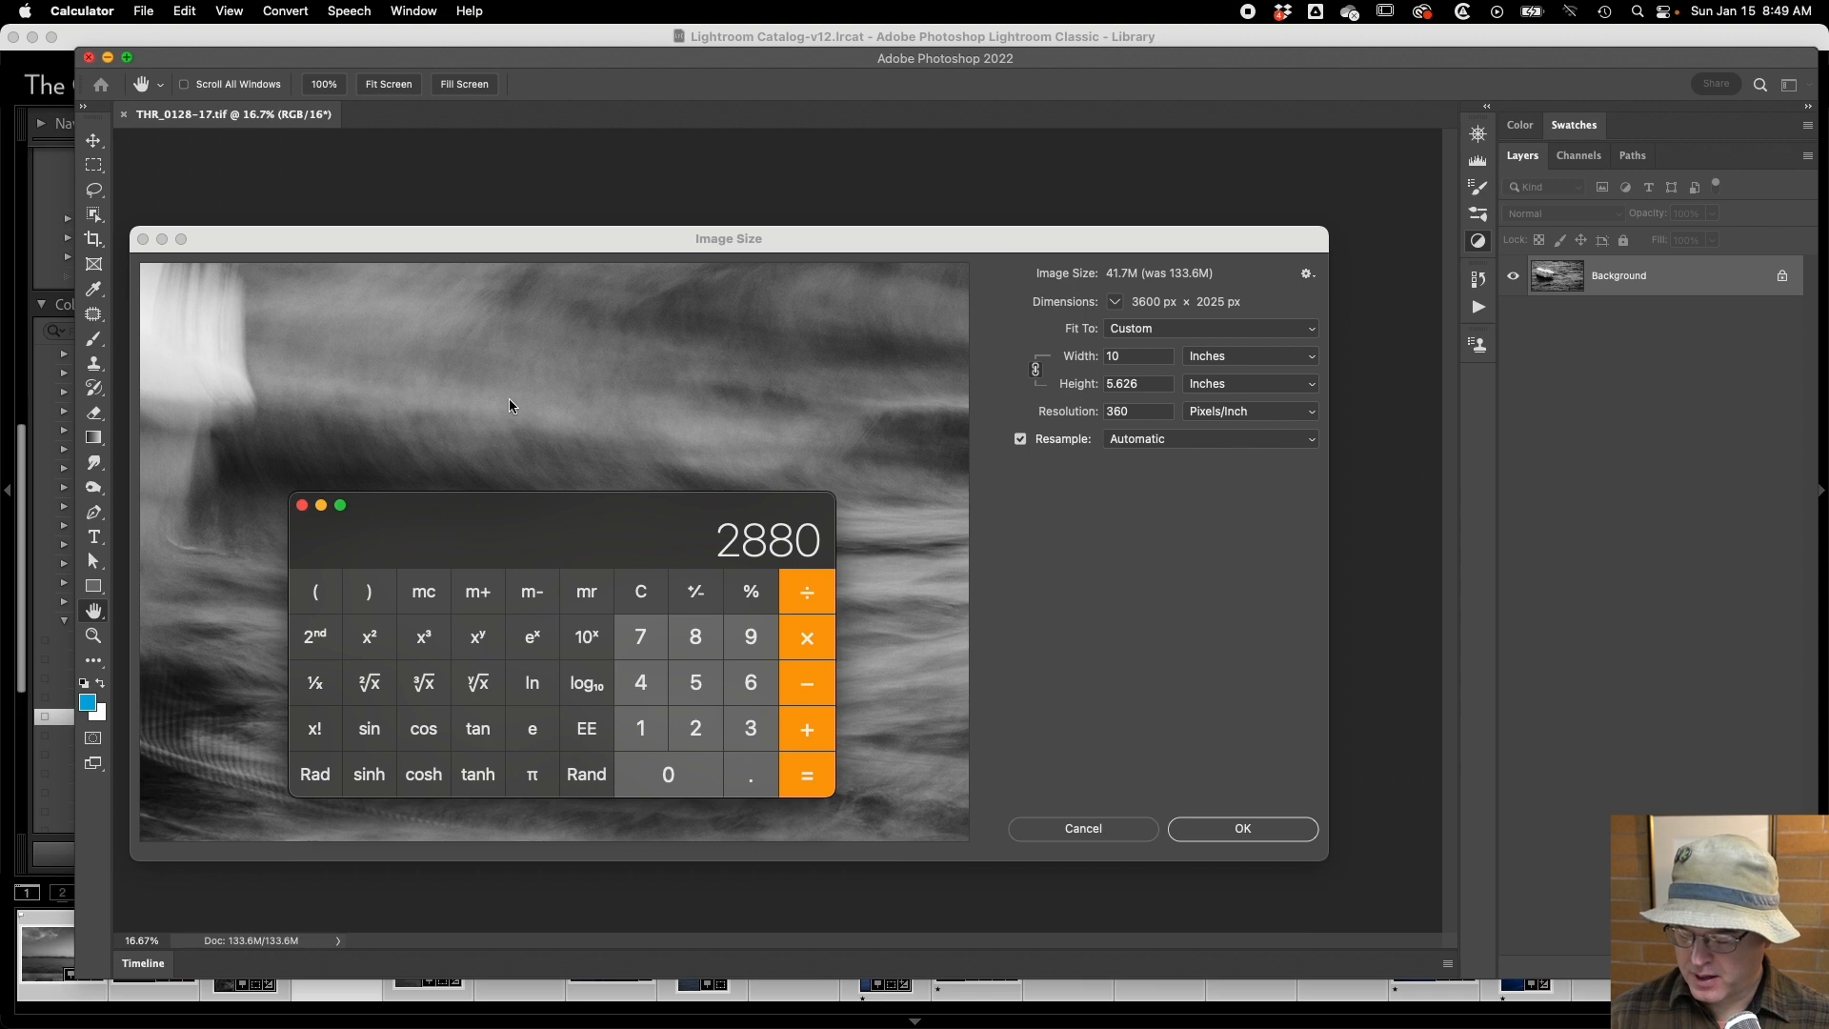
type("/9")
key("Return")
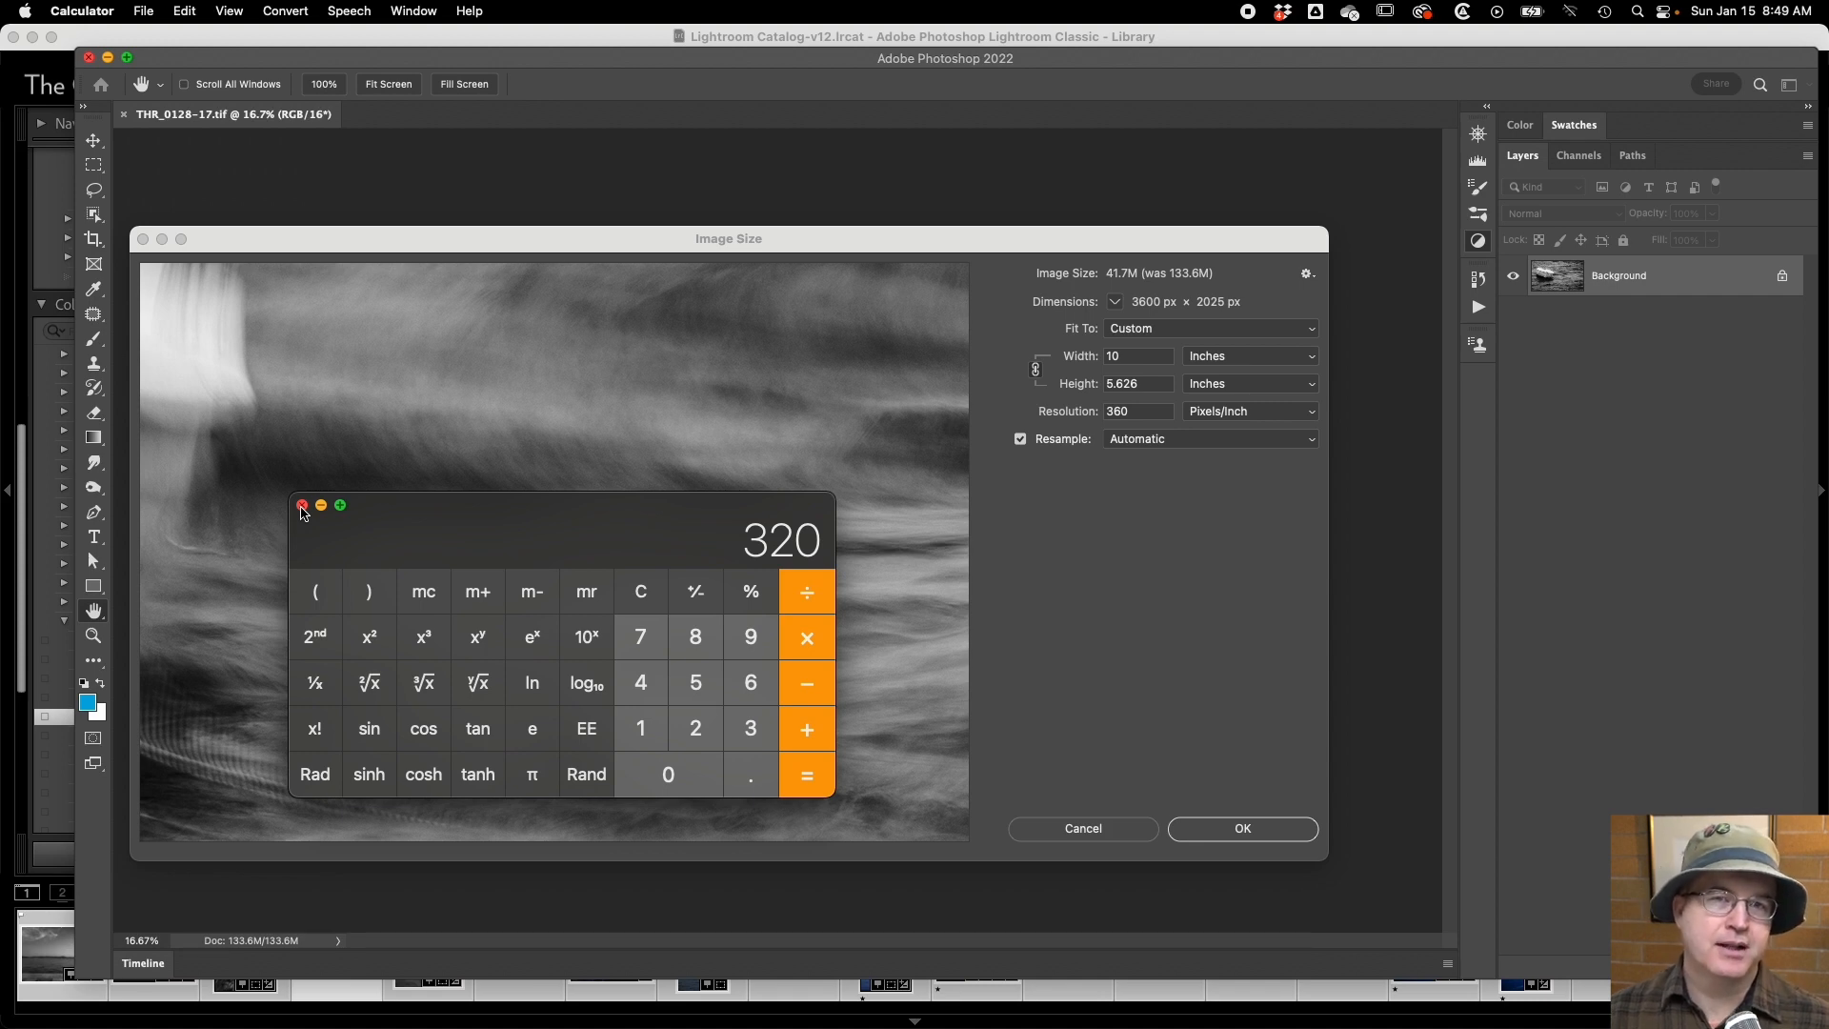
left_click(301, 506)
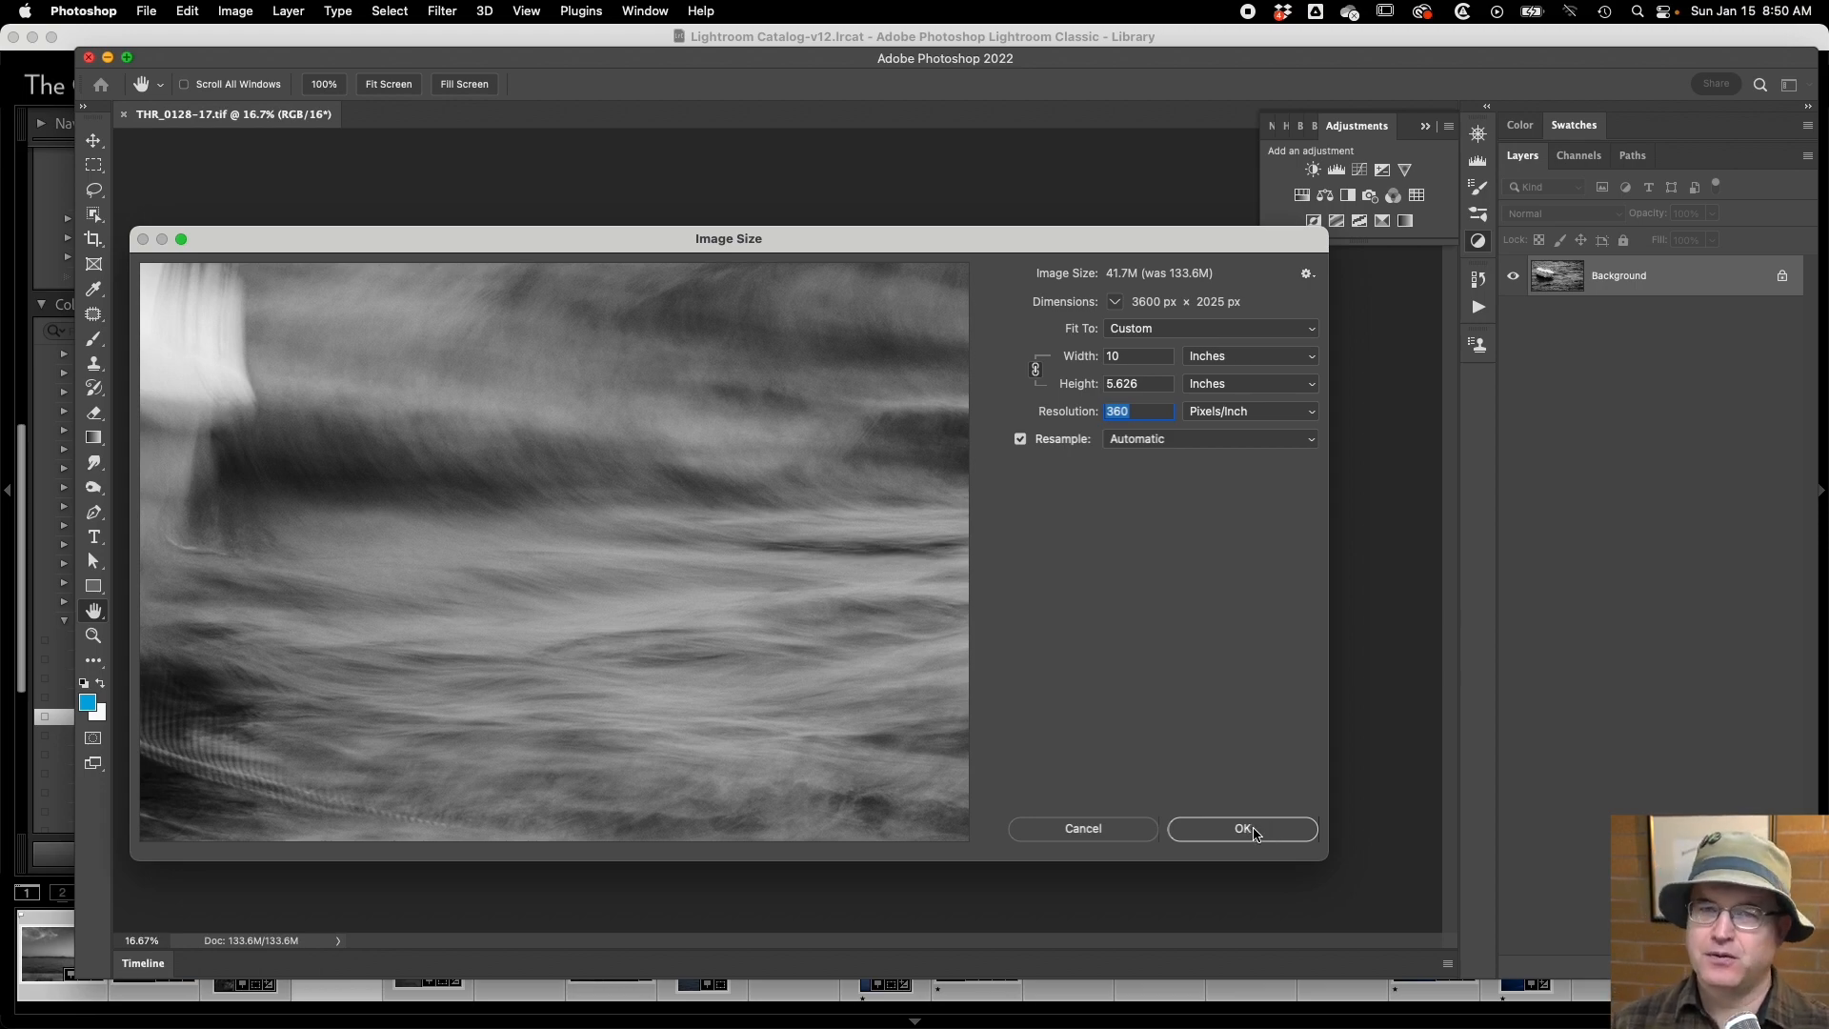
Apply the 10-inch, 360 pixels/inch image size and convert the Background layer to a smart object.
left_click(1253, 833)
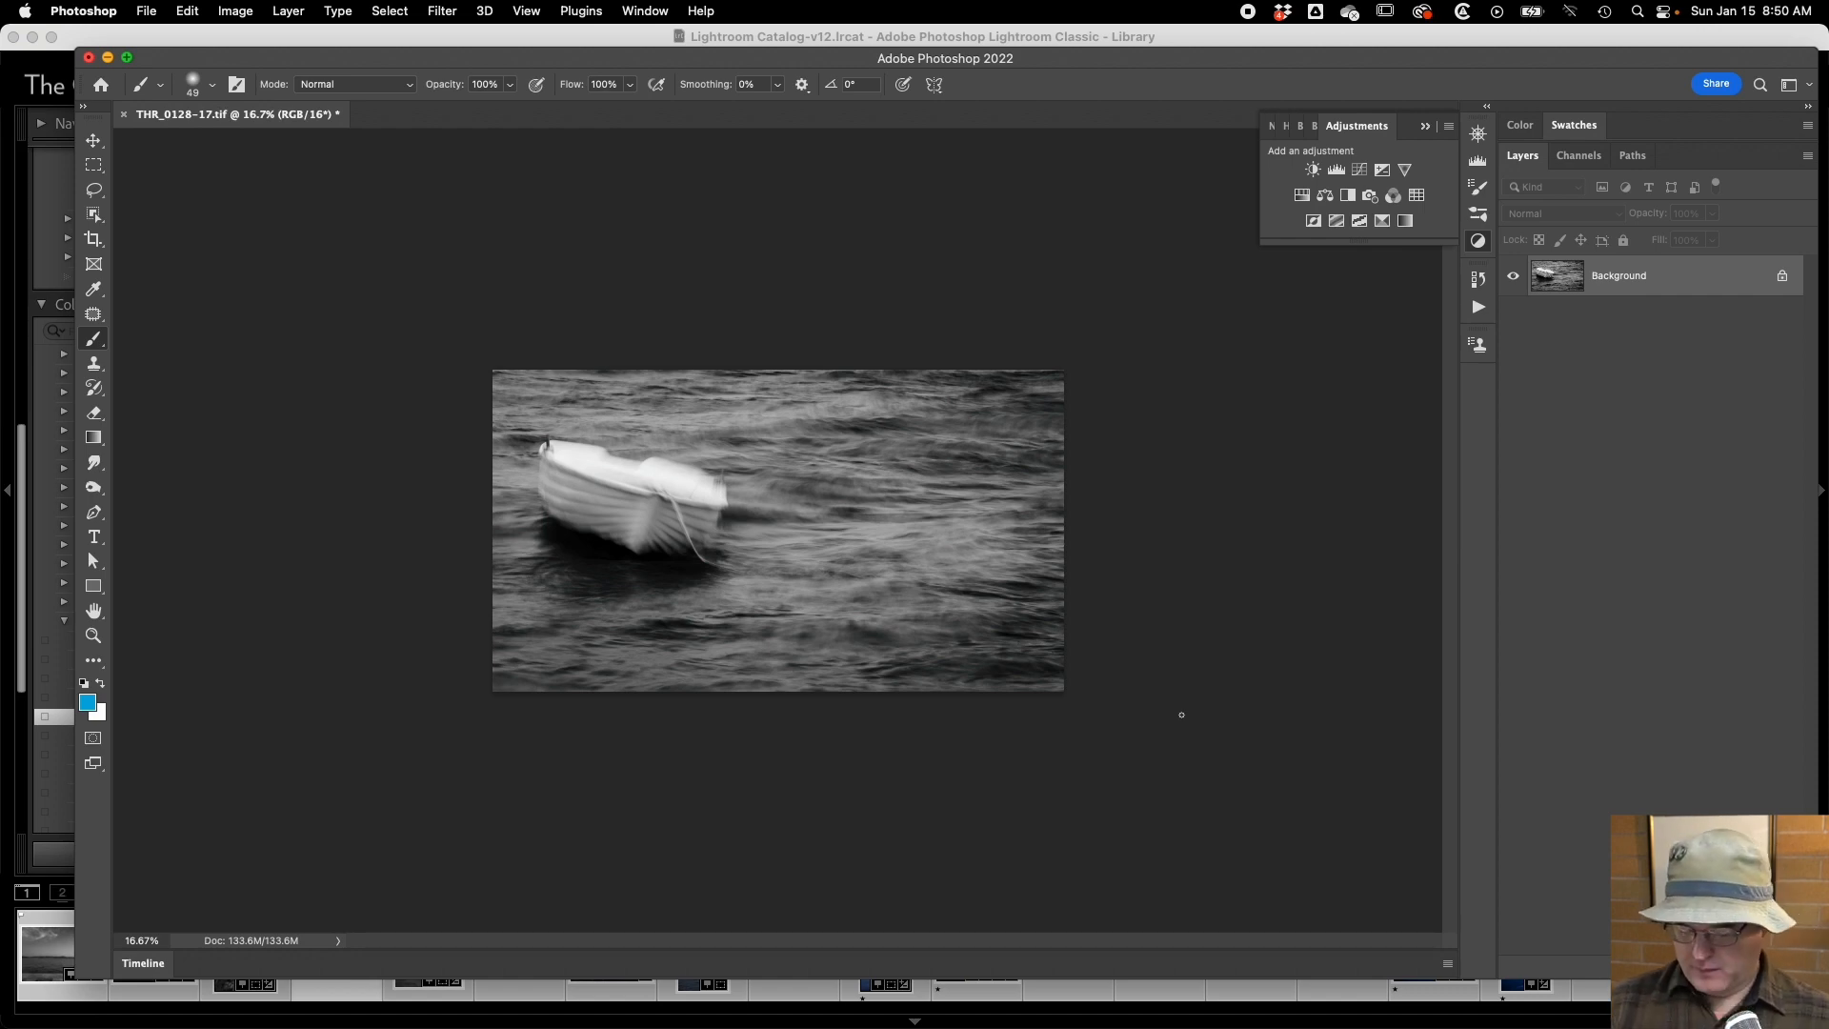
key("super+0")
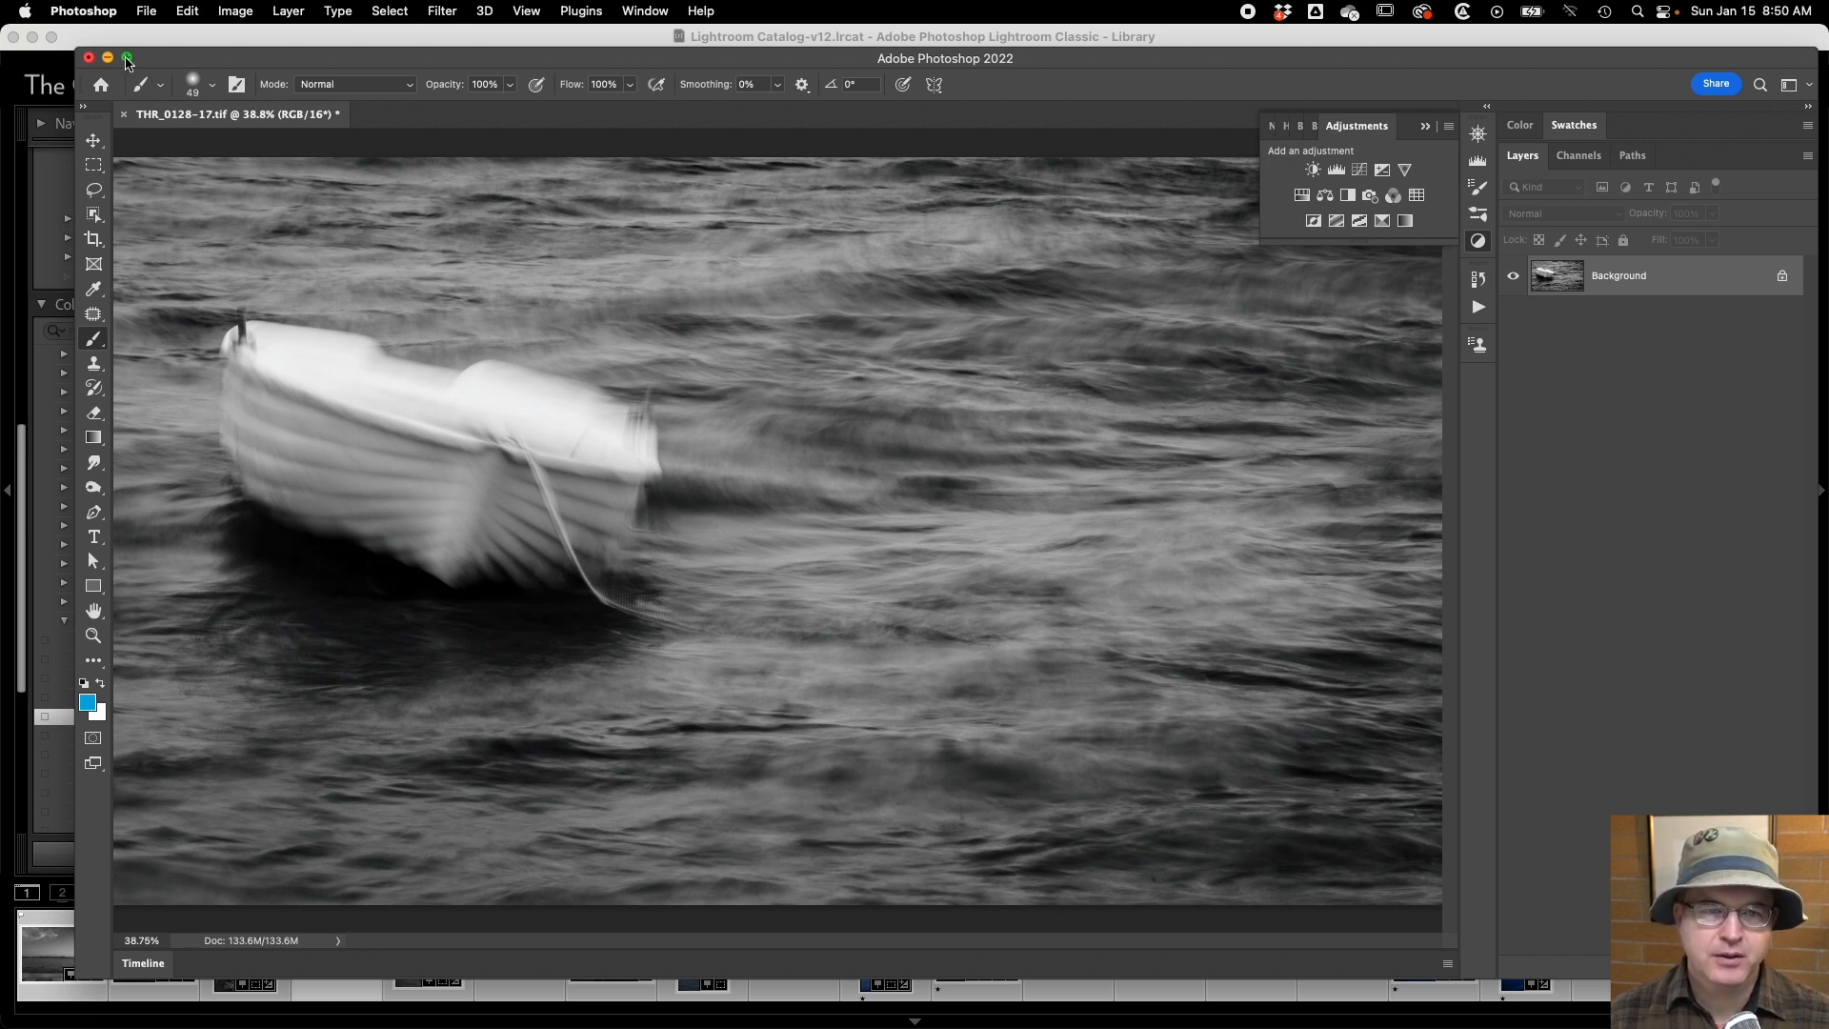
left_click_drag(75, 94, 5, 94)
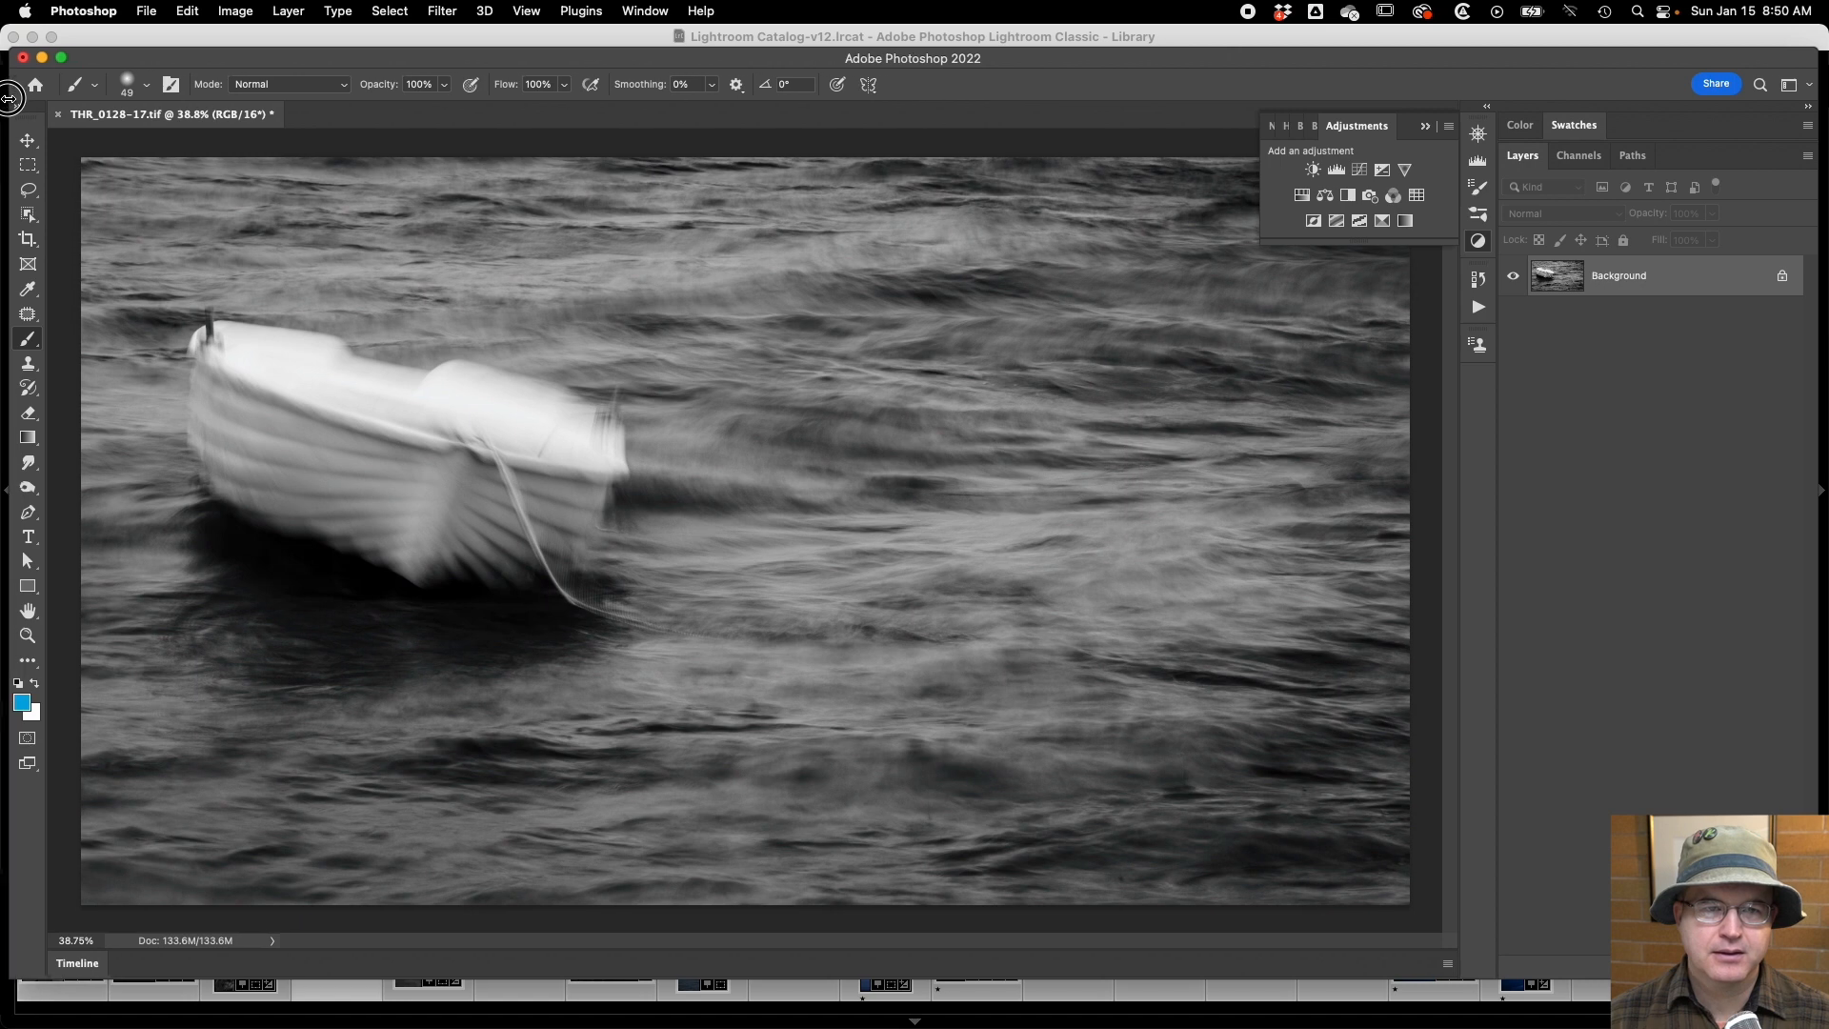
right_click(1670, 285)
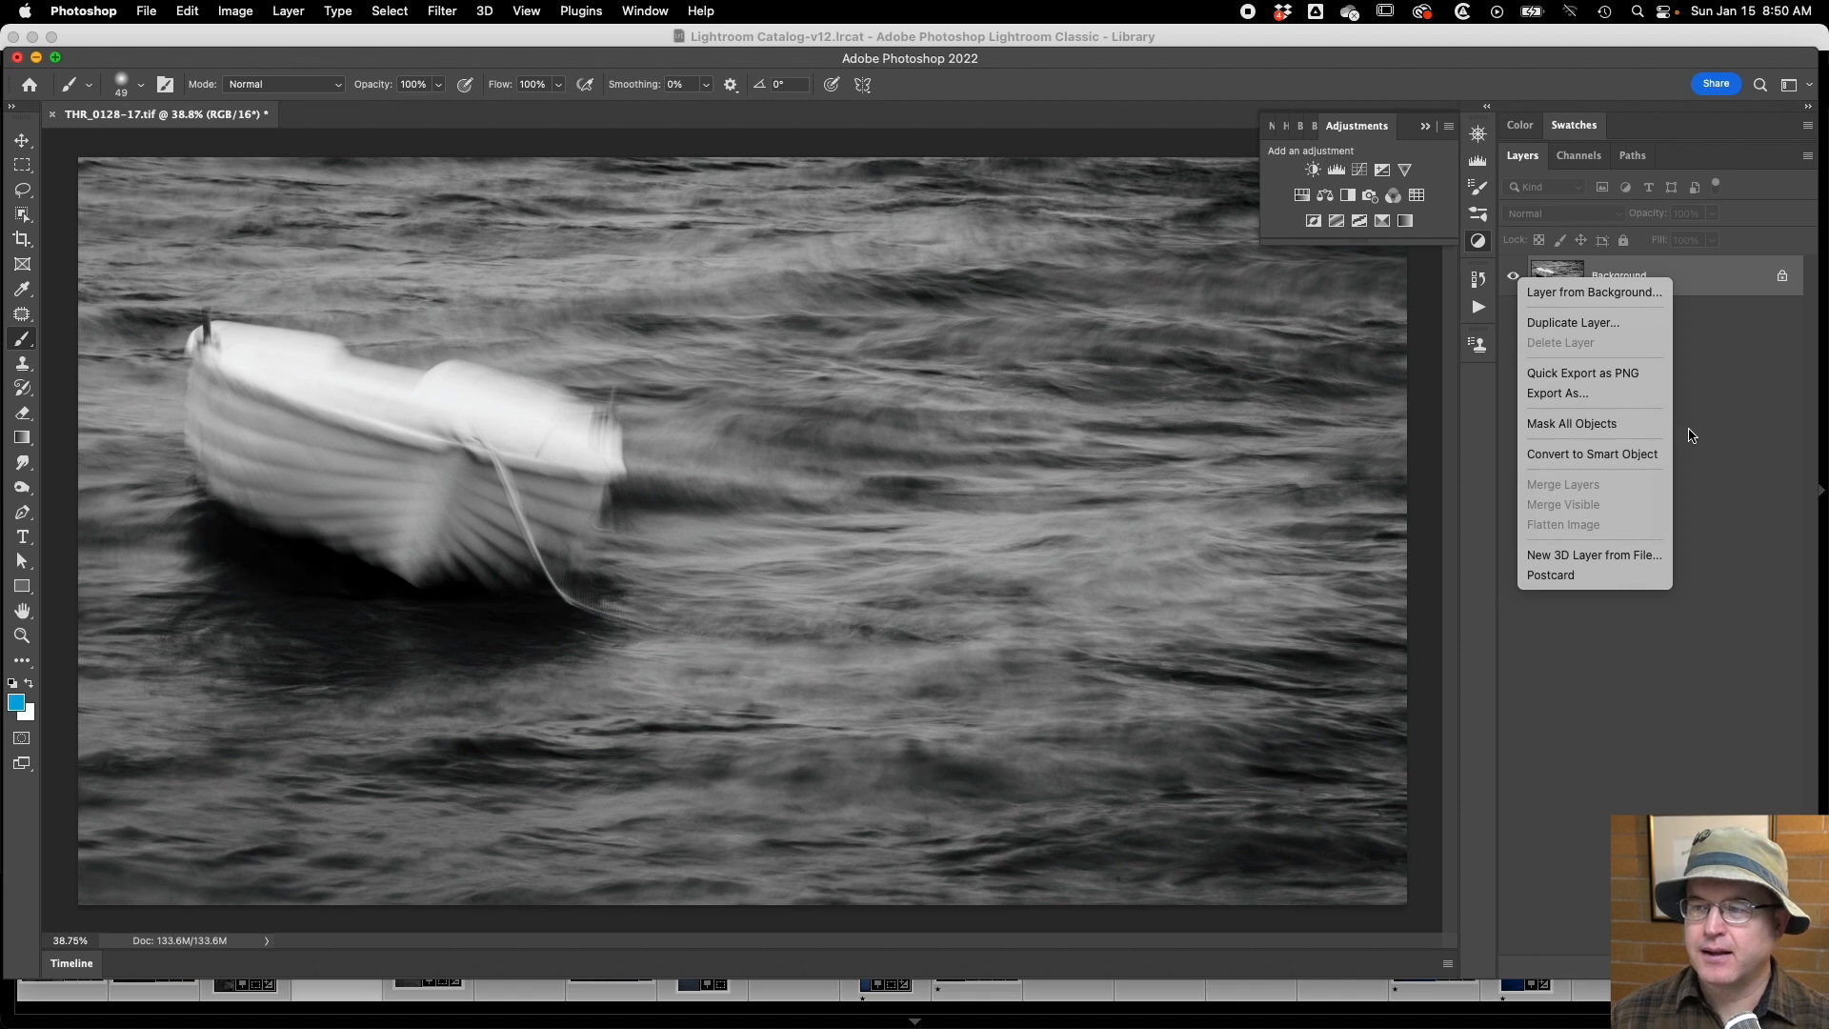
left_click(1640, 456)
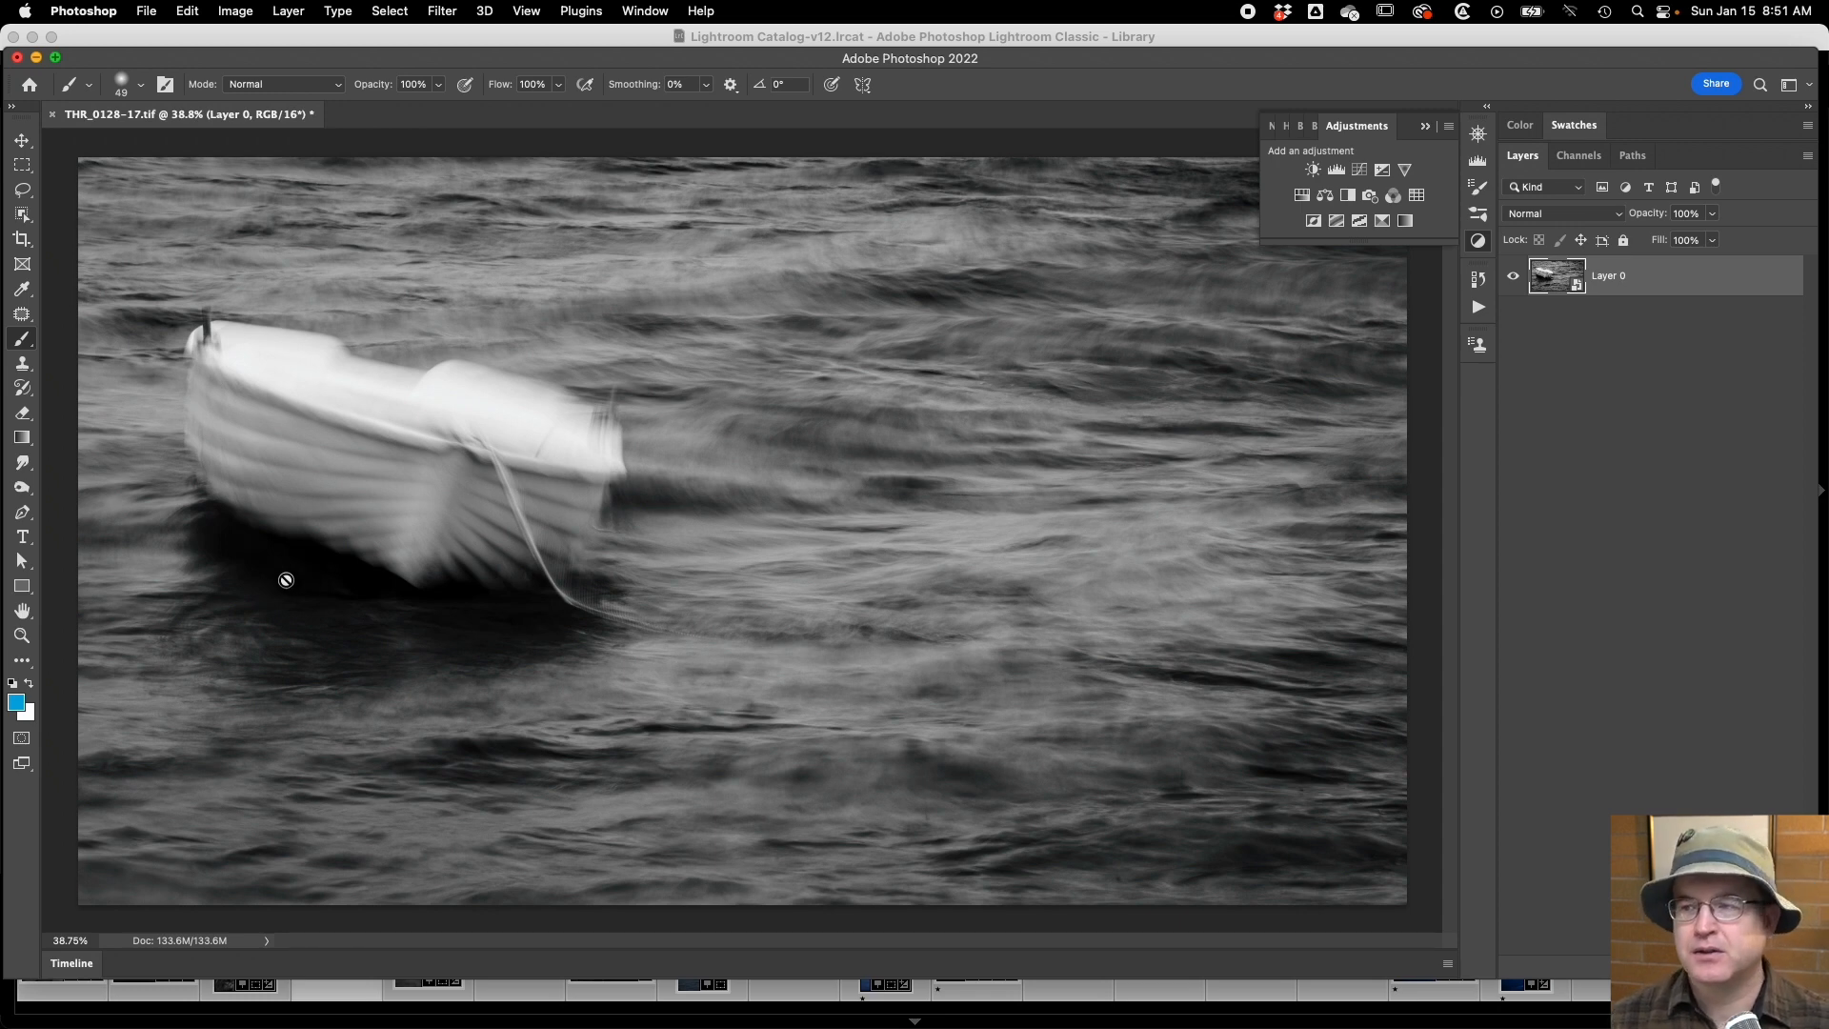
Start the Unsharp Mask filter on the boat photo and compare its before-and-after preview on the hull, the water and the rope.
left_click(438, 11)
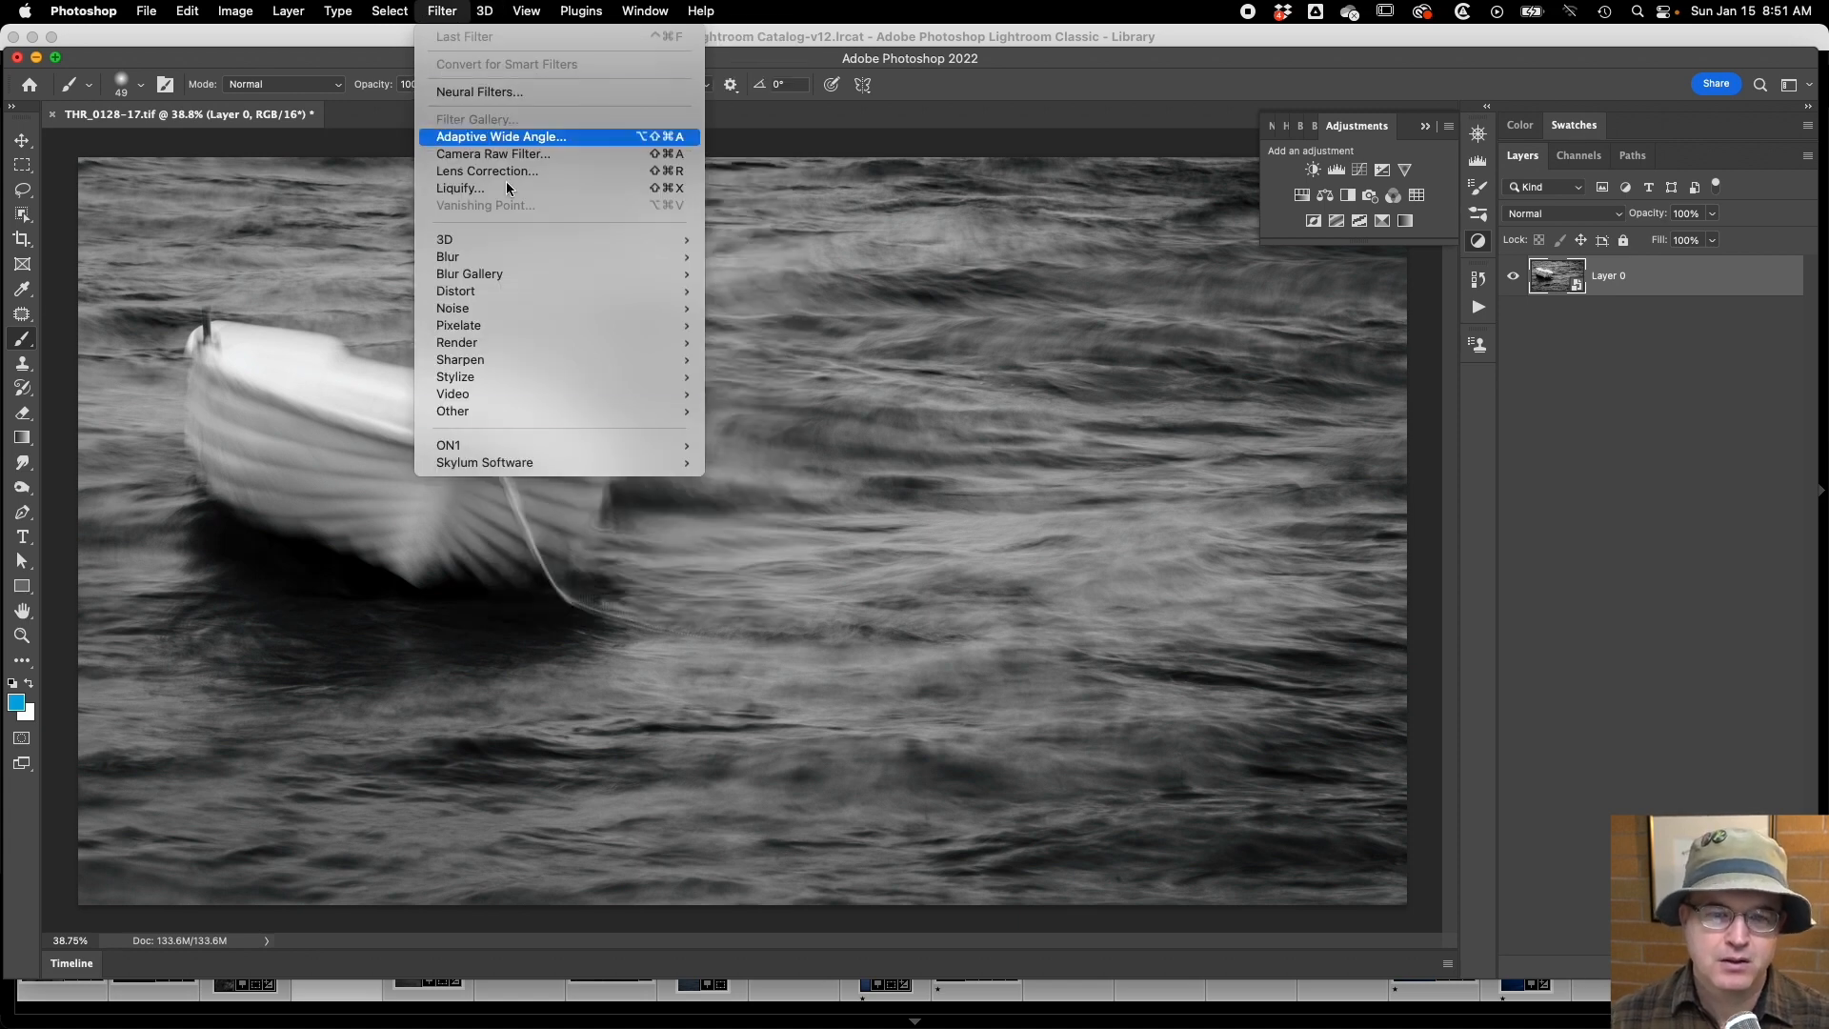
mouse_move(600, 377)
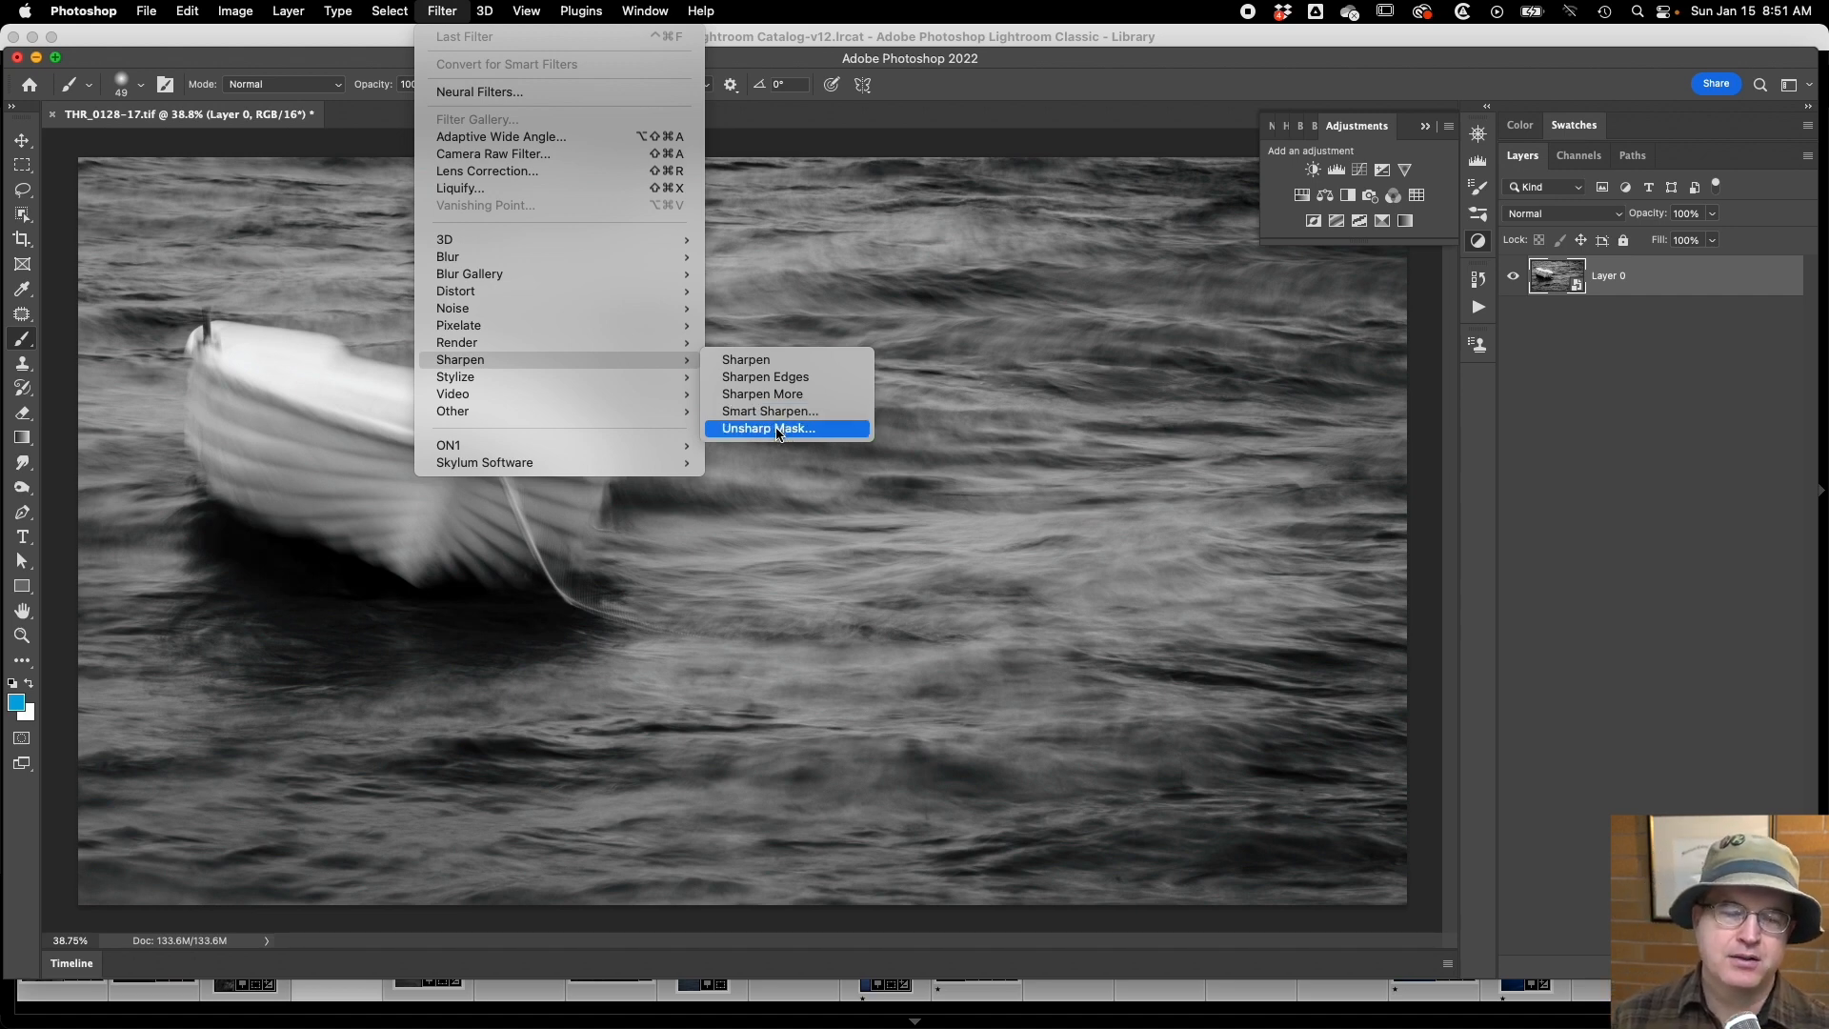
left_click(779, 430)
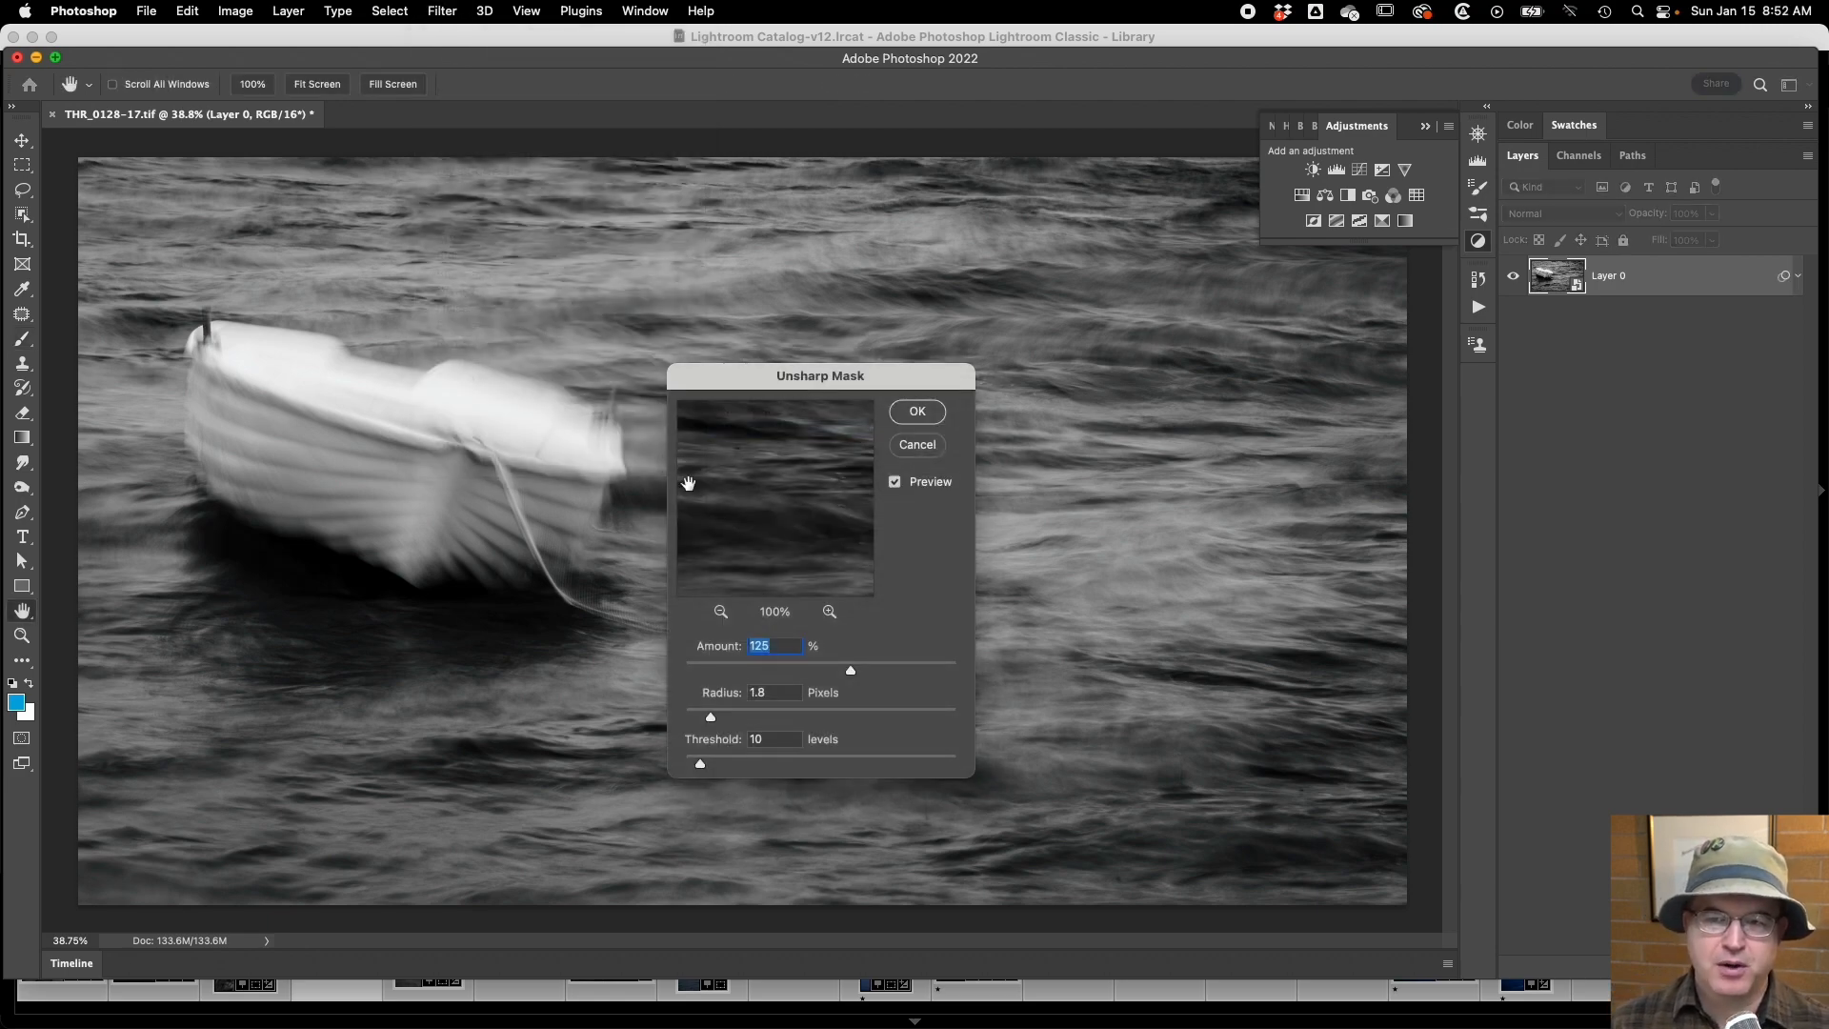
left_click(492, 450)
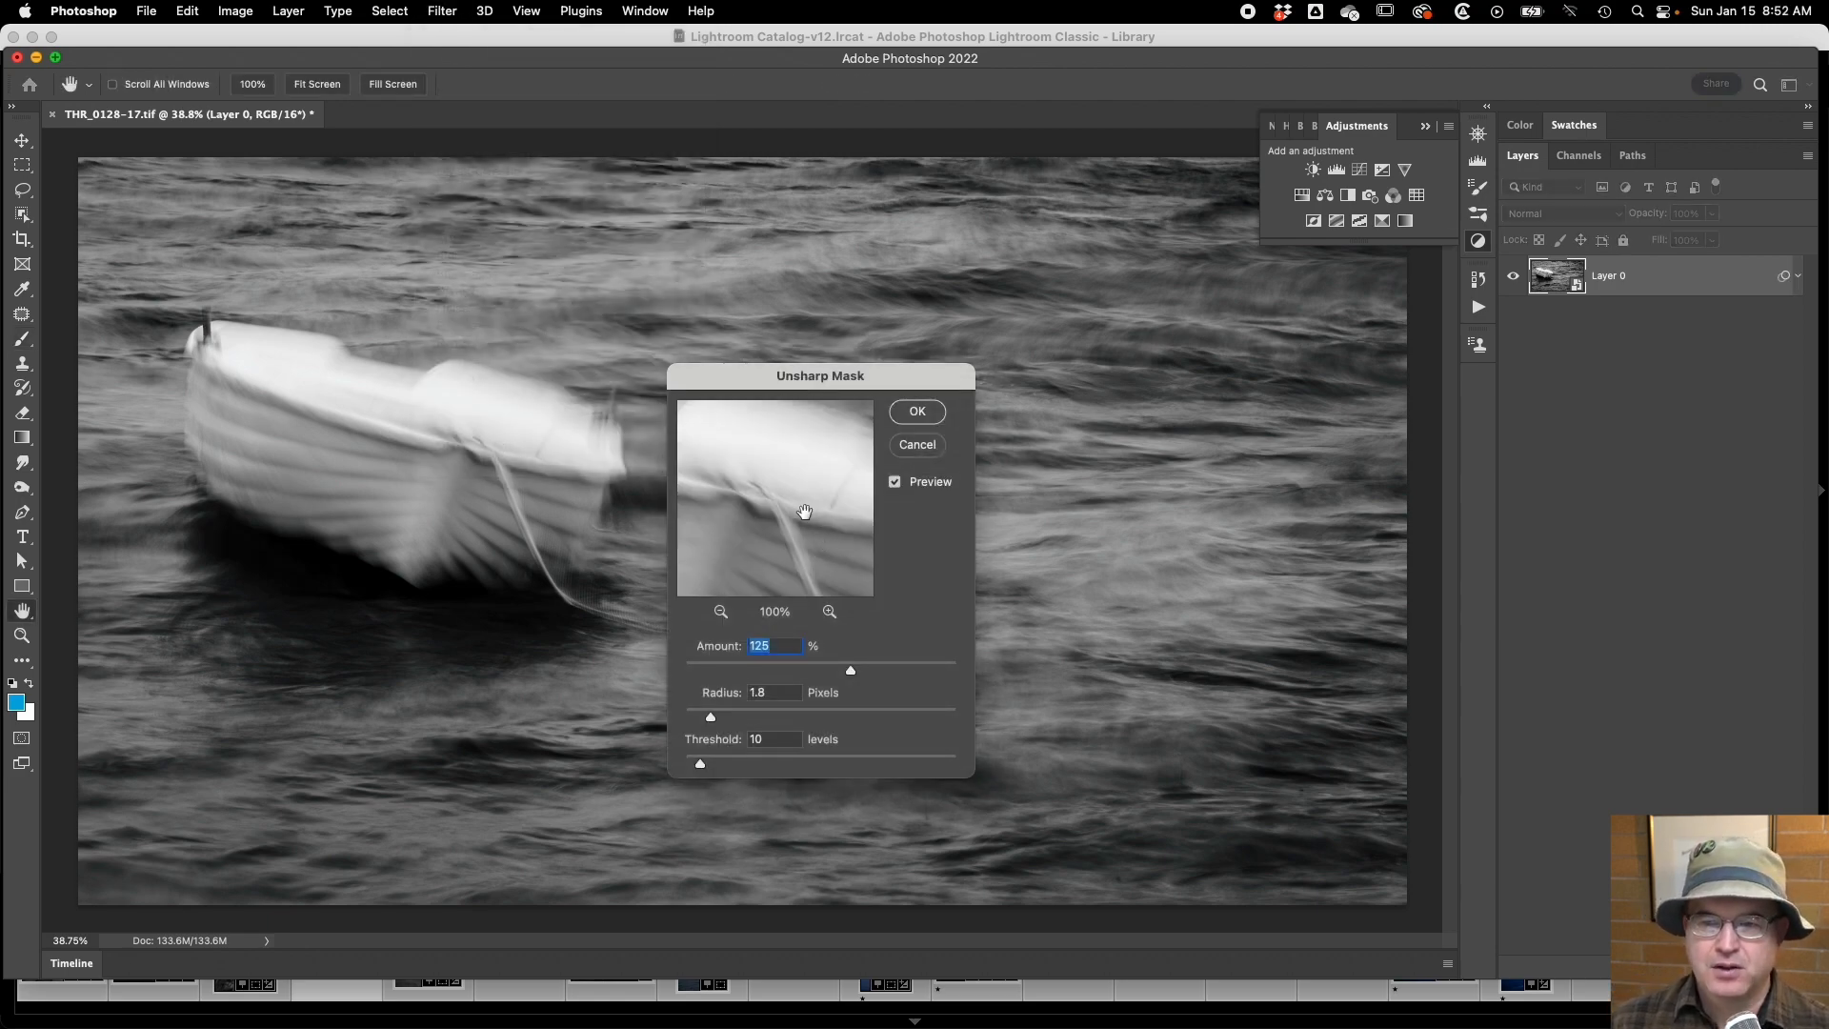
mouse_move(800, 511)
left_mouse_down()
mouse_move(800, 470)
mouse_move(802, 514)
left_mouse_up()
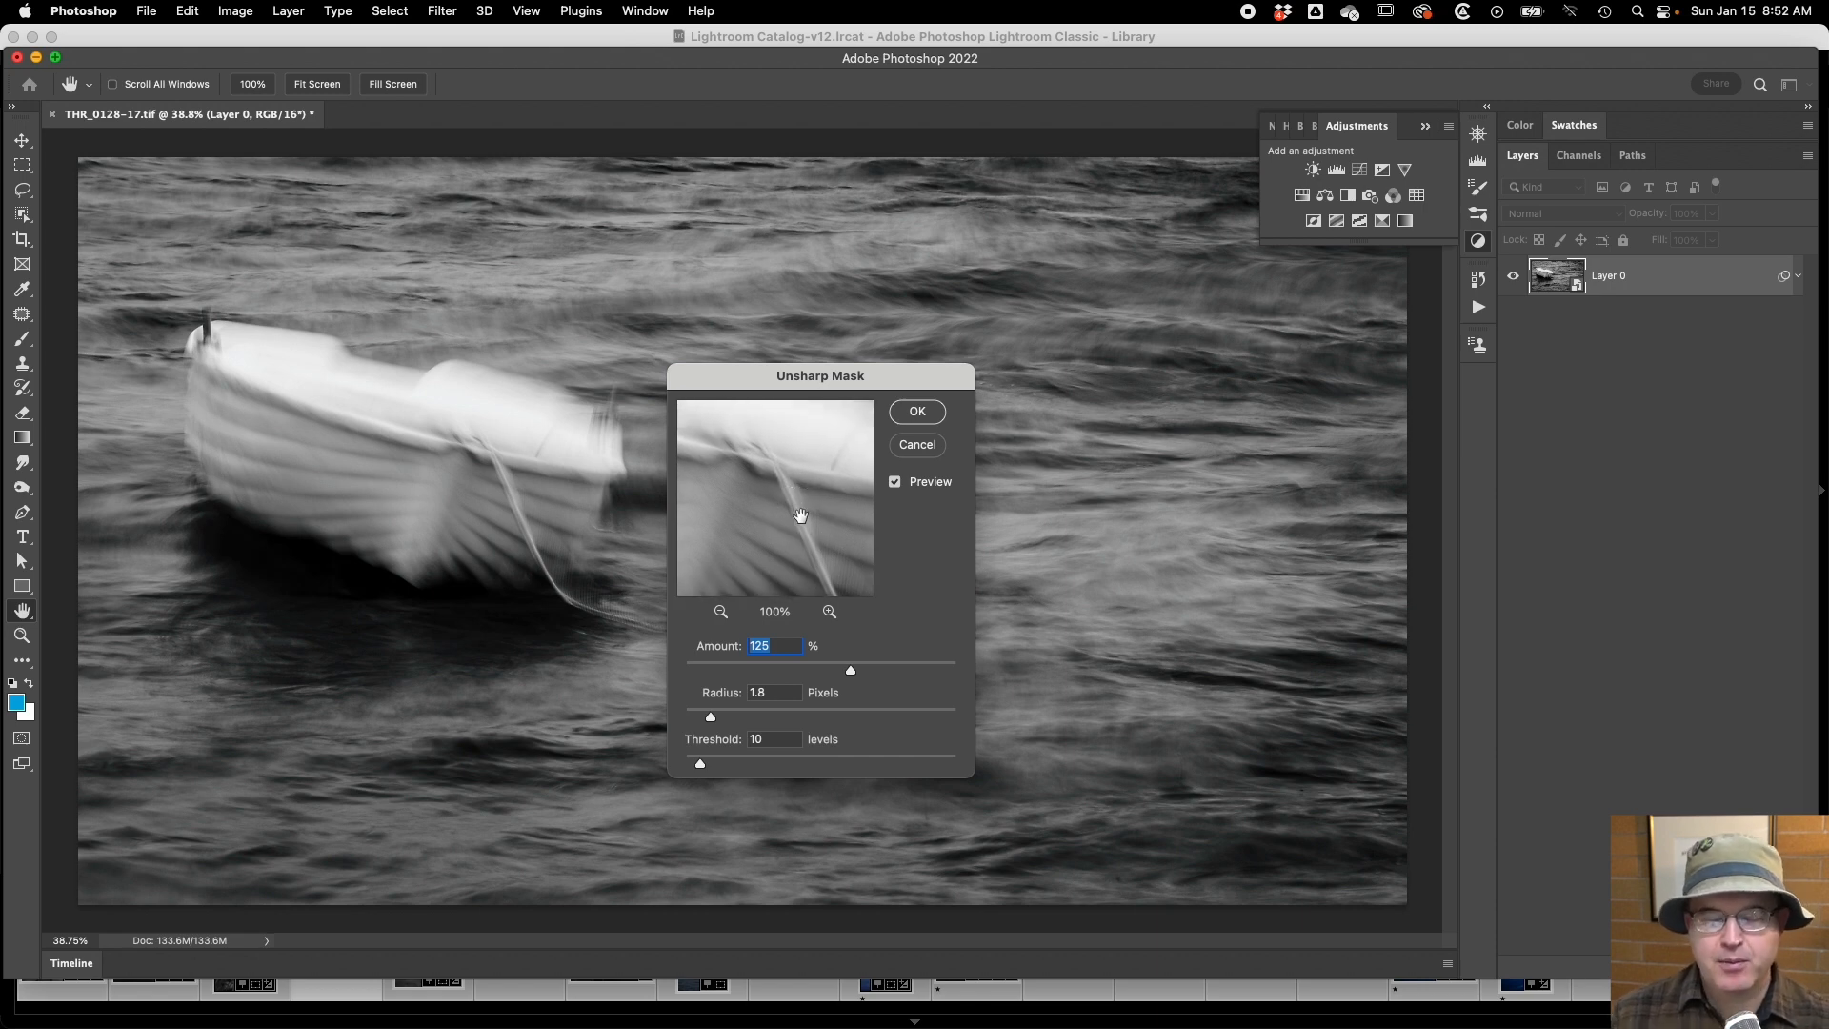
left_click(796, 486)
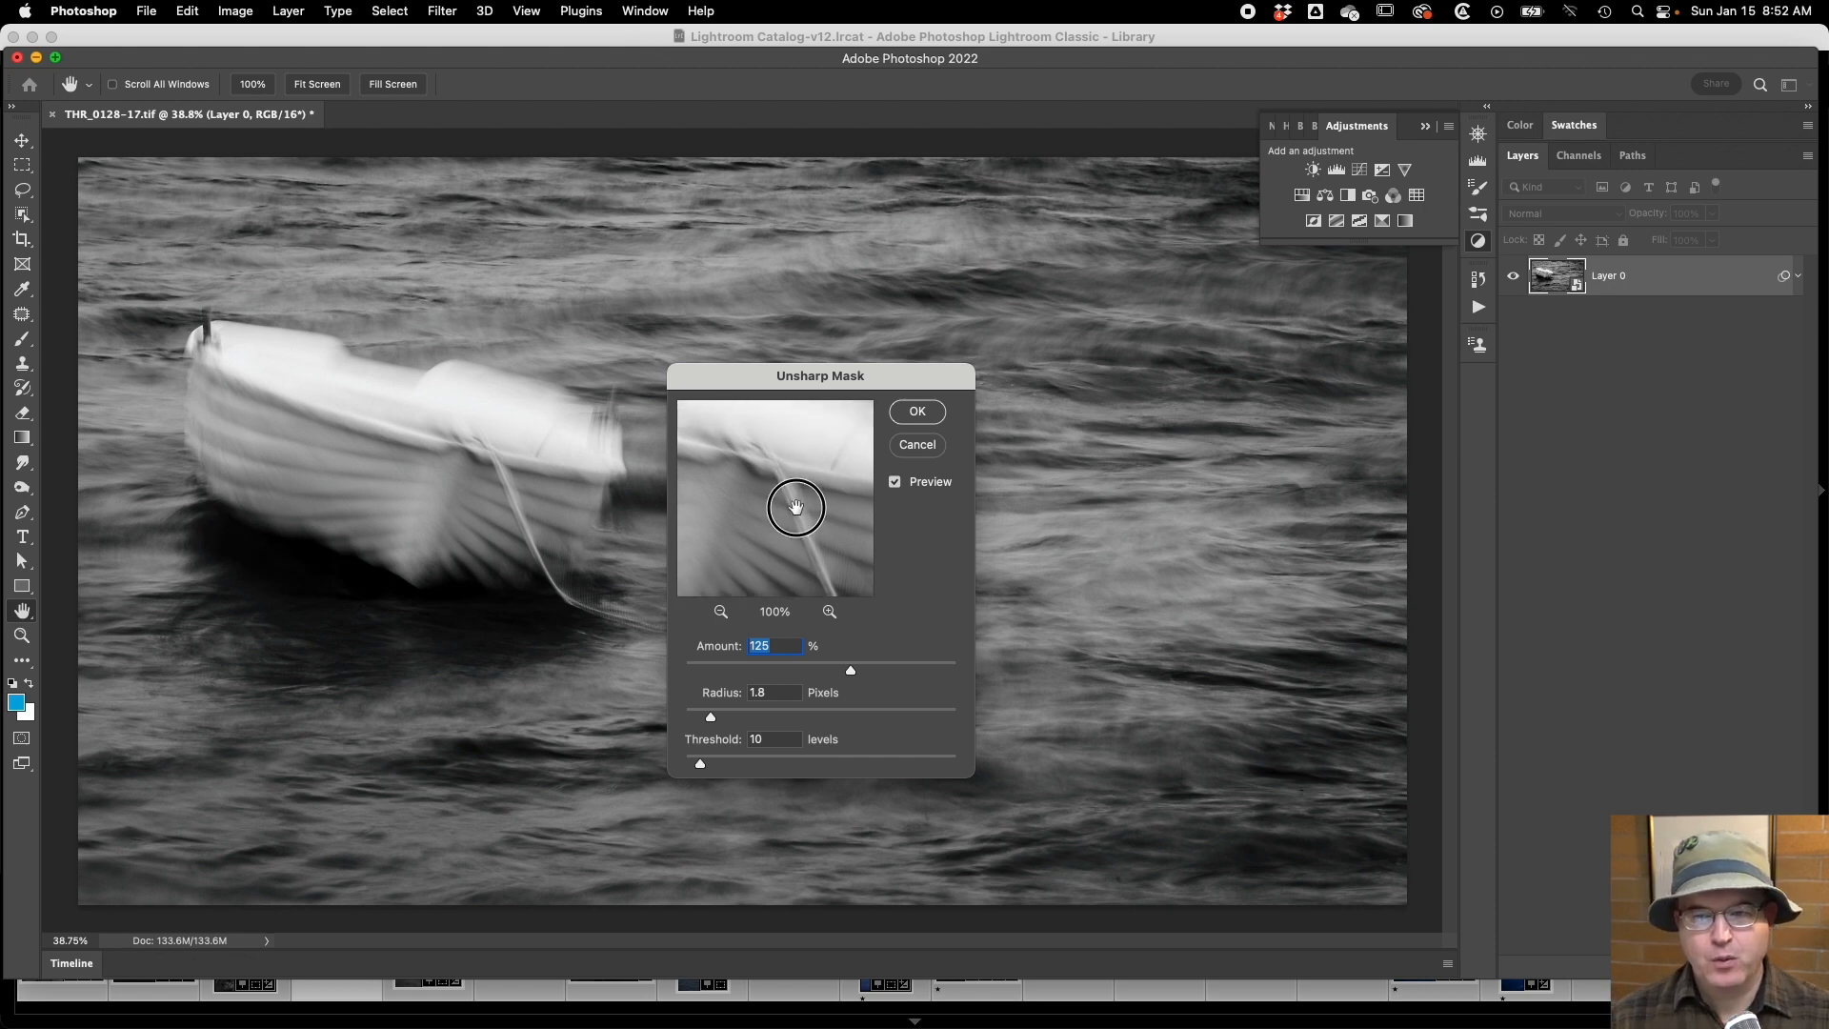
left_click(1105, 500)
left_click(727, 523)
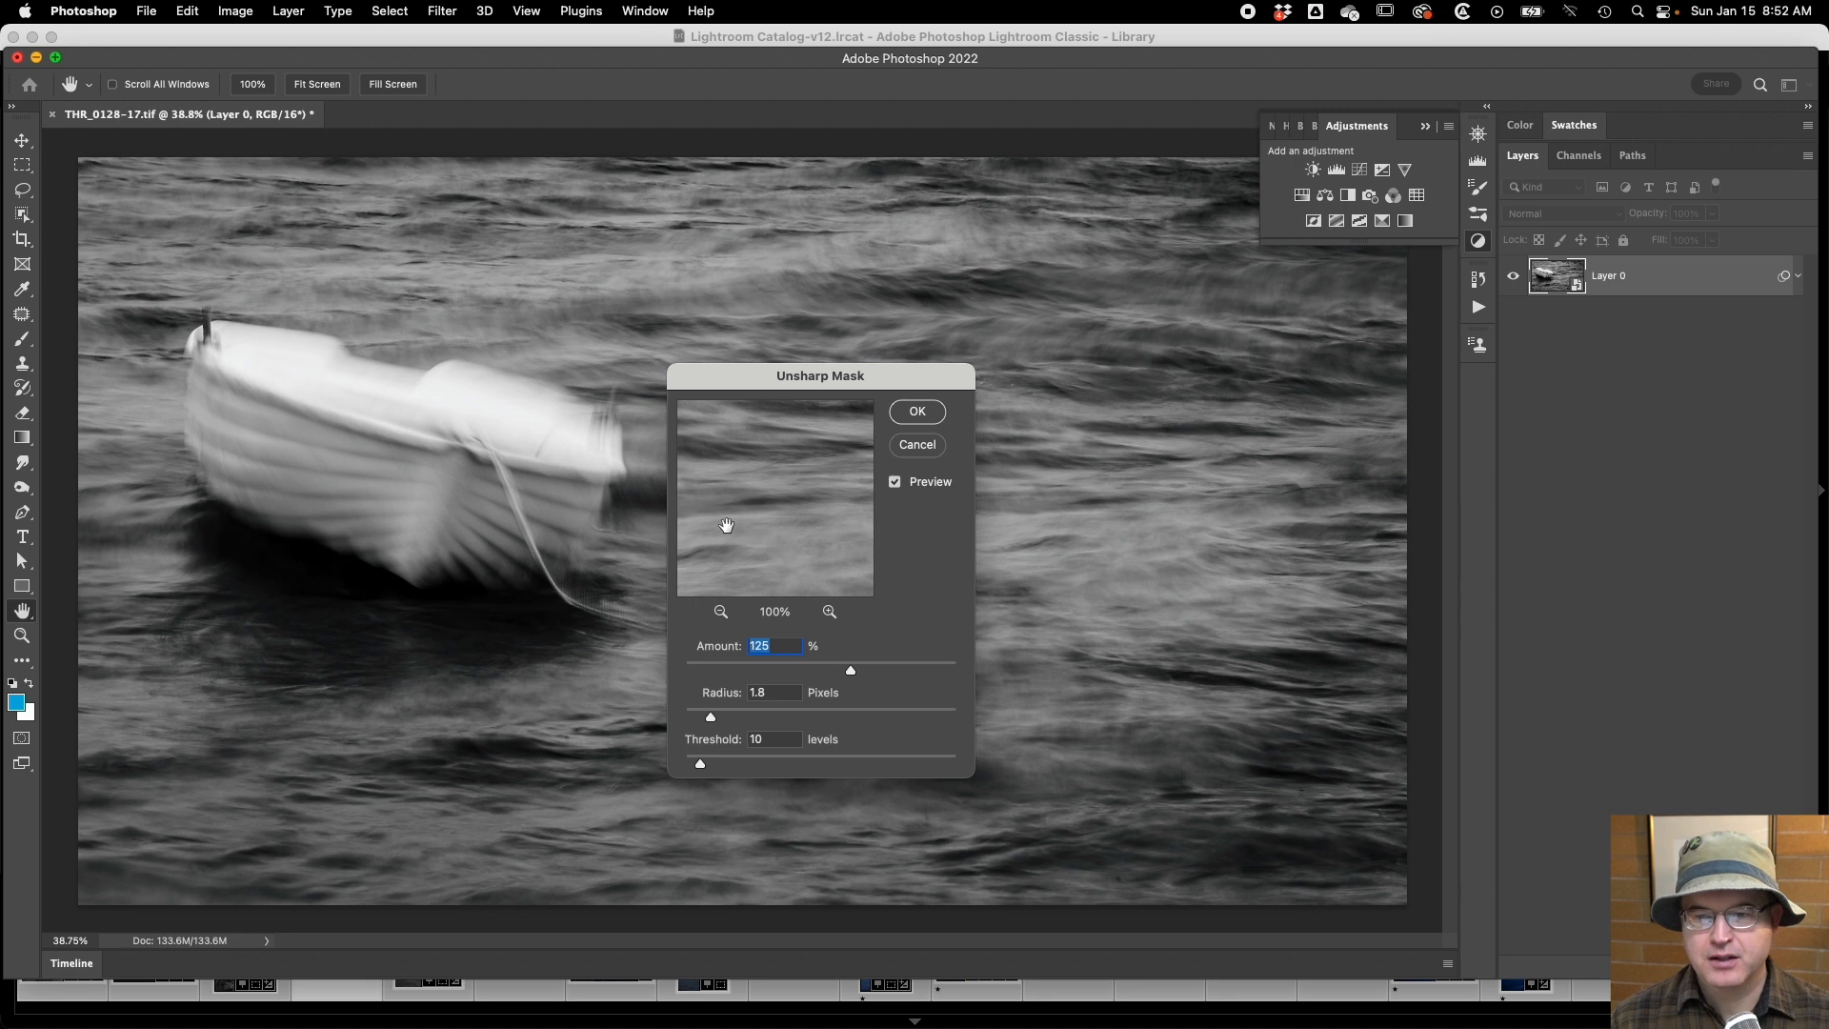
left_click(772, 477)
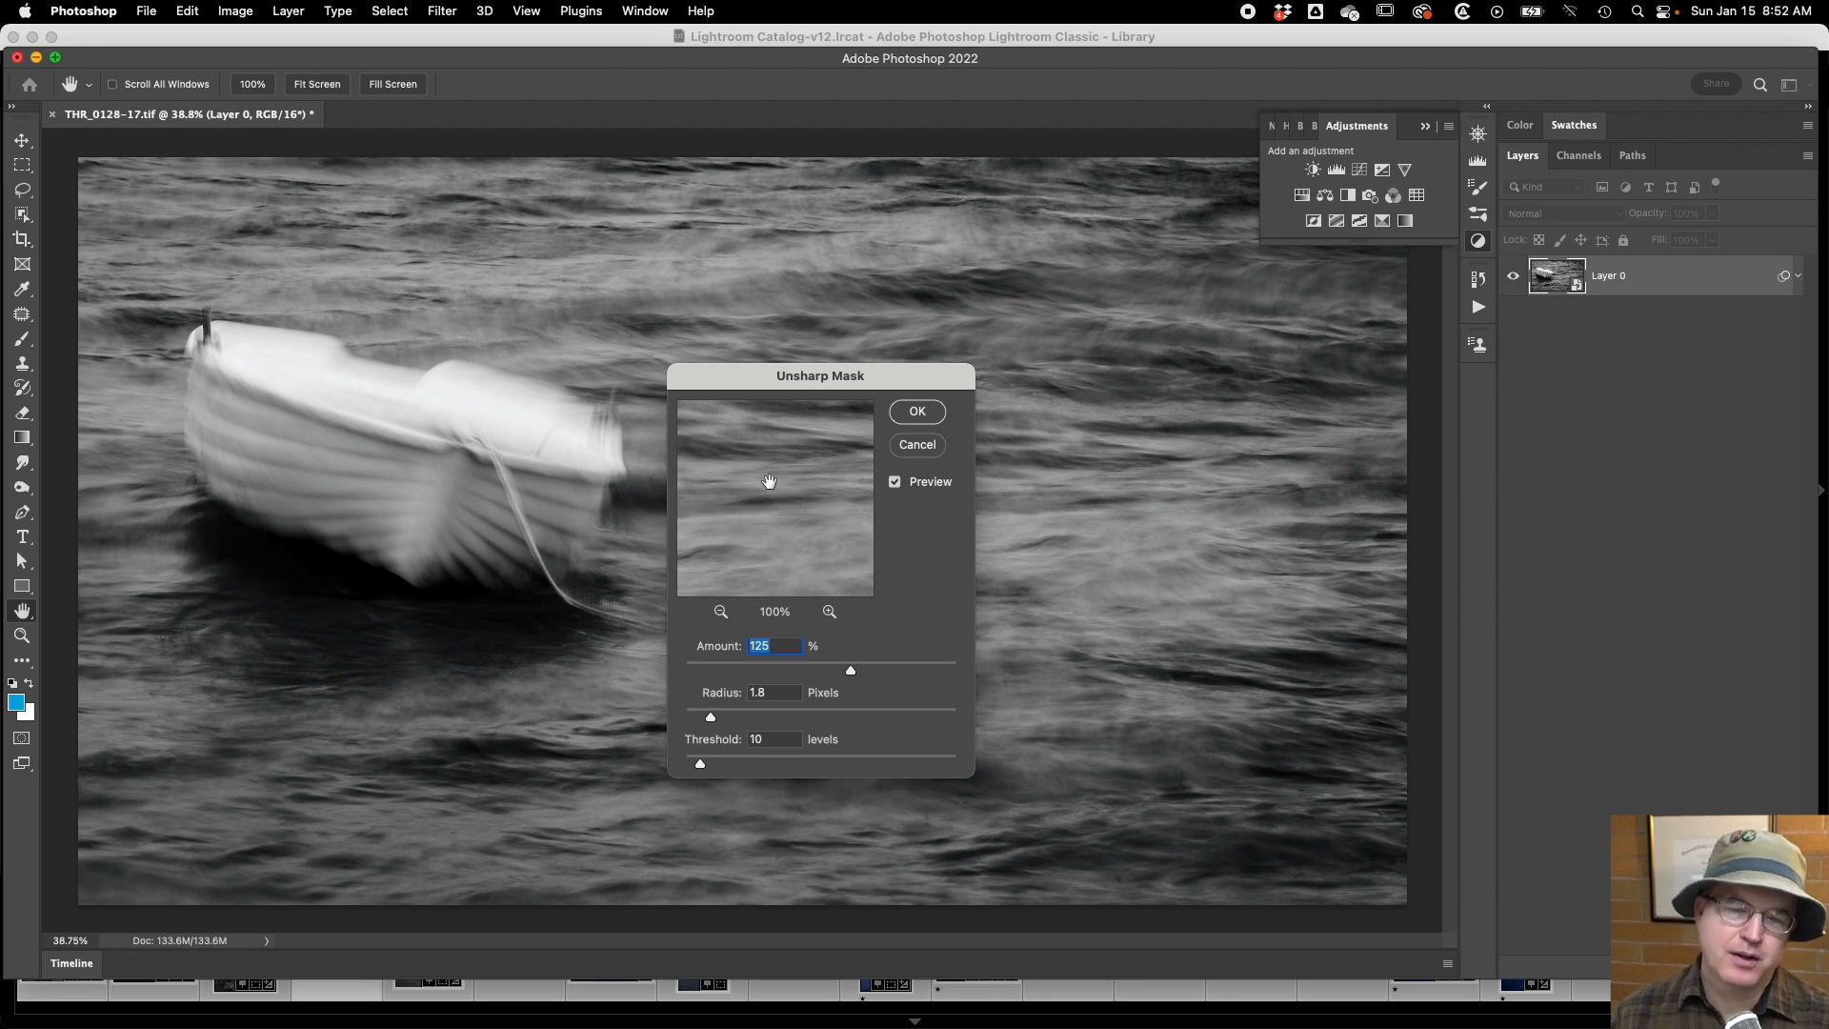
left_click(573, 598)
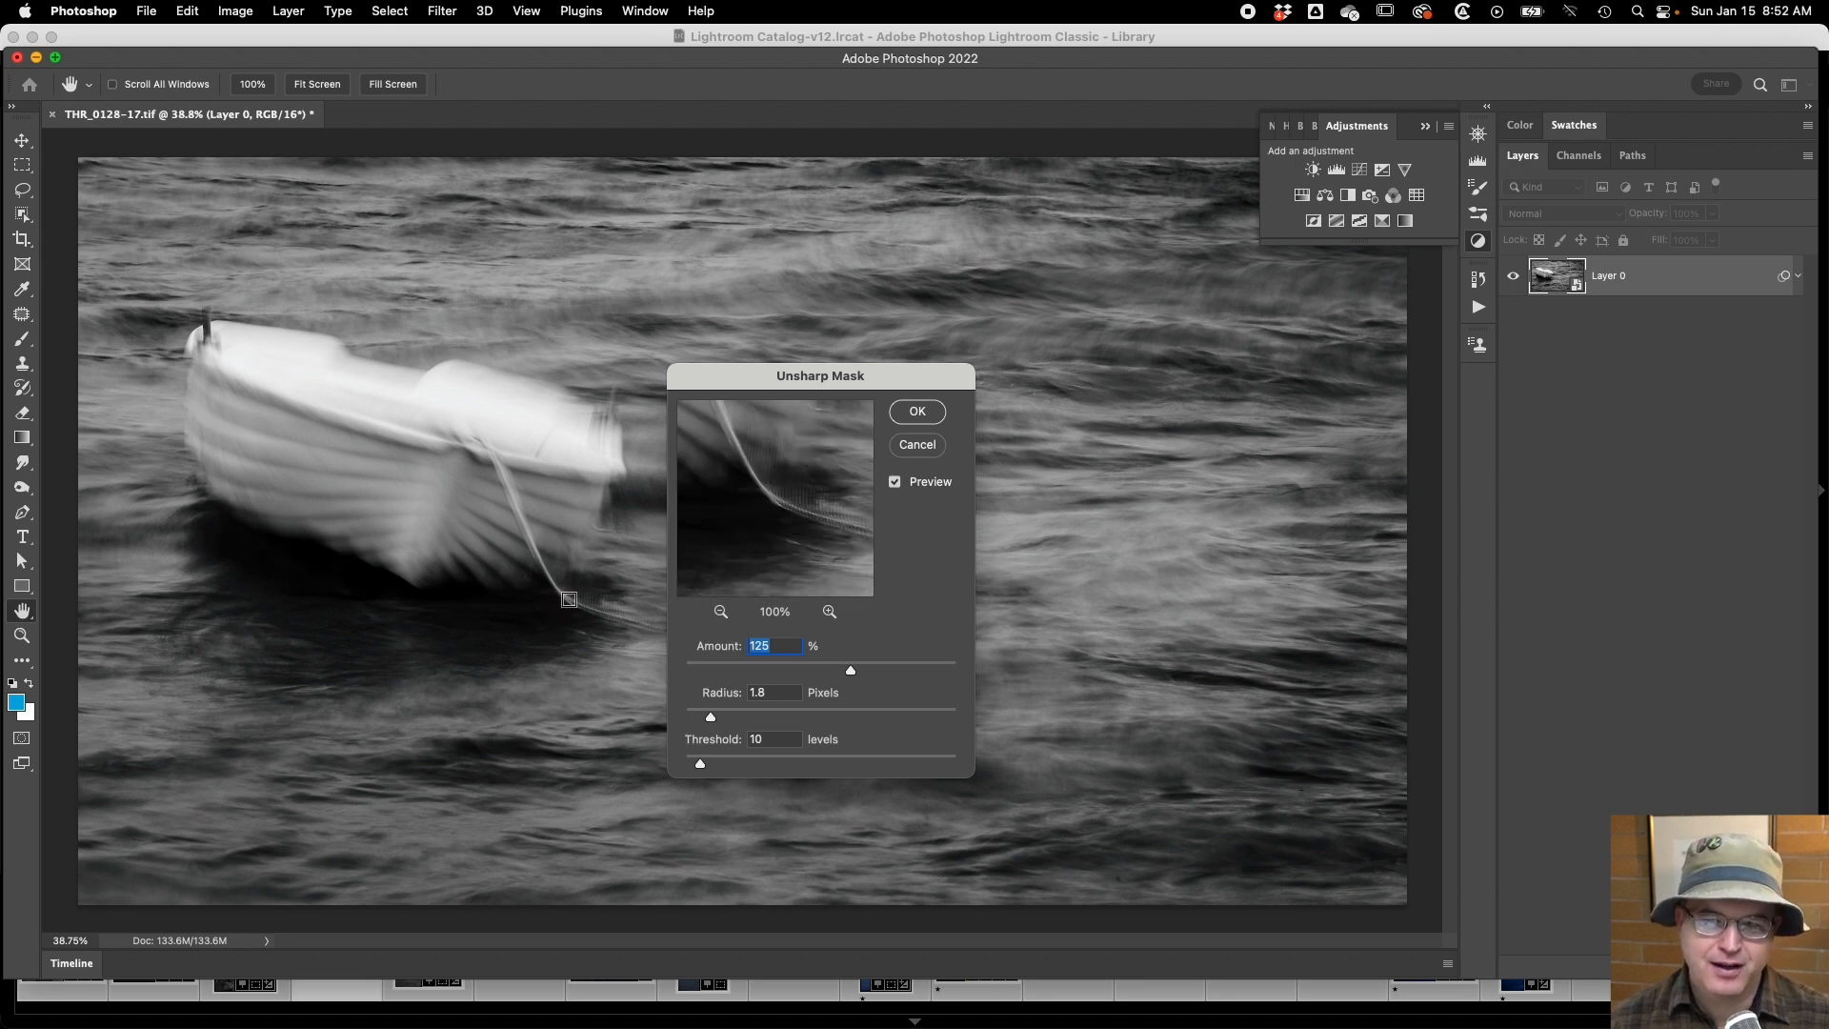
left_click(774, 526)
left_click(779, 521)
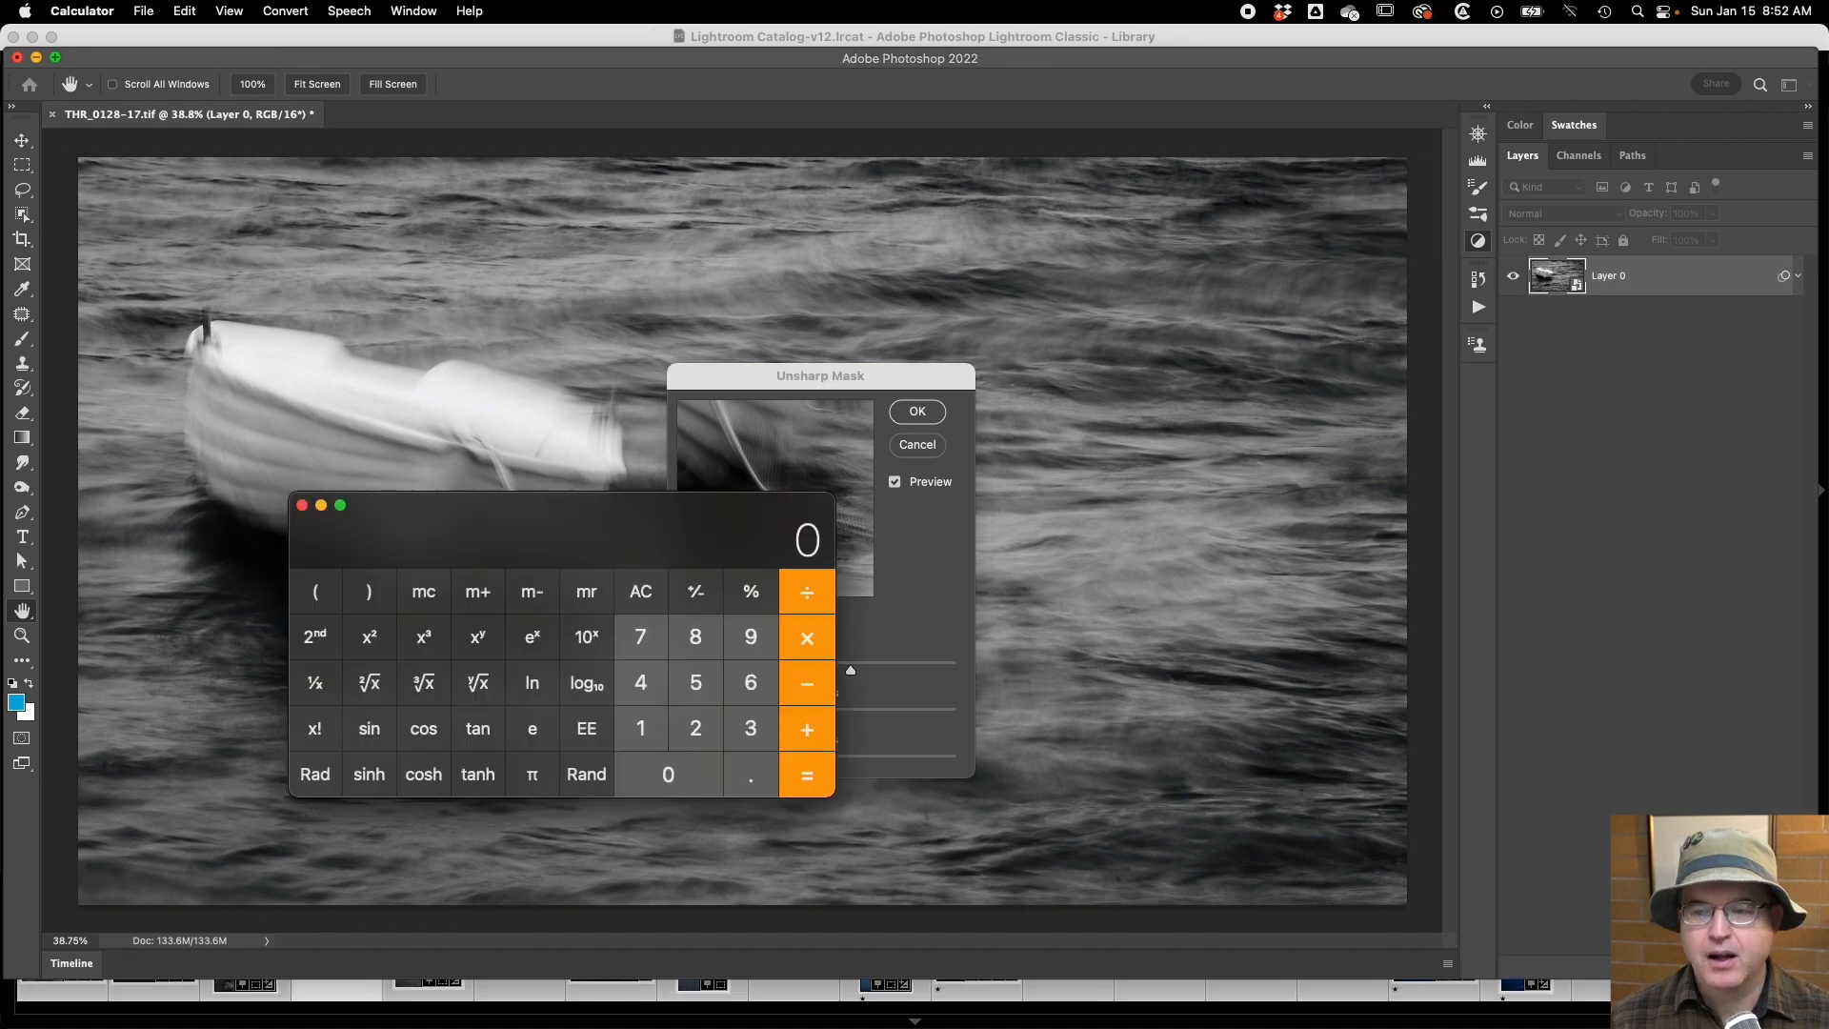
Switch to Calculator, keep it clear of the Unsharp Mask settings, multiply 360 by 0.01, divide the result by 2, and move it away.
left_click_drag(461, 518, 232, 555)
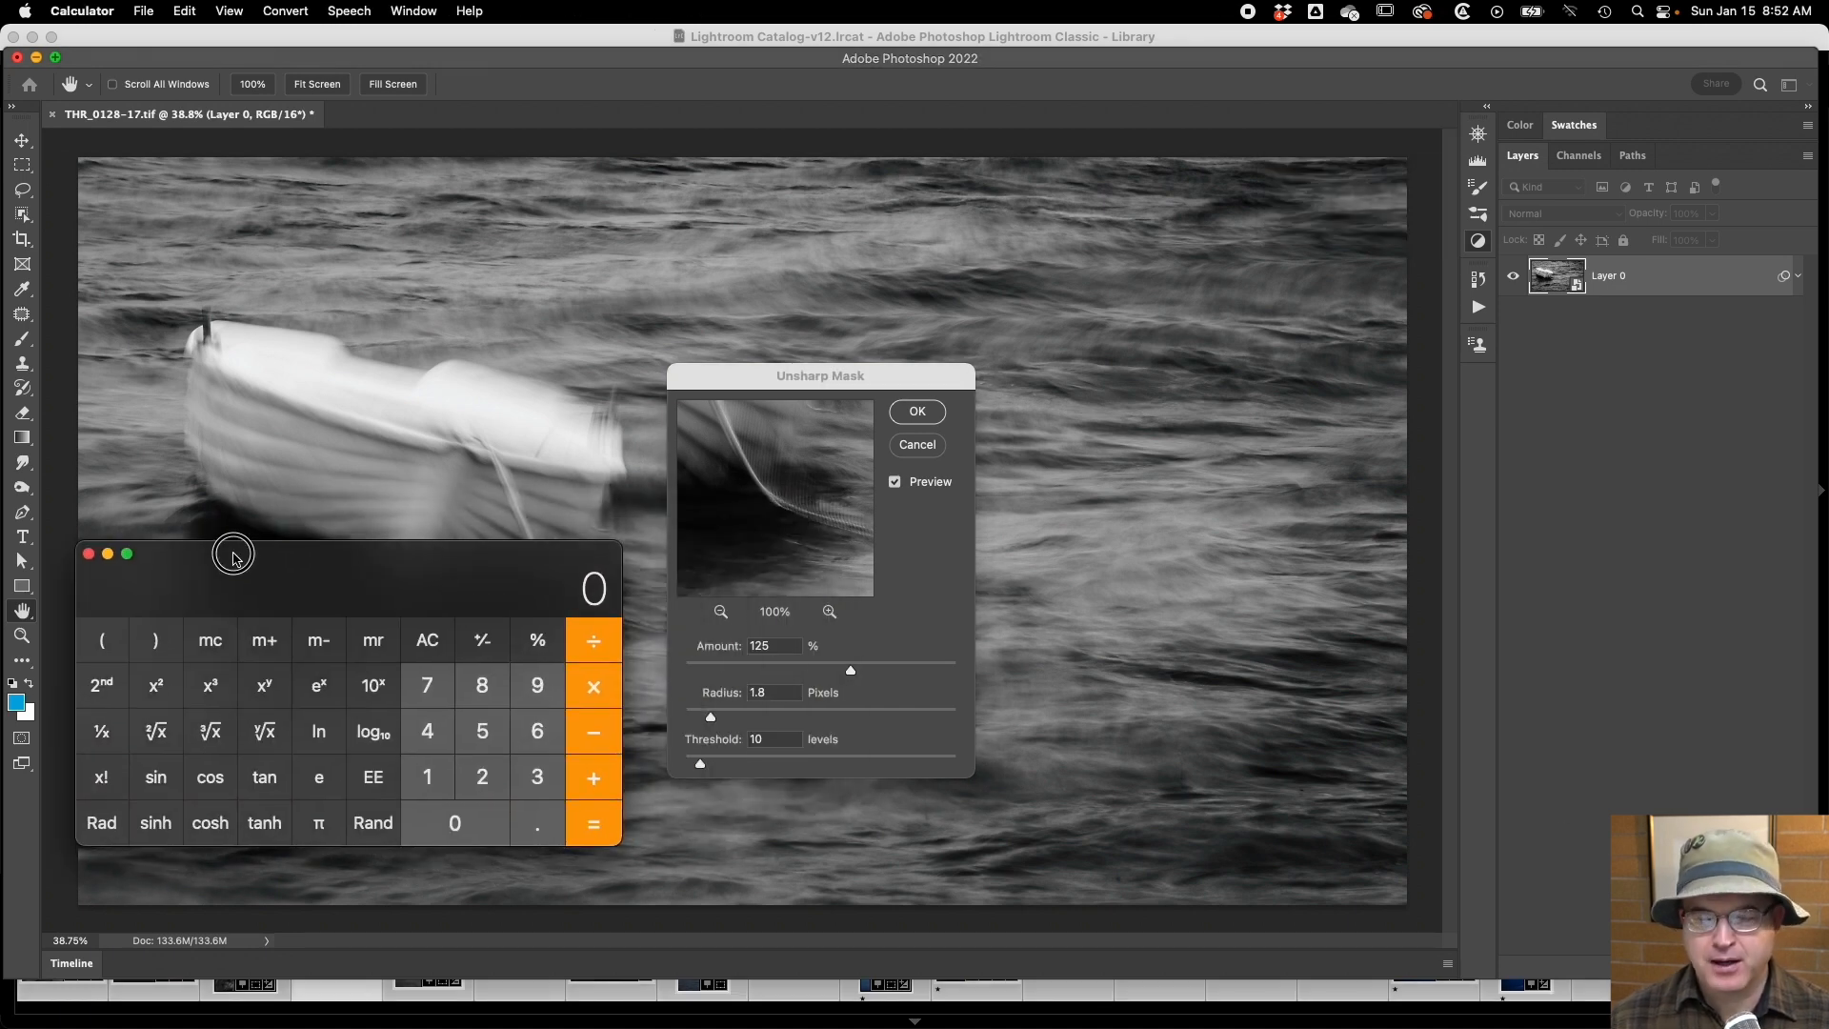
type("360")
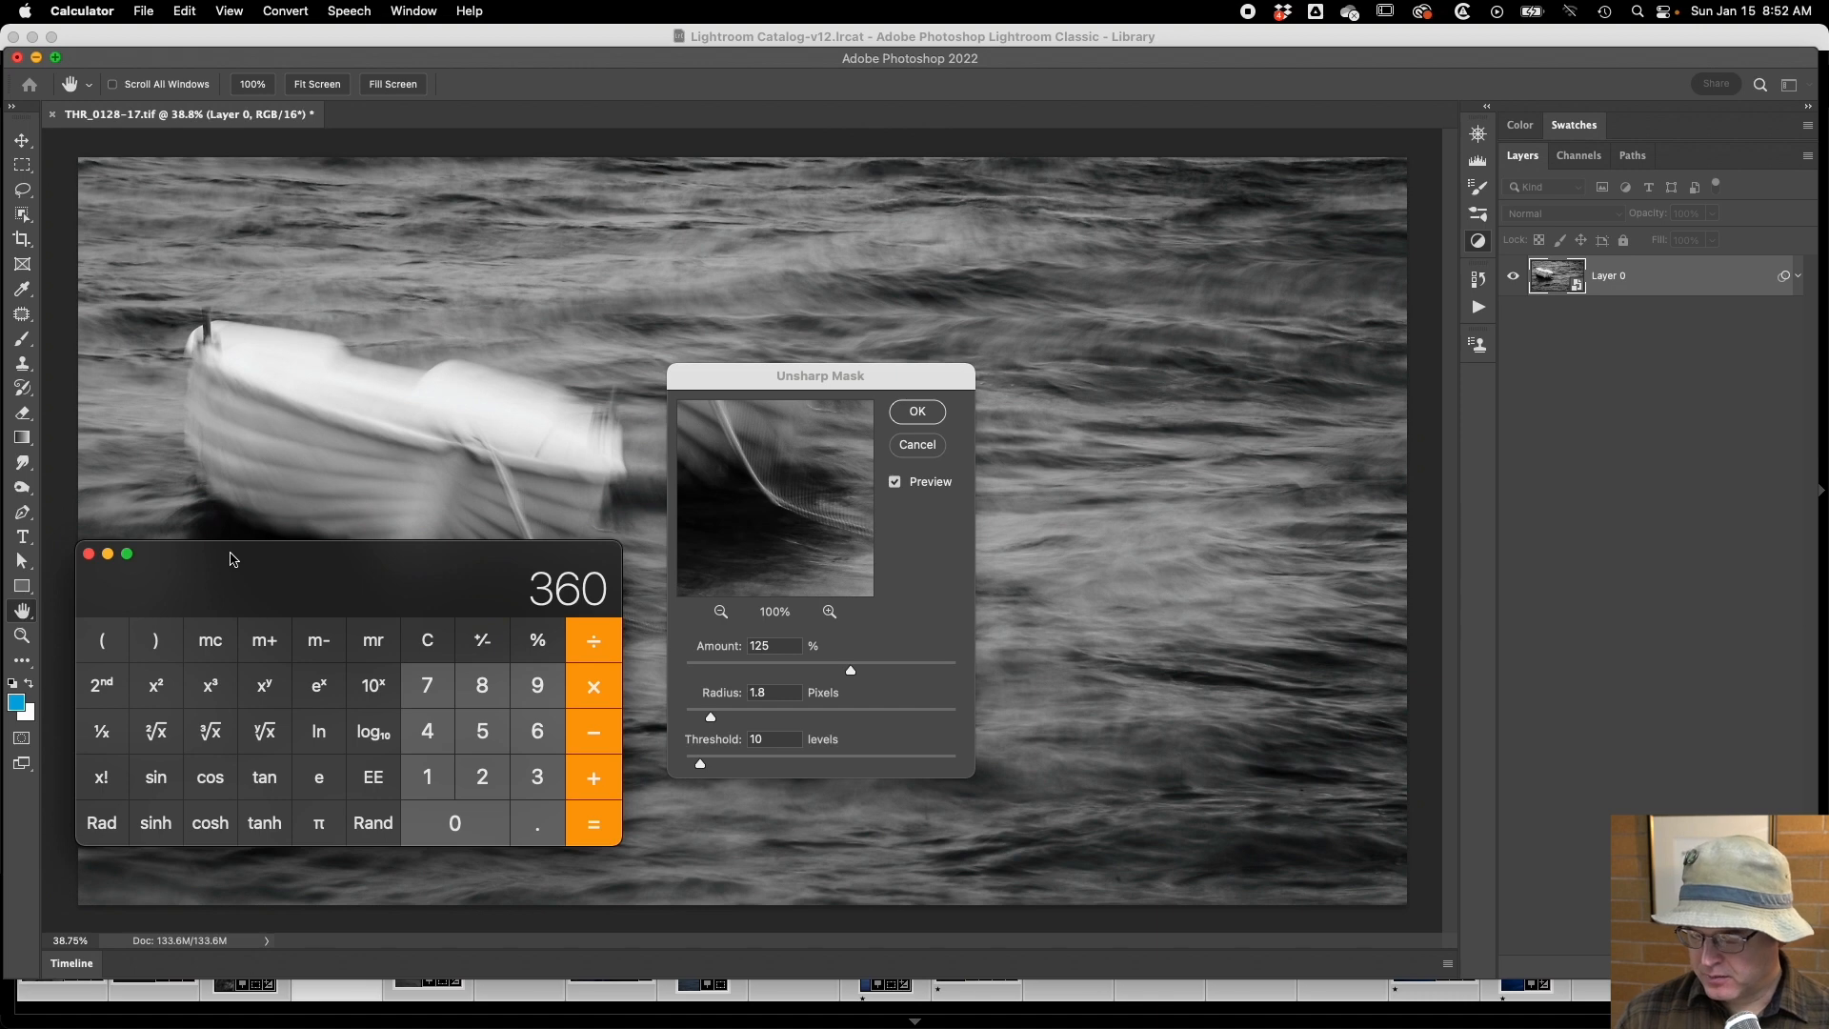
type("0.01")
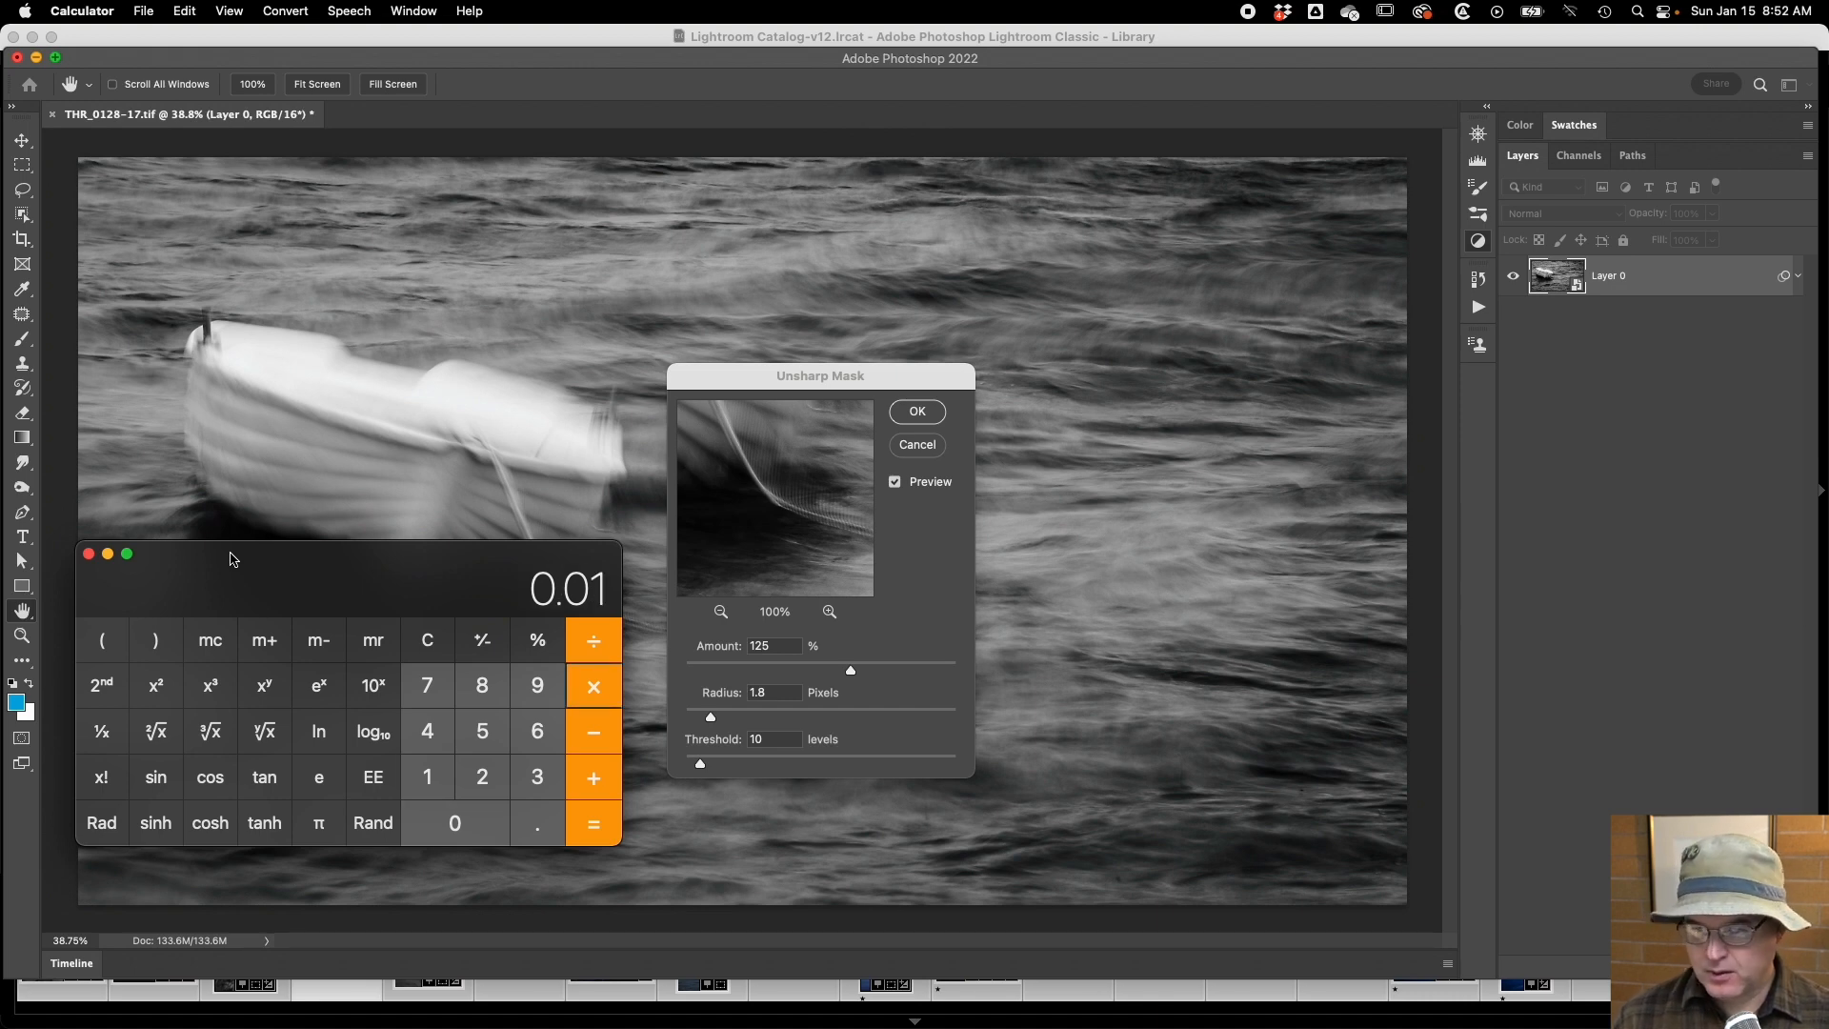
key("Return")
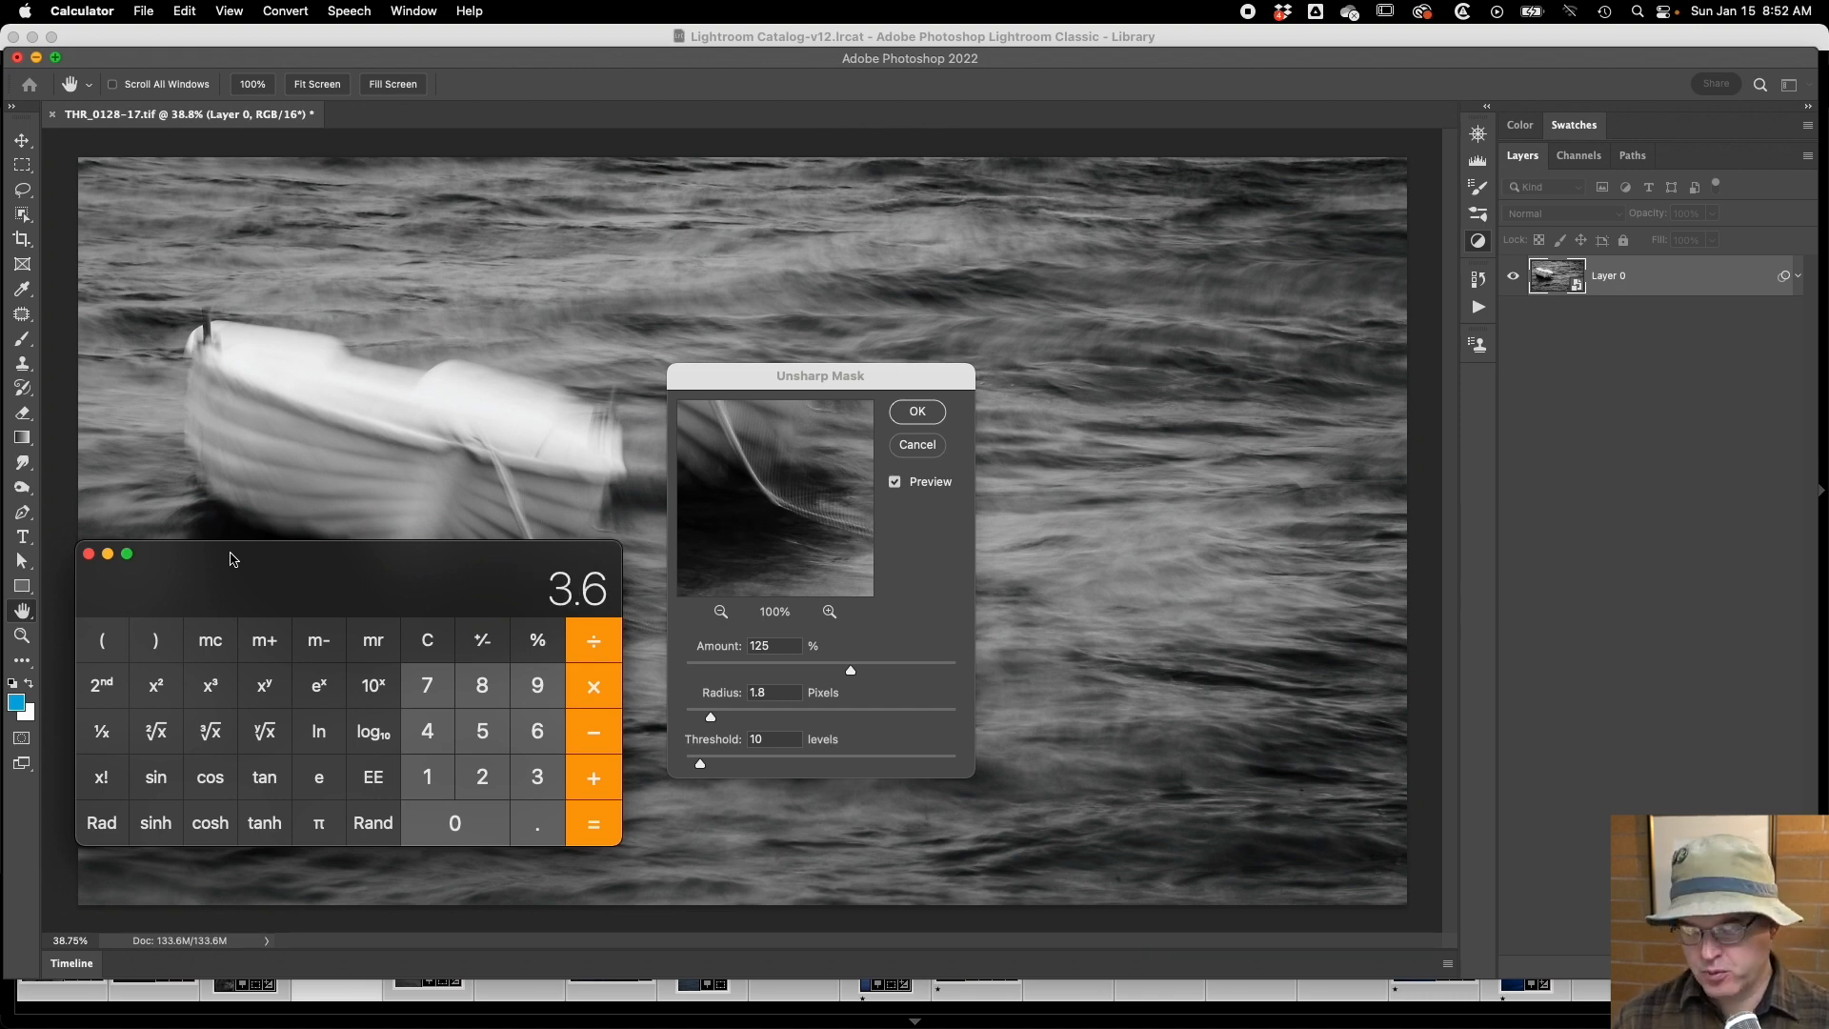
type("/2")
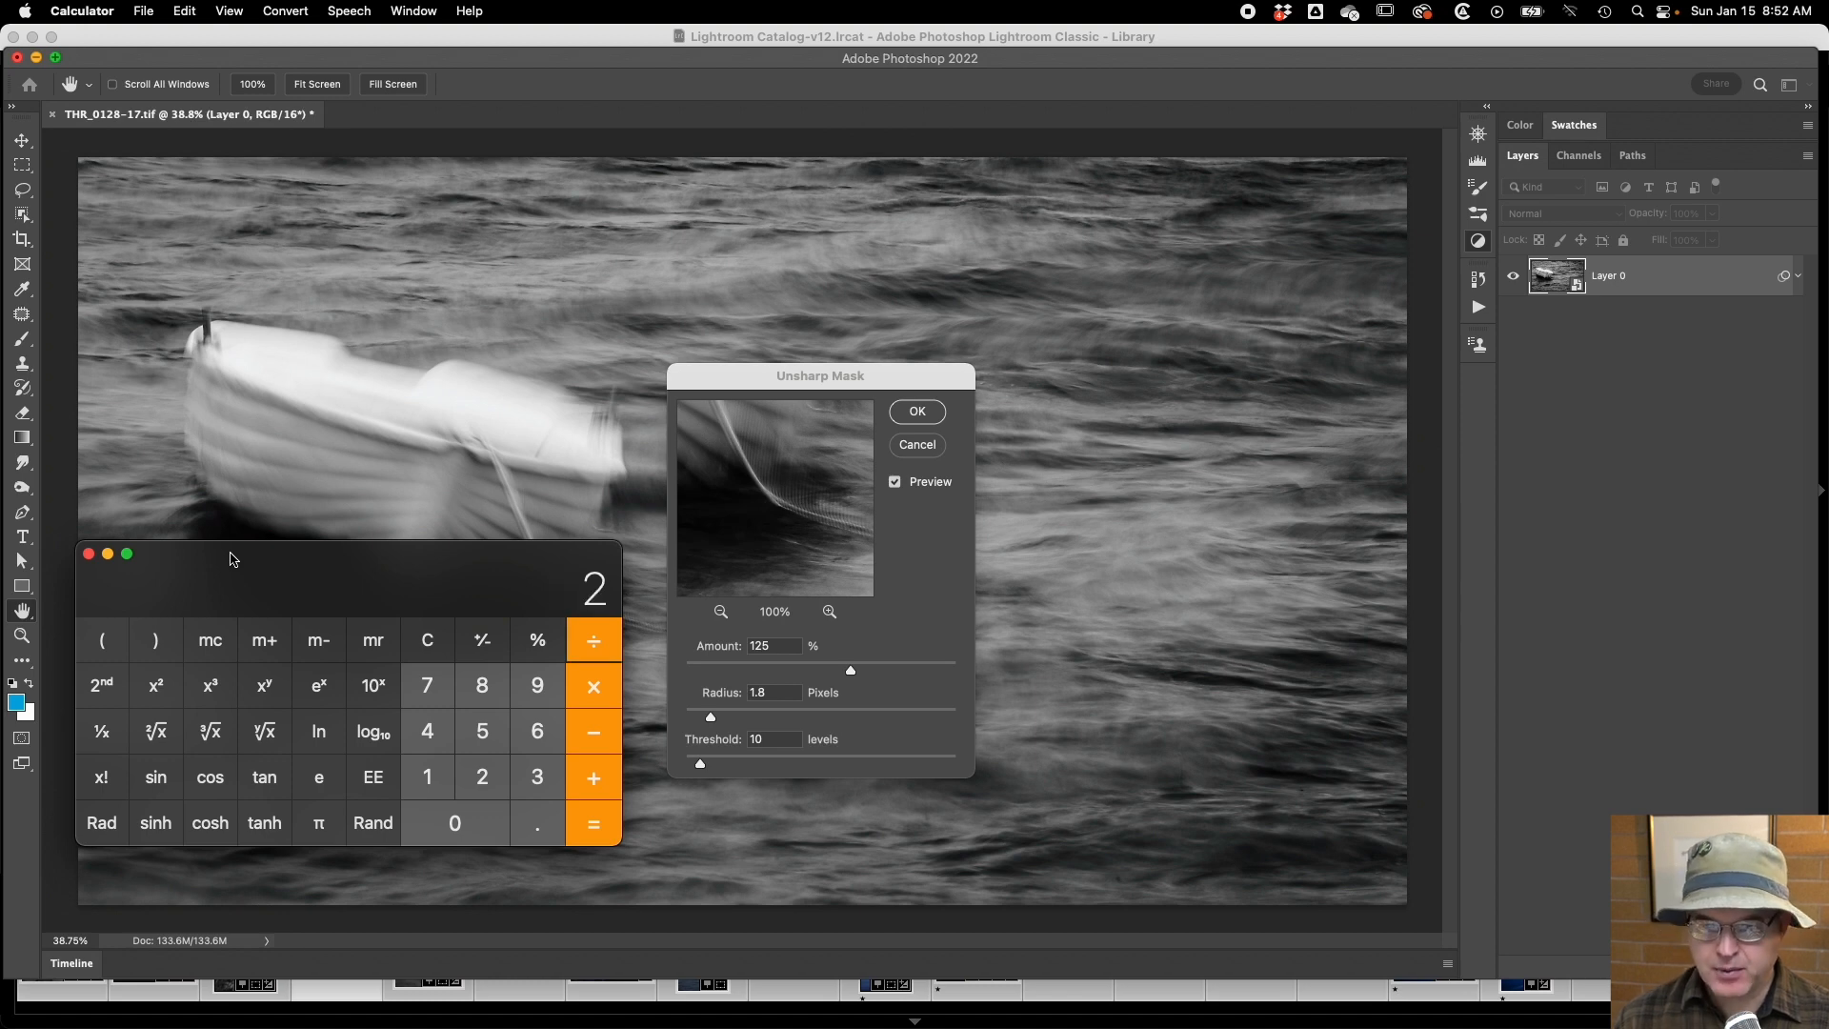
key("Return")
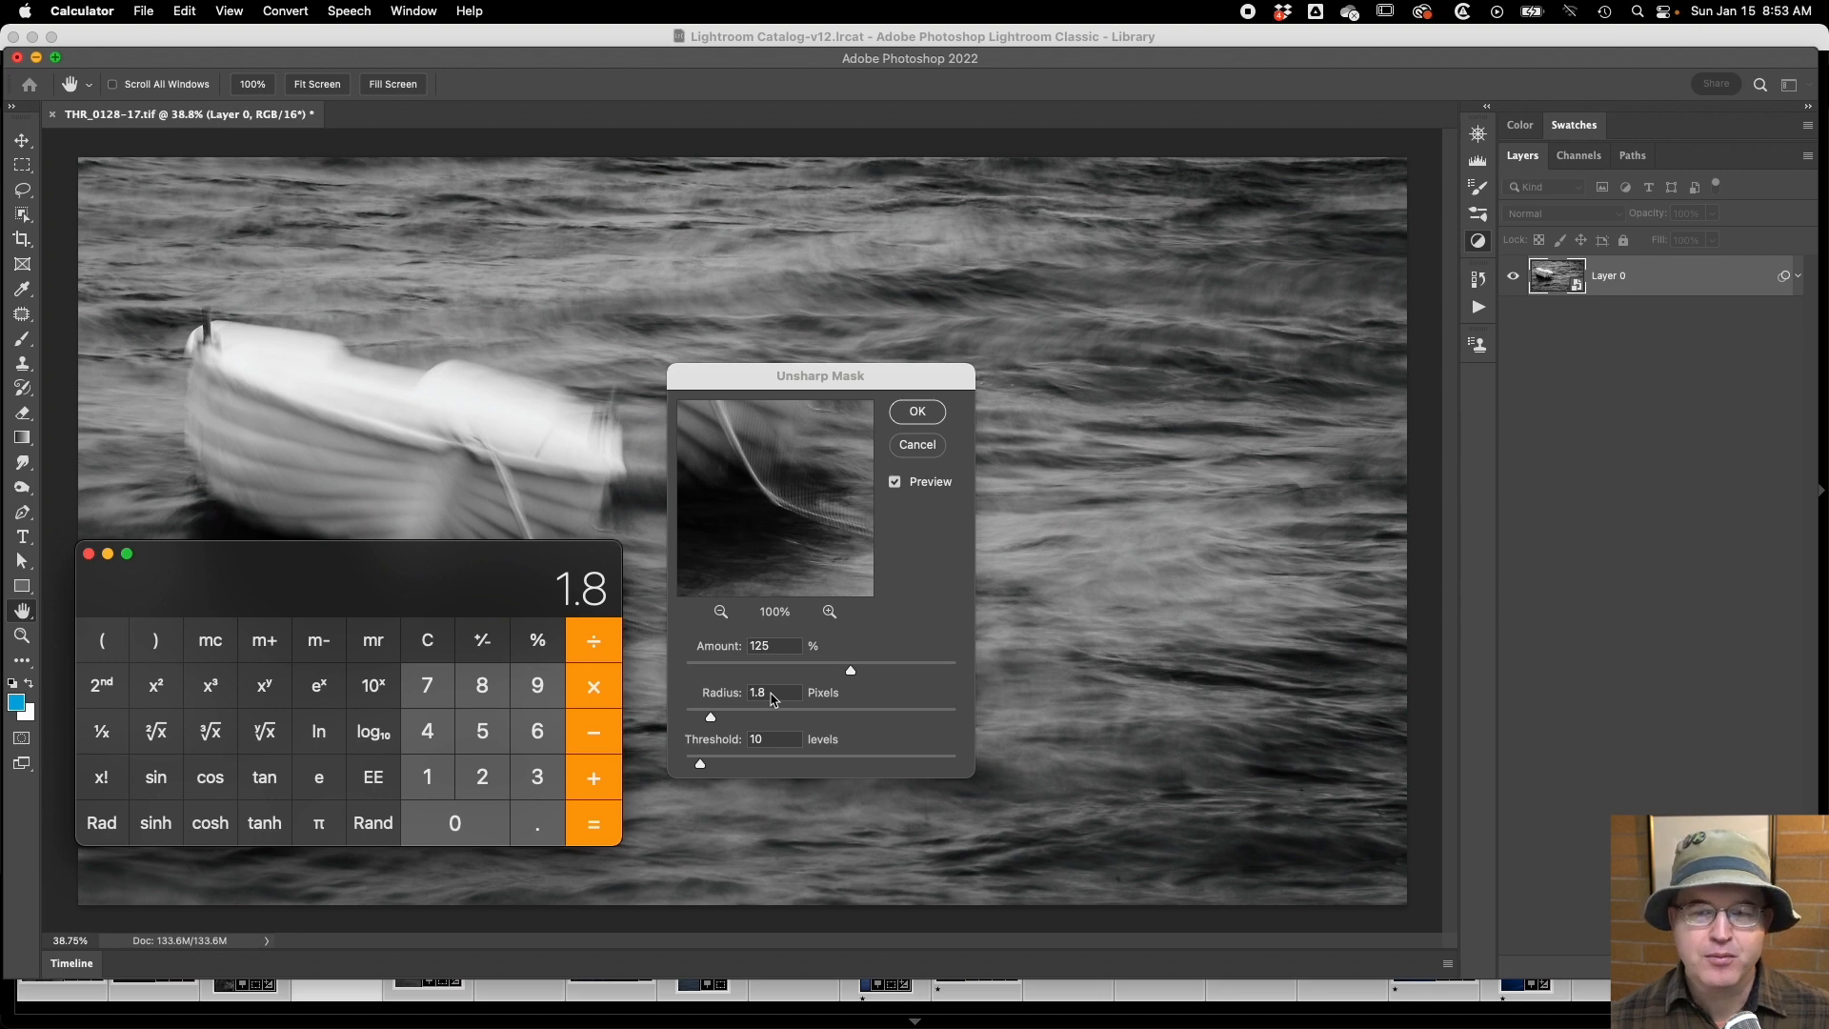
left_click_drag(306, 553, 807, 1027)
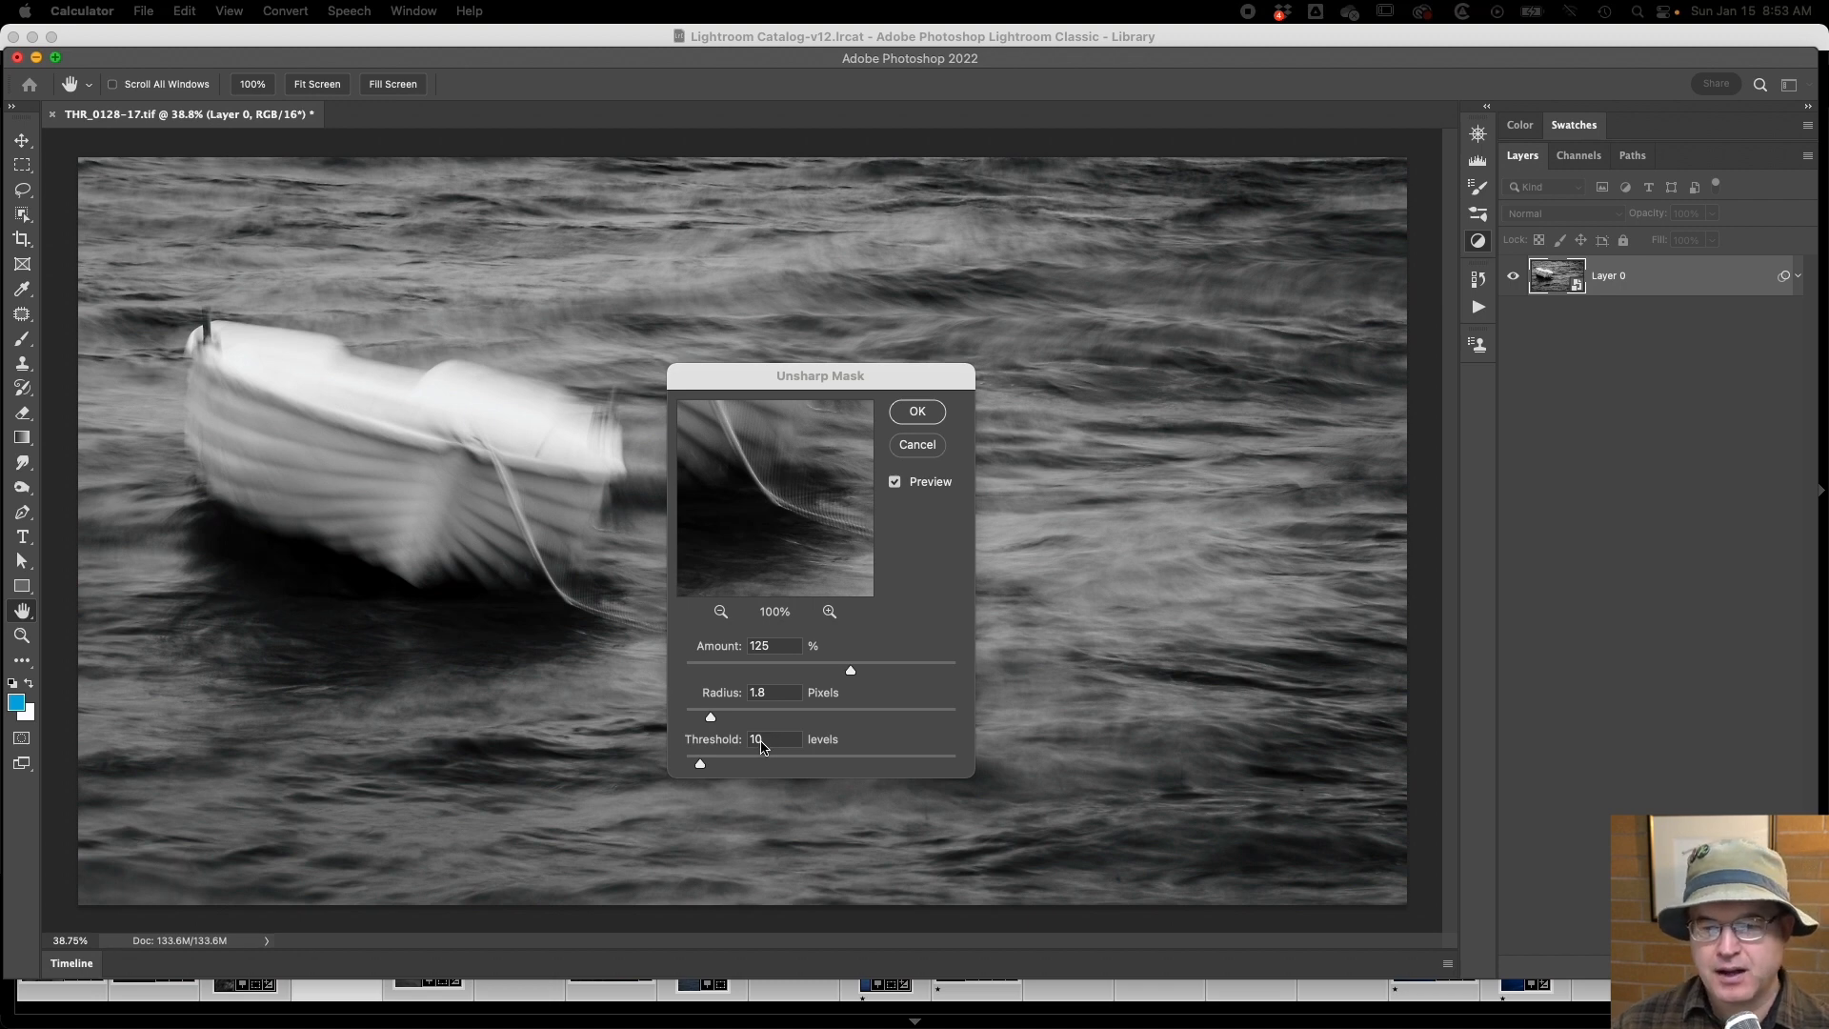
Set the Unsharp Mask amount to 300% and compare the before-and-after preview around the end of the rope.
left_click(768, 742)
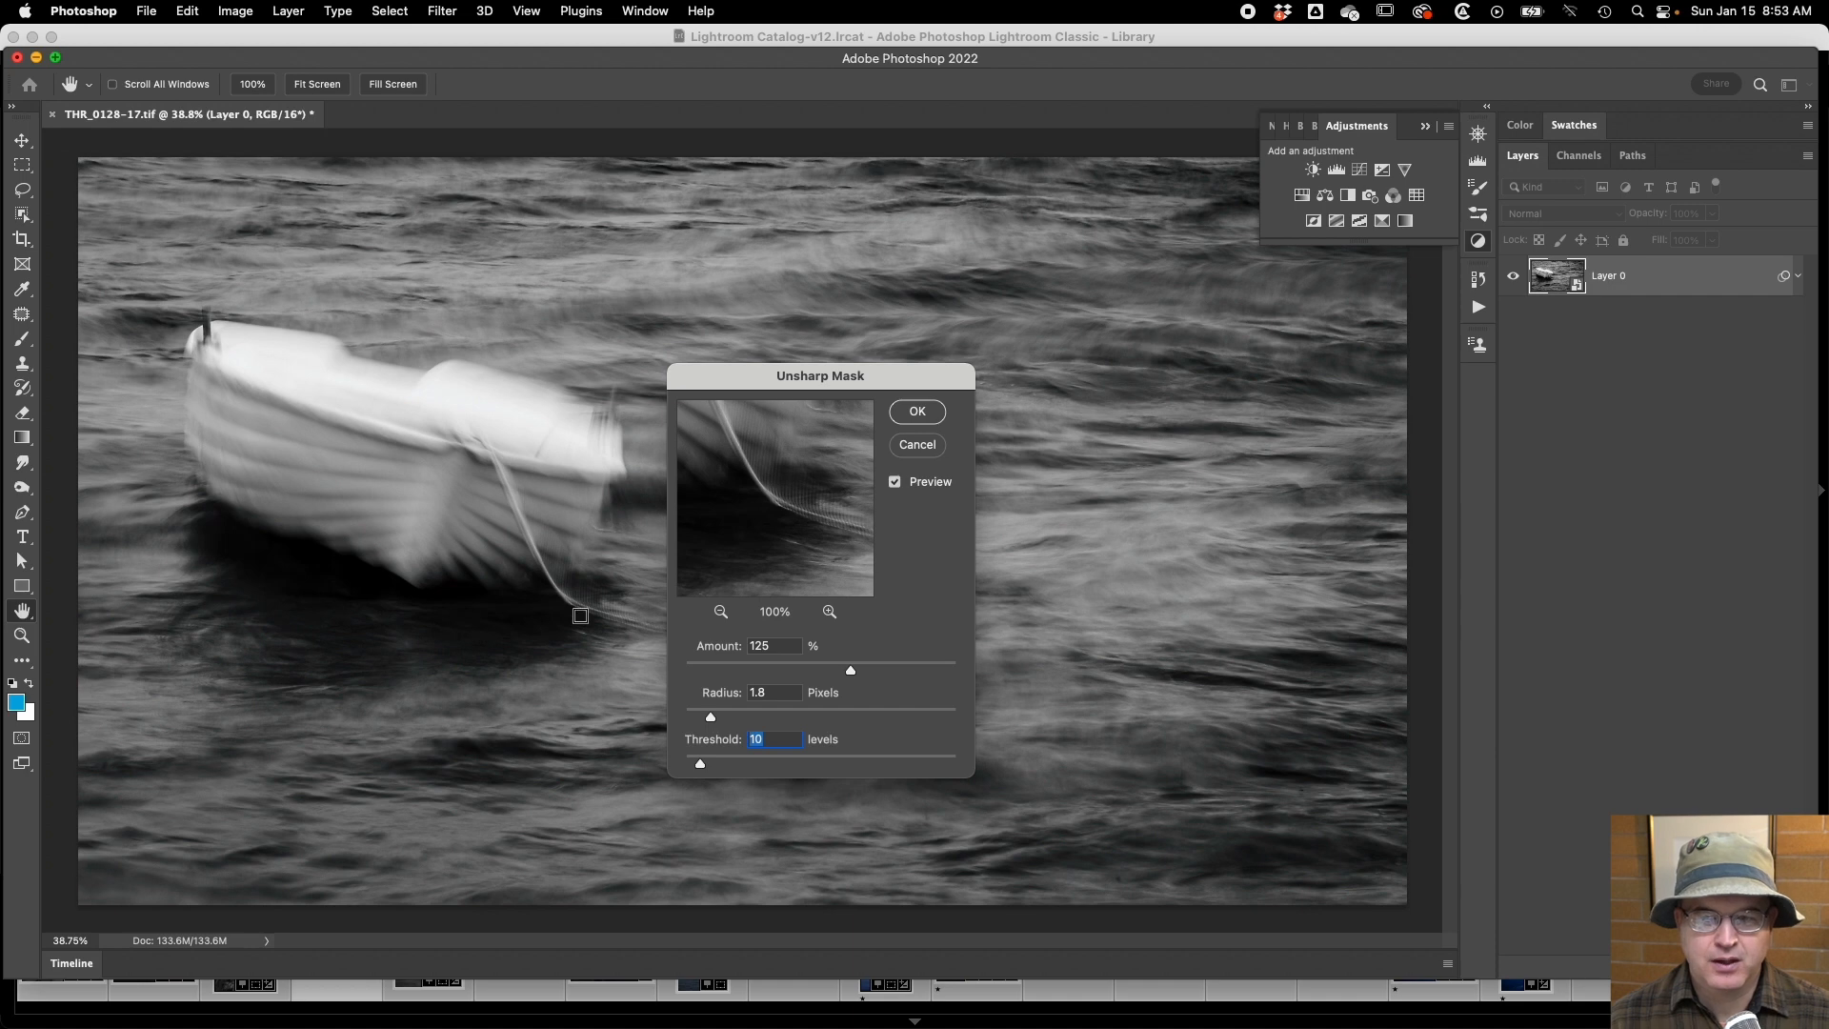
left_click(755, 647)
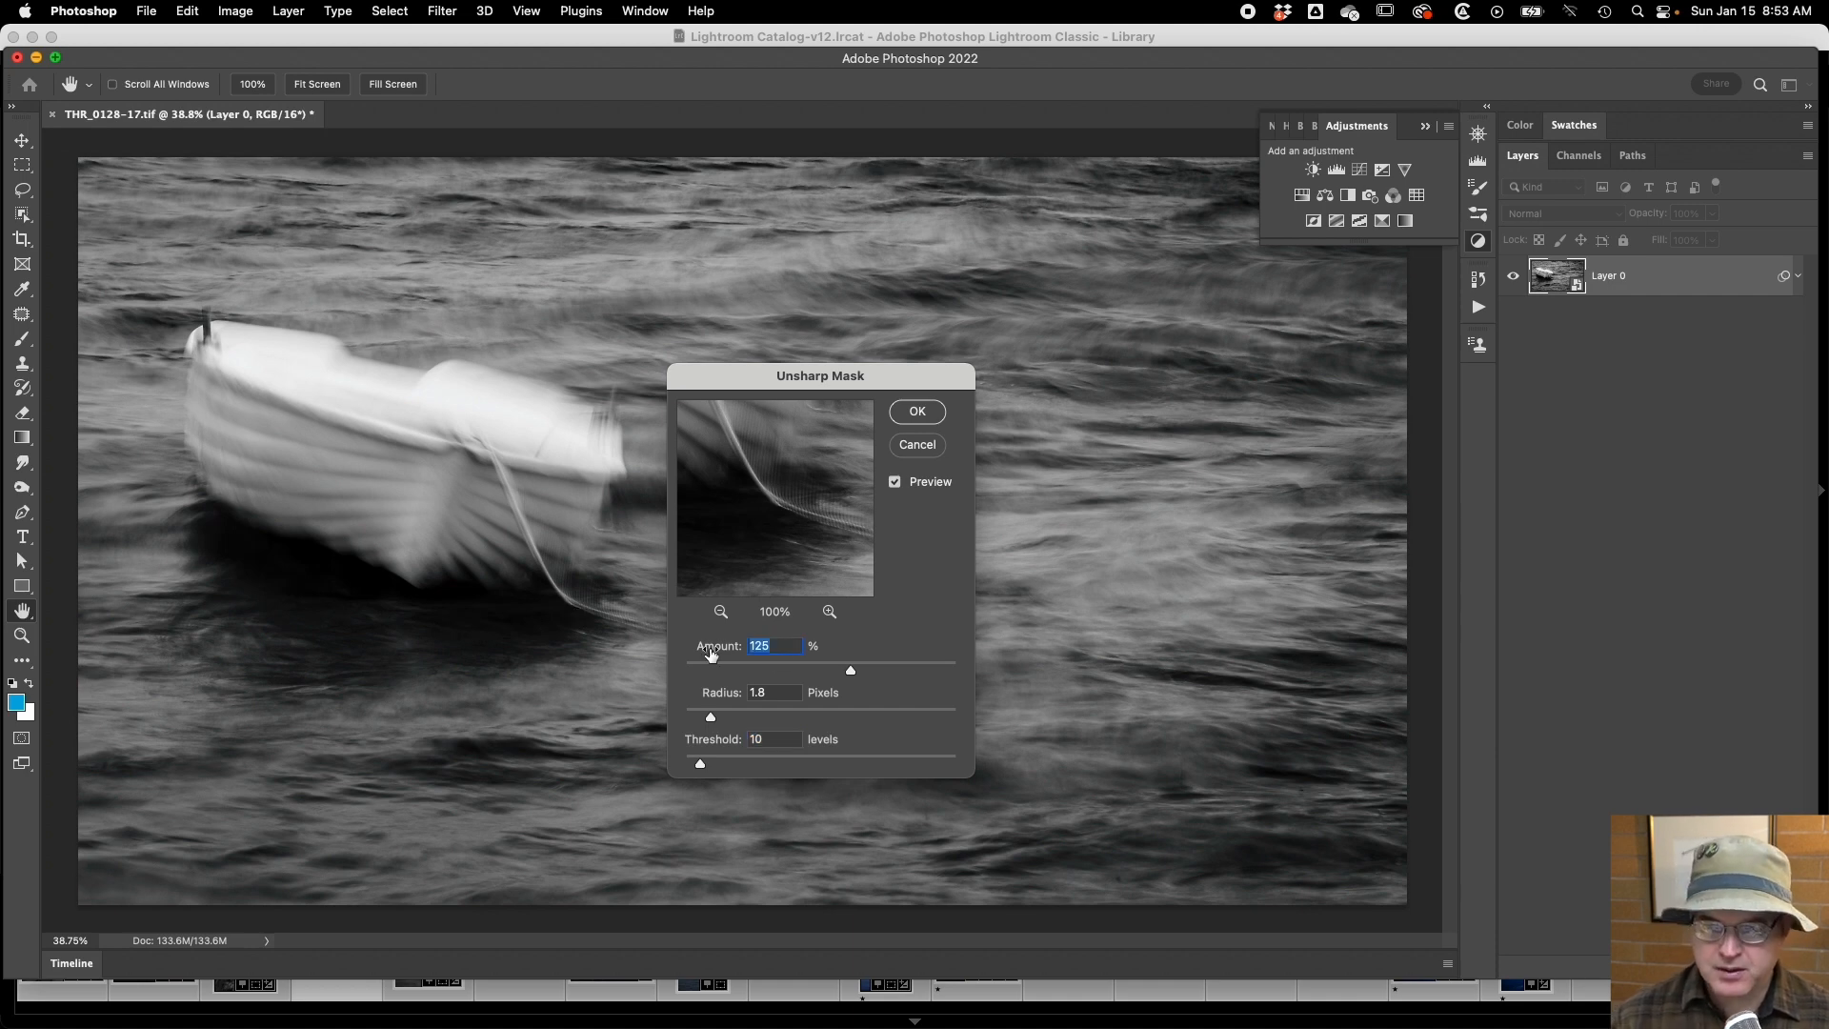
type("300")
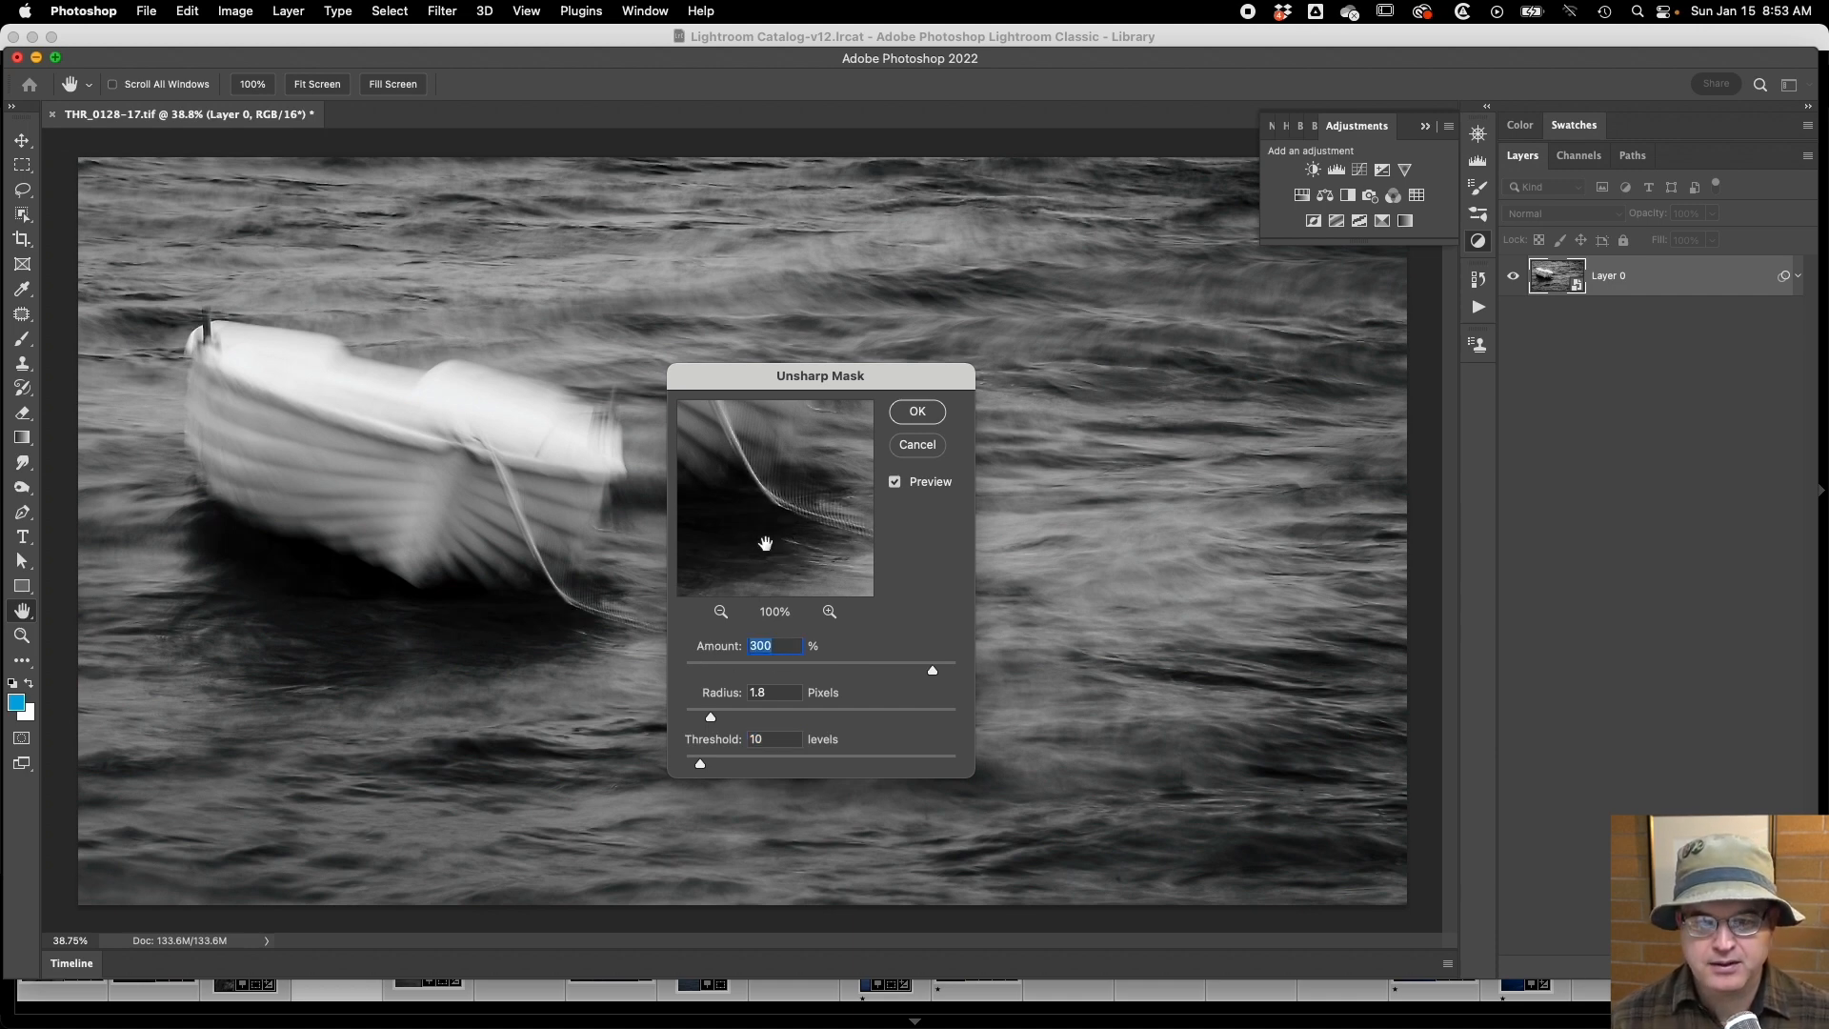
left_click_drag(800, 531, 740, 536)
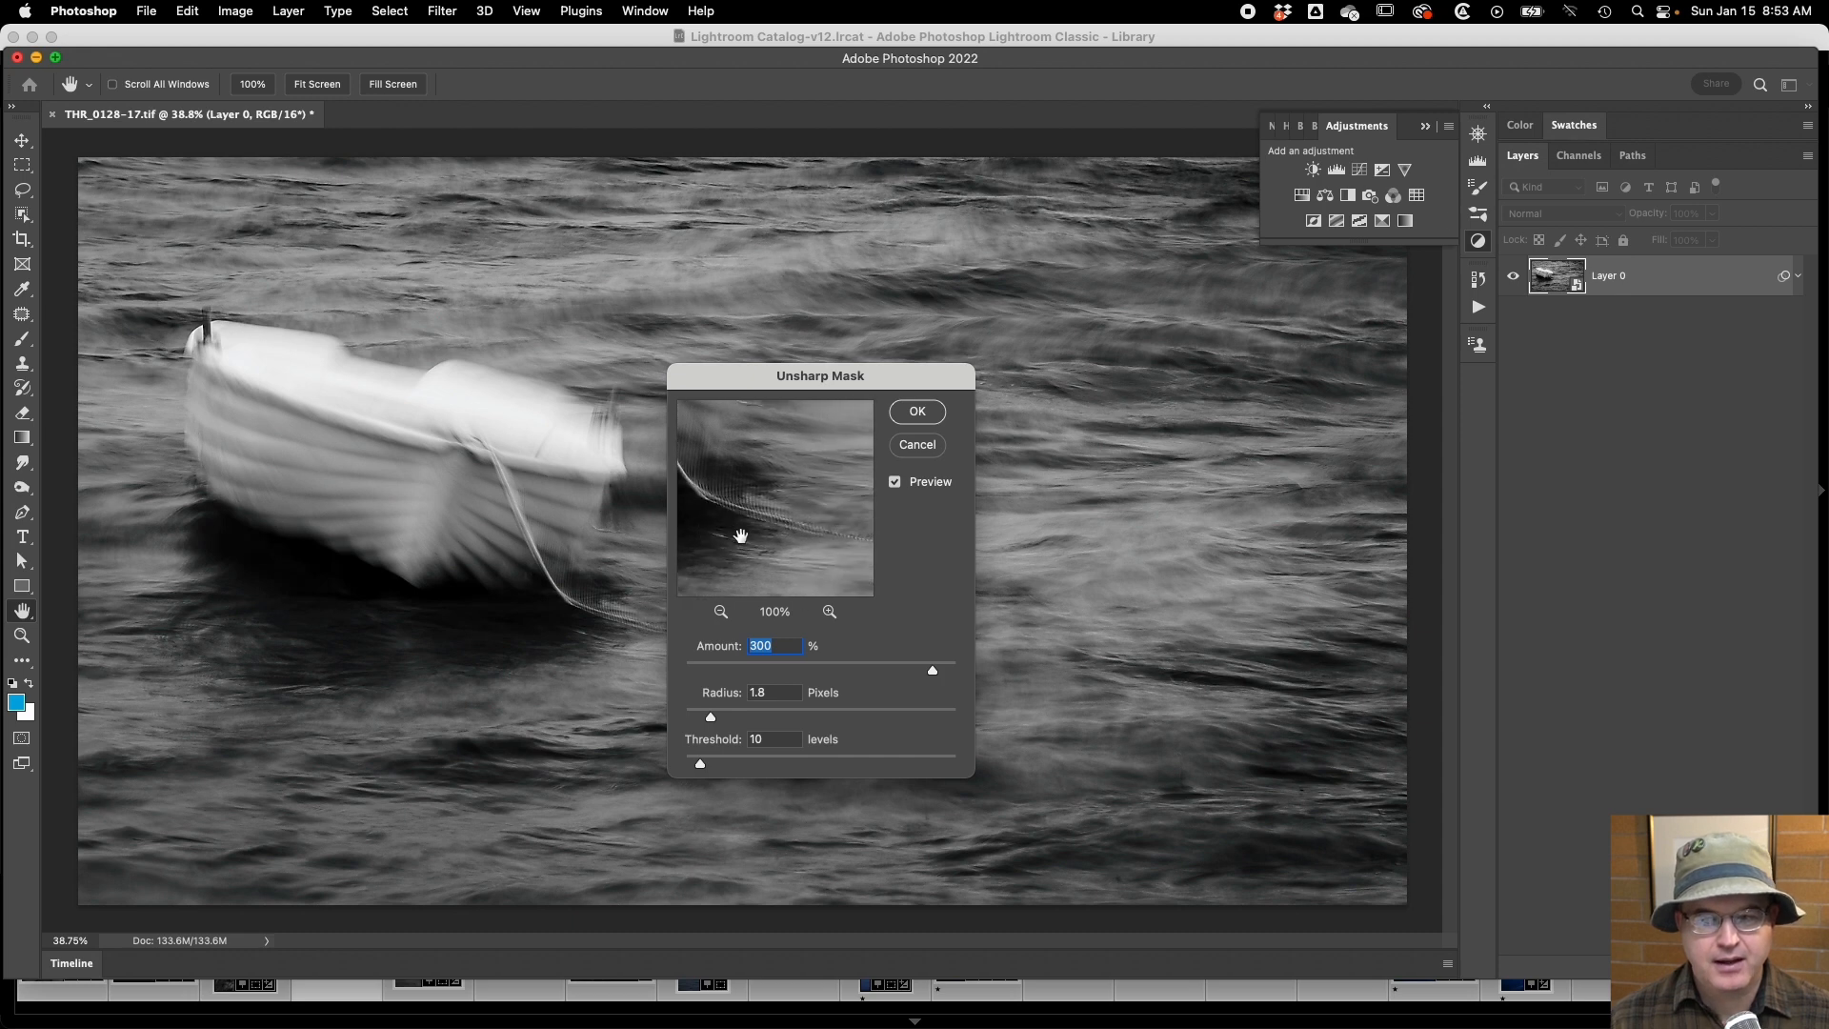
left_click(757, 534)
left_click(757, 539)
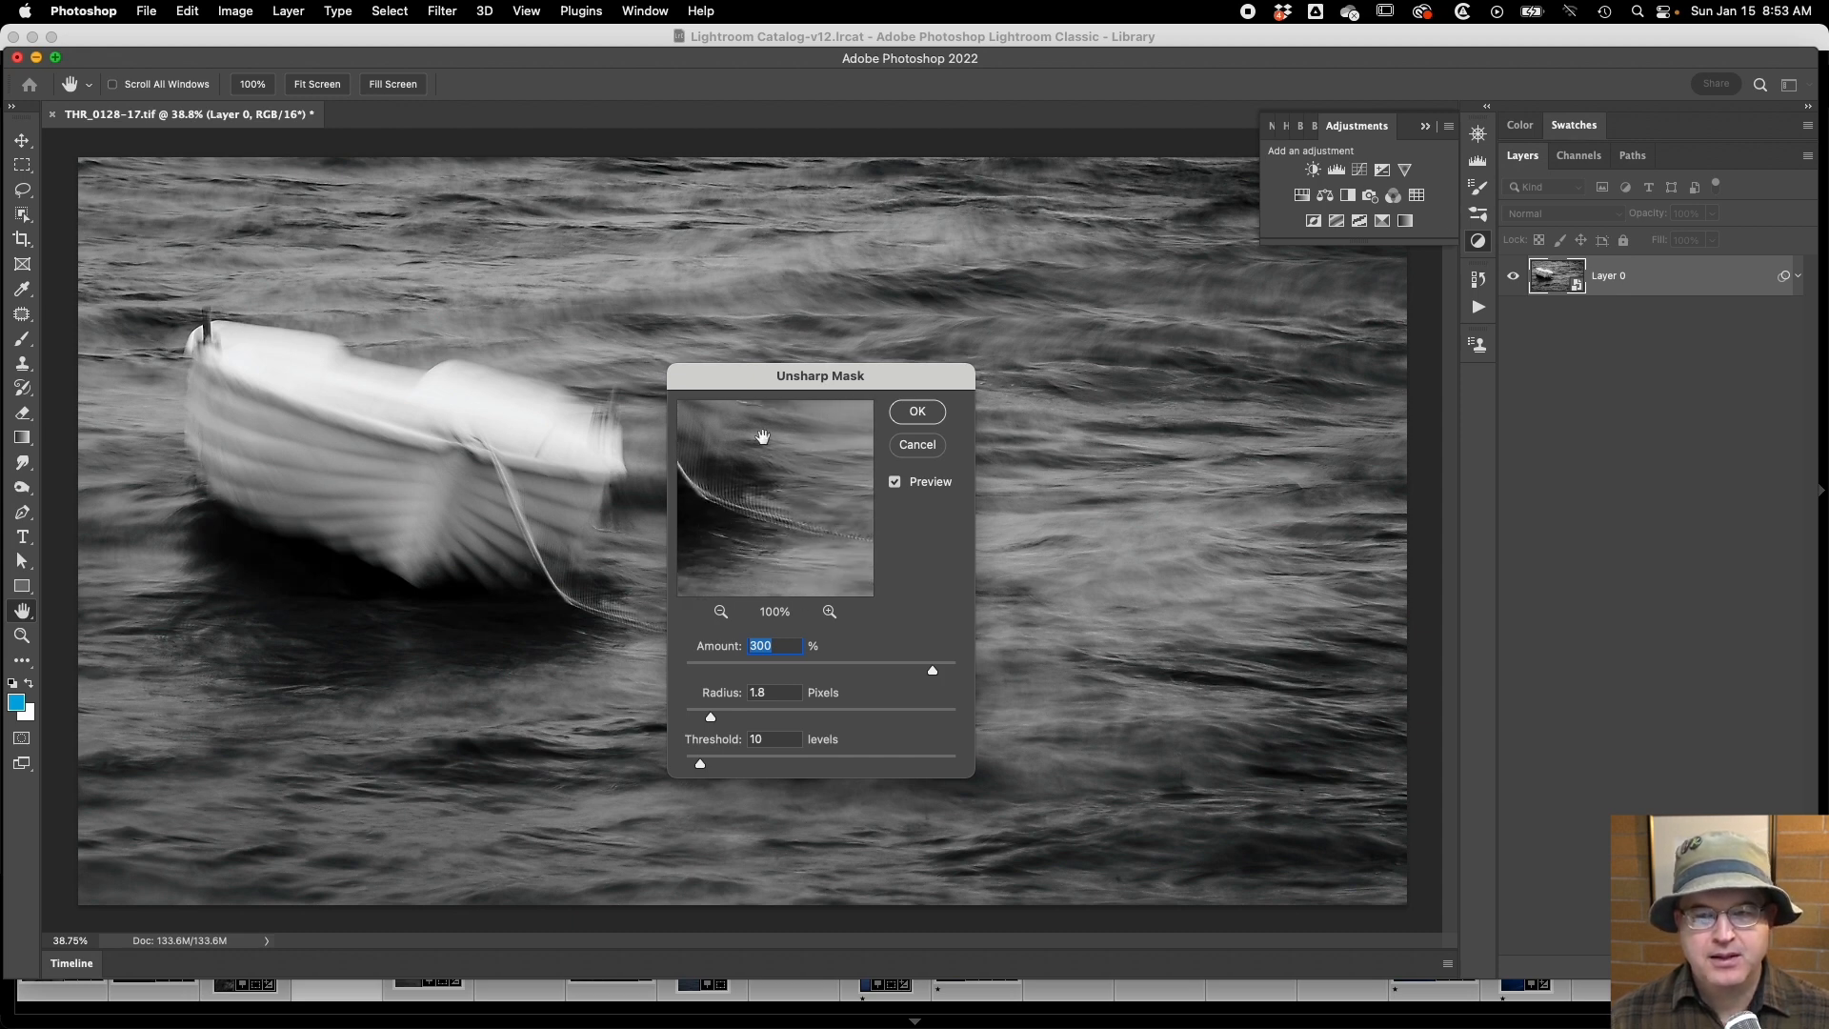
Move the Unsharp Mask settings clear of the boat and compare the before-and-after preview on two areas of open water.
left_click_drag(743, 377, 1187, 387)
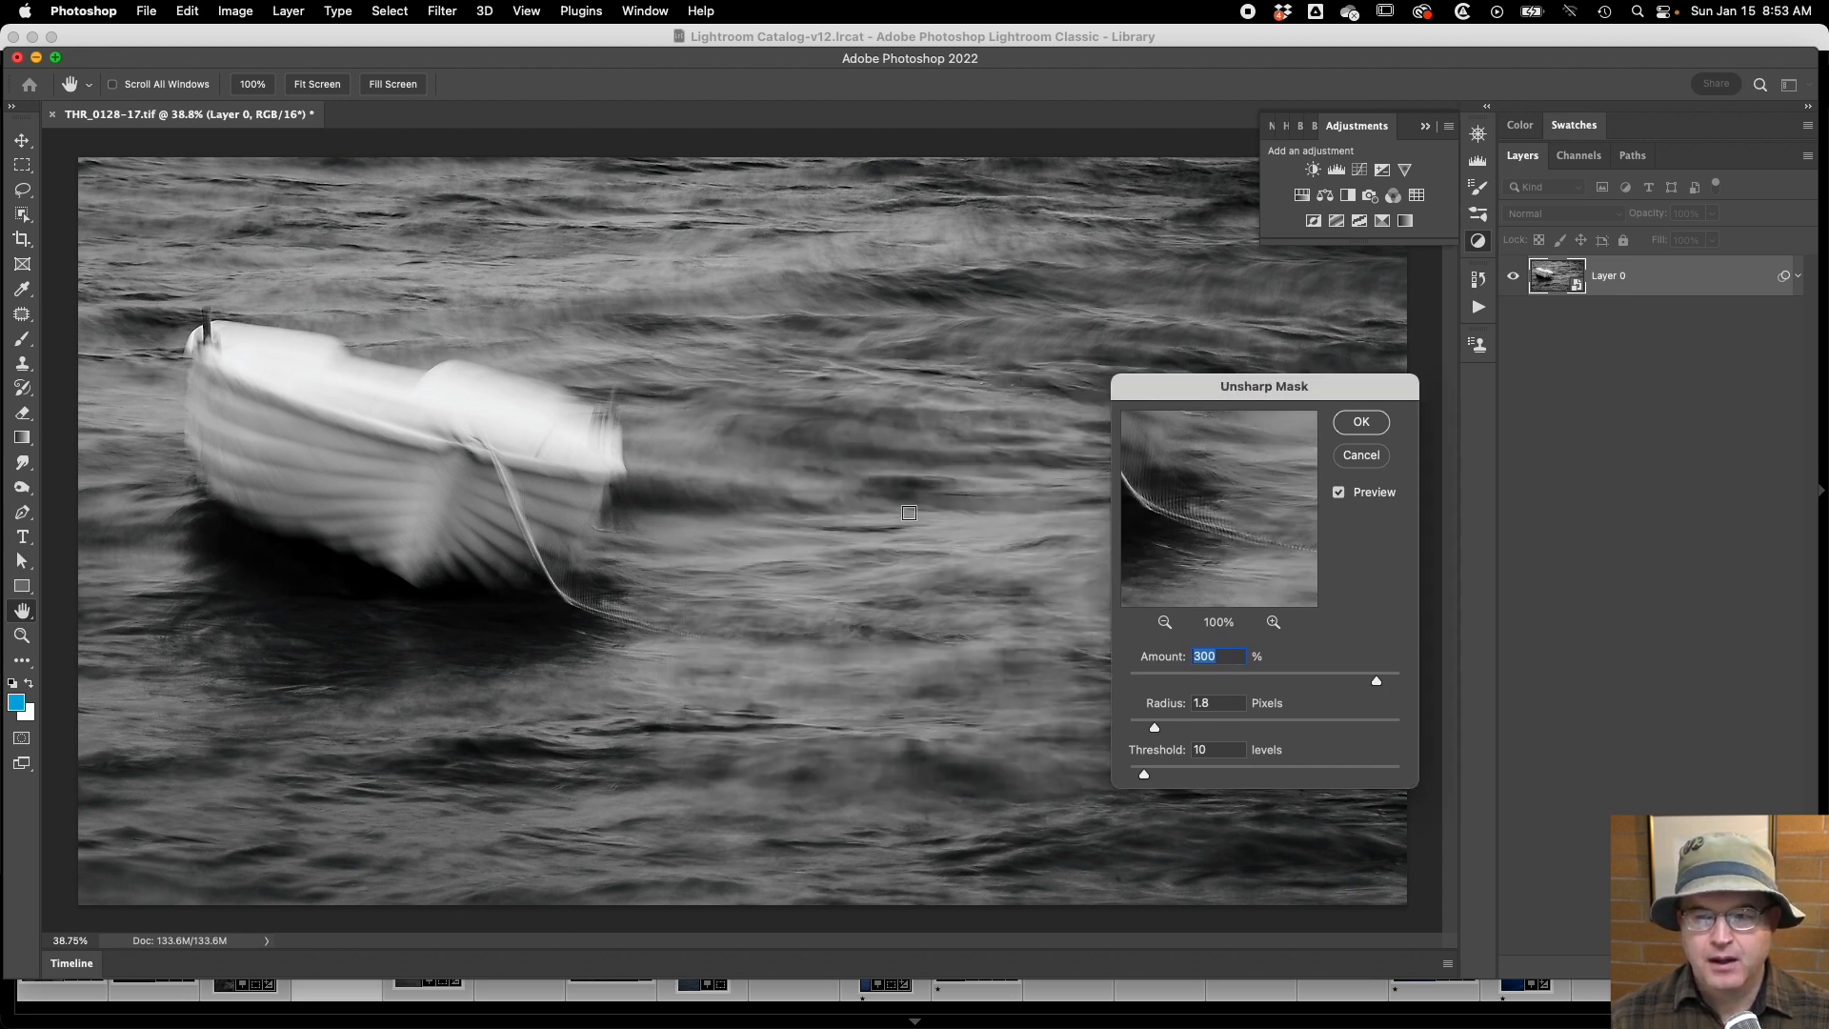
left_click(905, 476)
left_click(1227, 535)
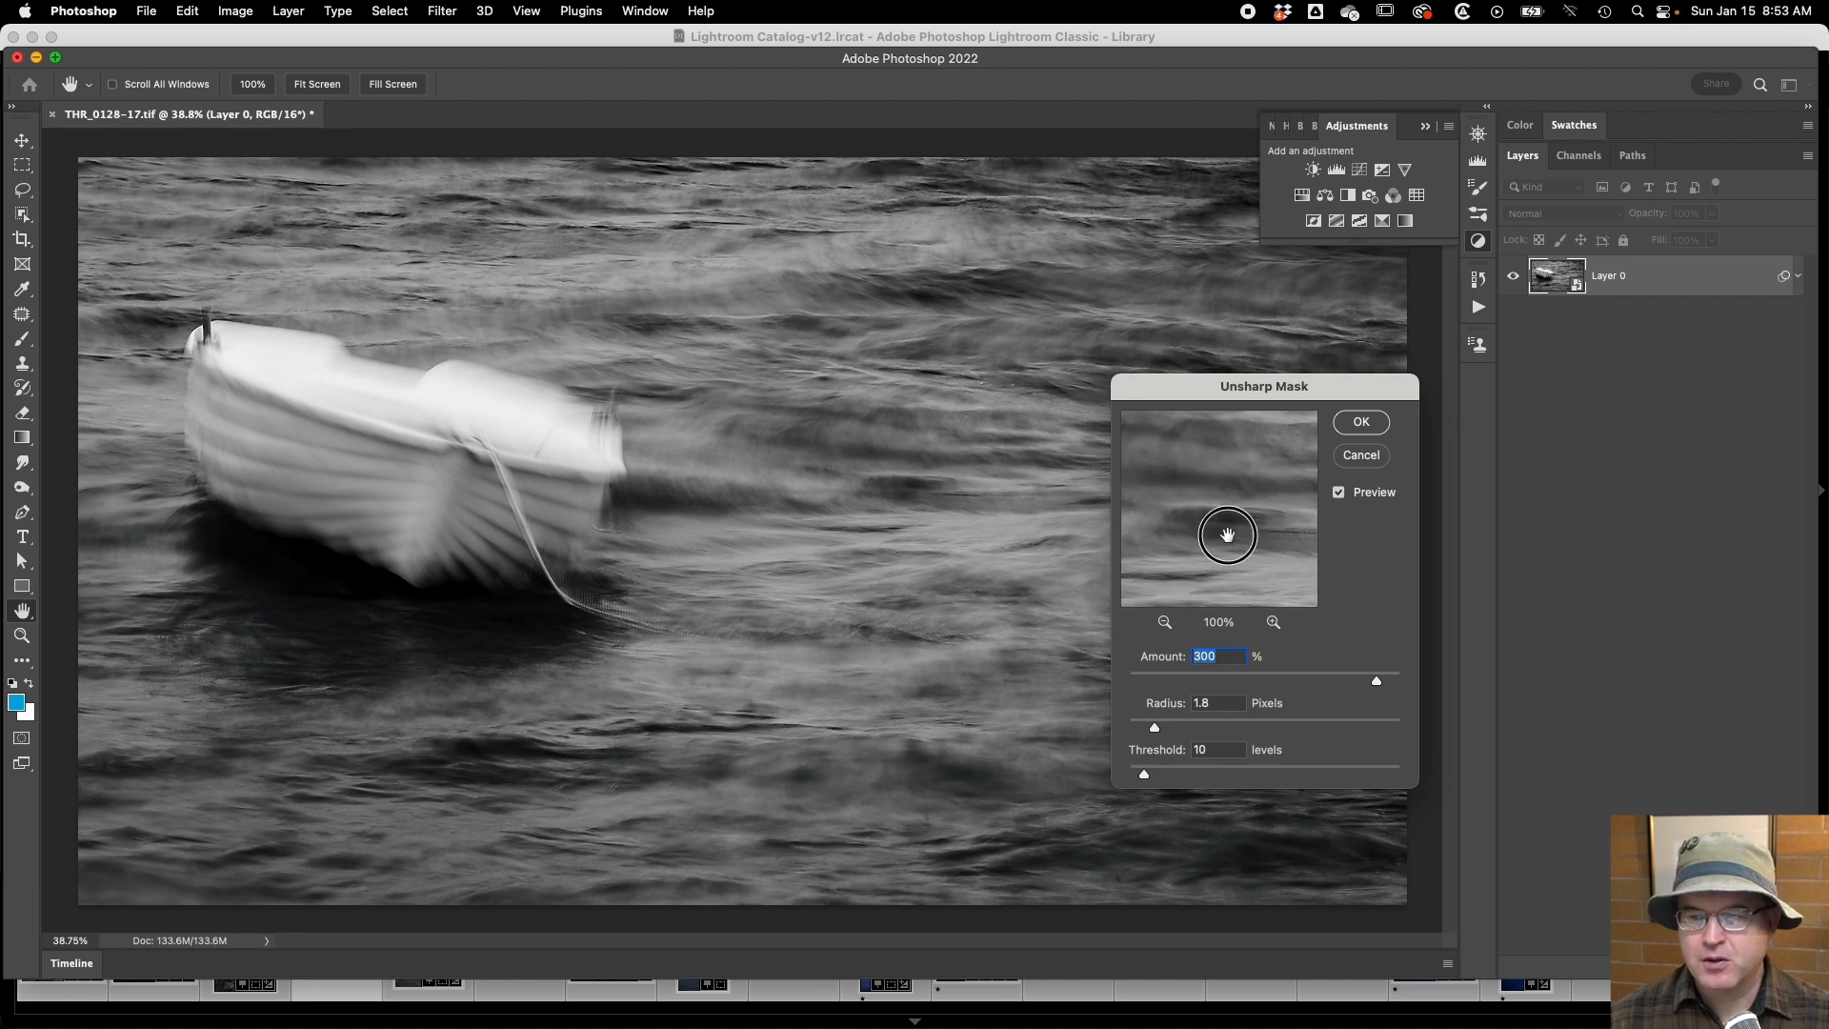
left_click(1239, 536)
left_click(1246, 528)
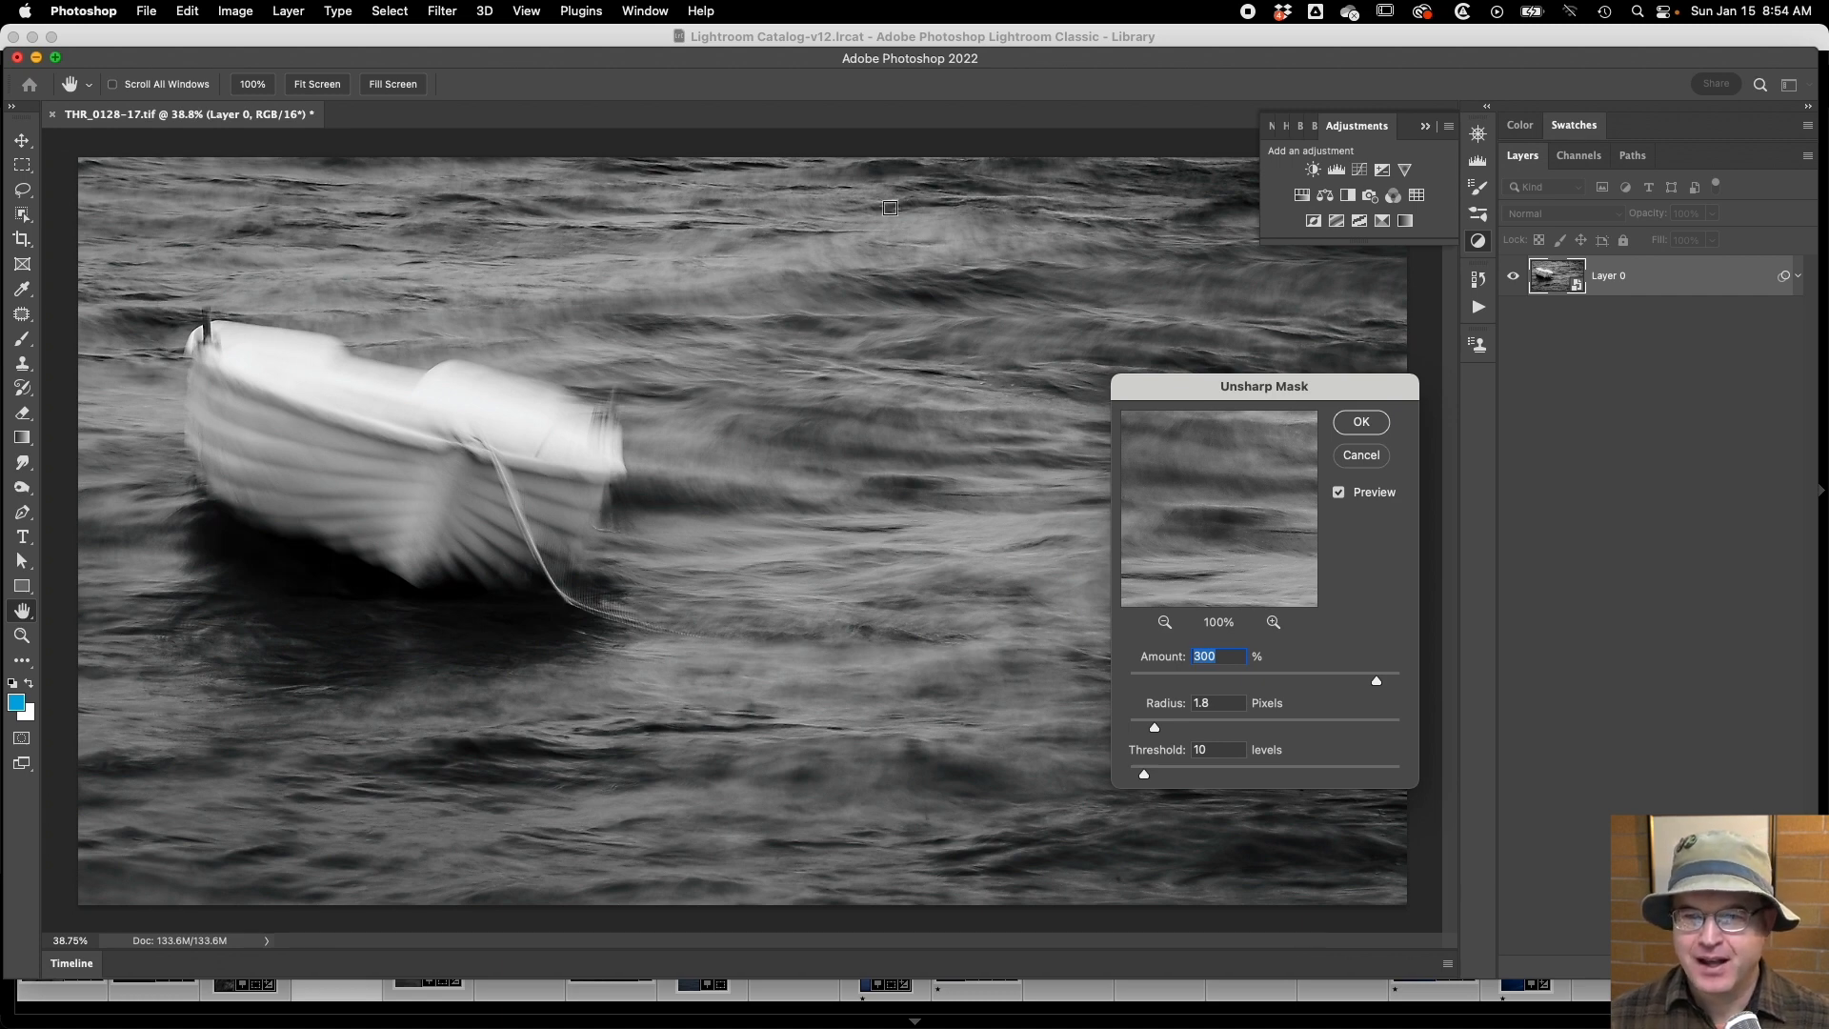
left_click(951, 200)
left_click(1250, 501)
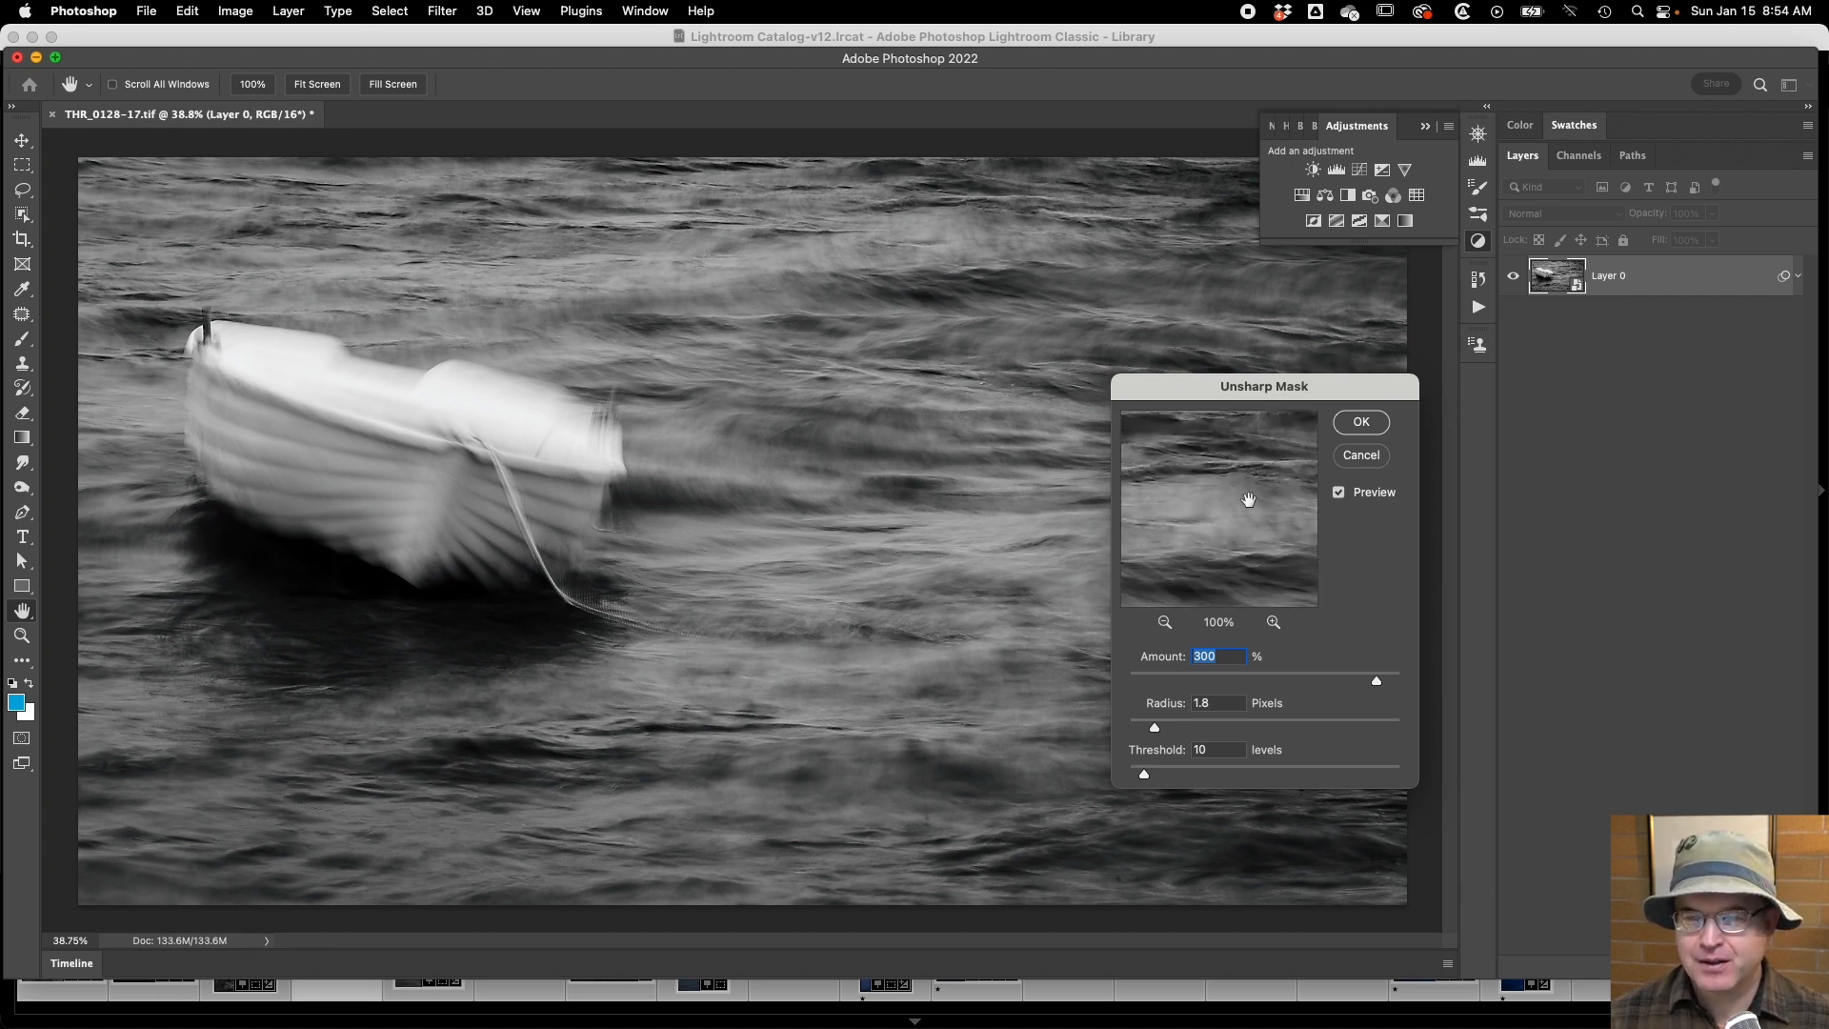
left_click(1250, 487)
left_click(1250, 487)
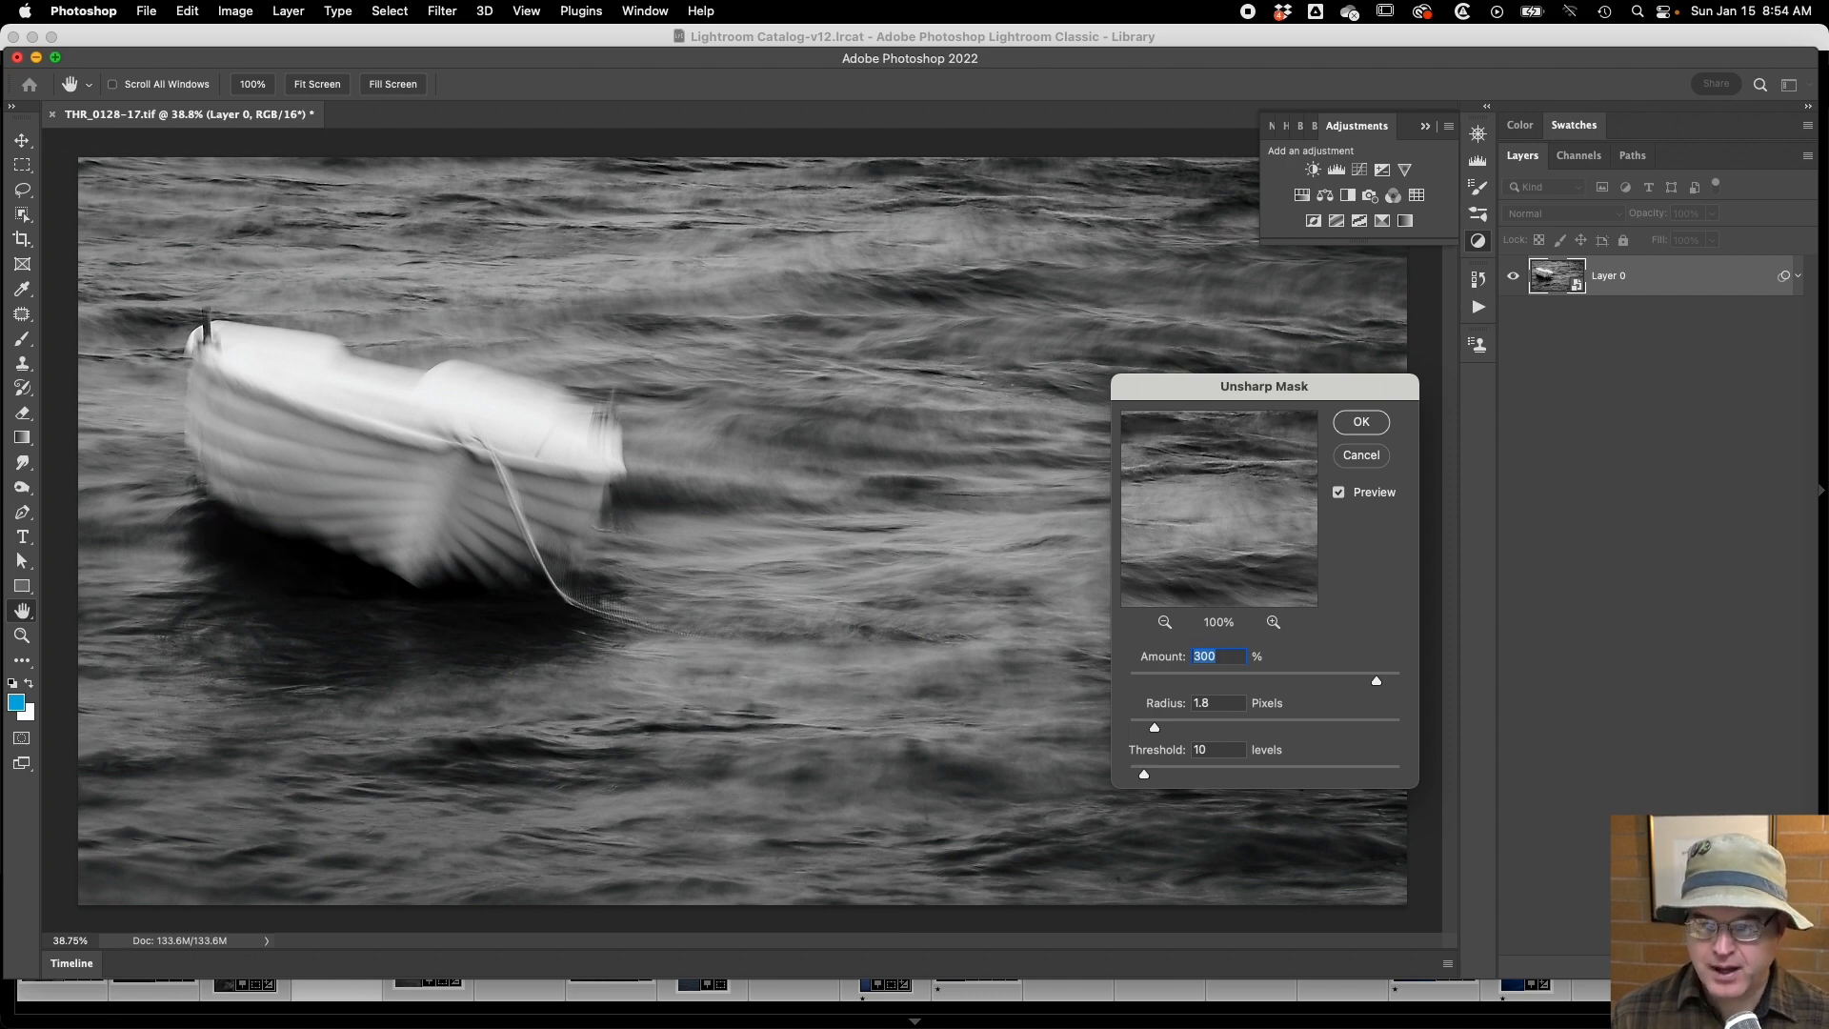
Set the Unsharp Mask amount to 120%, compare the before-and-after preview where the rope meets the water, and apply the filter.
type("120")
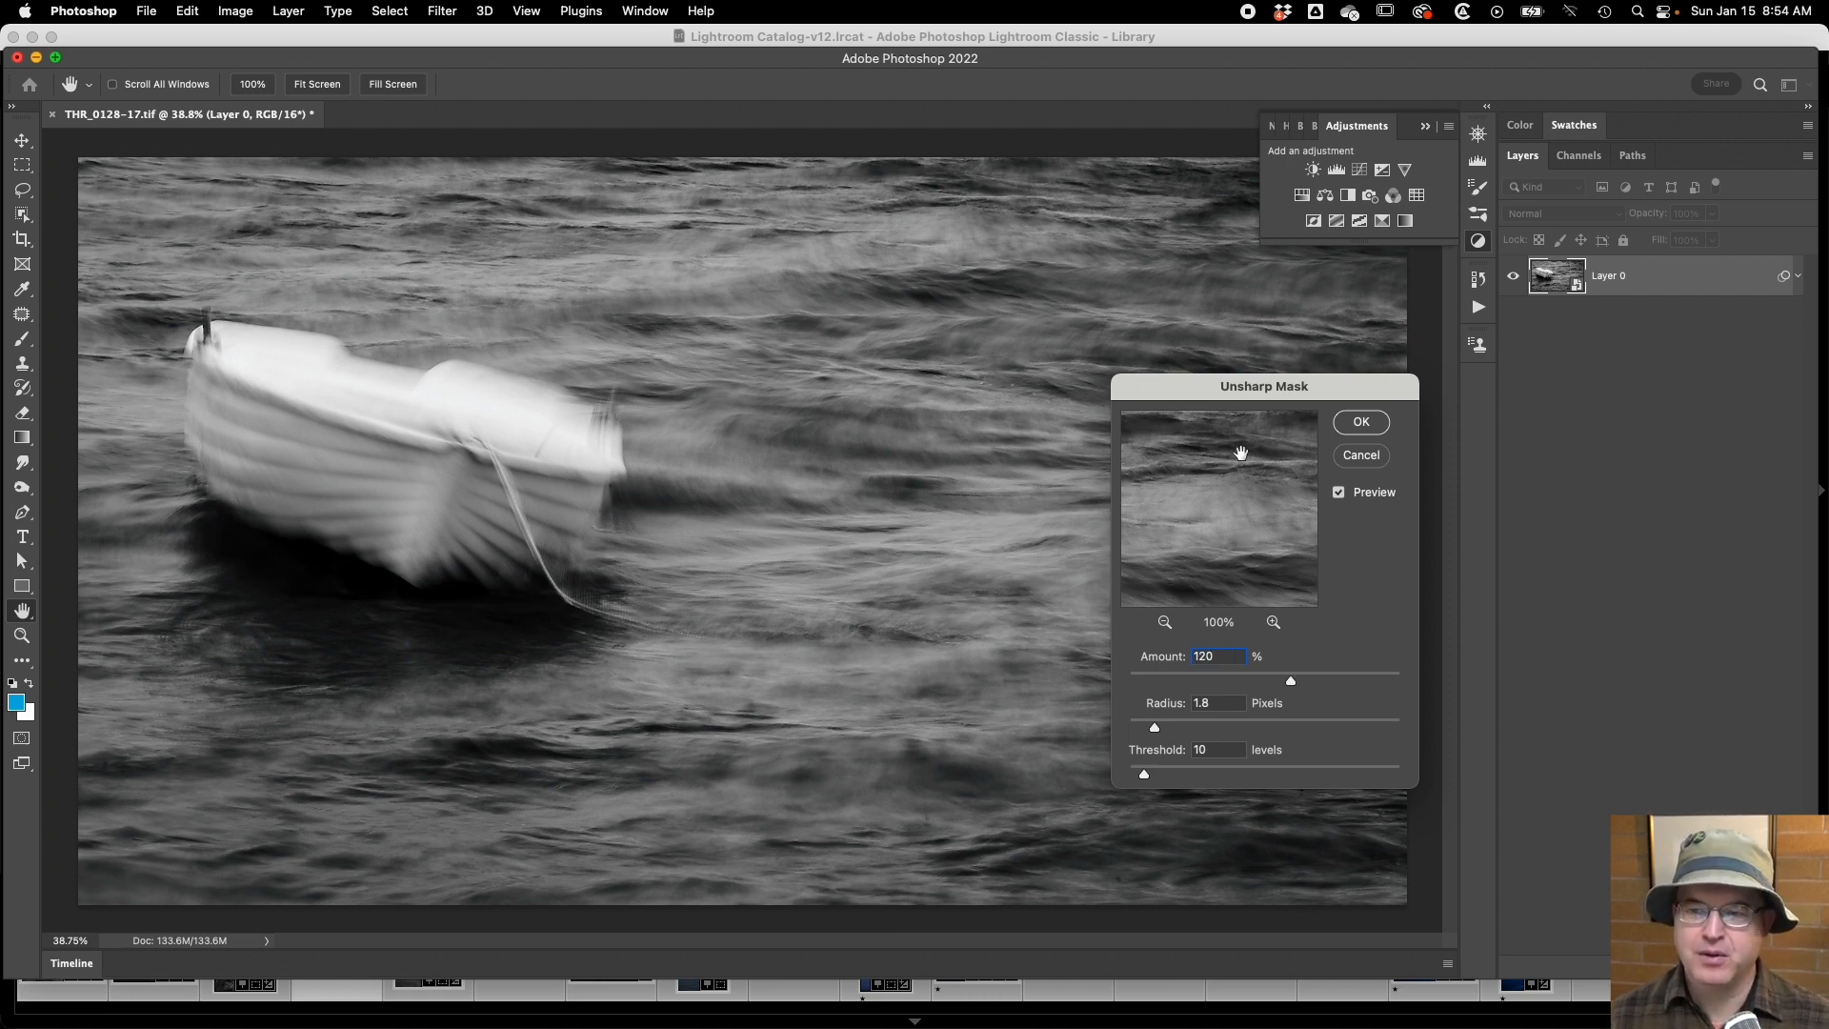
left_click(577, 607)
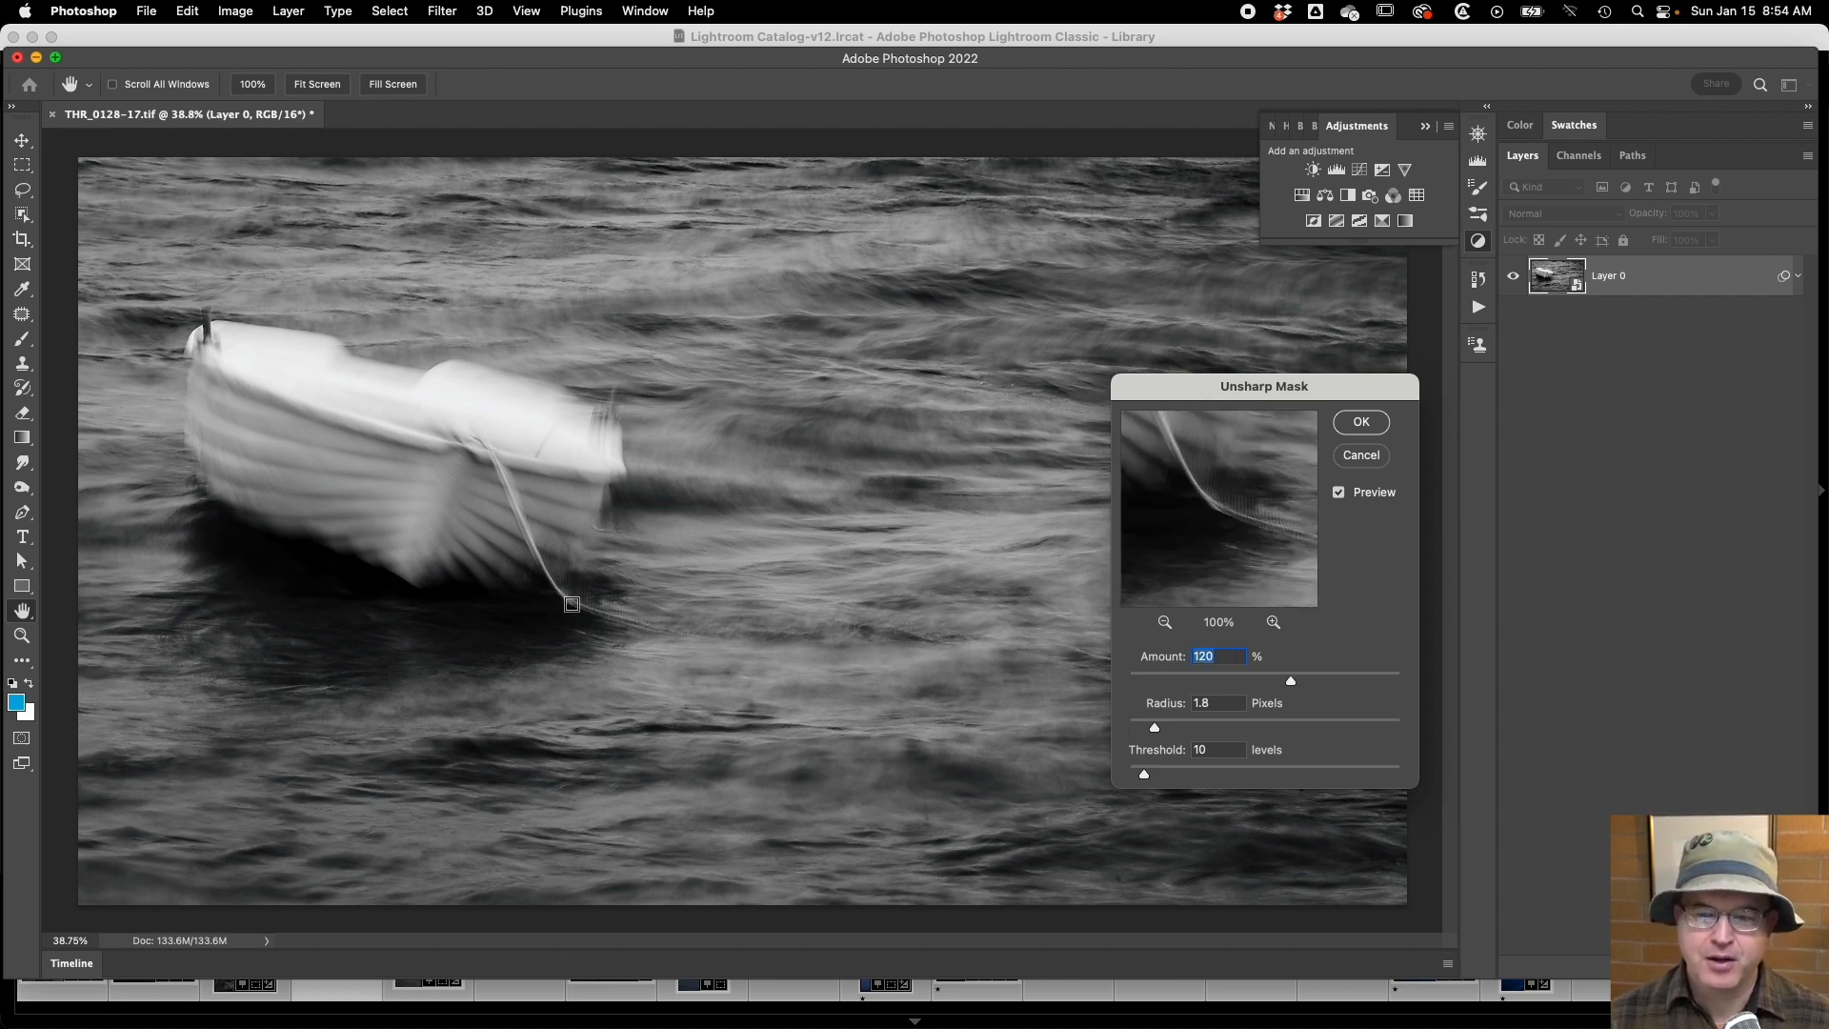
left_click(1238, 541)
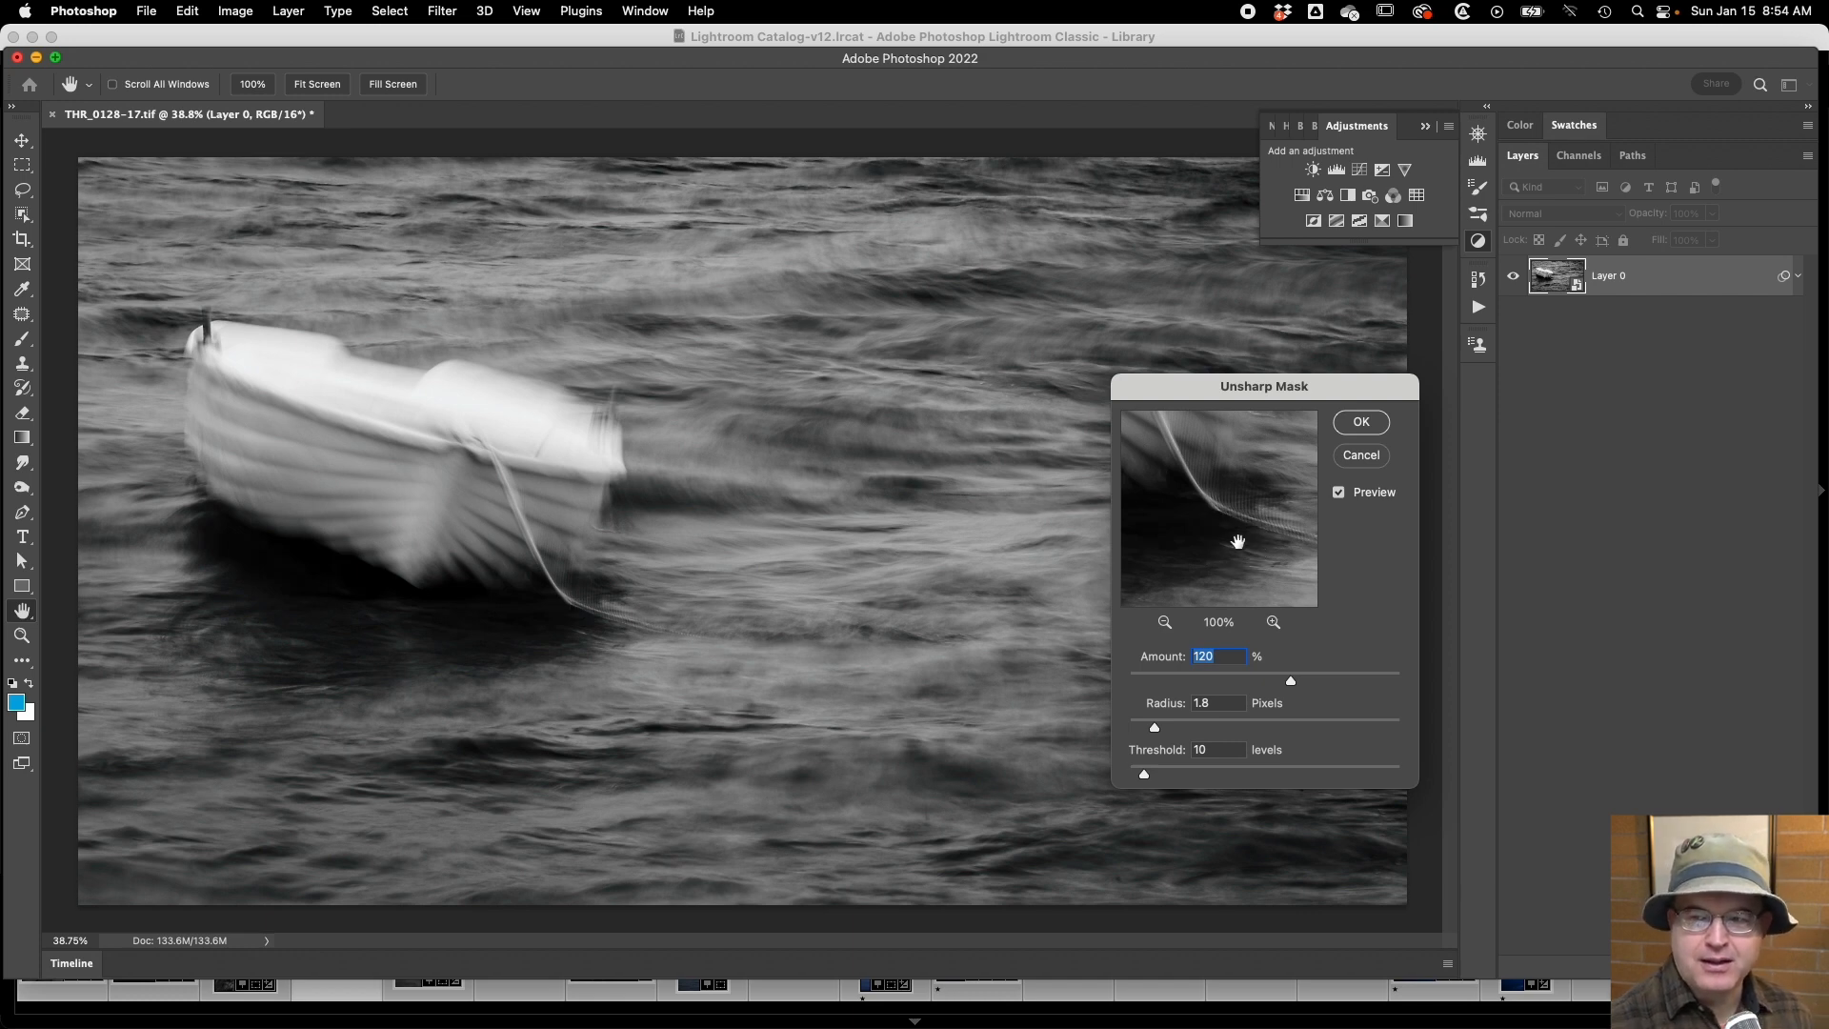
mouse_move(1238, 541)
left_mouse_down()
mouse_move(1224, 523)
mouse_move(1235, 543)
left_mouse_up()
left_click(1234, 542)
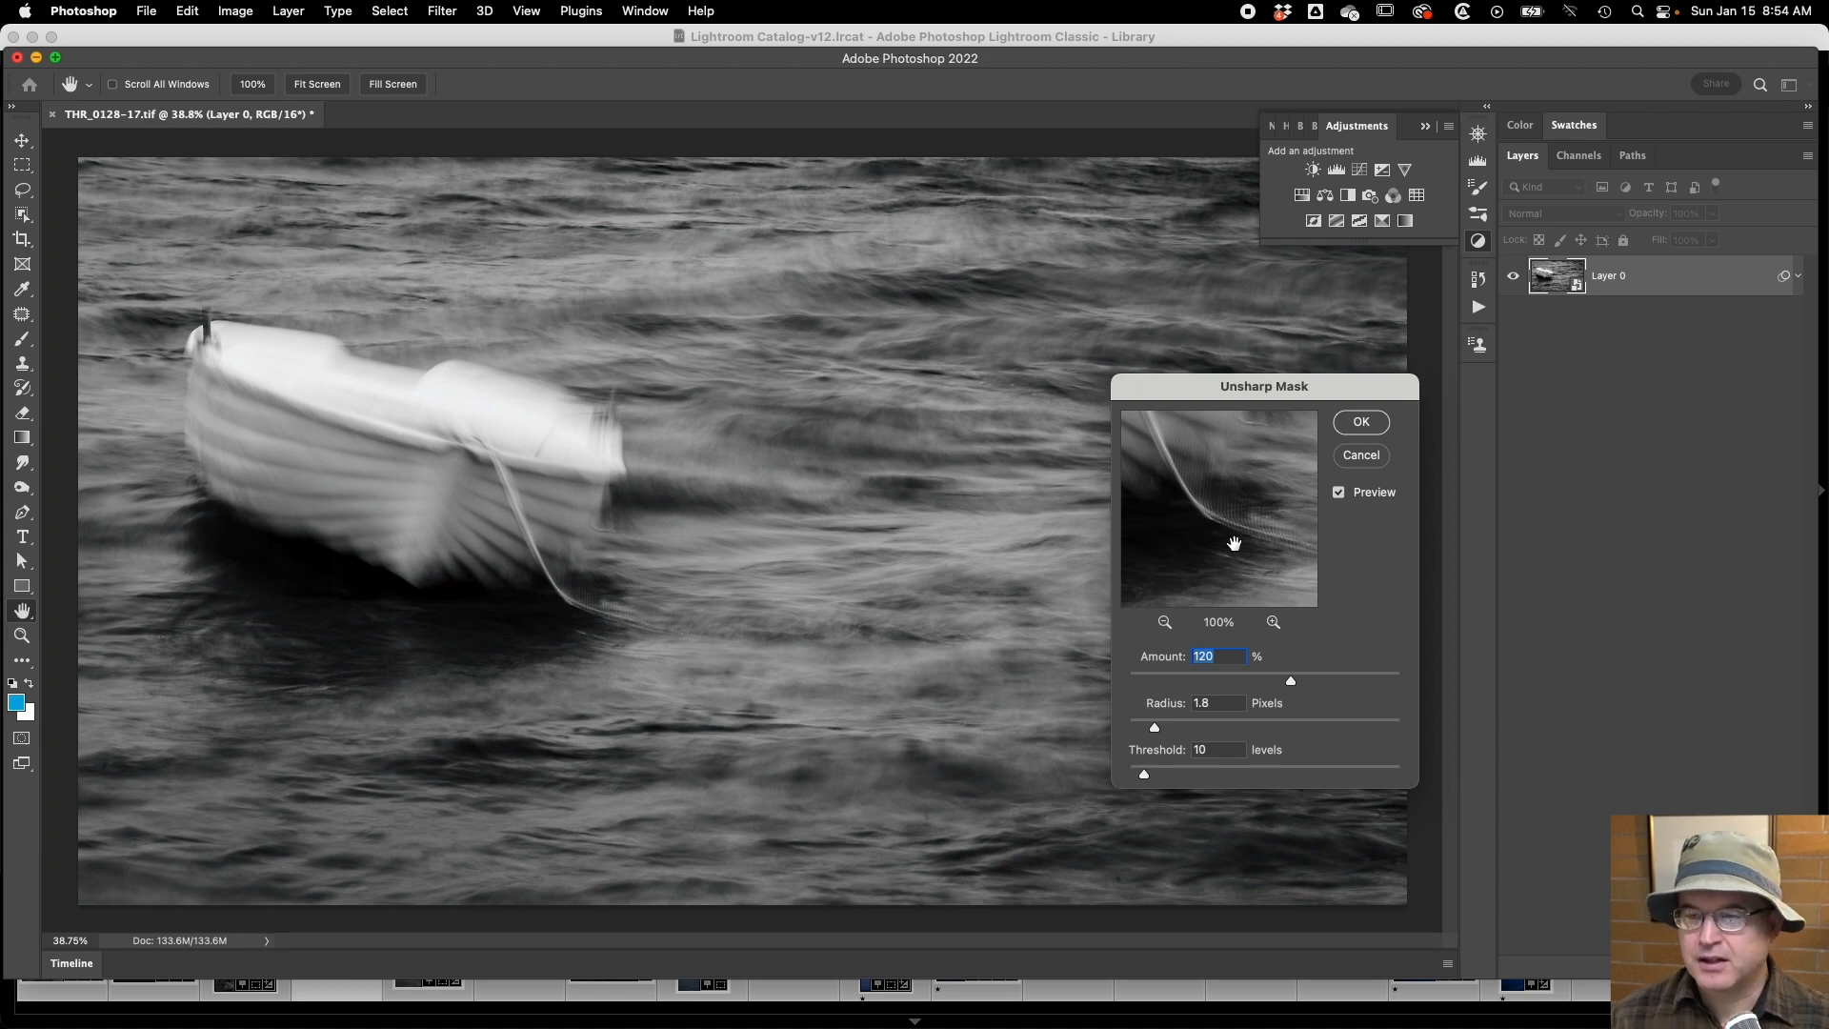
left_click(1235, 543)
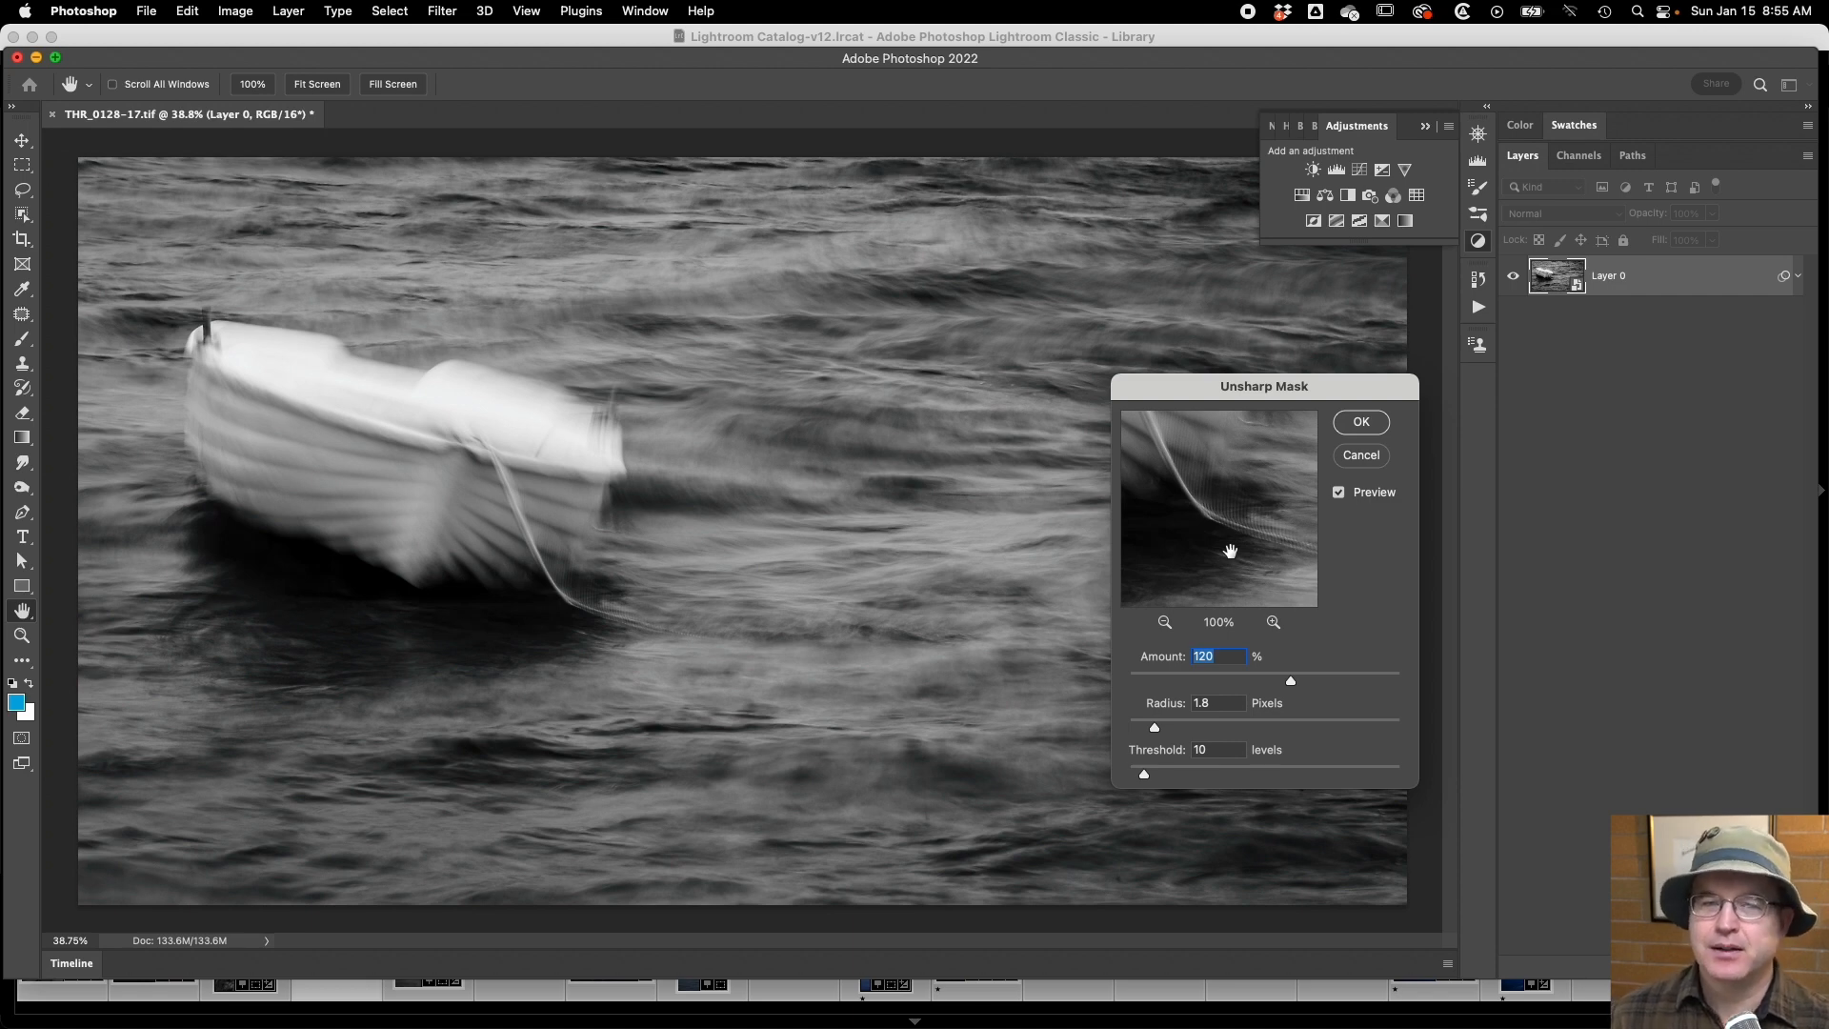
left_click(1230, 550)
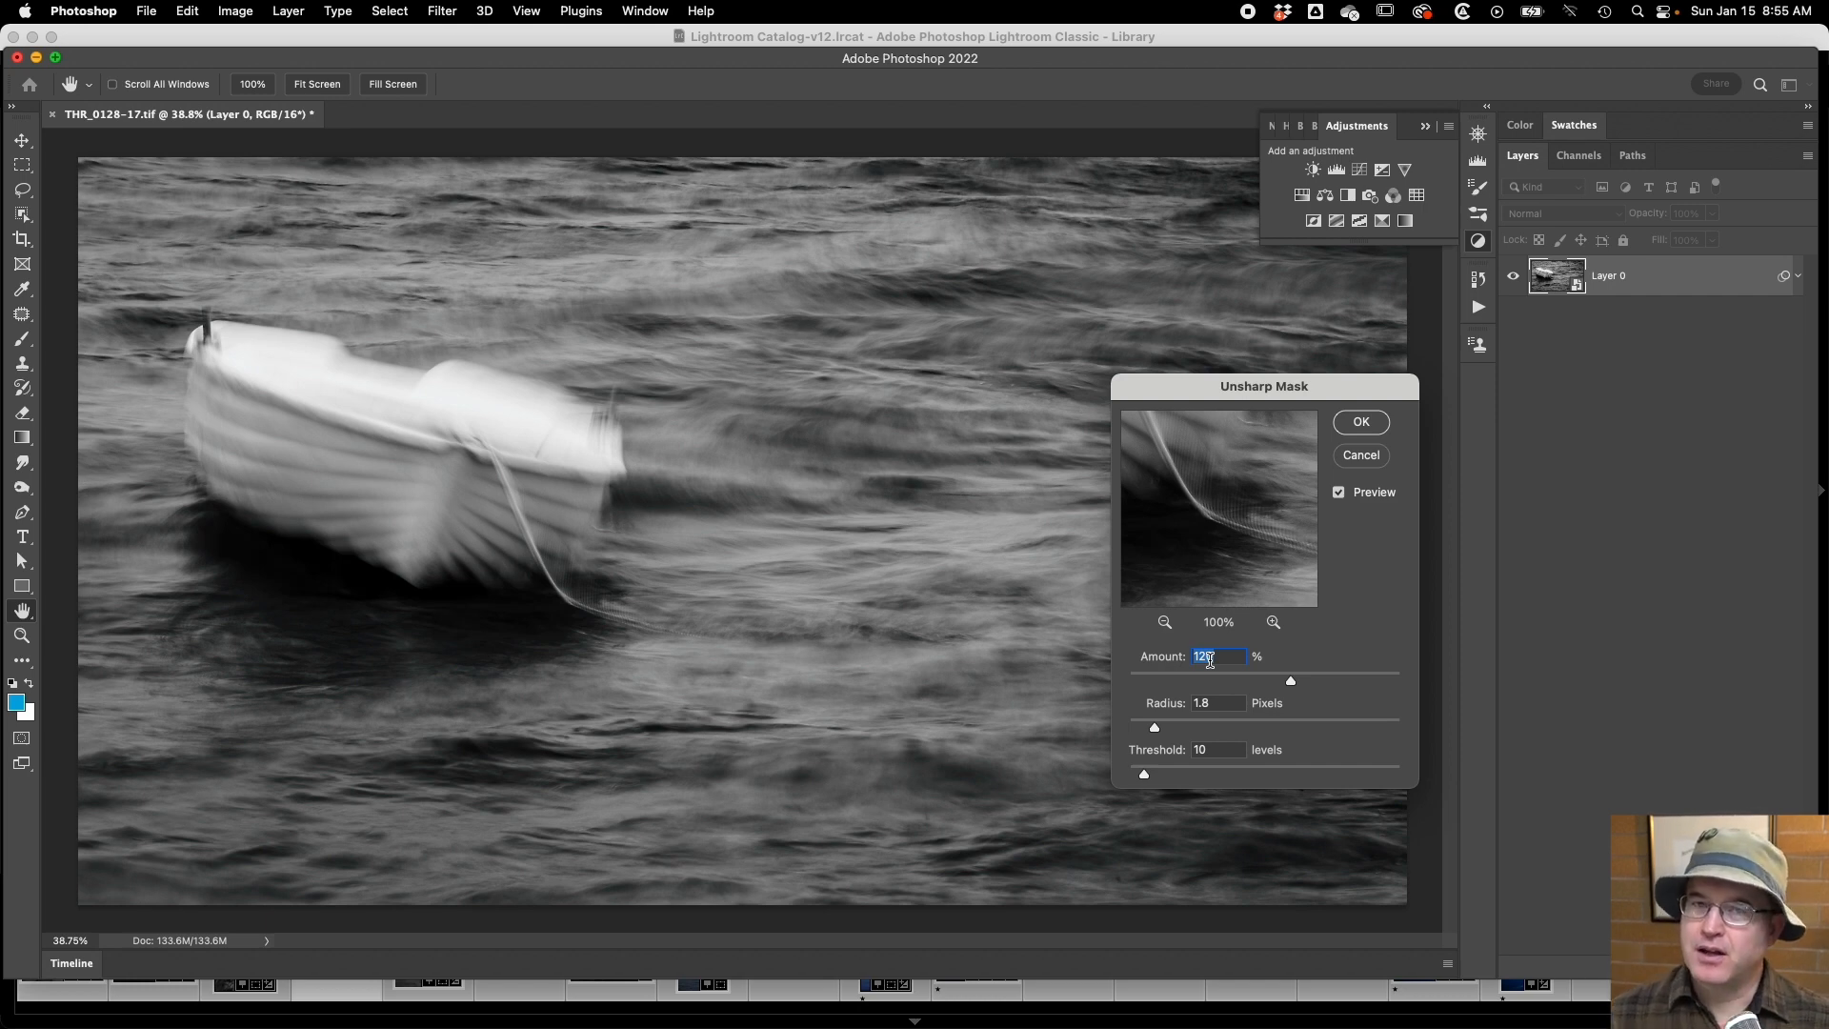
left_click(1254, 538)
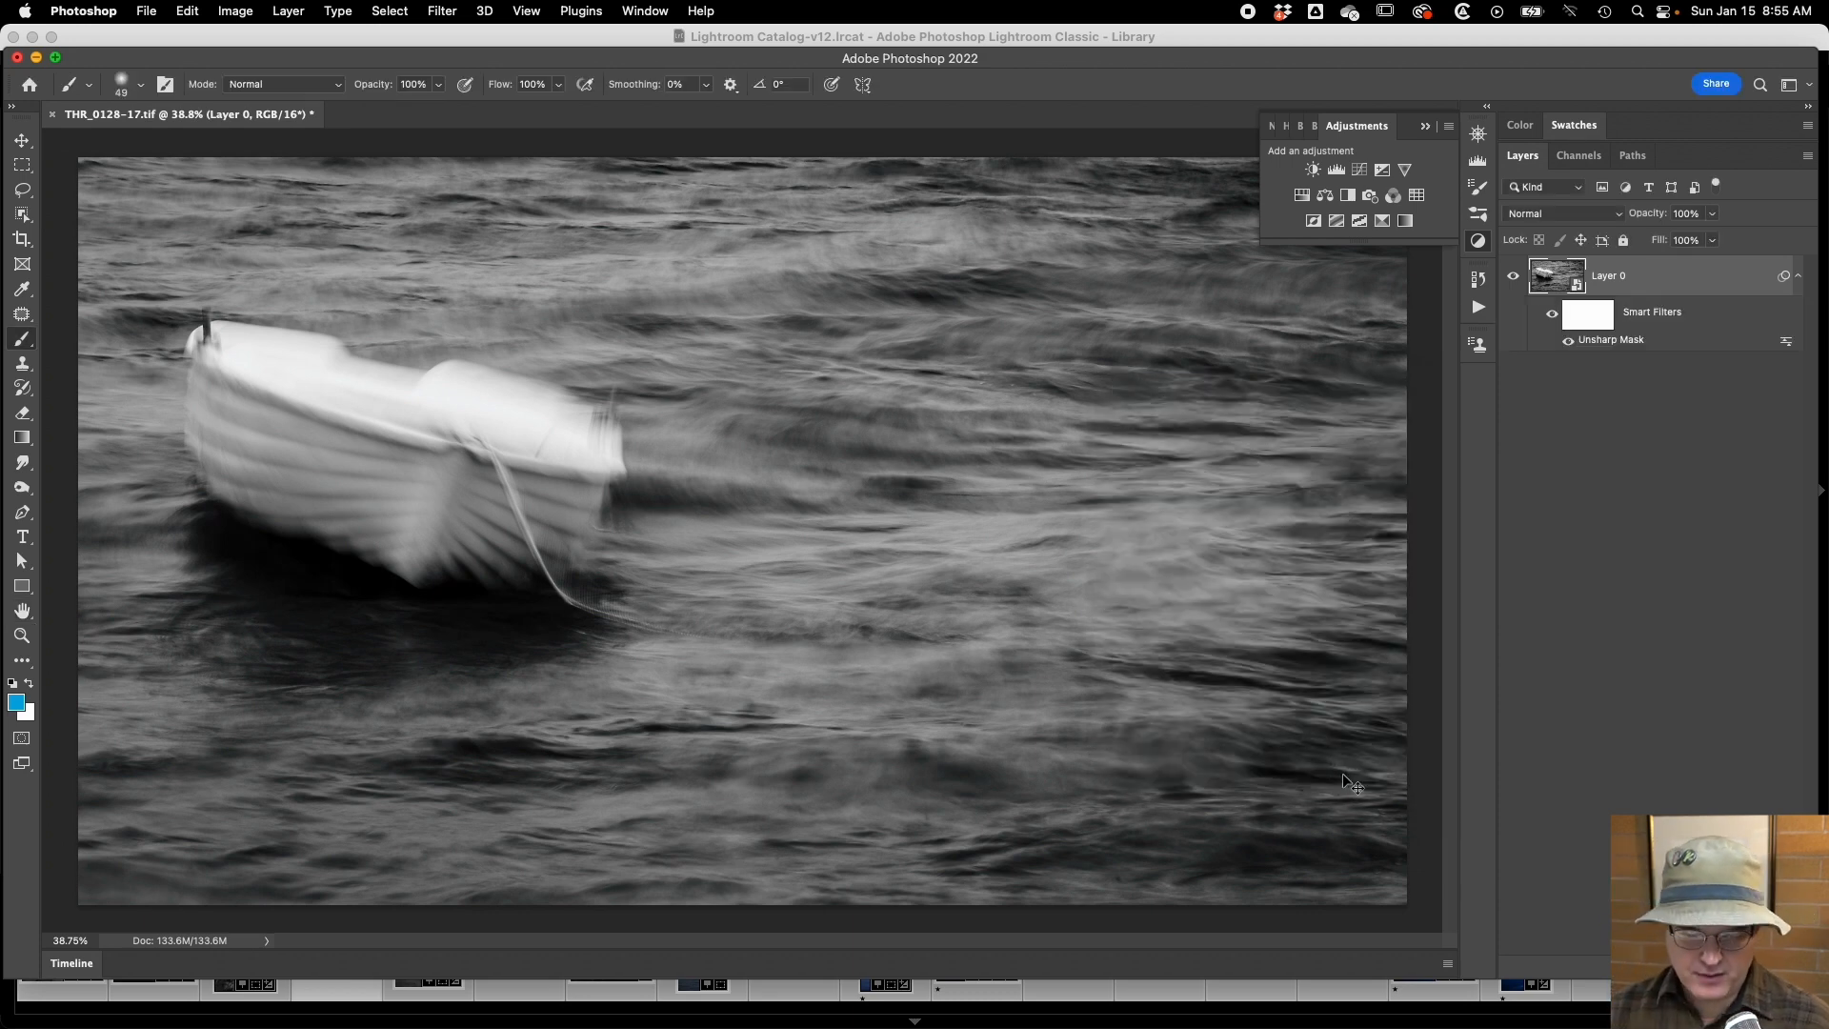
key("super+shift+s")
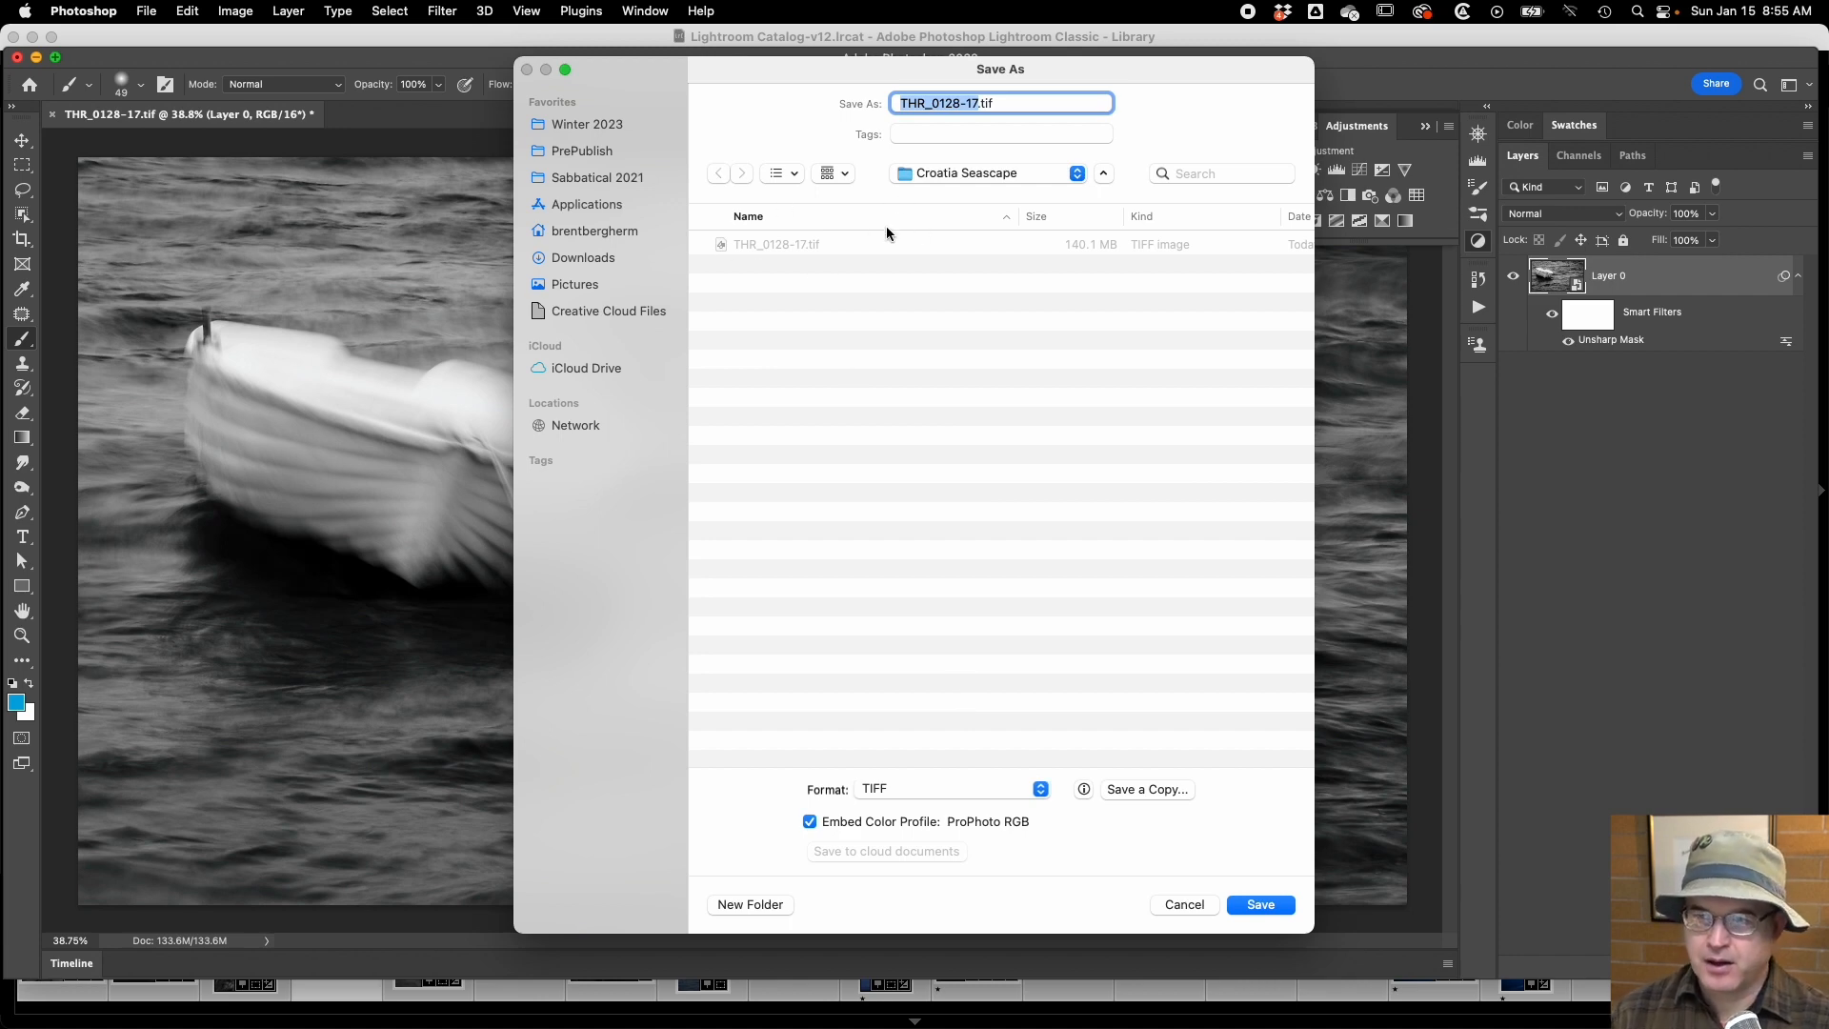
key("Right")
type("_")
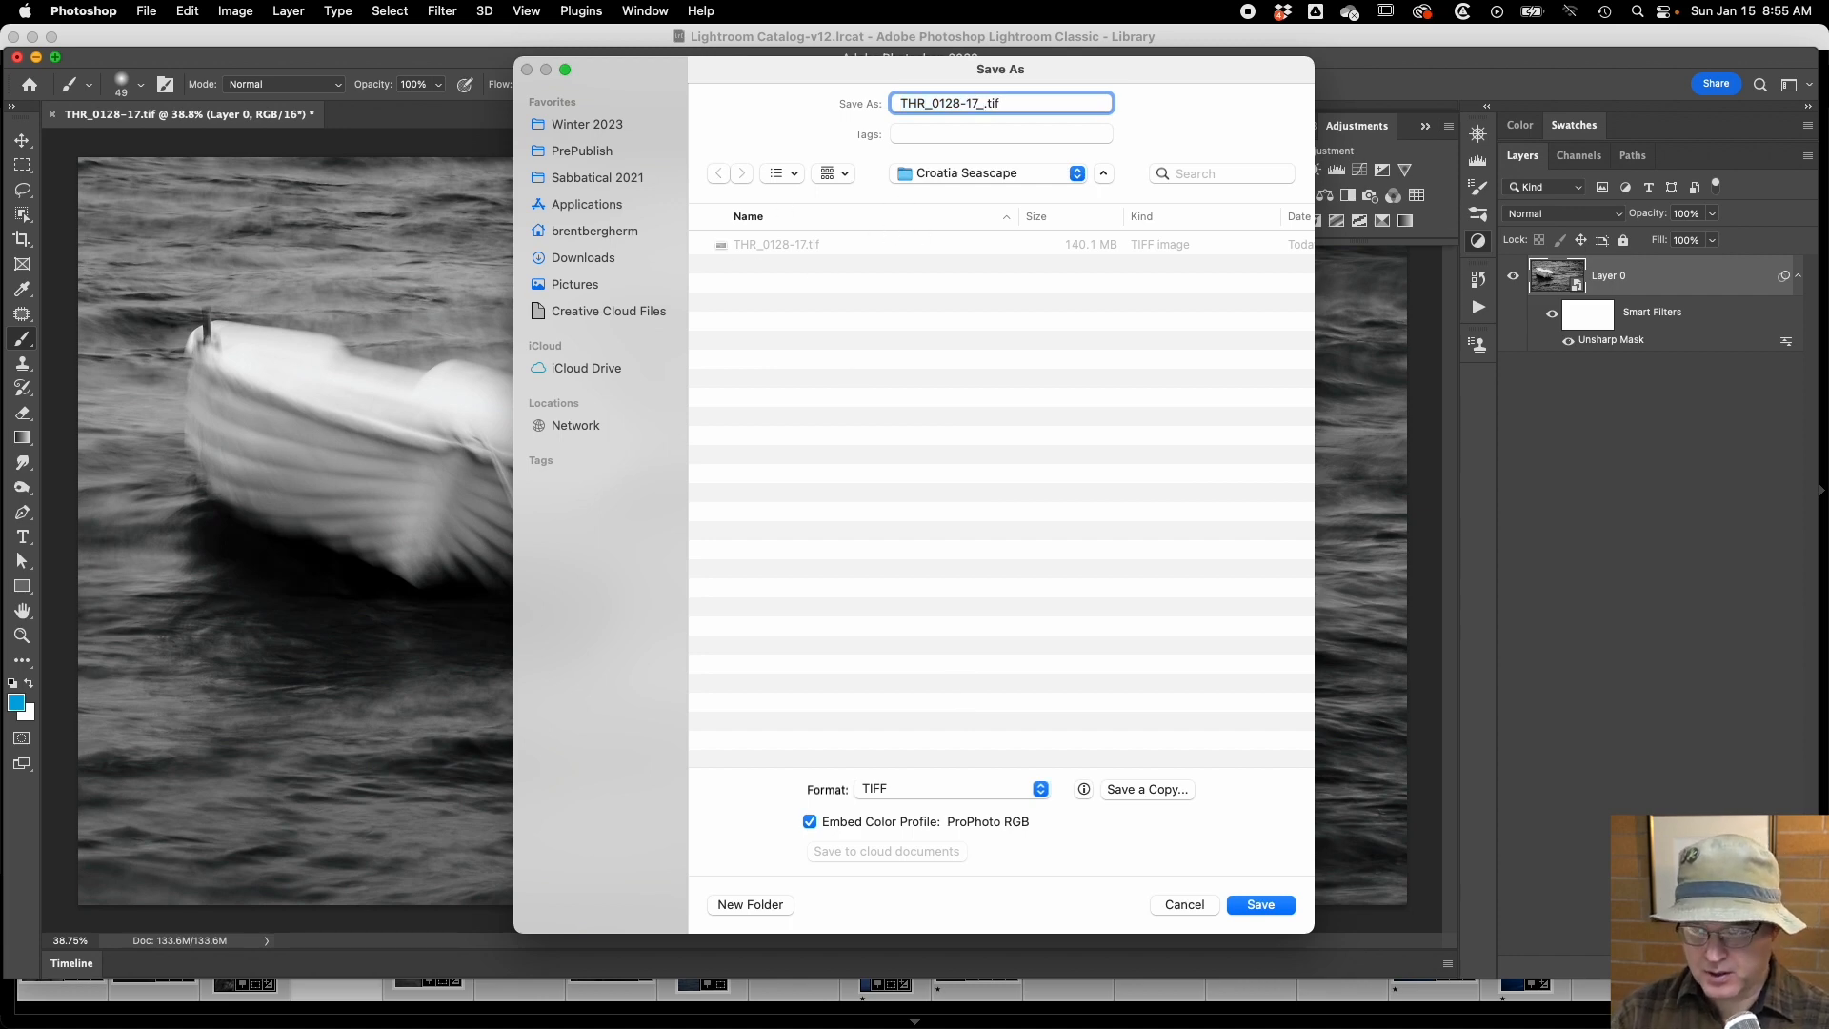
type("10")
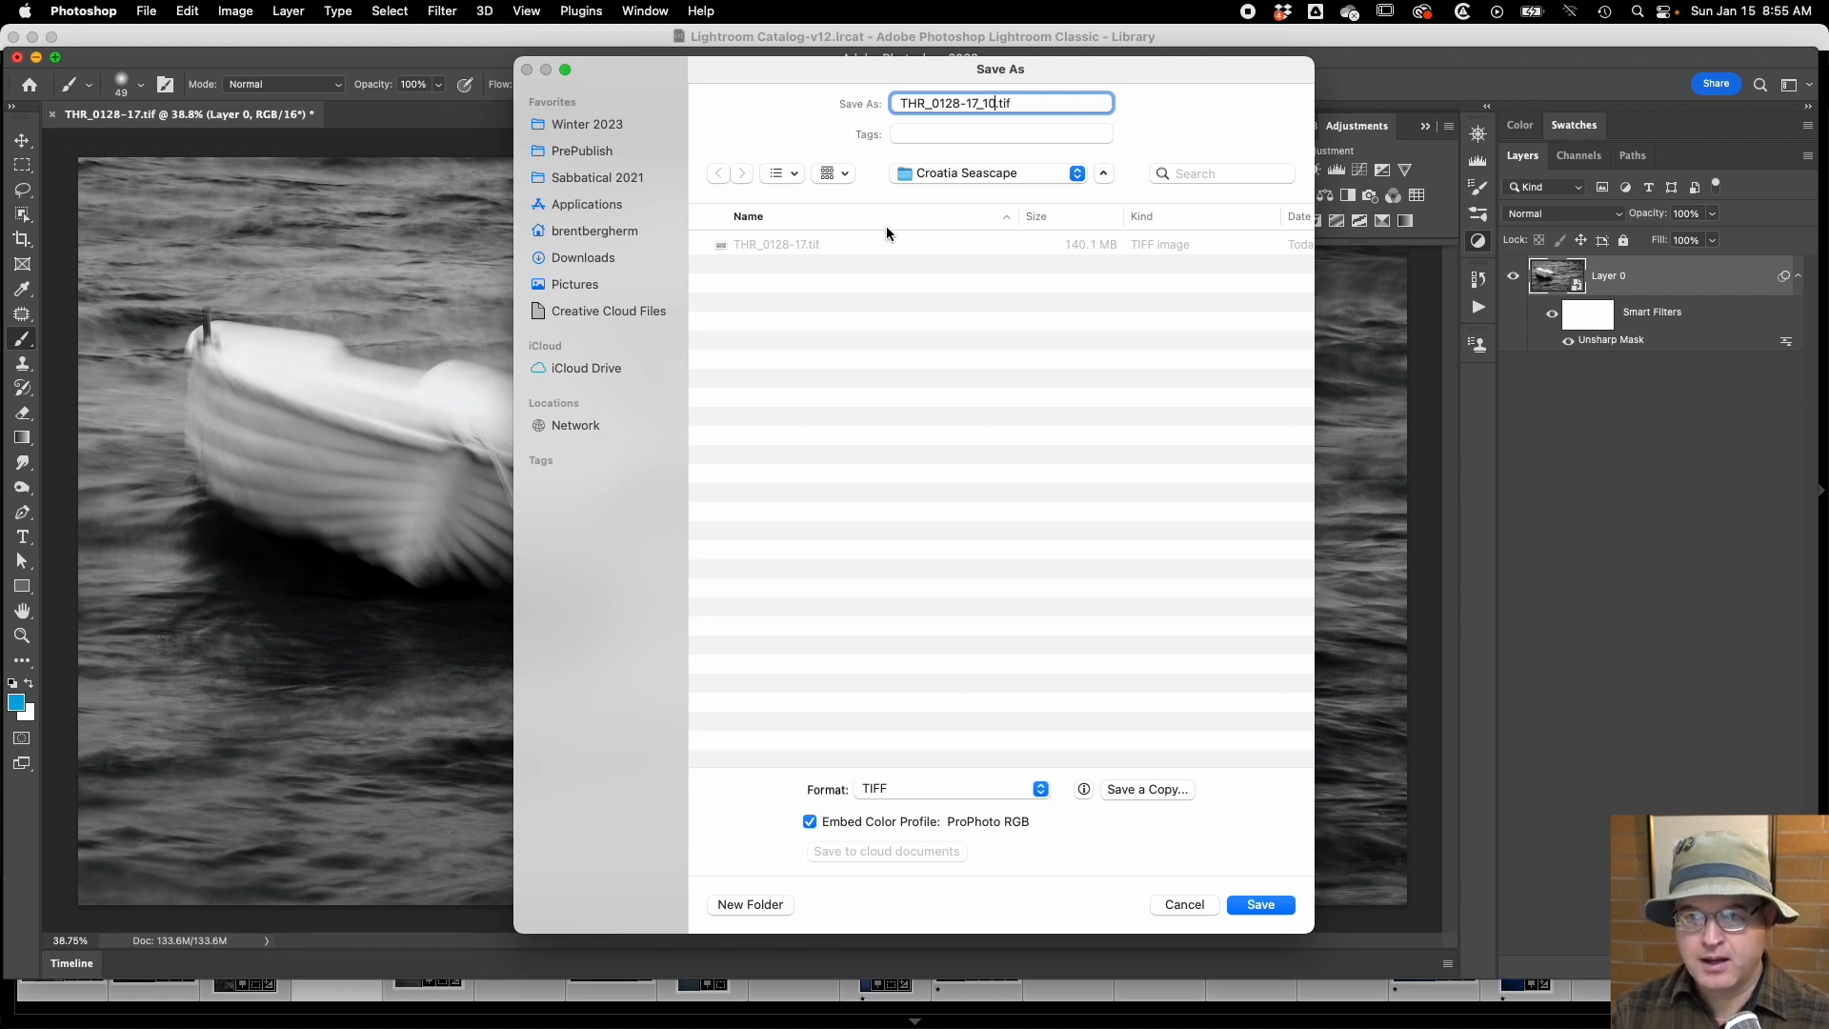
type("wide")
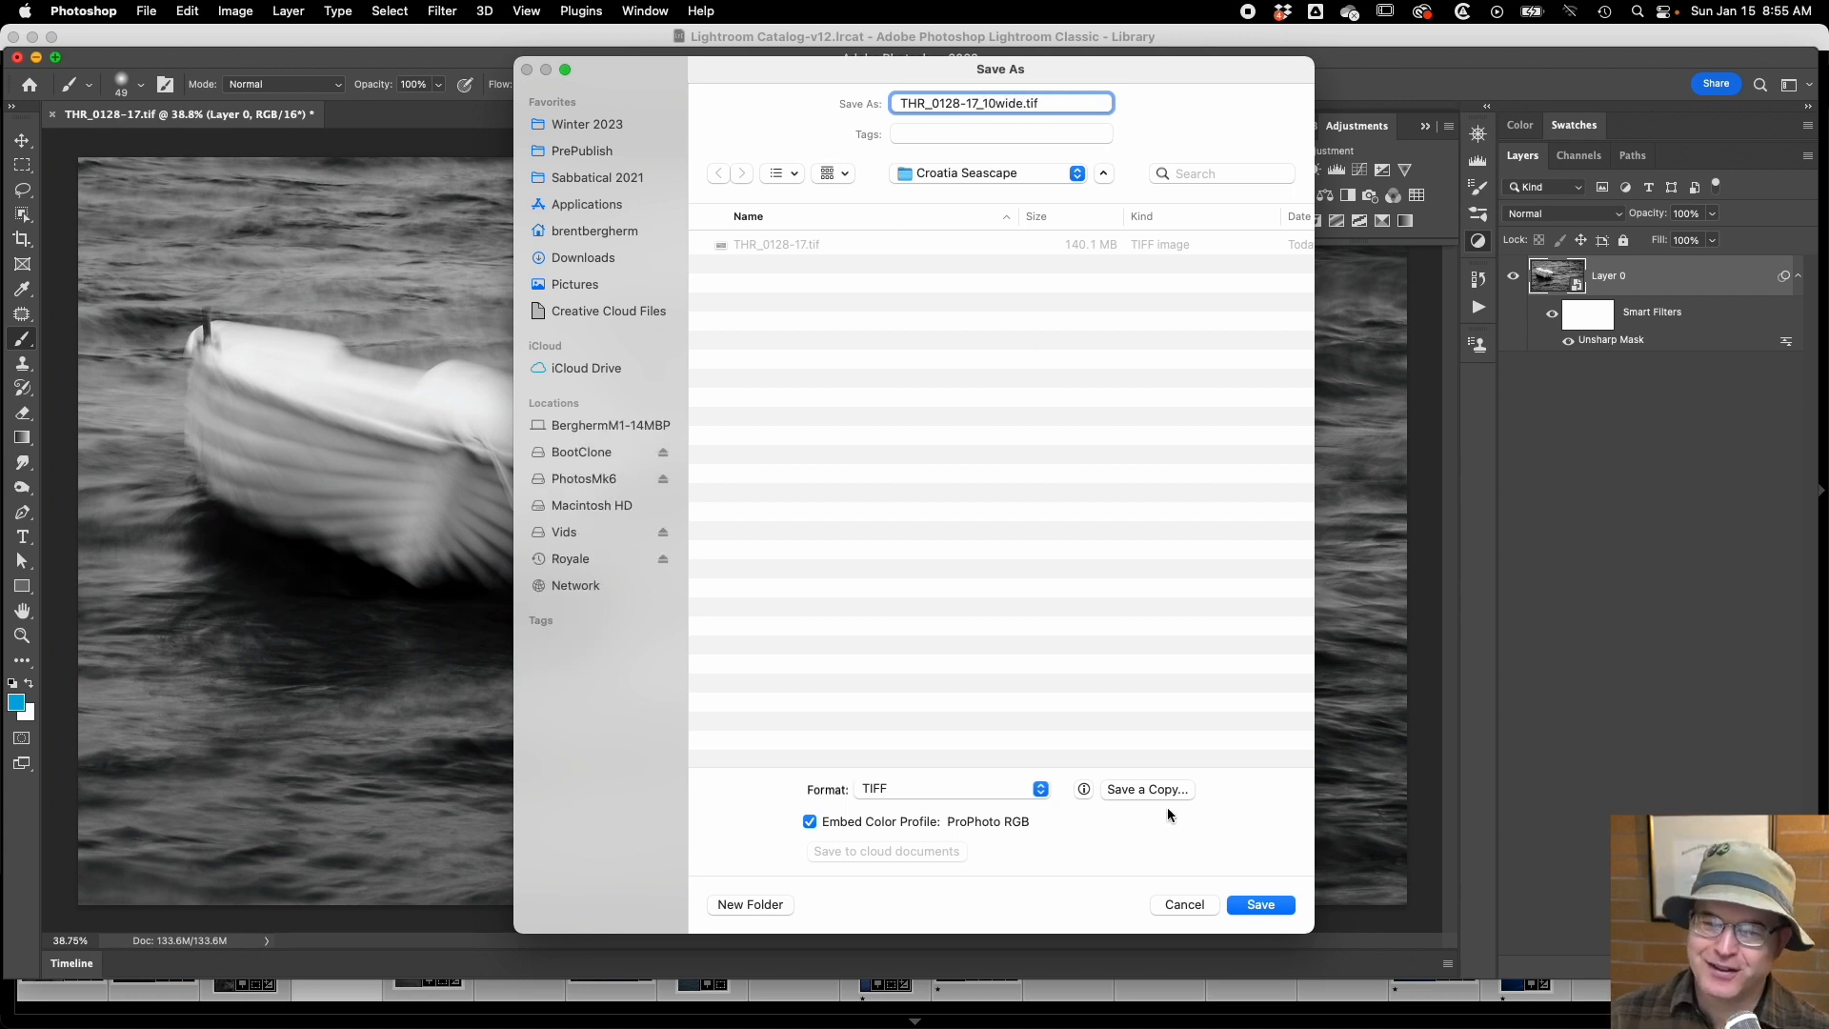
left_click(1167, 907)
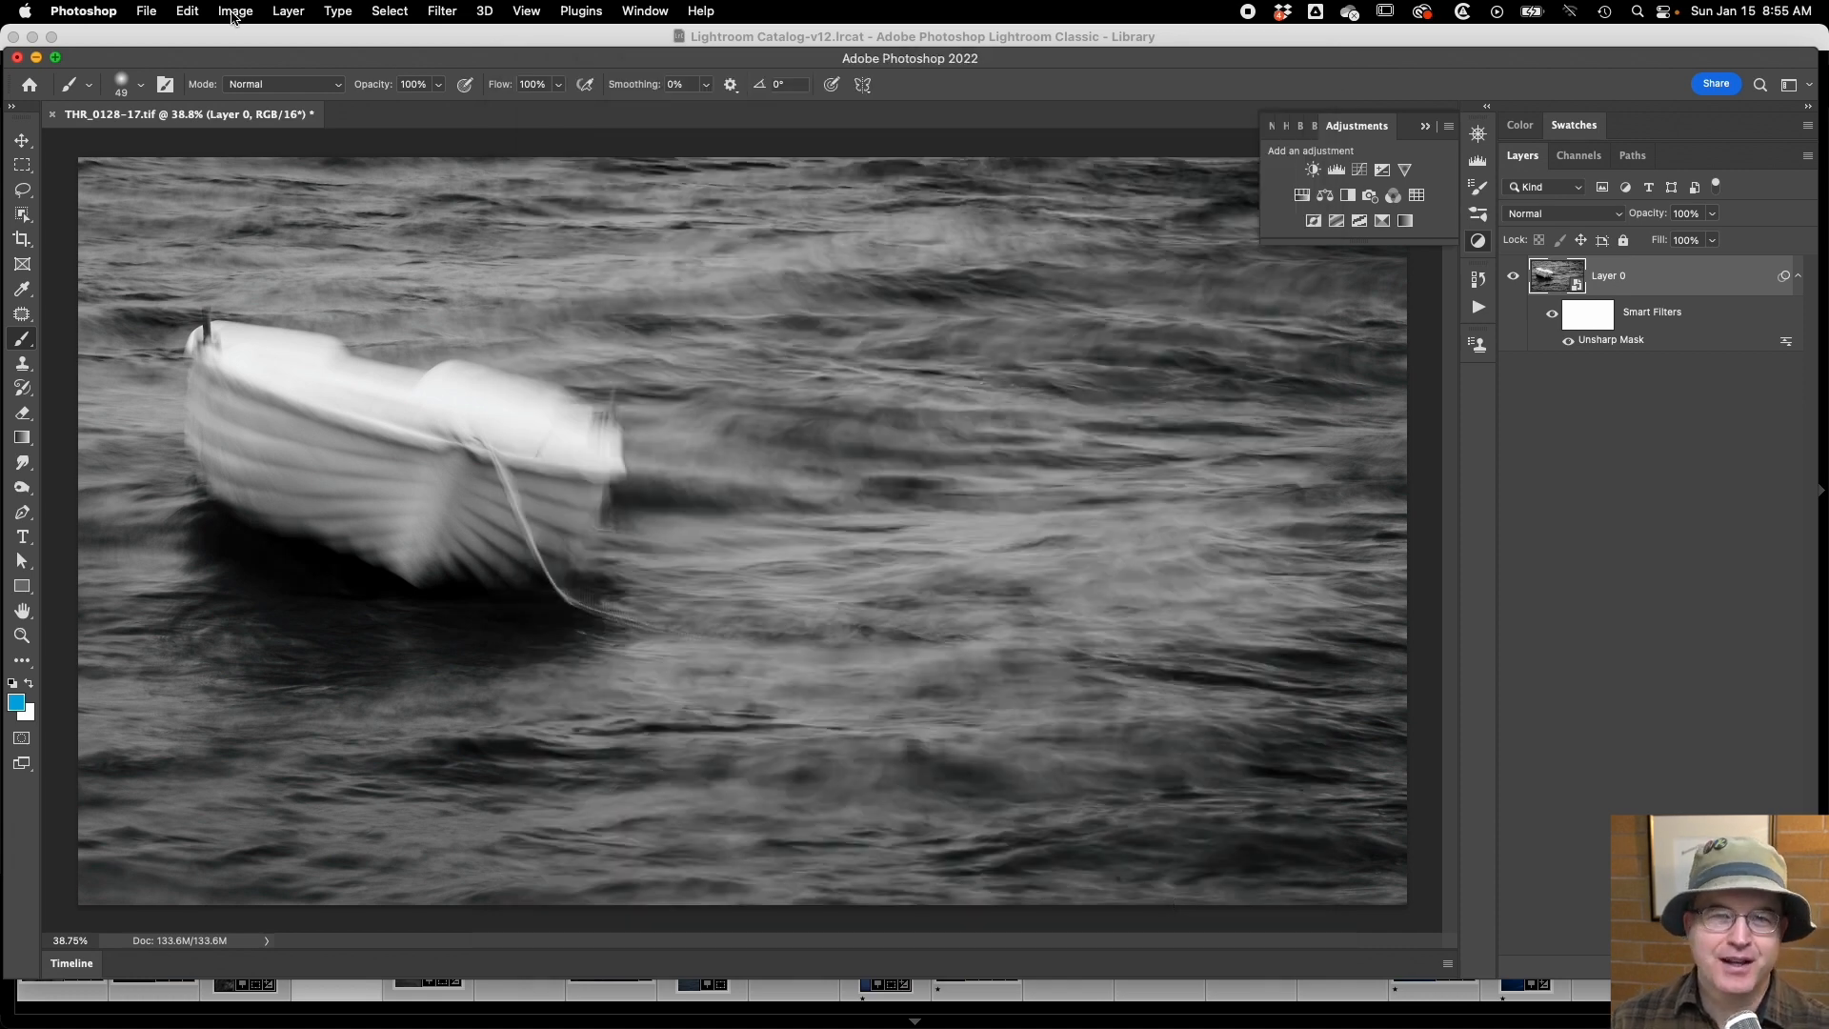
Review the sharpened photo's print dimensions and resolution in Image Size and close it without changes.
left_click(236, 12)
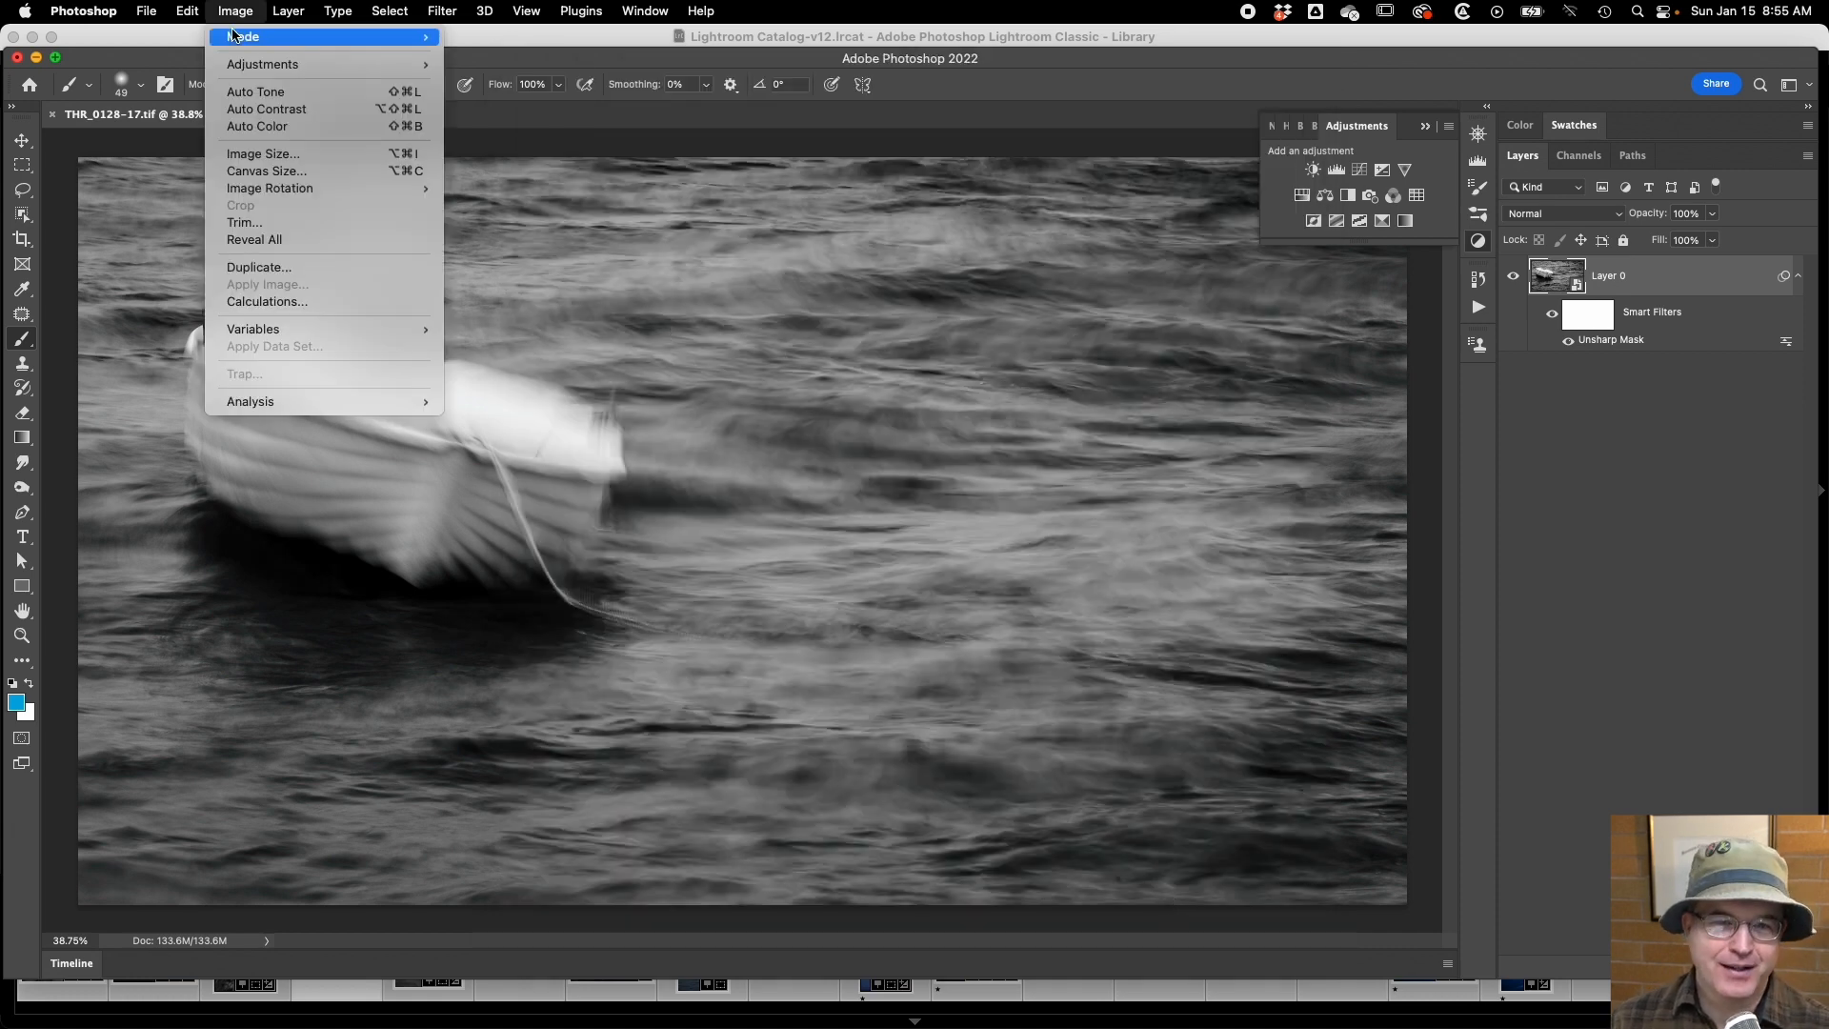
left_click(260, 152)
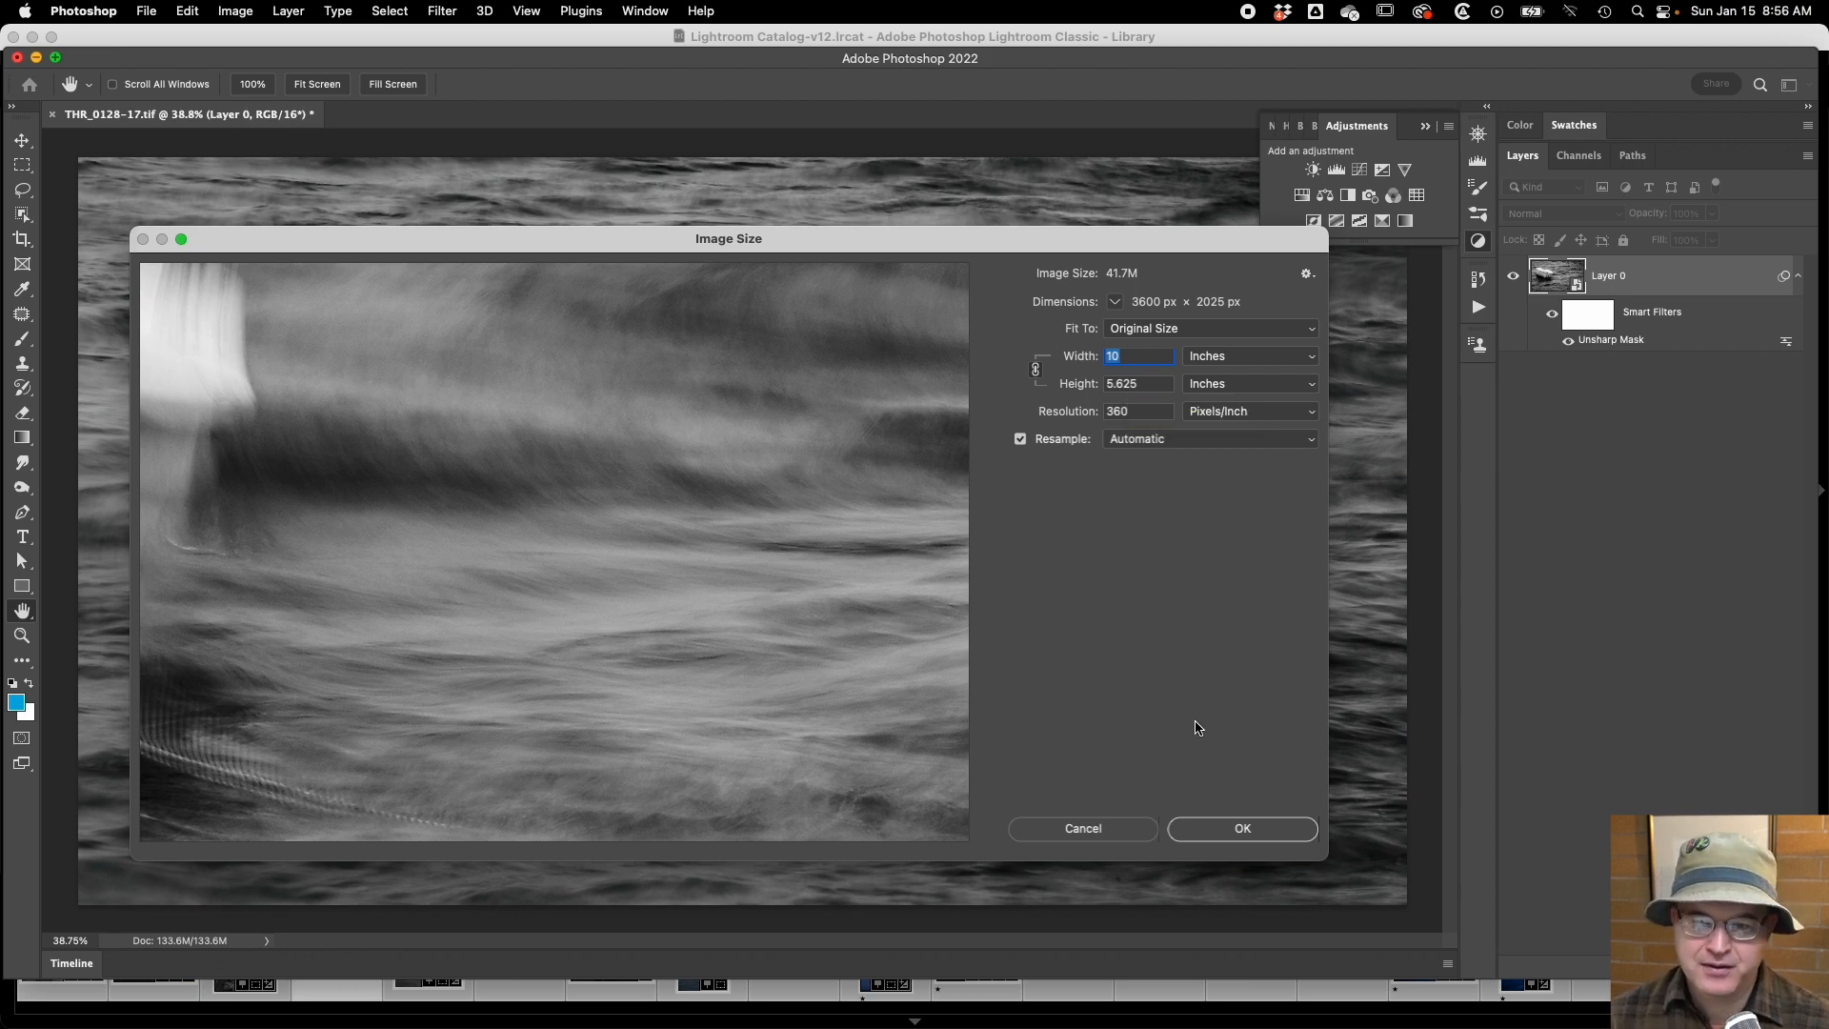
left_click(1074, 830)
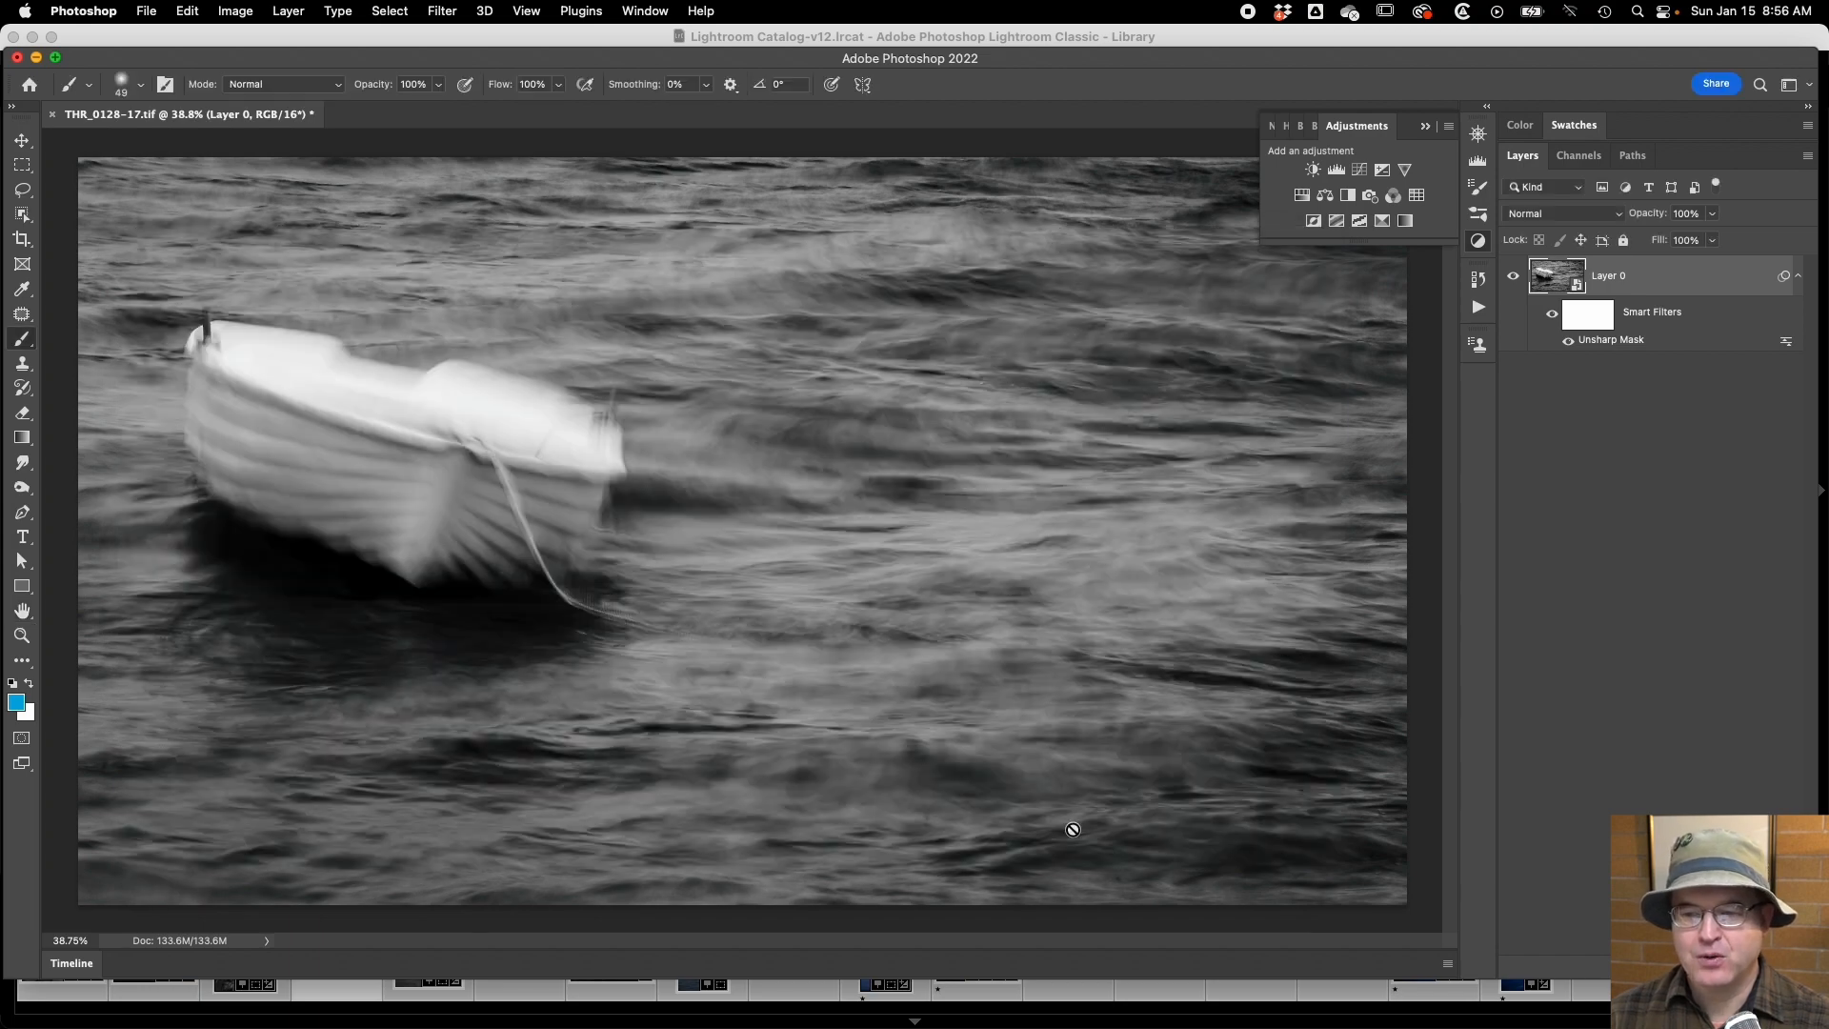